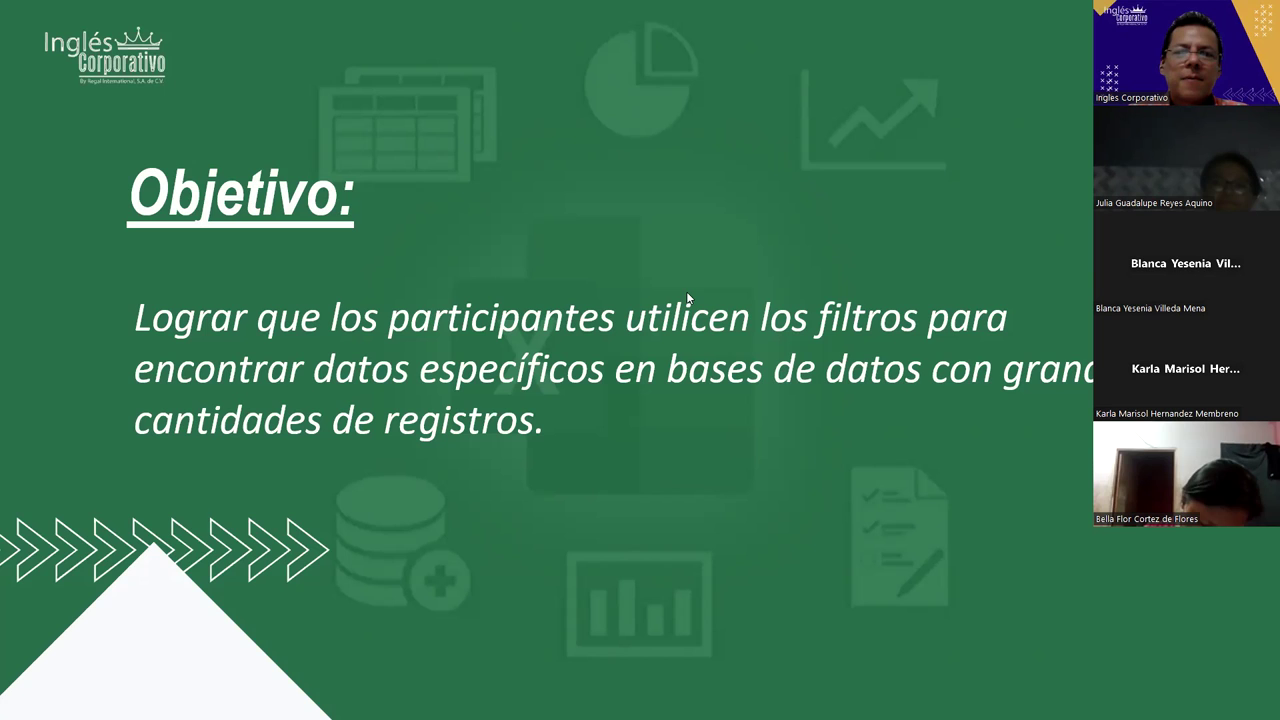
- Leave the Objetivo slideshow and switch to the Filtro de Datos Excel workbook
key("alt+Tab")
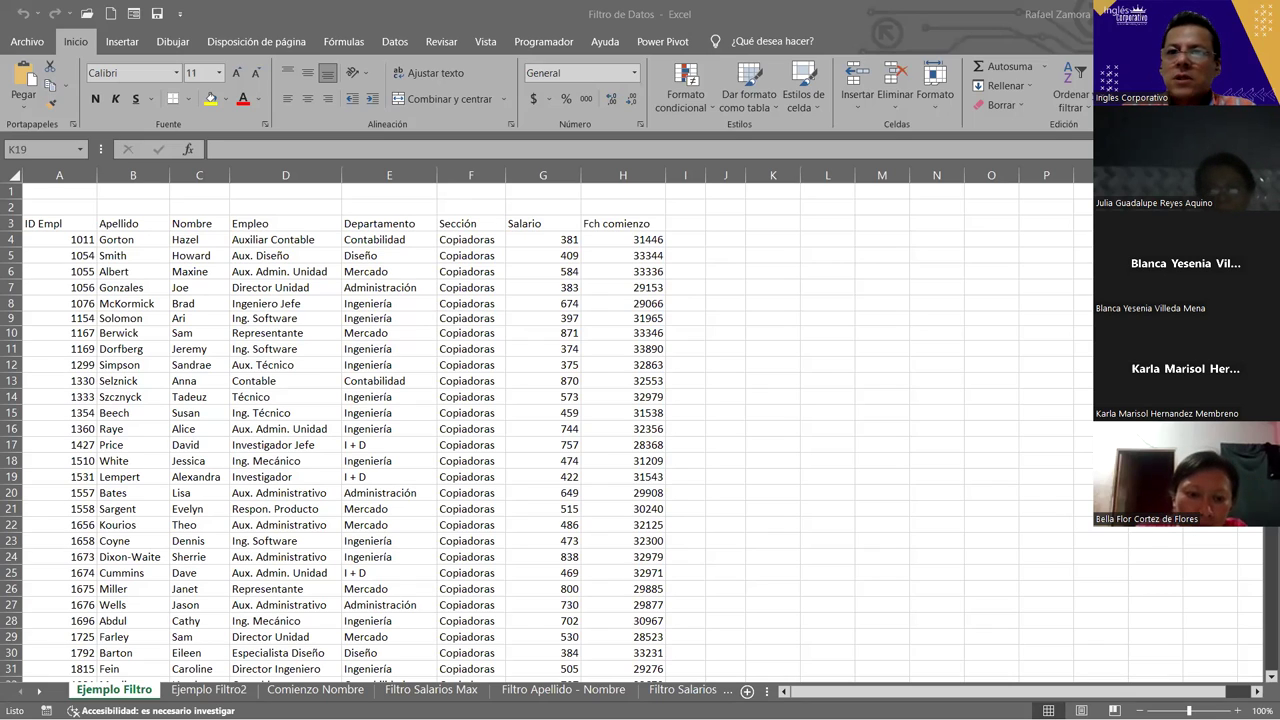
- Look over the Ordenar y filtrar options on Inicio, then switch to the Datos ribbon
left_click(1243, 35)
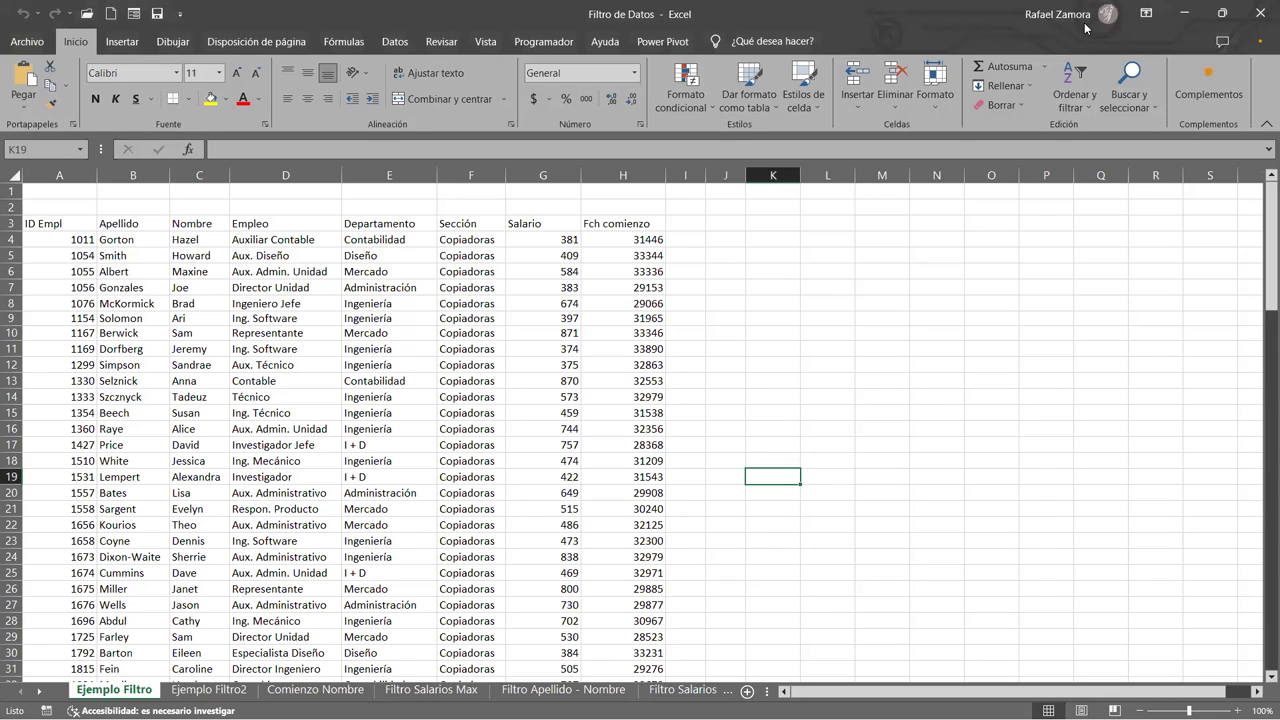
left_click(1088, 98)
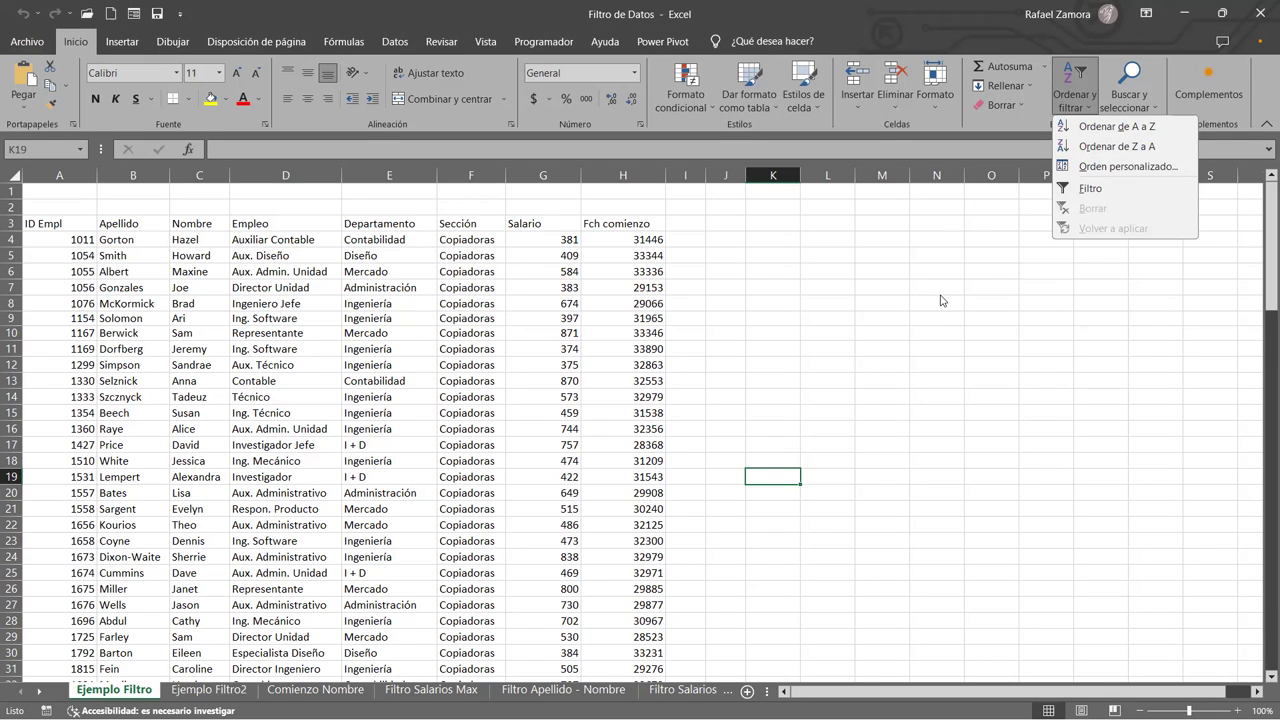
key("Escape")
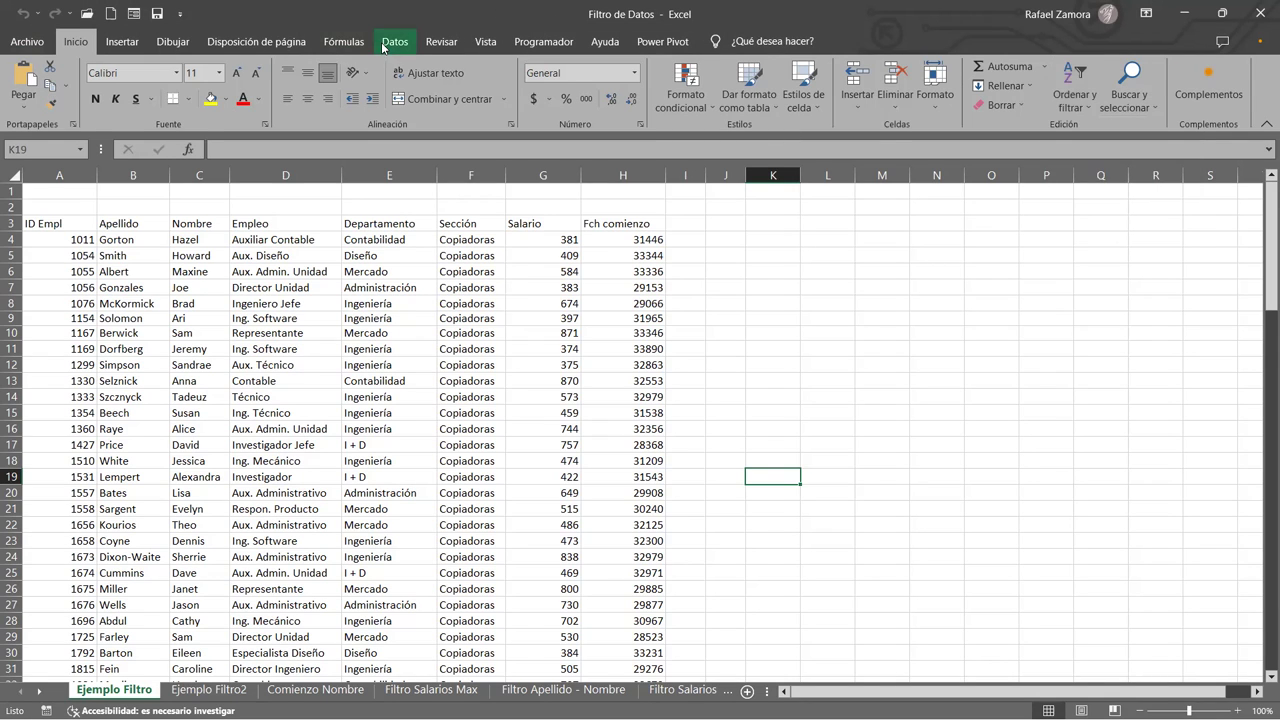
left_click(394, 42)
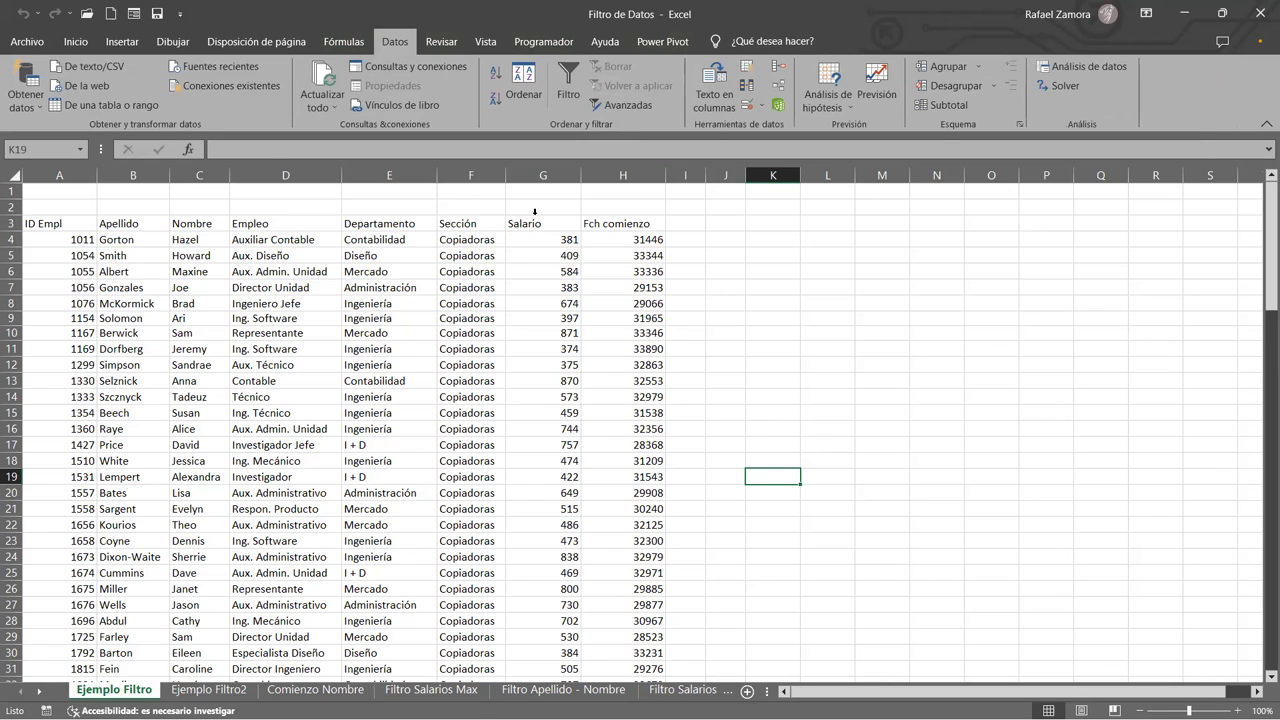
left_click(445, 347)
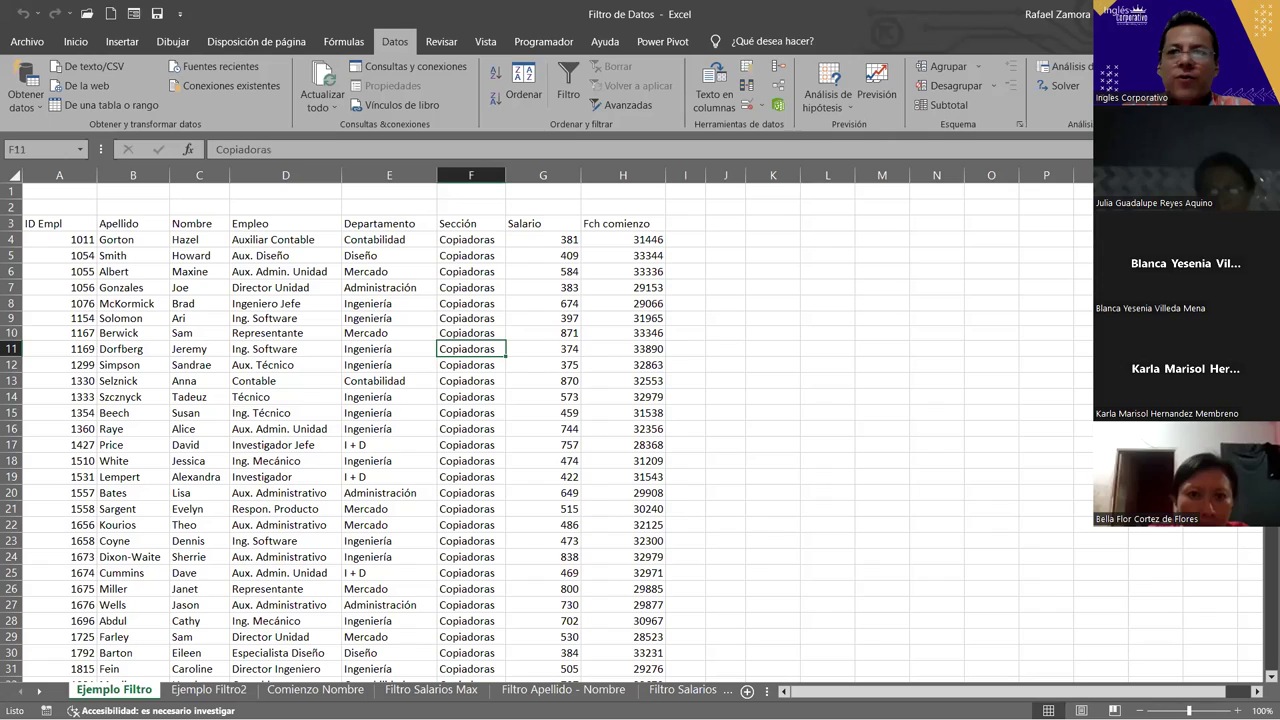
left_click(743, 497)
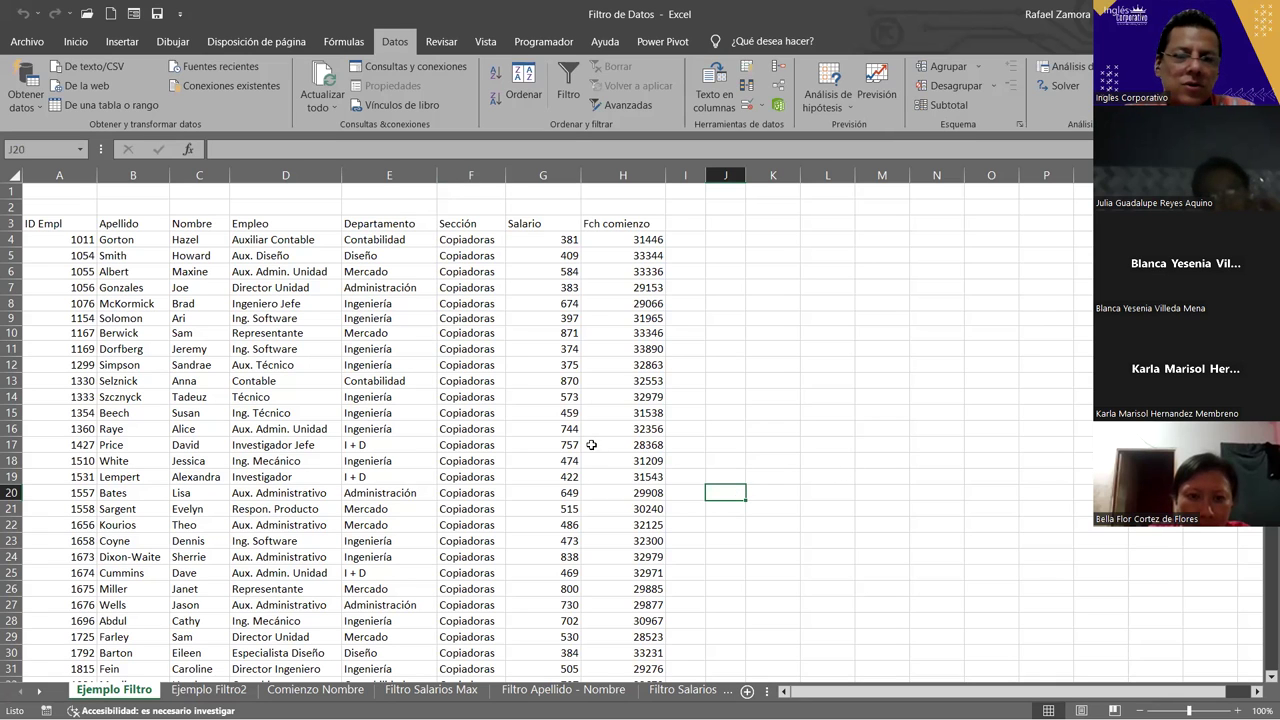
scroll(420, 411, "down", 4)
scroll(420, 411, "down", 6)
scroll(367, 418, "down", 5)
scroll(367, 418, "down", 9)
scroll(367, 418, "down", 15)
scroll(367, 418, "up", 7)
scroll(367, 418, "up", 14)
scroll(367, 418, "up", 12)
scroll(367, 418, "up", 7)
scroll(367, 418, "down", 11)
scroll(370, 410, "down", 11)
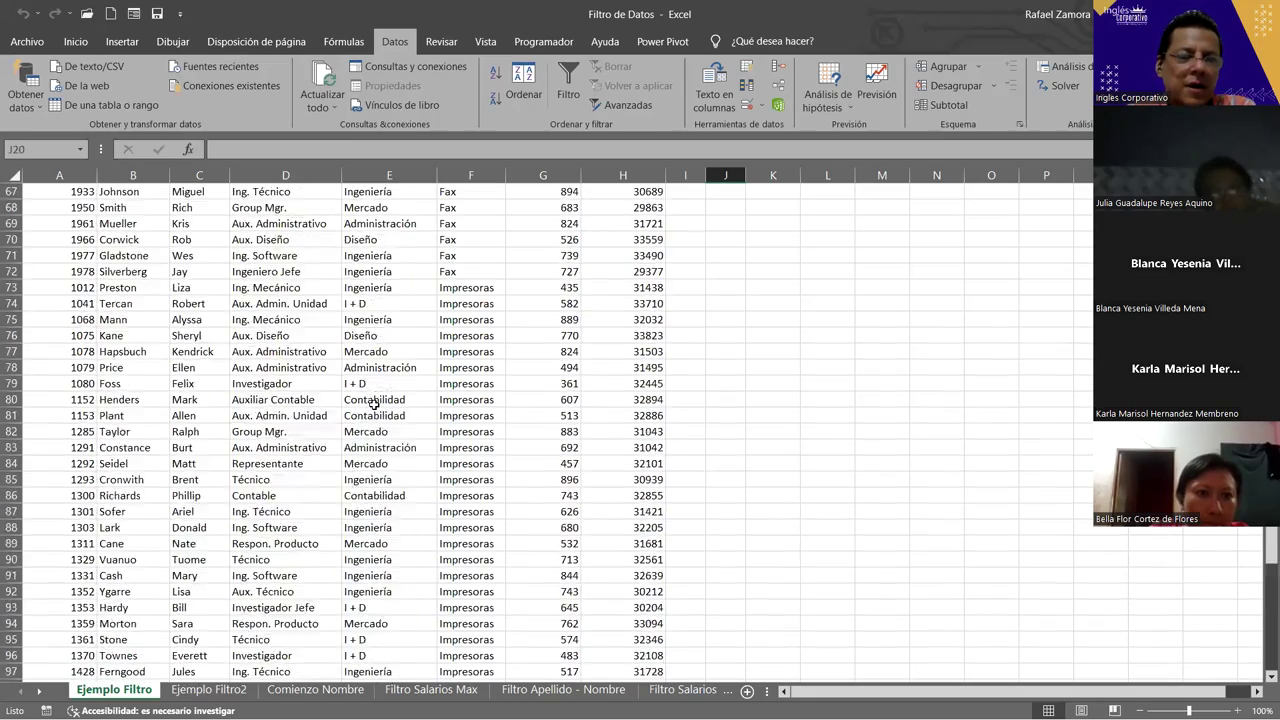
scroll(373, 403, "down", 12)
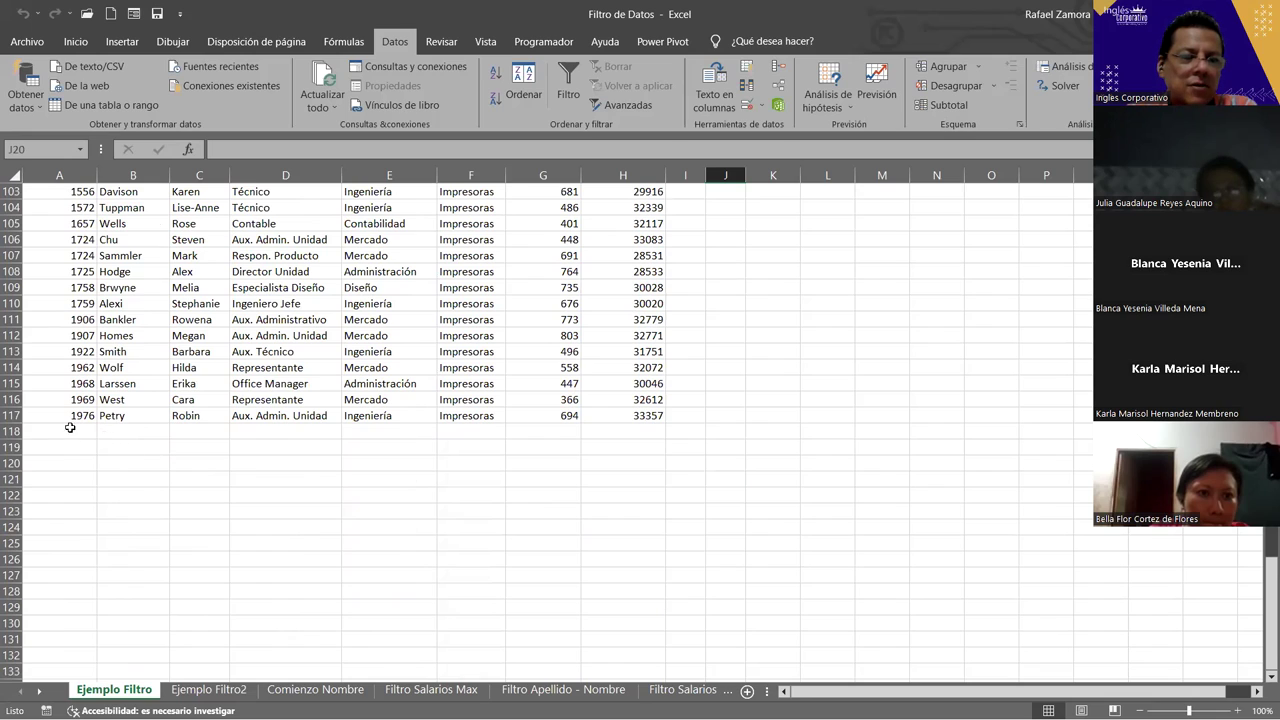
scroll(145, 452, "up", 6)
scroll(148, 450, "up", 9)
scroll(148, 450, "up", 8)
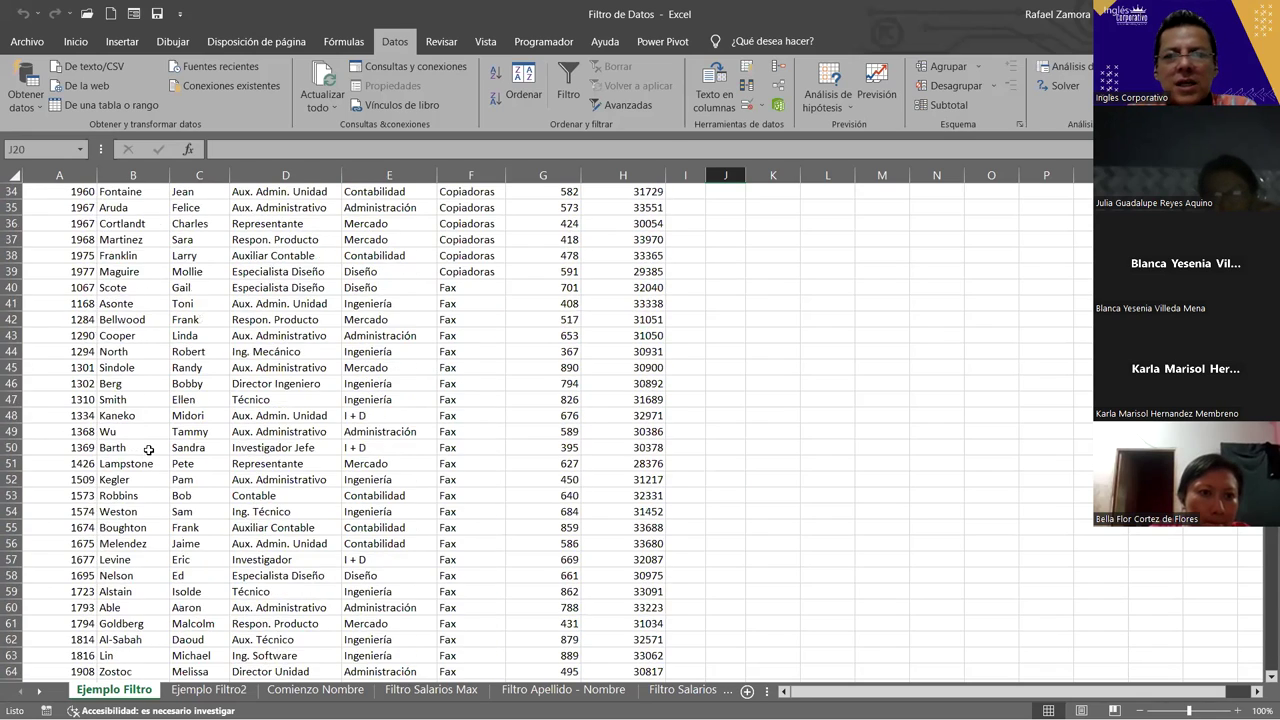
scroll(148, 450, "up", 11)
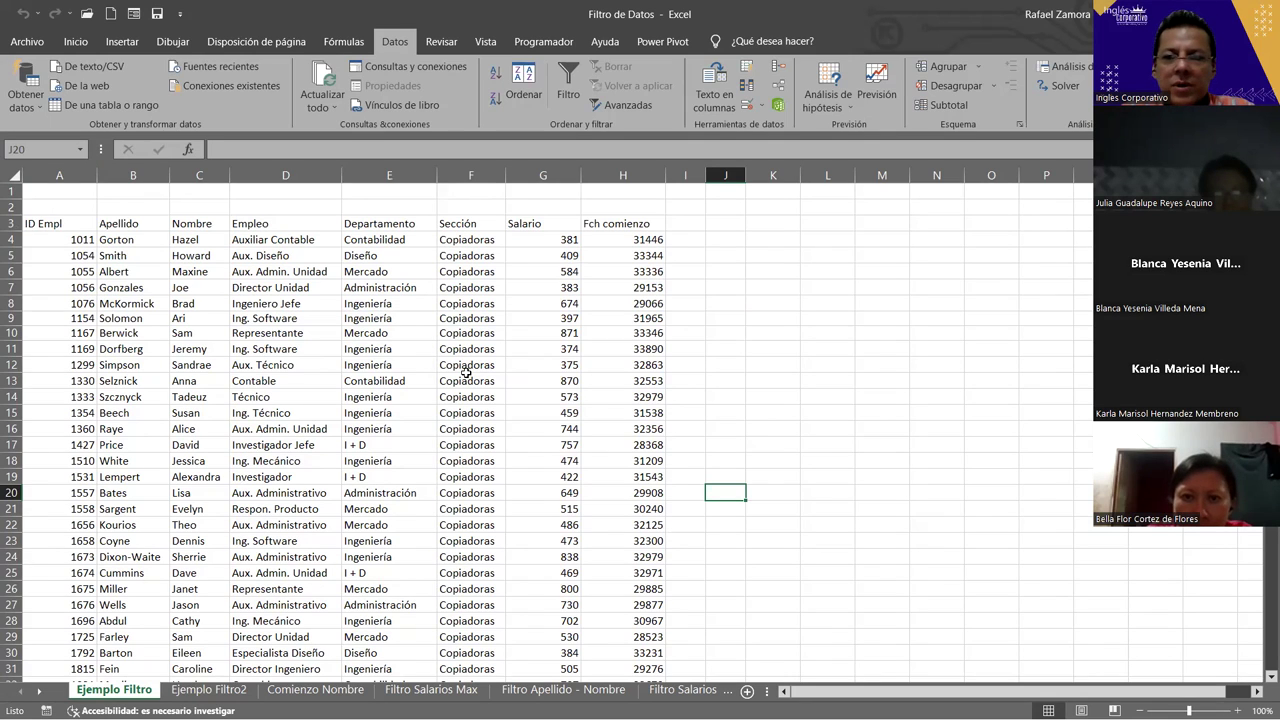
- Select employee cells: Técnico in D14, salary 381 in G4, H4's start date, D11 and E17
left_click(858, 442)
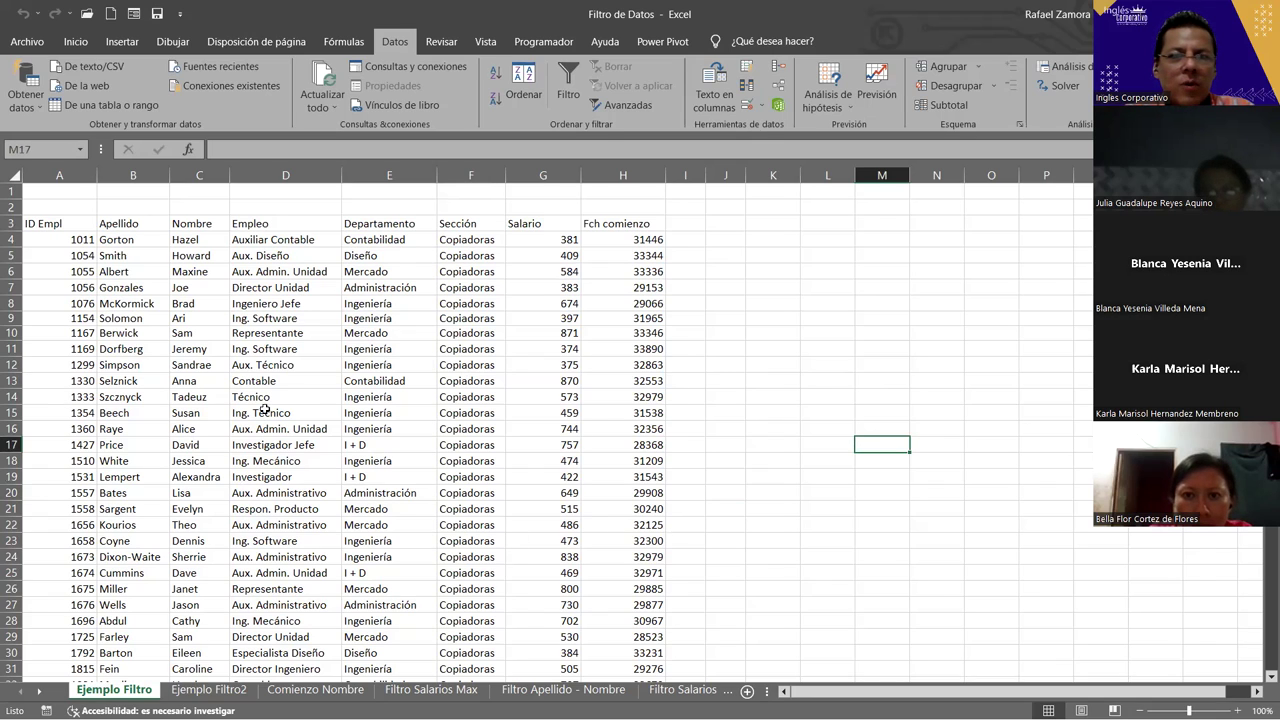
left_click(318, 395)
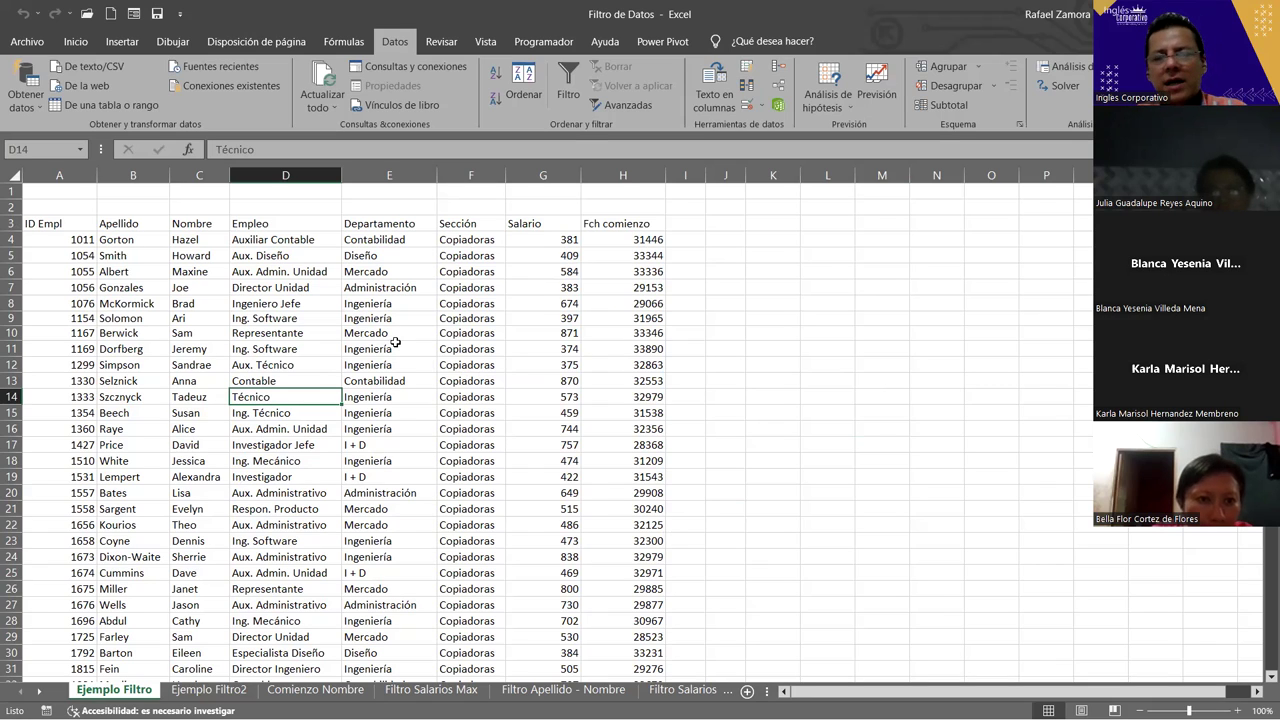
left_click(565, 240)
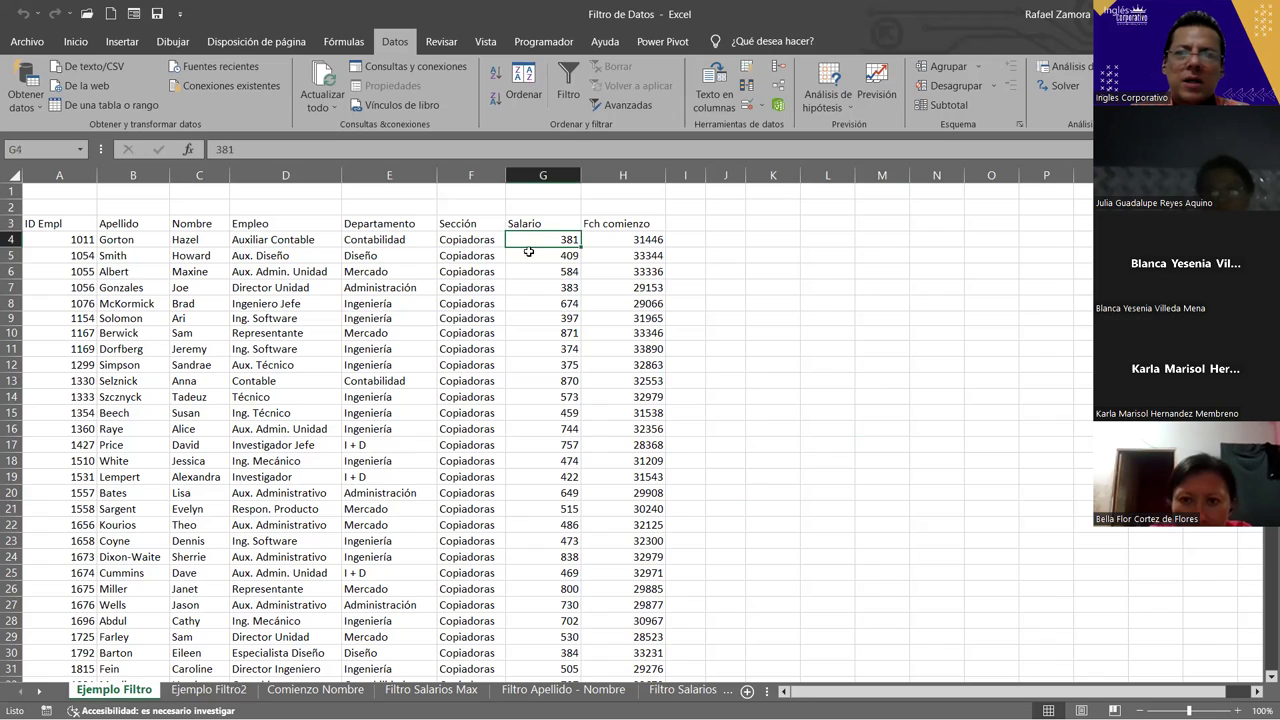
left_click(660, 240)
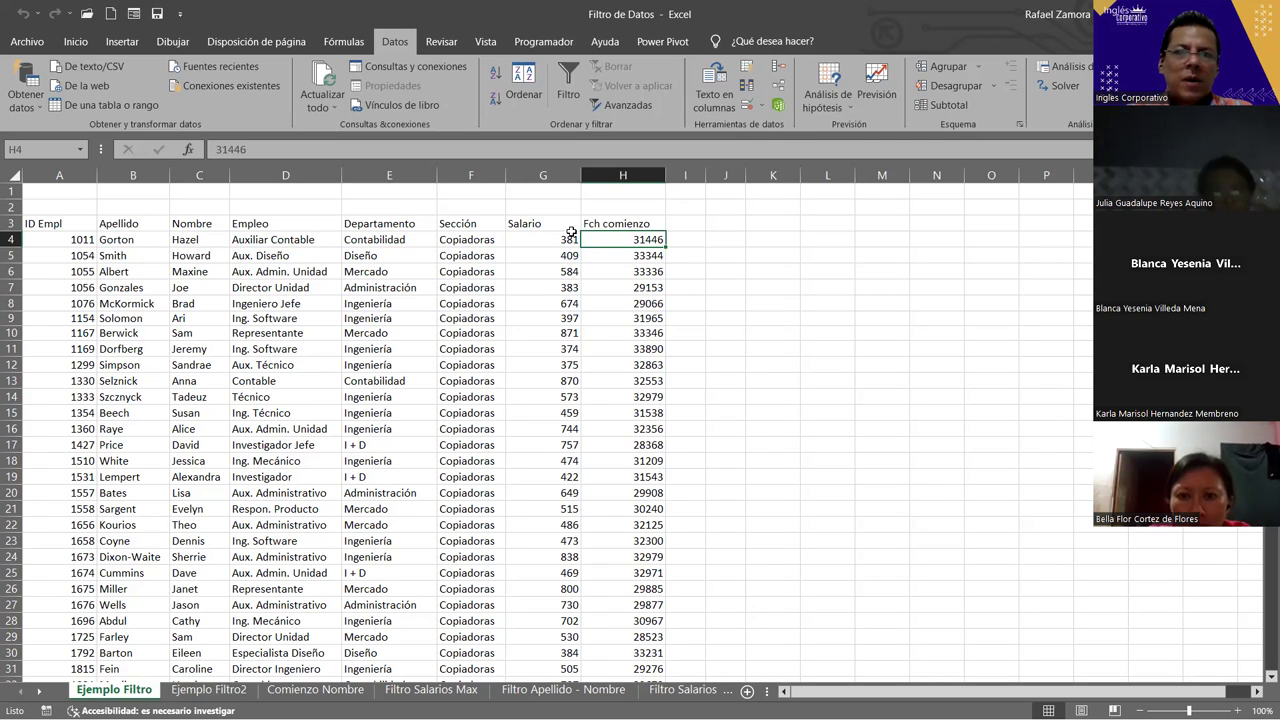
left_click(287, 352)
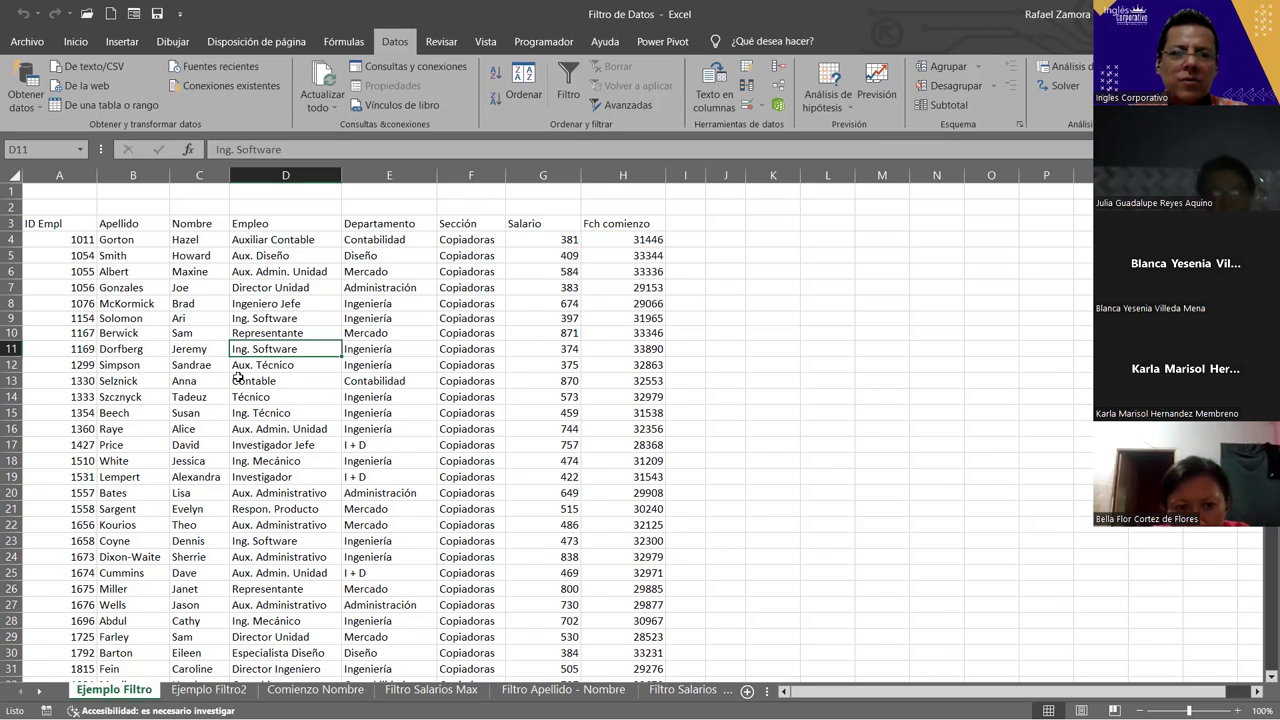
left_click(419, 441)
- Select D15, D13, the Ingeniería cells E11:E12, jobs D9:D11, then C11 and B8
left_click(302, 414)
left_click(260, 376)
left_click_drag(397, 352, 418, 363)
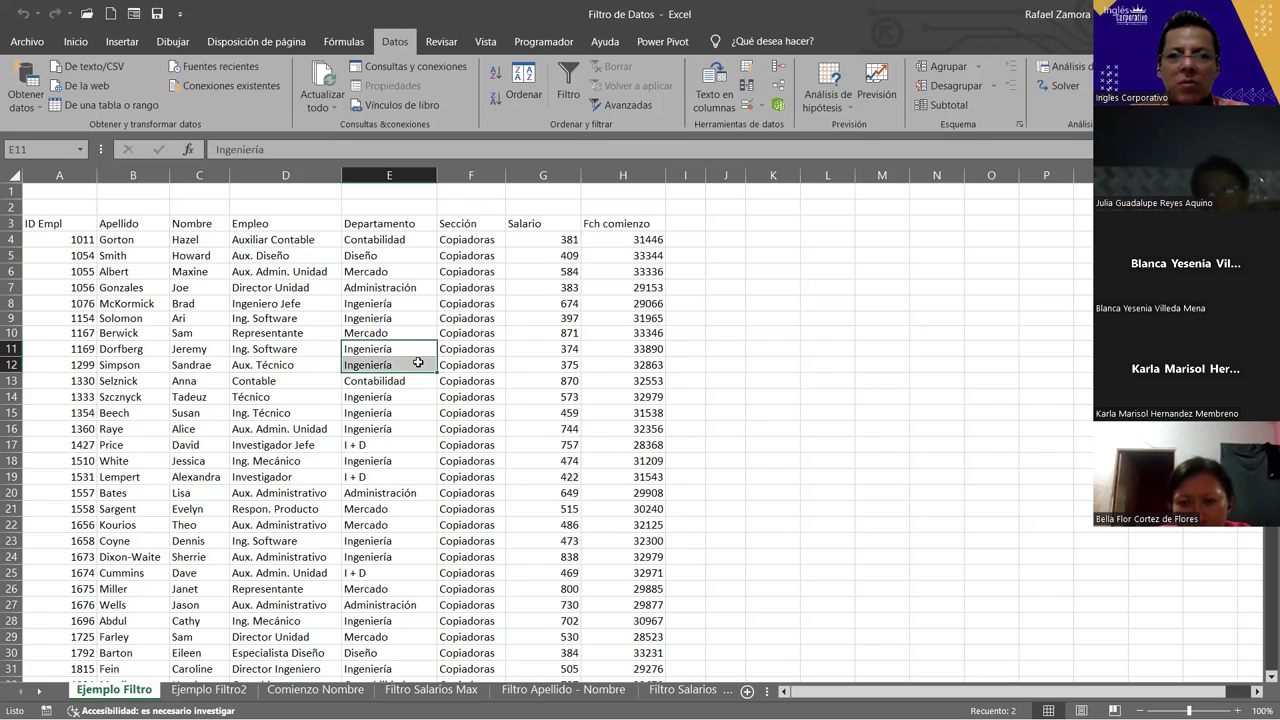
left_click_drag(240, 320, 250, 345)
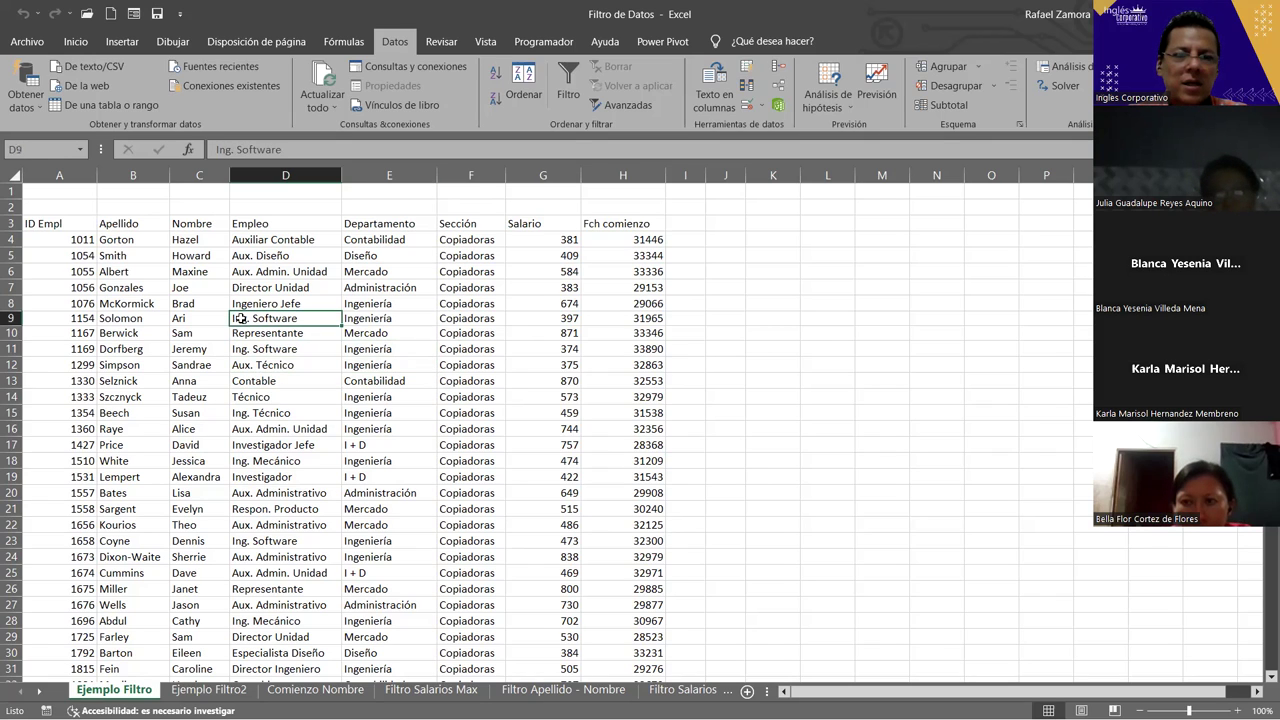
left_click(196, 346)
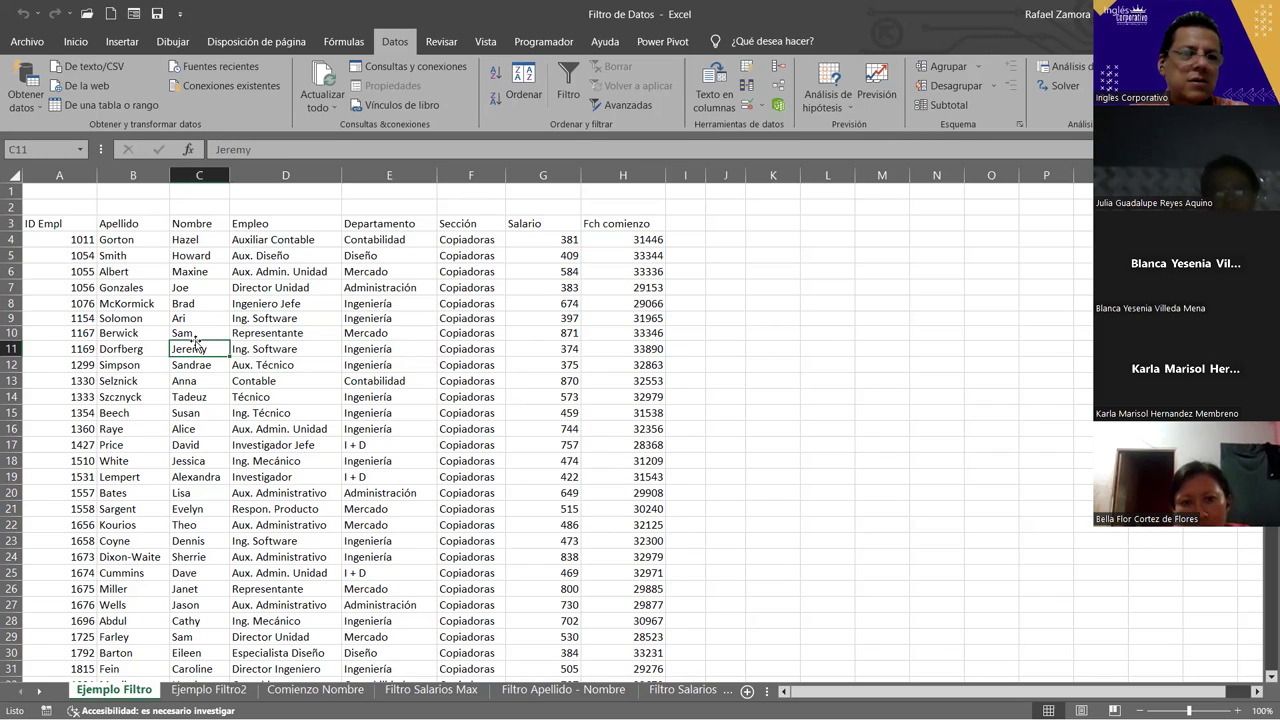
left_click(131, 300)
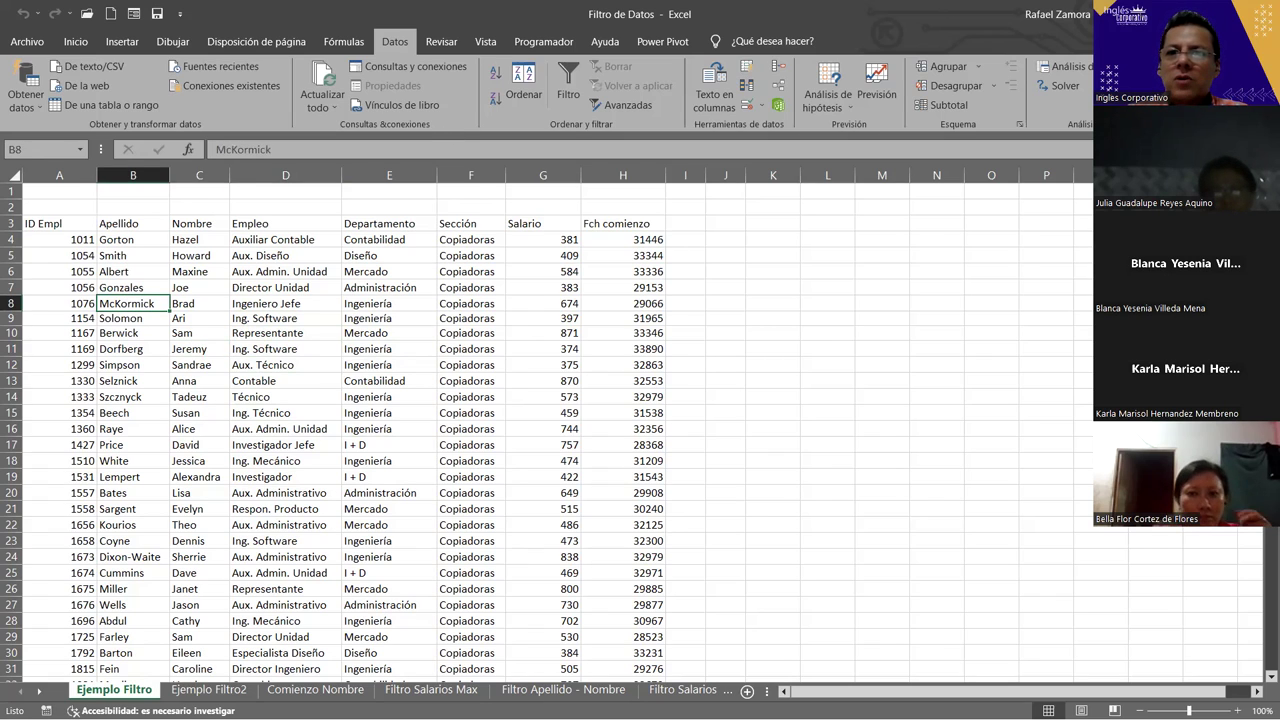
- Toggle AutoFilter on and off via Ordenar y filtrar, then select E12 and show Datos
left_click(76, 42)
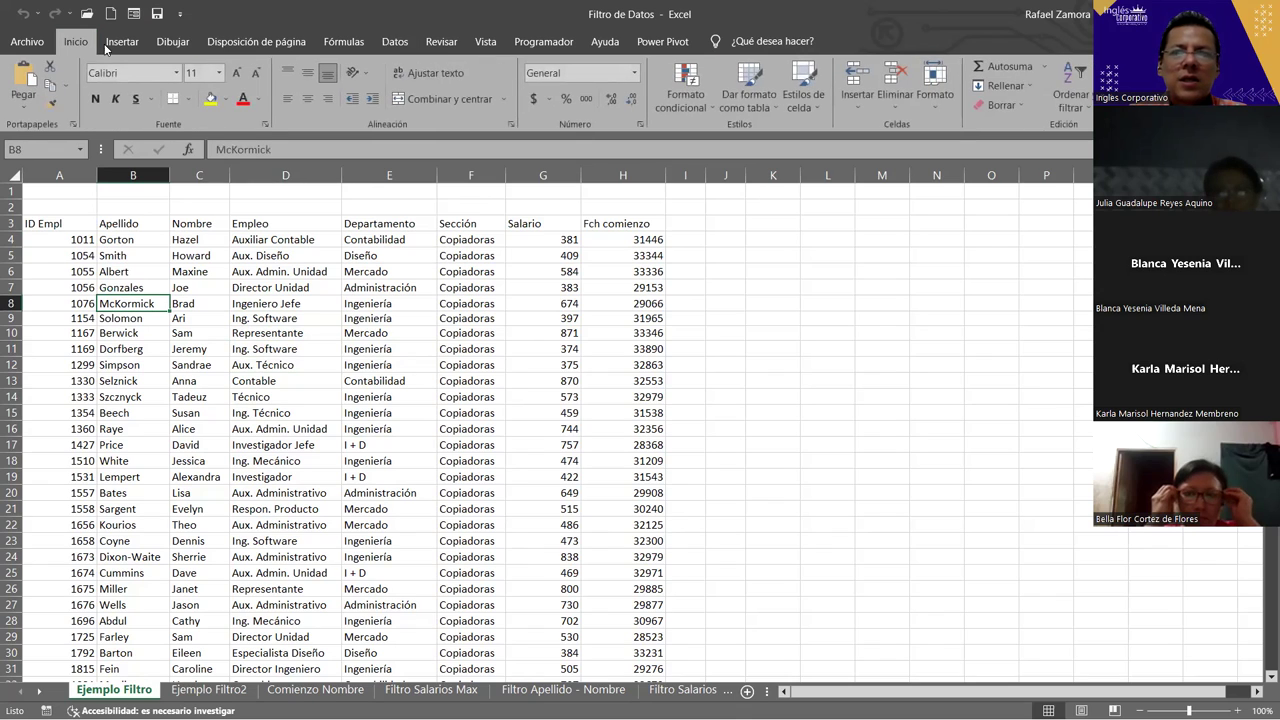
left_click(1086, 101)
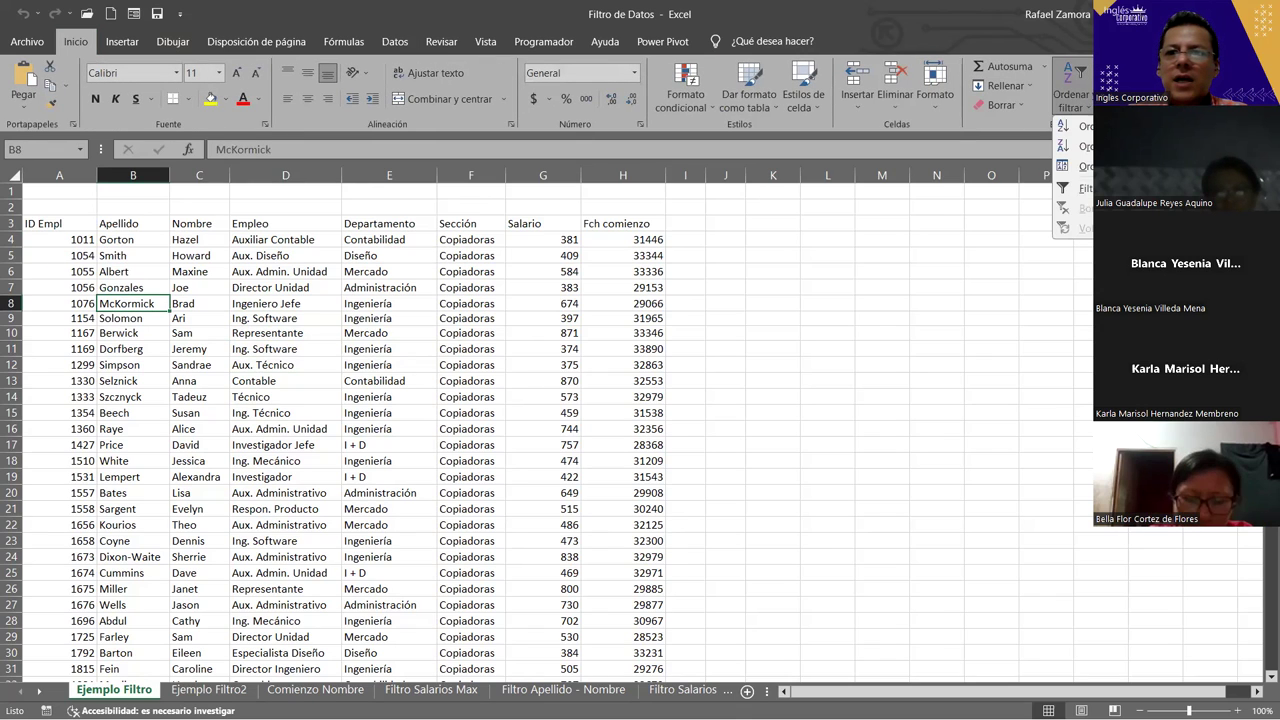
left_click(1075, 188)
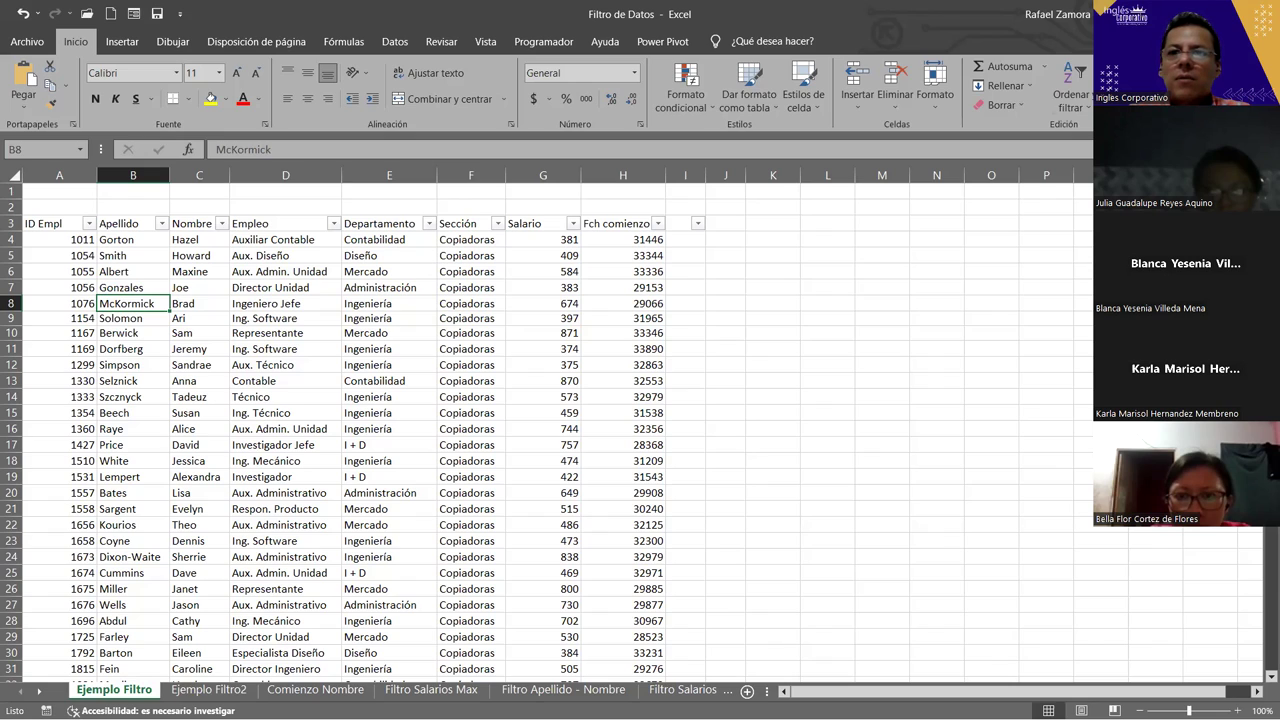
left_click(1070, 98)
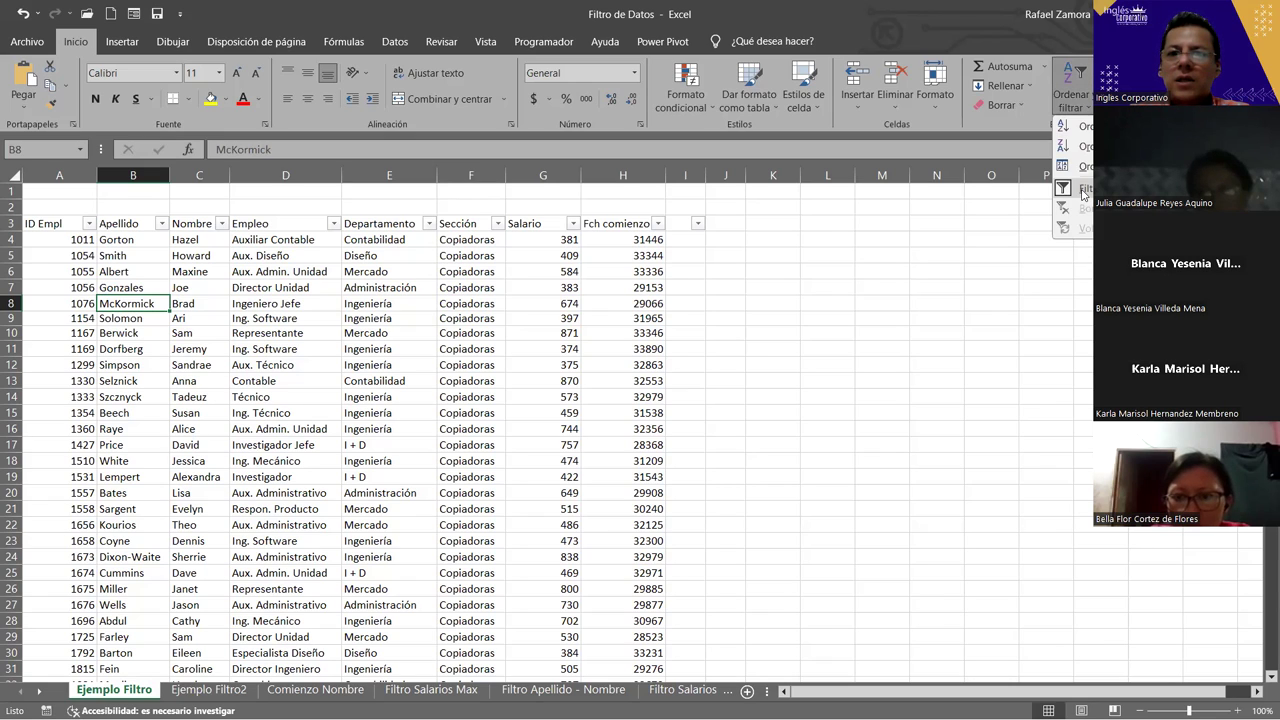
left_click(1084, 192)
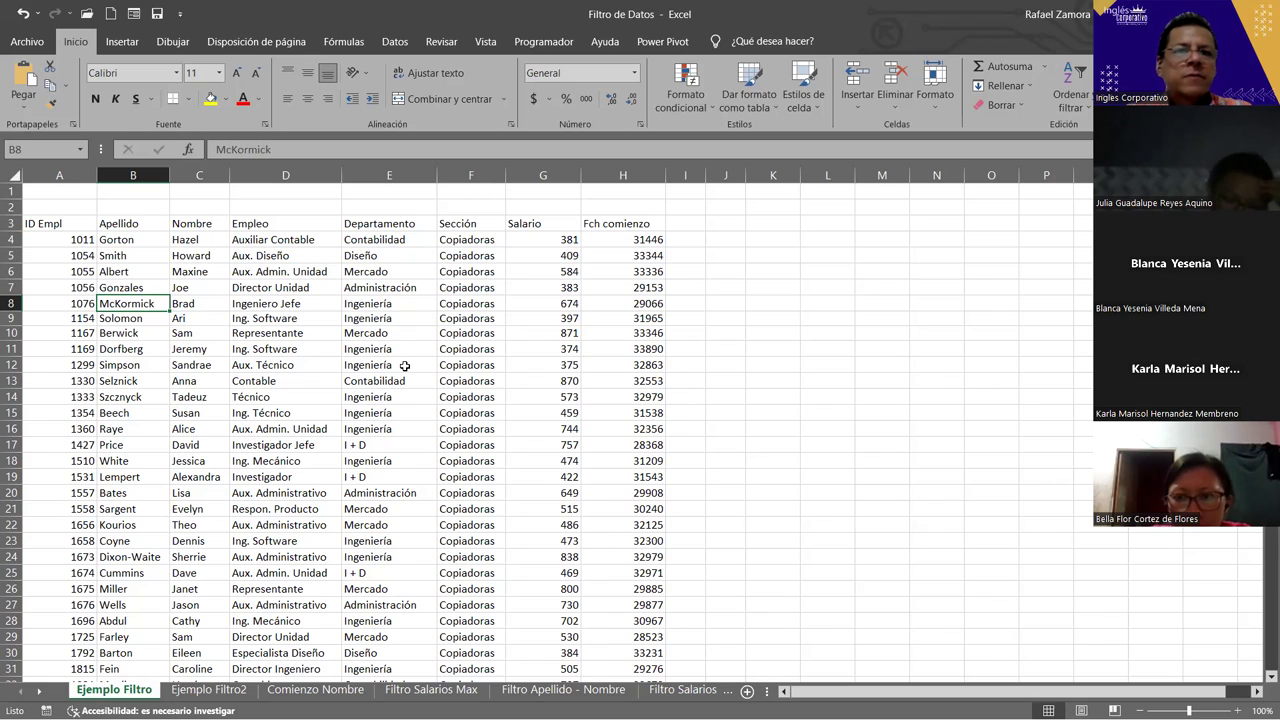
left_click(404, 366)
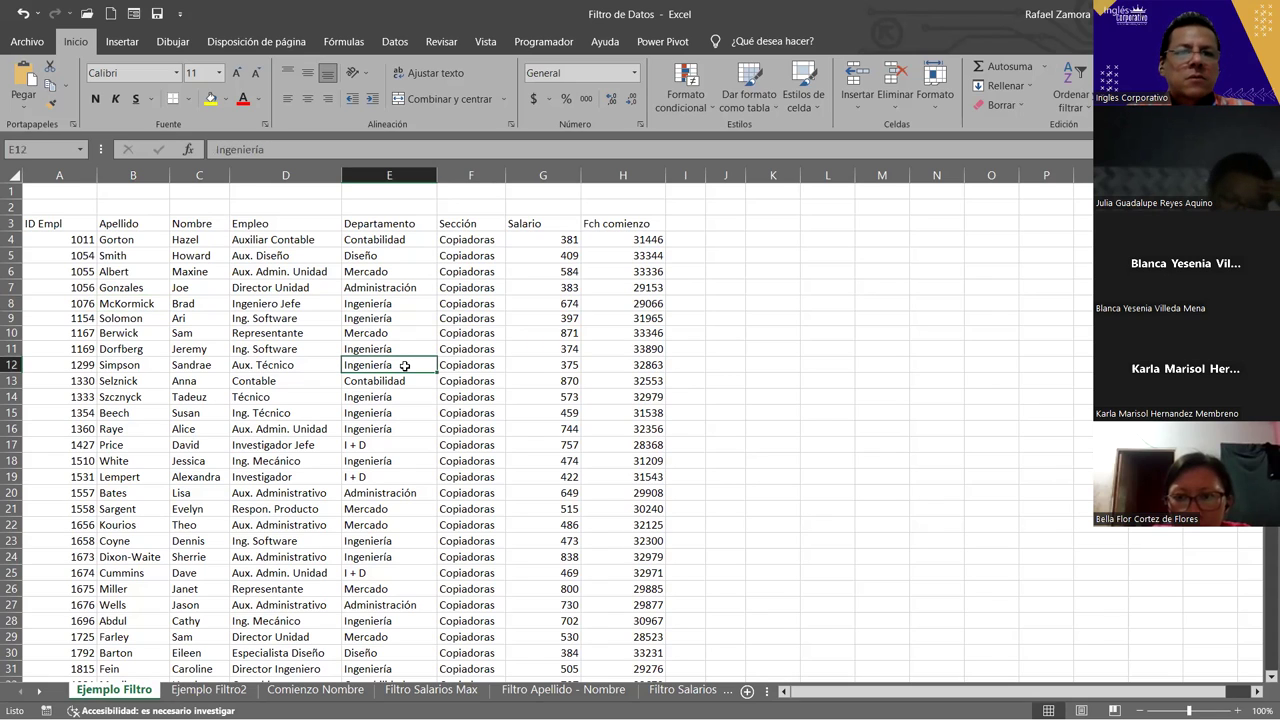
left_click(405, 42)
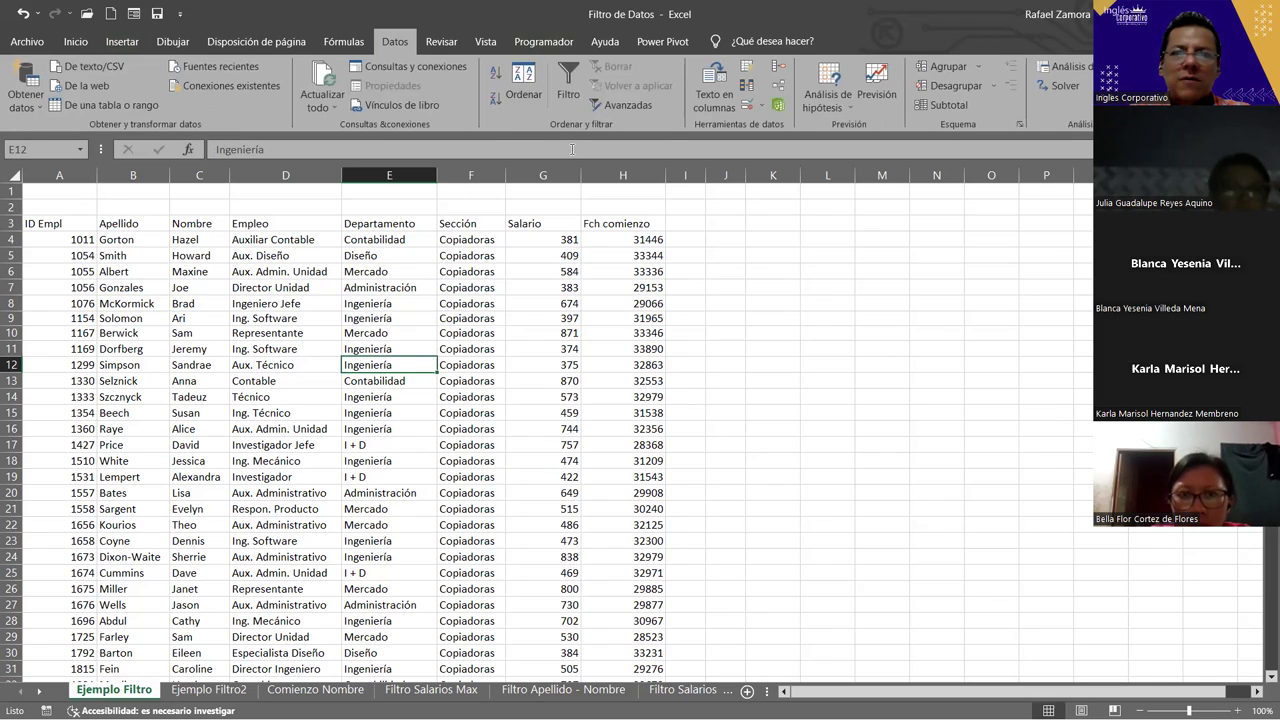
left_click(568, 85)
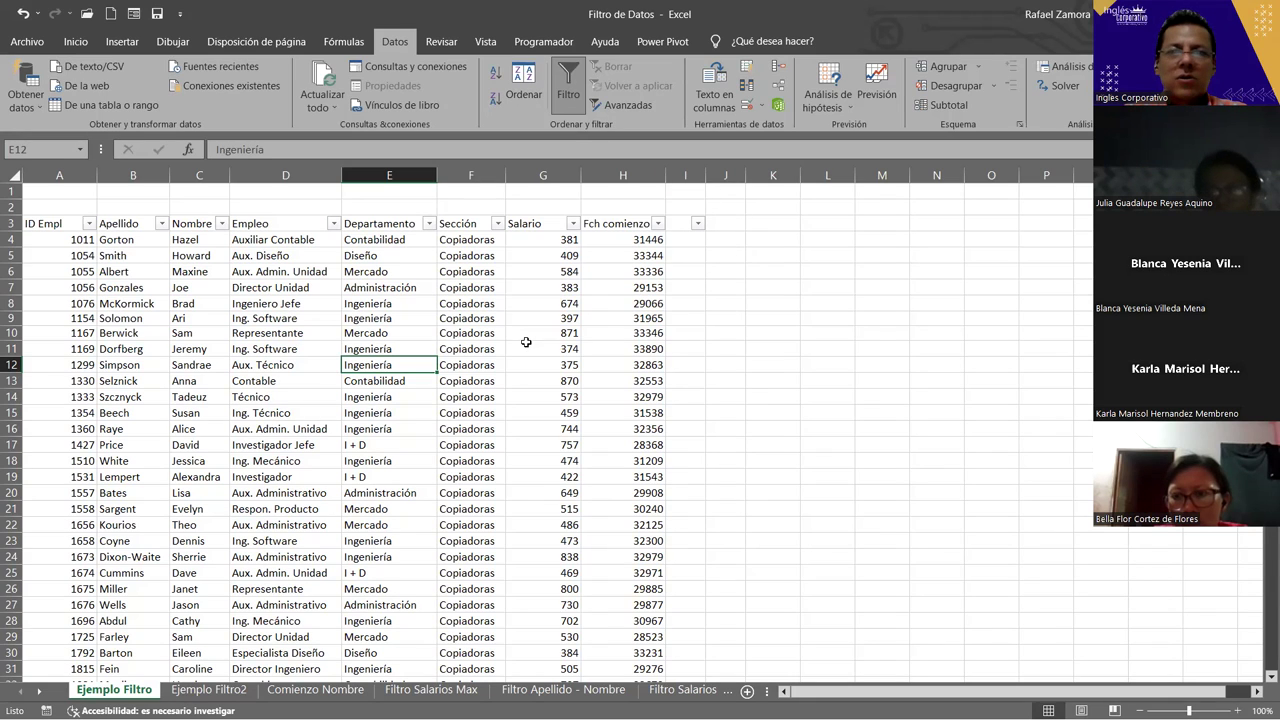
left_click(568, 85)
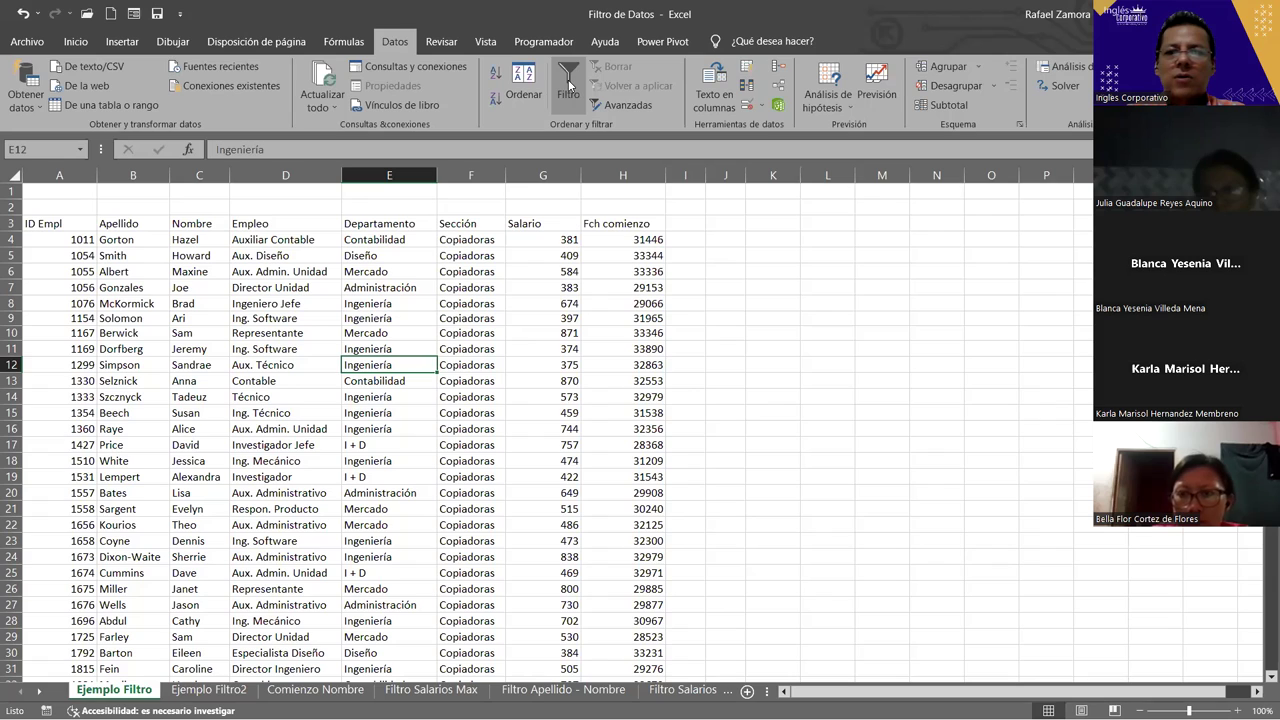
left_click(690, 175)
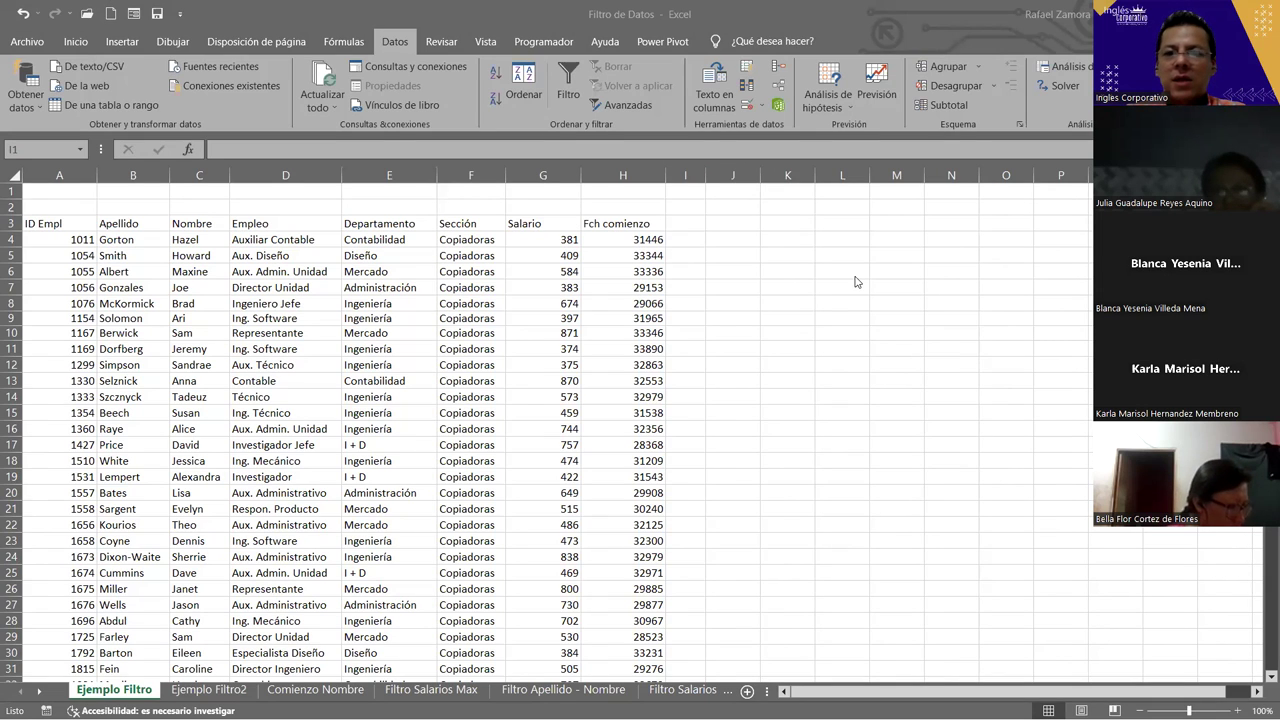
- Turn header filters on with Datos > Filtro, off again, then select H10 and surname cells
left_click(785, 305)
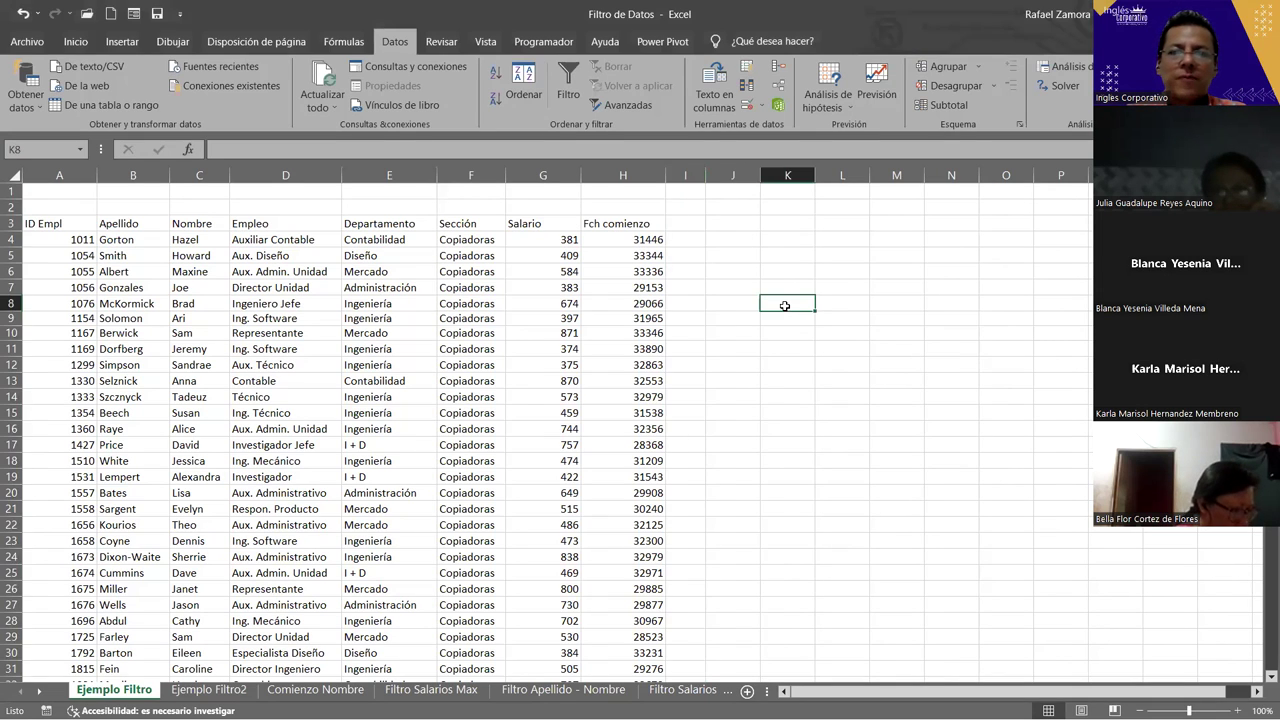
left_click(279, 349)
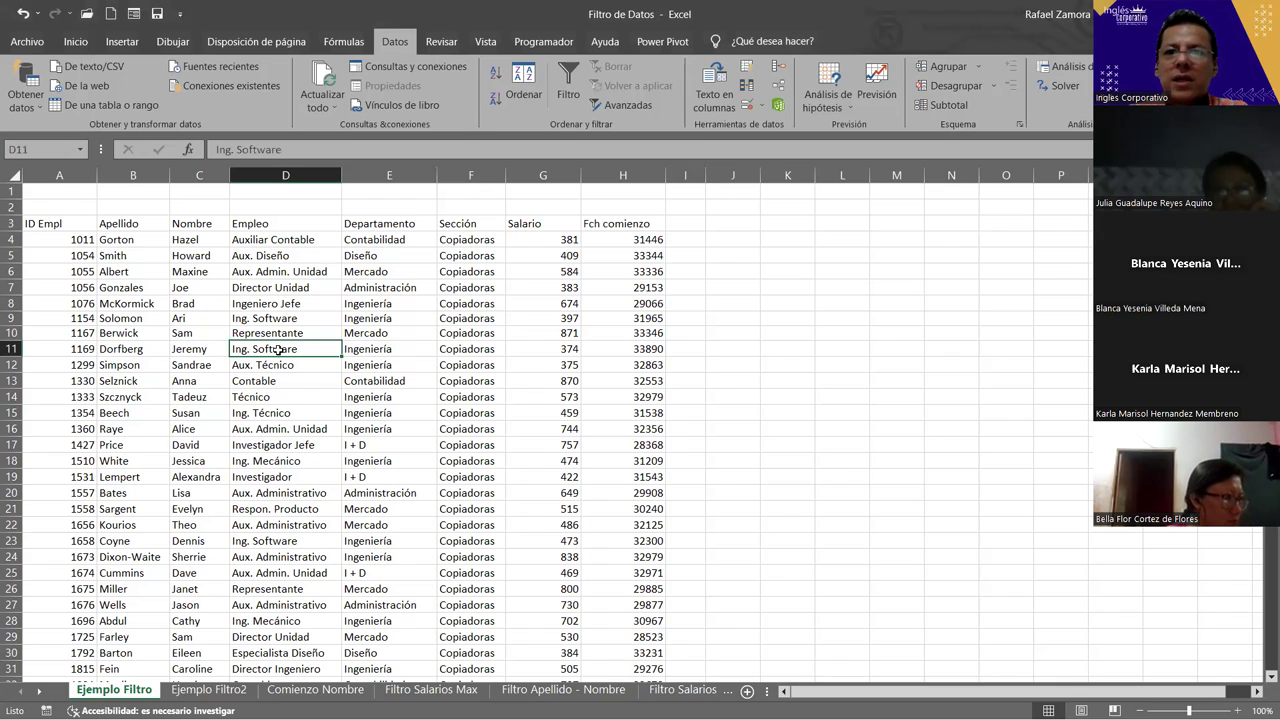
left_click(561, 75)
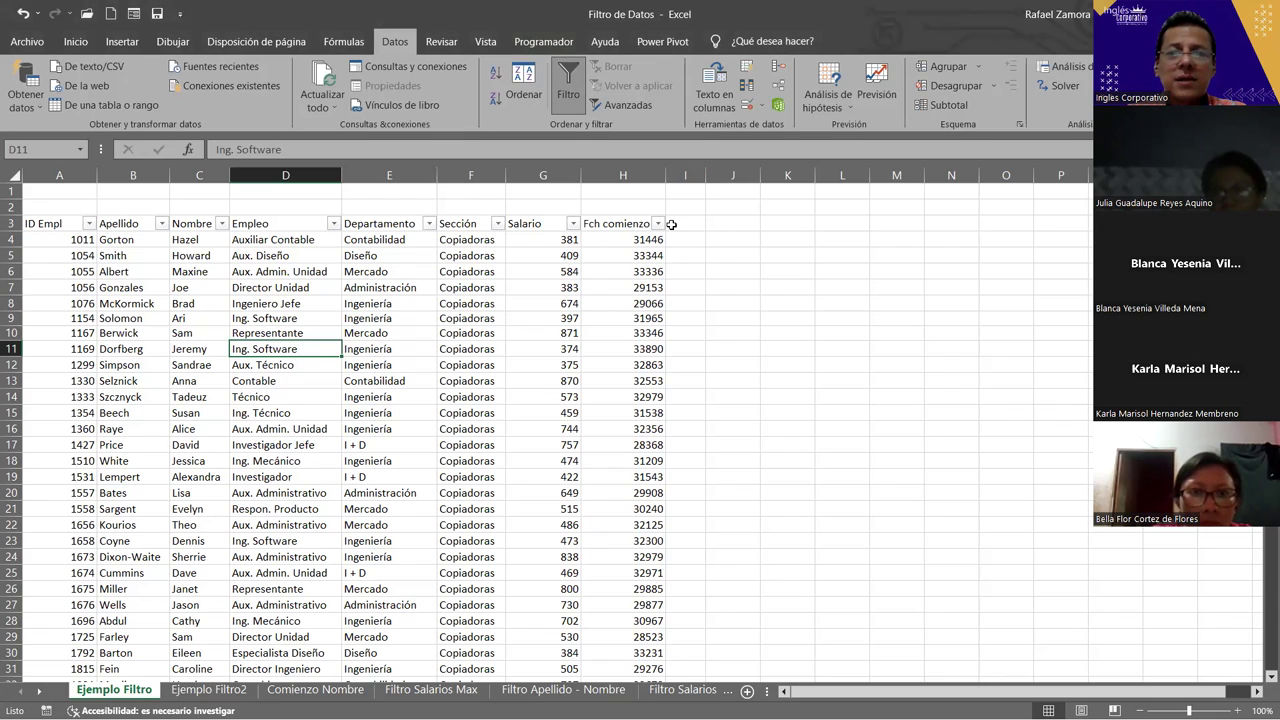
left_click(573, 82)
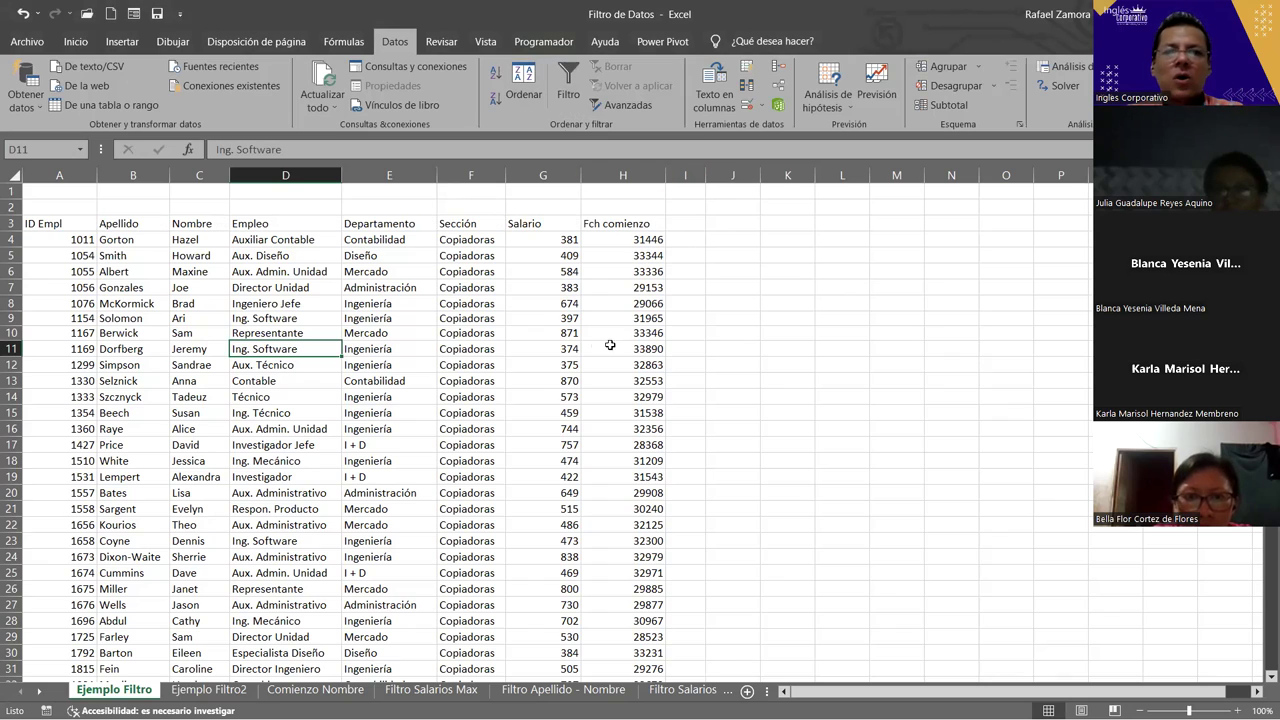
left_click(591, 330)
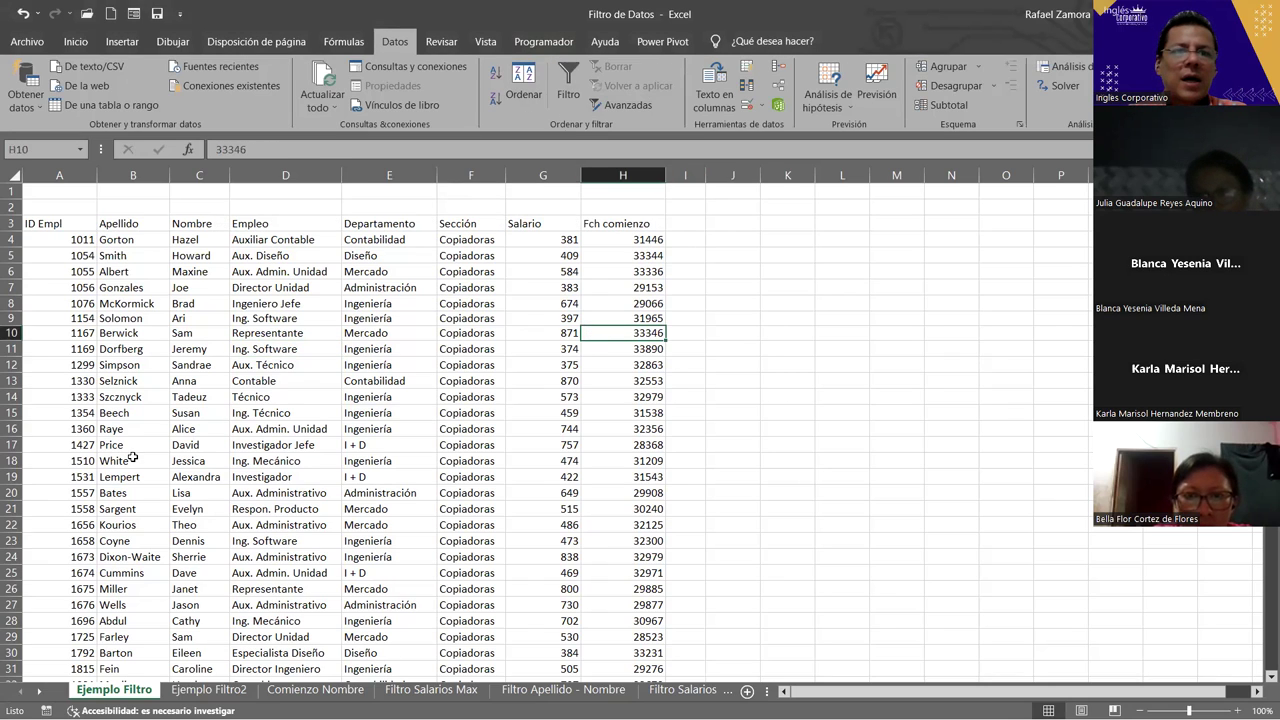
left_click_drag(133, 446, 145, 431)
left_click(210, 415)
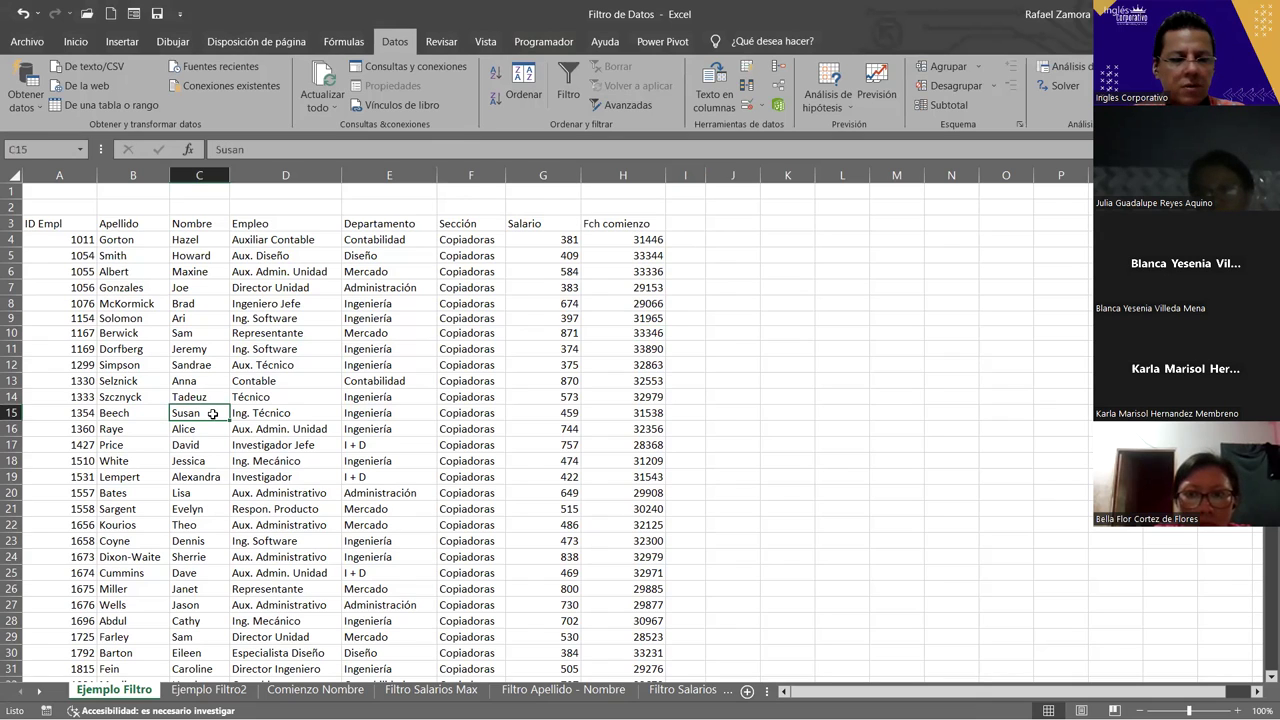
- Toggle header filters with Ctrl+Shift+L, leaving AutoFilter on across row 3
key("ctrl+shift+l")
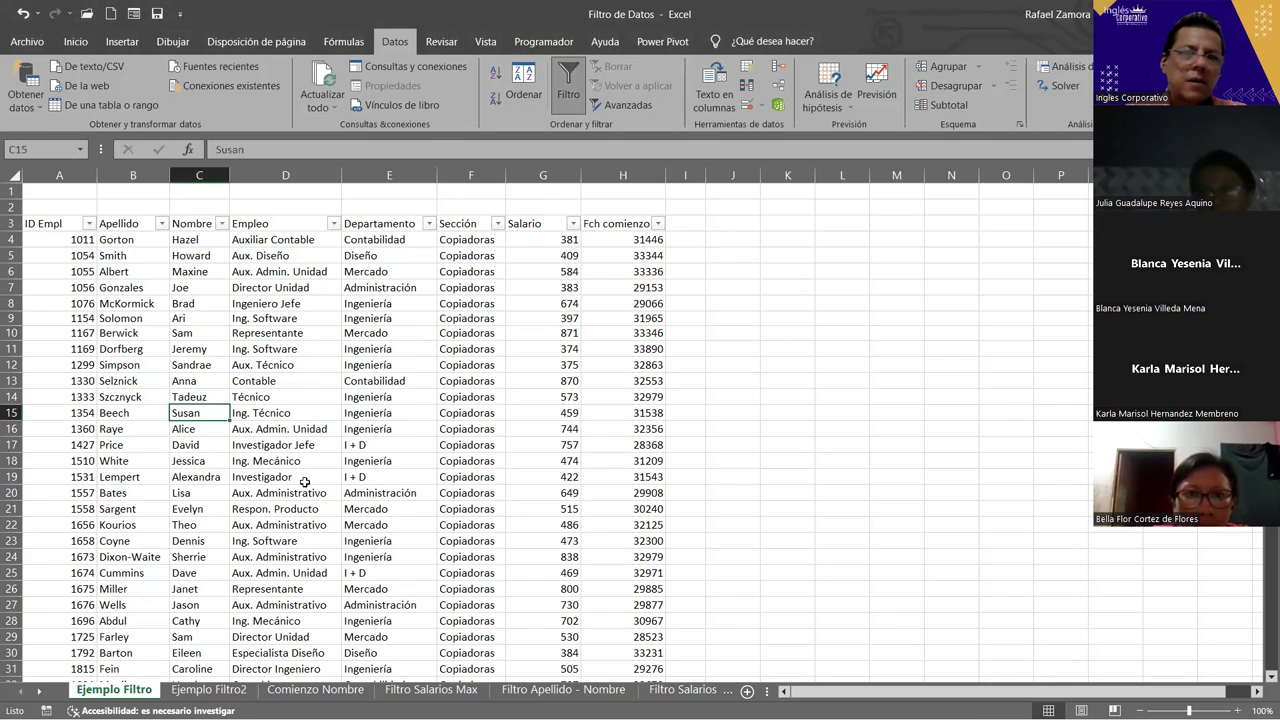
left_click(401, 394)
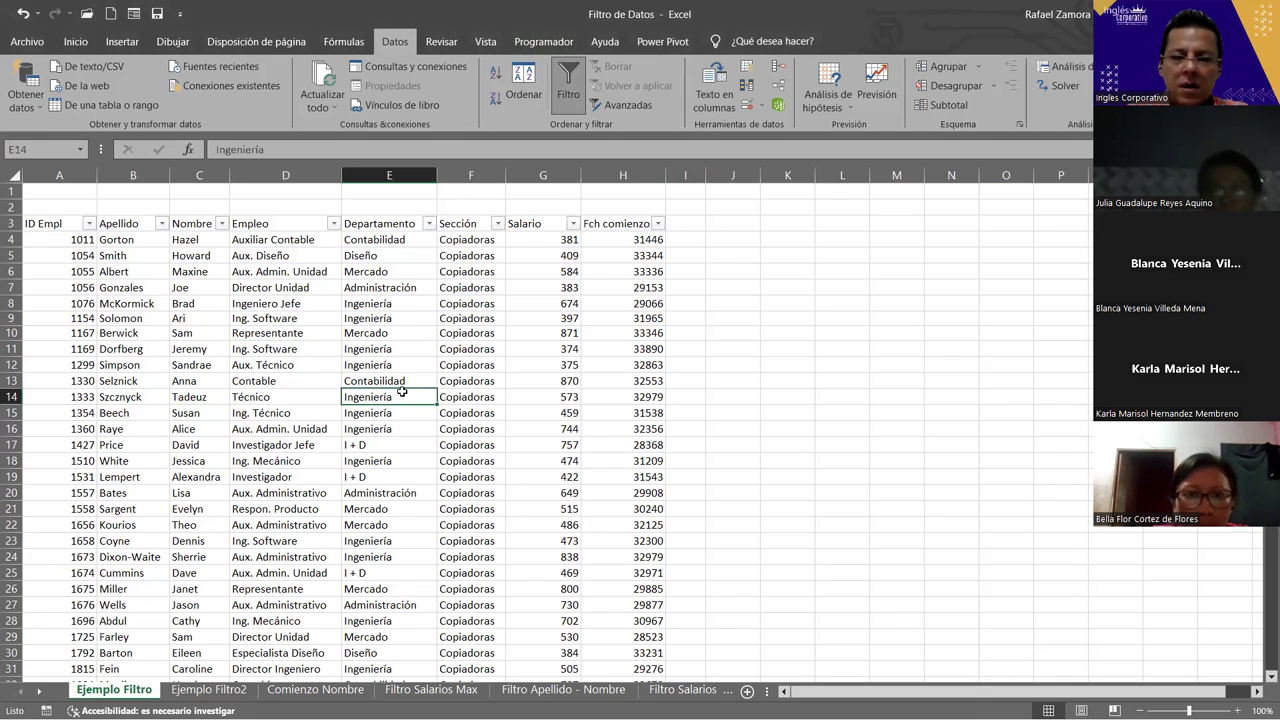
key("ctrl+shift+l")
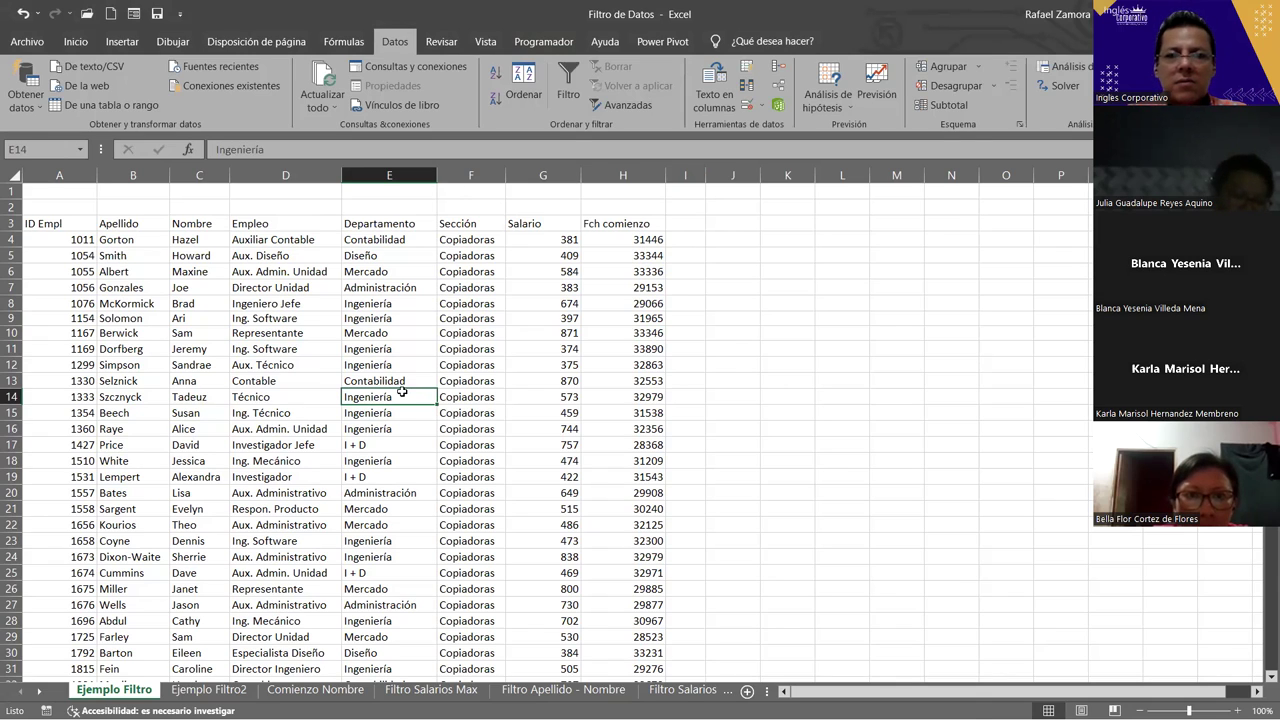
key("ctrl+shift+l")
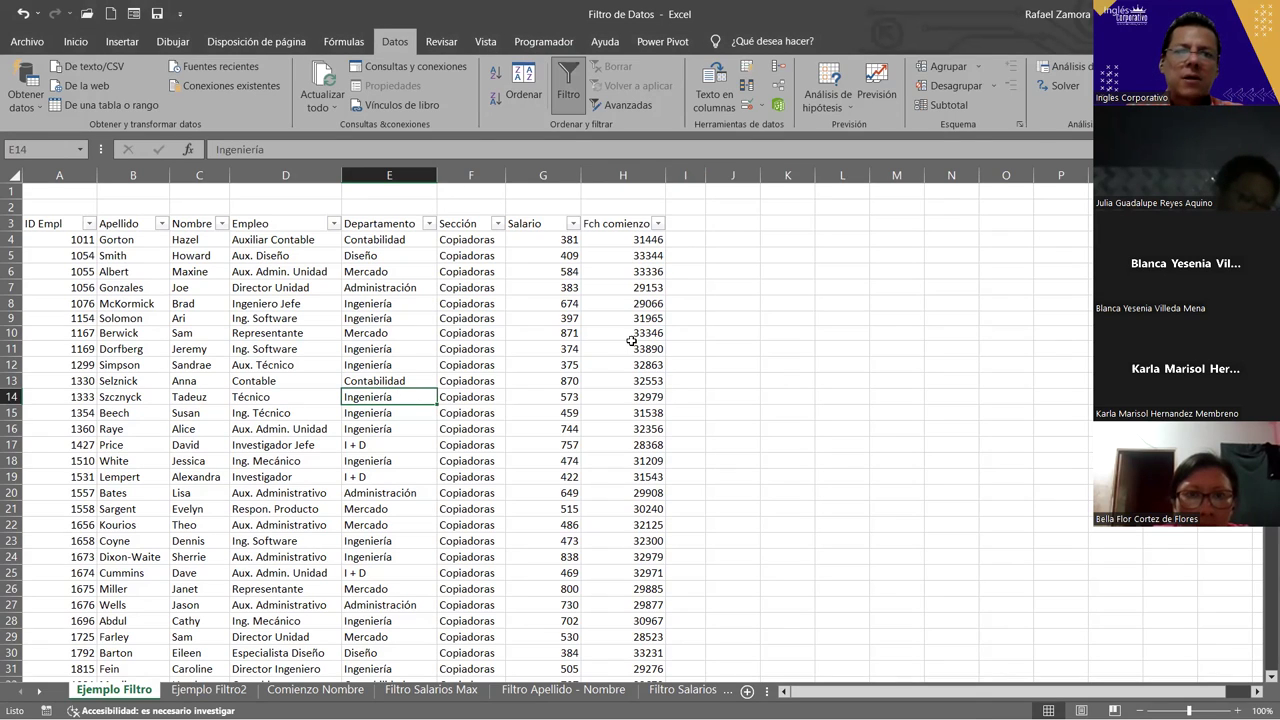
left_click(632, 343)
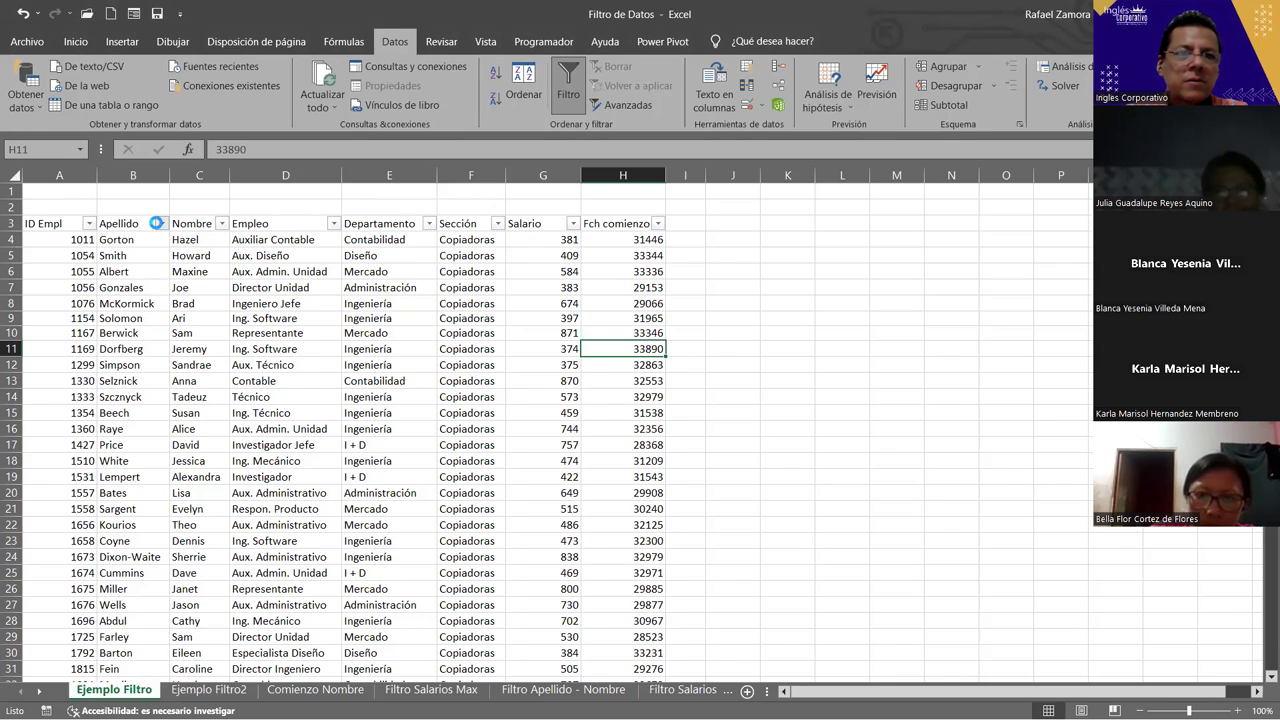
left_click(160, 224)
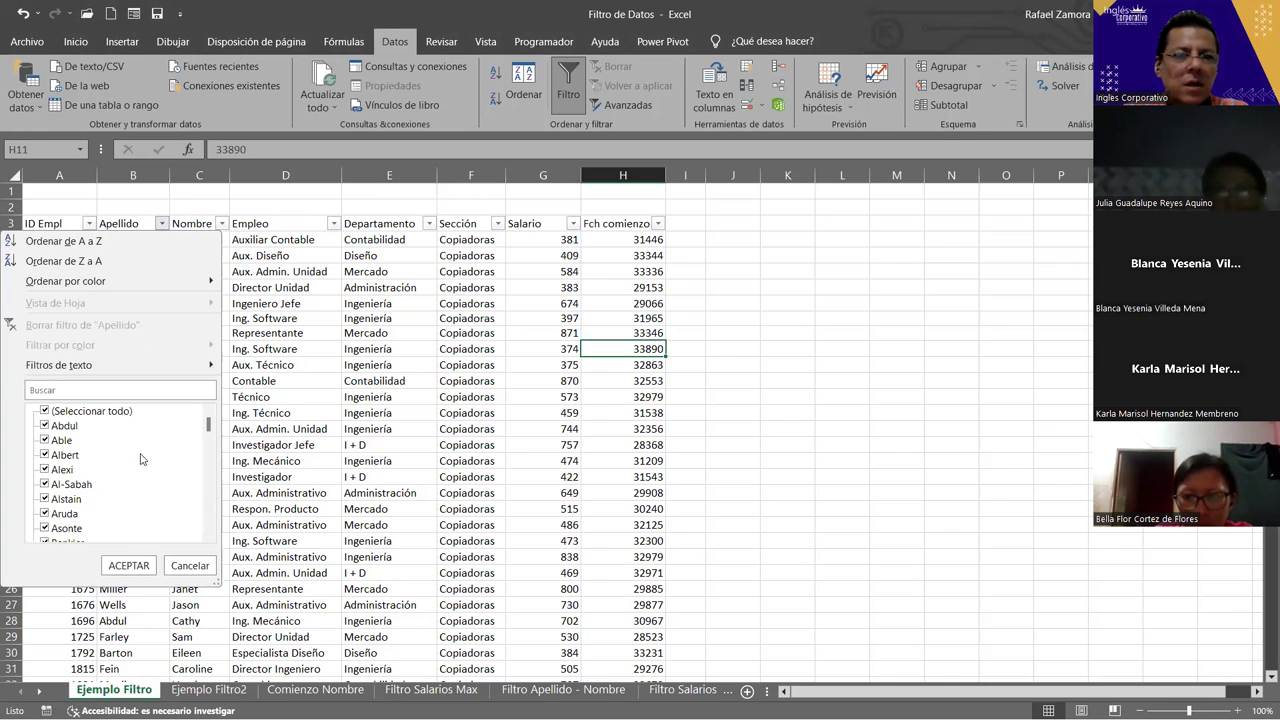
mouse_move(209, 424)
left_mouse_down()
mouse_move(211, 549)
mouse_move(210, 415)
left_mouse_up()
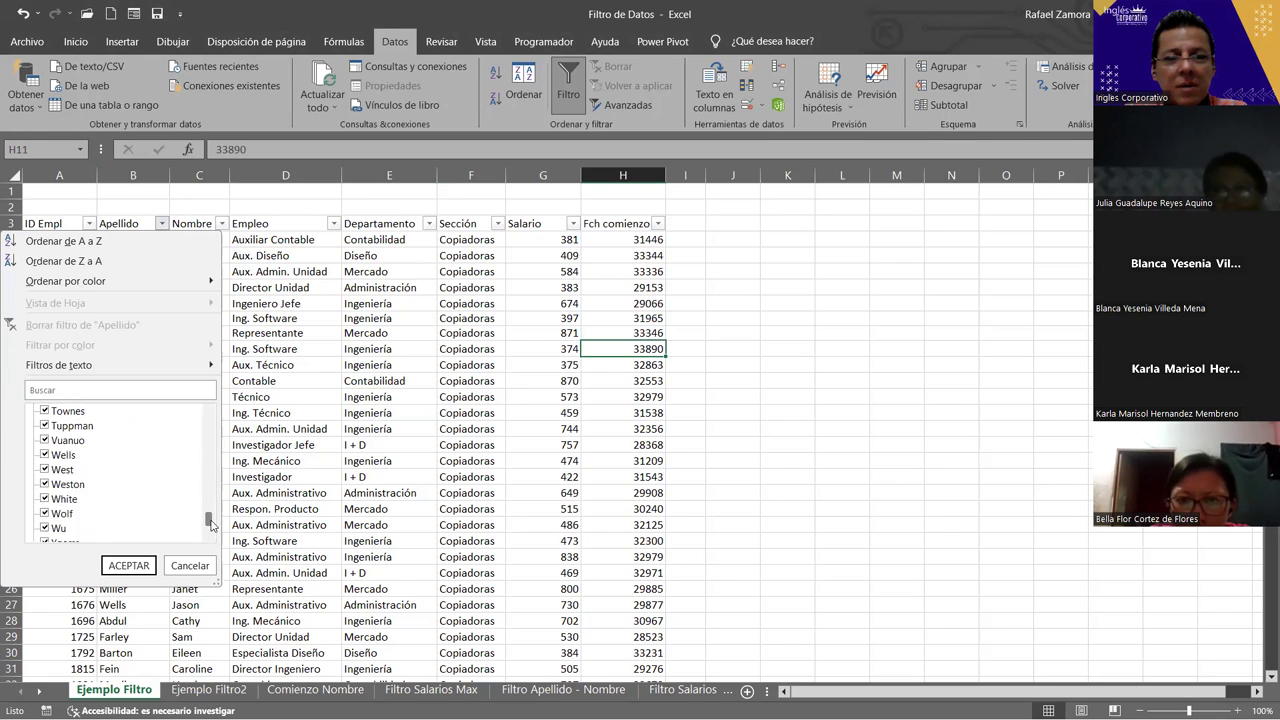
scroll(40, 490, "down", 5)
scroll(50, 500, "down", 5)
scroll(45, 510, "down", 10)
scroll(100, 509, "down", 5)
scroll(106, 490, "down", 5)
scroll(110, 450, "down", 5)
scroll(125, 467, "up", 5)
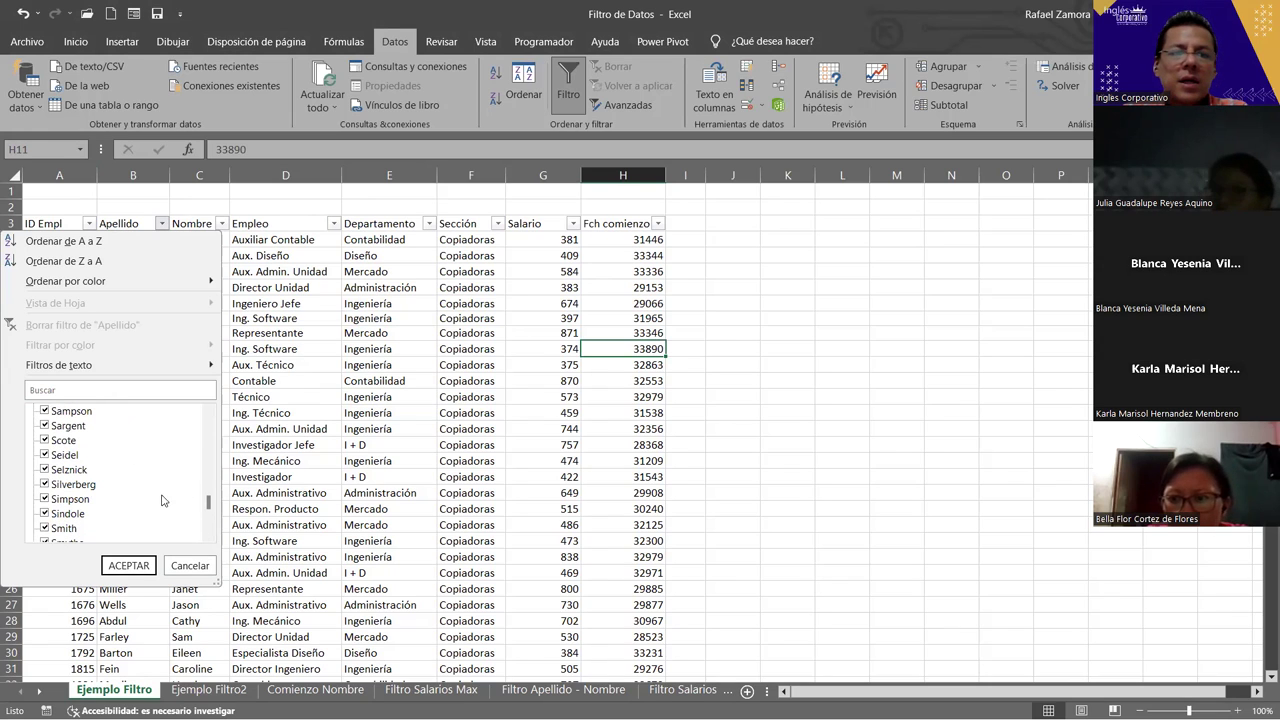
left_click(203, 567)
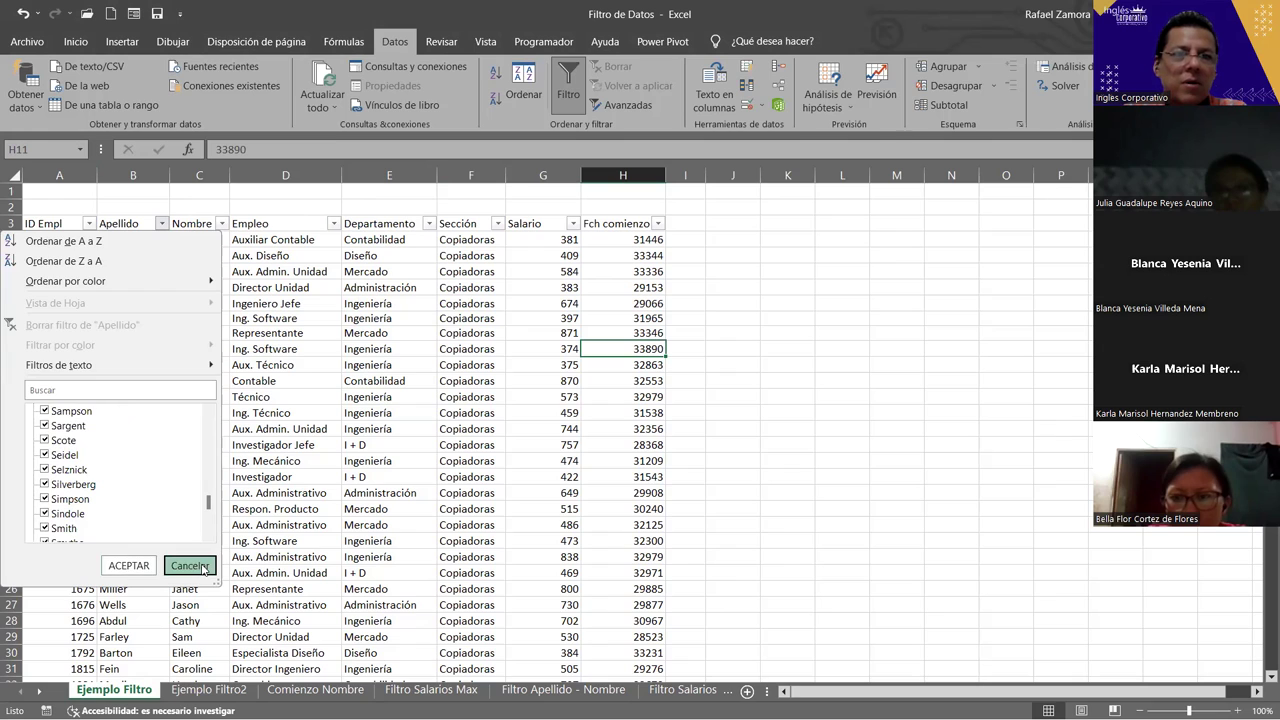
left_click(221, 224)
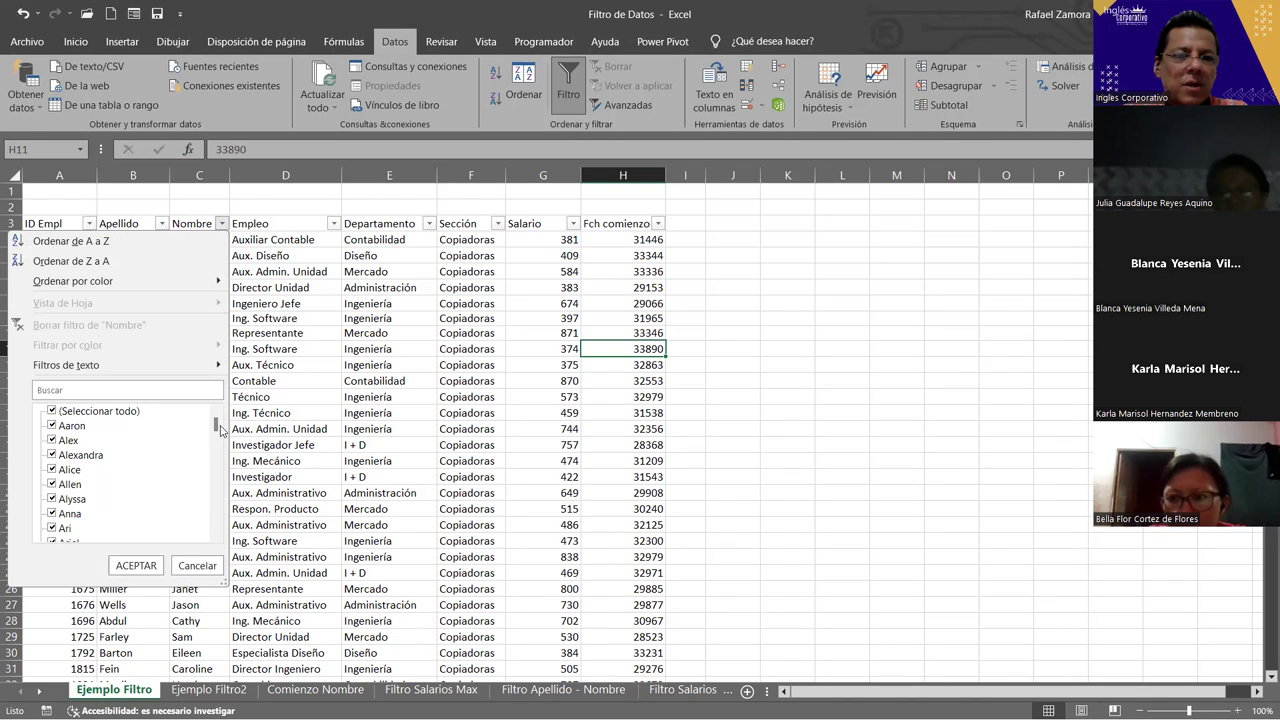
mouse_move(215, 428)
left_mouse_down()
mouse_move(213, 538)
mouse_move(216, 418)
left_mouse_up()
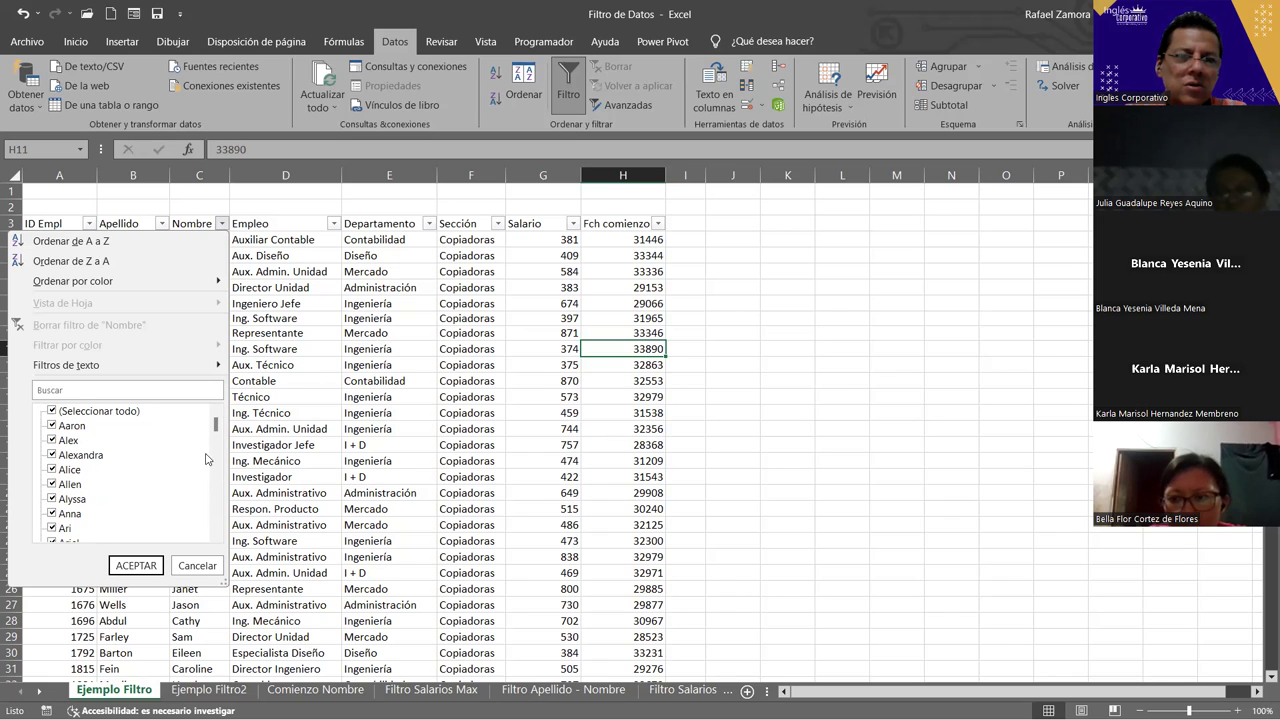
left_click(136, 566)
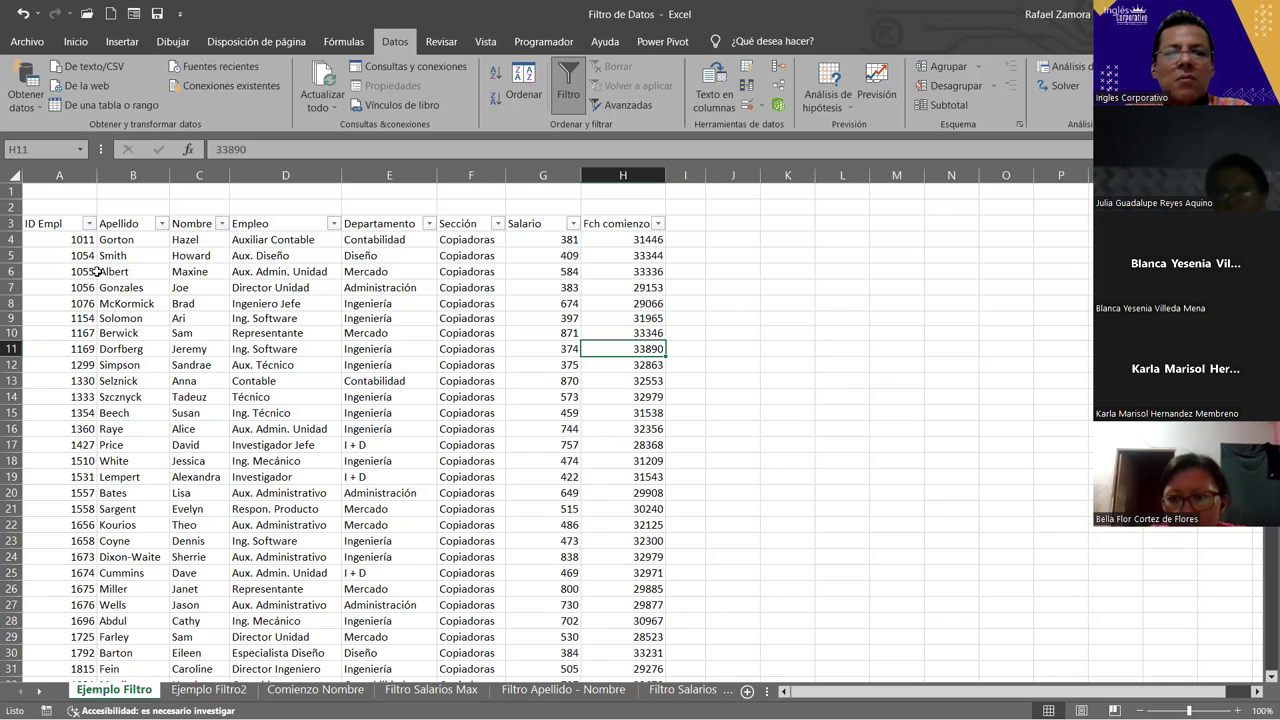
left_click(335, 223)
scroll(313, 463, "down", 4)
scroll(300, 467, "up", 5)
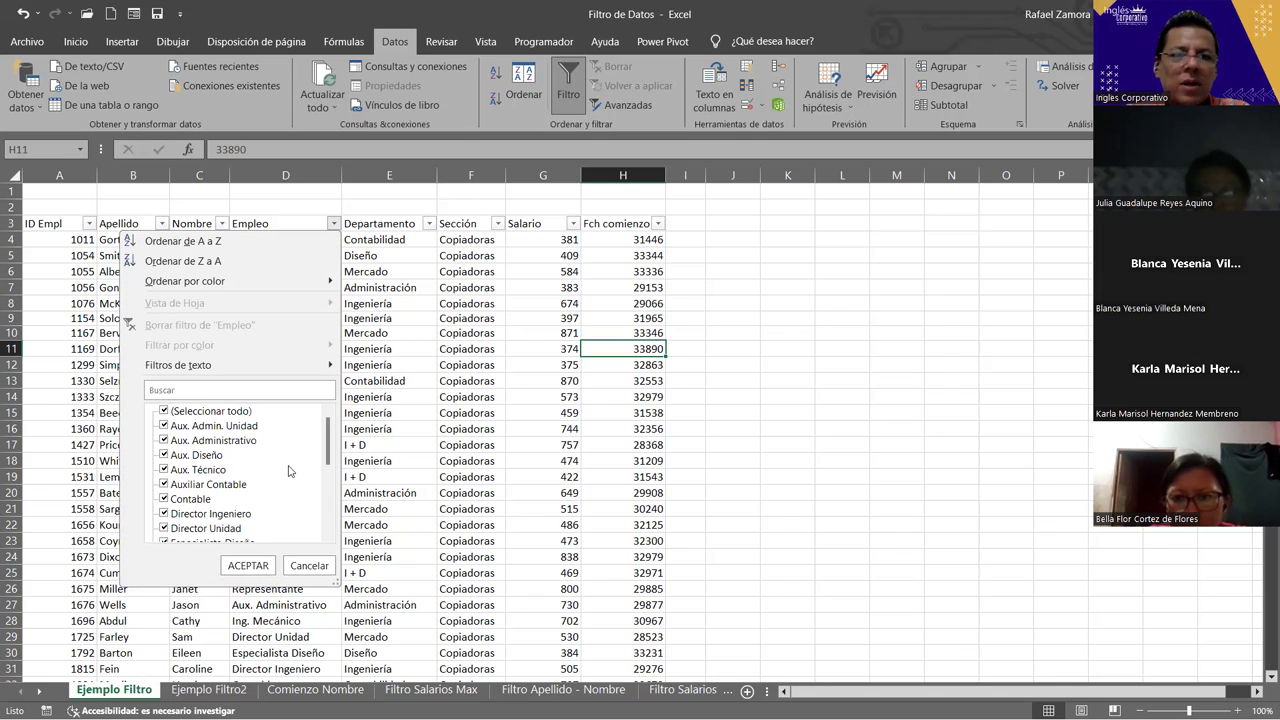
scroll(211, 535, "down", 3)
scroll(211, 535, "down", 2)
scroll(211, 535, "up", 5)
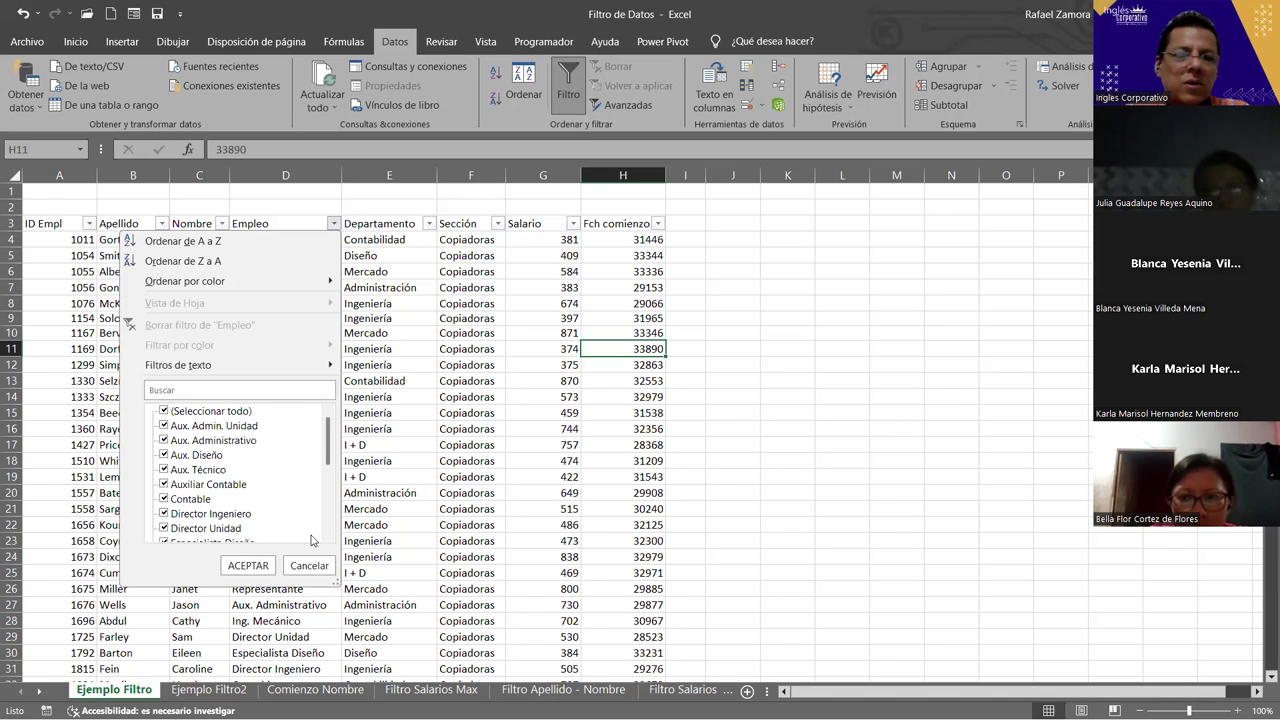
left_click(310, 566)
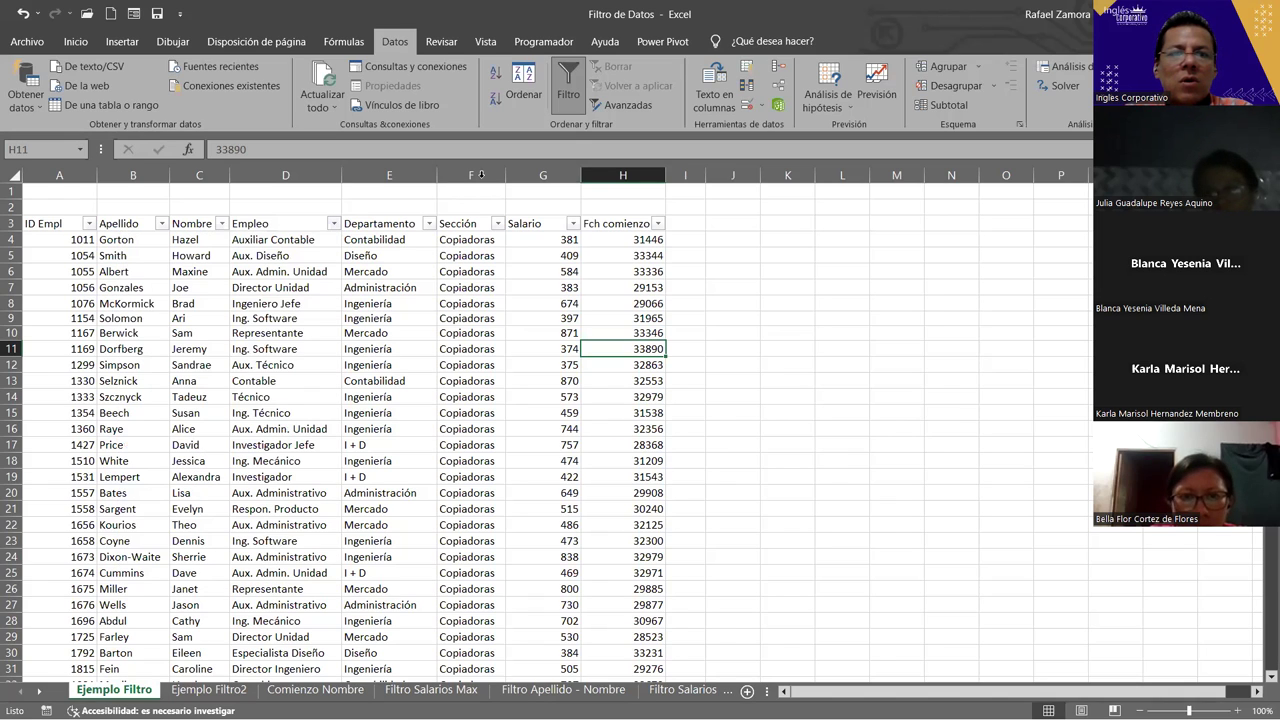
left_click(428, 223)
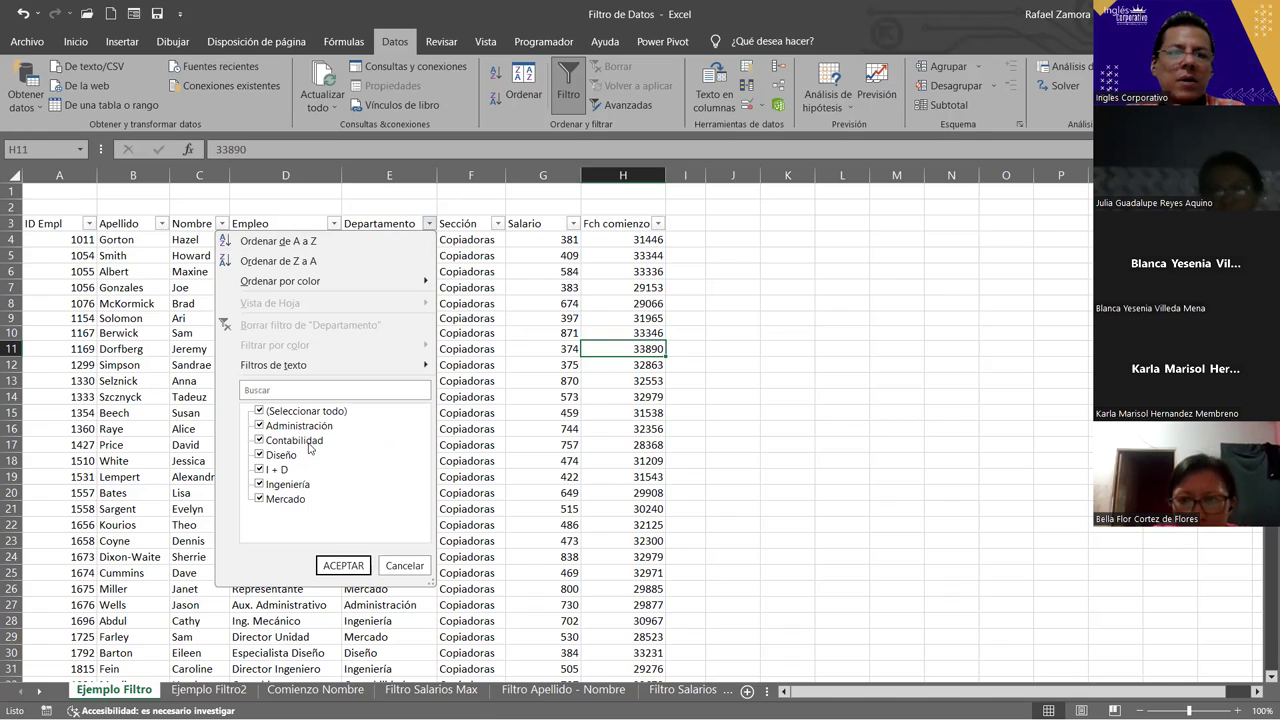
mouse_move(273, 365)
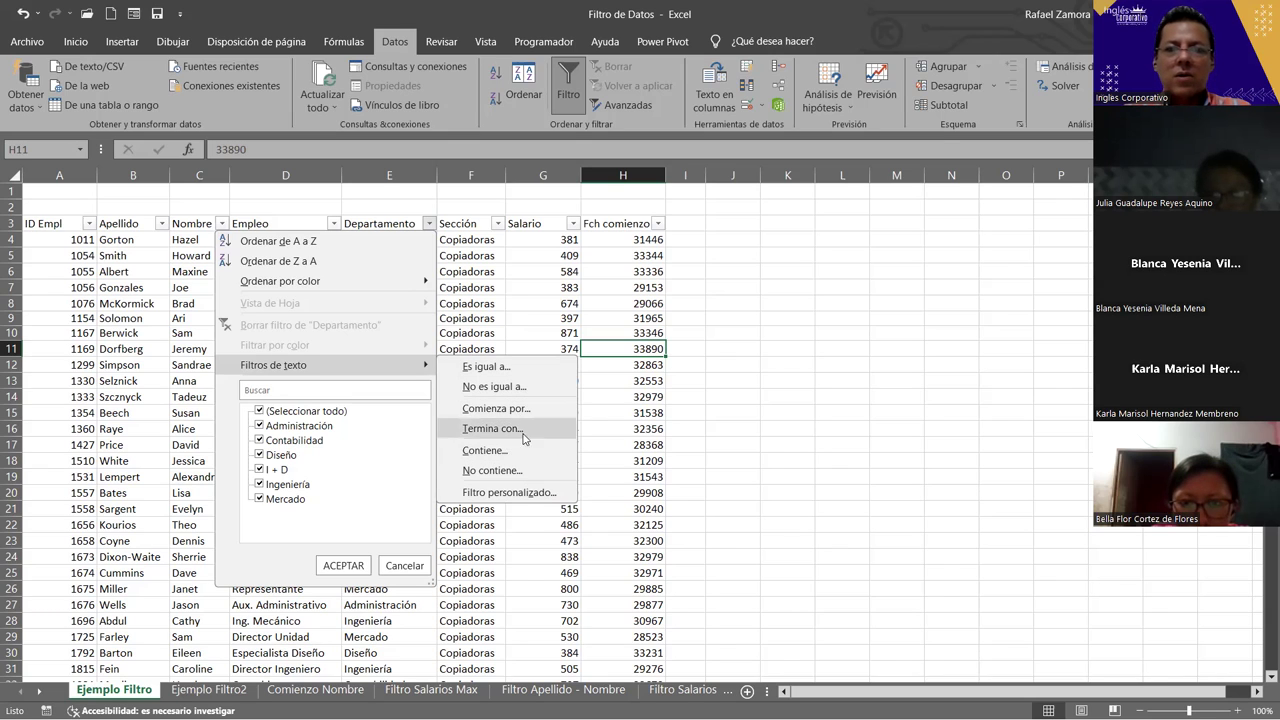
left_click(501, 493)
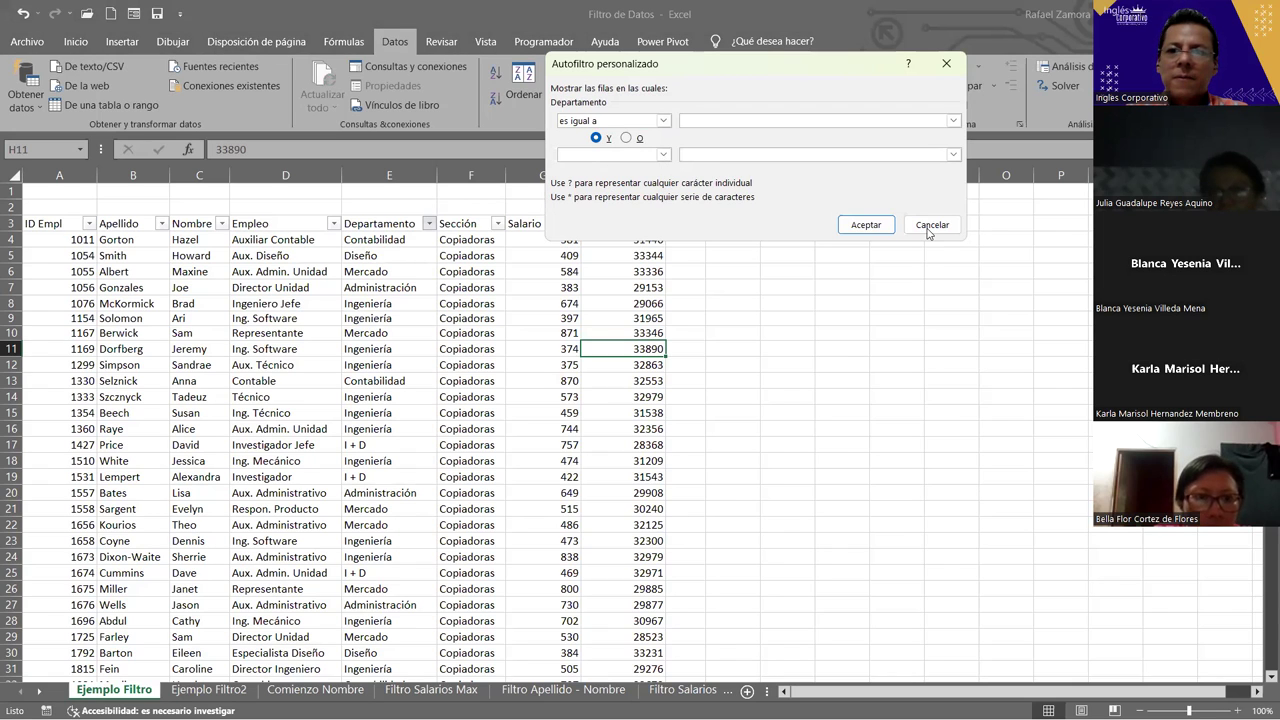
left_click(845, 234)
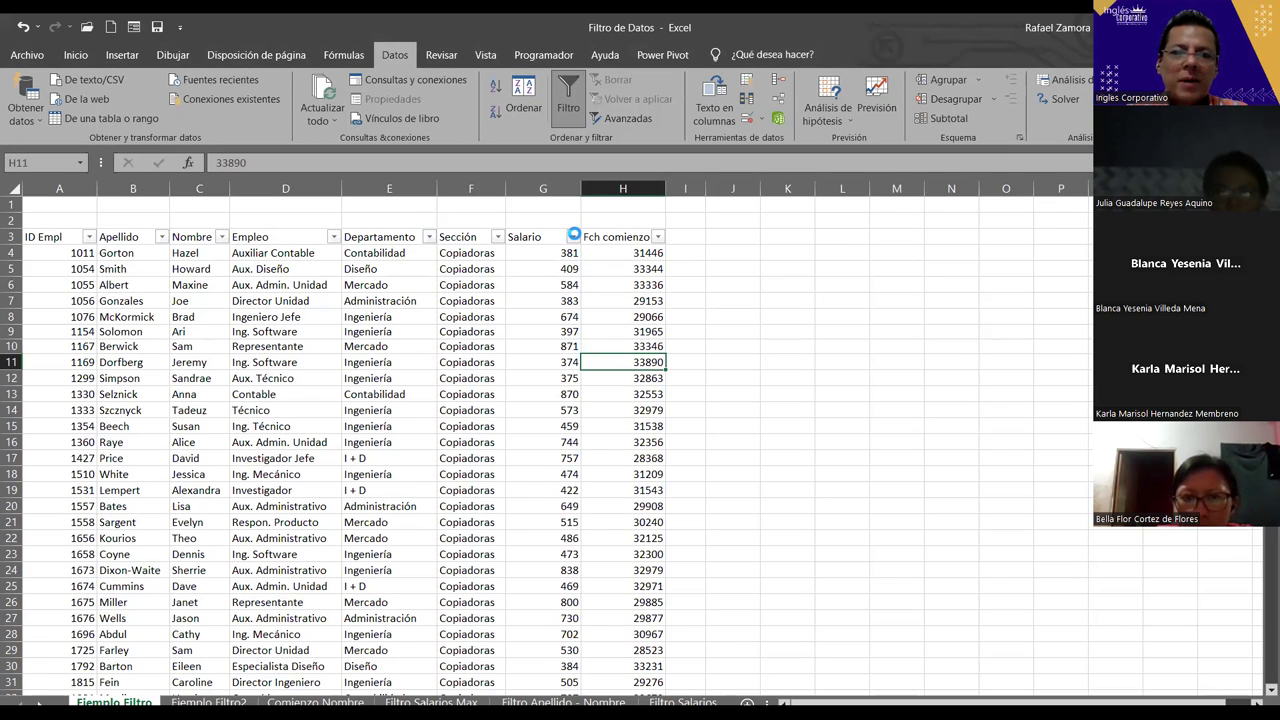
left_click(573, 236)
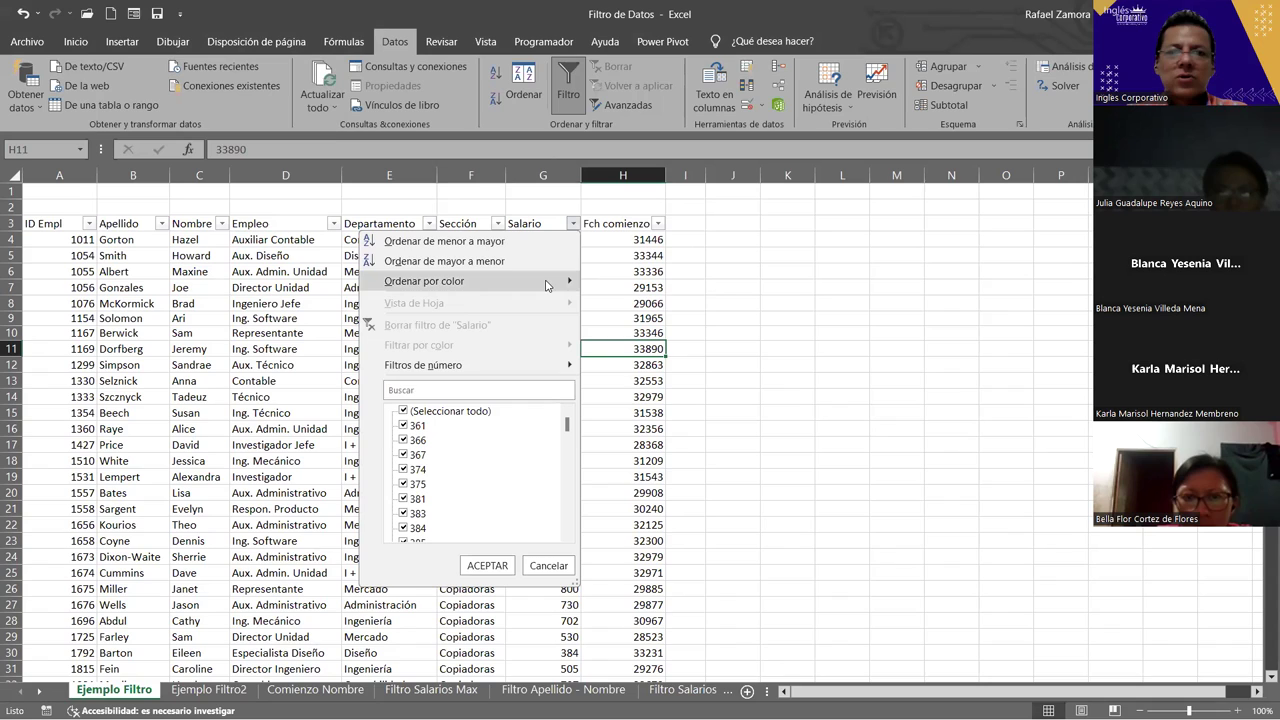
scroll(482, 468, "down", 3)
scroll(482, 468, "down", 3)
mouse_move(566, 460)
left_mouse_down()
mouse_move(567, 546)
mouse_move(567, 420)
left_mouse_up()
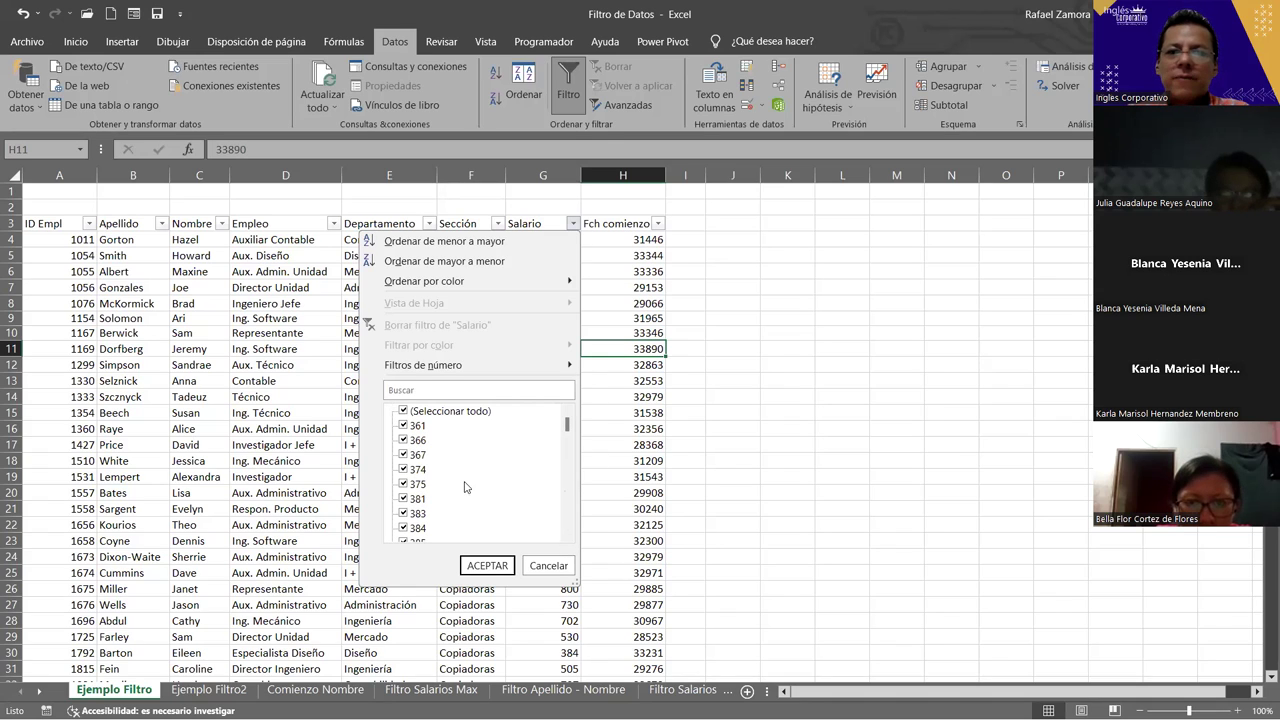
left_click(491, 368)
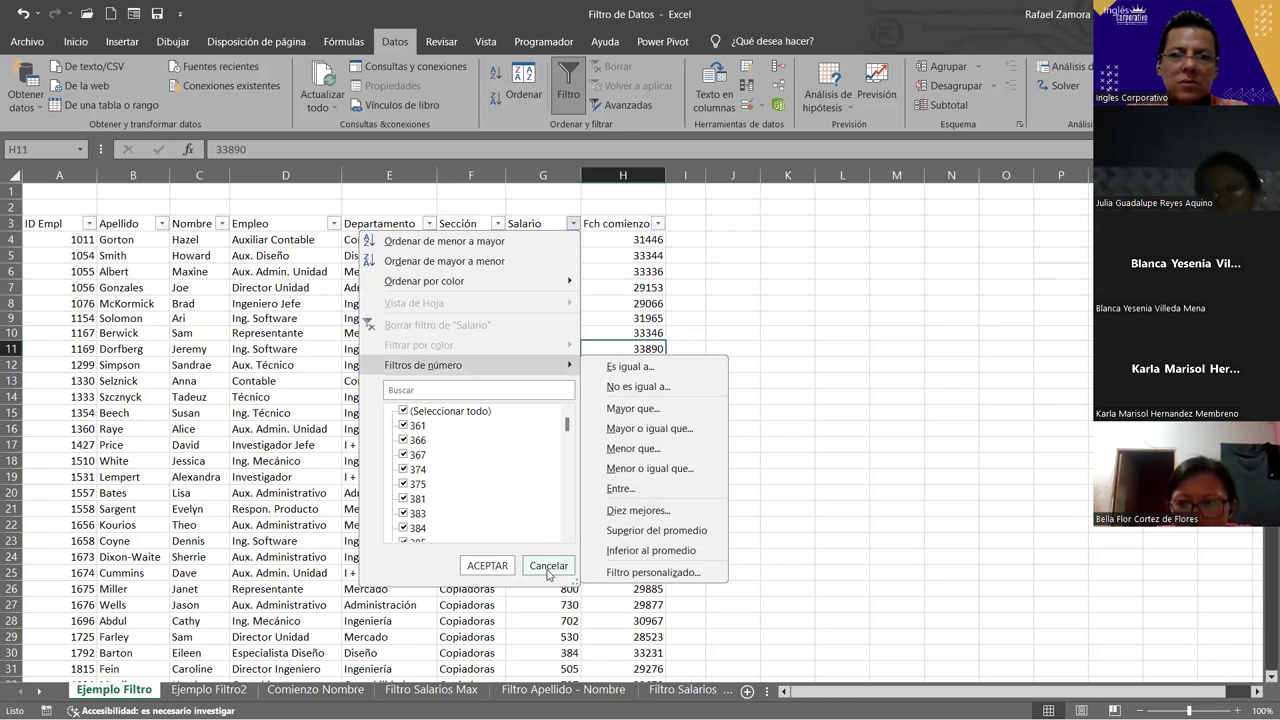
left_click(548, 566)
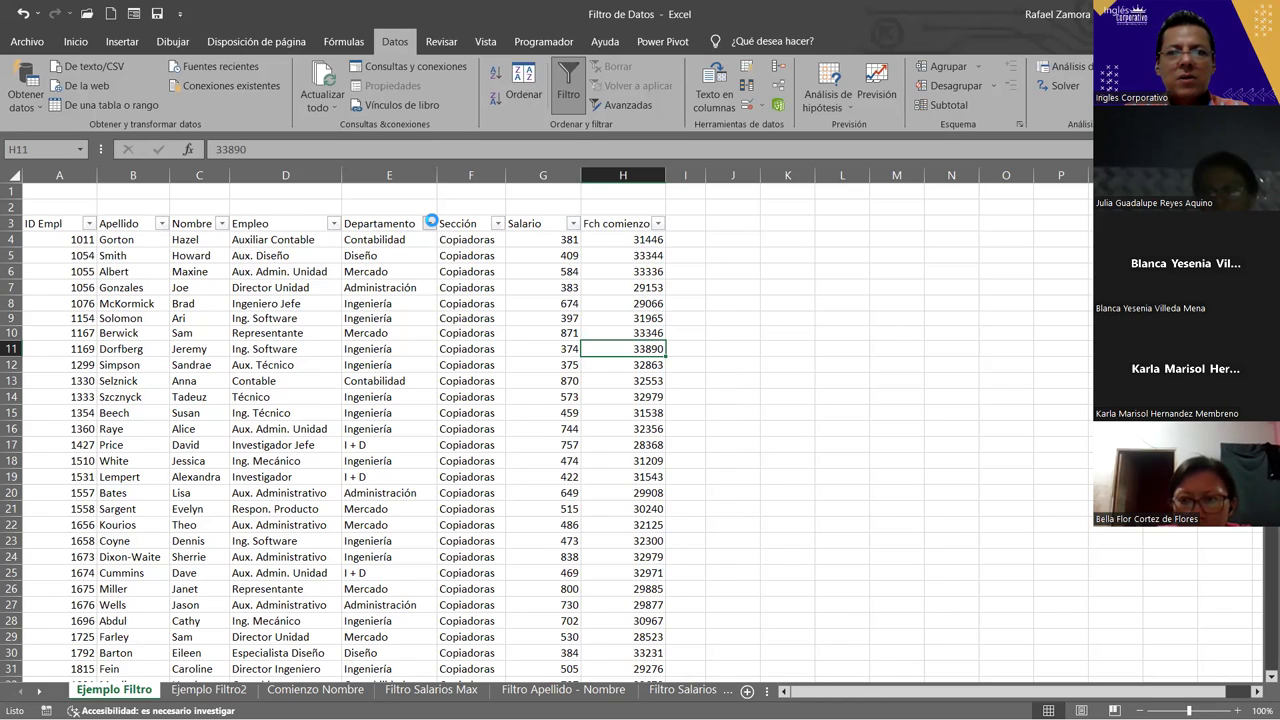
- Filter Departamento to Administración and Ingeniería and scroll through the 55 matching records
left_click(428, 223)
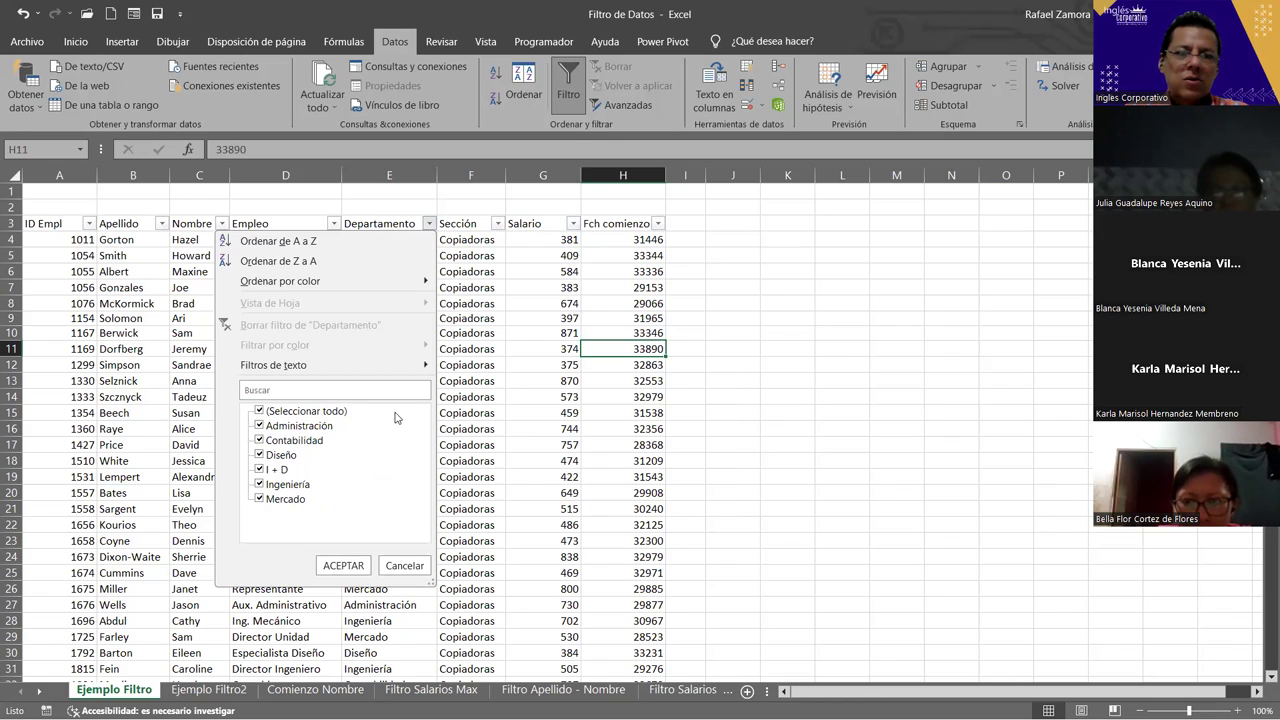
left_click(259, 411)
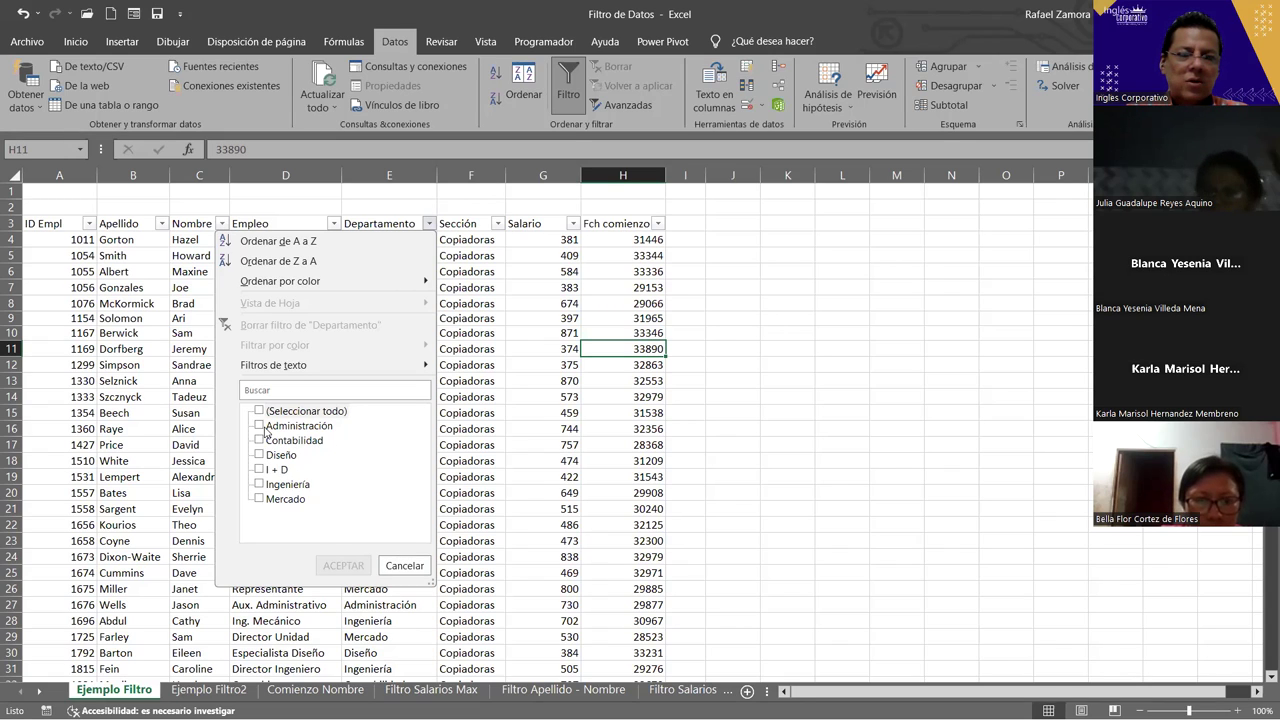
left_click(259, 426)
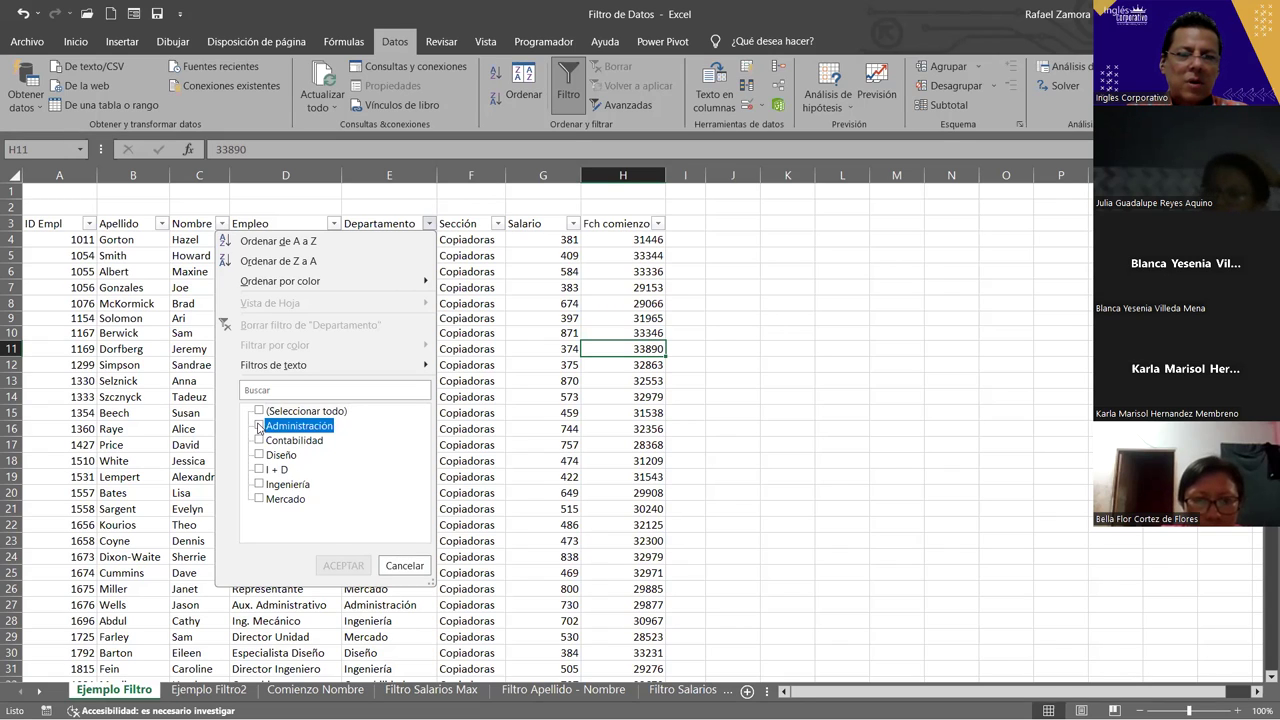
left_click(259, 485)
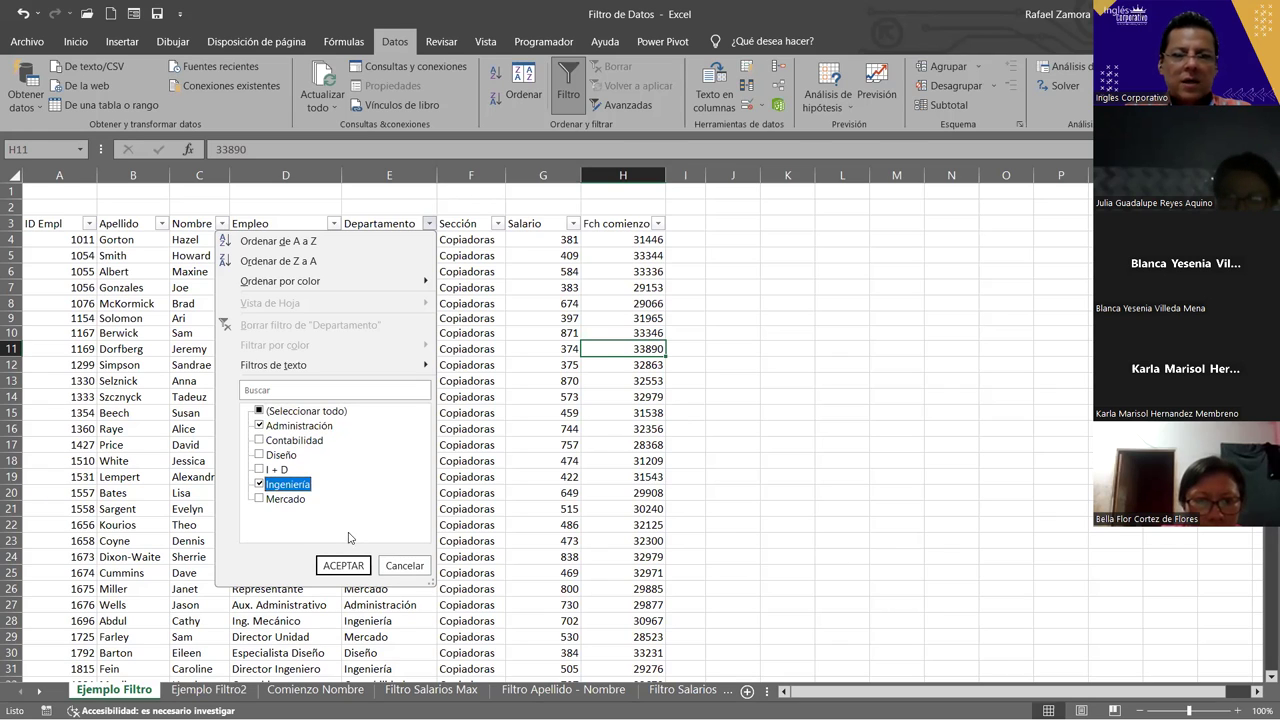
left_click(355, 566)
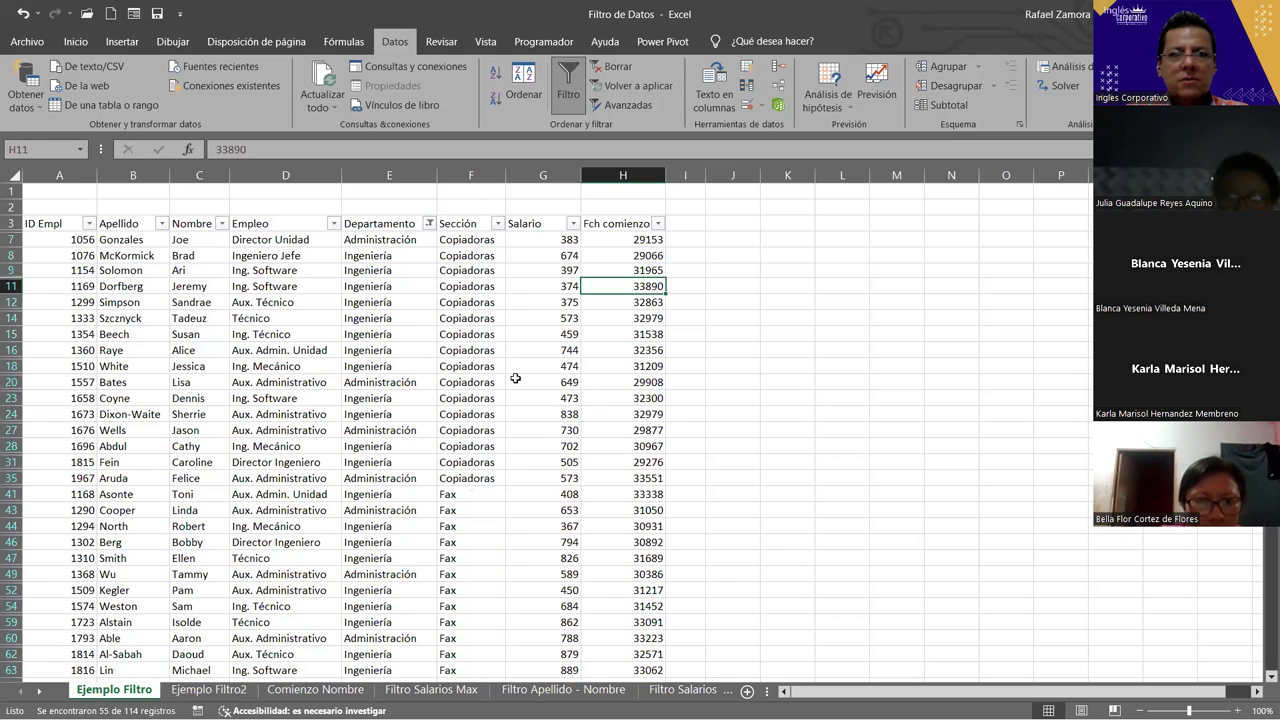
scroll(412, 301, "down", 1)
scroll(412, 301, "down", 3)
scroll(413, 303, "down", 5)
scroll(413, 303, "down", 3)
scroll(413, 394, "up", 4)
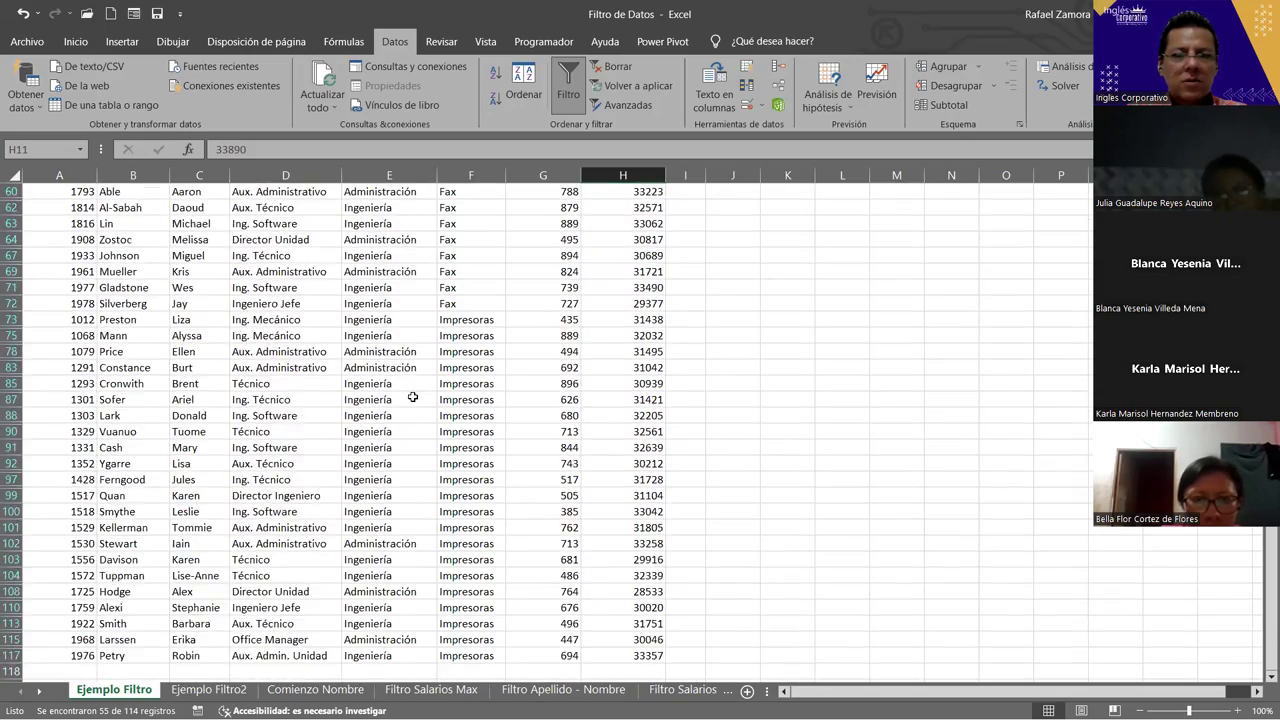
scroll(413, 394, "up", 4)
scroll(412, 397, "up", 5)
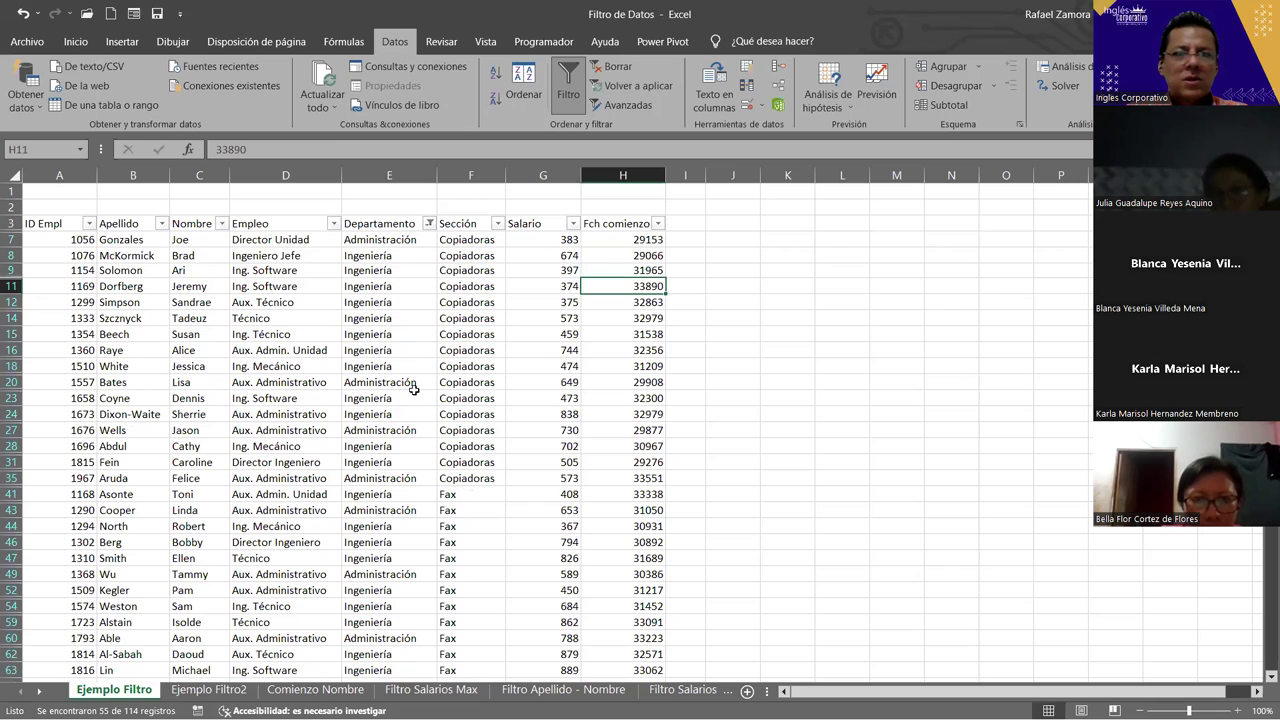
left_click(399, 332)
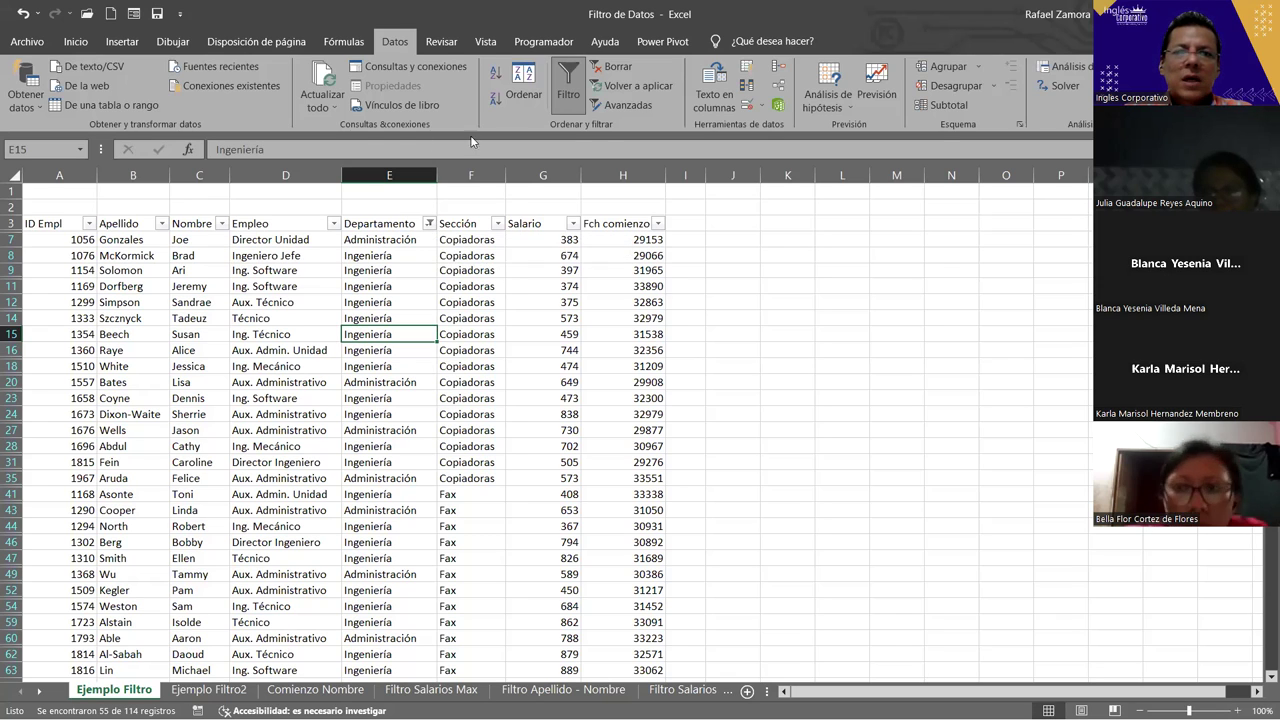
- Set the Empleo filter to only Director Ingeniero, Director Unidad and Ing. Software
left_click(334, 224)
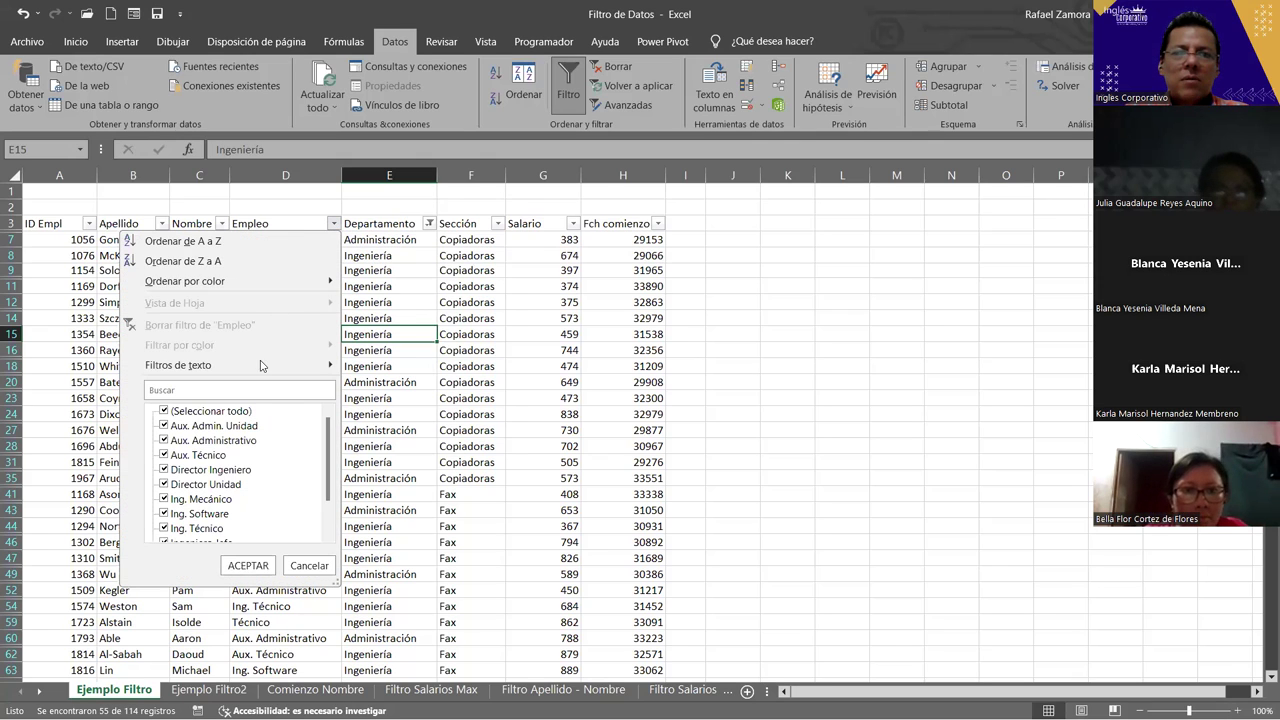
left_click(165, 414)
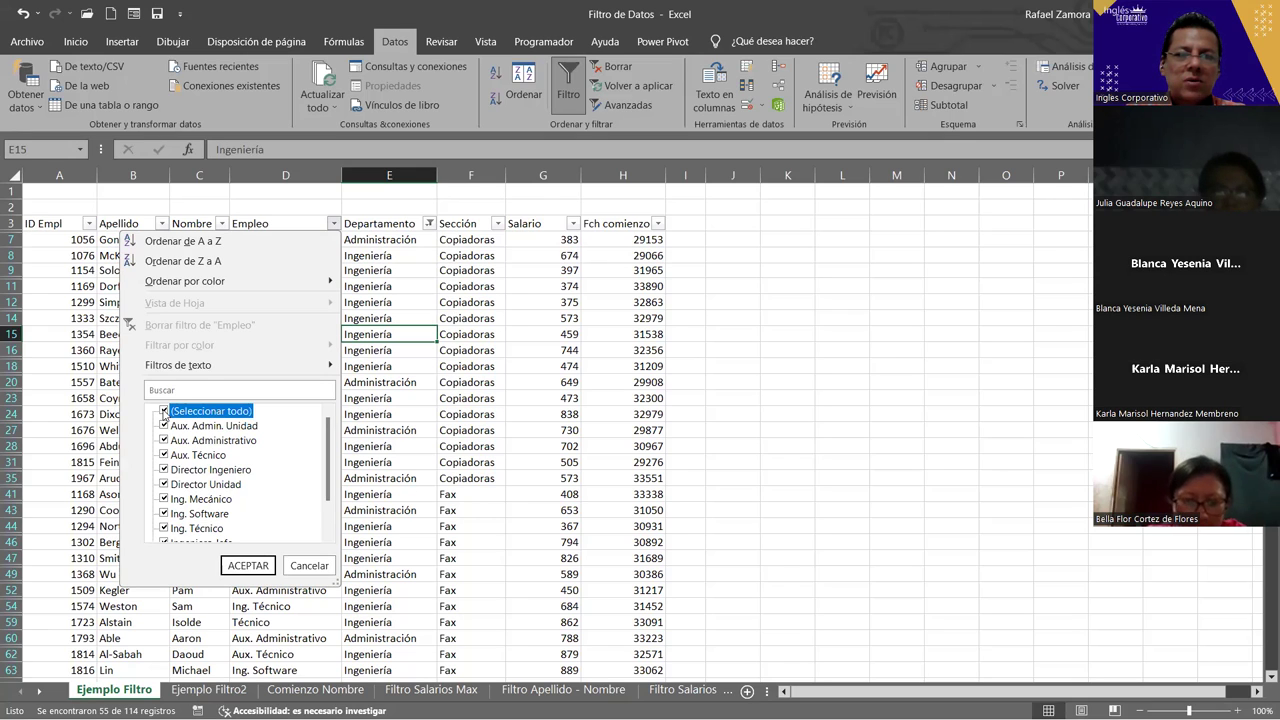
left_click(165, 412)
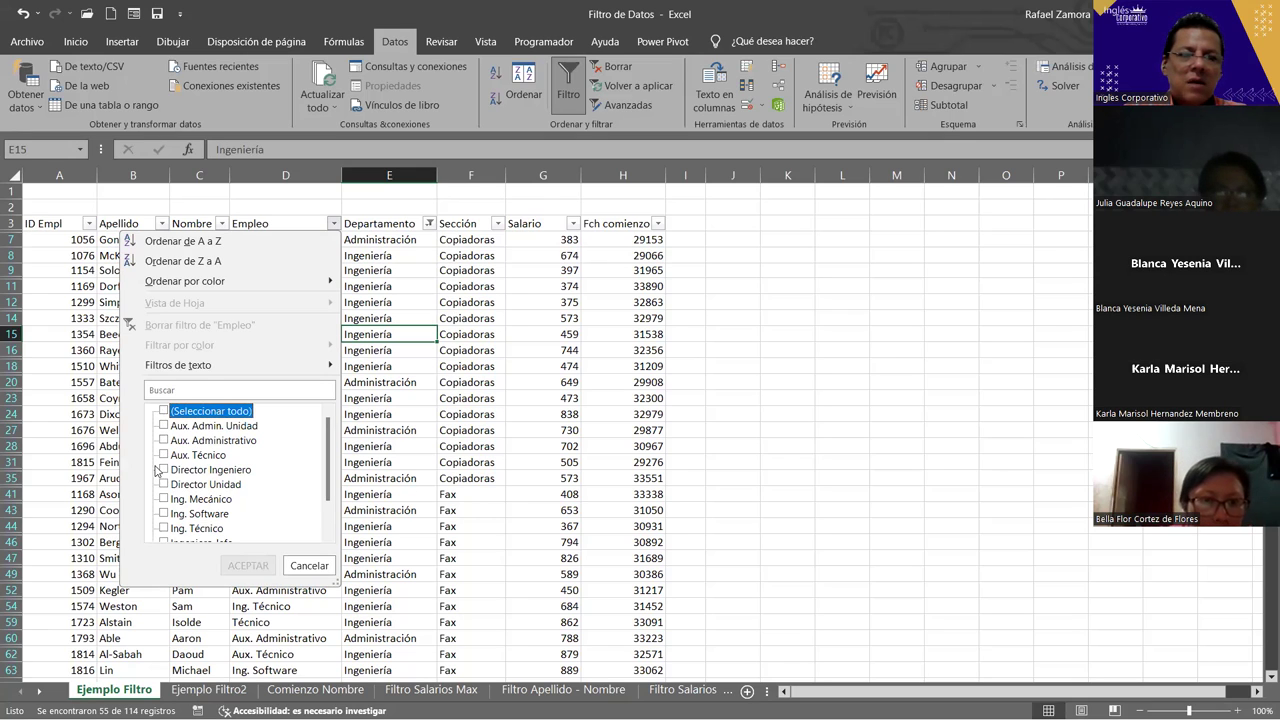
left_click(163, 469)
left_click(163, 484)
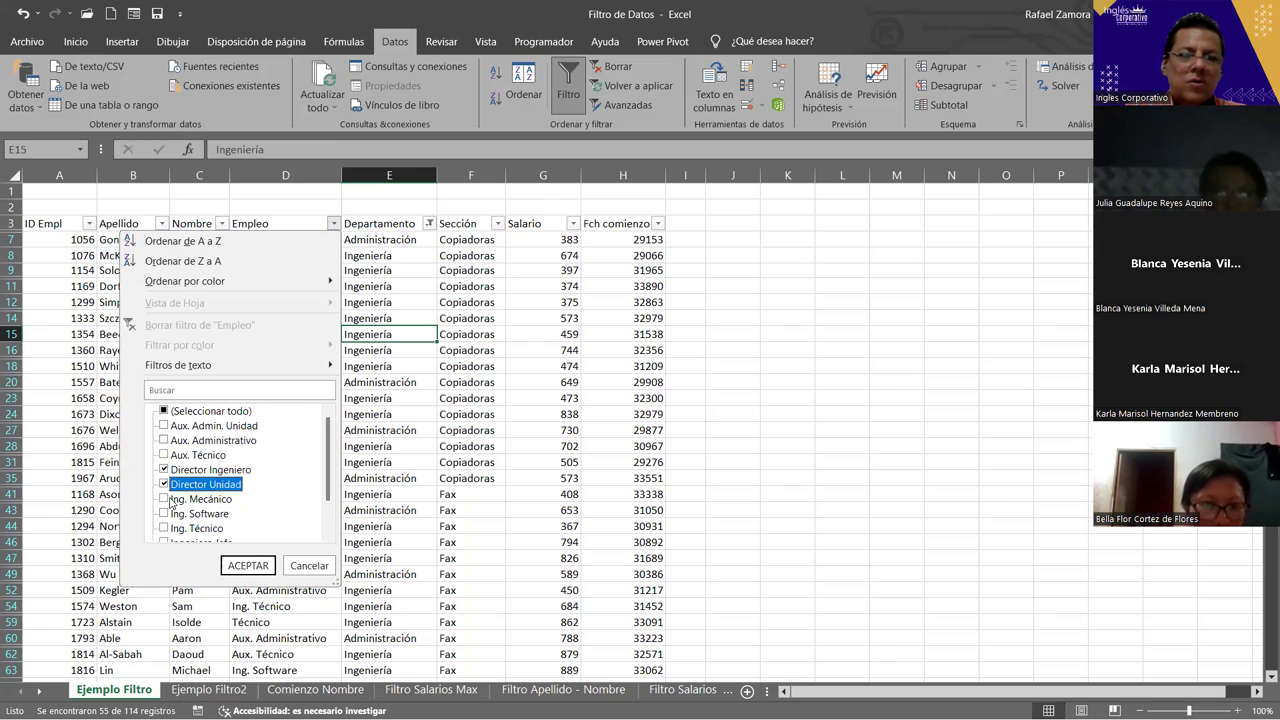
left_click(163, 514)
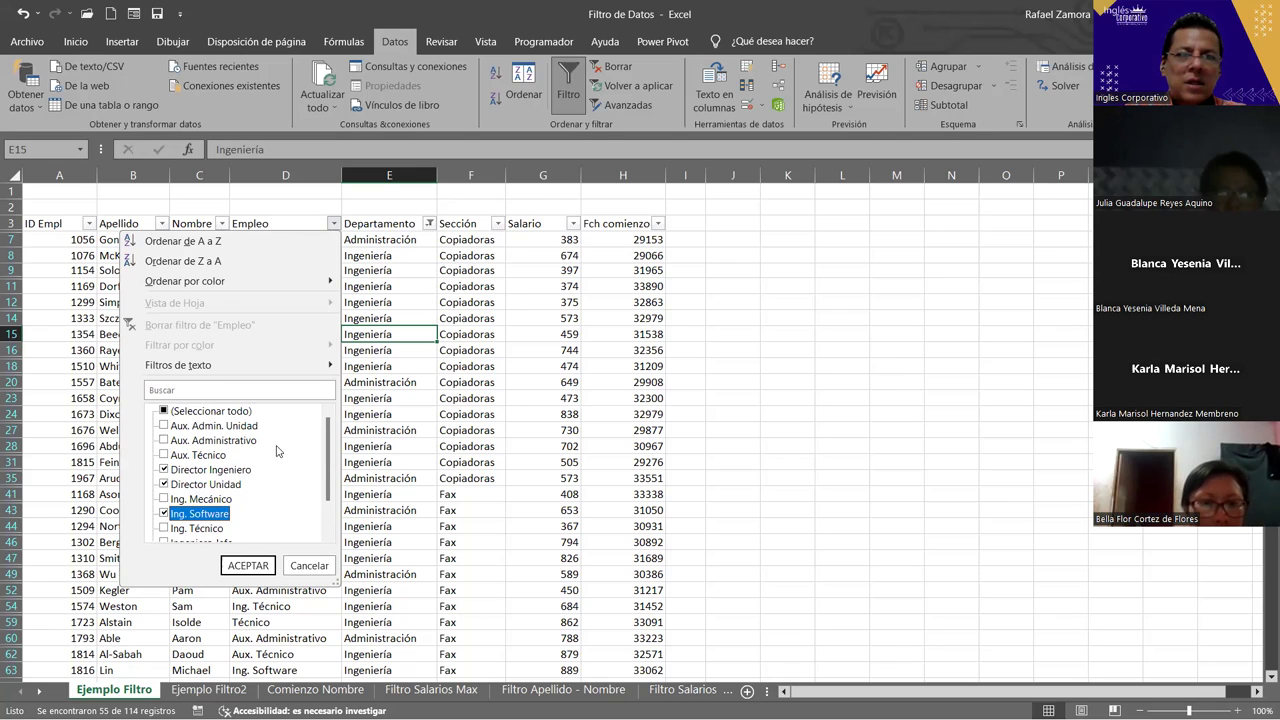
left_click(248, 566)
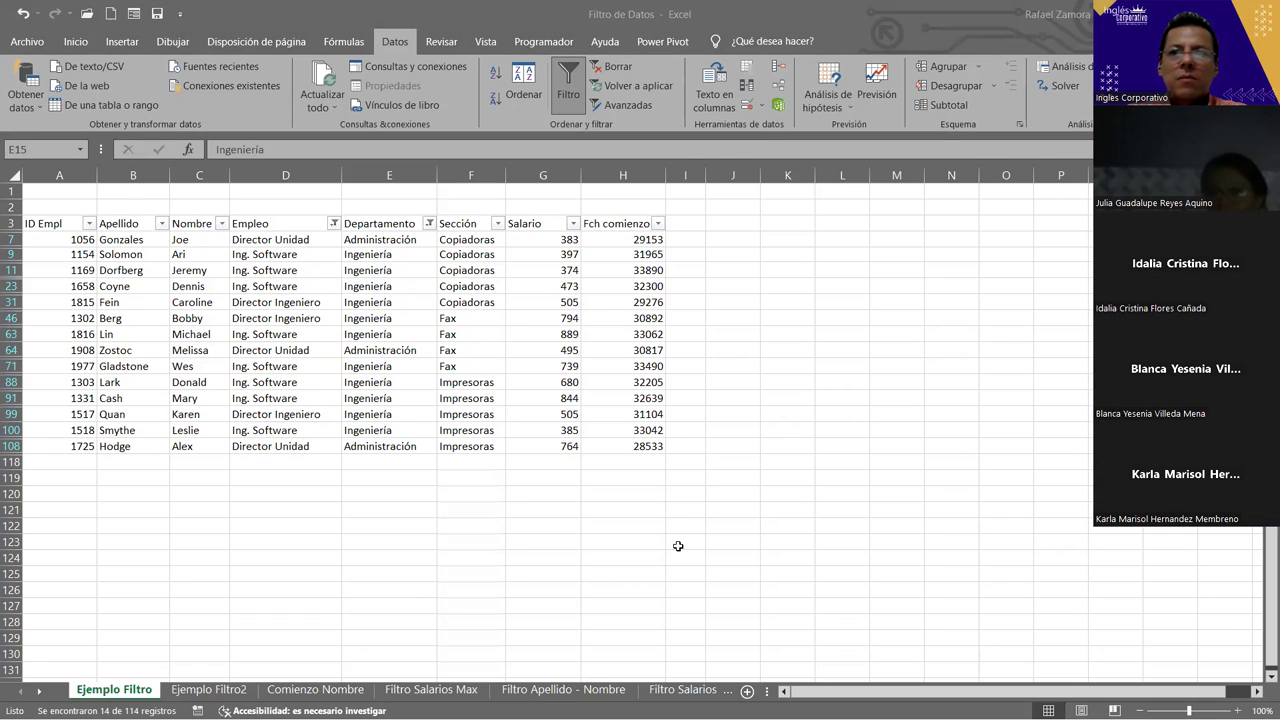
- Open the Ejemplo Filtro2 sheet and enable AutoFilter on the sales table with Ctrl+Shift+L
left_click(511, 490)
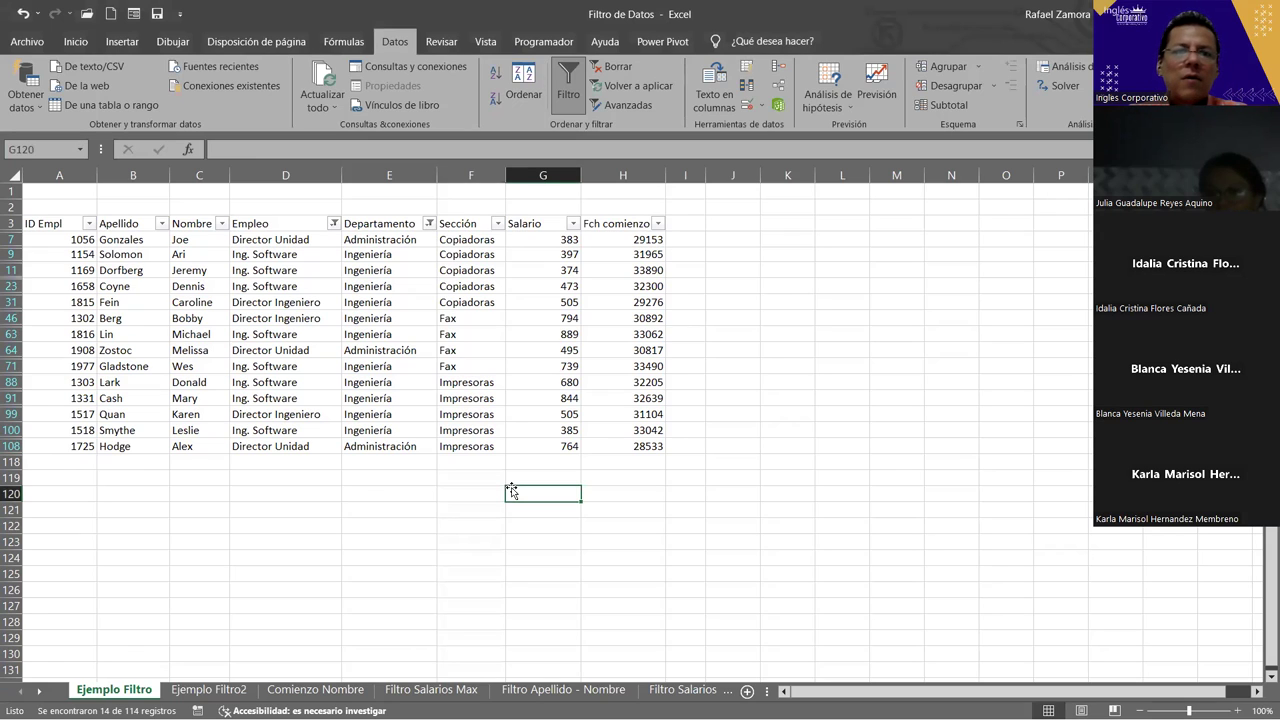
left_click(225, 691)
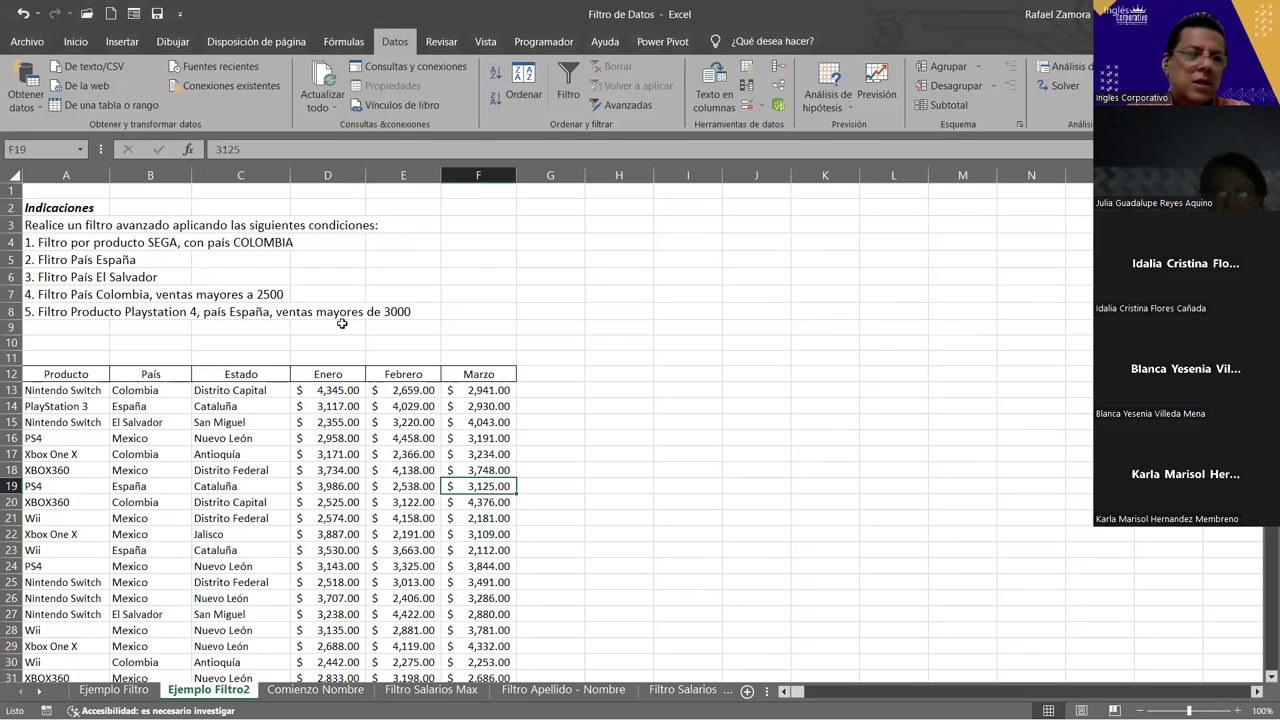
left_click(358, 472)
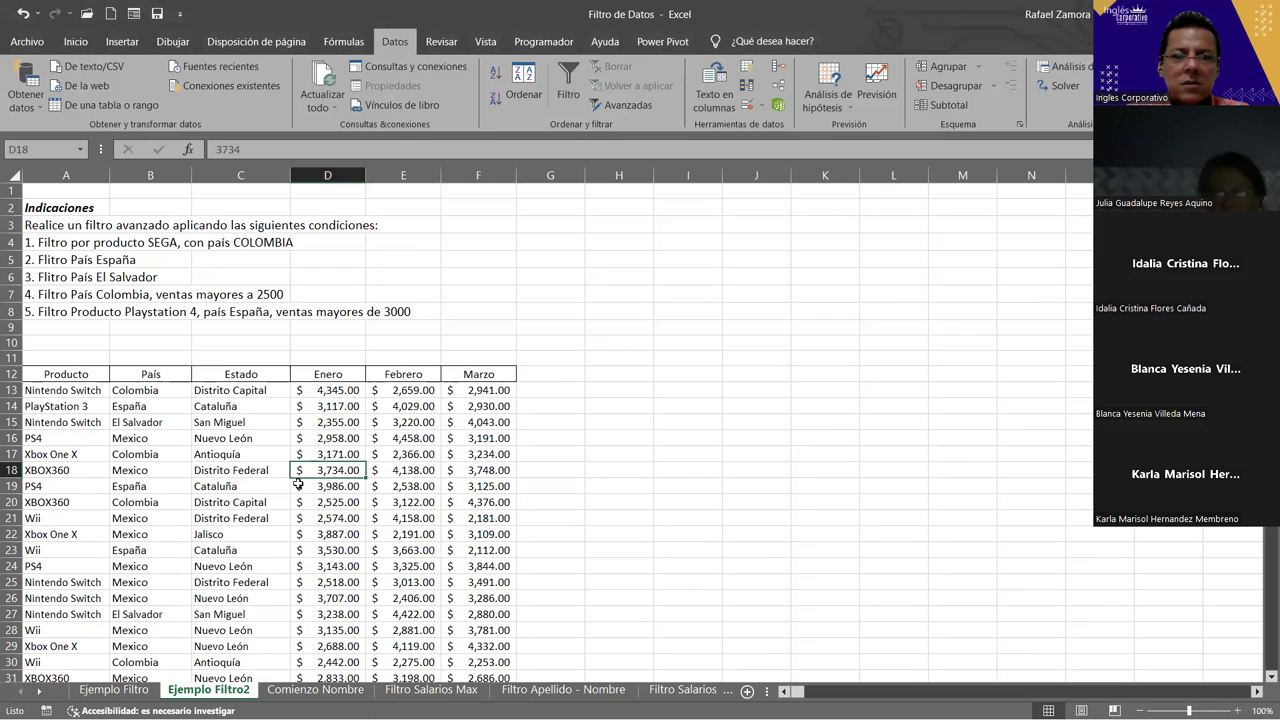
left_click(252, 456)
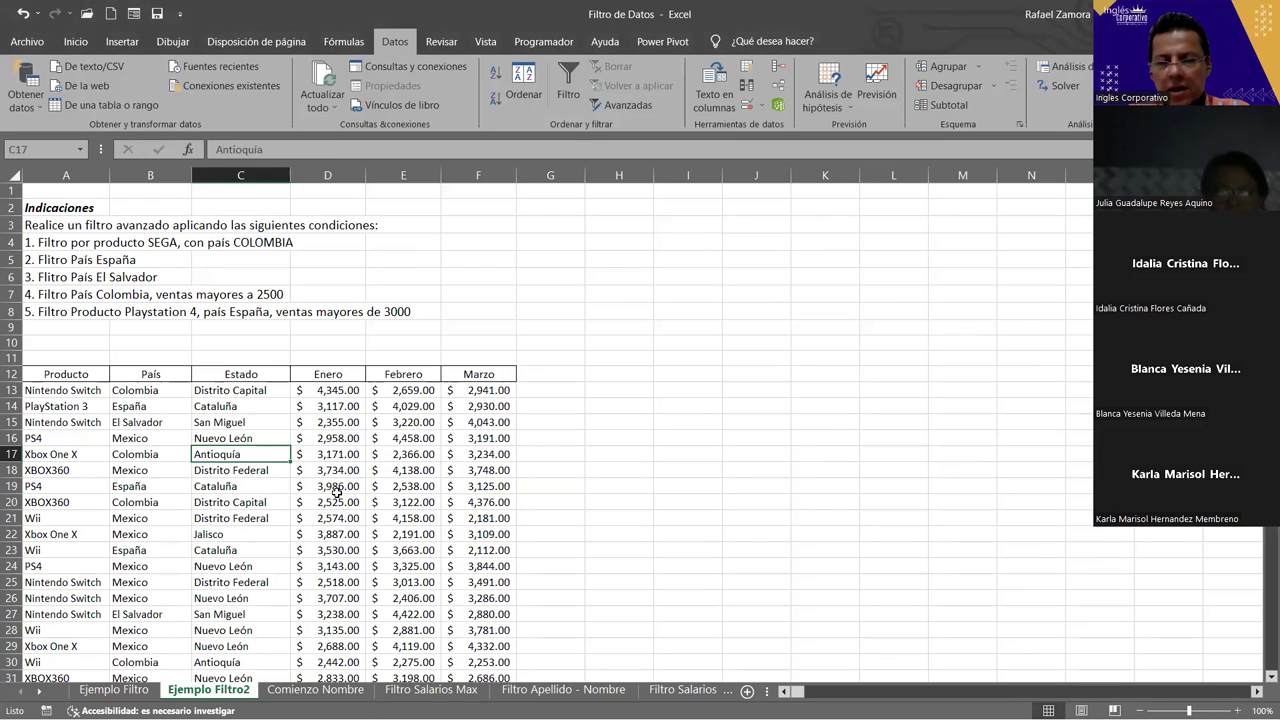
key("ctrl+shift+l")
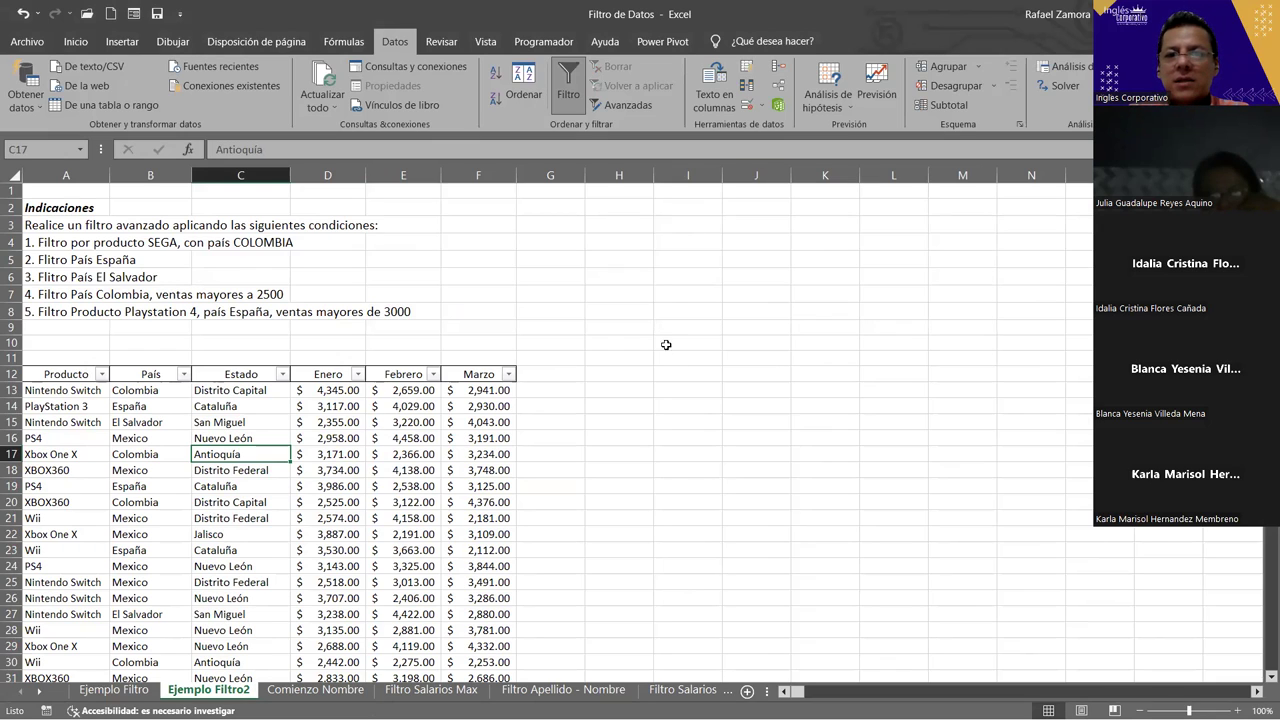
left_click(700, 312)
left_click(686, 360)
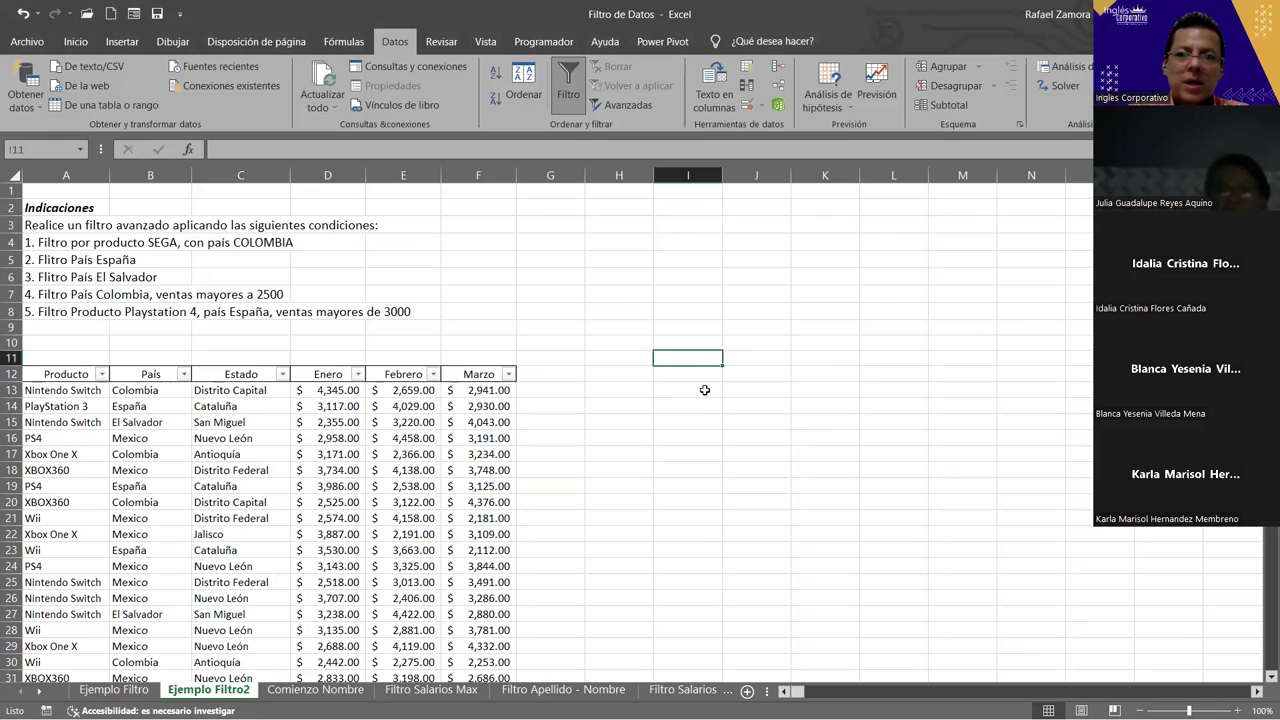
left_click(699, 390)
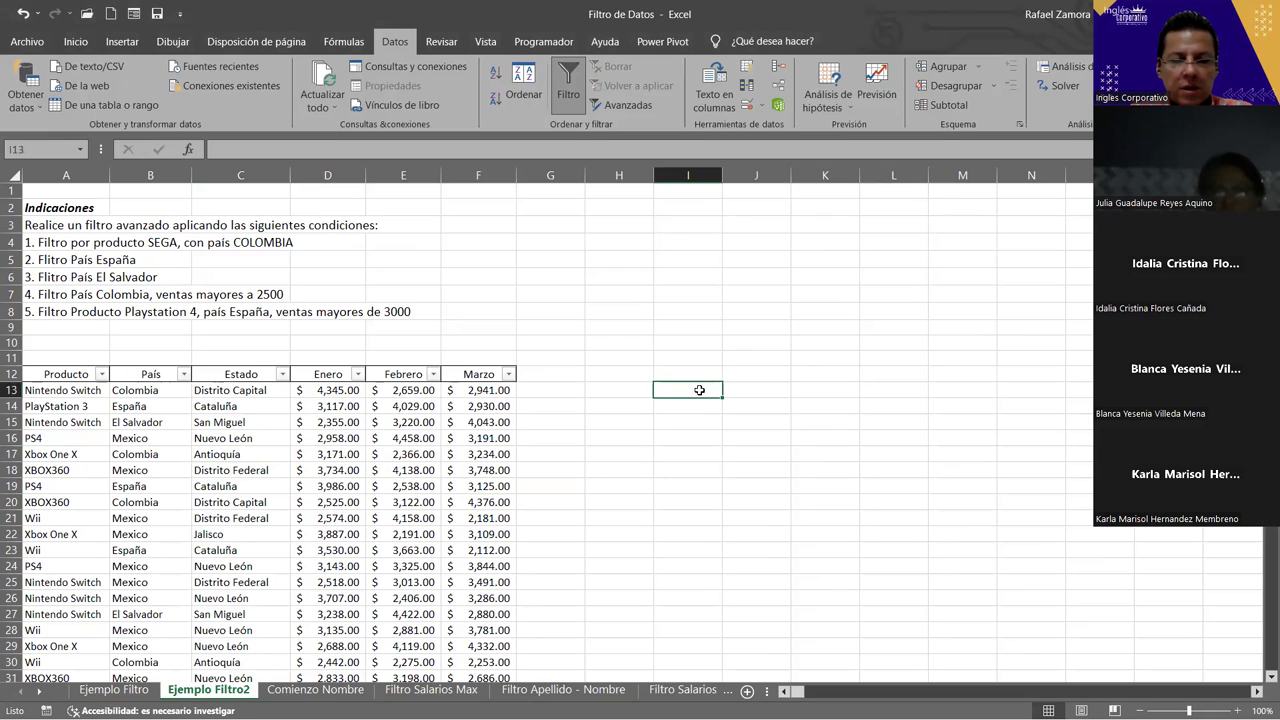
left_click(688, 175)
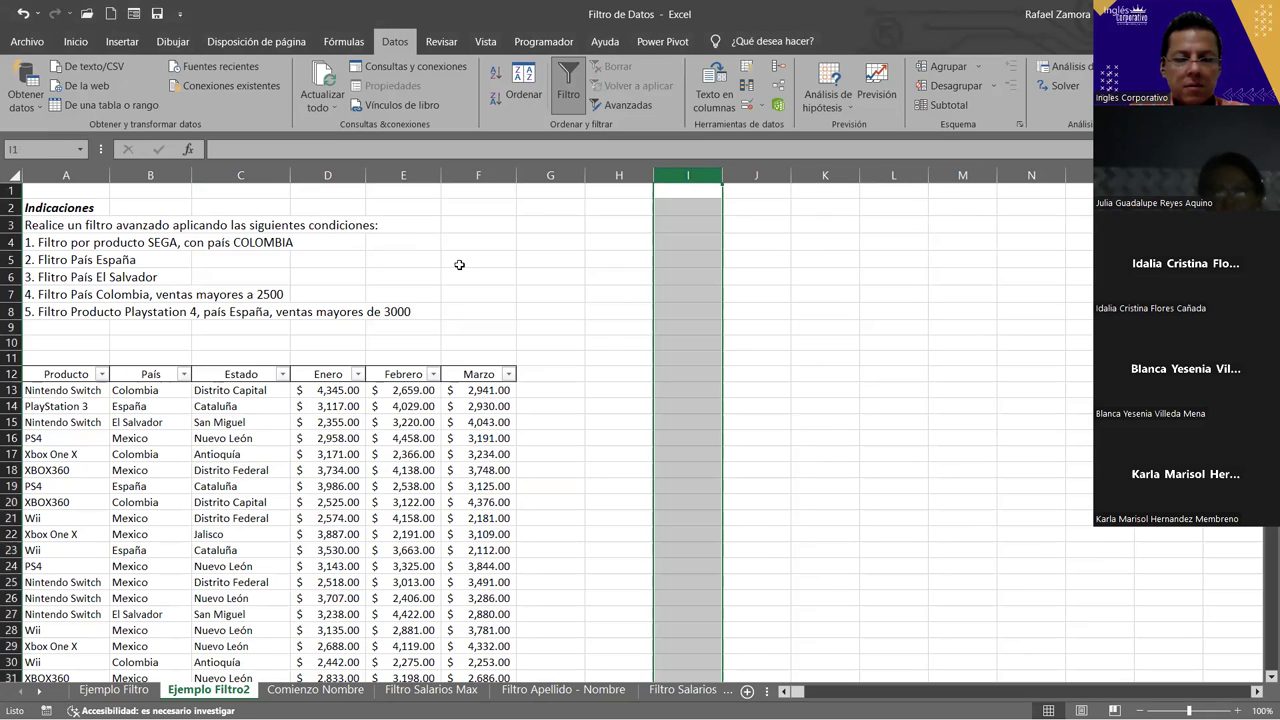
left_click(75, 41)
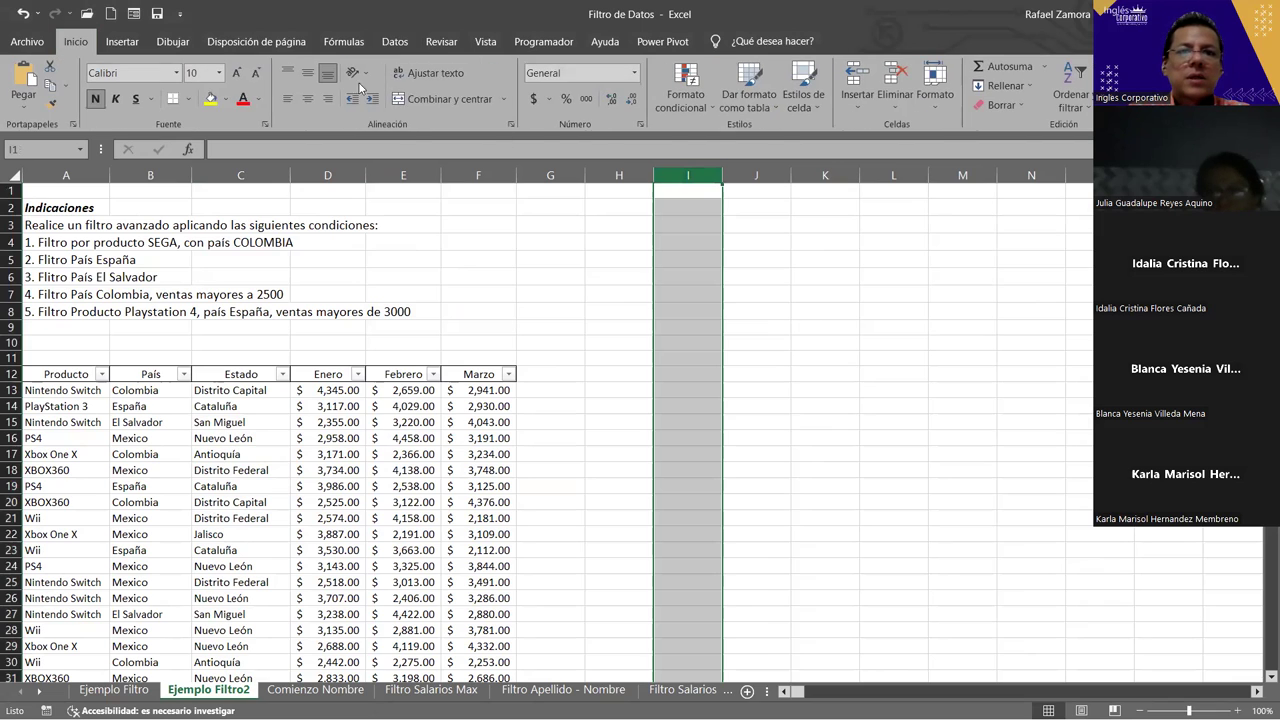
left_click(236, 73)
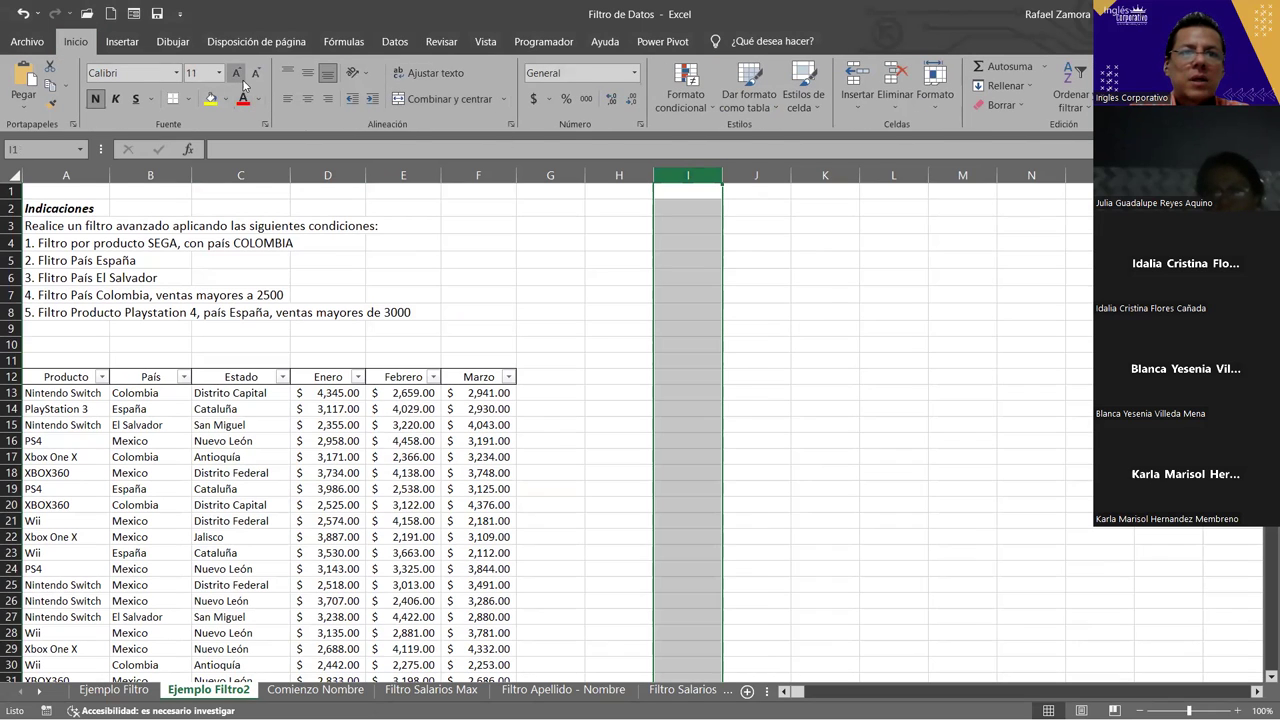
left_click(689, 440)
left_click(687, 411)
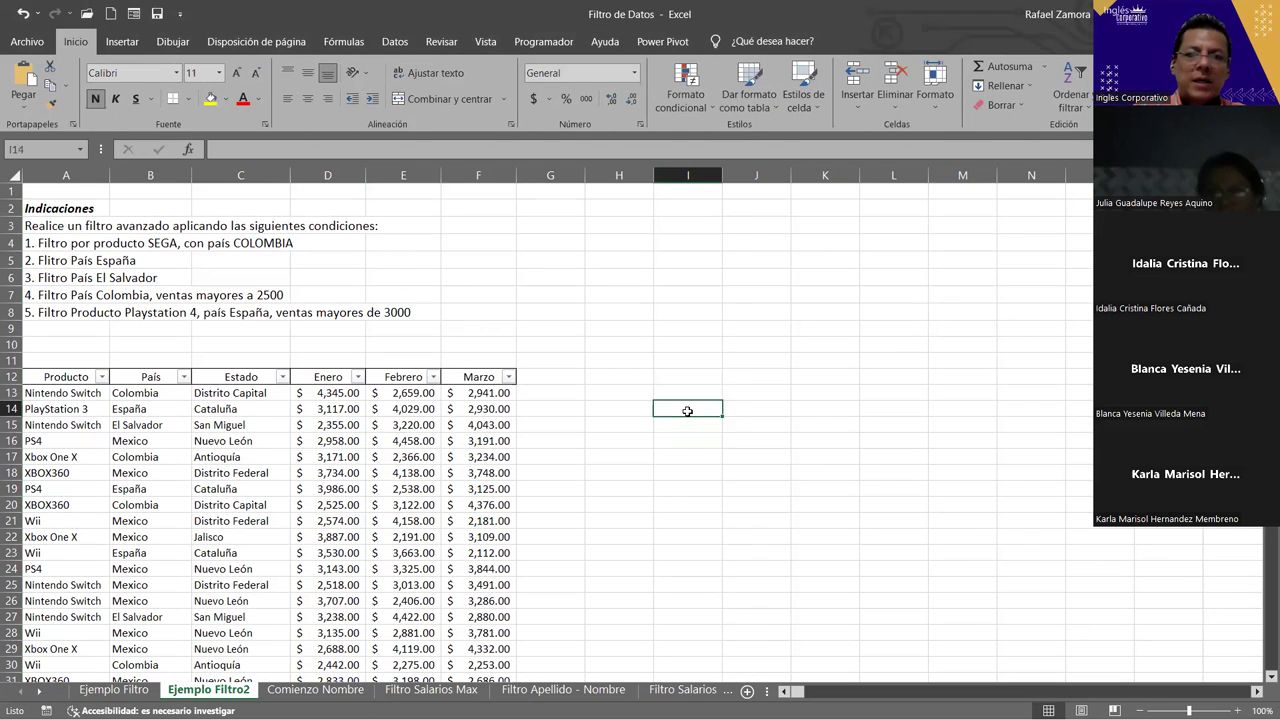
type("CONTAR")
key("Return")
type("CONTAR.BLANCO")
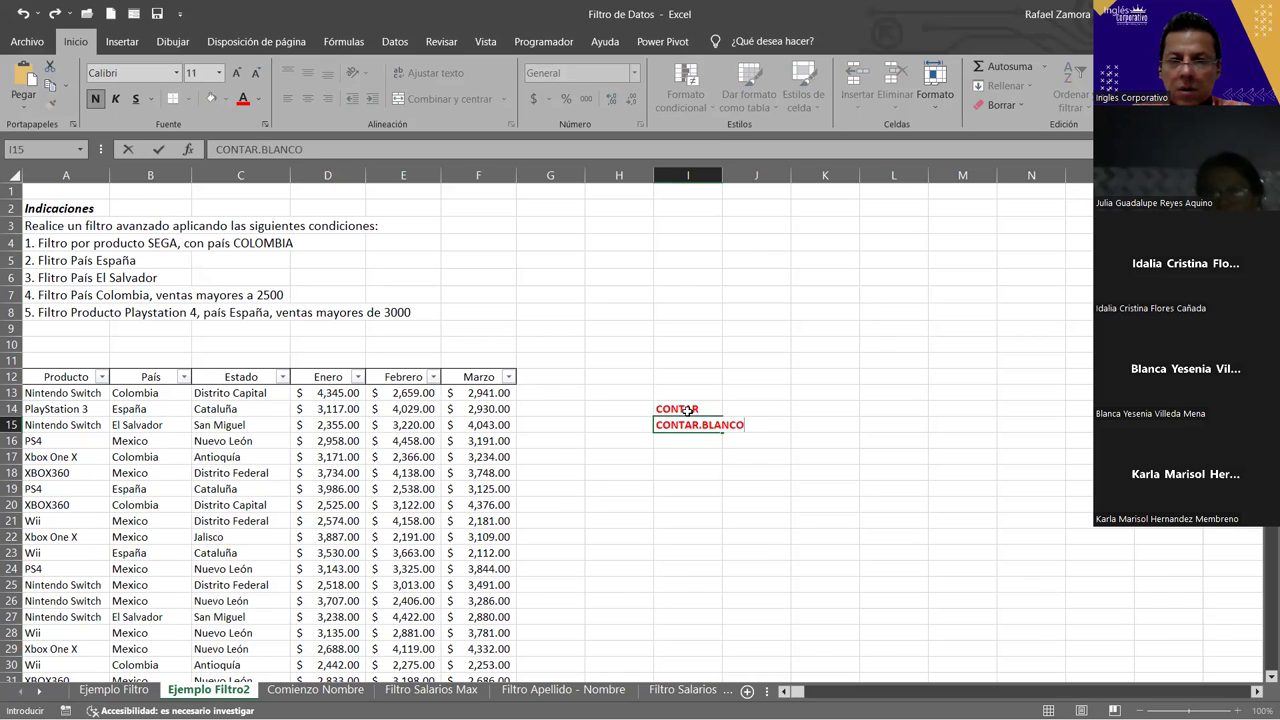
key("Up")
key("Up")
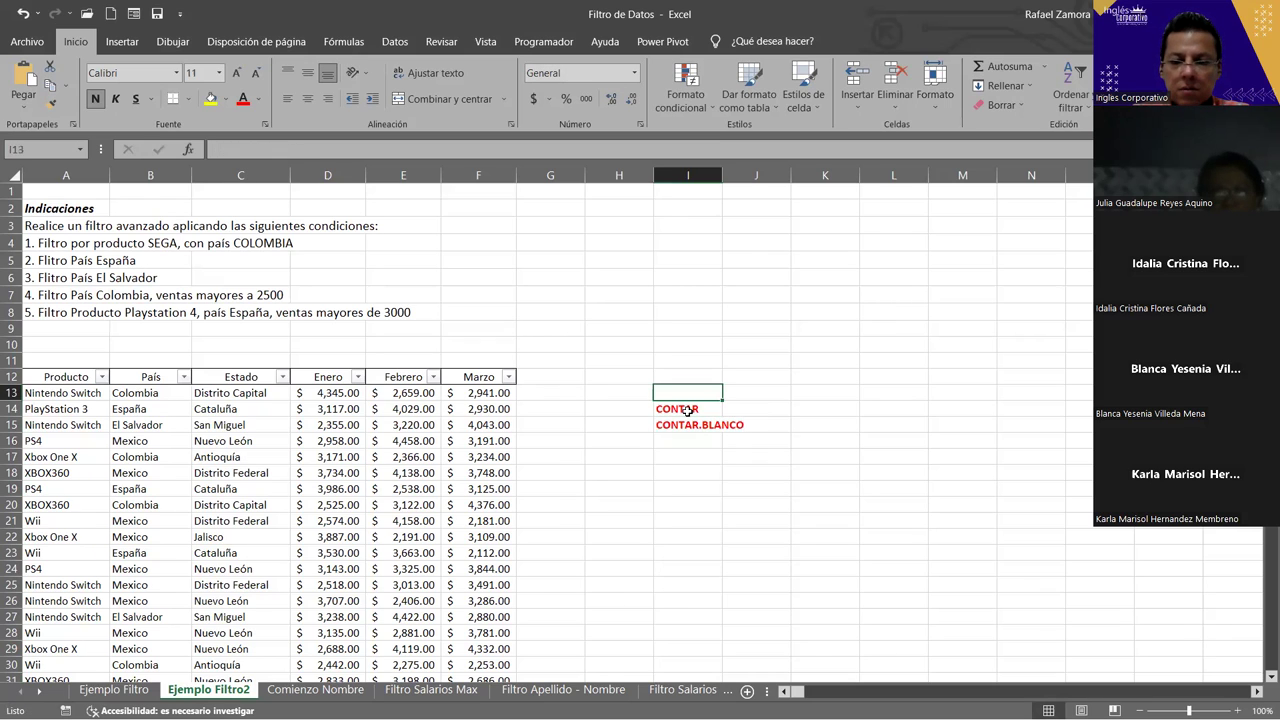
key("Up")
type("MAX")
key("Return")
type("MIN")
key("Return")
key("Return")
key("Return")
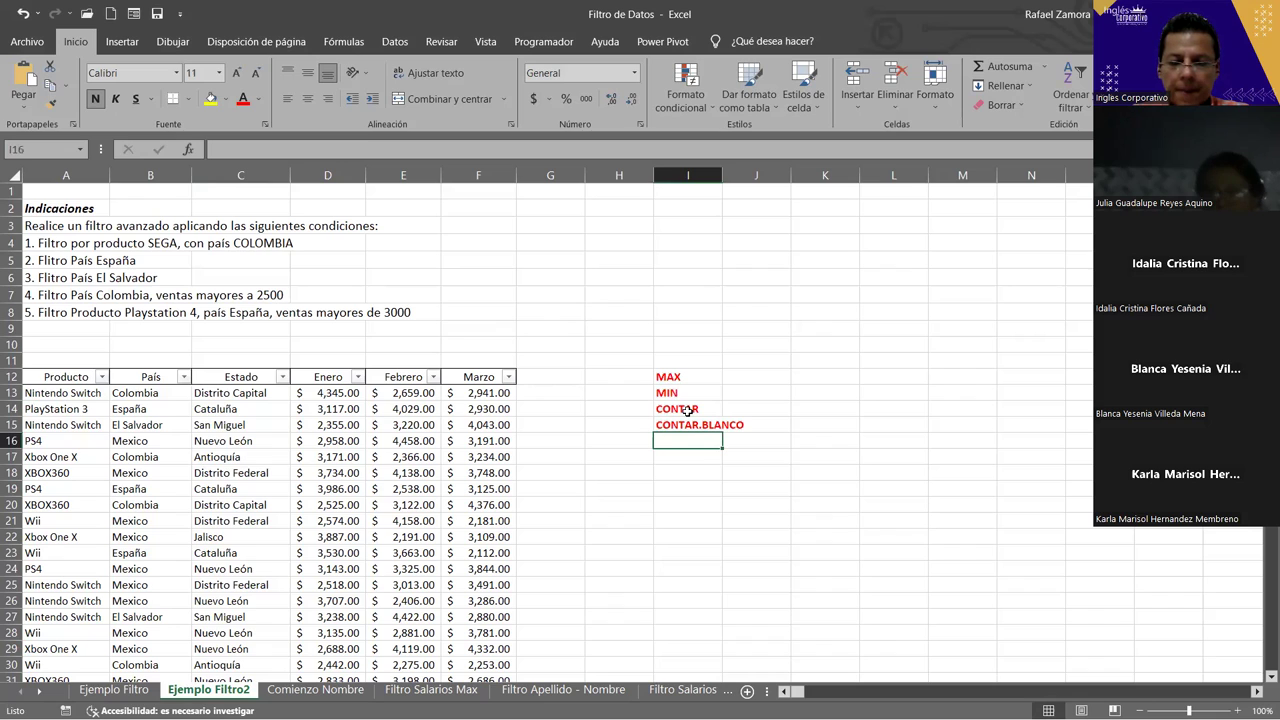
type("CONTARA")
key("Return")
type("MODA")
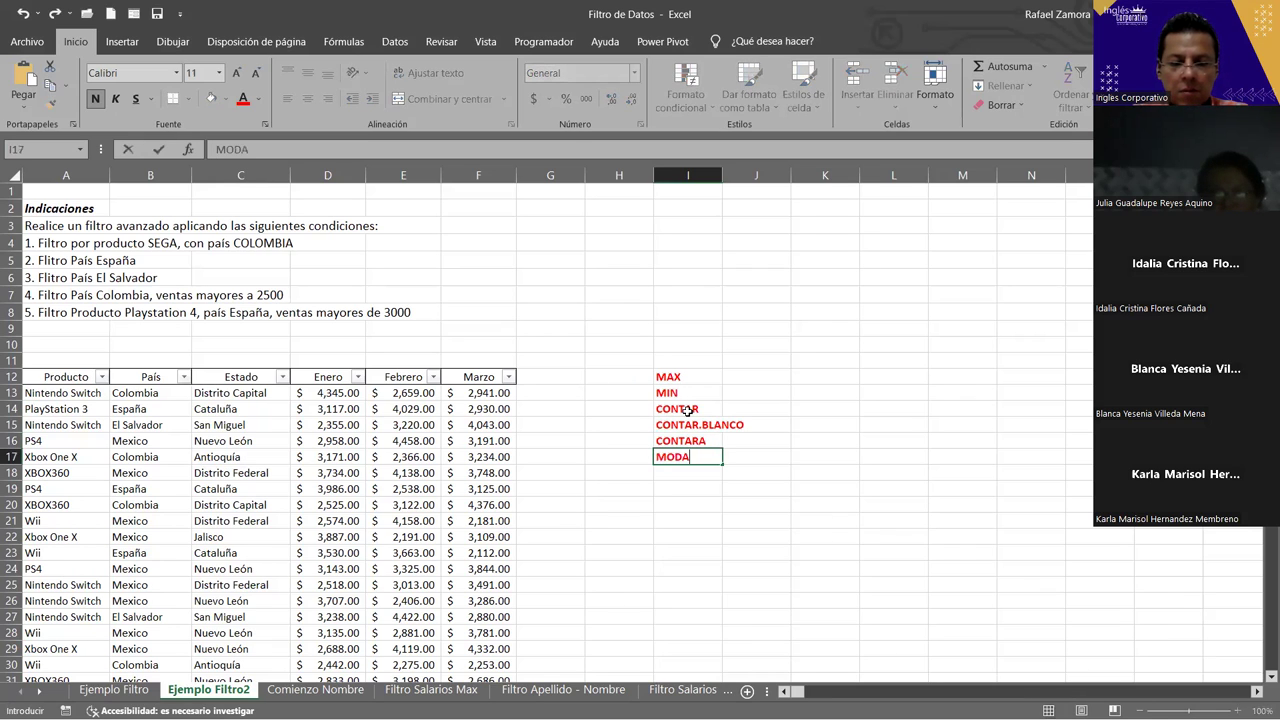
type(".UNO")
key("Return")
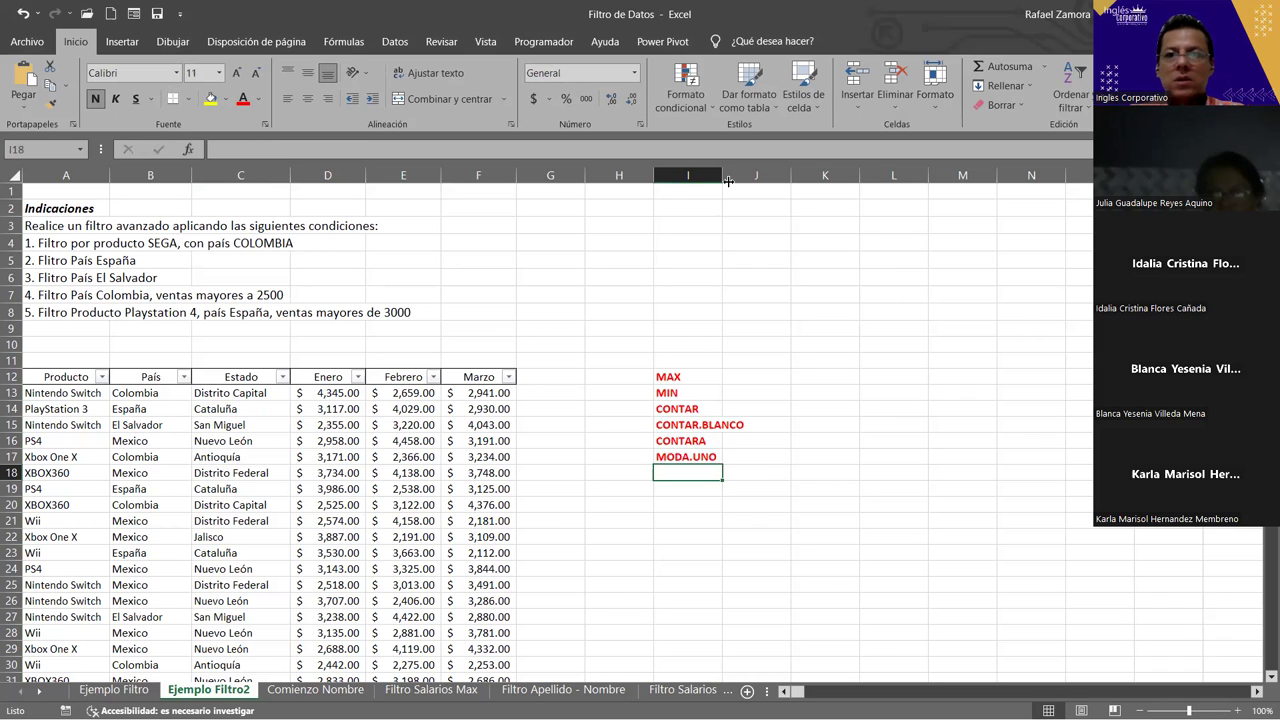
double_click(728, 180)
left_click_drag(704, 380, 785, 457)
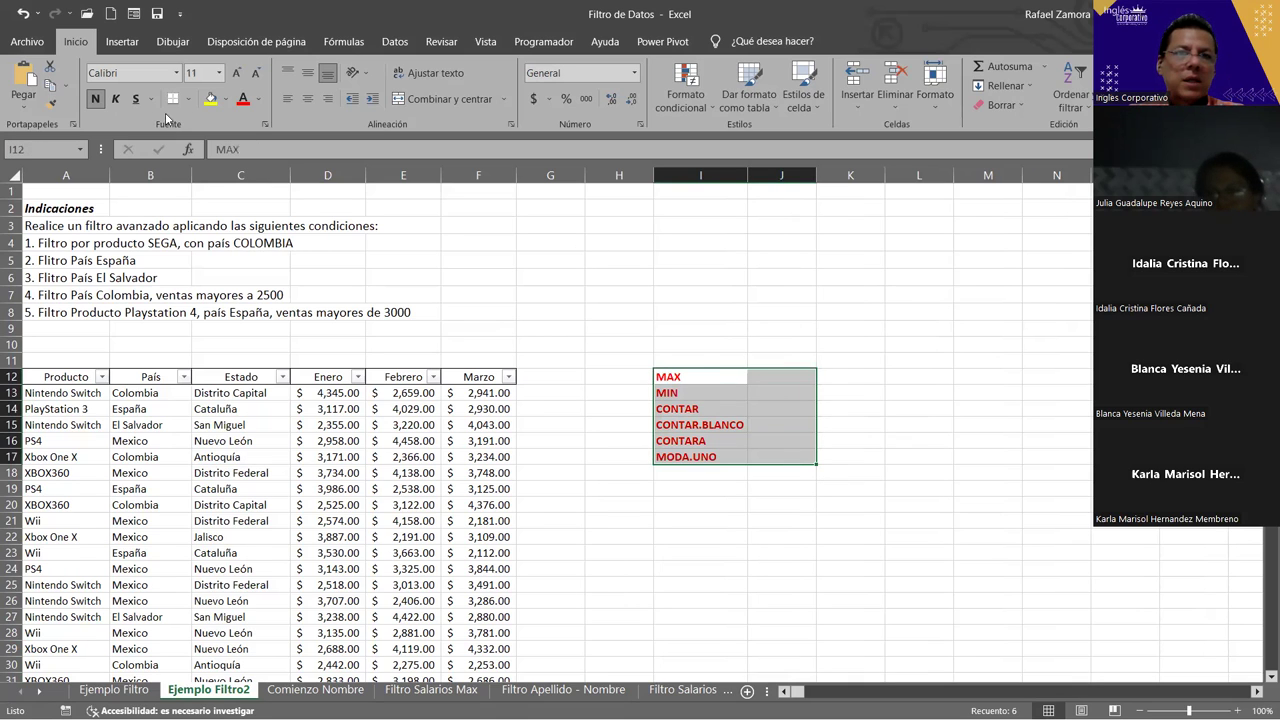
left_click(188, 99)
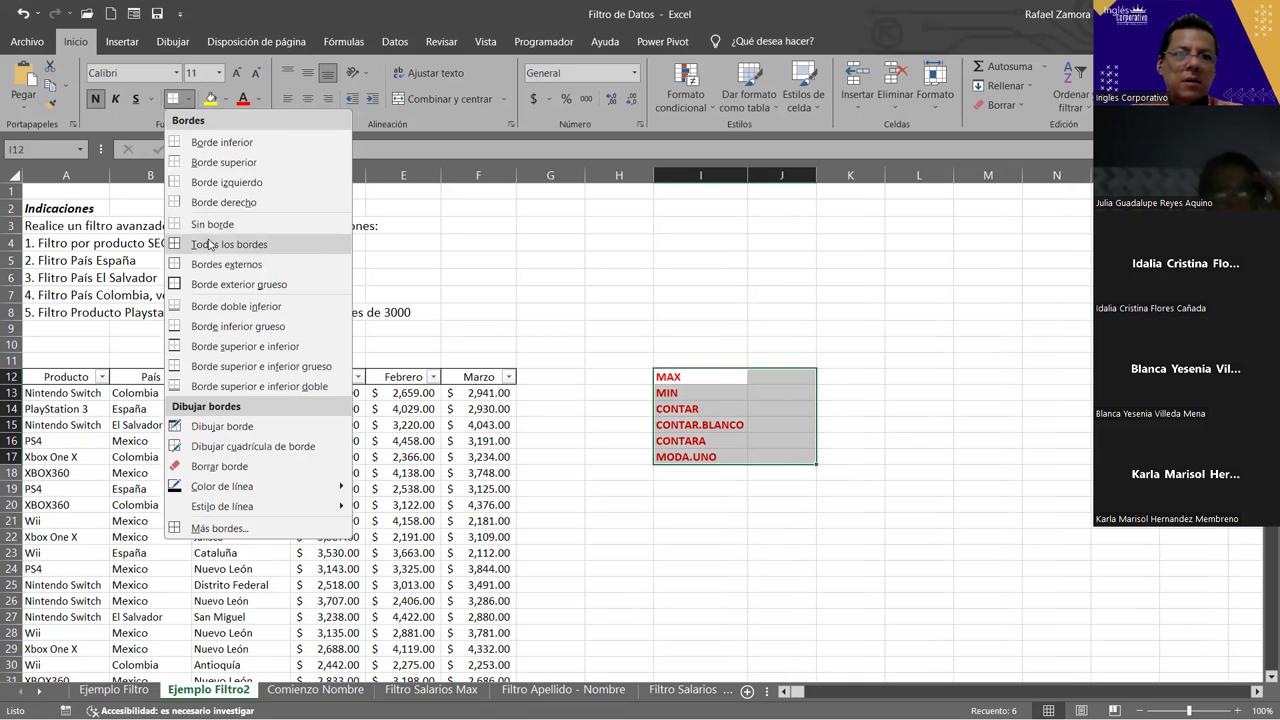
left_click(210, 244)
left_click(850, 518)
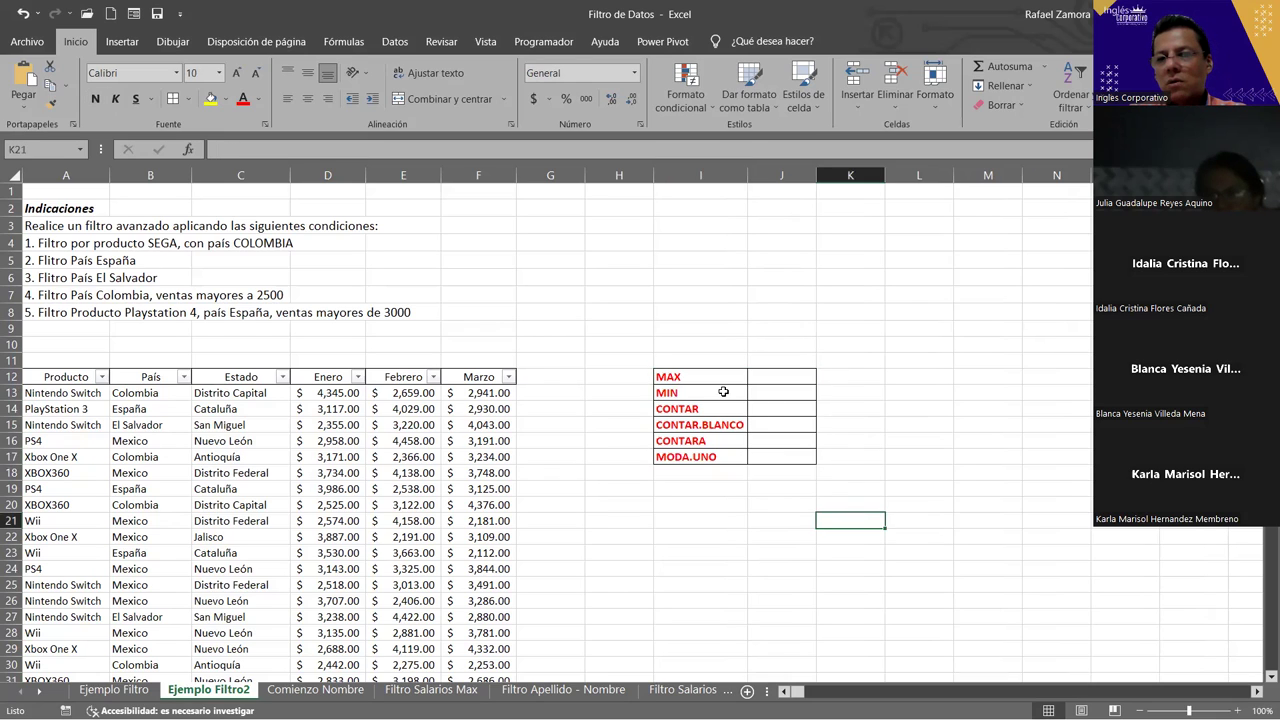
left_click_drag(718, 370, 716, 412)
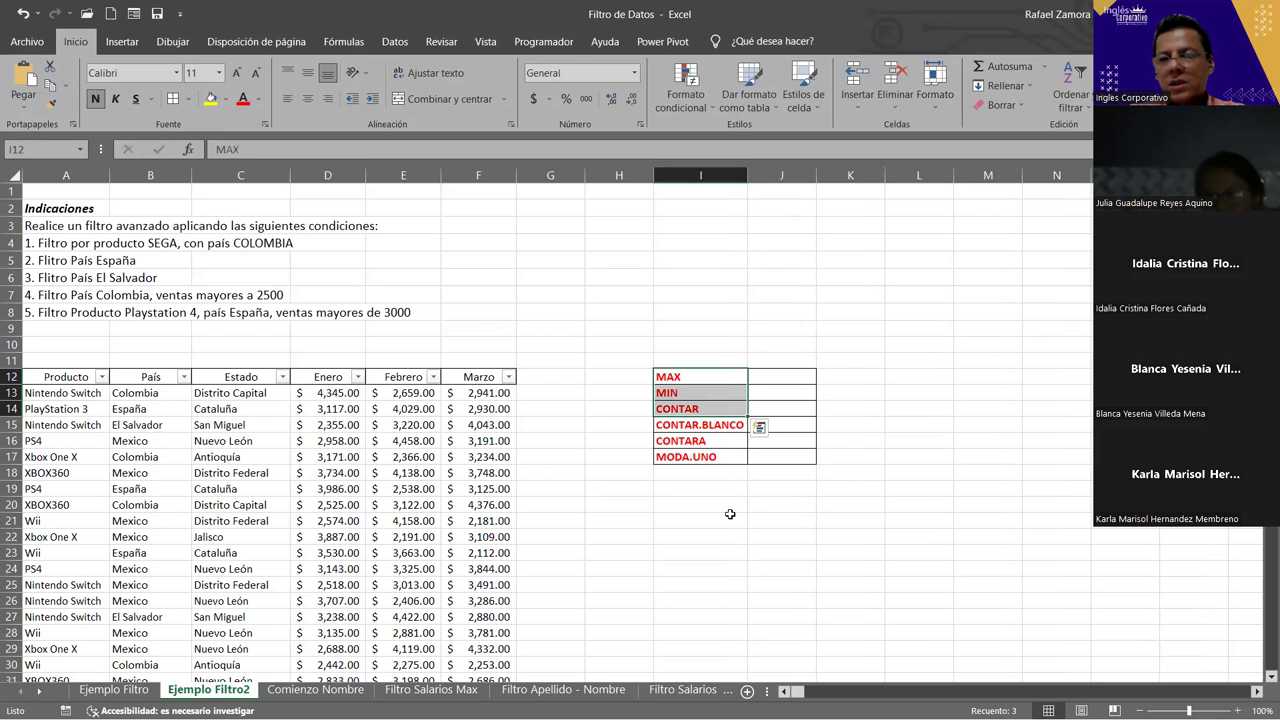
left_click(717, 456)
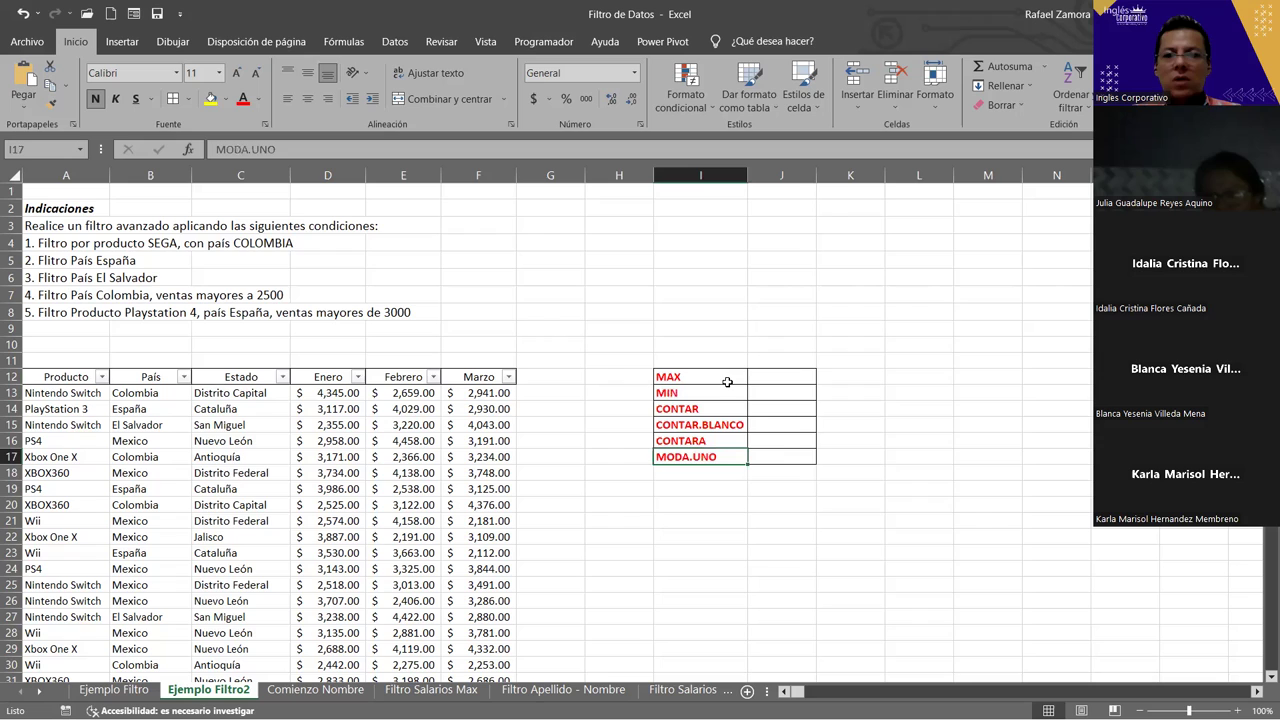
left_click_drag(835, 439, 857, 412)
left_click(884, 396)
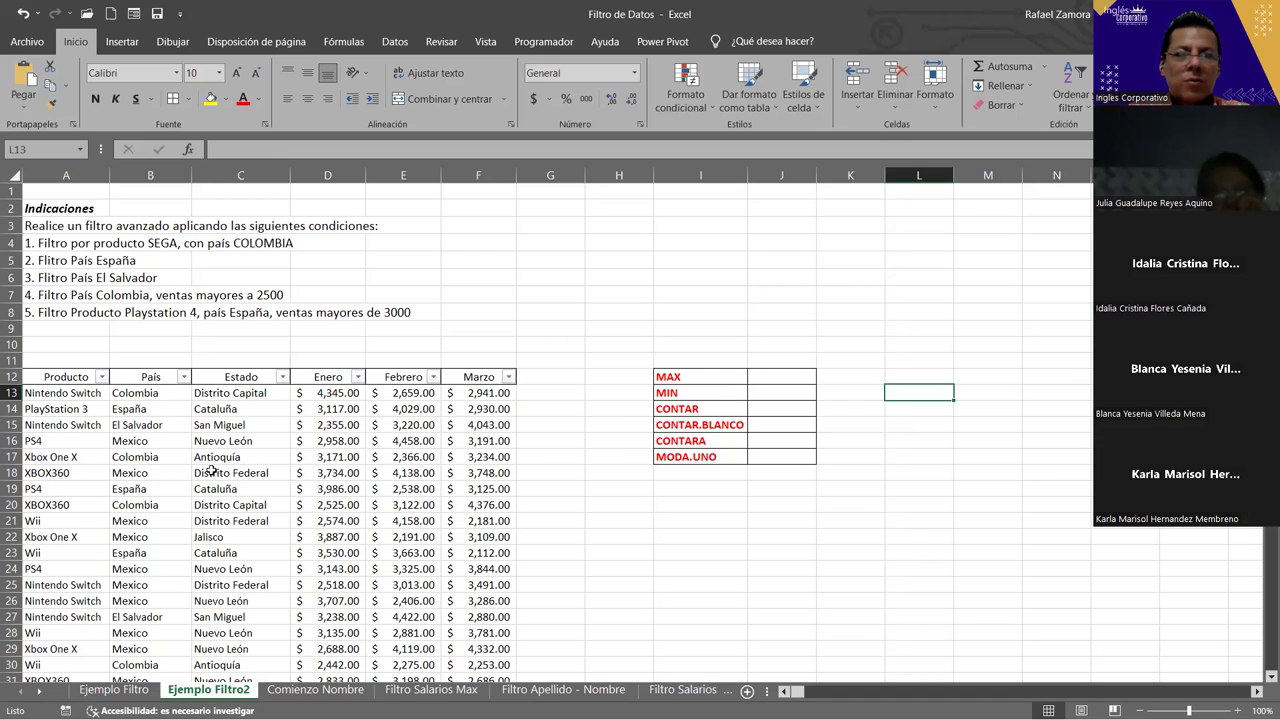
- Filter País to El Salvador and España, then scroll through the 29 matching records
left_click(183, 376)
left_click(45, 193)
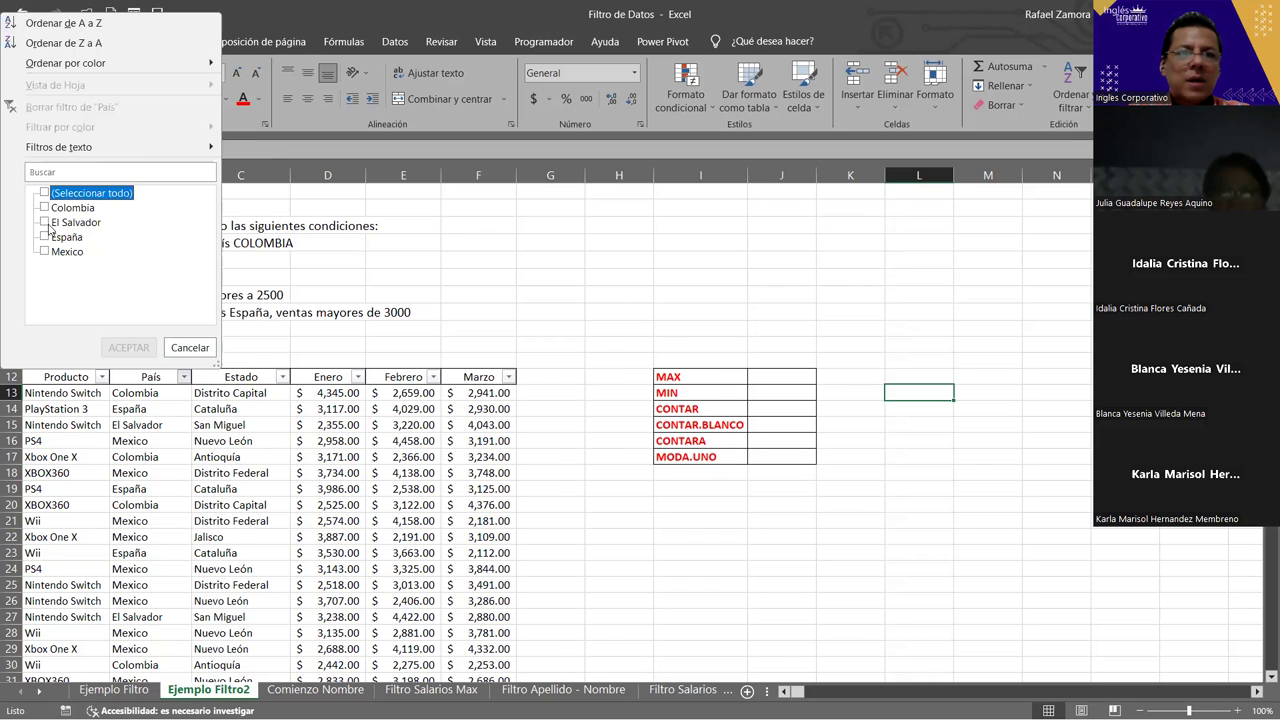
left_click(45, 222)
left_click(45, 237)
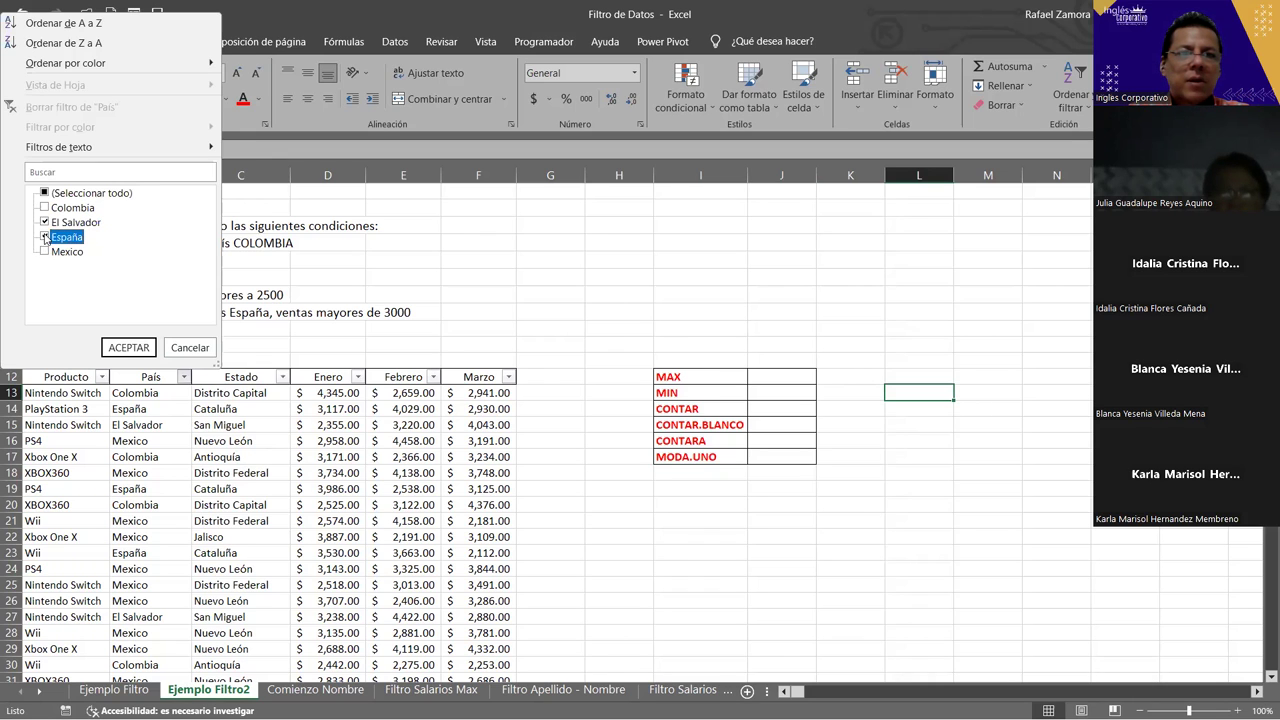
left_click(129, 348)
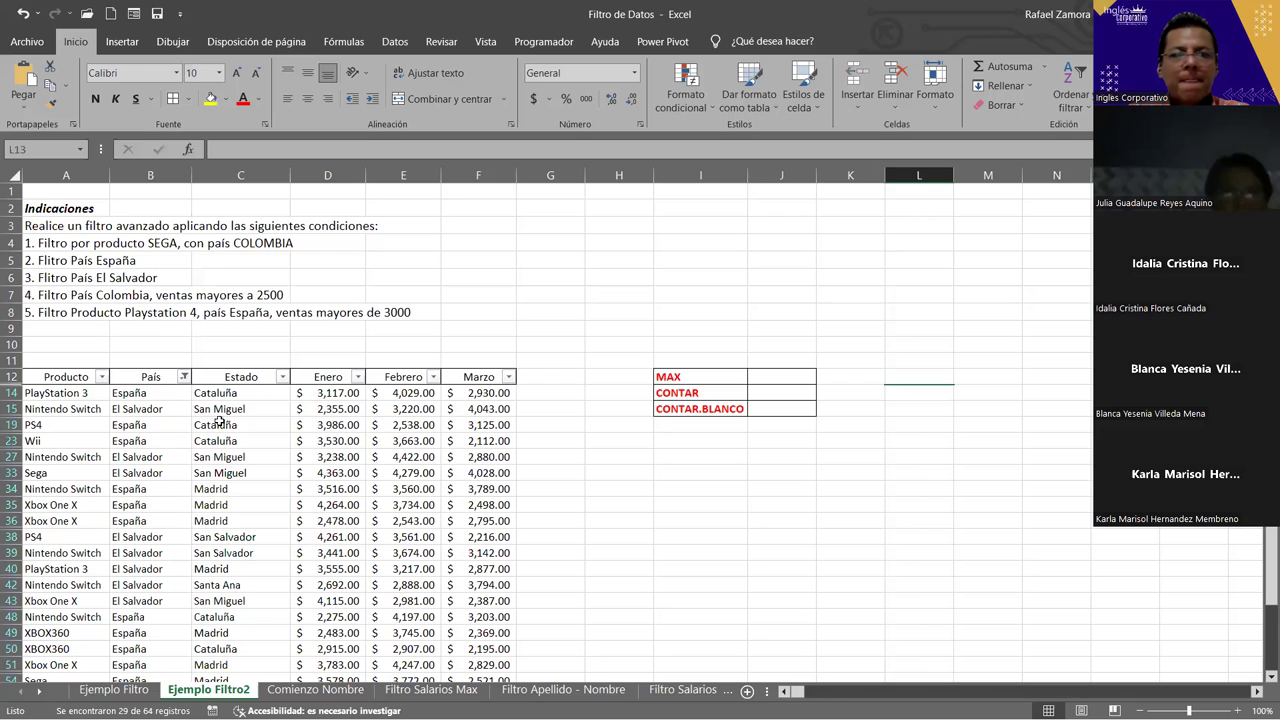
scroll(196, 428, "down", 3)
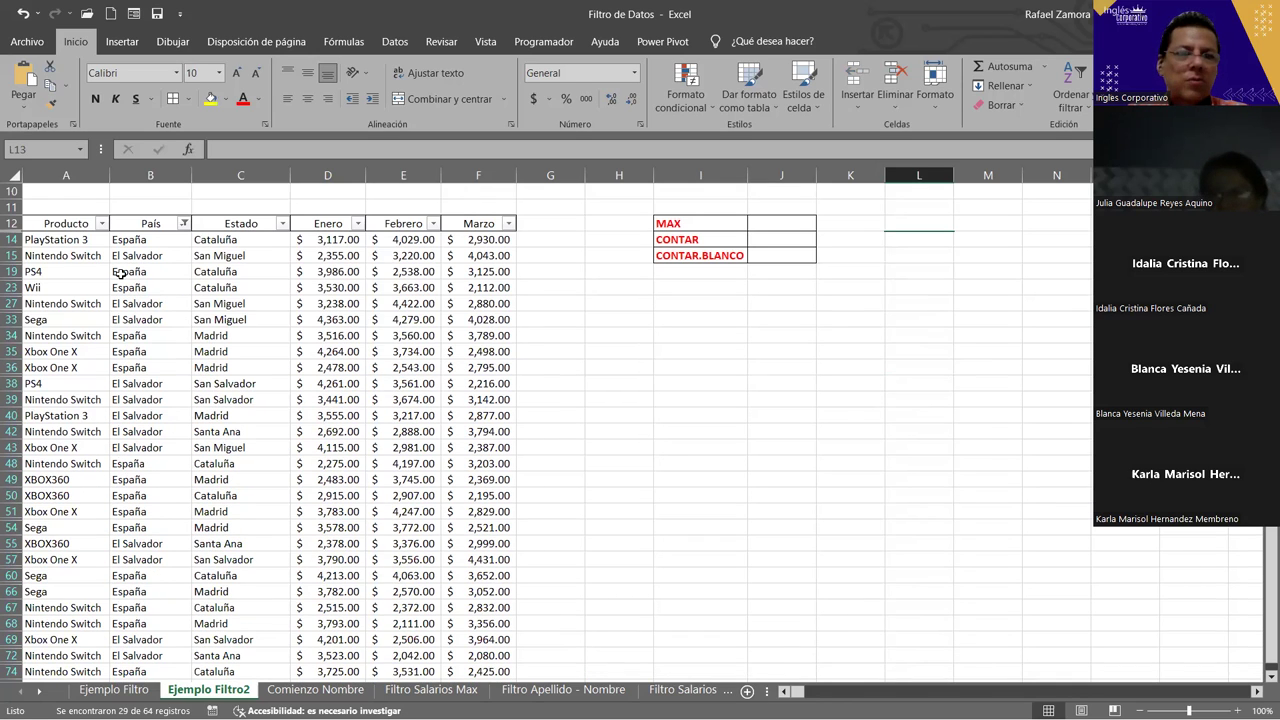
scroll(186, 366, "down", 2)
scroll(187, 364, "down", 1)
scroll(187, 364, "up", 8)
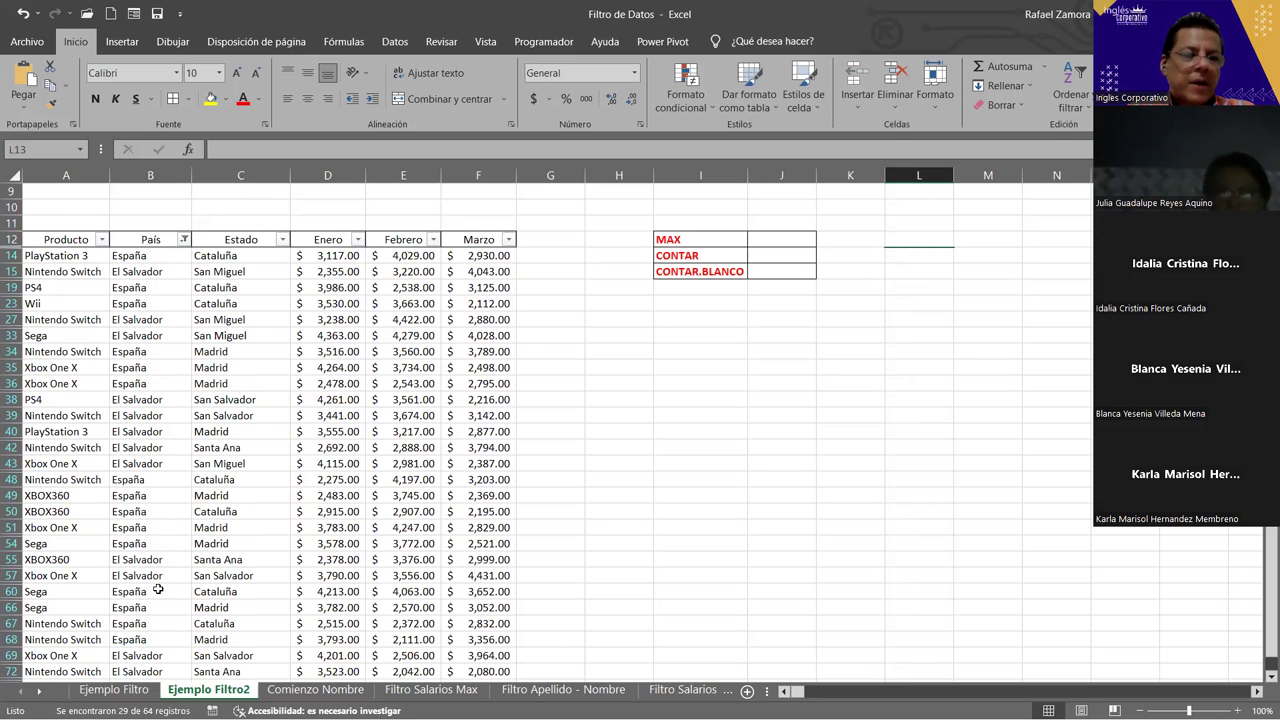
scroll(152, 580, "down", 2)
scroll(155, 550, "up", 3)
scroll(155, 547, "up", 1)
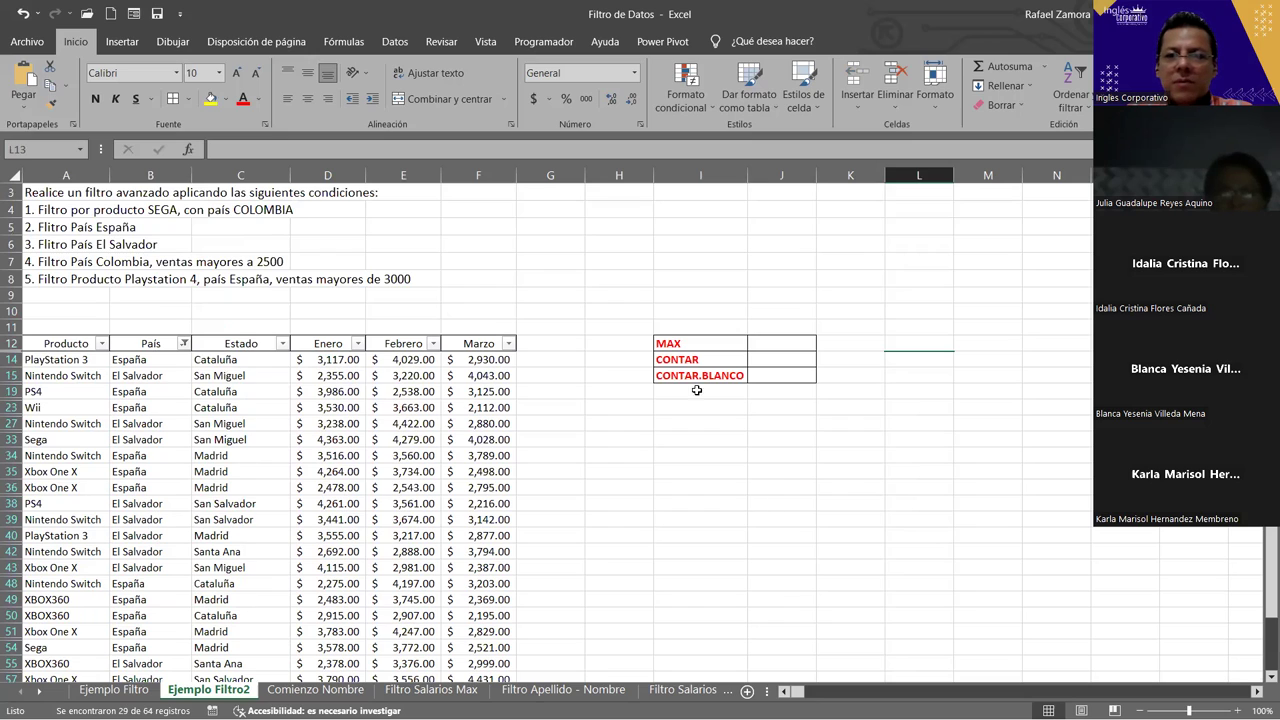
- Inspect the filtered data, selecting the cell beside MAX, rows 14–15 and the Sega cell
left_click(782, 457)
left_click(768, 348)
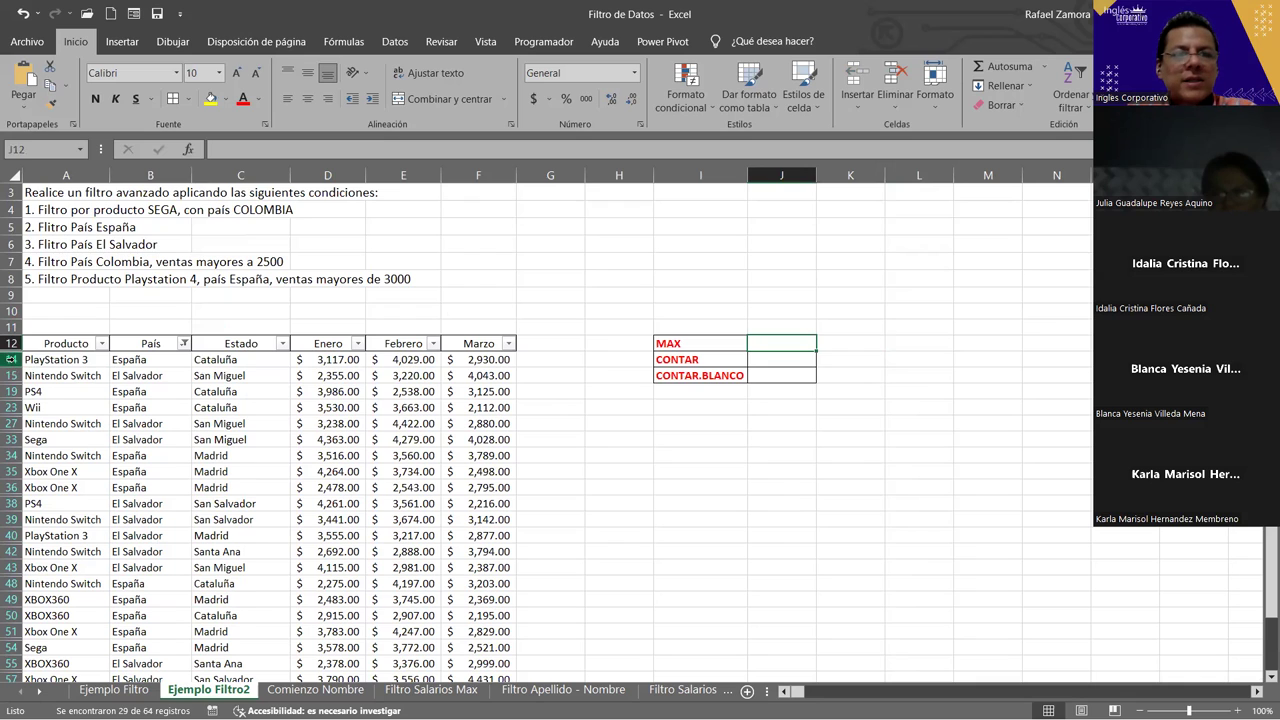
left_click_drag(8, 359, 8, 375)
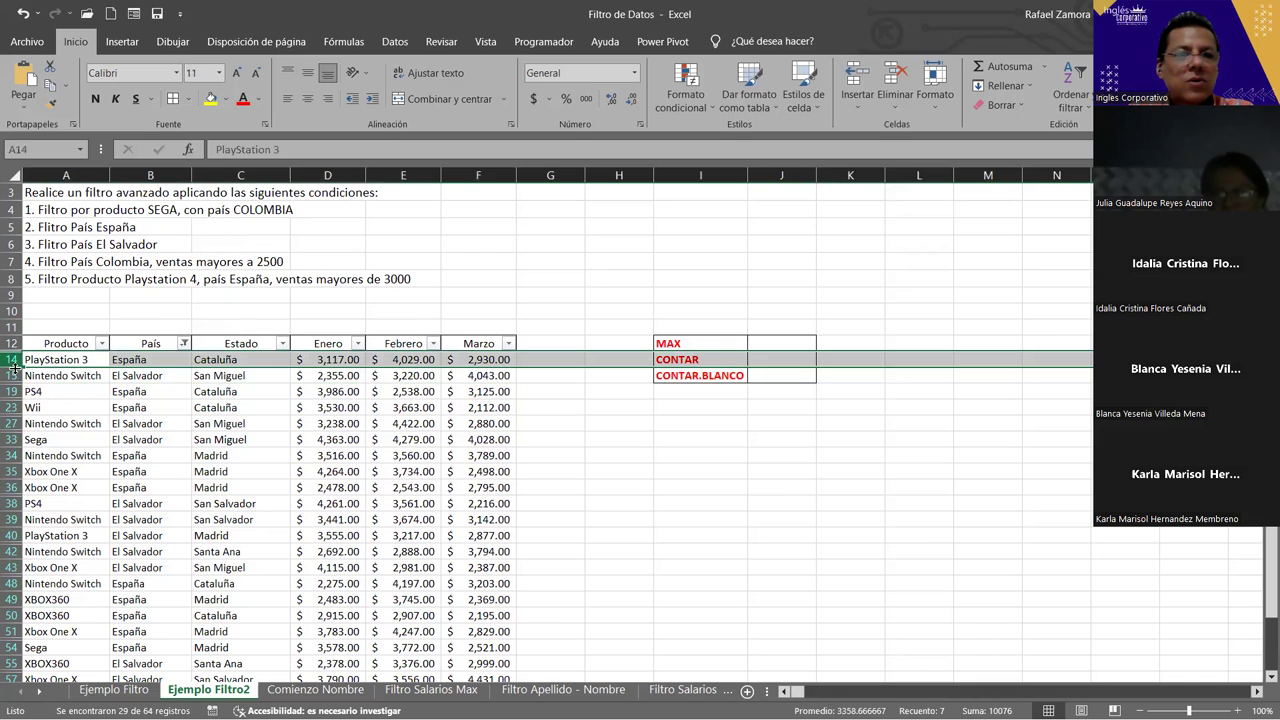
left_click(10, 375)
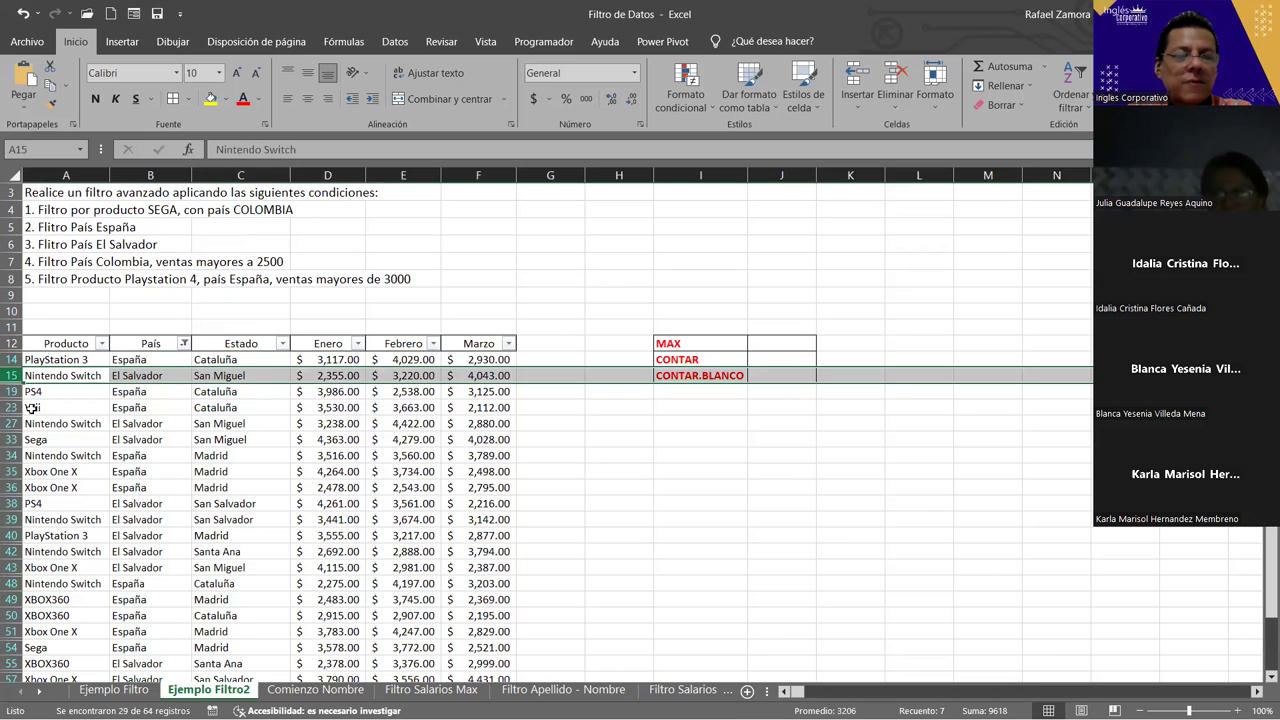
scroll(76, 512, "down", 4)
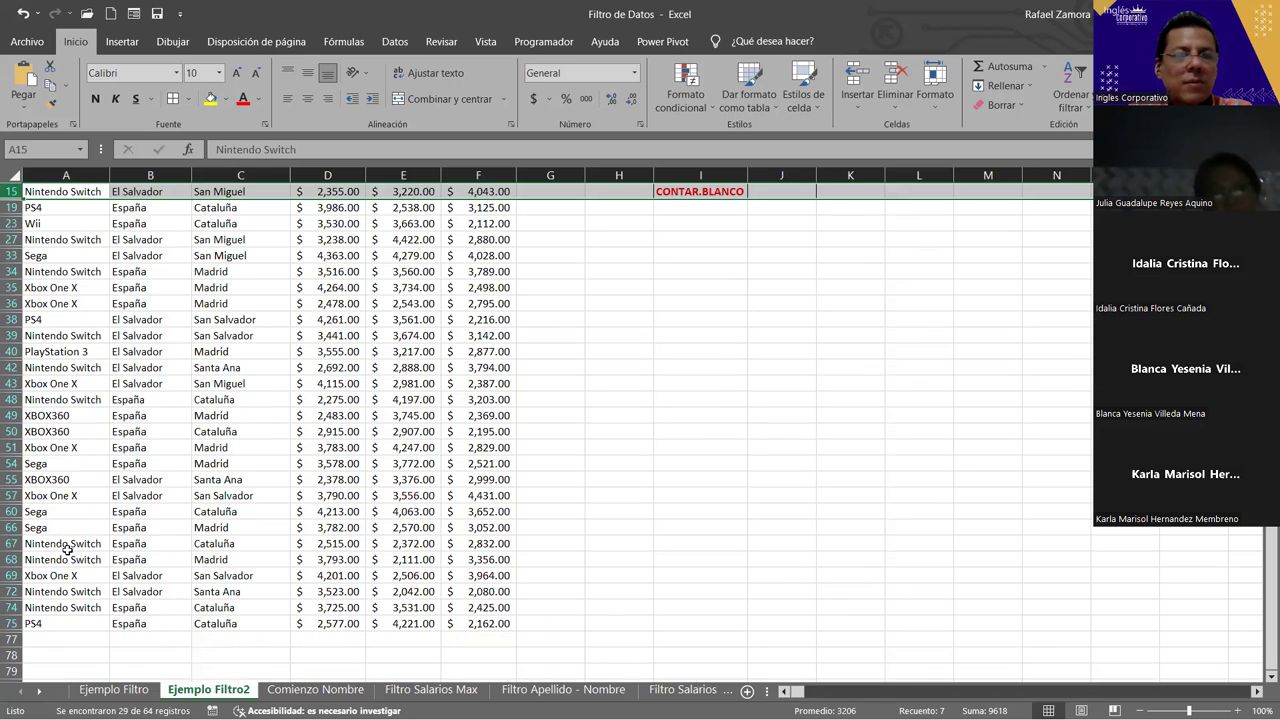
scroll(153, 545, "up", 5)
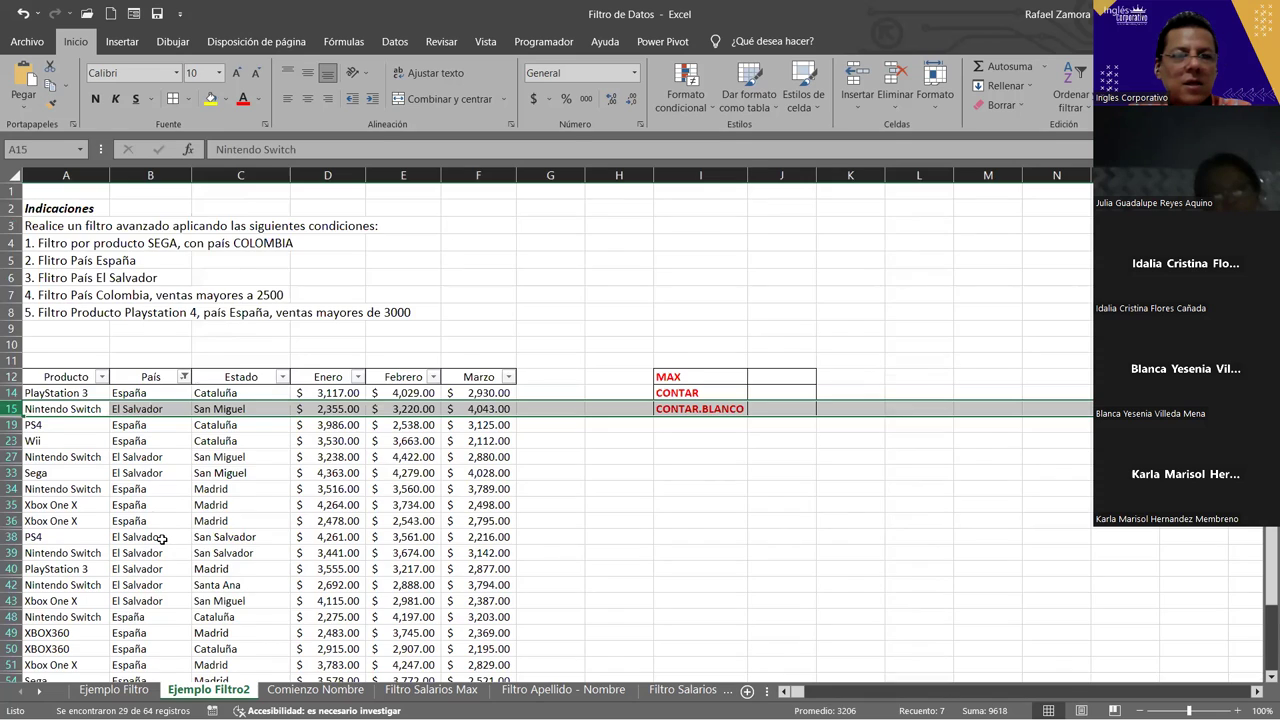
scroll(161, 539, "down", 1)
left_click(86, 420)
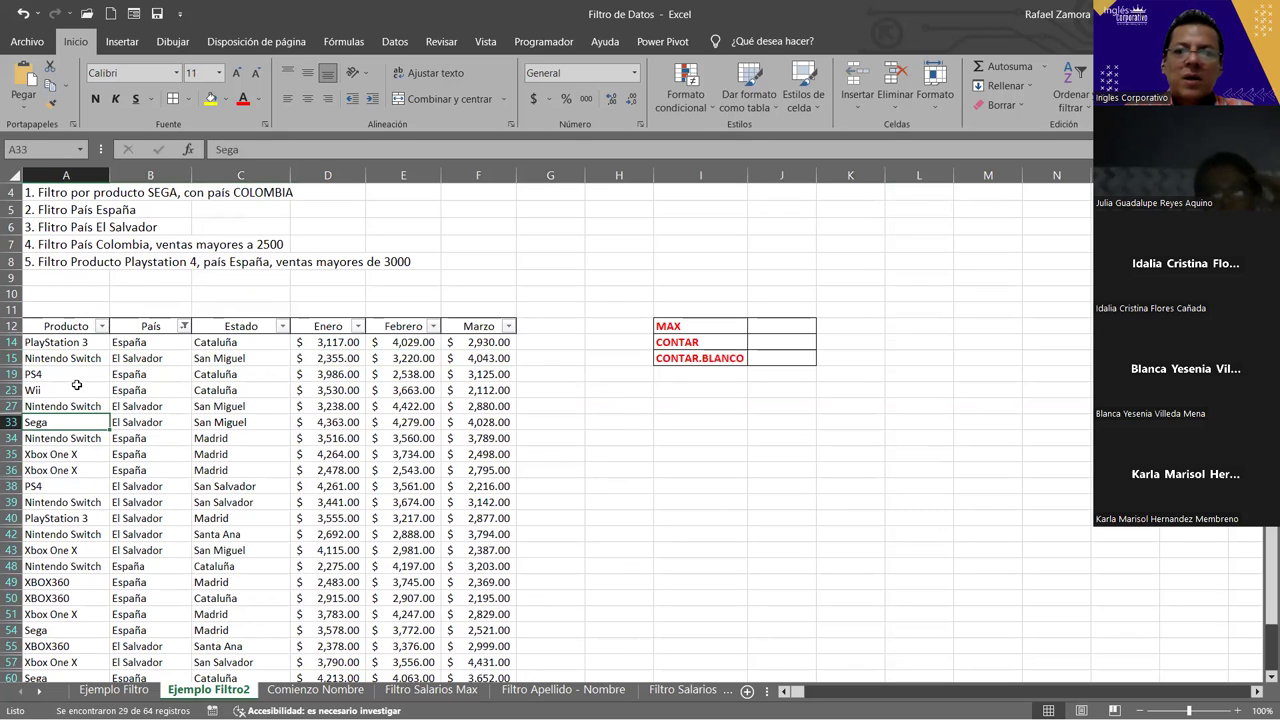
- Select the MAX–MODA.UNO function table, then pick the PS4 cell and other sales values
left_click(702, 321)
left_click_drag(702, 321, 766, 368)
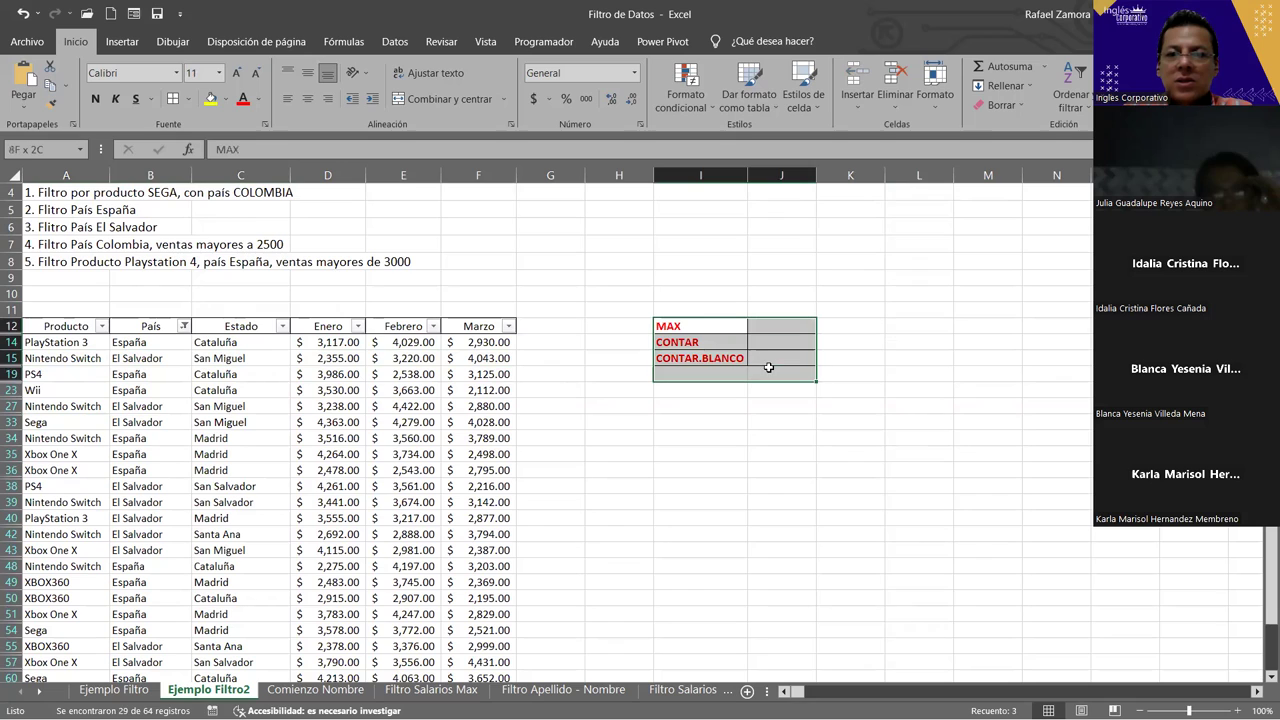
left_click_drag(709, 324, 770, 358)
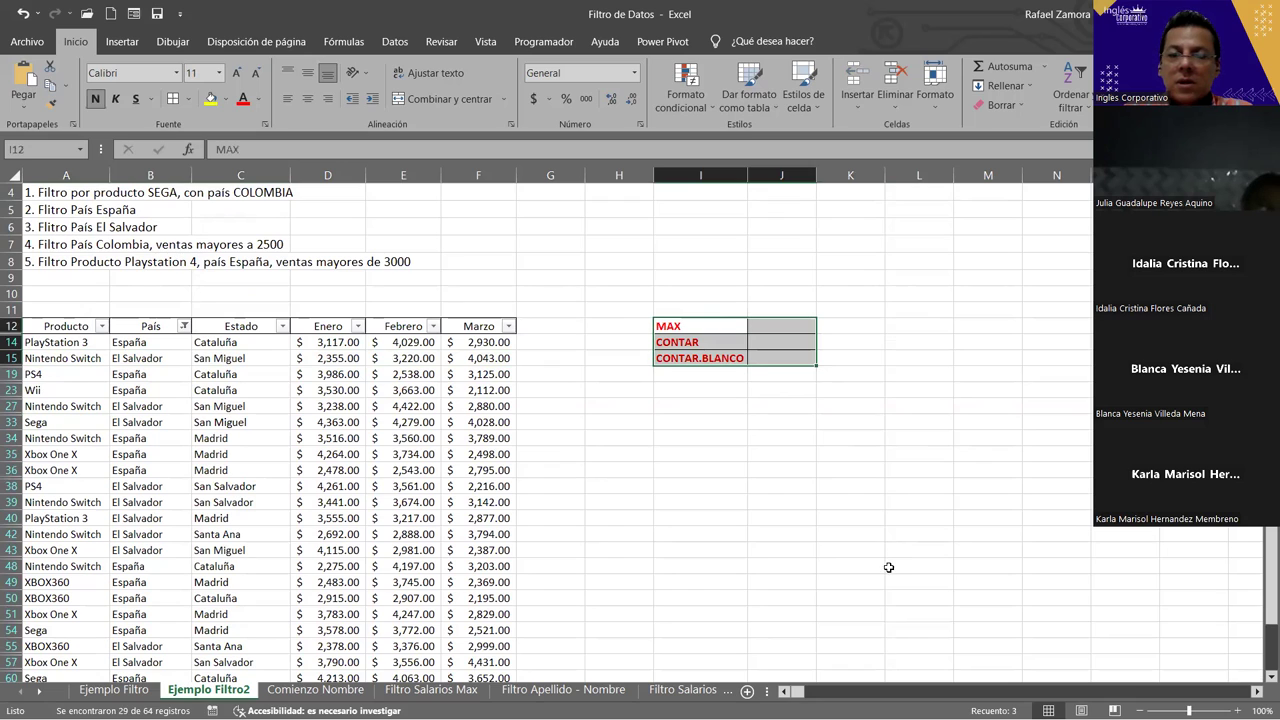
left_click(850, 502)
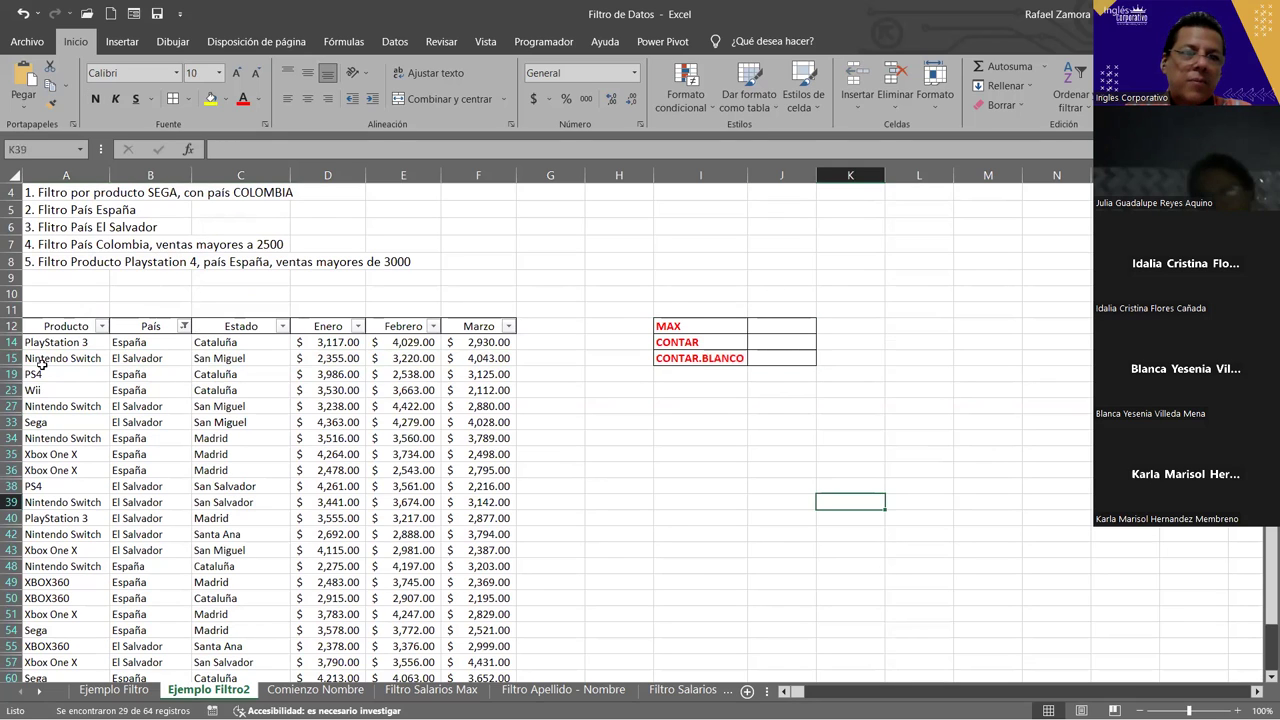
left_click(104, 374)
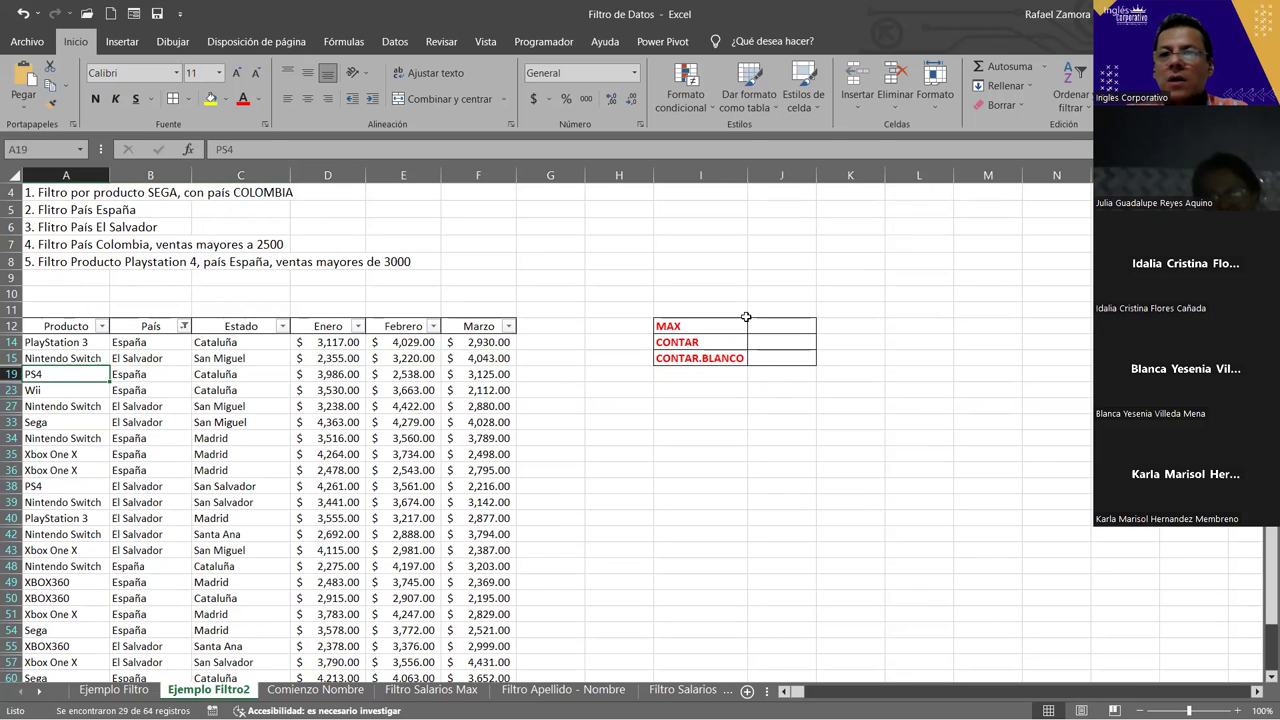
left_click(540, 457)
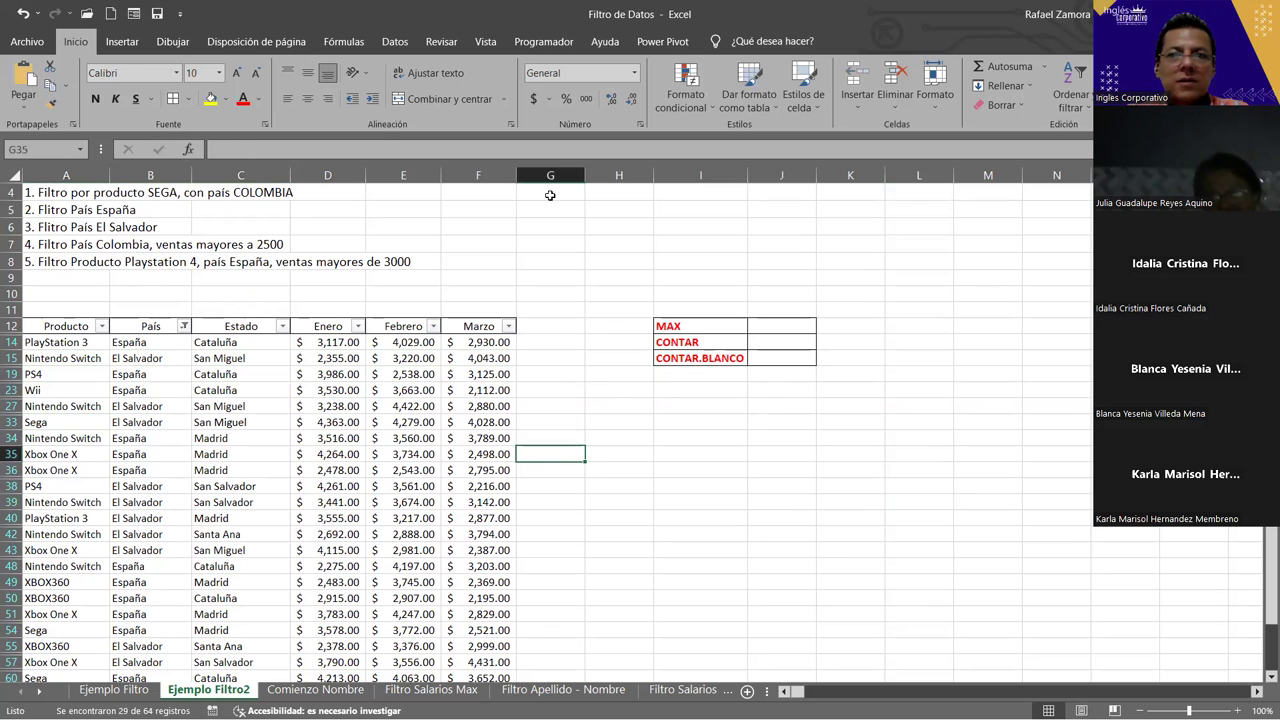
left_click(357, 384)
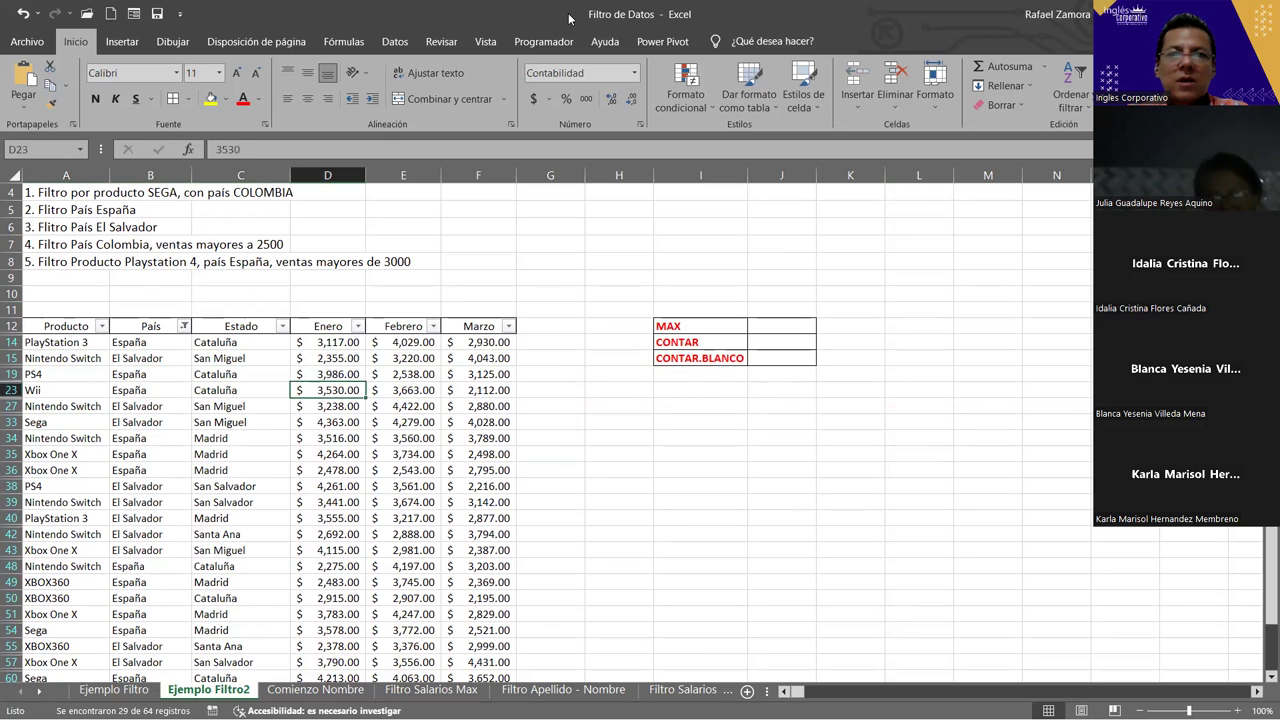
- Clear the country filter and drag the function table from I12:J17 up to I5:J10
left_click(400, 44)
left_click(568, 90)
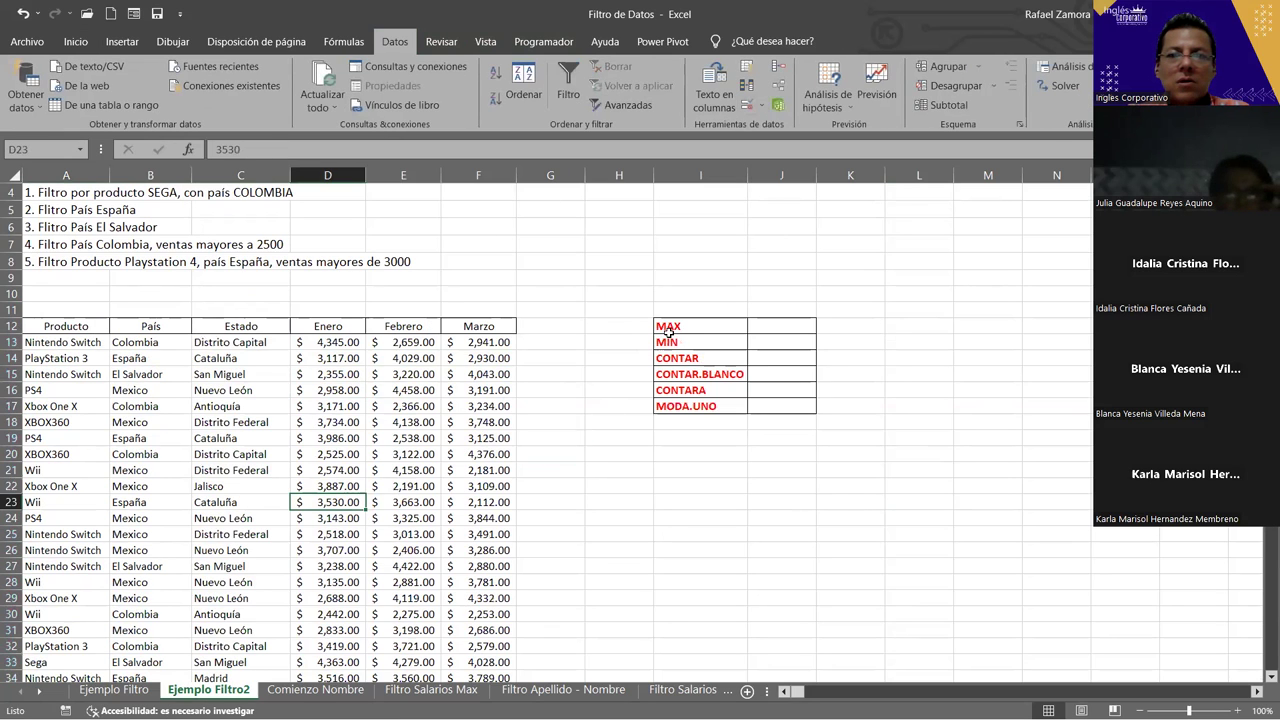
left_click(670, 326)
left_click_drag(670, 326, 780, 400)
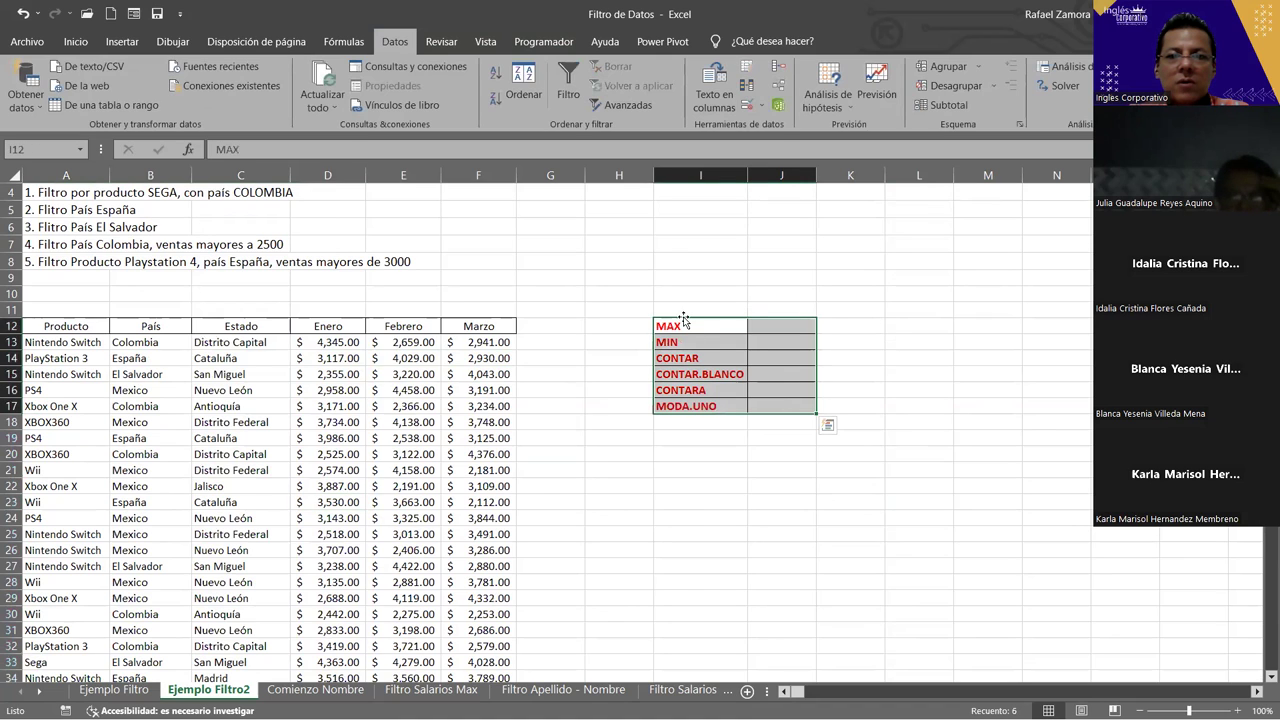
left_click_drag(682, 316, 676, 204)
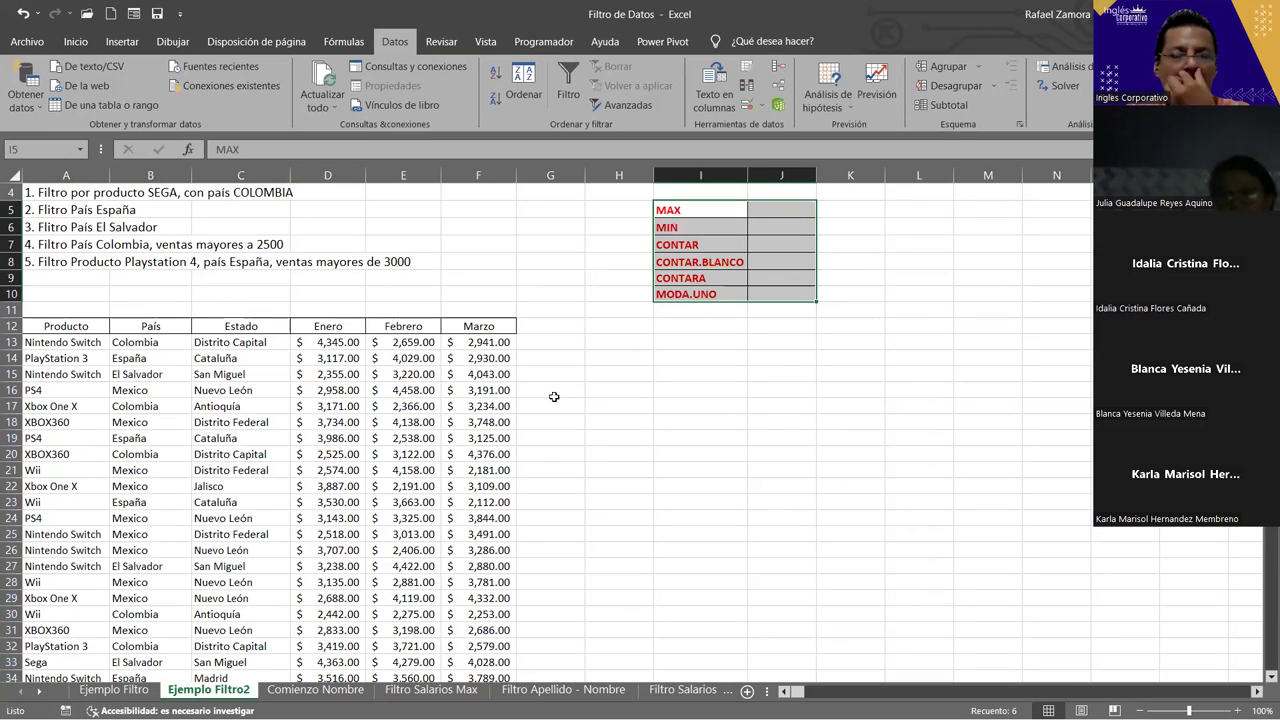
left_click(330, 342)
- Select cells in the unfiltered sales table, then re-enable header filters with Ctrl+Shift+L
left_click(11, 342)
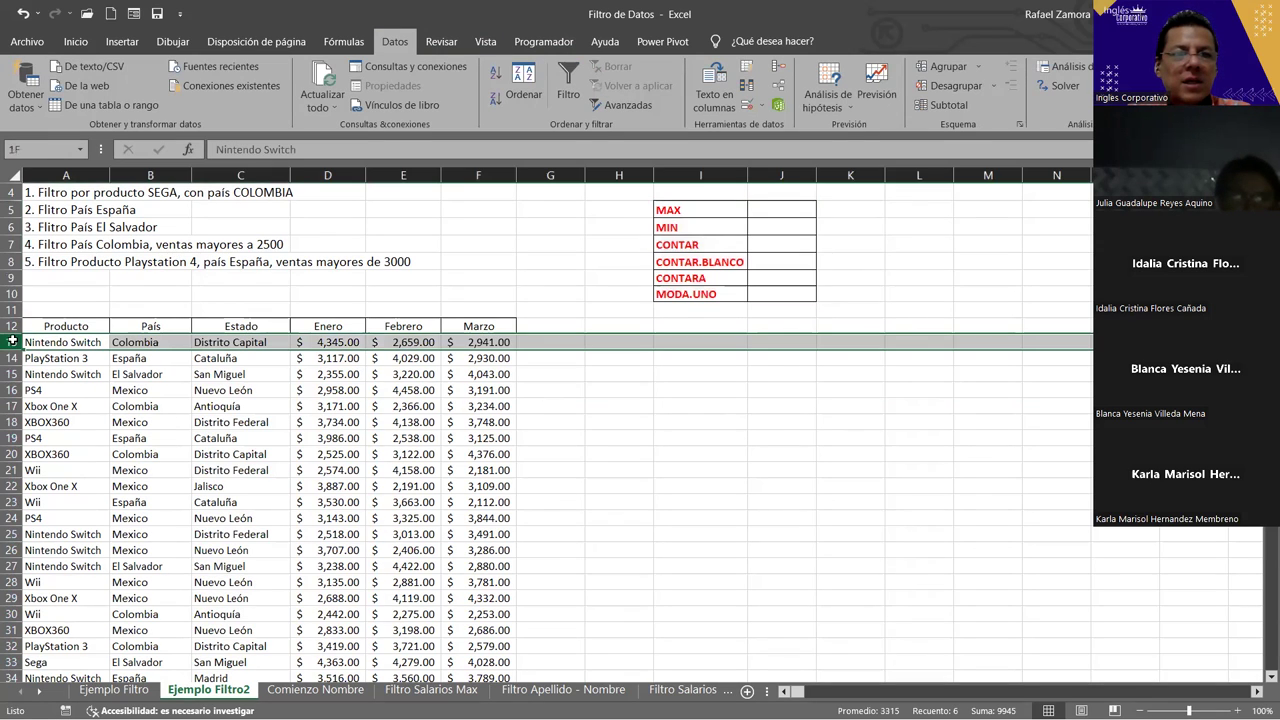
left_click(728, 437)
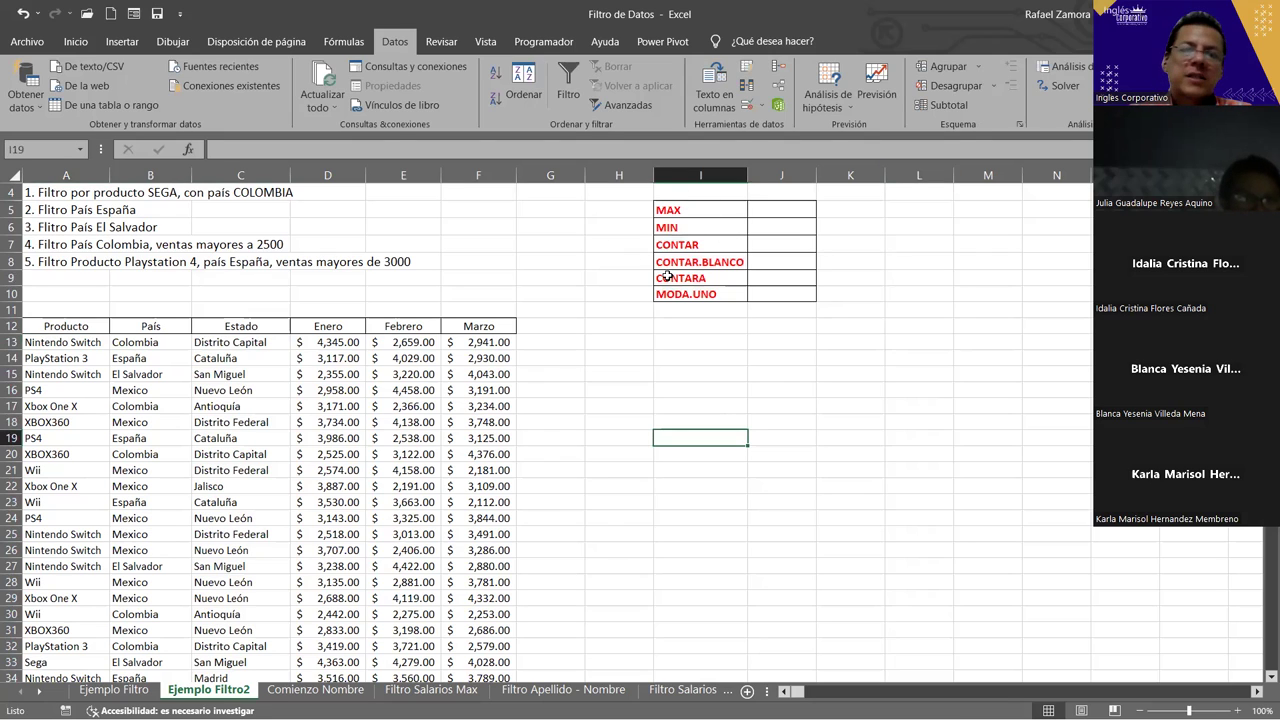
left_click(157, 360)
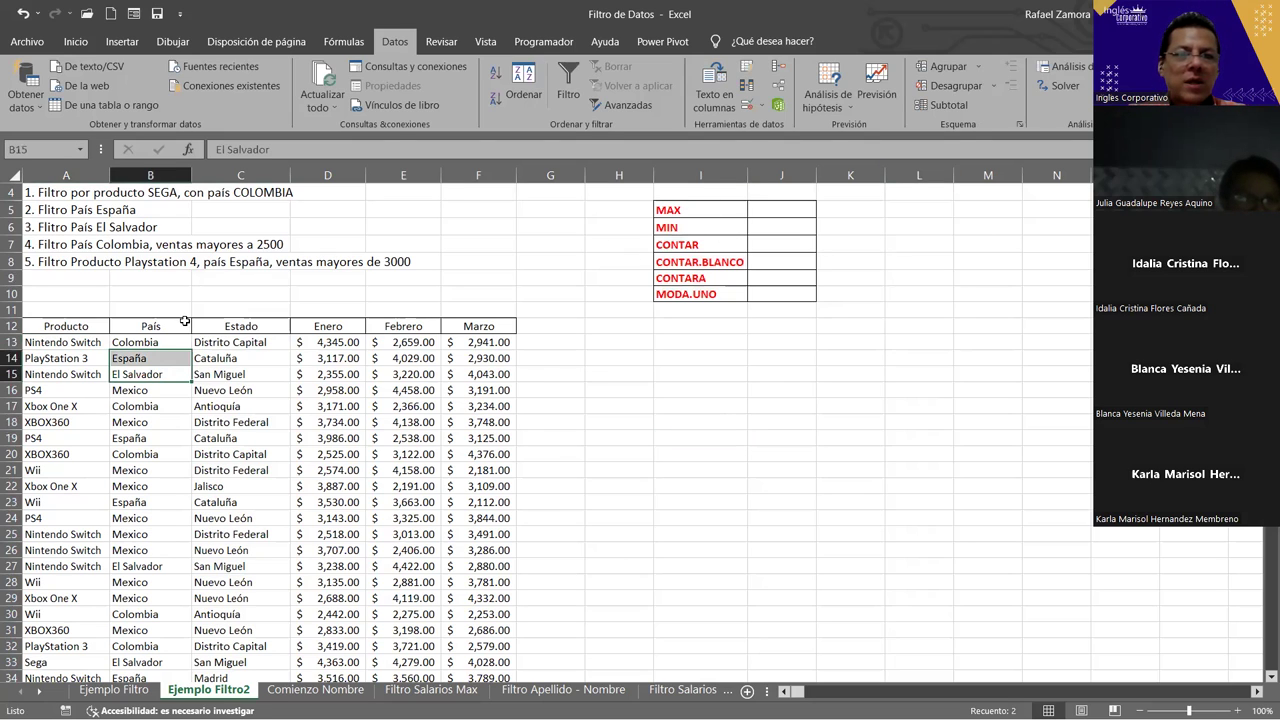
left_click(185, 340)
left_click(249, 423)
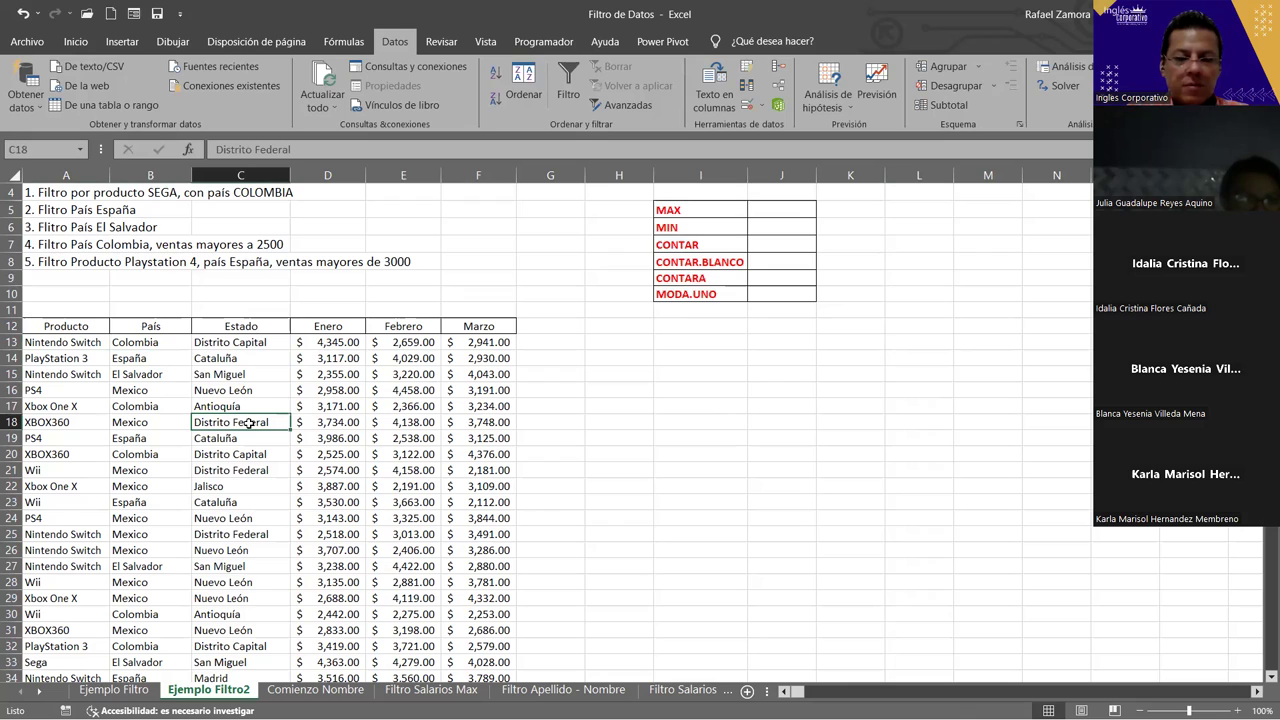
key("ctrl+shift+l")
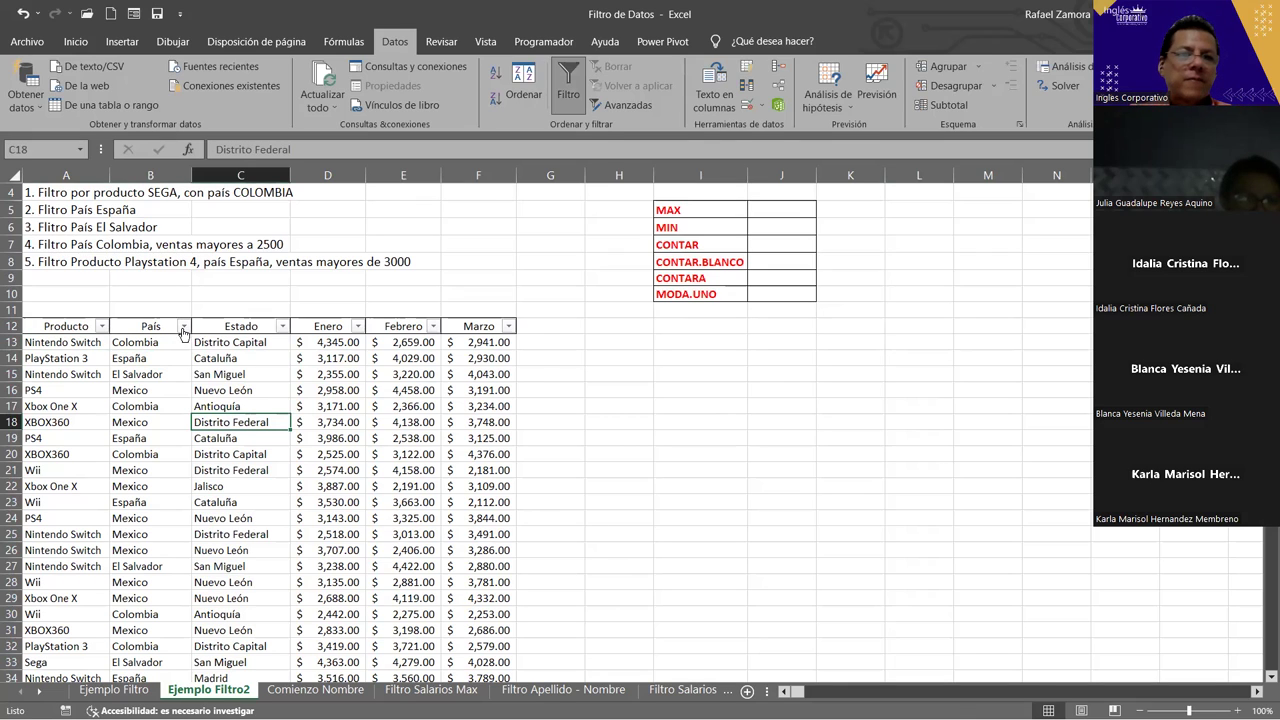
- Filter the sales table's País column to El Salvador and España, showing 29 of 64 records
left_click(184, 327)
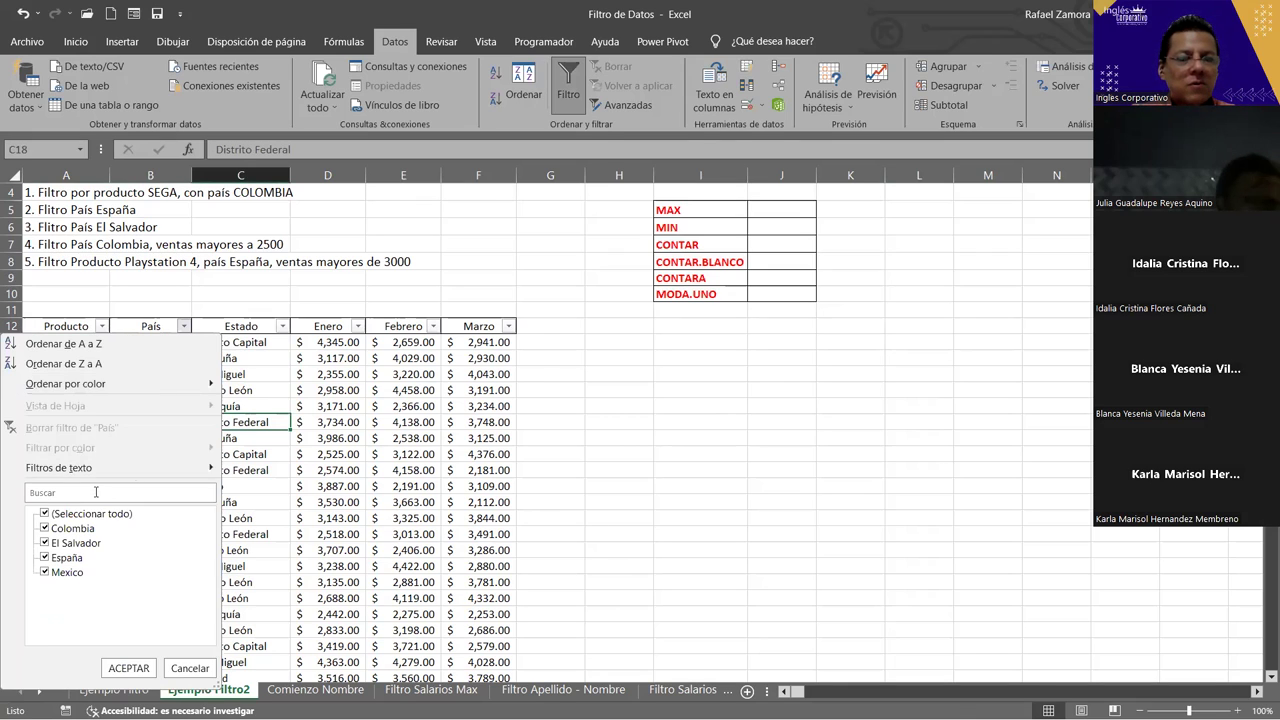
left_click(44, 514)
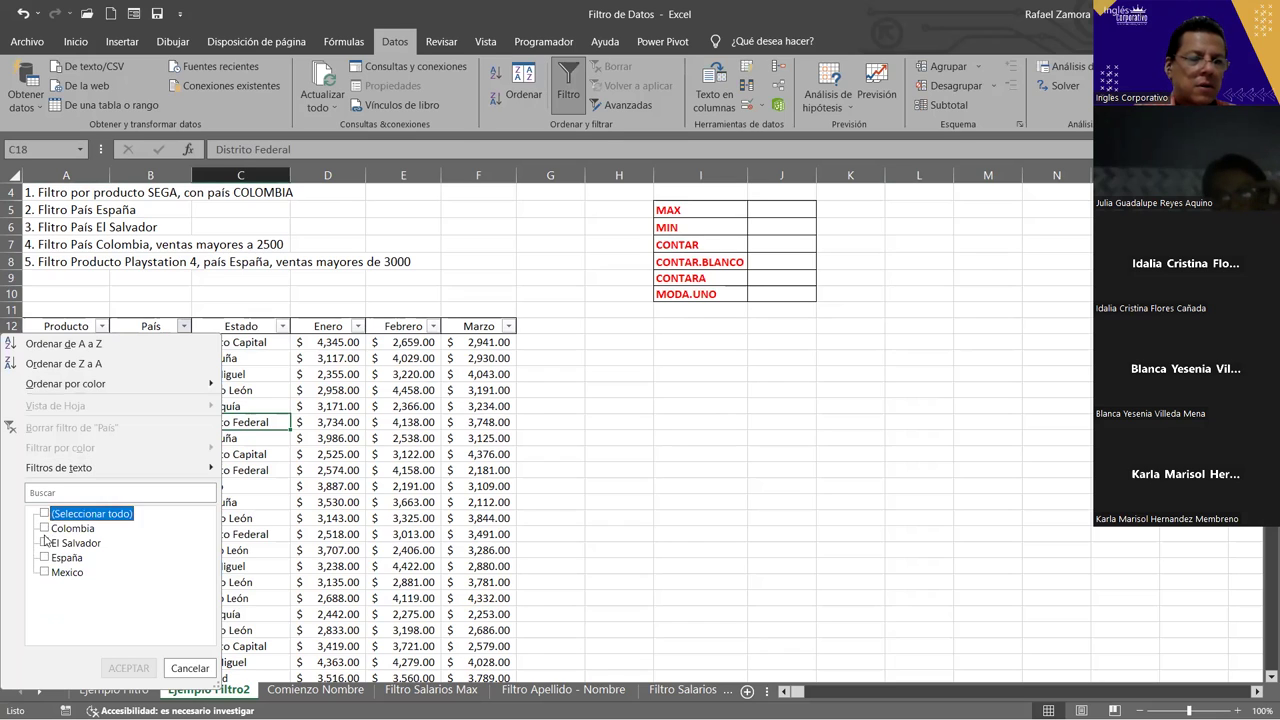
left_click(44, 529)
left_click(44, 529)
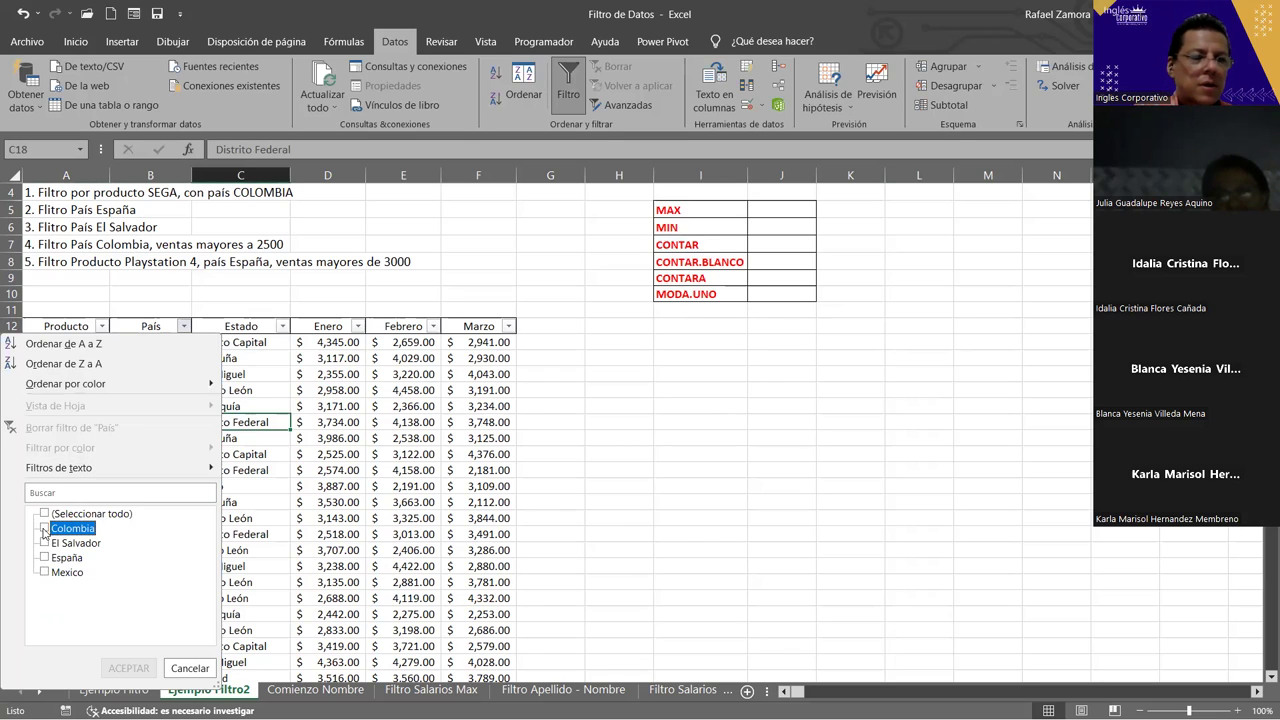
left_click(44, 543)
left_click(44, 558)
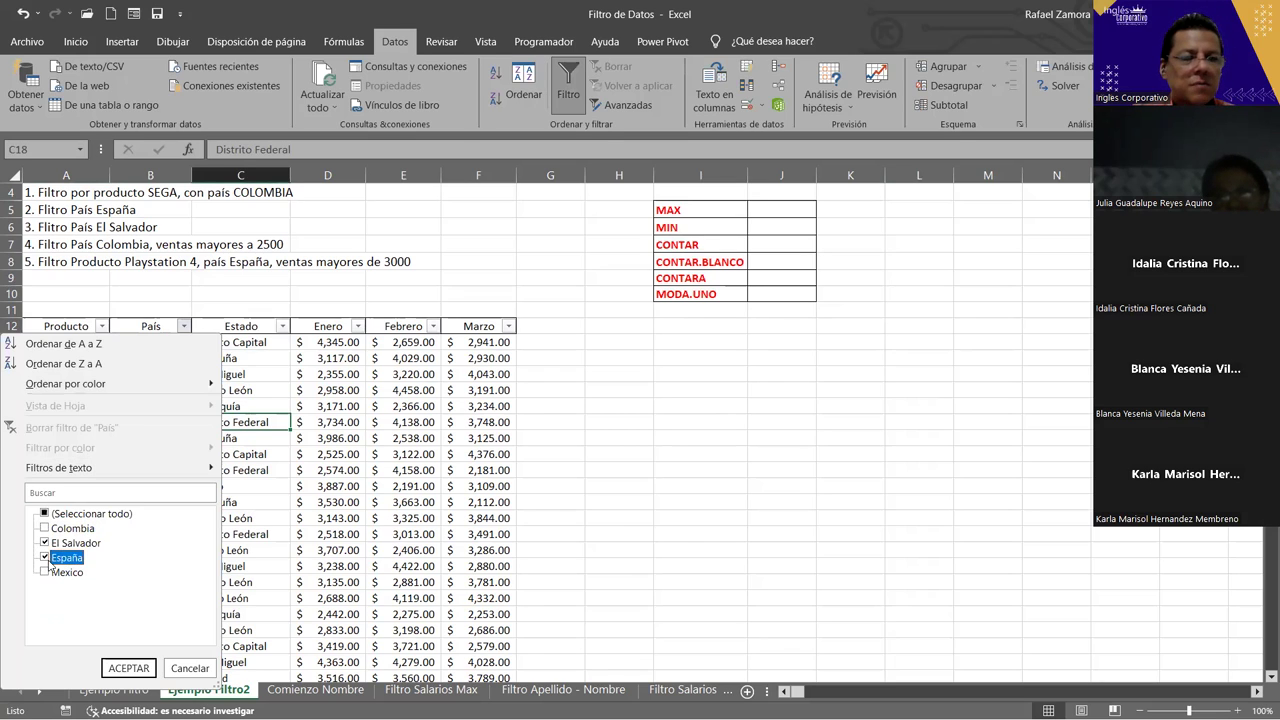
left_click(142, 672)
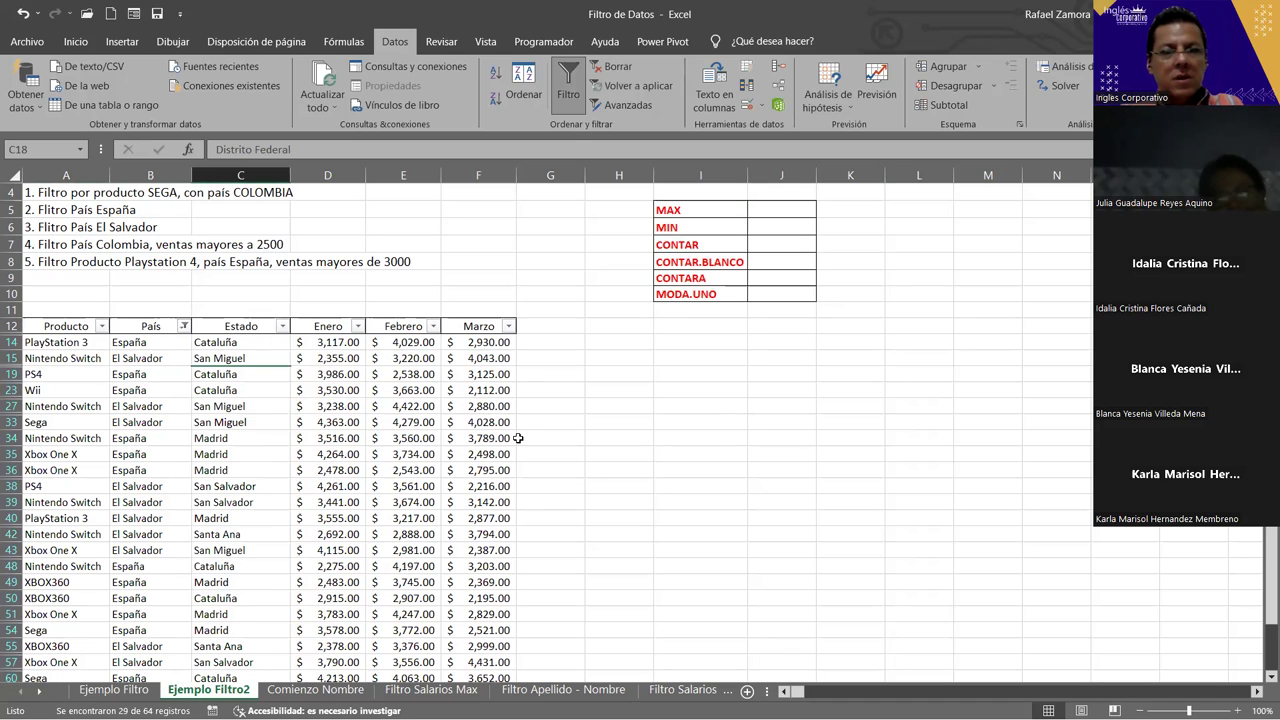
left_click(797, 204)
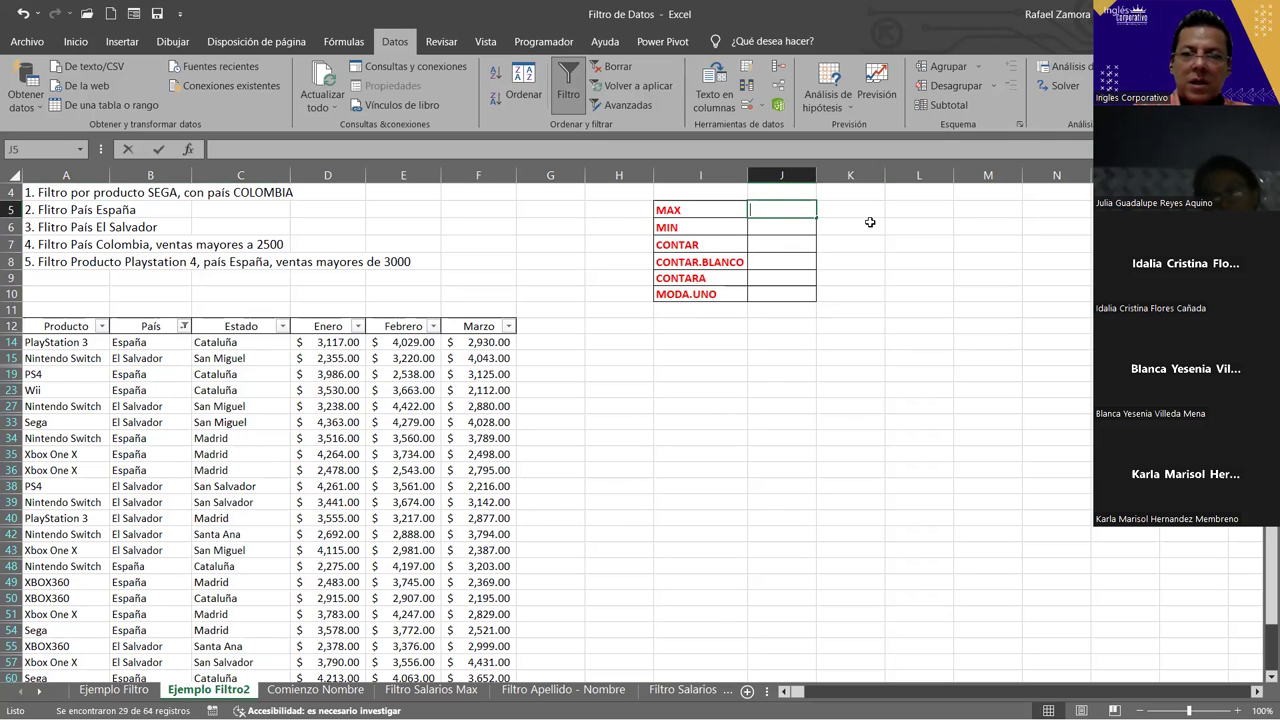
- Enter =MAX(D14:D75) in J5 to show the Enero maximum of $4,456.00
type("¿")
type("=M")
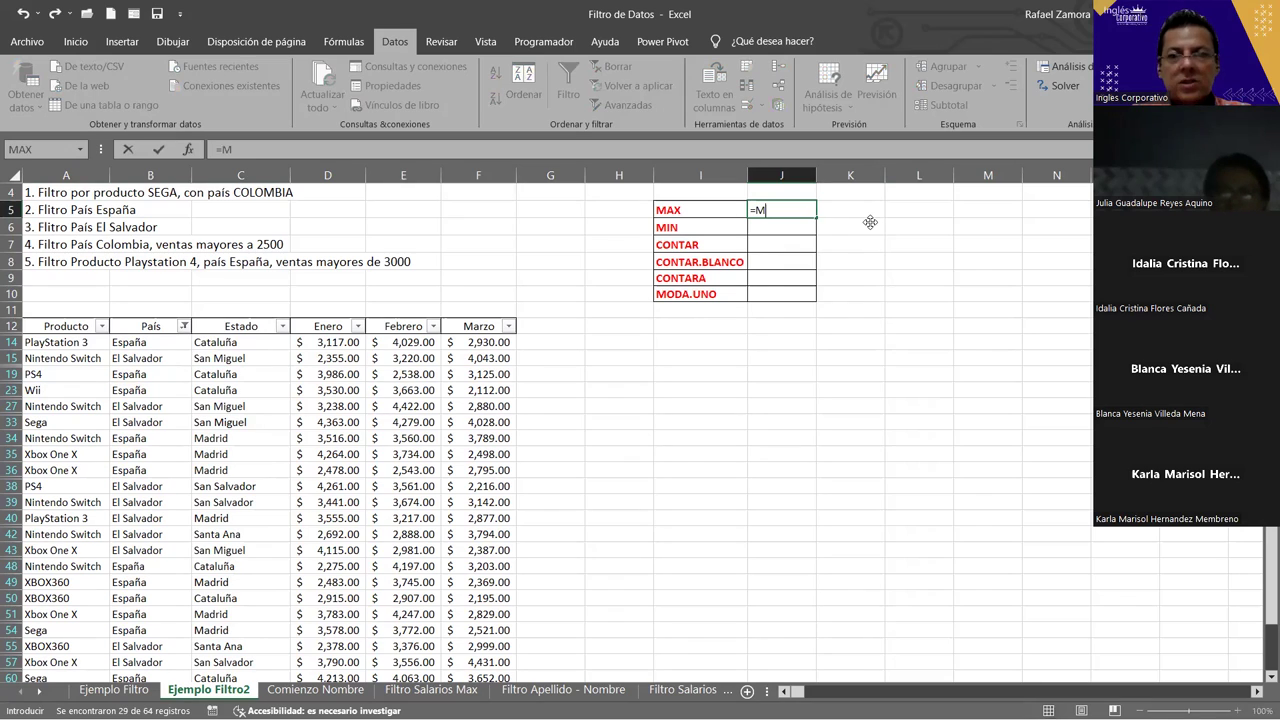
type("AX")
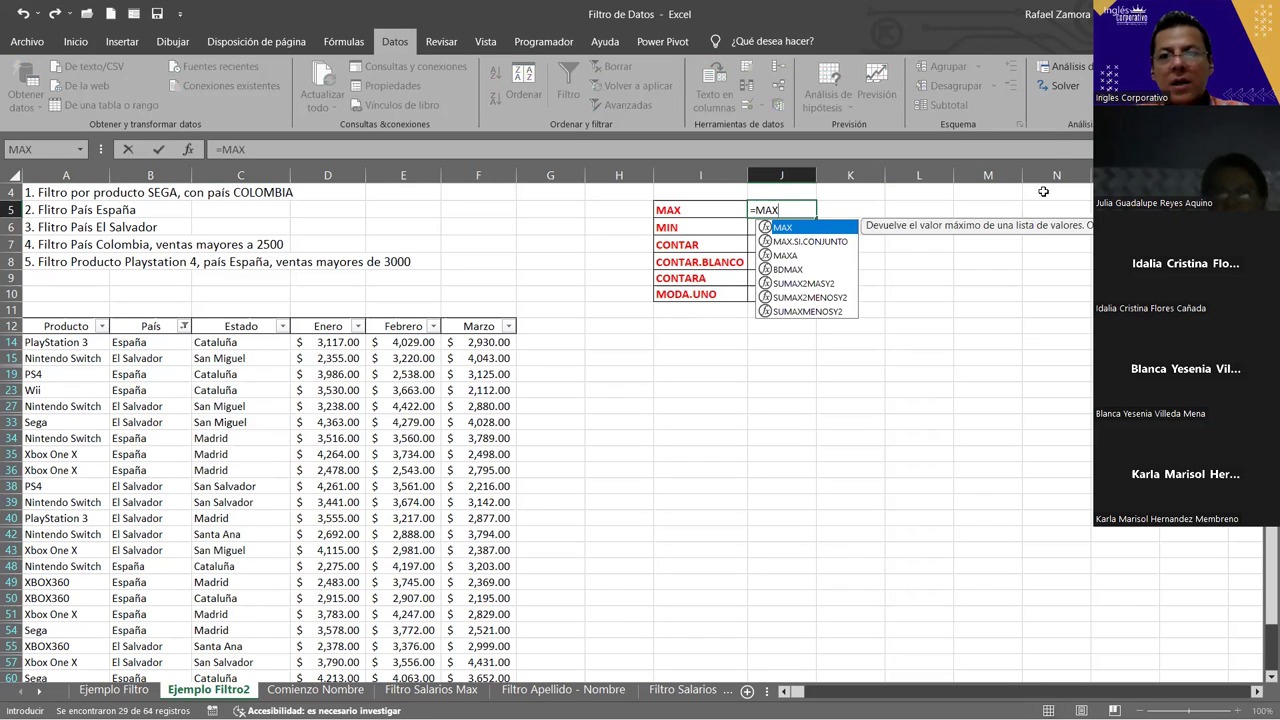
type("(")
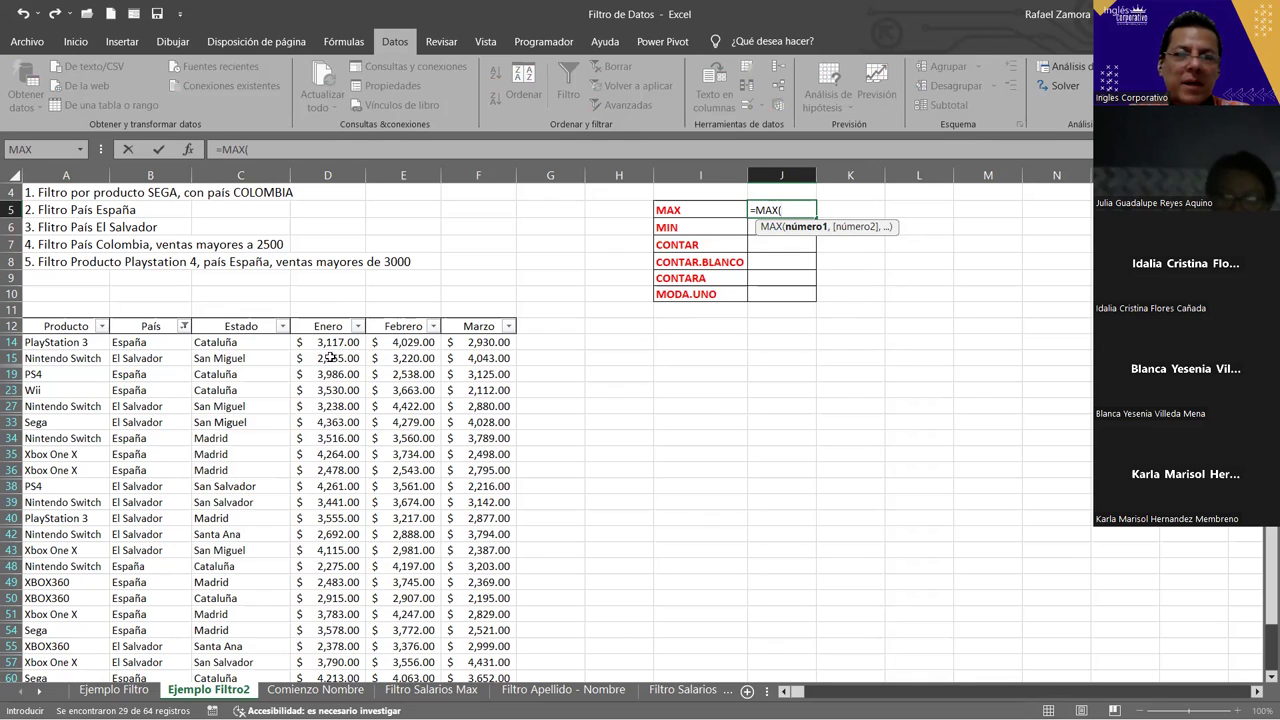
left_click(345, 341)
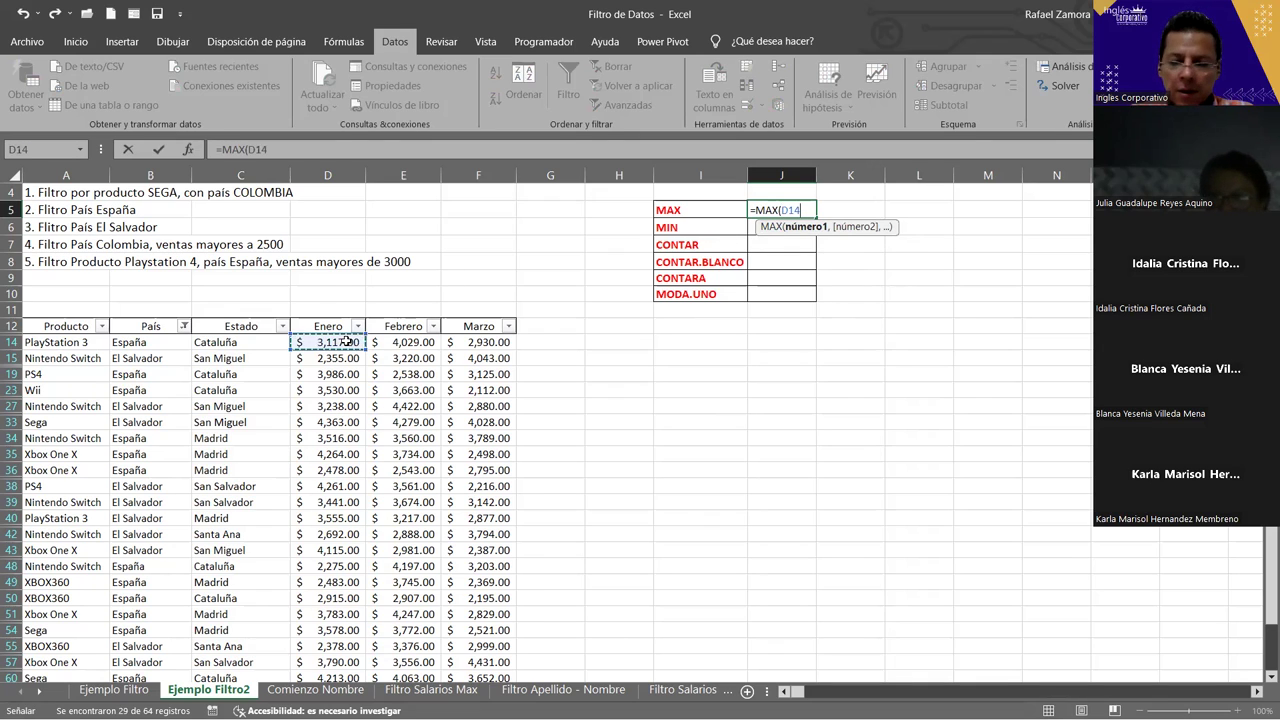
key("ctrl+shift+Down")
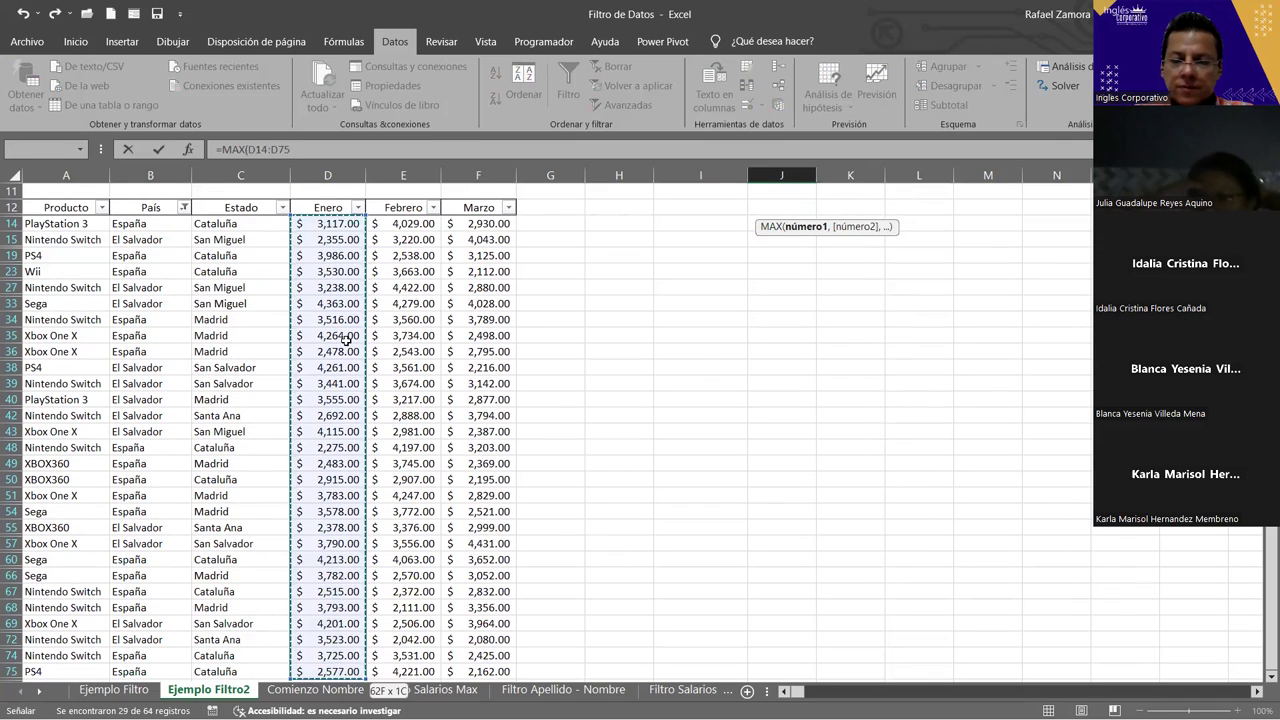
key("Return")
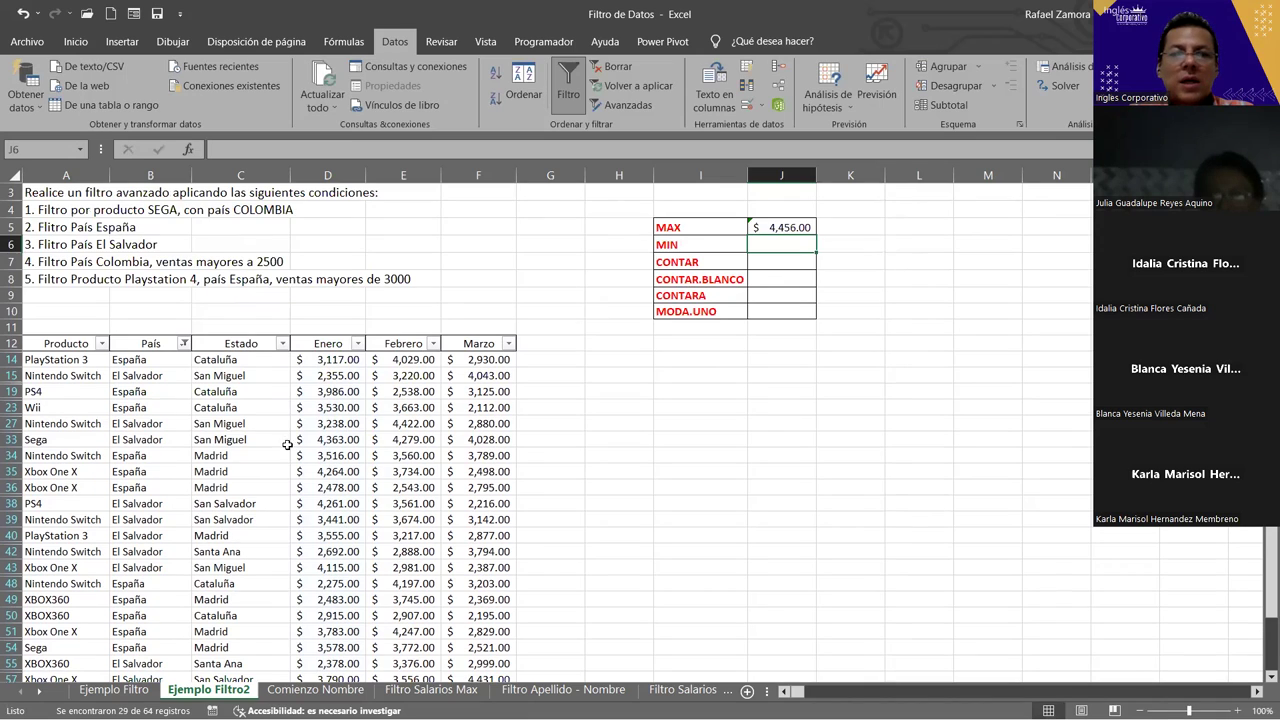
left_click(350, 423)
left_click(470, 427)
- Delete the $4,456.00 MAX formula from J5, leaving every result cell empty
left_click(333, 390)
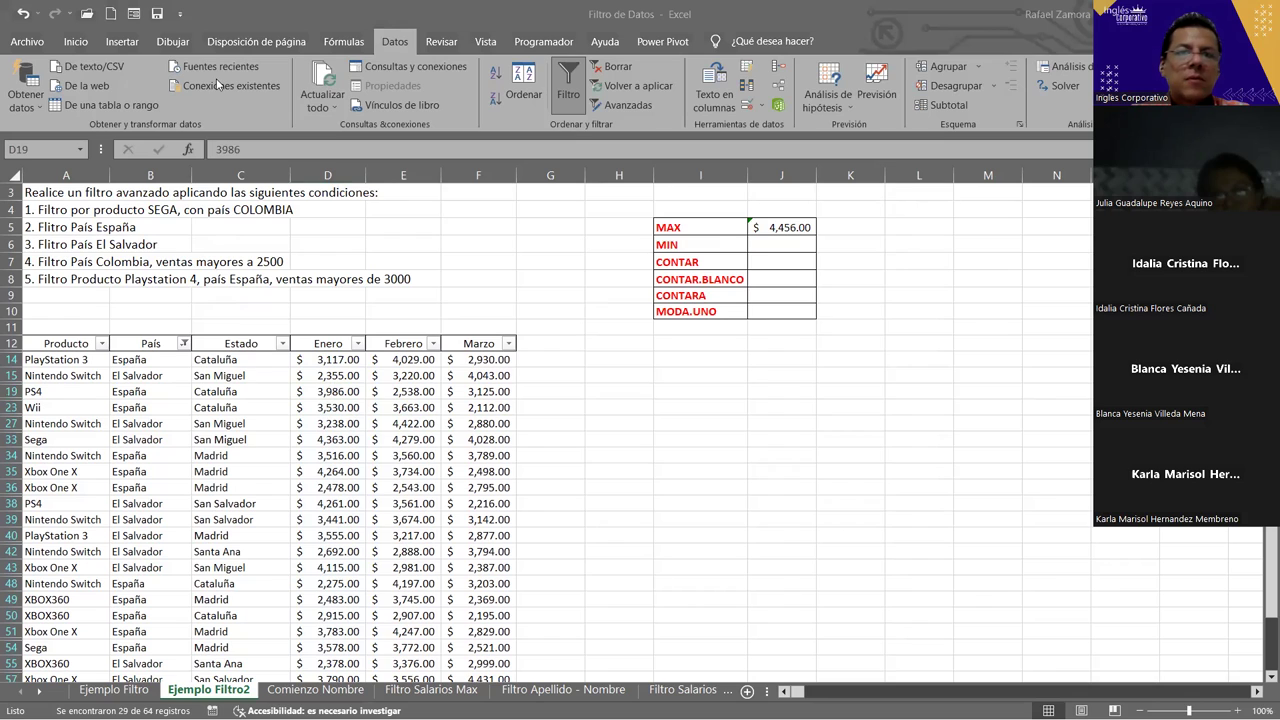
left_click(796, 246)
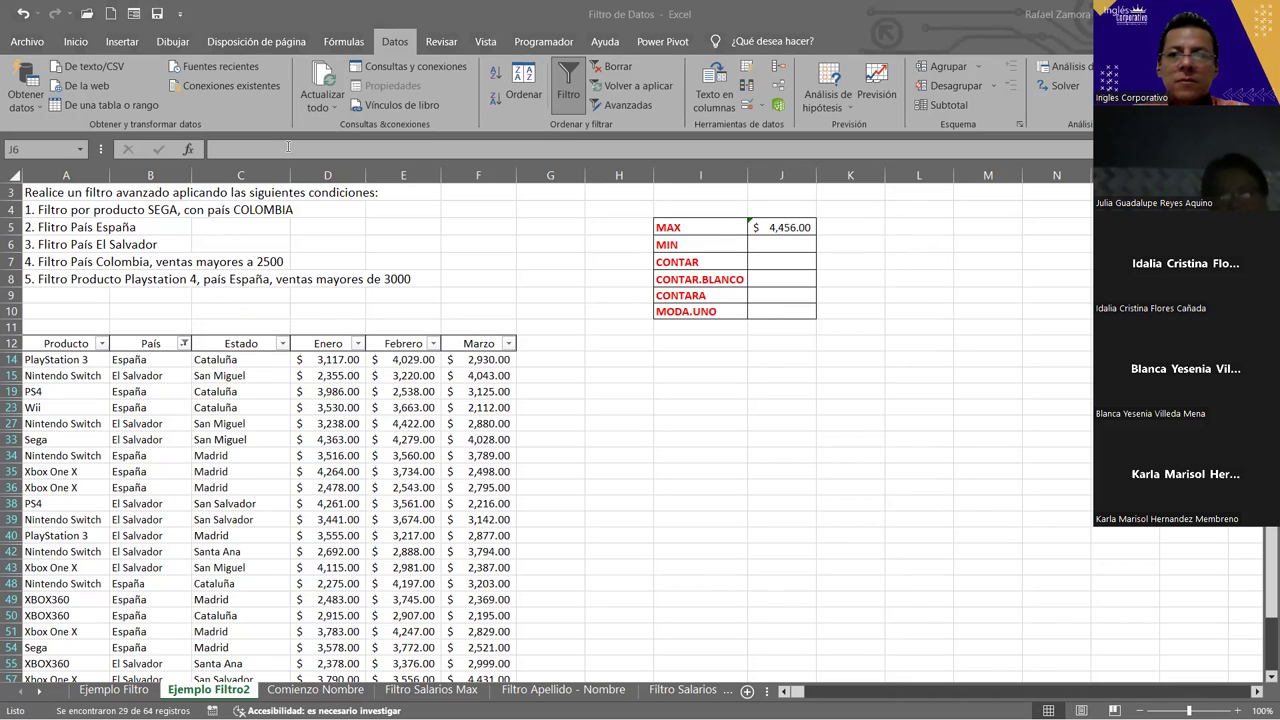
left_click(805, 226)
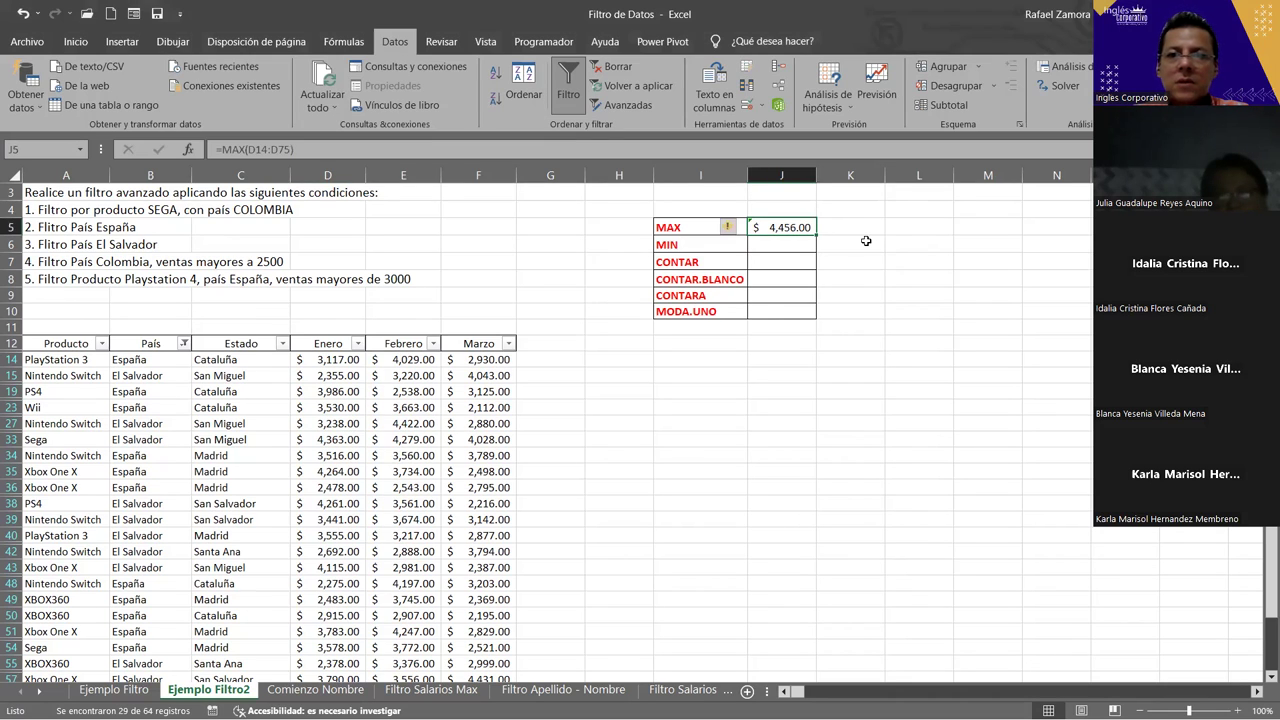
key("Delete")
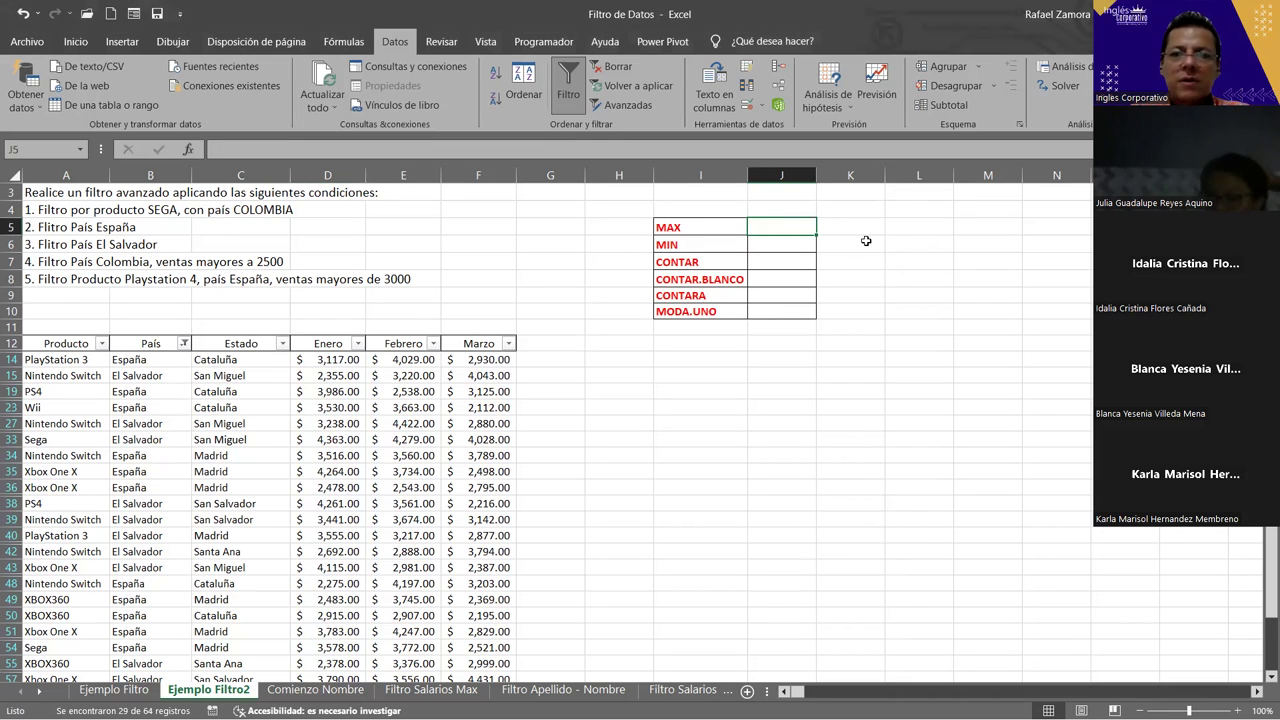
left_click(333, 519)
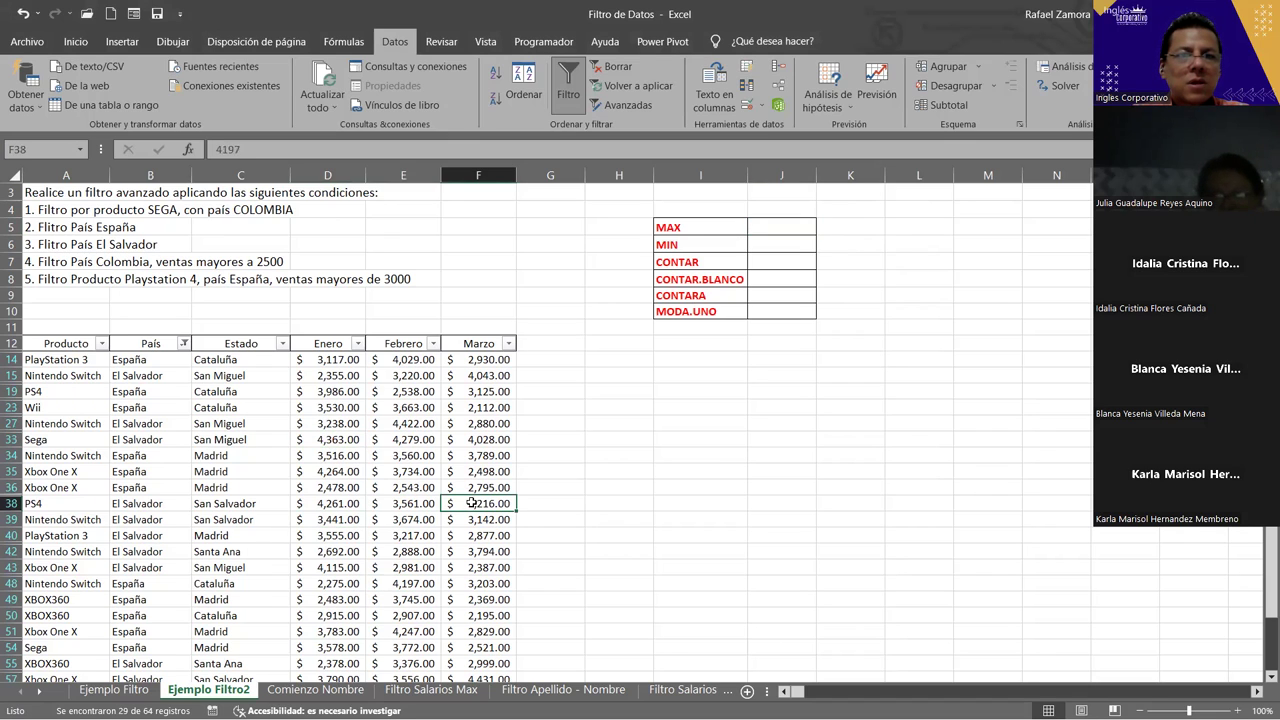
left_click(495, 423)
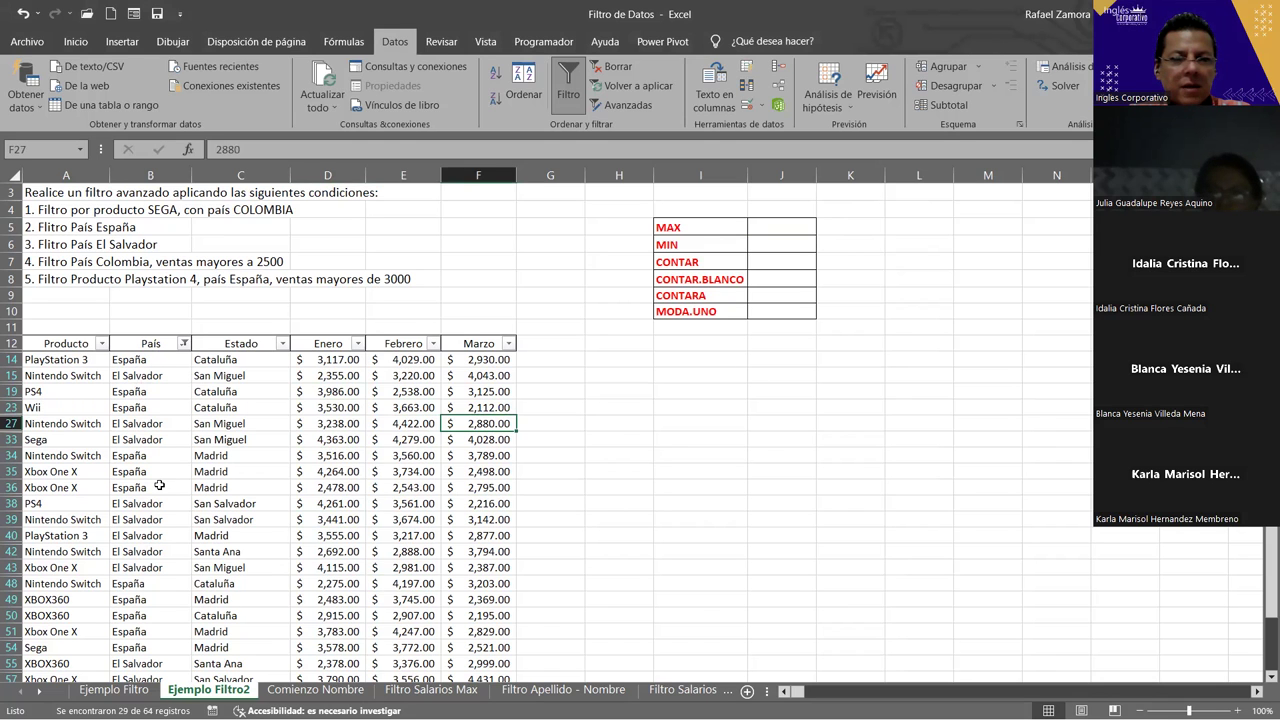
scroll(175, 545, "down", 5)
scroll(174, 550, "down", 1)
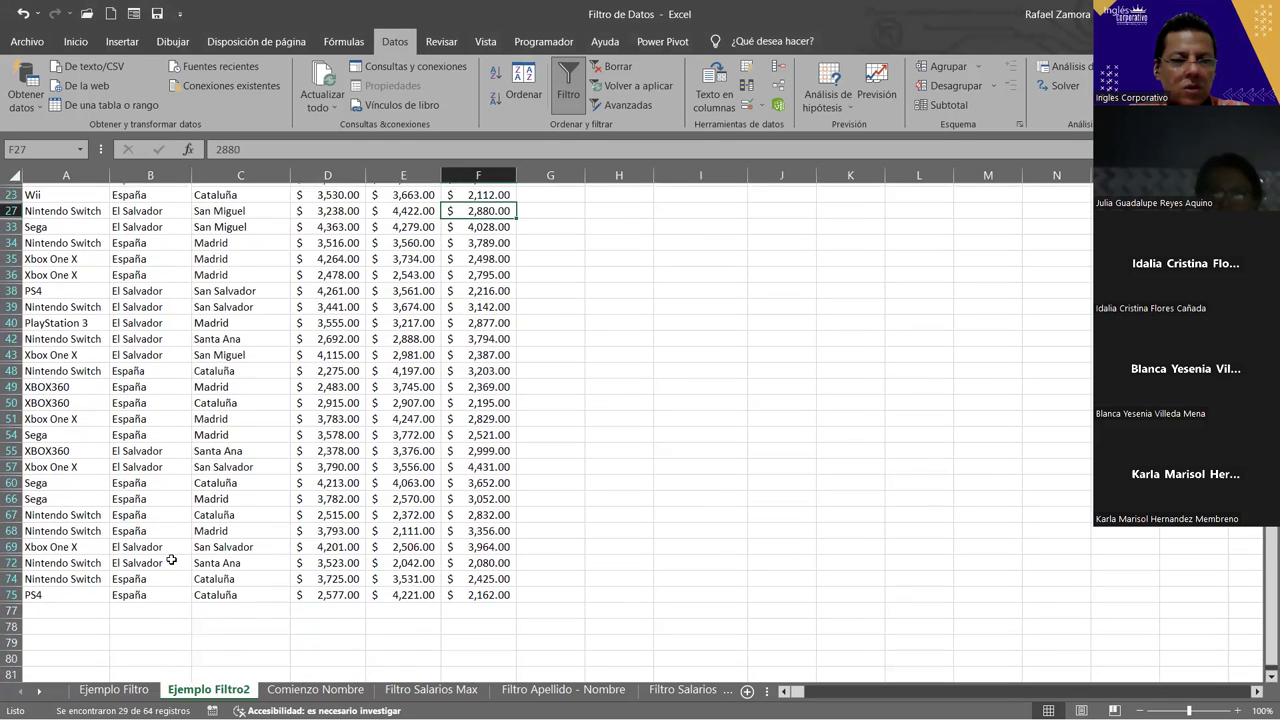
scroll(160, 520, "up", 6)
scroll(167, 499, "down", 2)
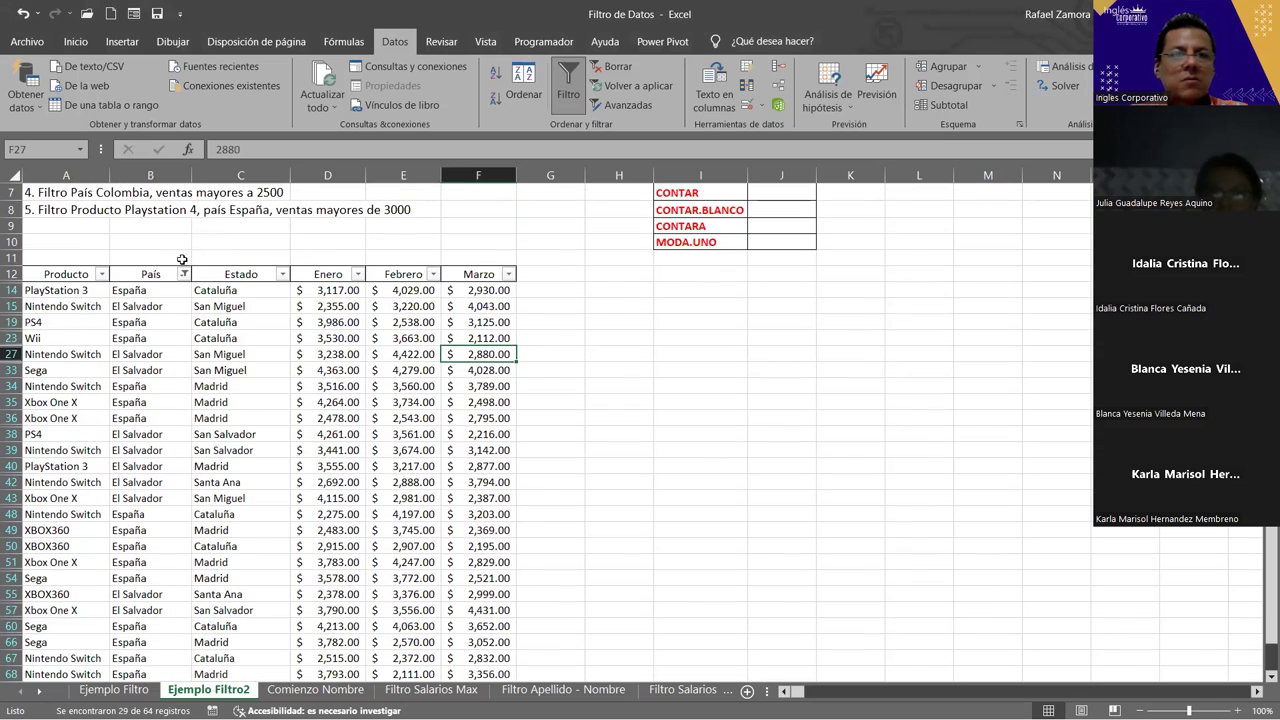
left_click(184, 273)
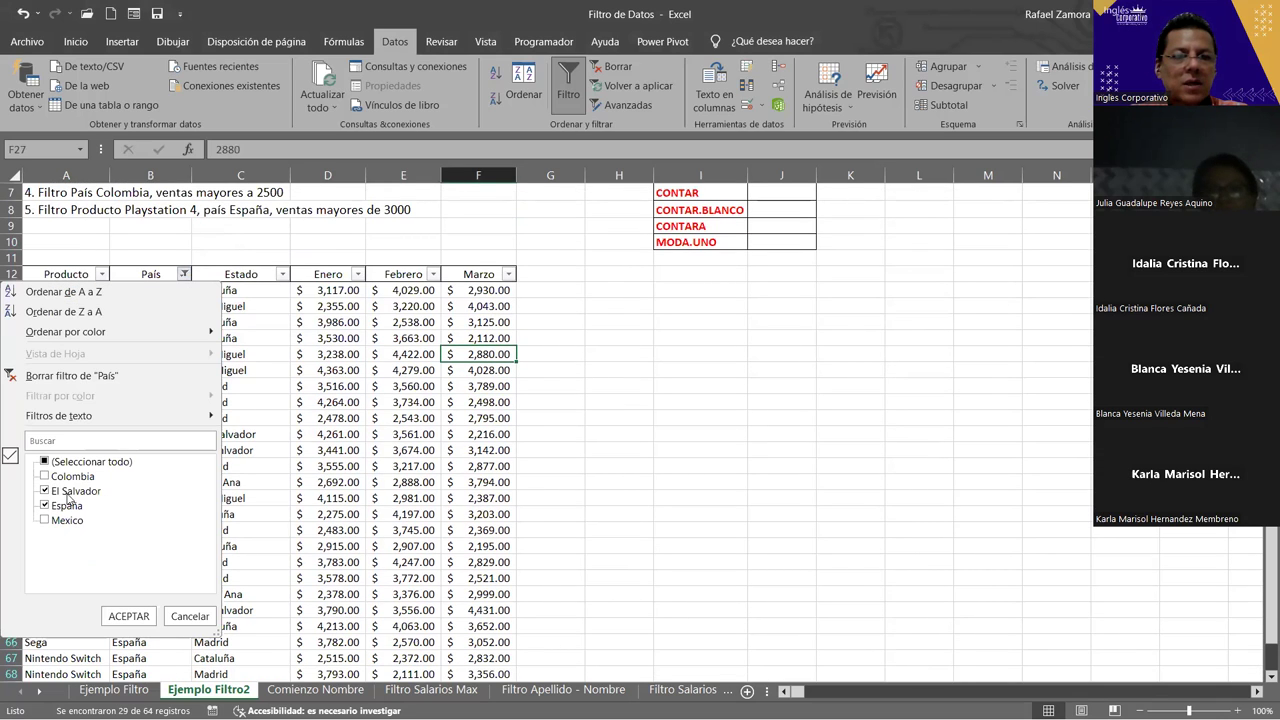
left_click(200, 617)
scroll(664, 431, "up", 2)
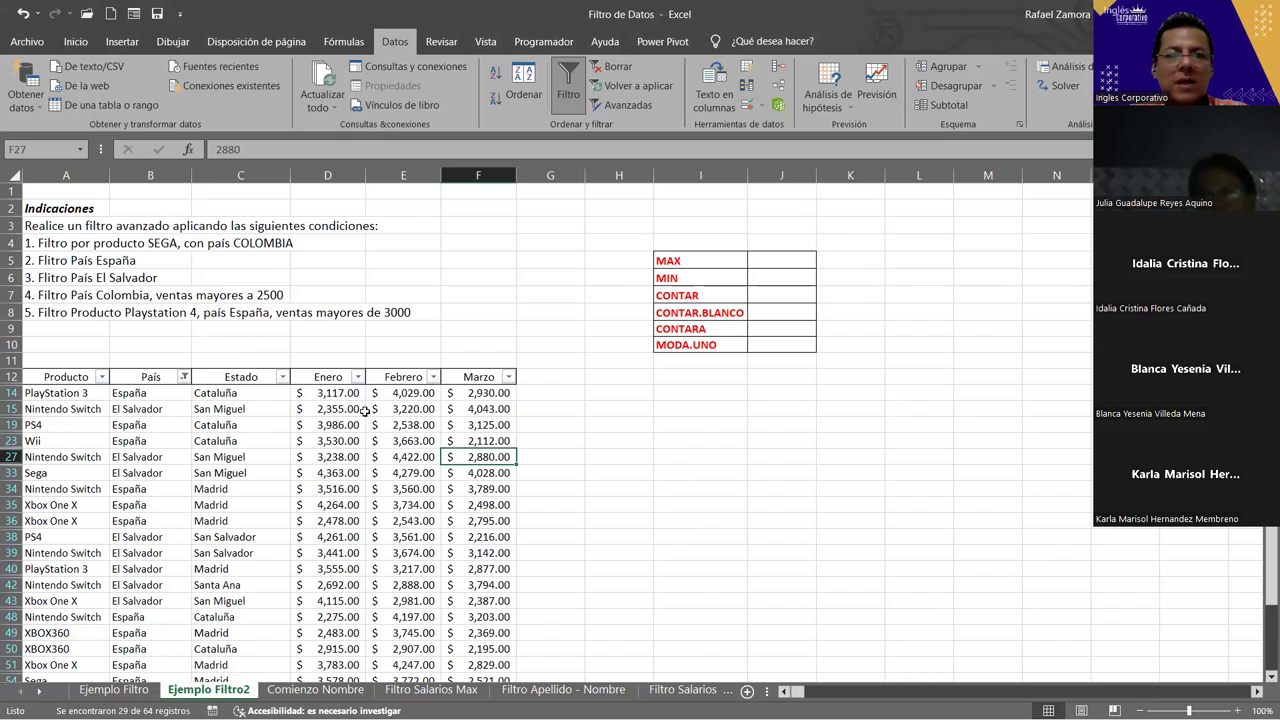
- Re-enter =MAX(D14:D75) in J5 for $4,456.00 and begin a =MIN formula in J6
left_click(775, 260)
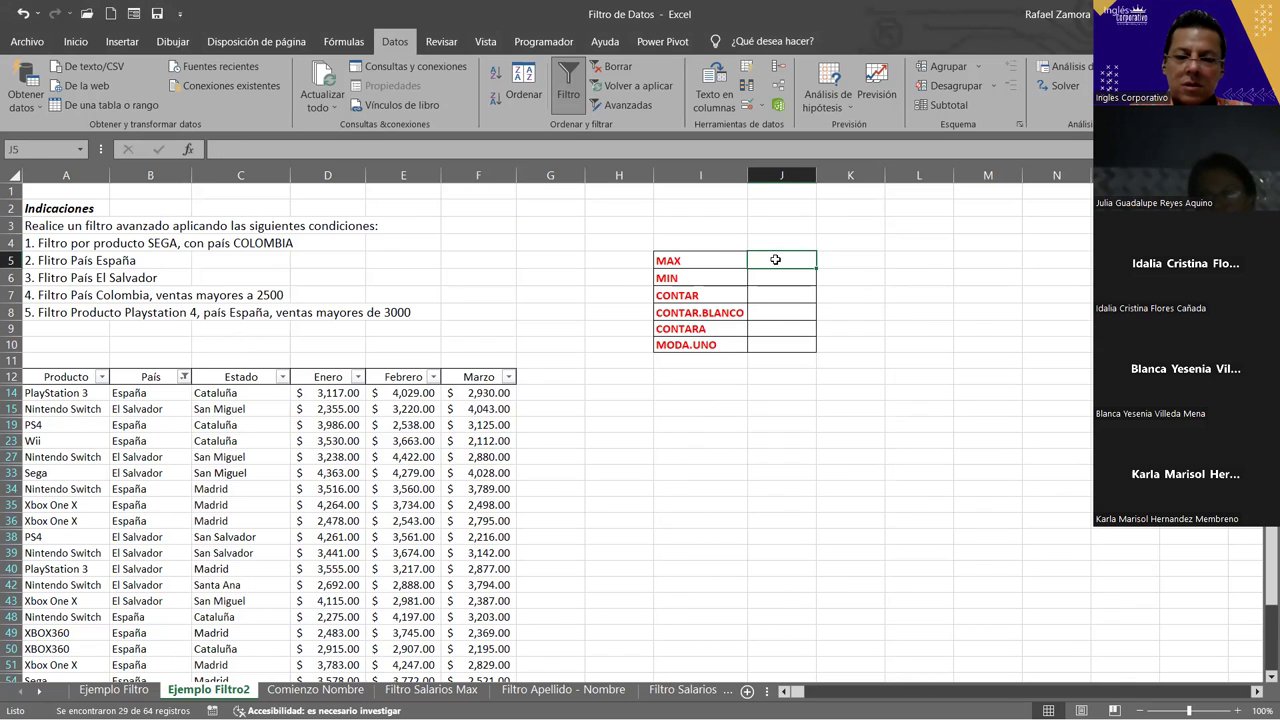
type("=")
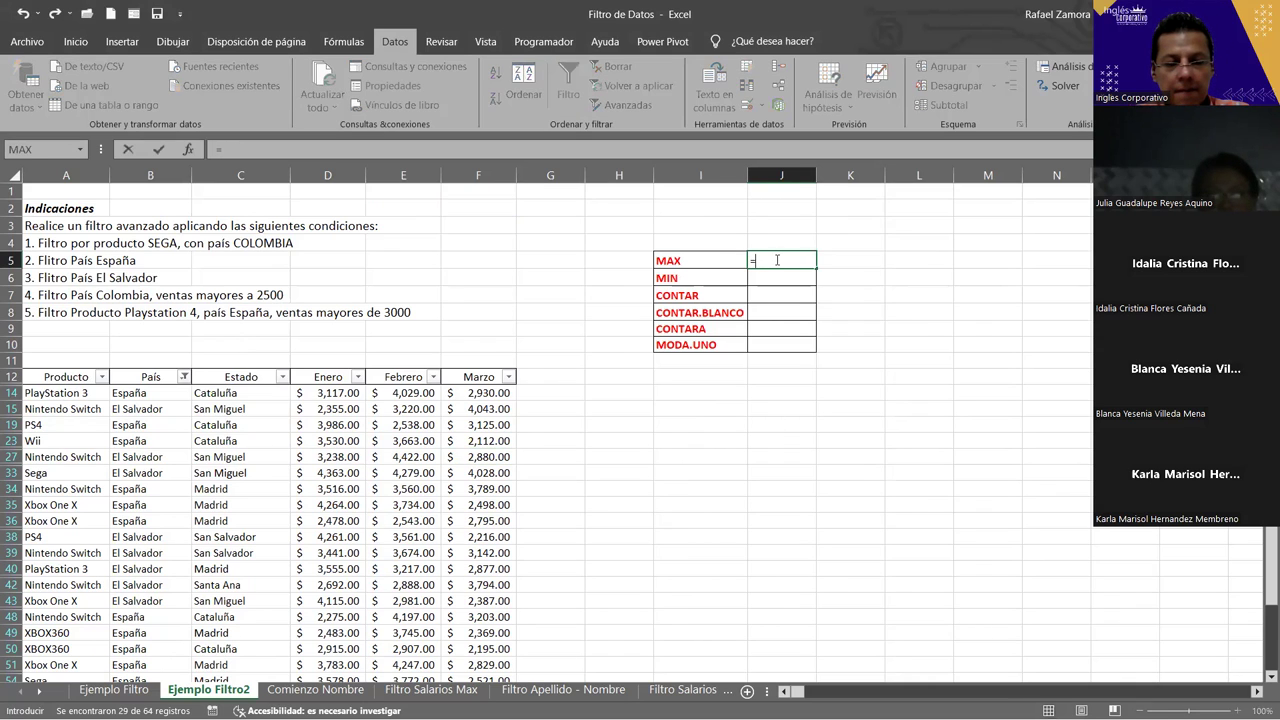
type("MAX")
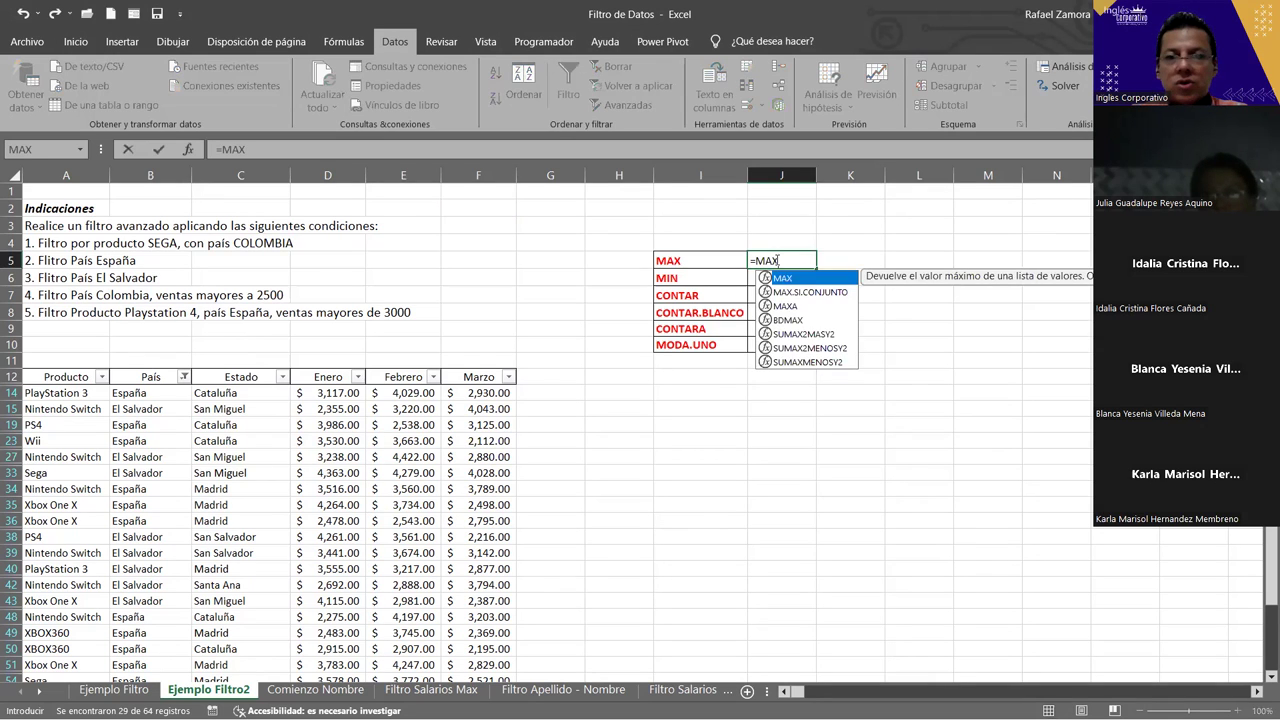
type("(")
left_click(342, 392)
key("ctrl+shift+Down")
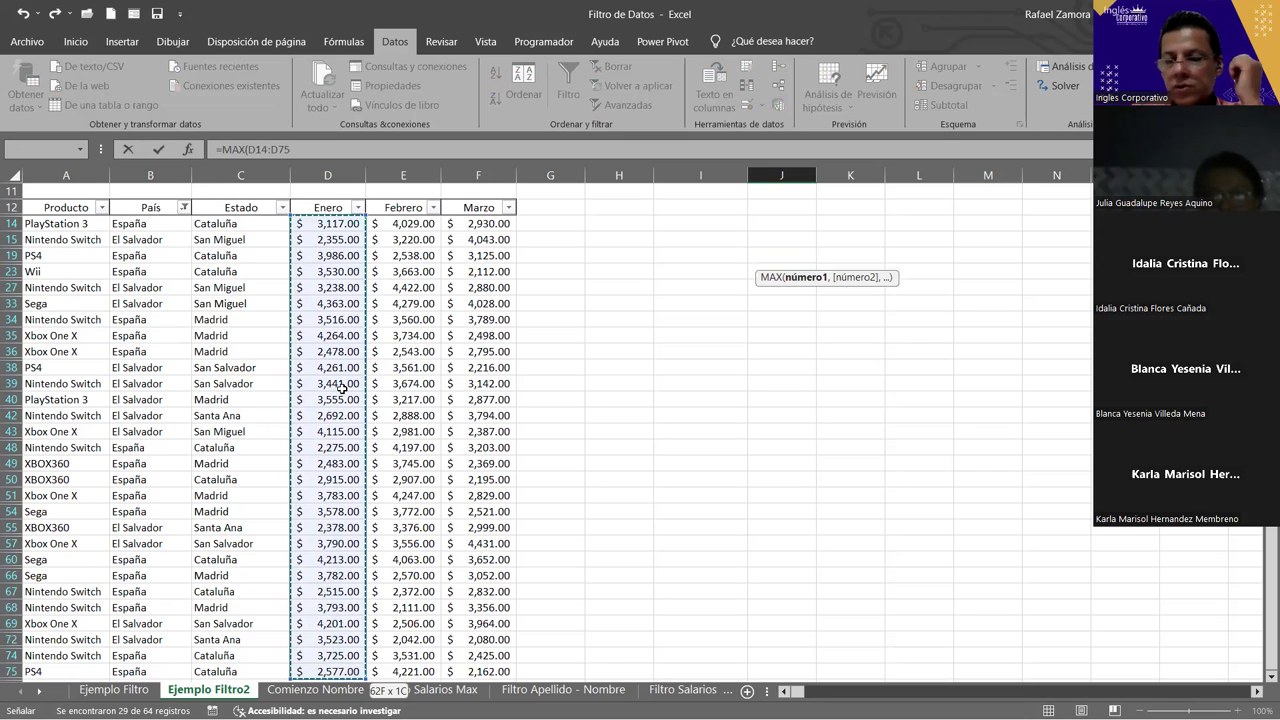
key("Return")
scroll(804, 320, "up", 2)
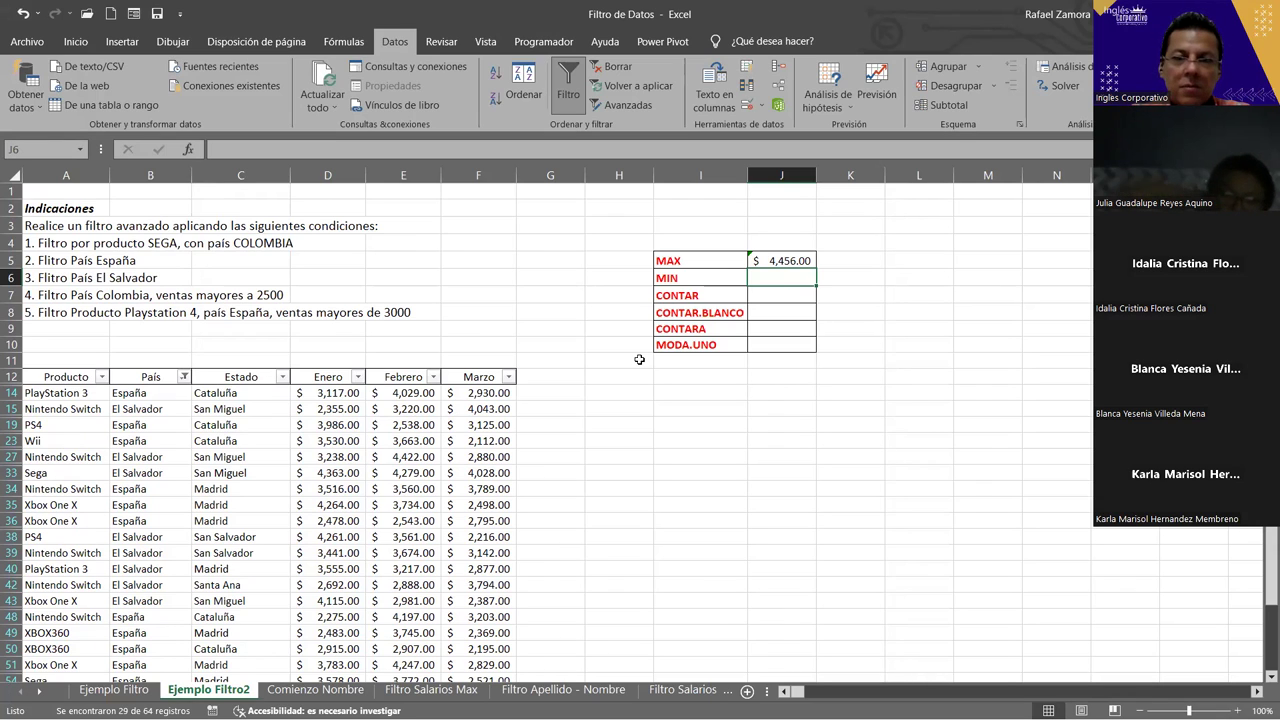
type("=MIN(")
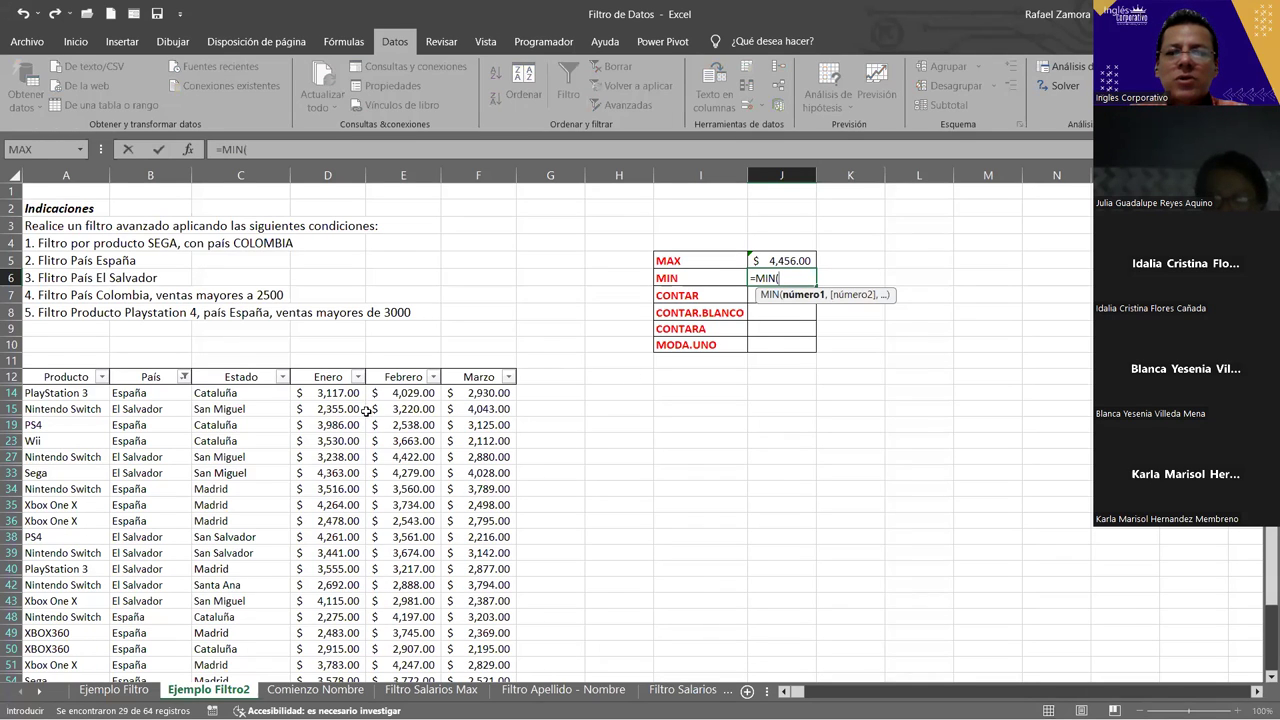
- Complete =MIN(E14:E75) in J6, returning the Febrero minimum of $2,042.00
left_click(422, 393)
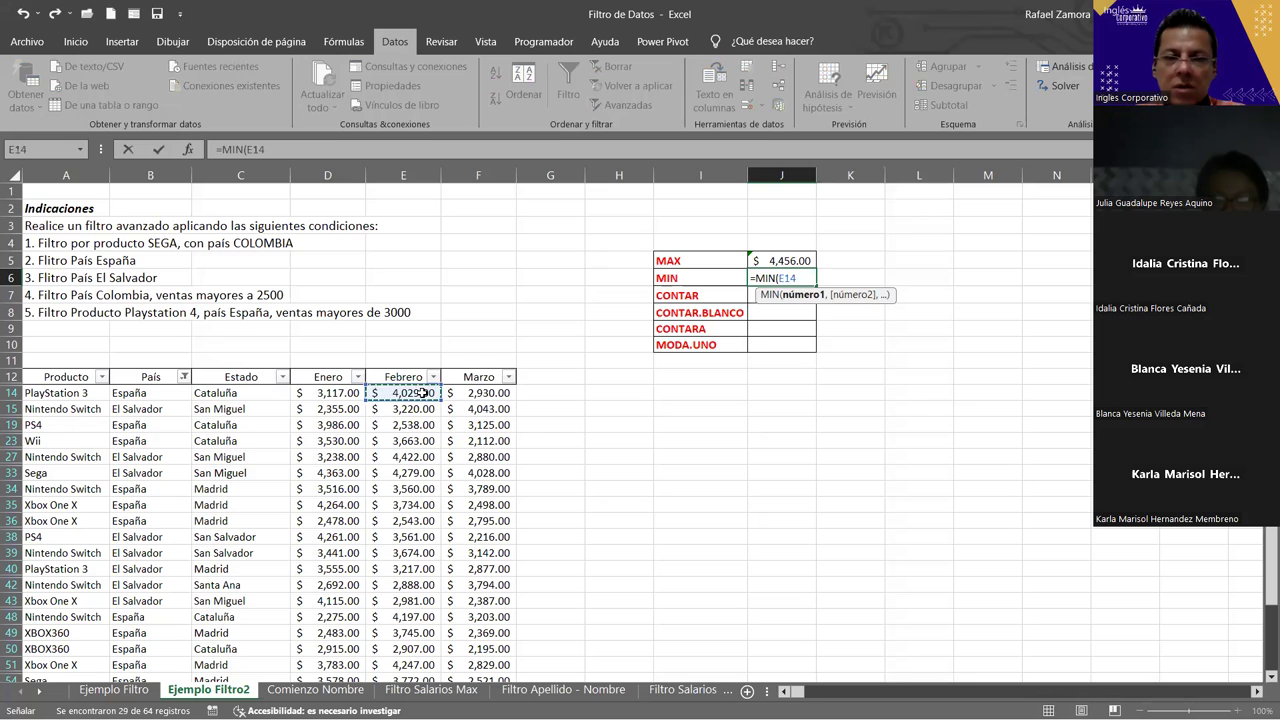
key("ctrl+shift+Down")
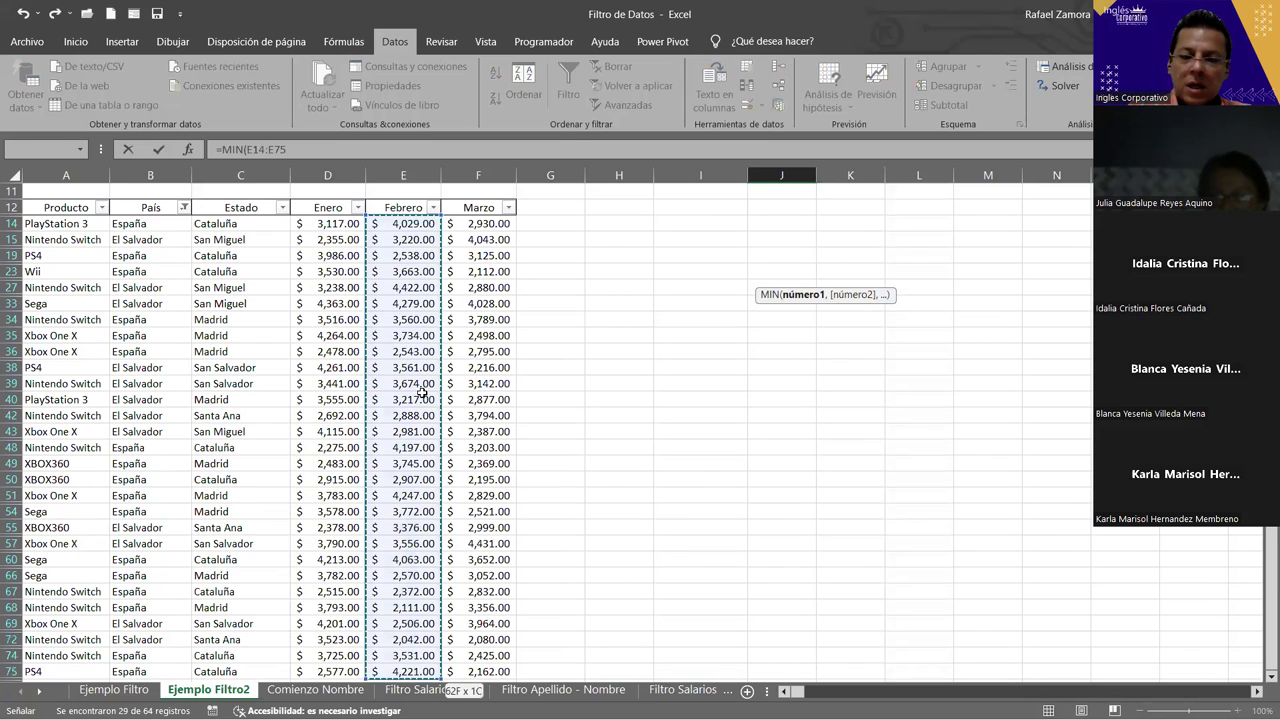
type(")")
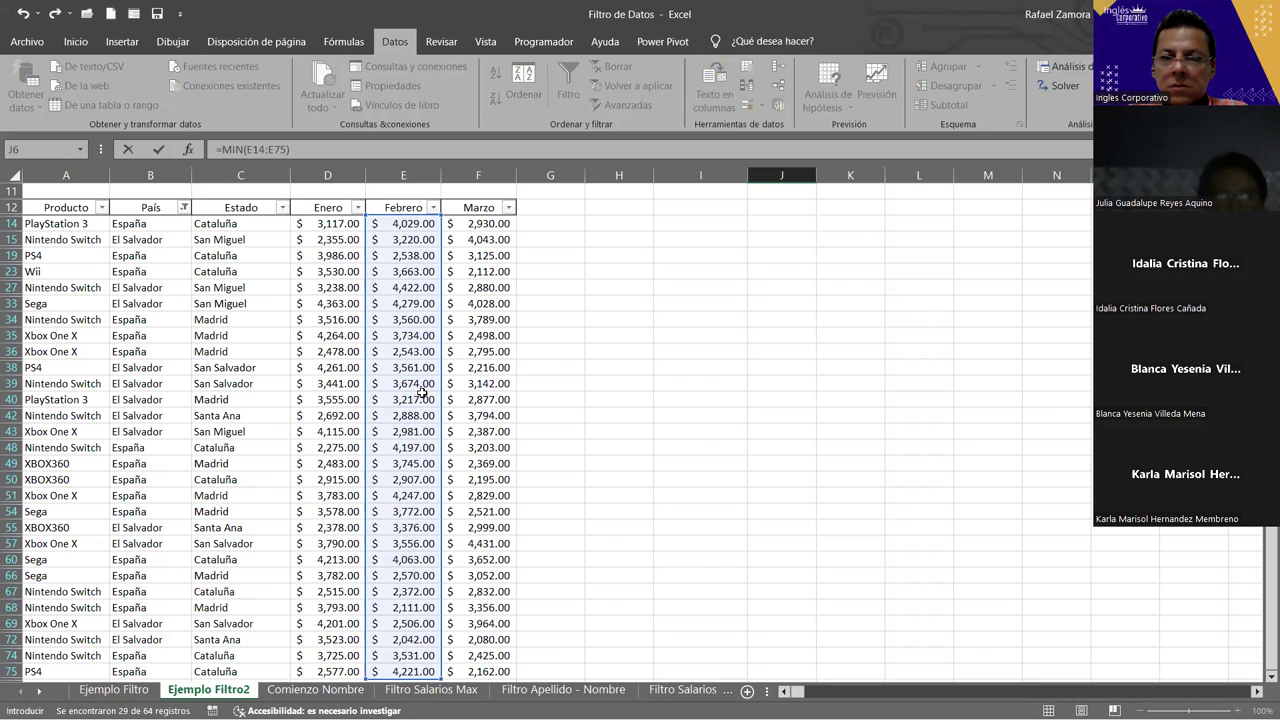
key("Return")
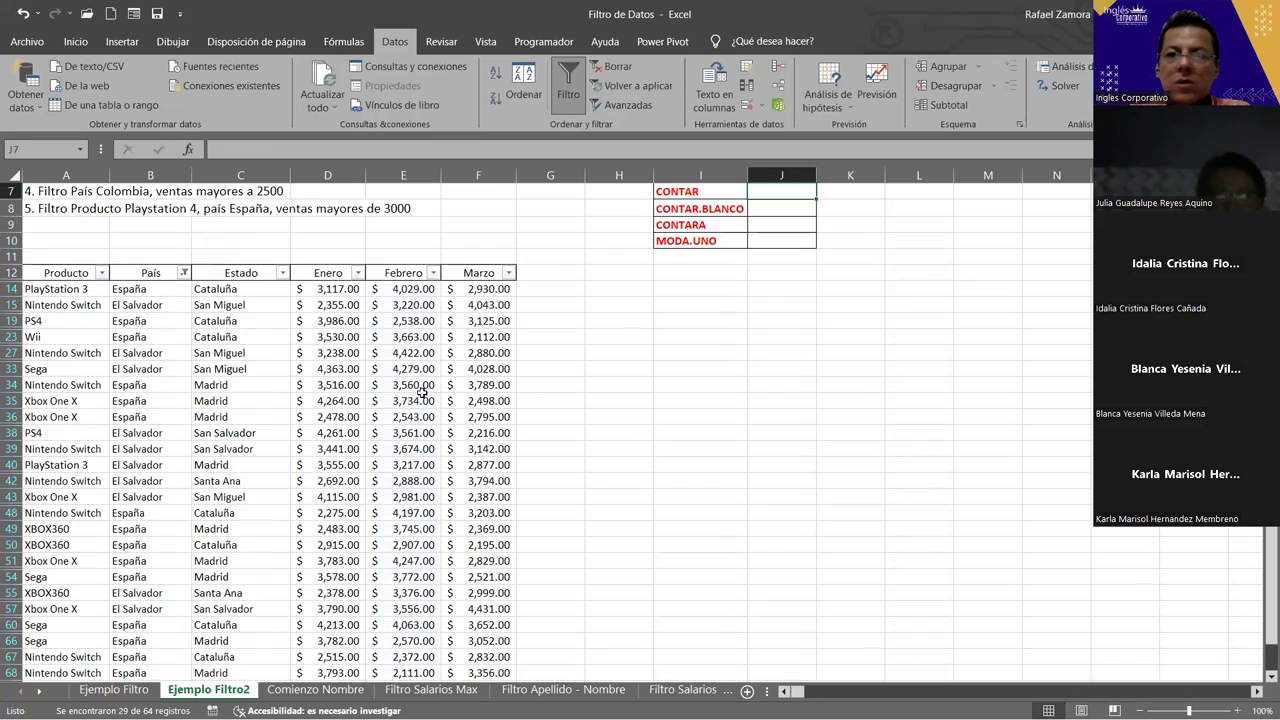
scroll(522, 366, "up", 2)
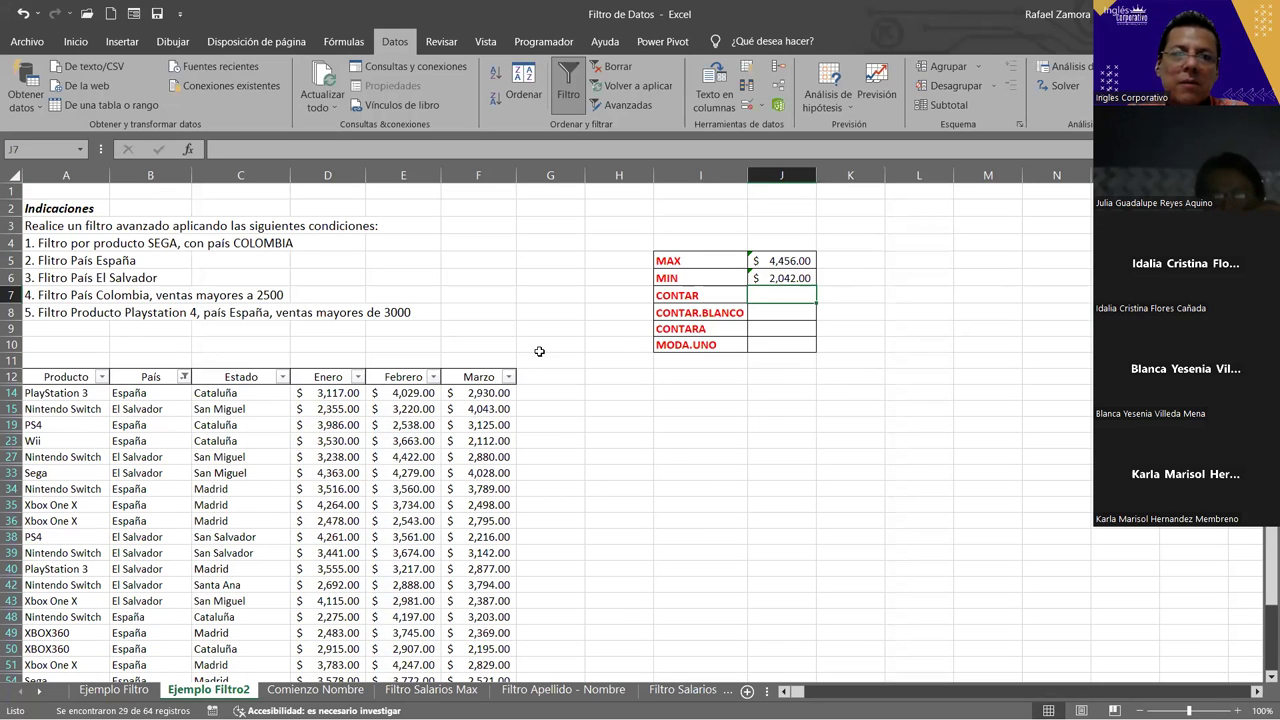
- Type the labels Enero in K5 and Febrero in K6 beside the MAX and MIN results
left_click(862, 264)
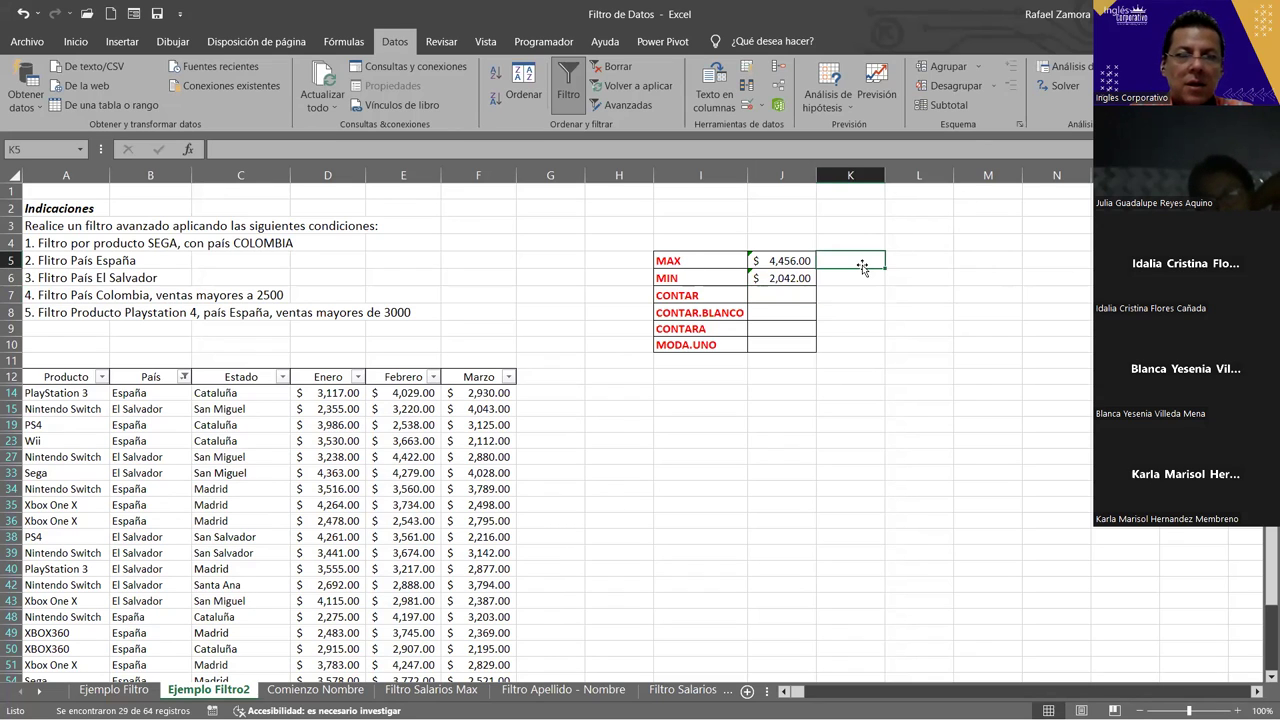
type("enero")
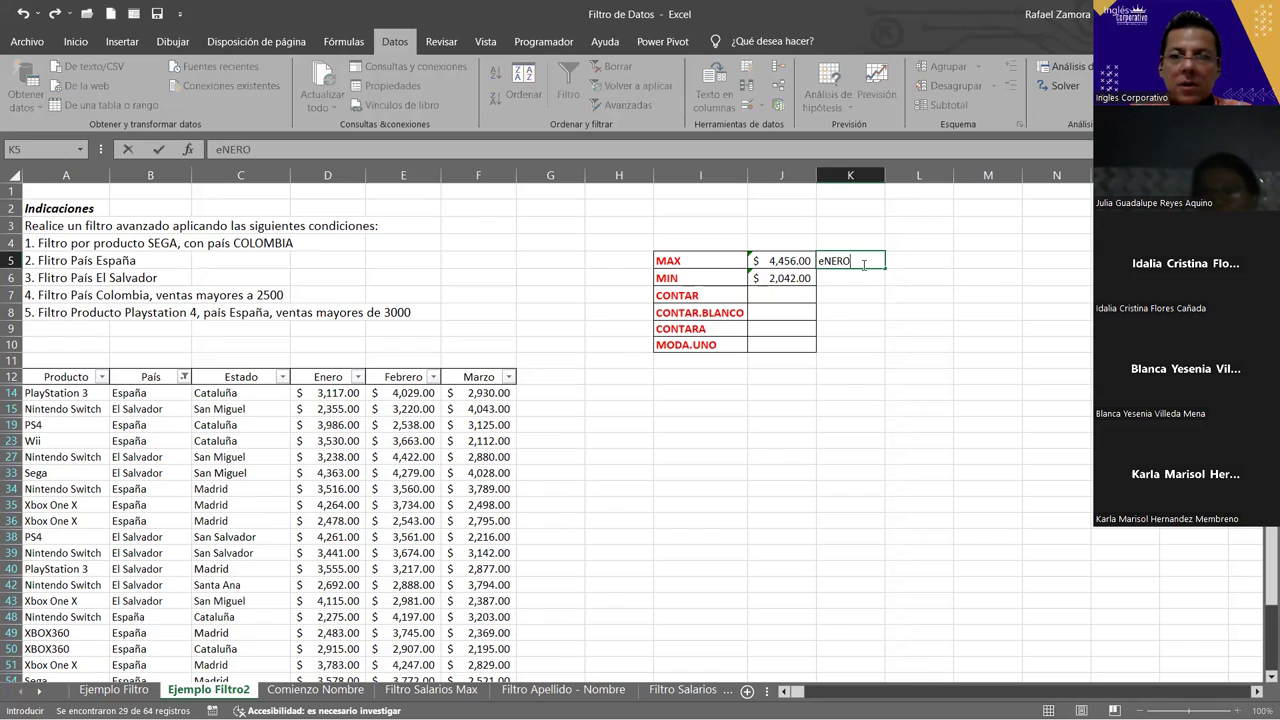
key("Return")
type("Febr")
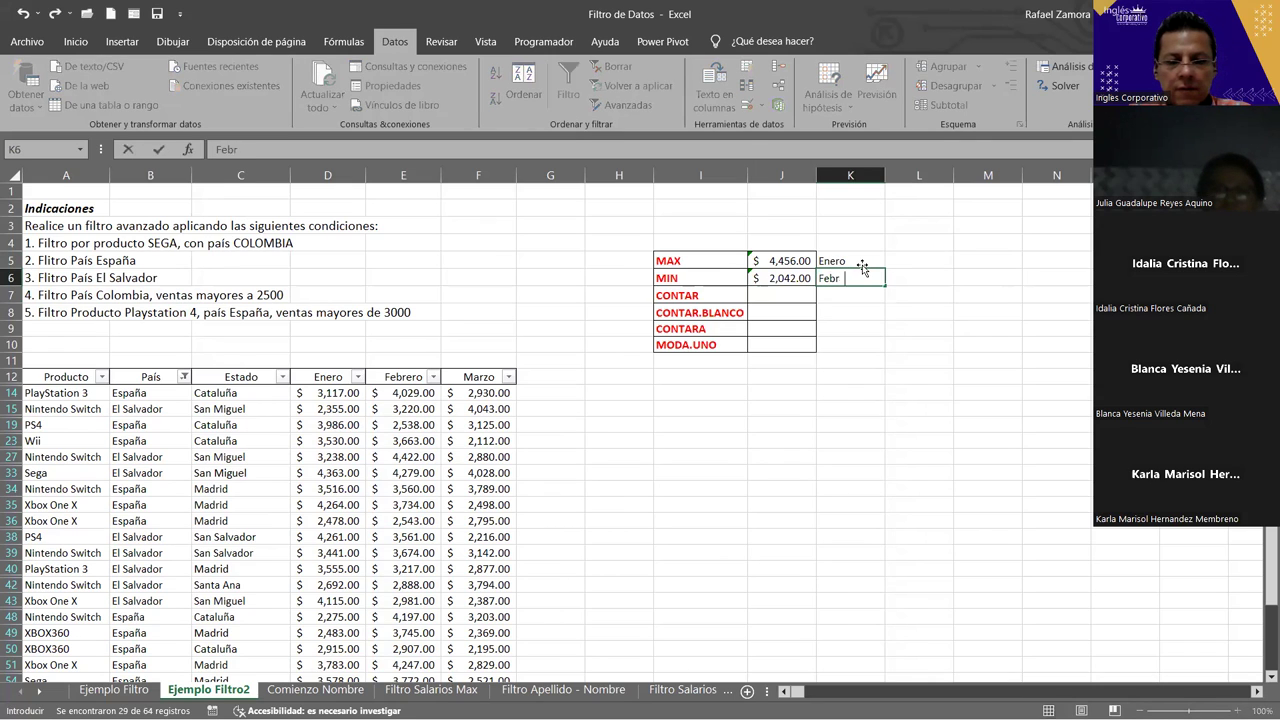
key("Return")
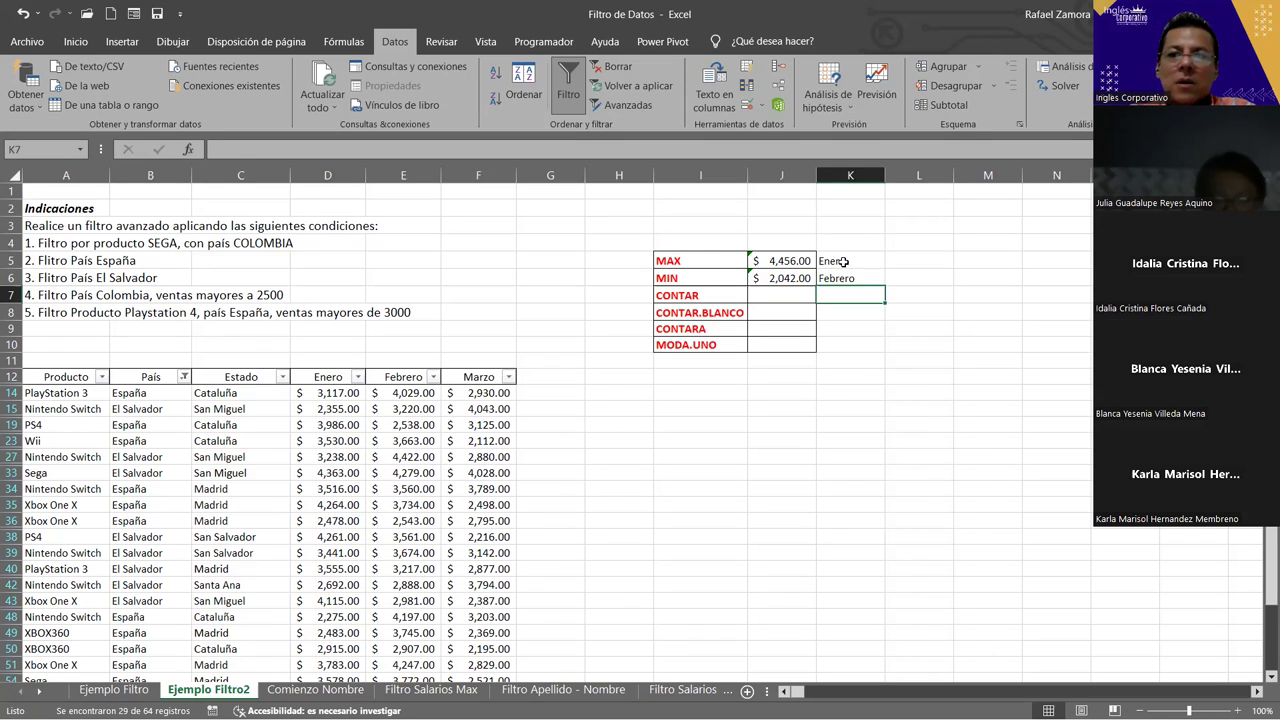
left_click(843, 262)
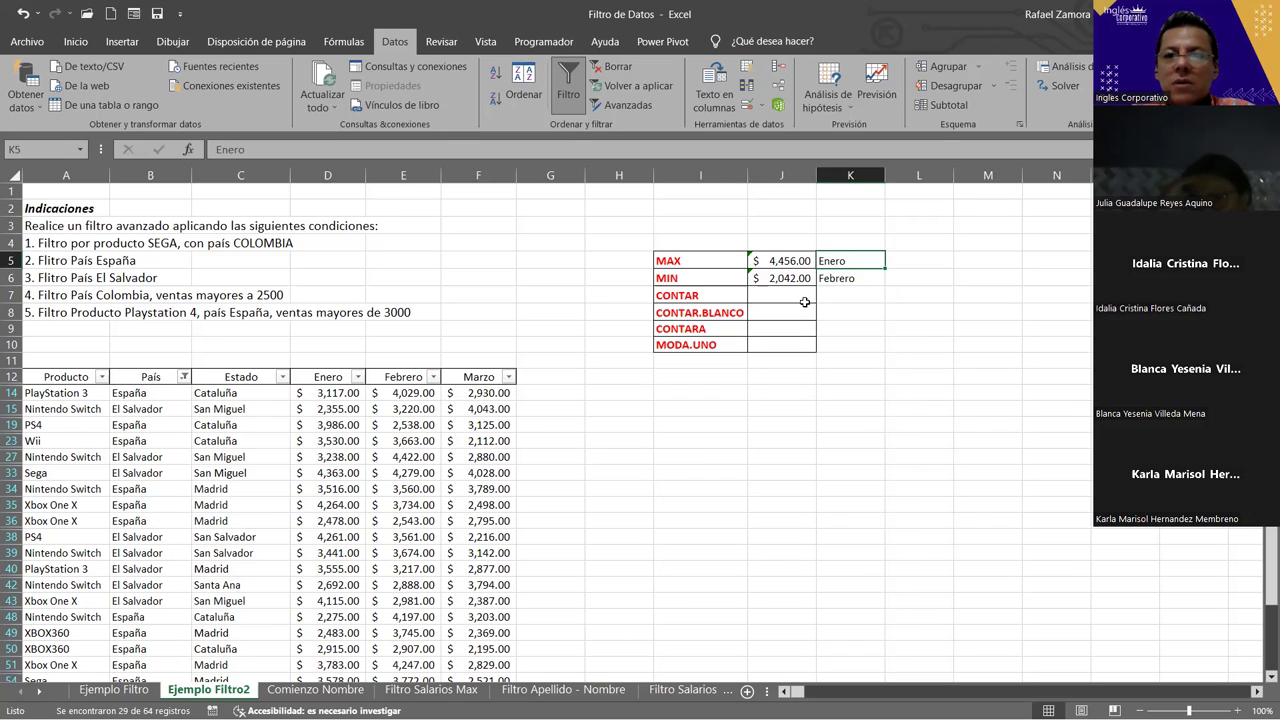
left_click(871, 285)
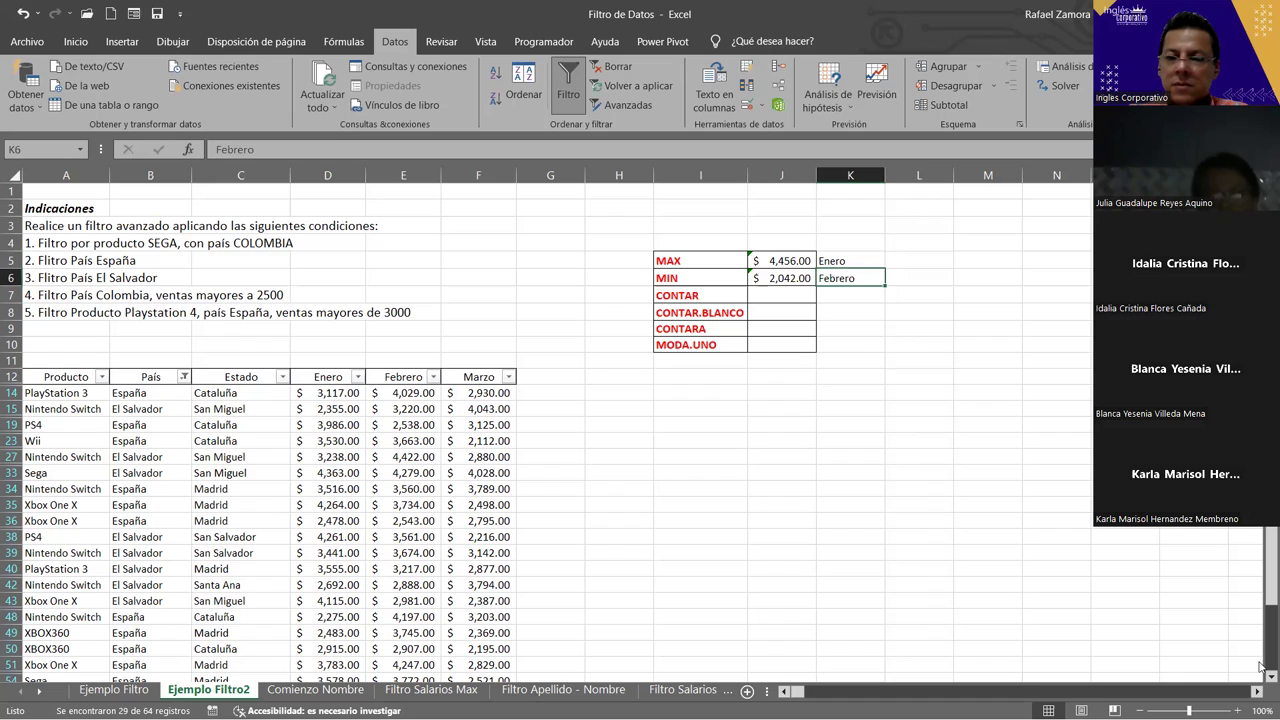
left_click(919, 409)
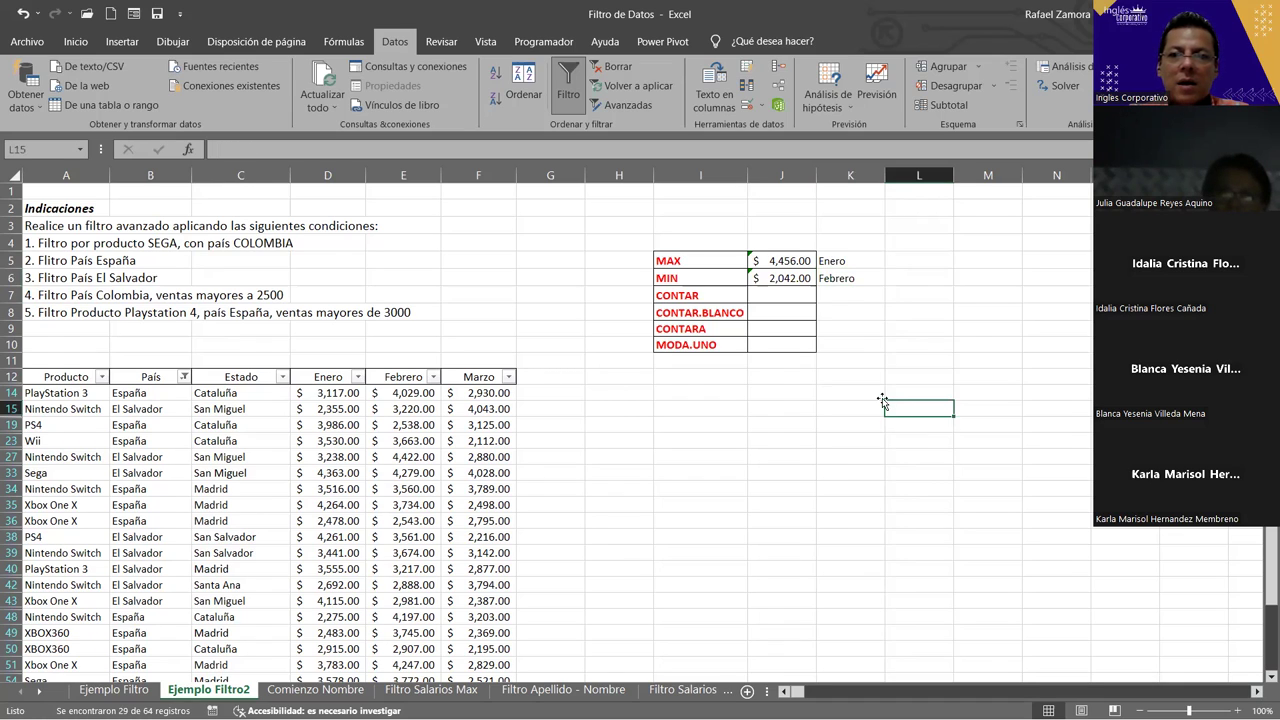
left_click_drag(764, 295, 778, 344)
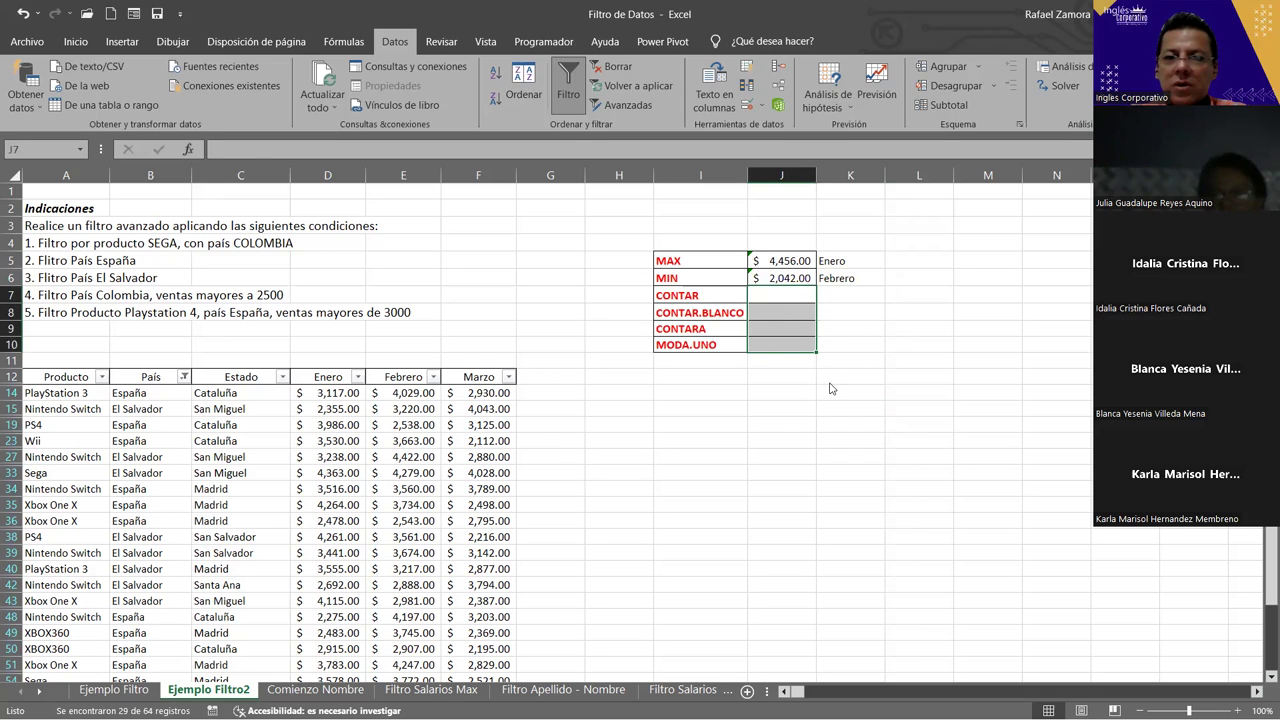
- Make columns O through R narrower
left_click(767, 405)
left_click(1258, 691)
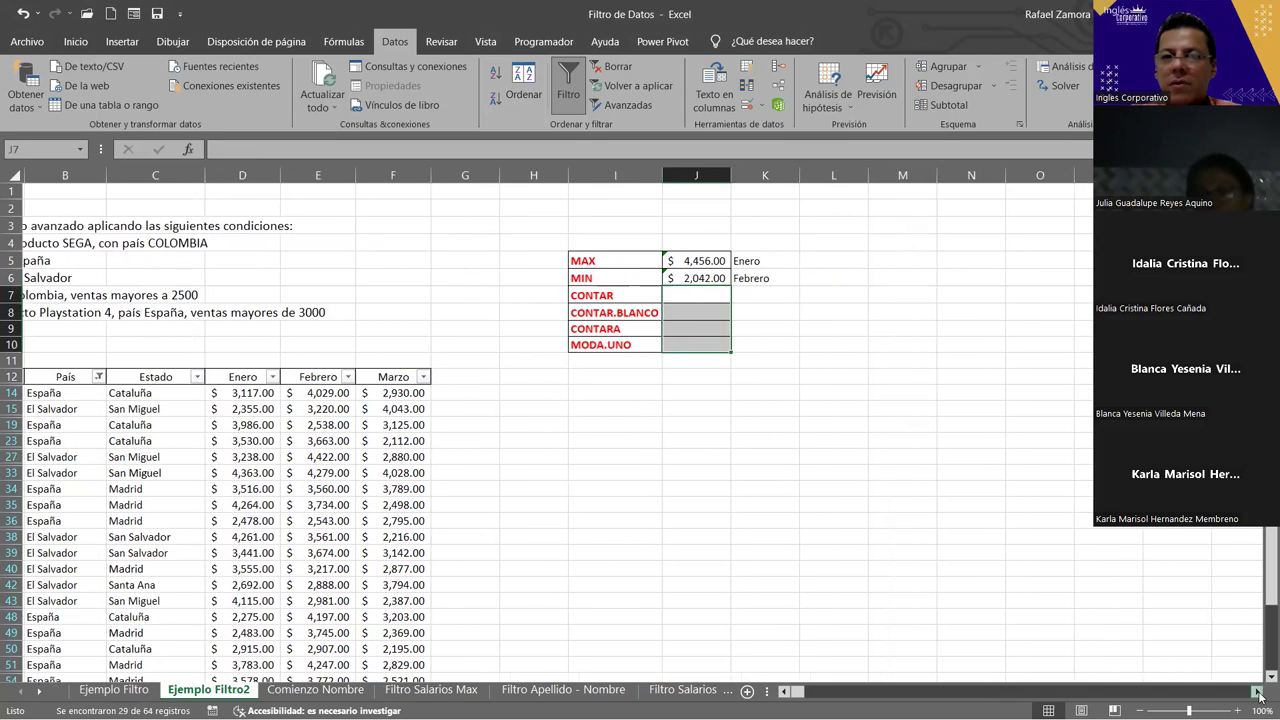
left_click_drag(631, 175, 814, 180)
left_click_drag(736, 176, 716, 177)
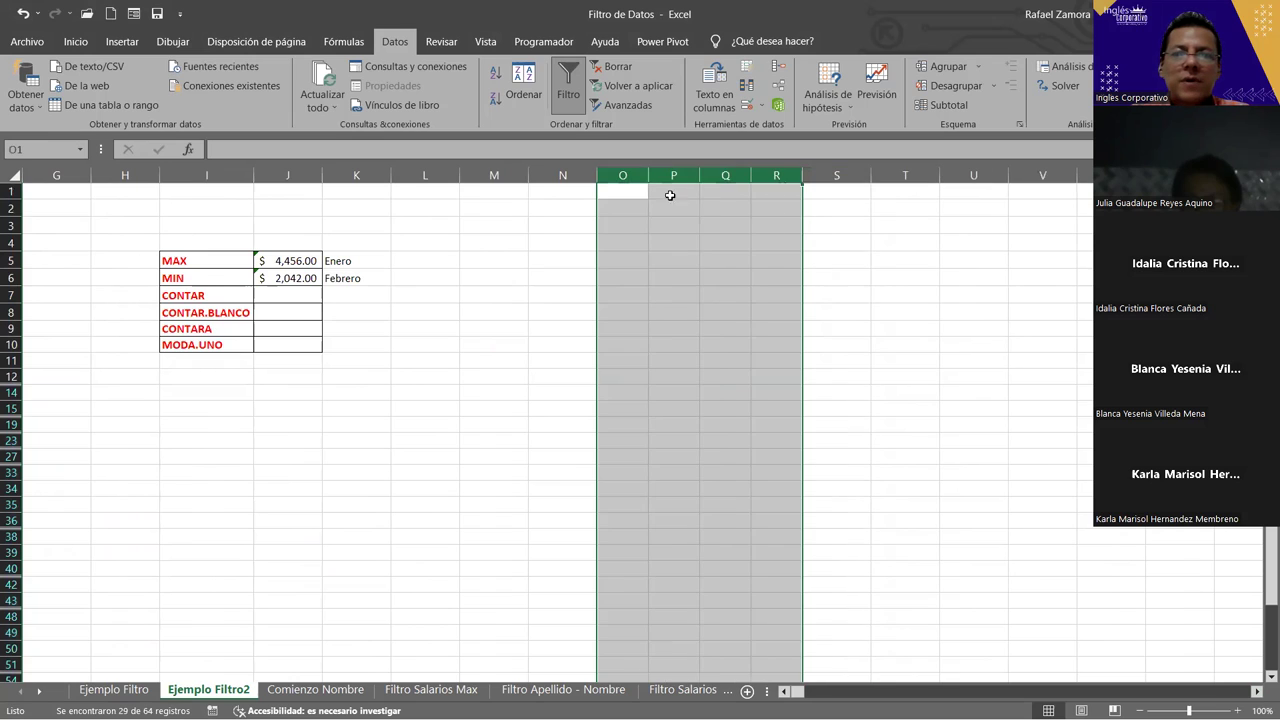
- Give the block O3:R12 all borders and centred contents
left_click(620, 229)
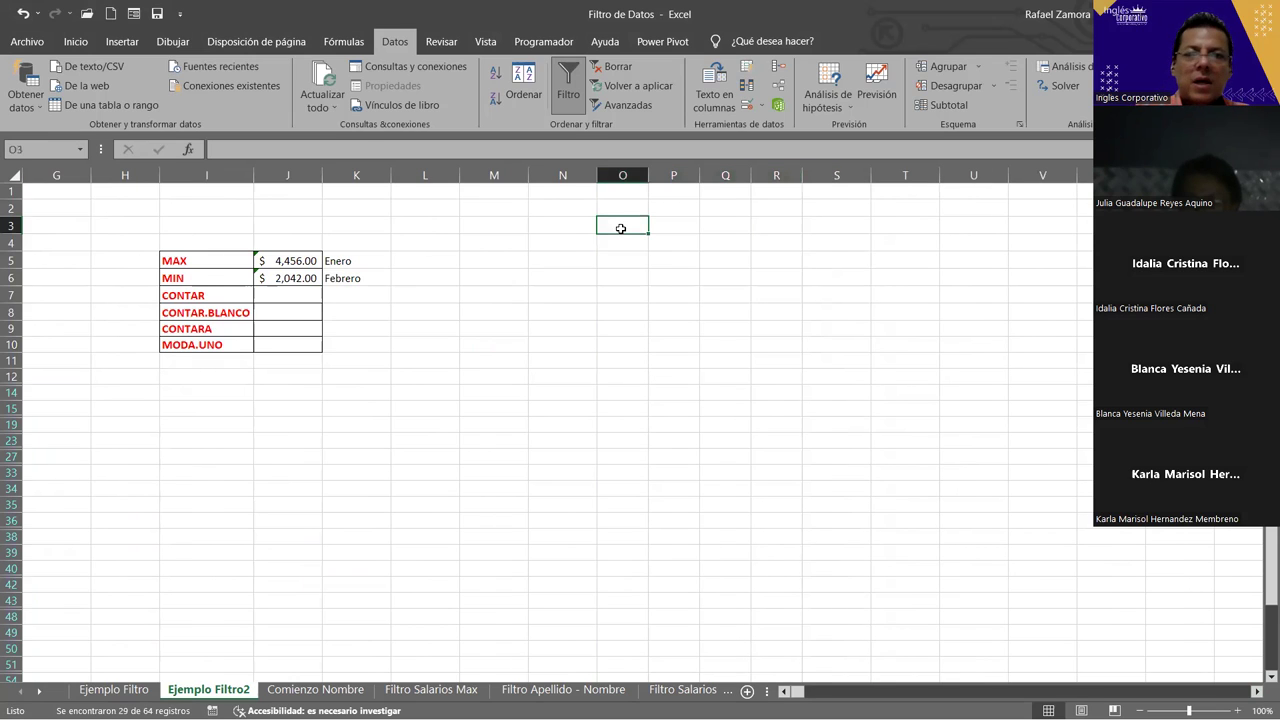
left_click_drag(620, 229, 726, 331)
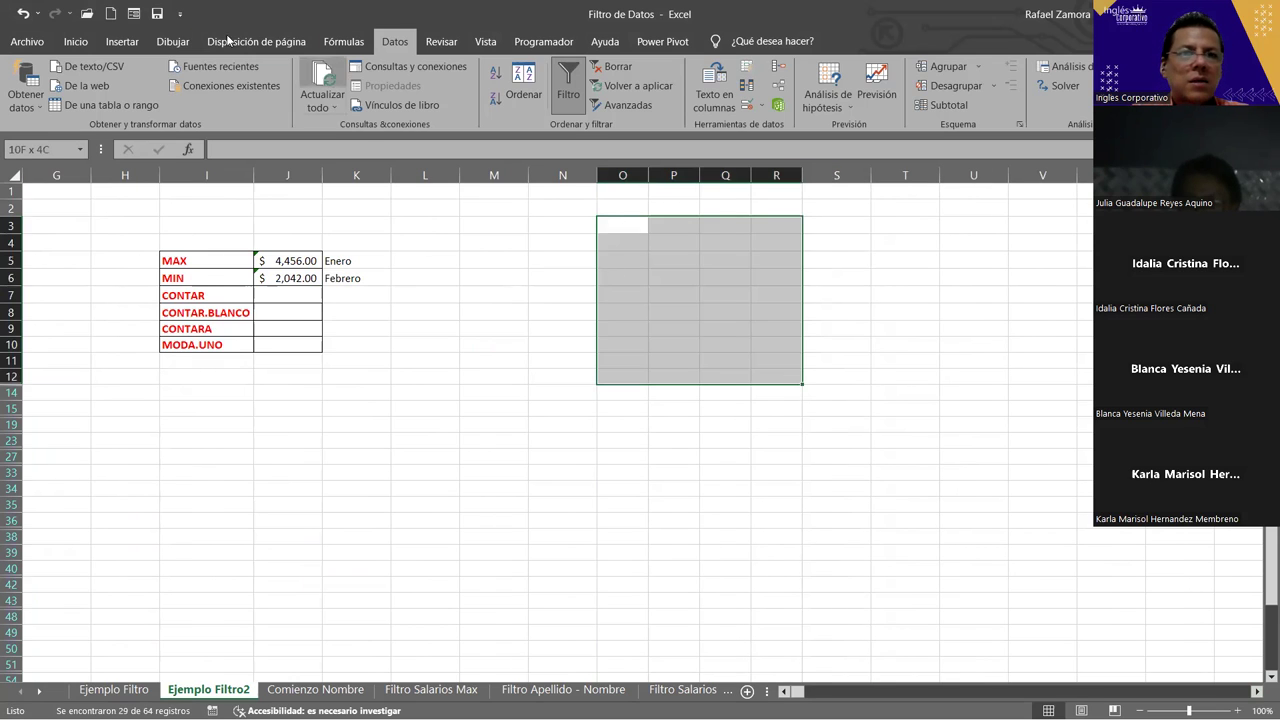
left_click(75, 41)
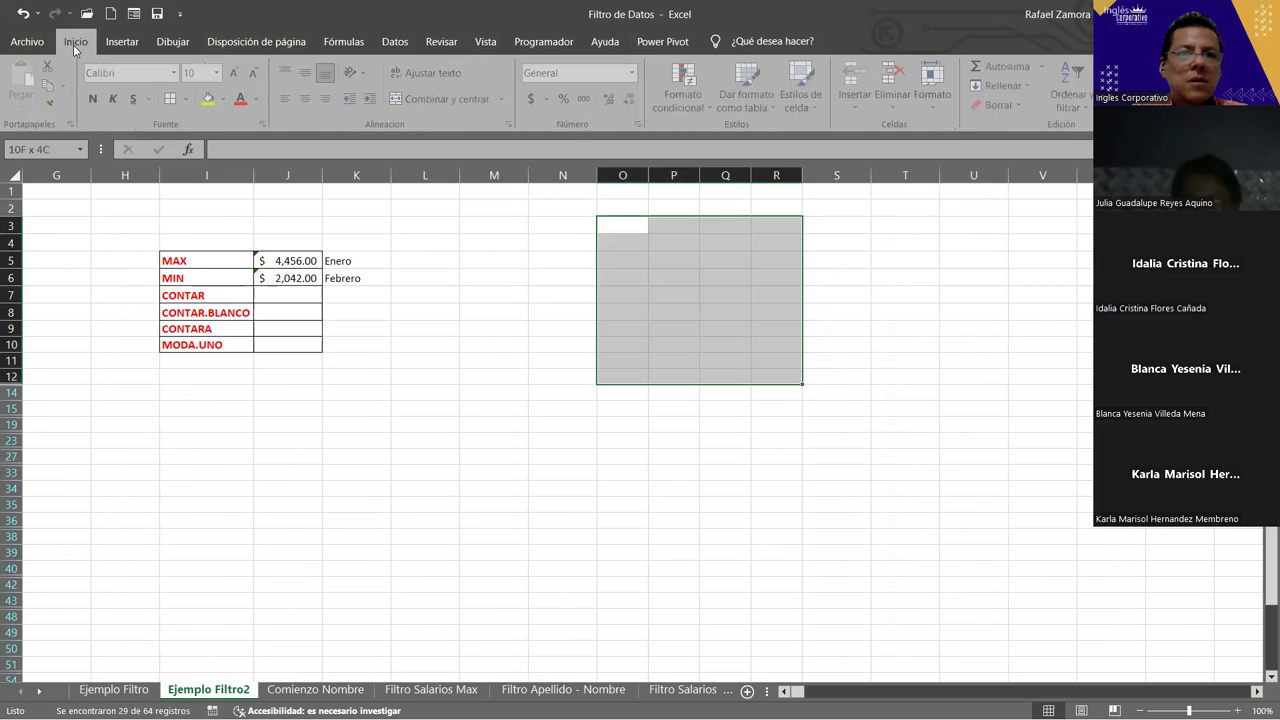
left_click(172, 98)
left_click(305, 97)
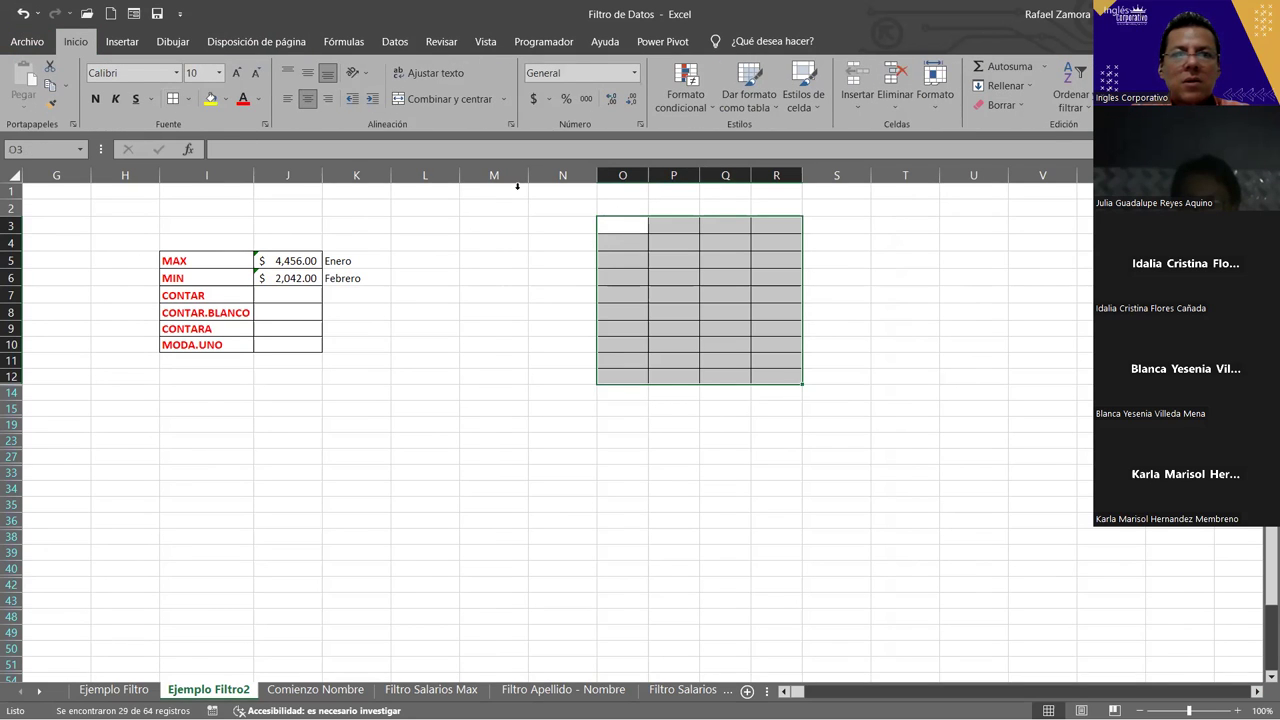
left_click(627, 228)
- Enter =ALEATORIO.ENTRE(100,150) in cell O3
type("=")
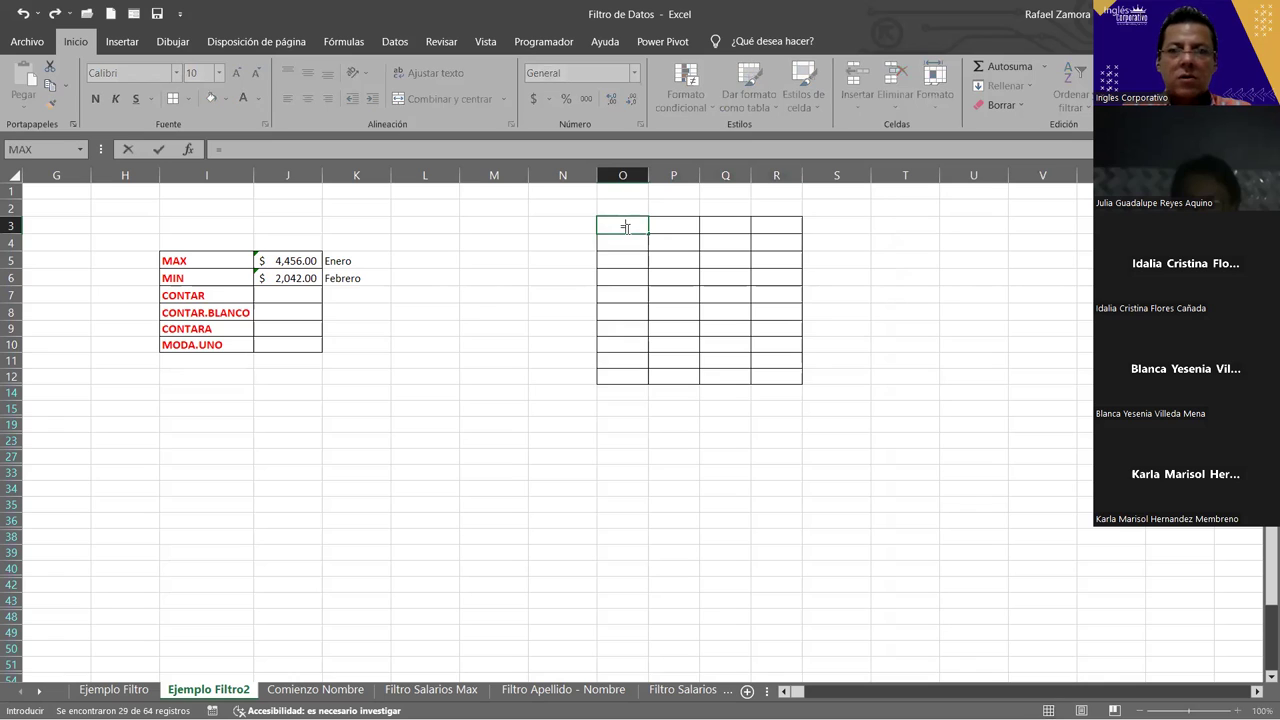
type("ale")
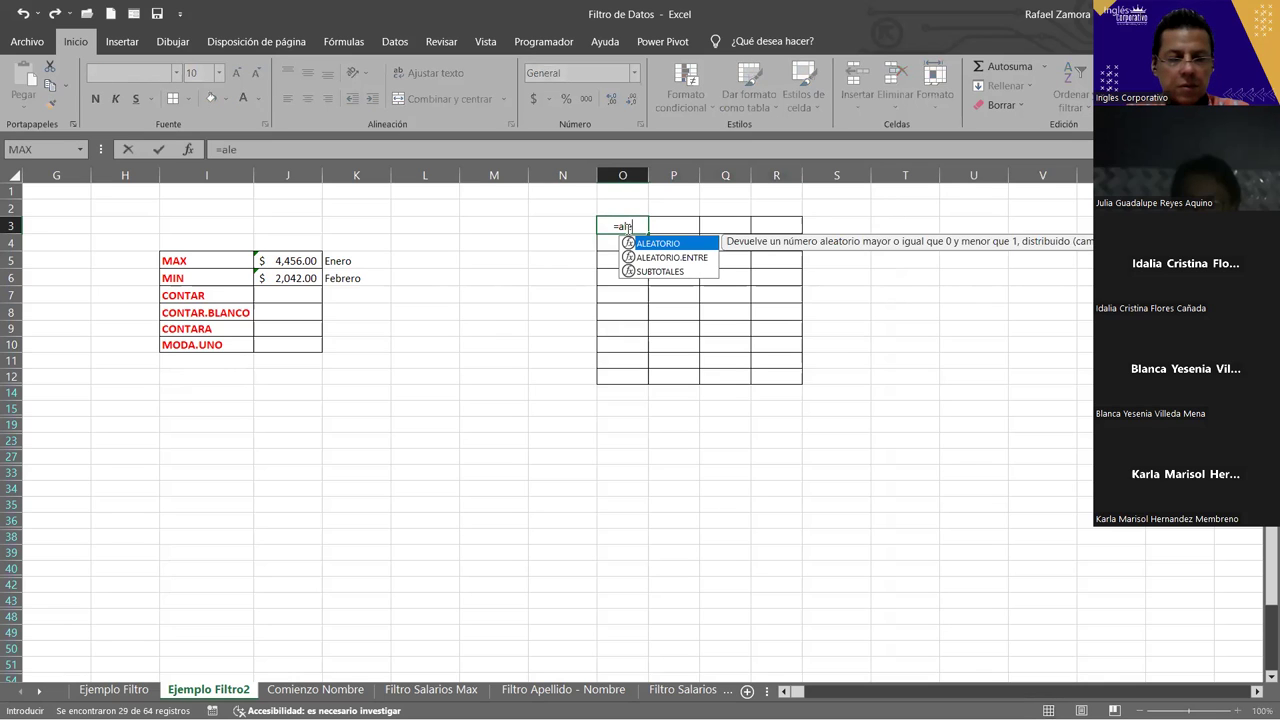
key("Down")
key("Tab")
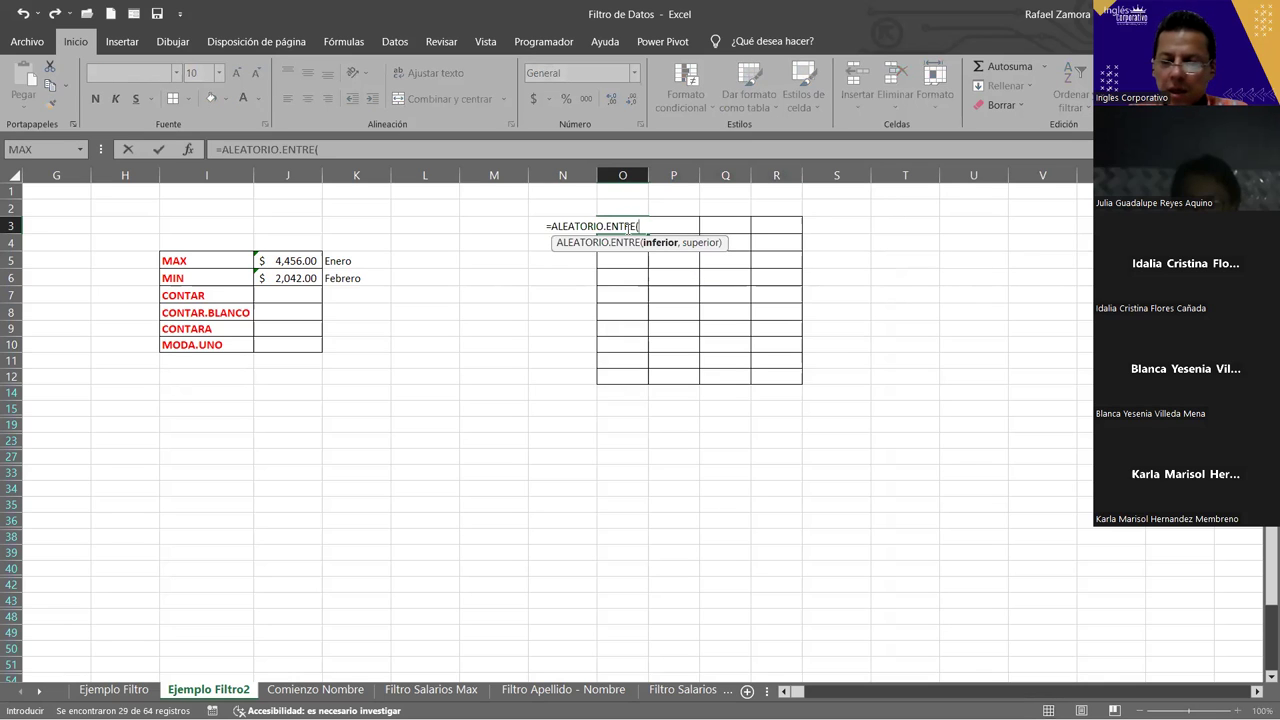
type("100,")
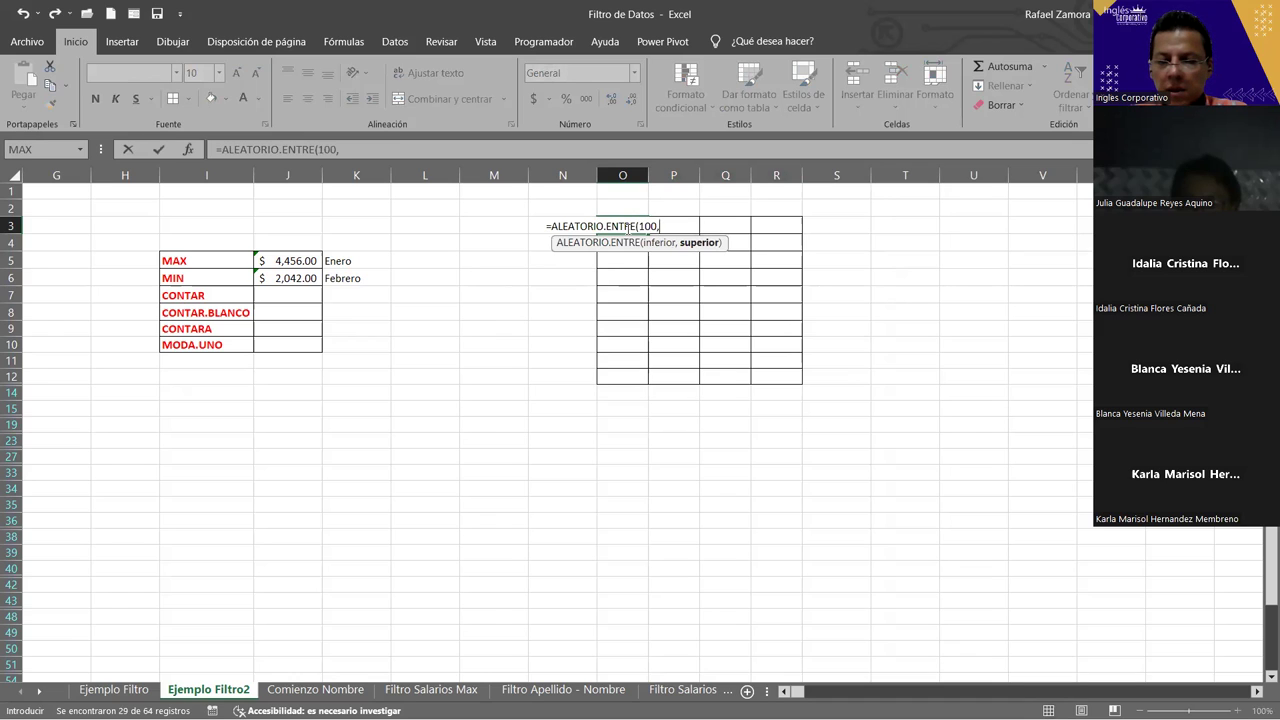
type("150")
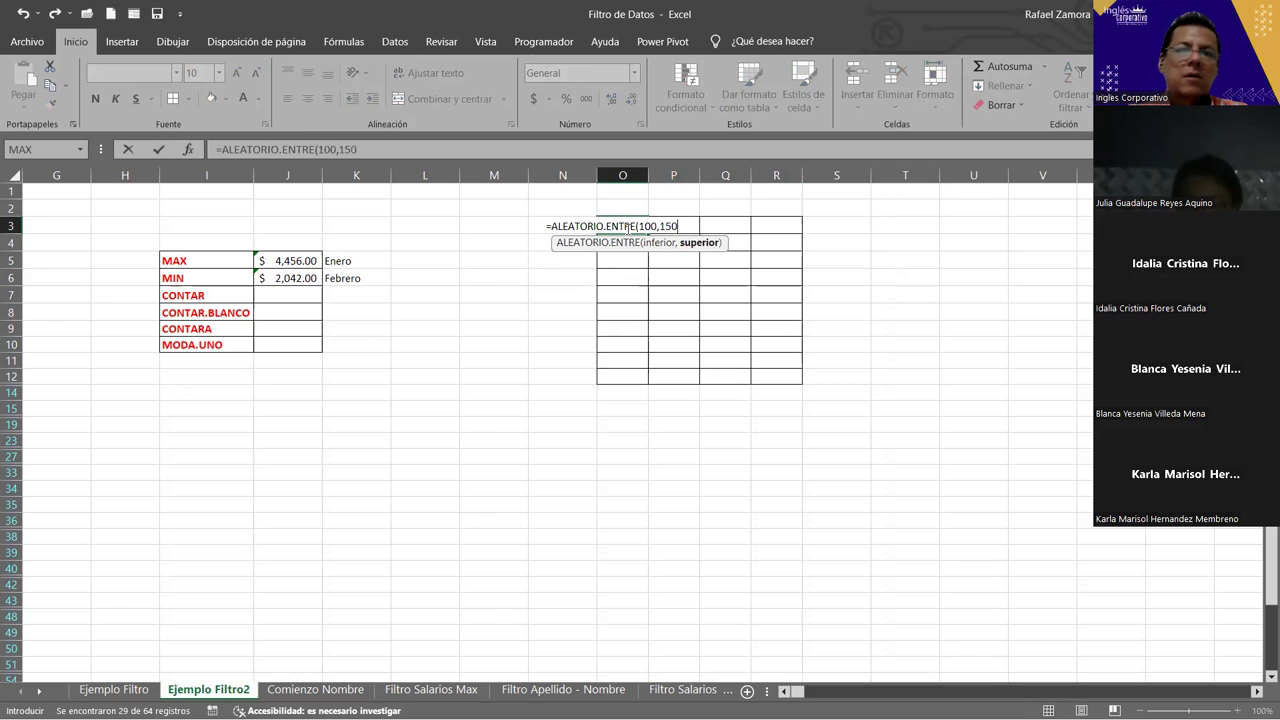
key("ctrl+Return")
- Fill the random-number formula down to O12 and across to column R
left_click_drag(650, 234, 651, 385)
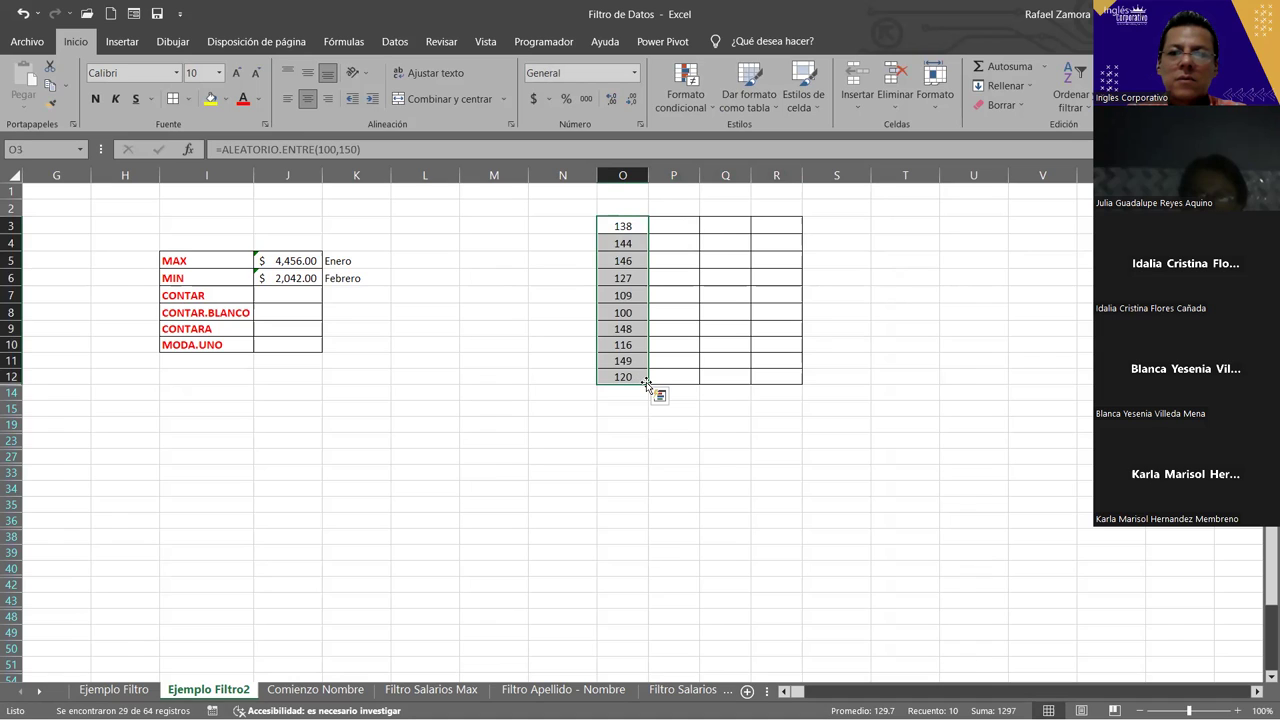
mouse_move(650, 386)
left_mouse_down()
mouse_move(617, 380)
mouse_move(650, 386)
left_mouse_up()
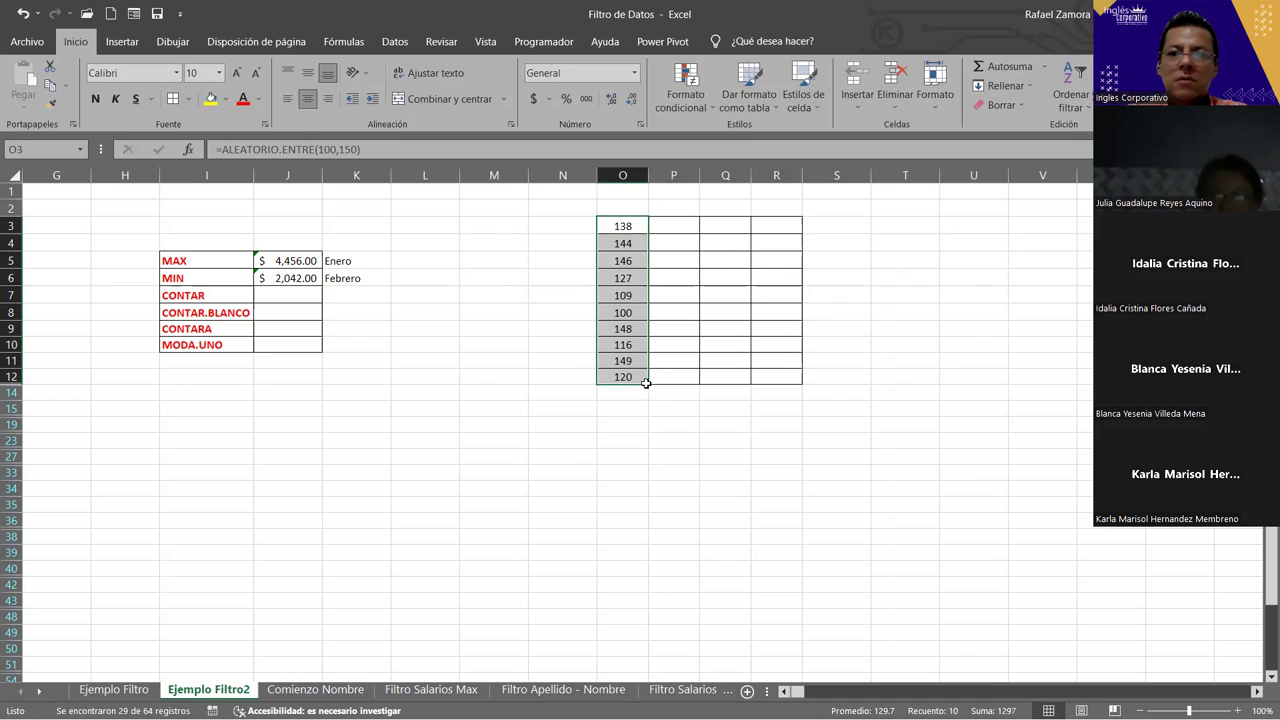
key("Down")
mouse_move(632, 226)
left_mouse_down()
mouse_move(645, 380)
mouse_move(821, 375)
left_mouse_up()
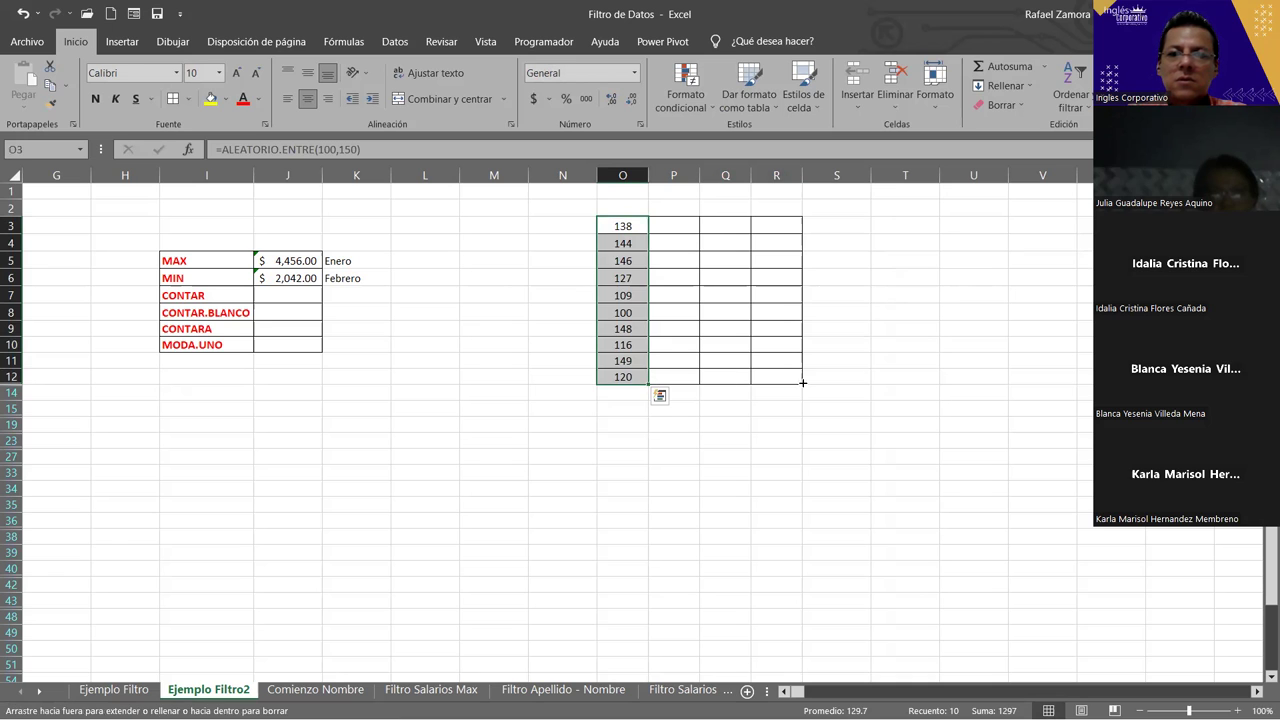
left_click(824, 482)
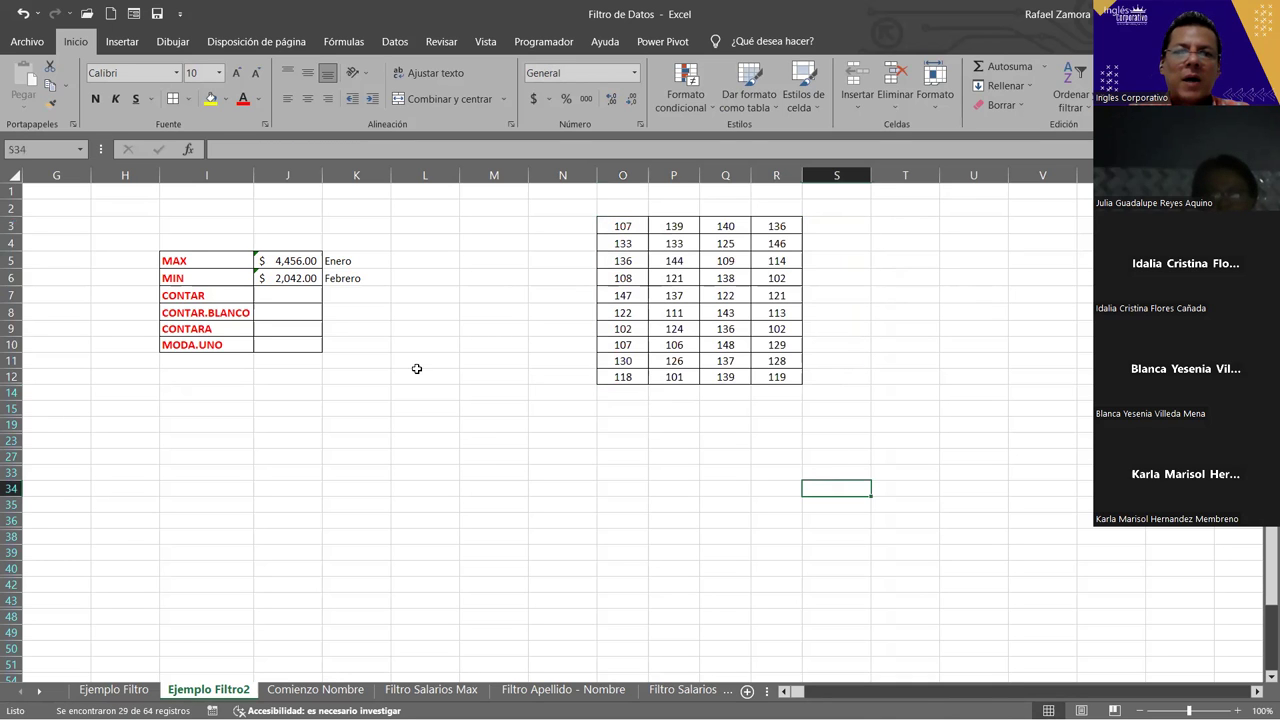
scroll(399, 388, "up", 2, "ctrl")
- Delete the empty column M so the number grid shifts to N3:Q12
scroll(399, 388, "up", 1)
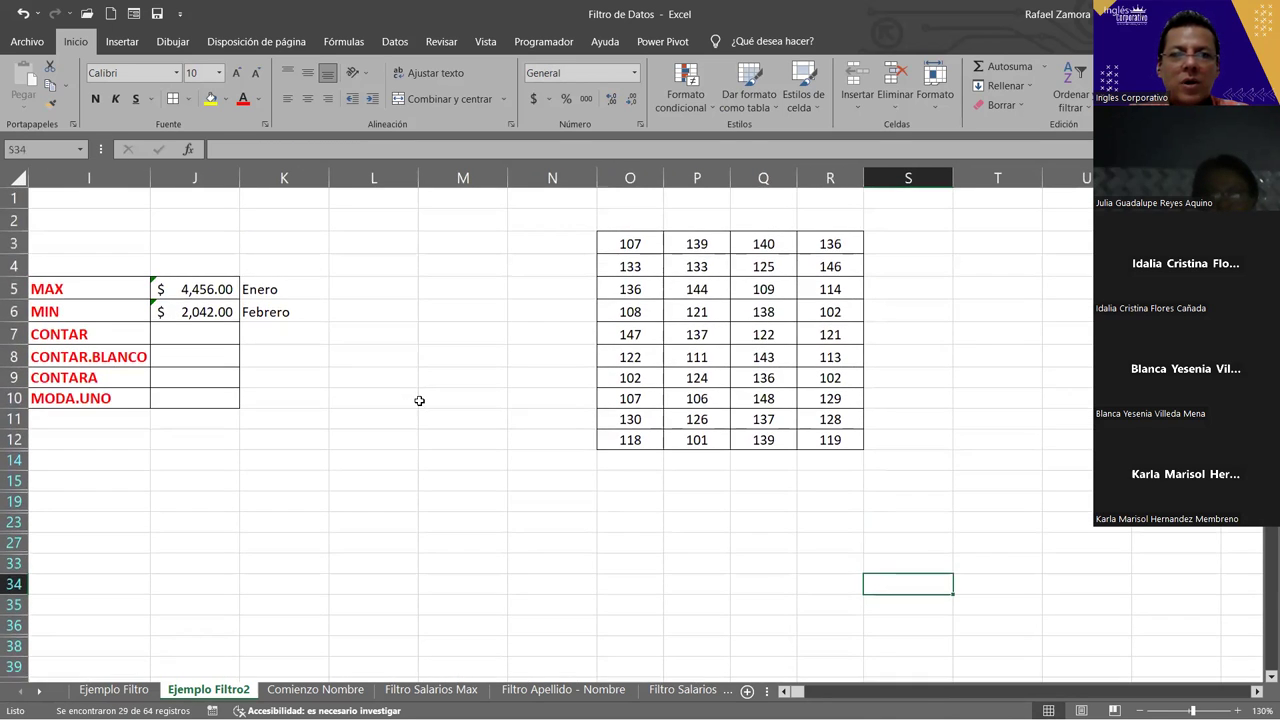
left_click(472, 177)
key("ctrl+minus")
left_click(309, 455)
key("Left")
key("Left")
key("Left")
key("Left")
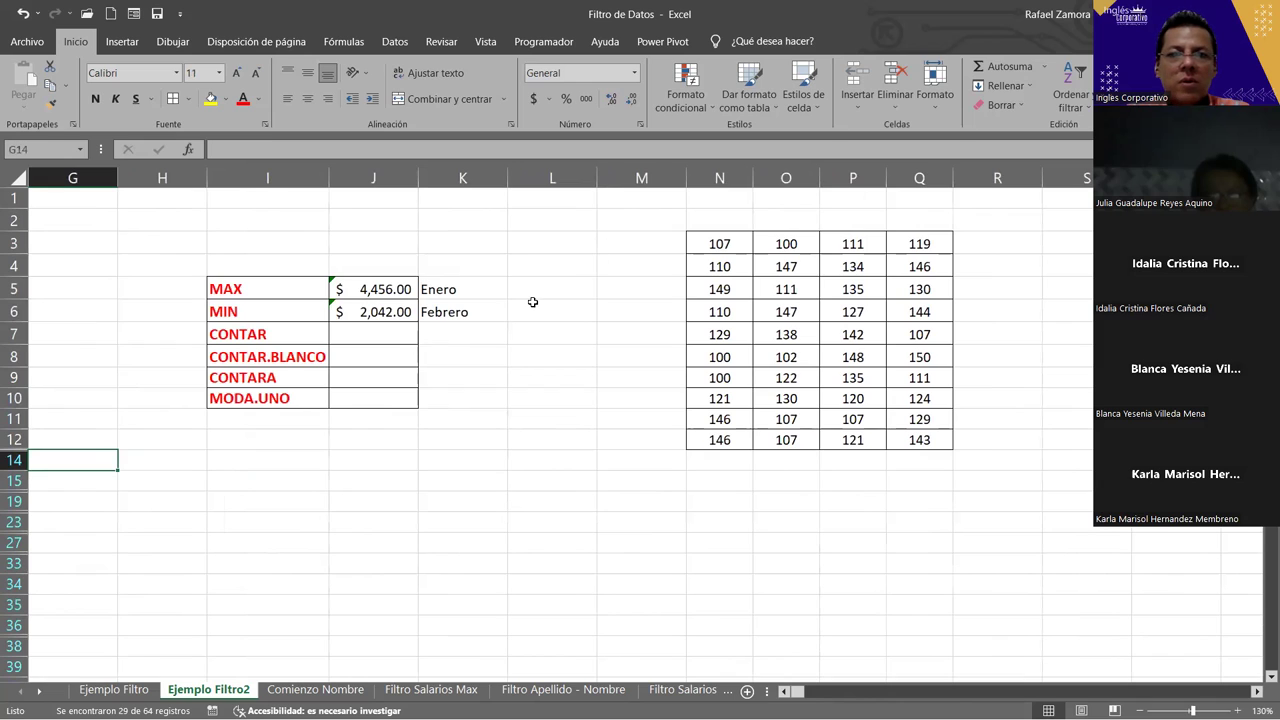
- Enter =MAX(N3:Q12) in L5, returning 149 as the grid's largest value
left_click(555, 287)
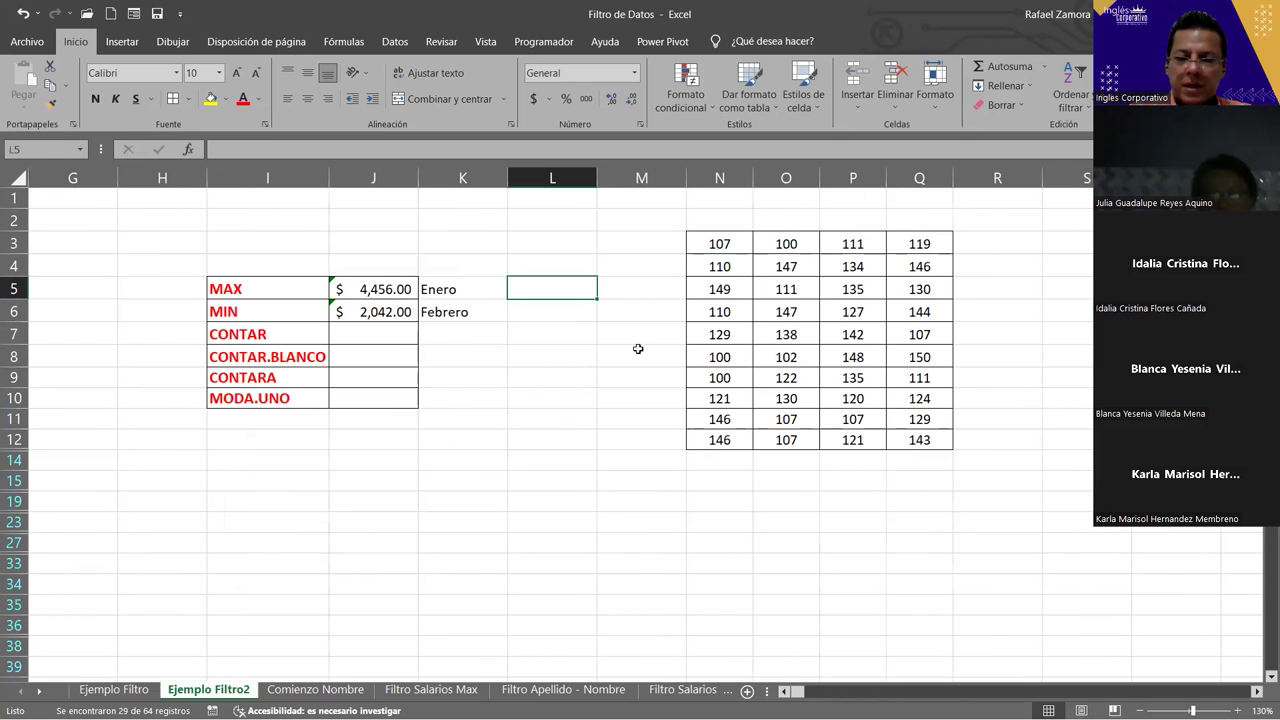
type("'")
type("=")
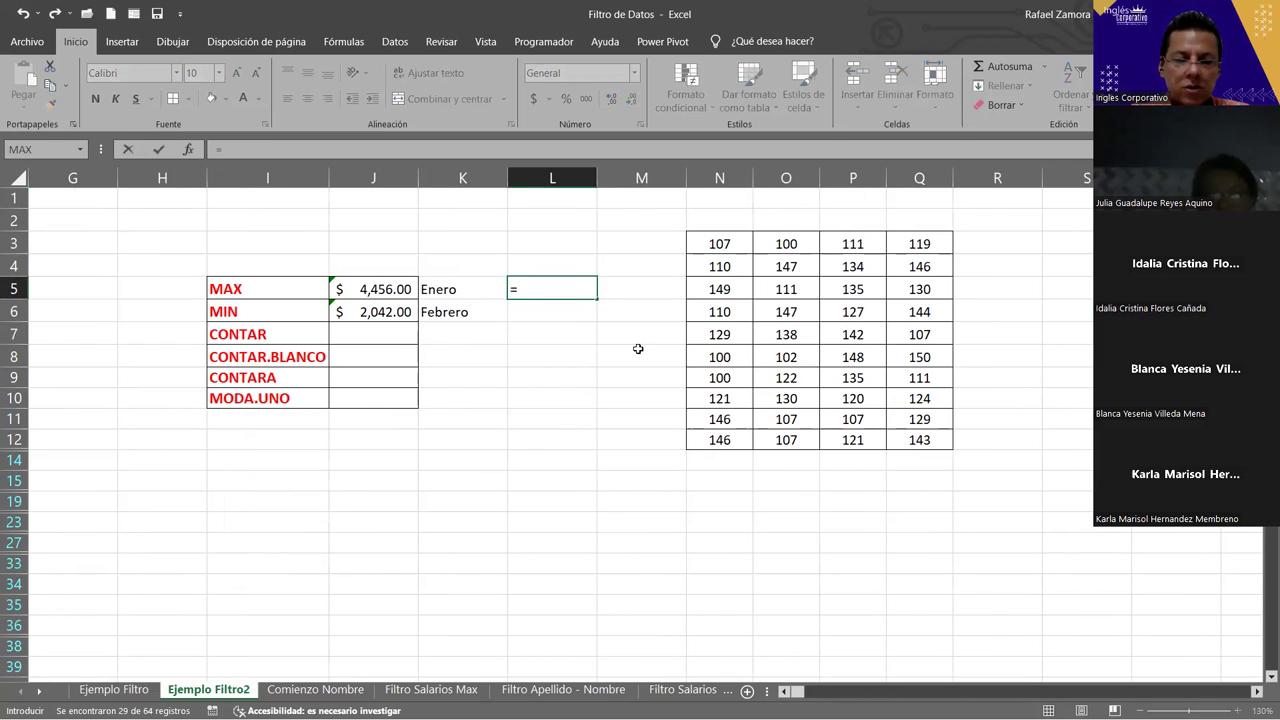
type("max(")
left_click(719, 244)
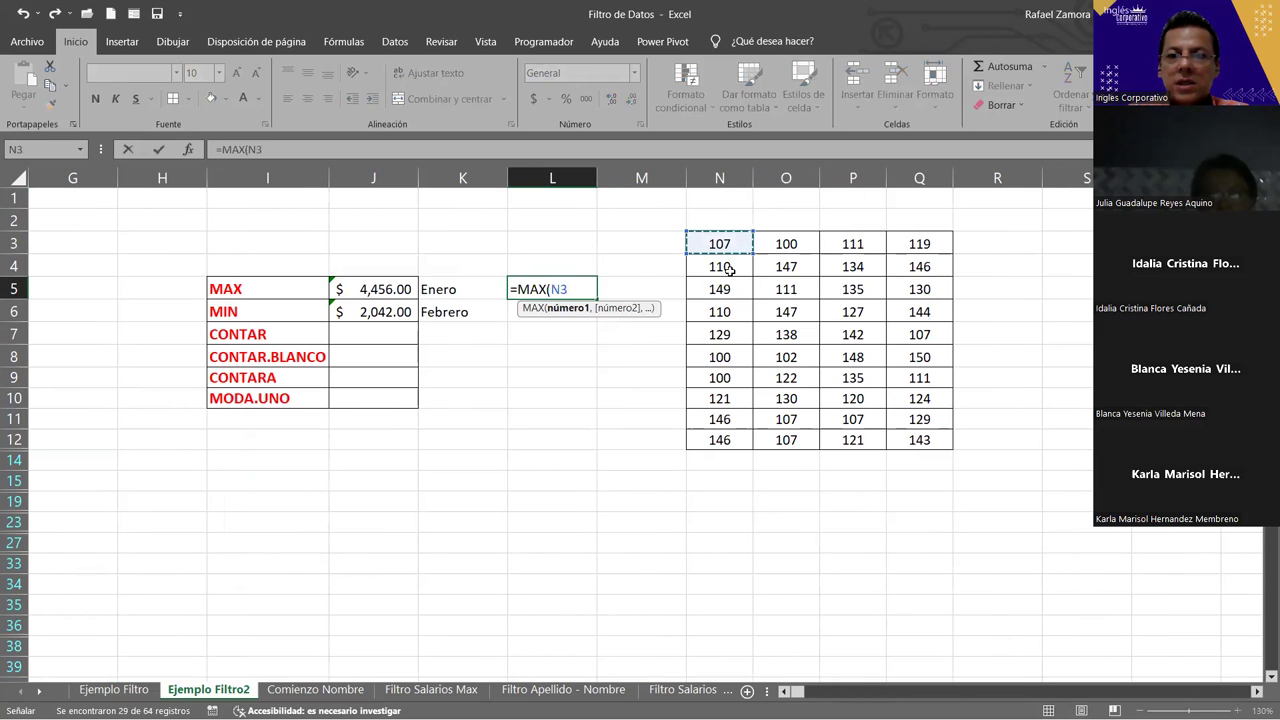
left_click(907, 432, "shift")
type(")")
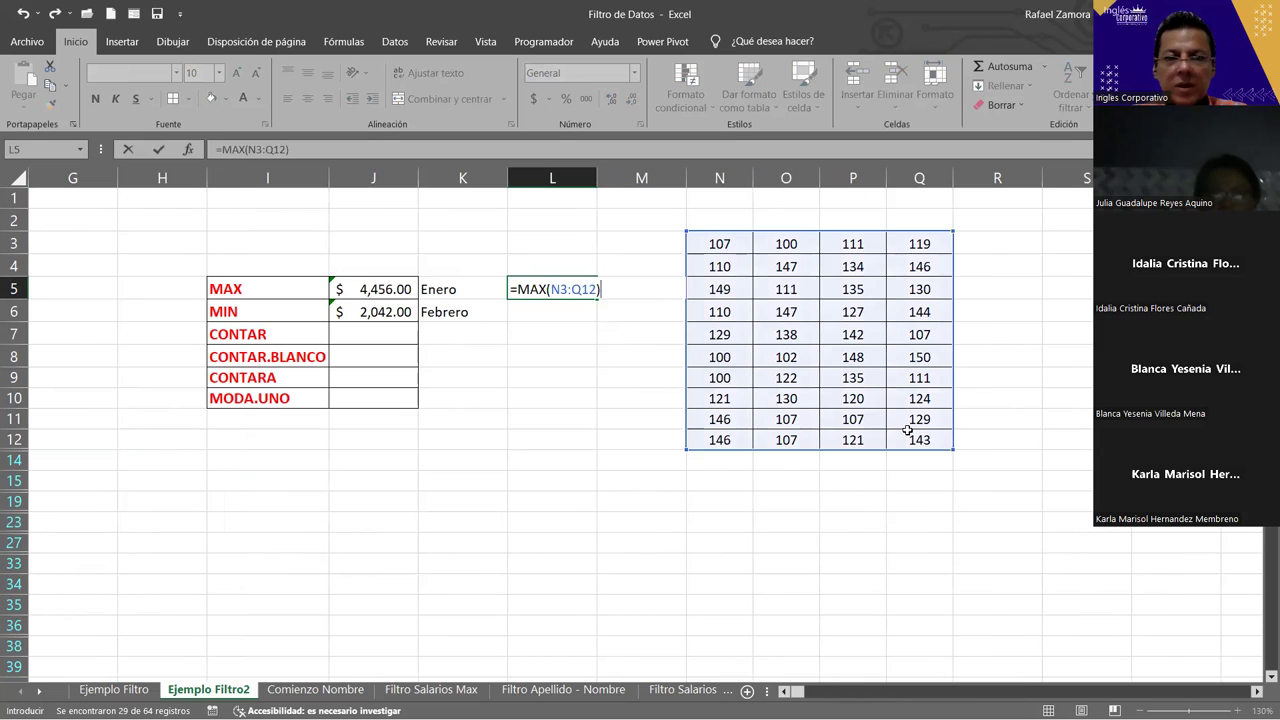
key("Return")
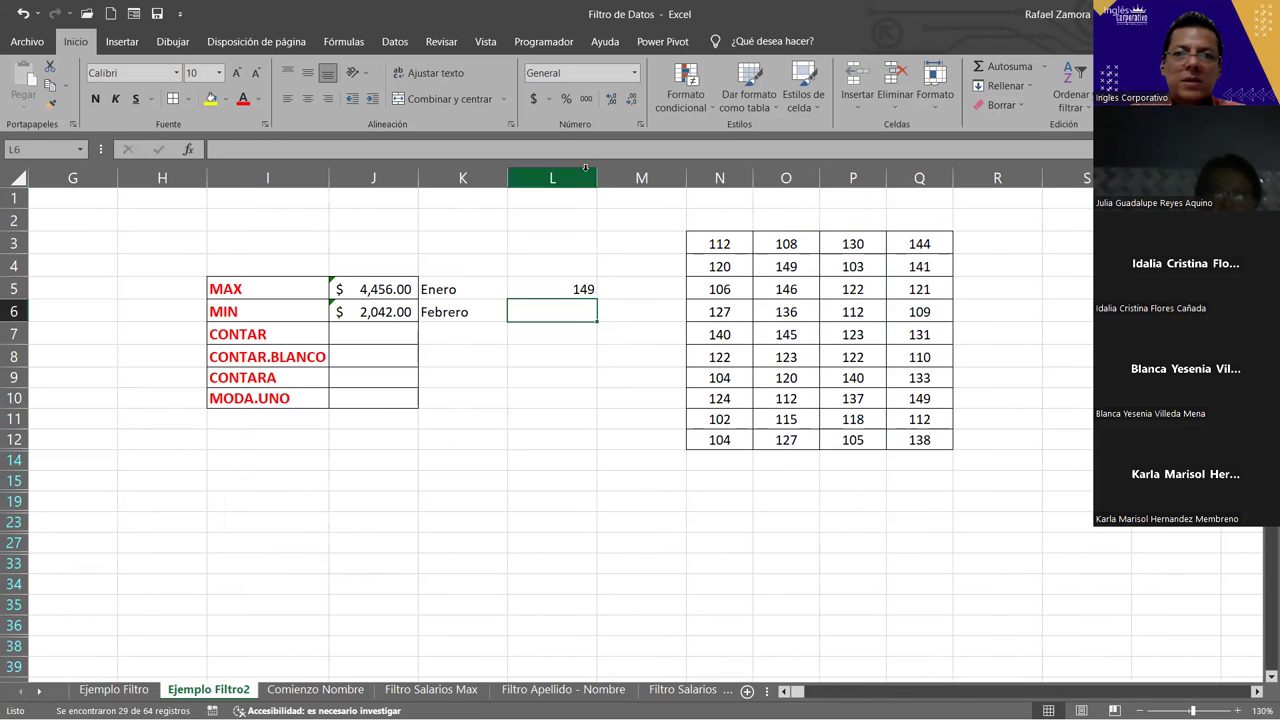
left_click(585, 170)
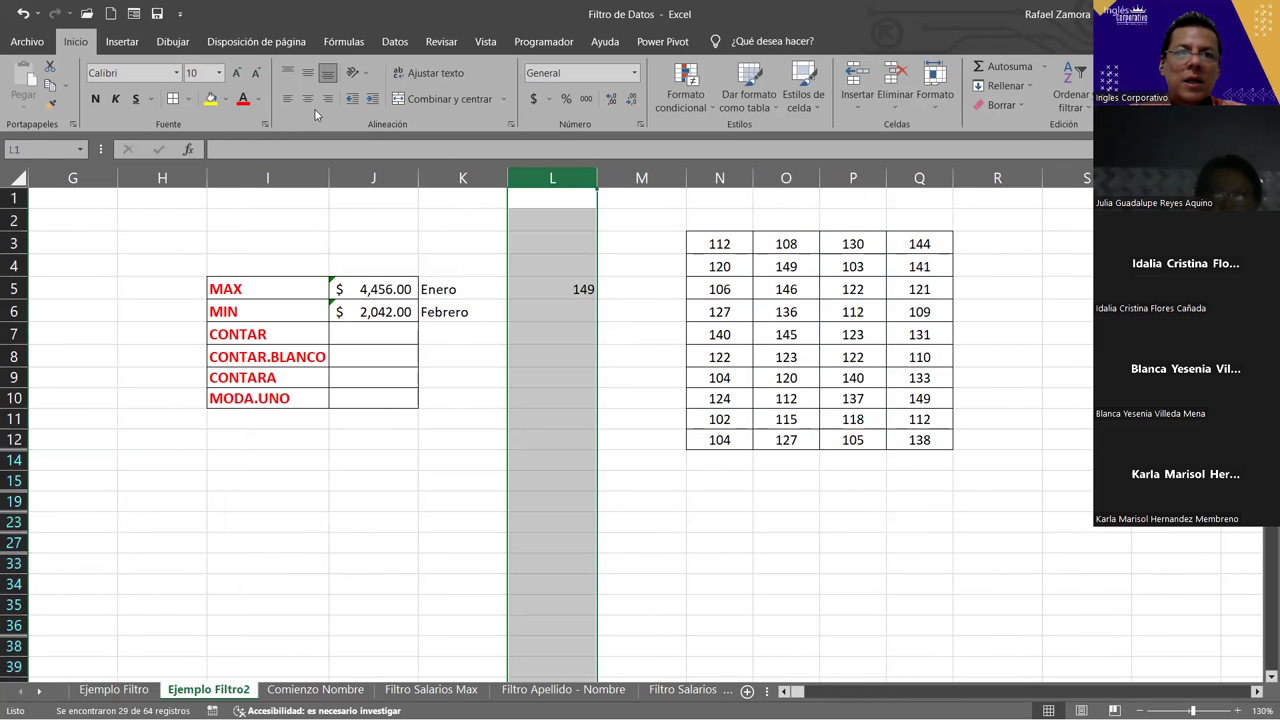
- Centre column L and enter =MIN(N3:Q12) in L6, returning 101
left_click(307, 98)
left_click(563, 313)
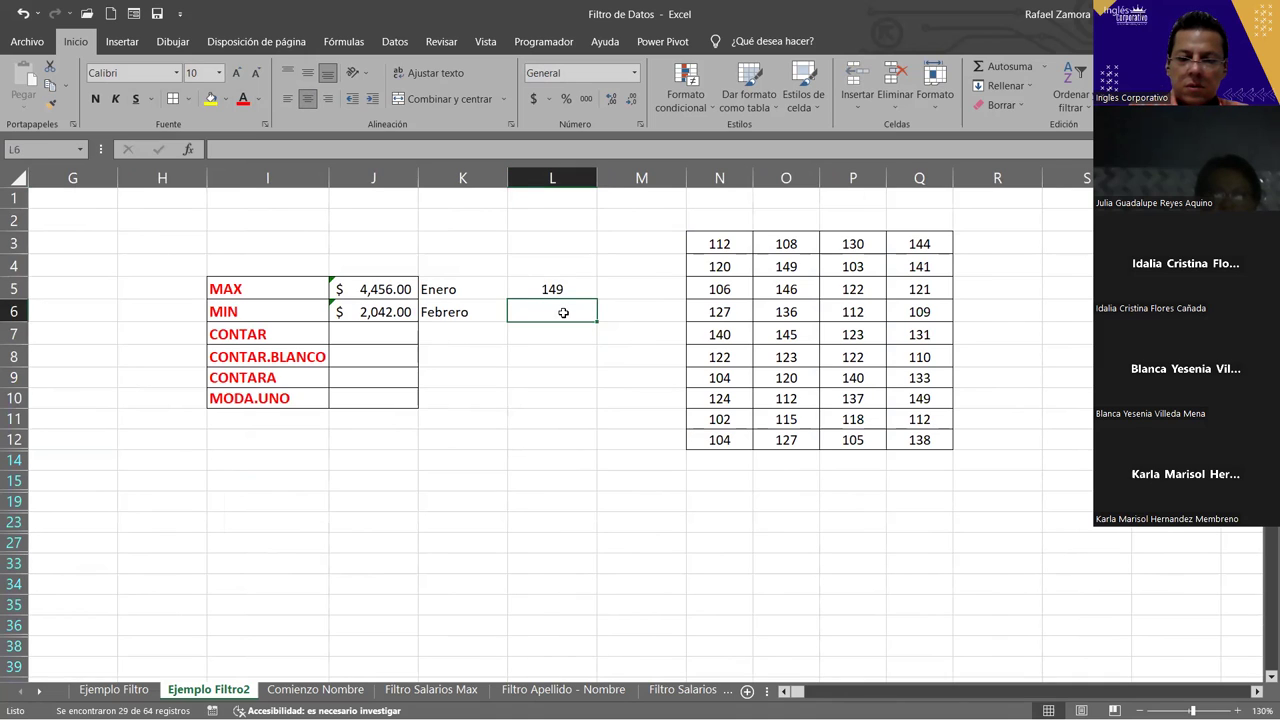
type("=")
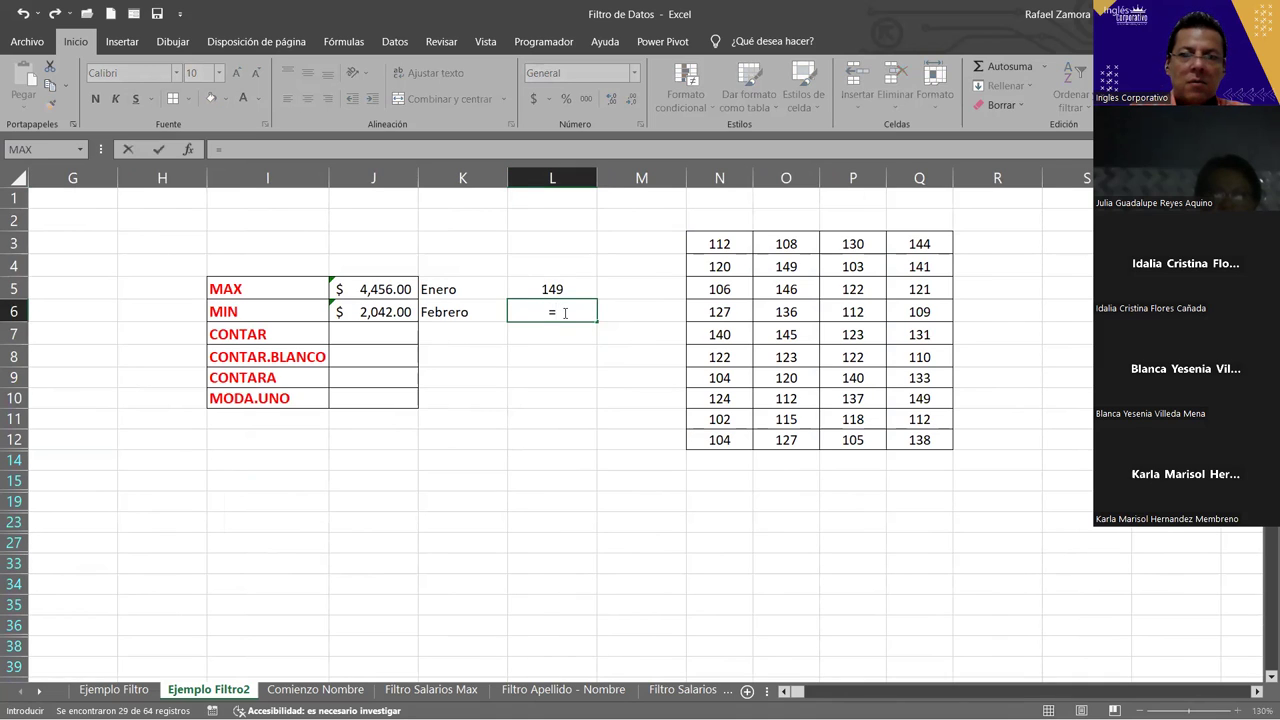
type("MIN(")
left_click_drag(725, 248, 921, 443)
type("(")
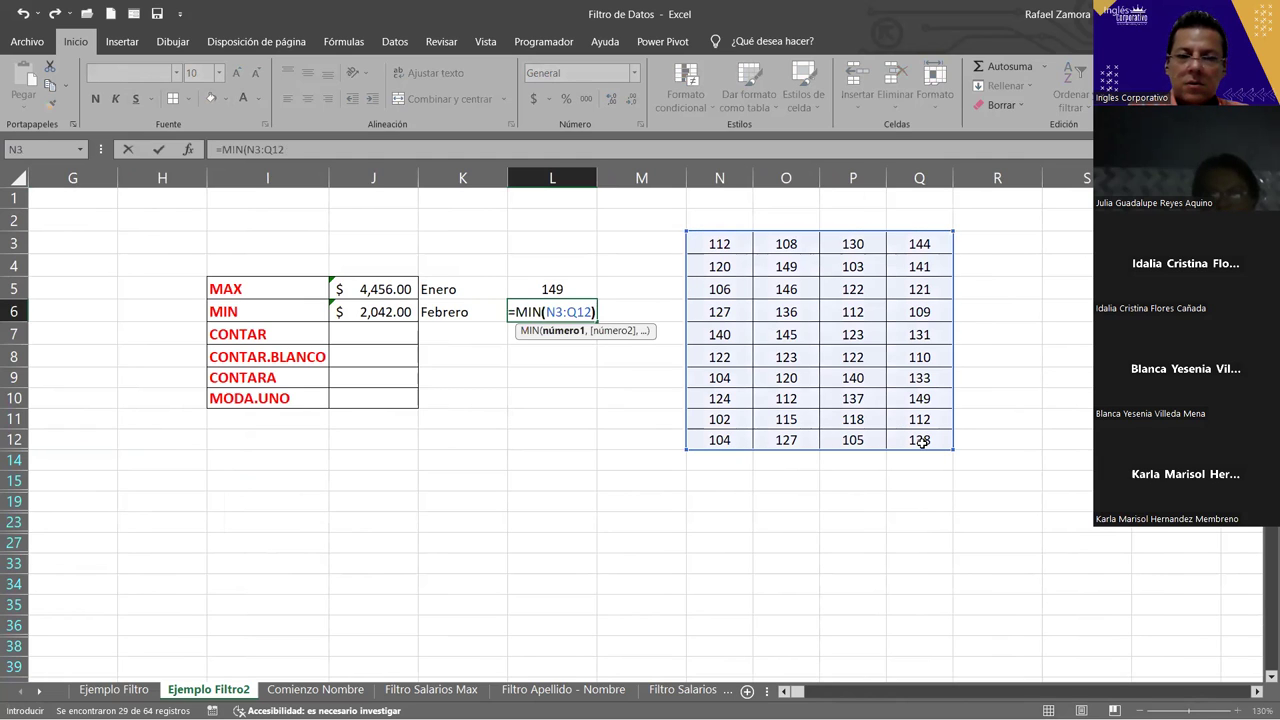
key("Return")
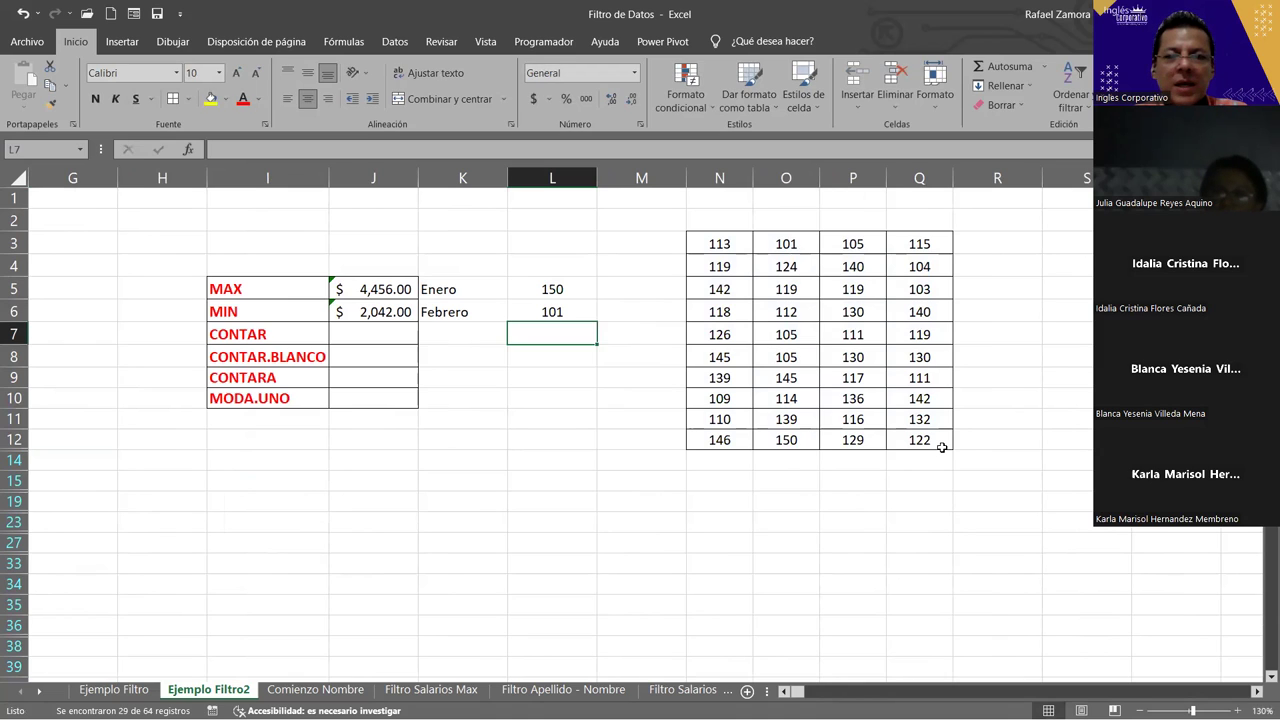
left_click(385, 336)
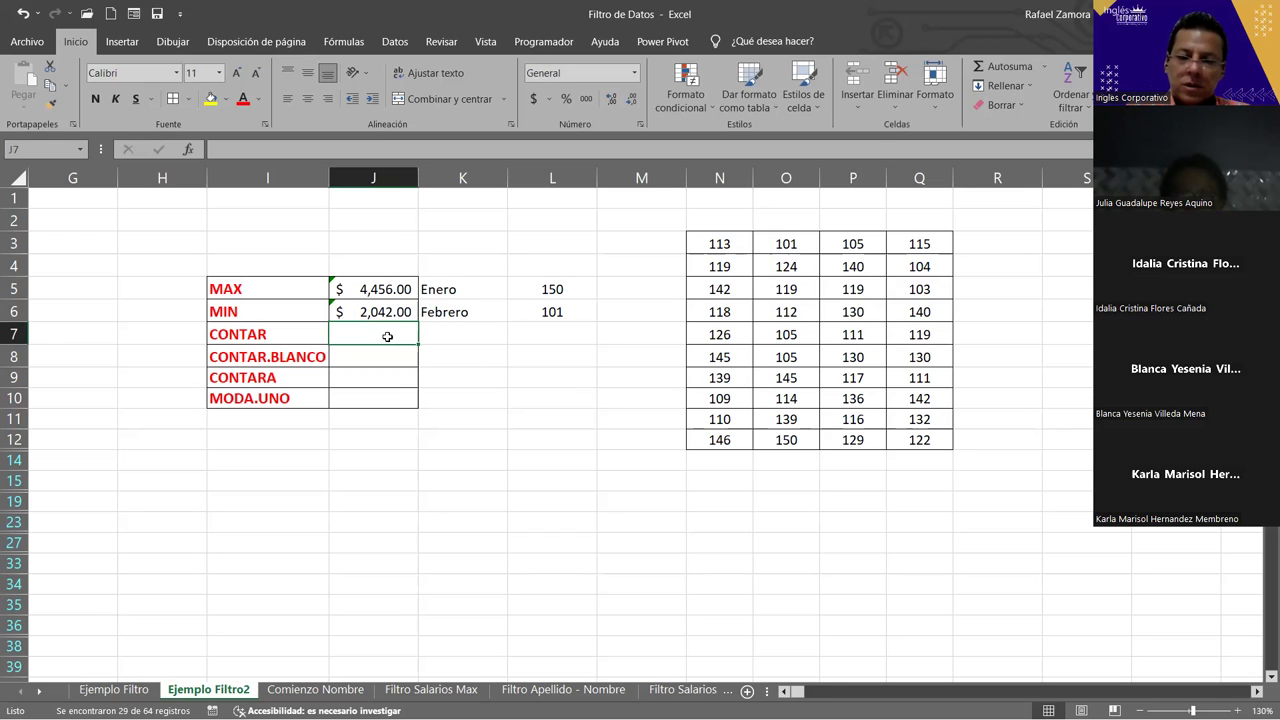
- Enter =CONTAR(N3:Q12) in J7 to count the grid's 40 numbers
type("=")
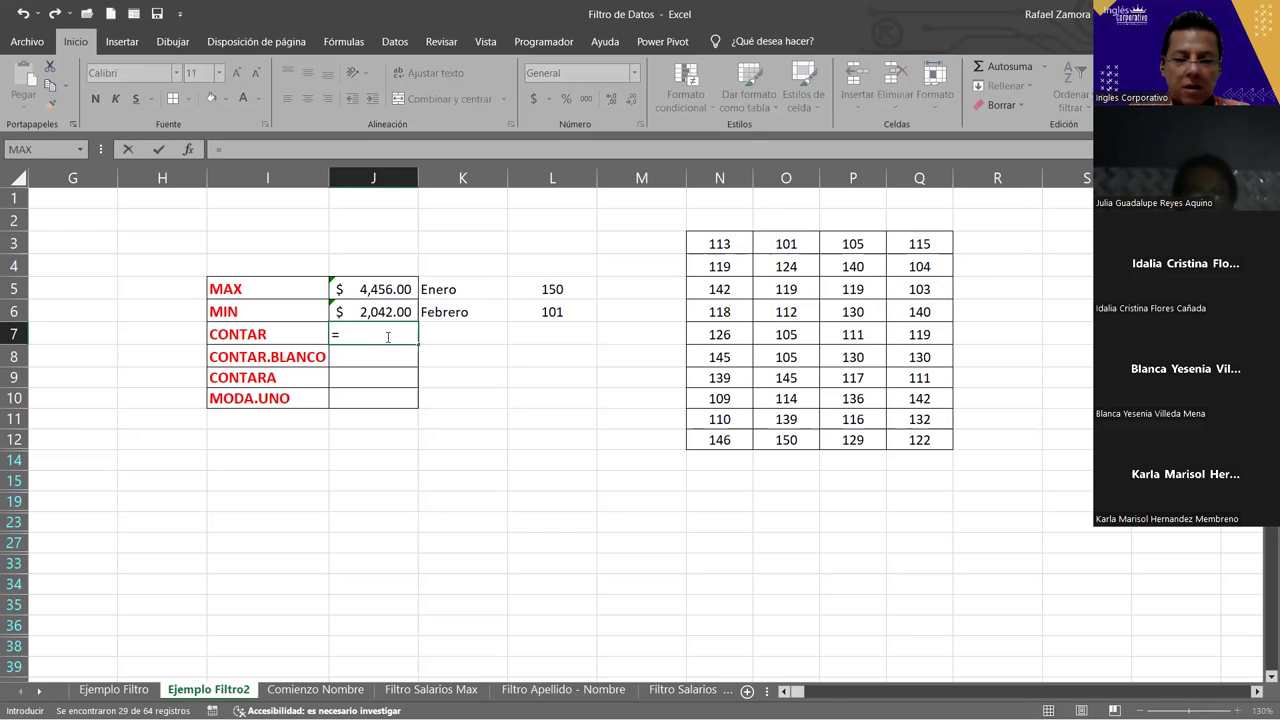
type("contar")
key("Tab")
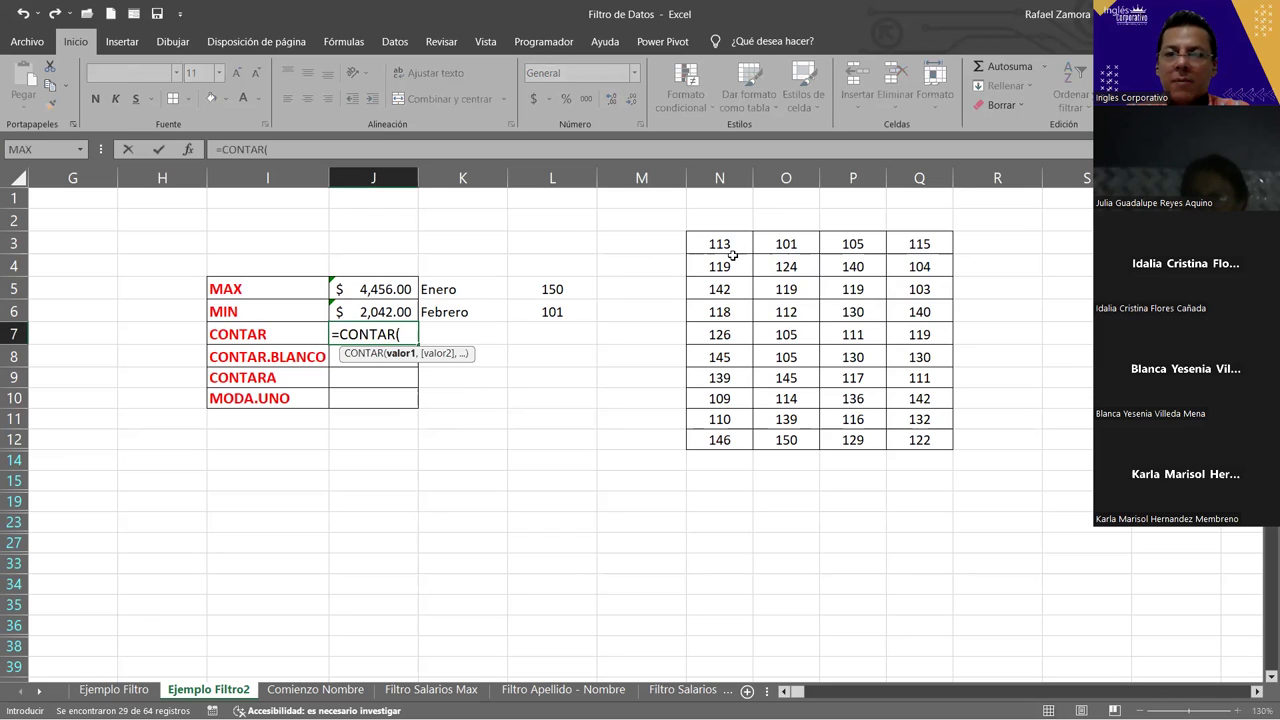
left_click_drag(733, 252, 913, 433)
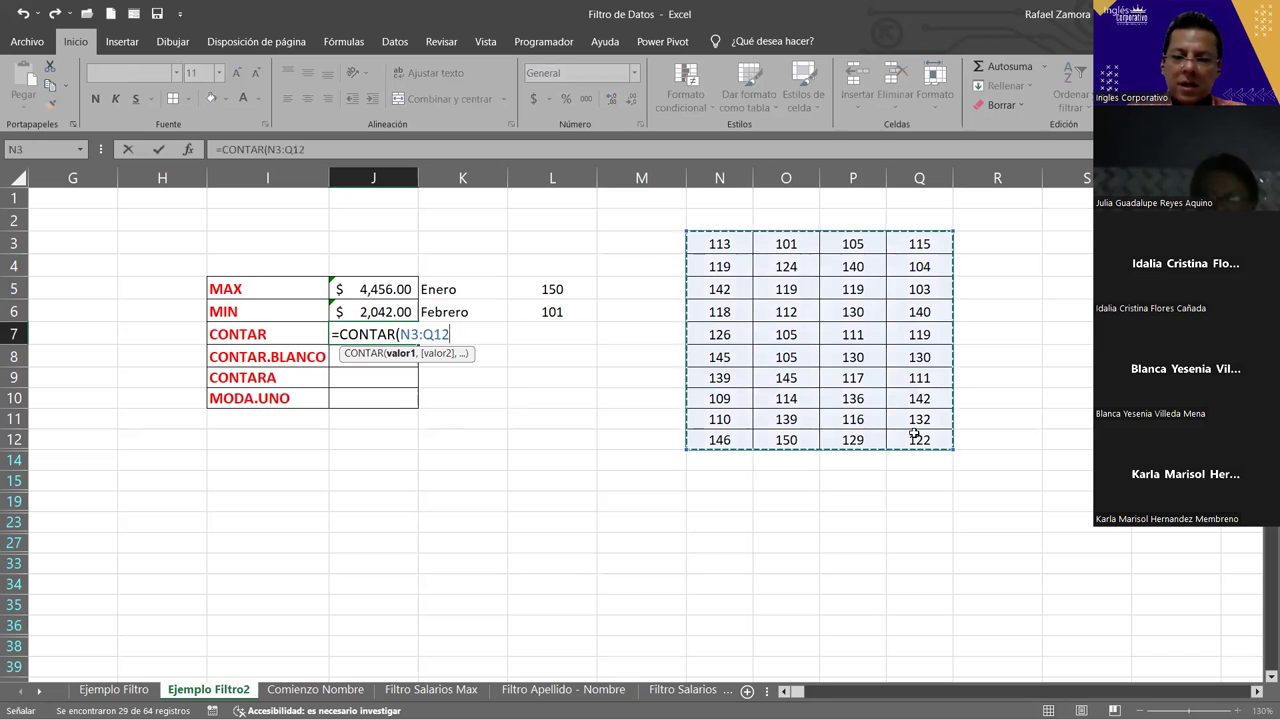
type(")")
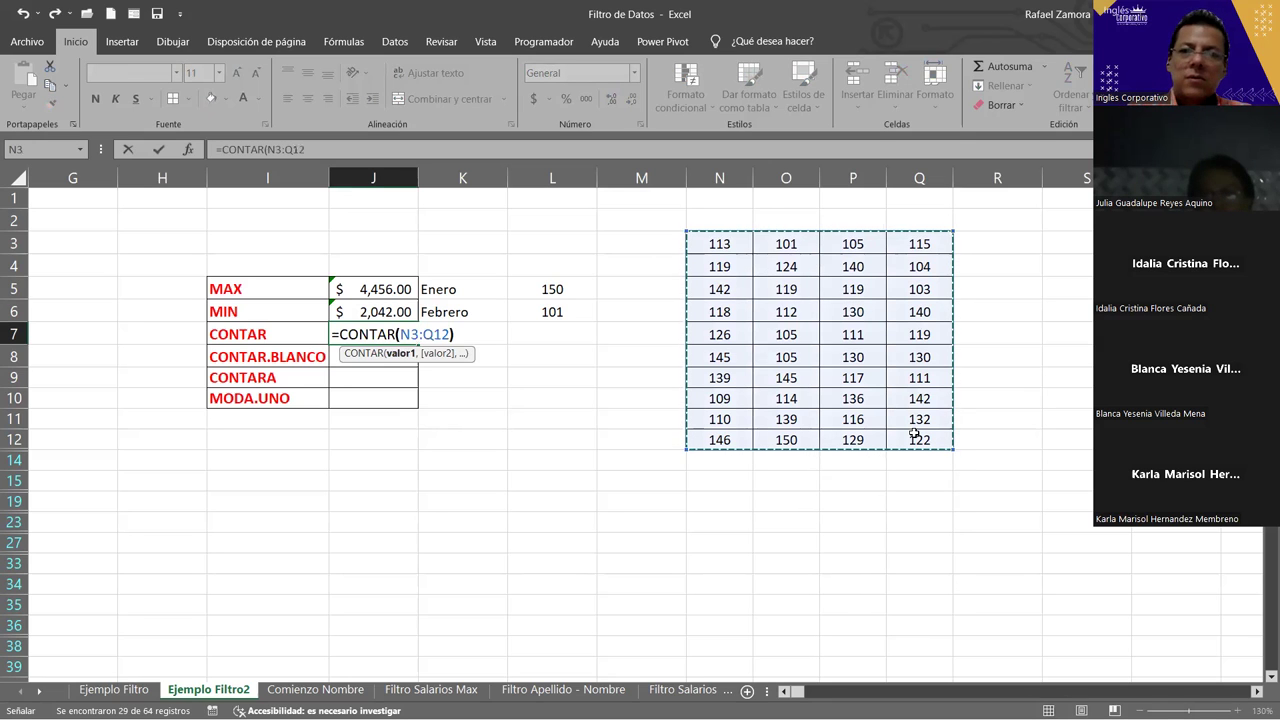
key("Return")
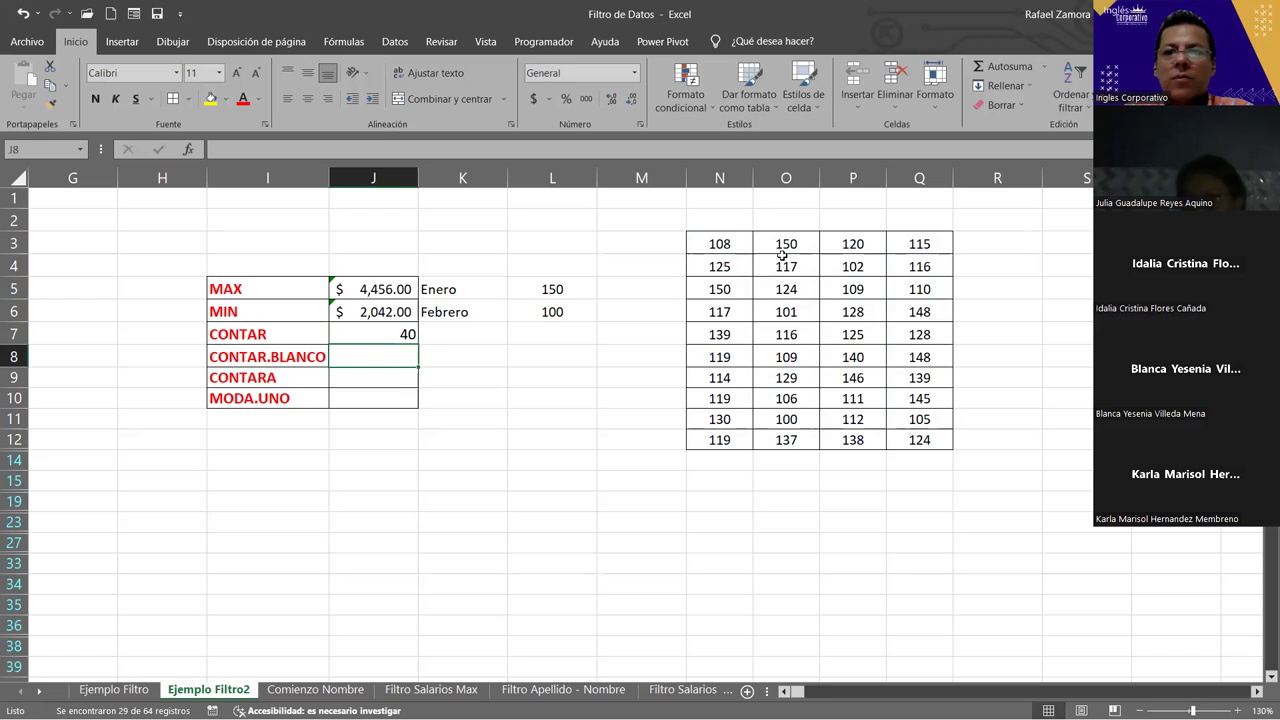
- Verify the count of 40 by selecting a grid column, a row and all of N3:Q12
left_click_drag(717, 243, 706, 430)
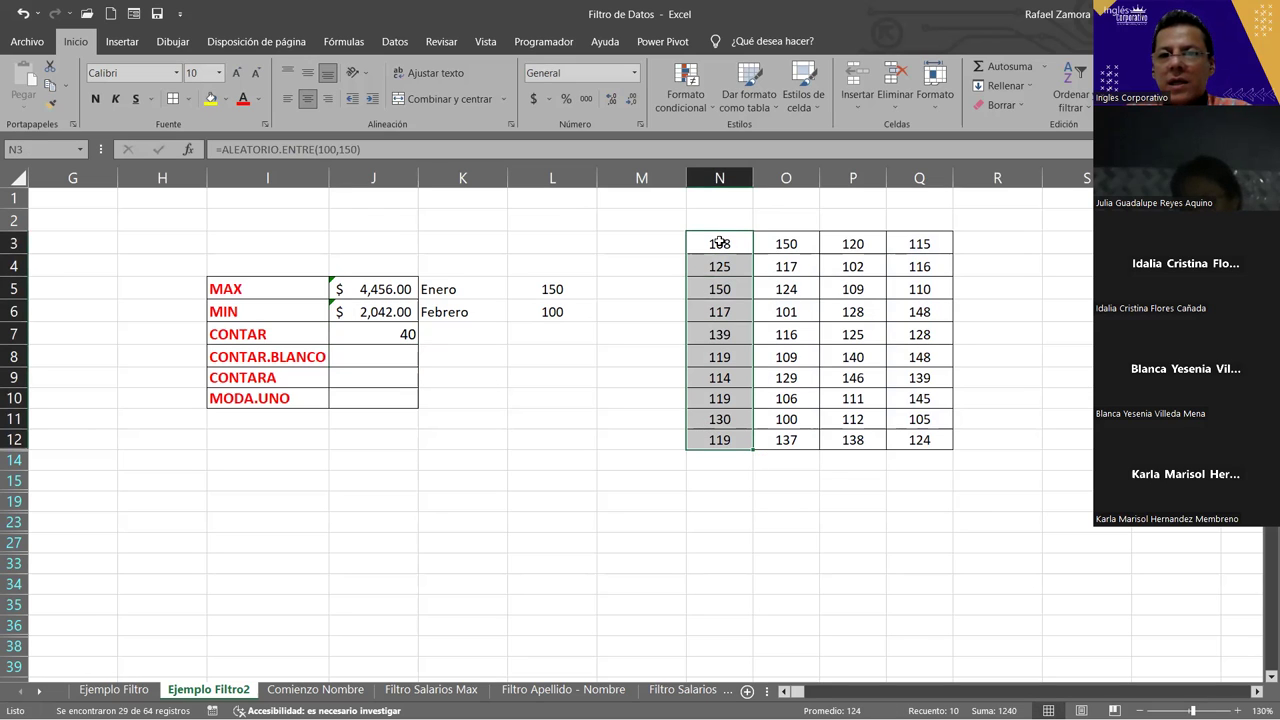
left_click_drag(720, 243, 899, 240)
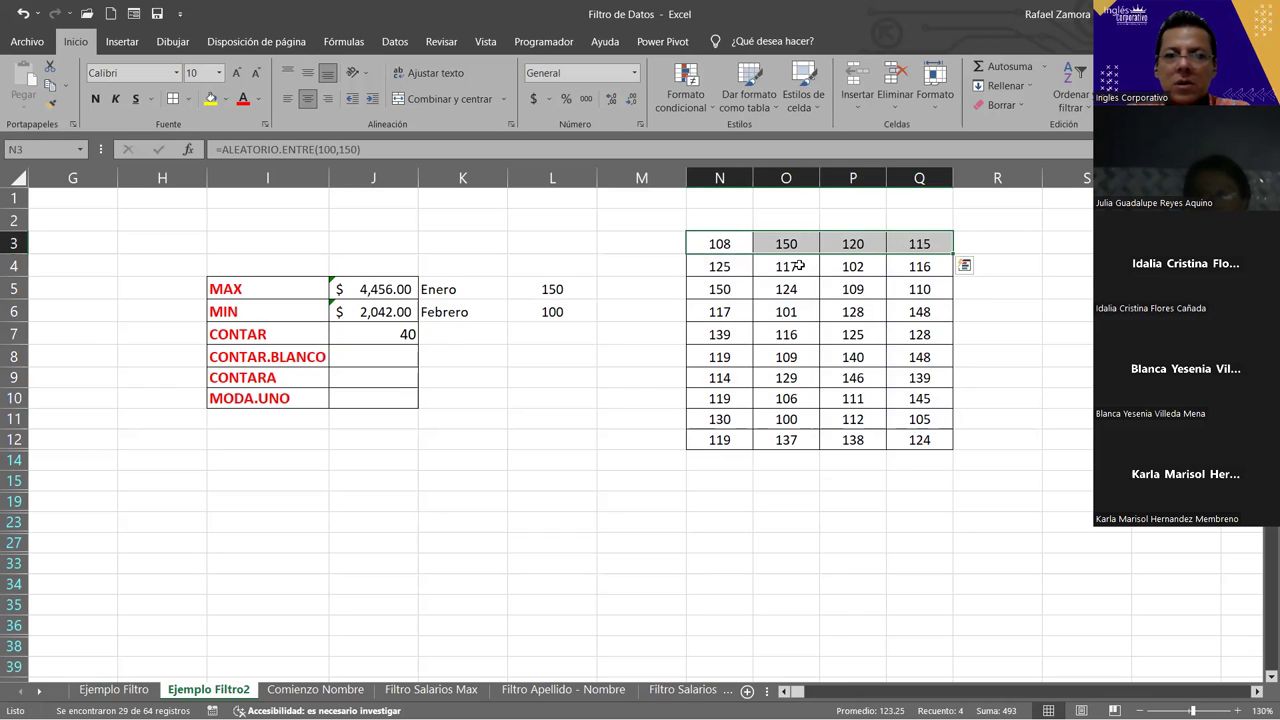
left_click(382, 338)
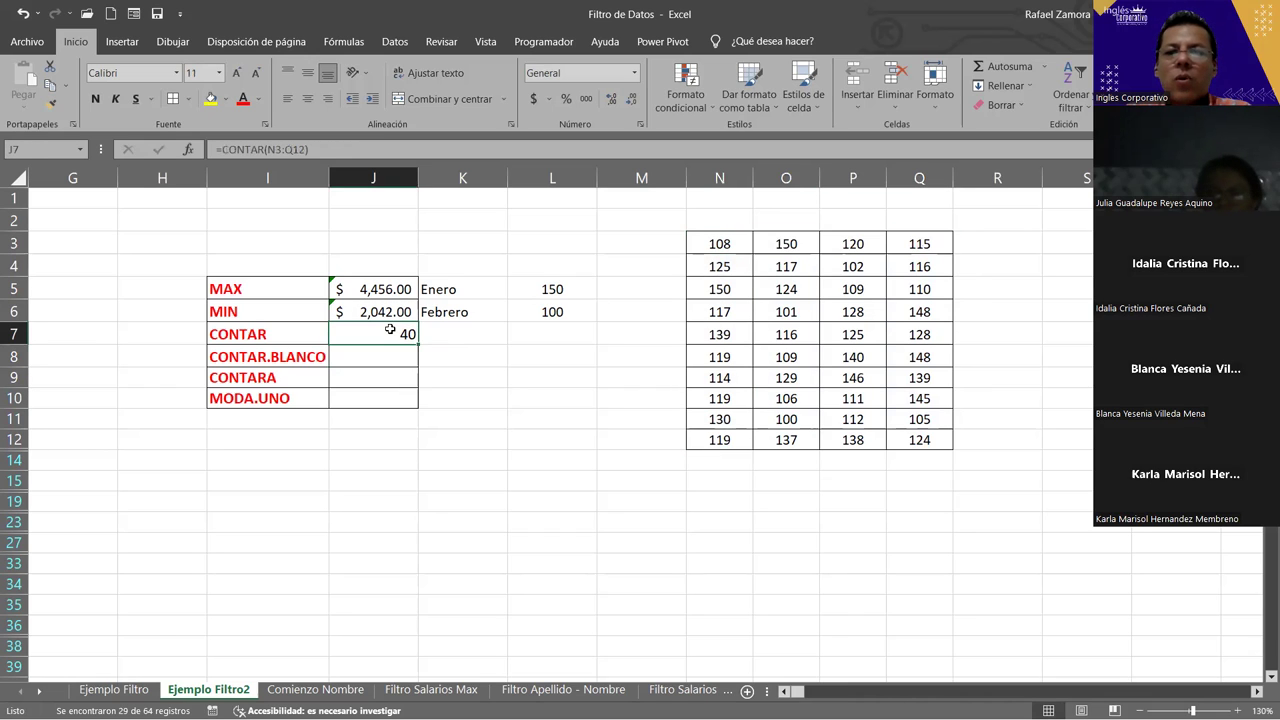
left_click_drag(726, 246, 879, 419)
left_click_drag(897, 438, 897, 438)
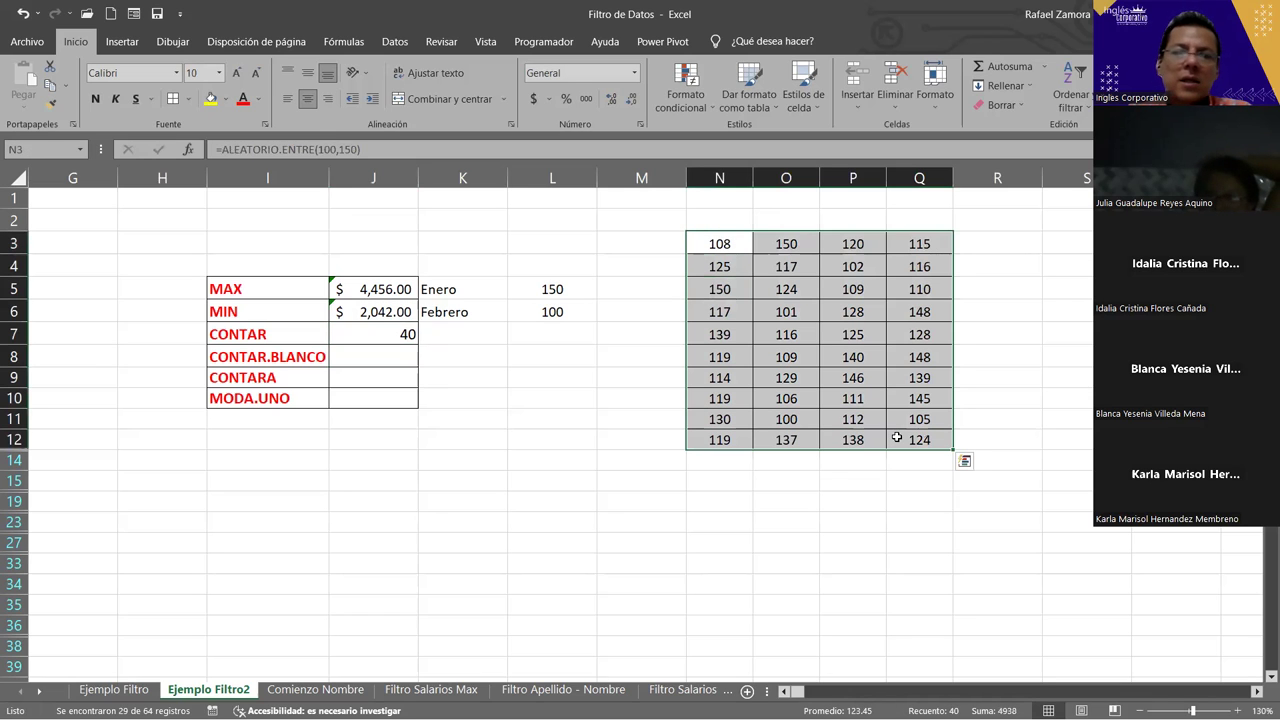
left_click(387, 334)
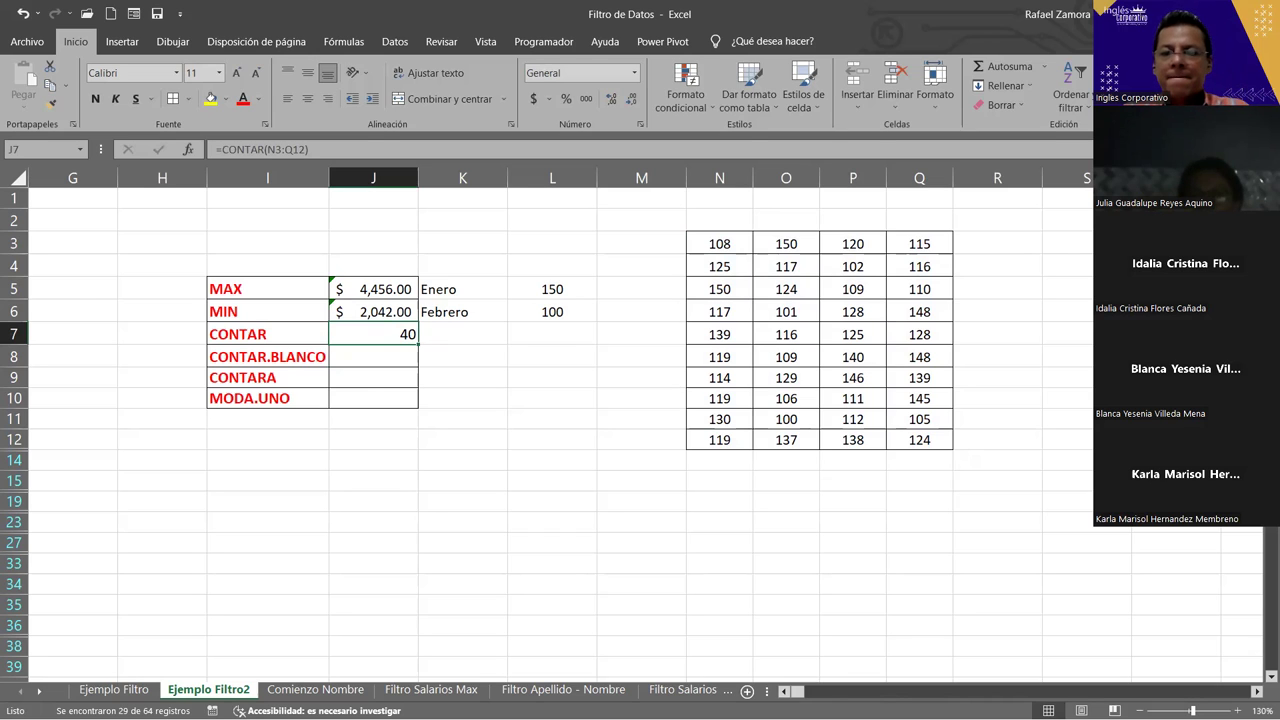
left_click(394, 361)
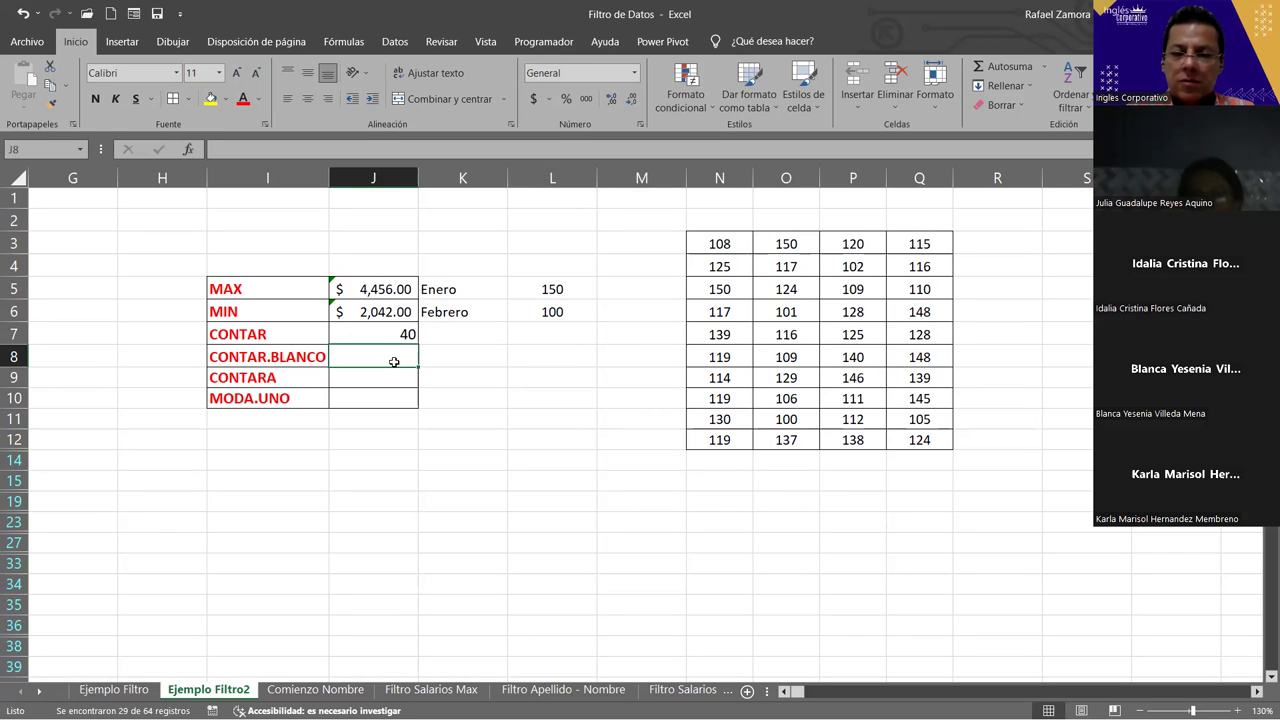
- Enter =CONTAR.BLANCO(N3:Q12) in J8, which returns 0 empty cells
type("=c")
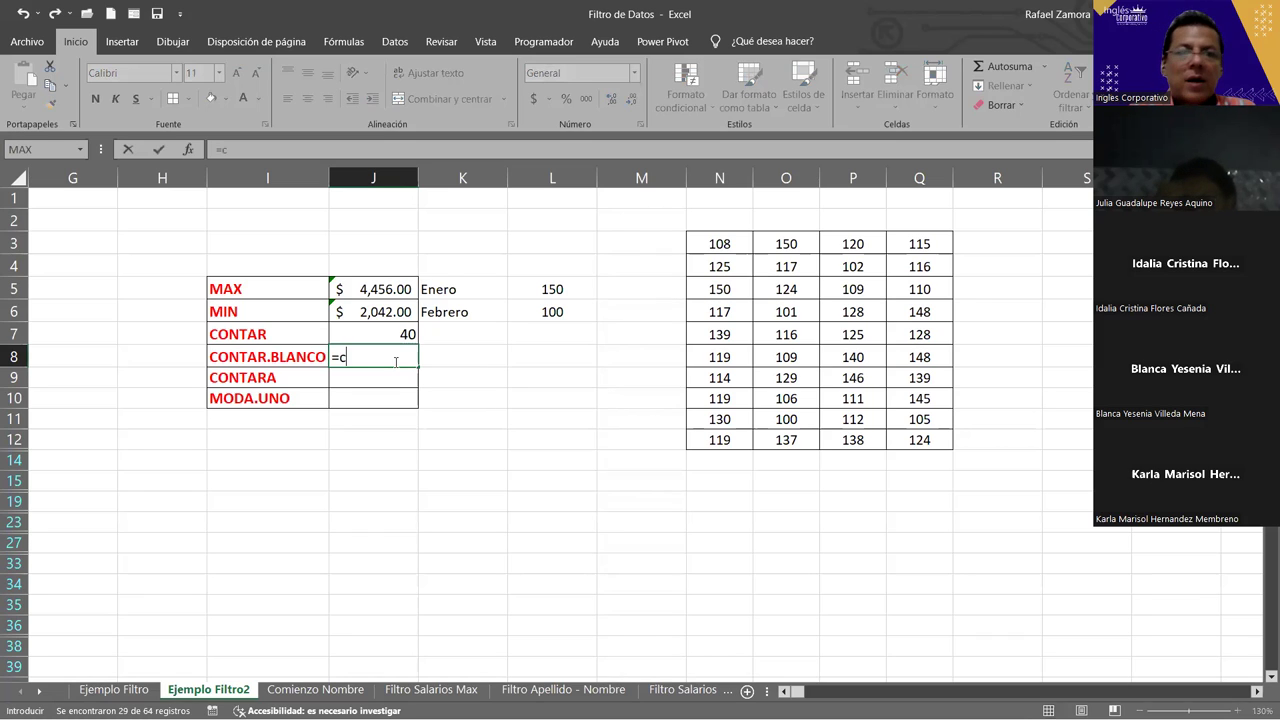
key("Tab")
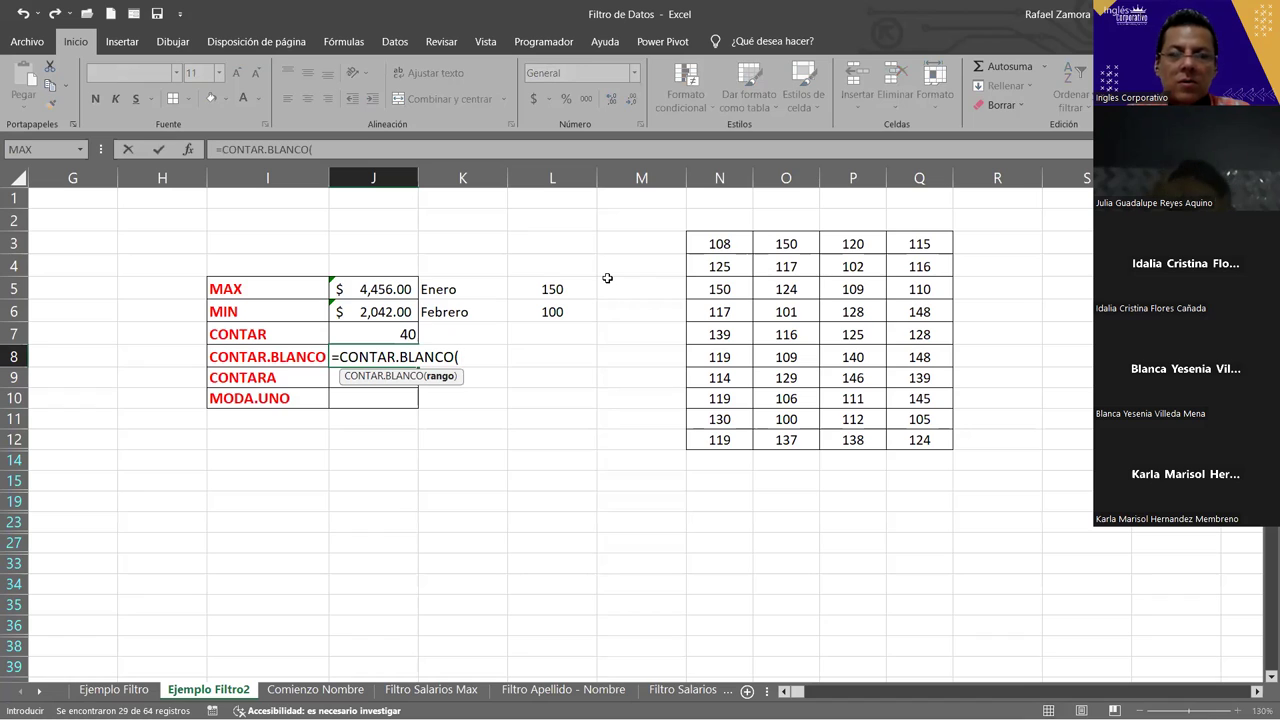
left_click(708, 241)
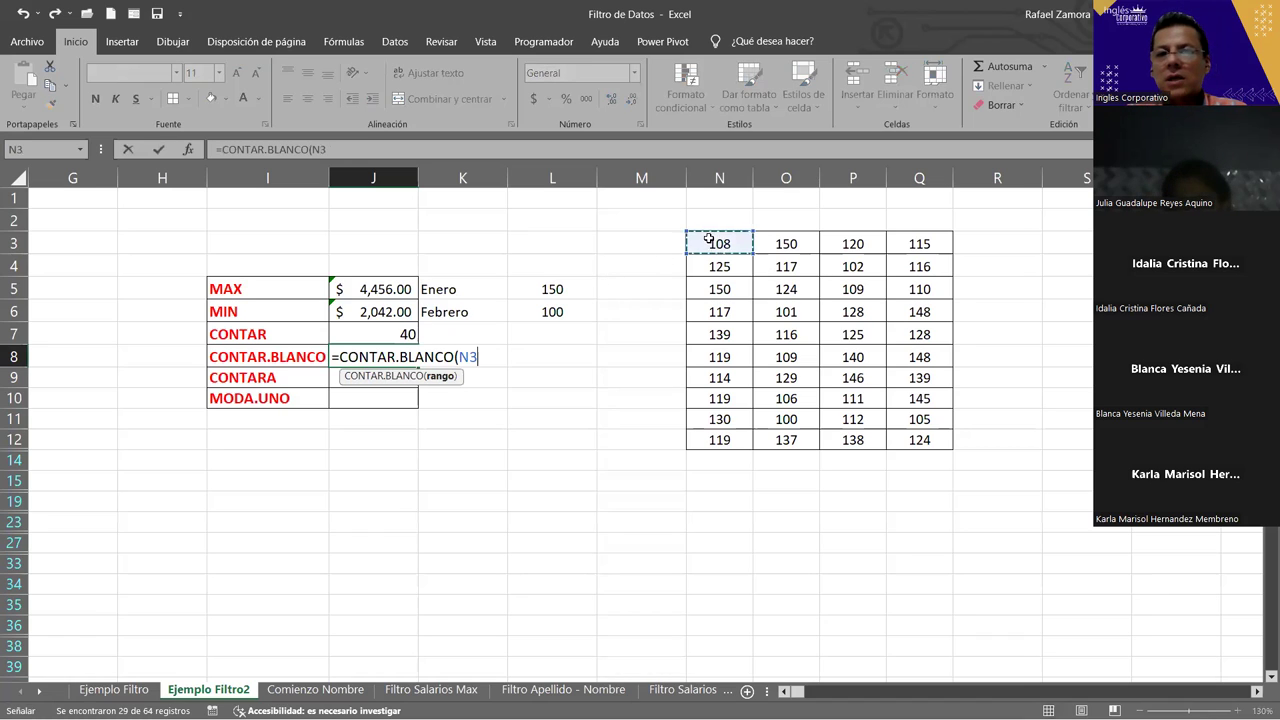
left_click(908, 432, "shift")
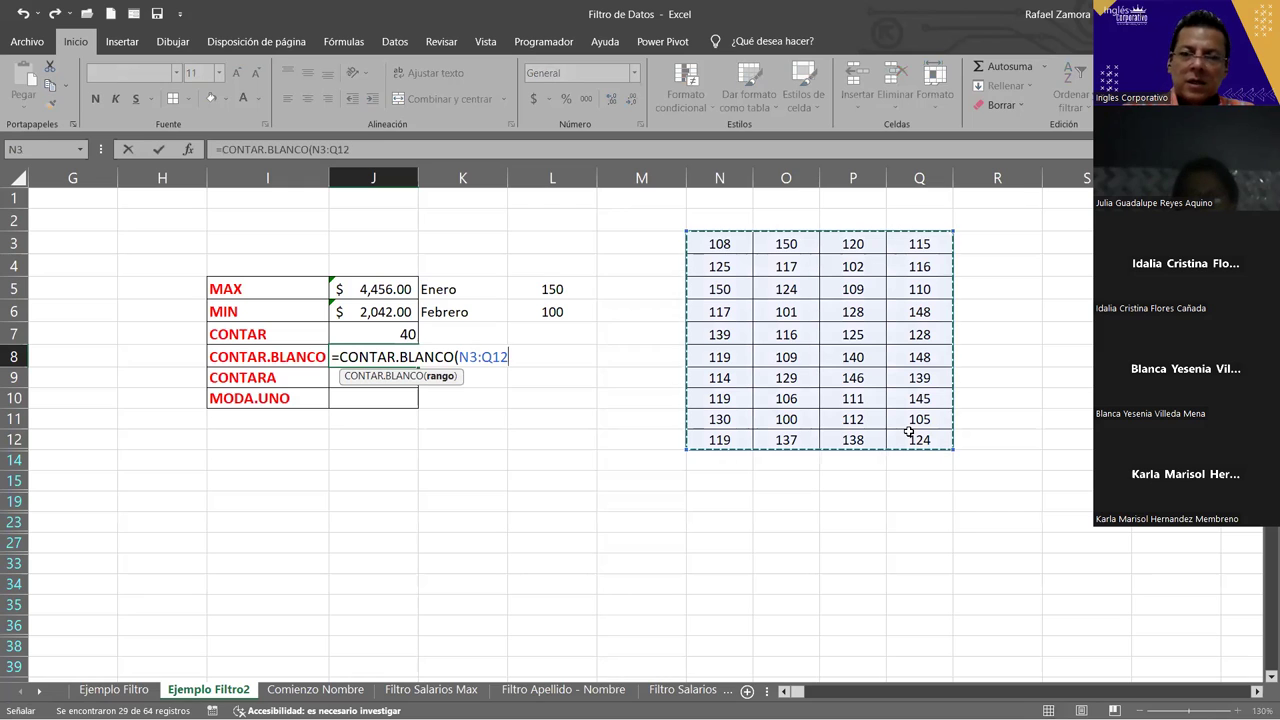
type(")")
key("Return")
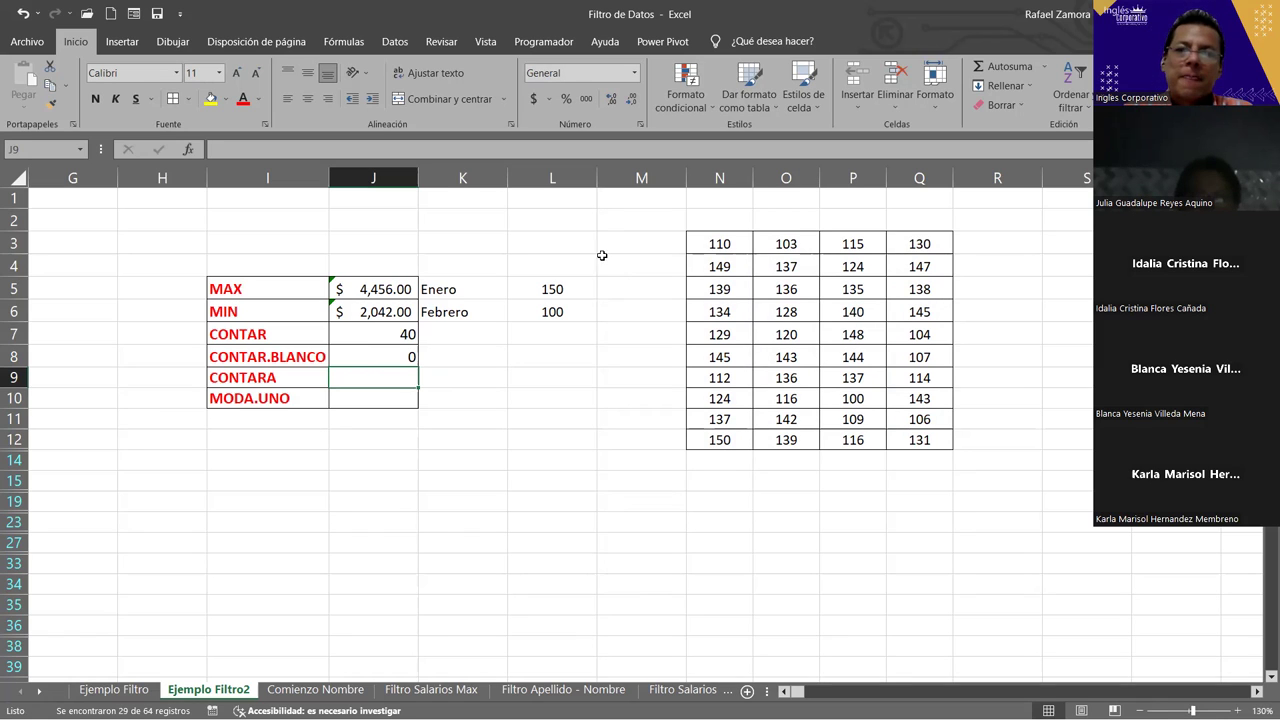
- Clear grid cells N3, Q3 and N12 so CONTAR.BLANCO counts 3 blanks
left_click(738, 243)
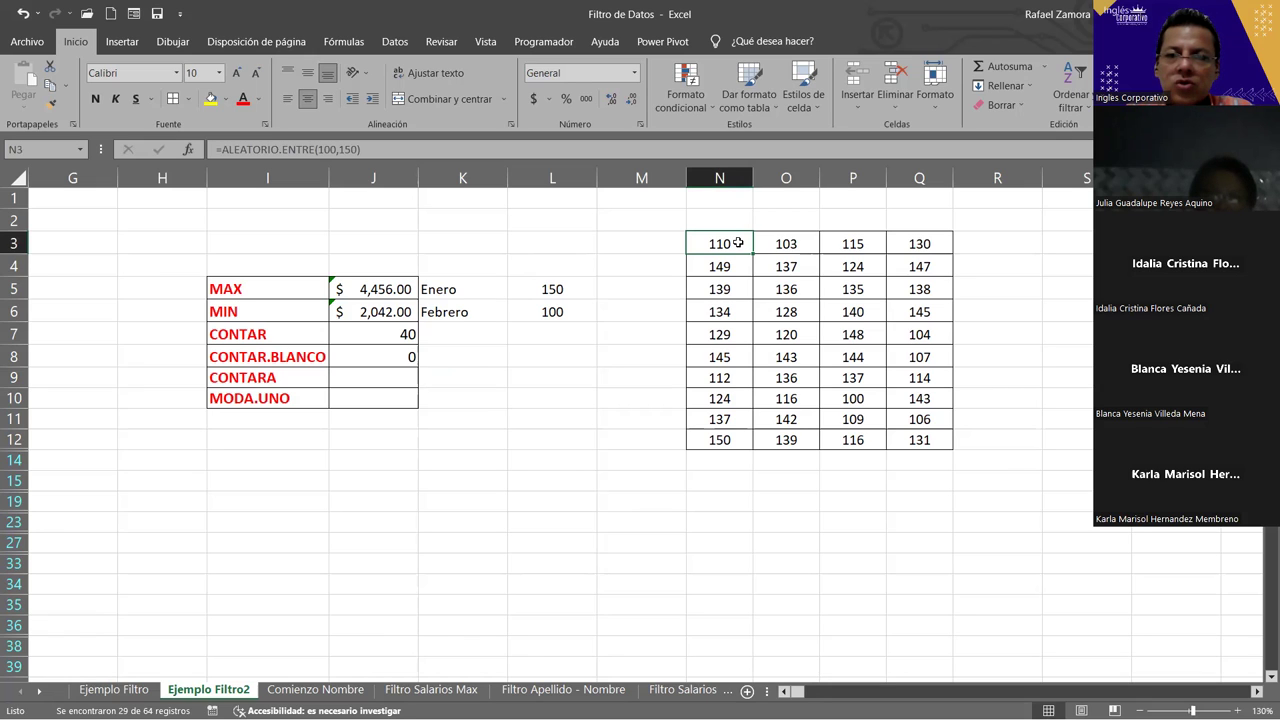
key("Delete")
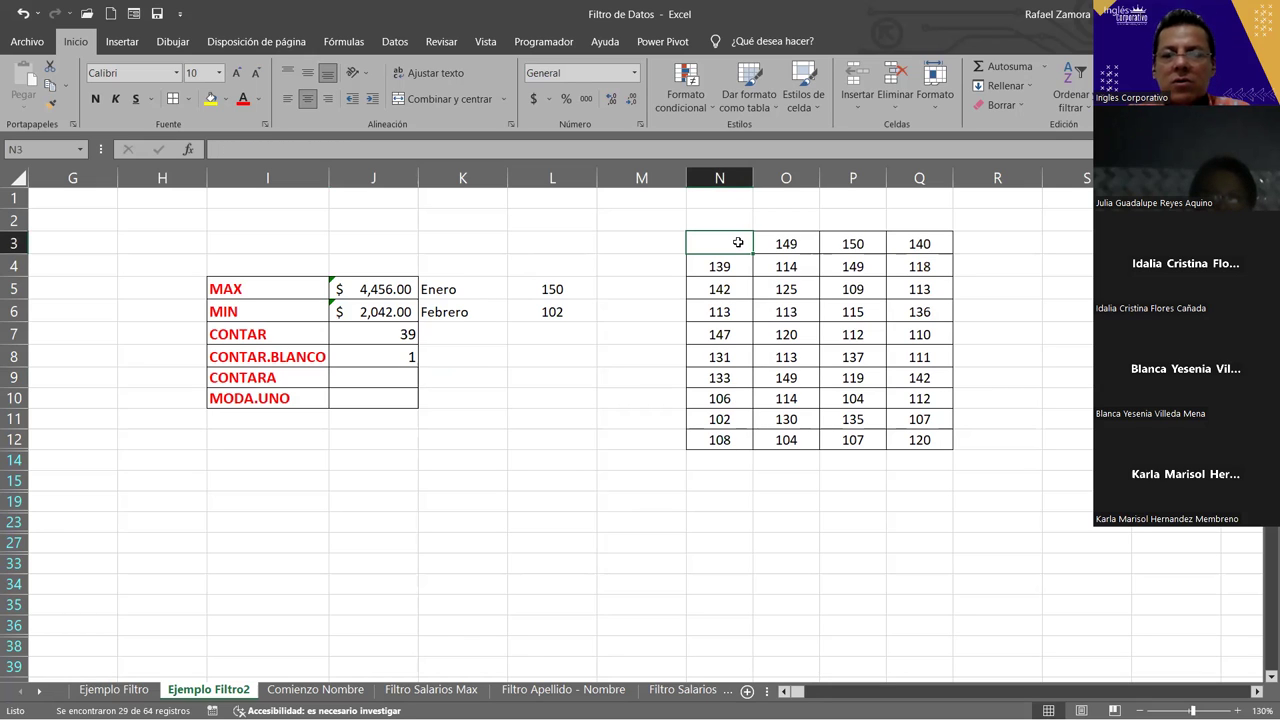
left_click(373, 349)
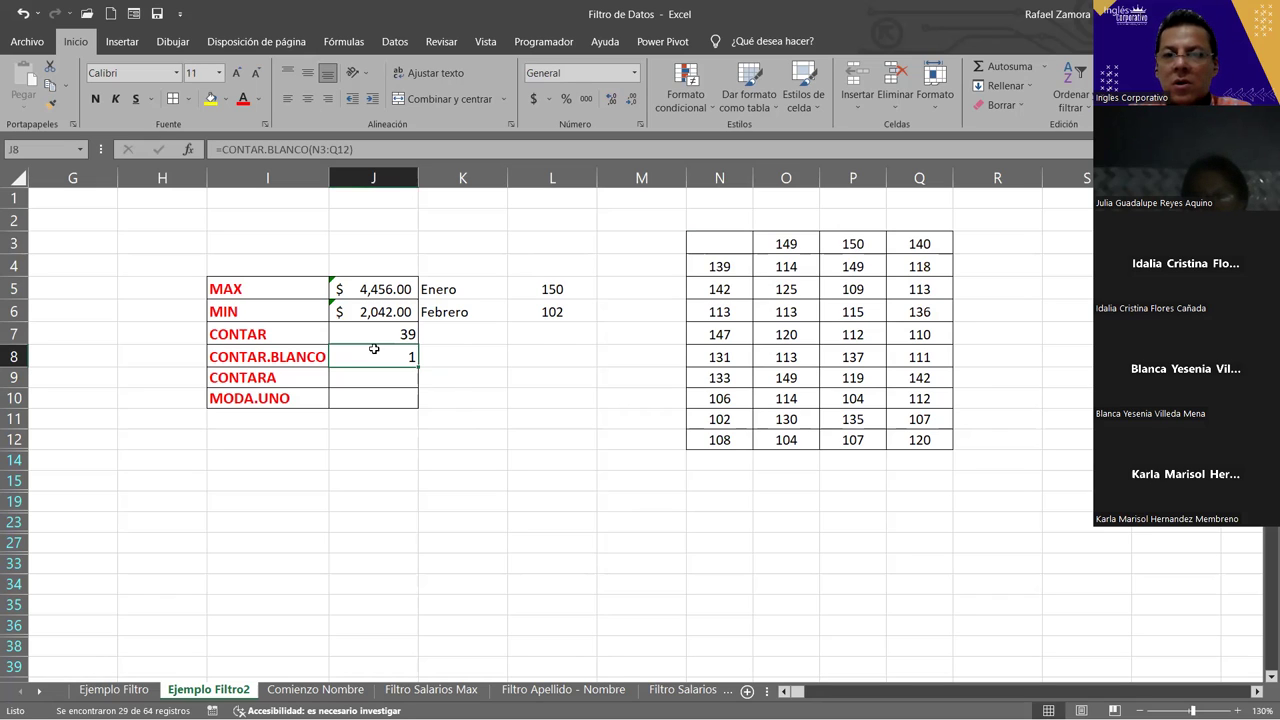
left_click(932, 244)
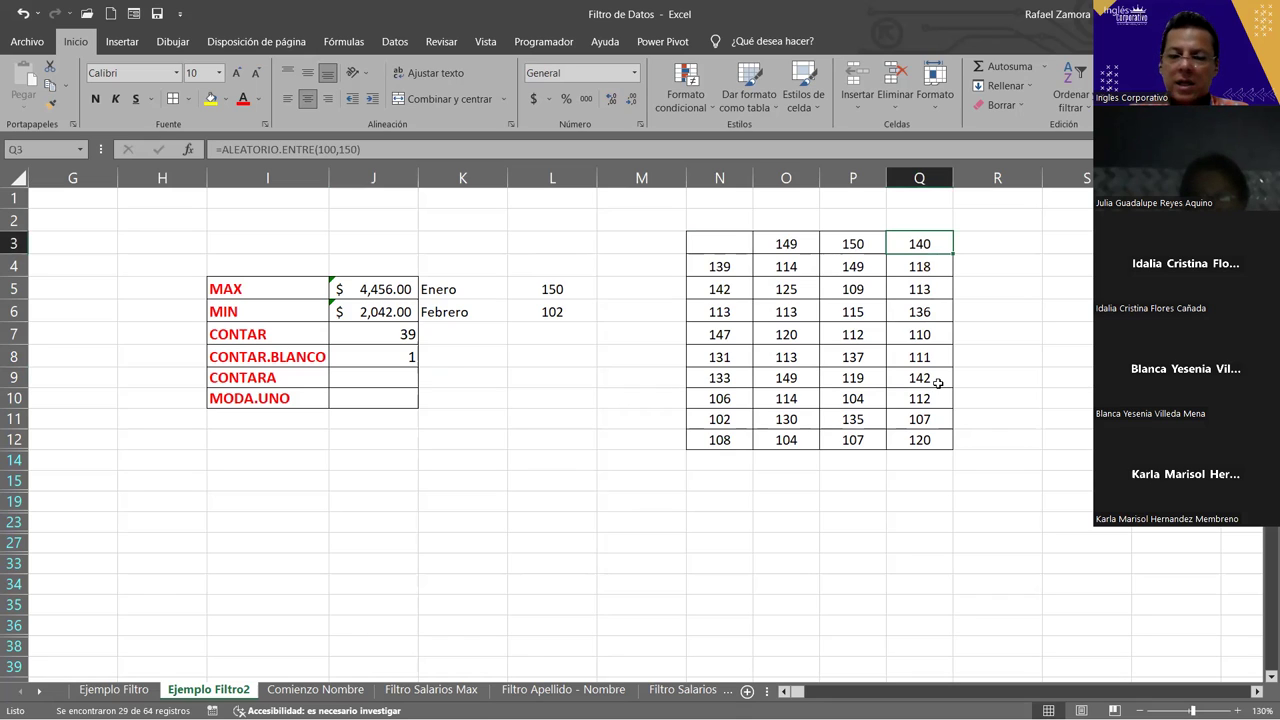
key("BackSpace")
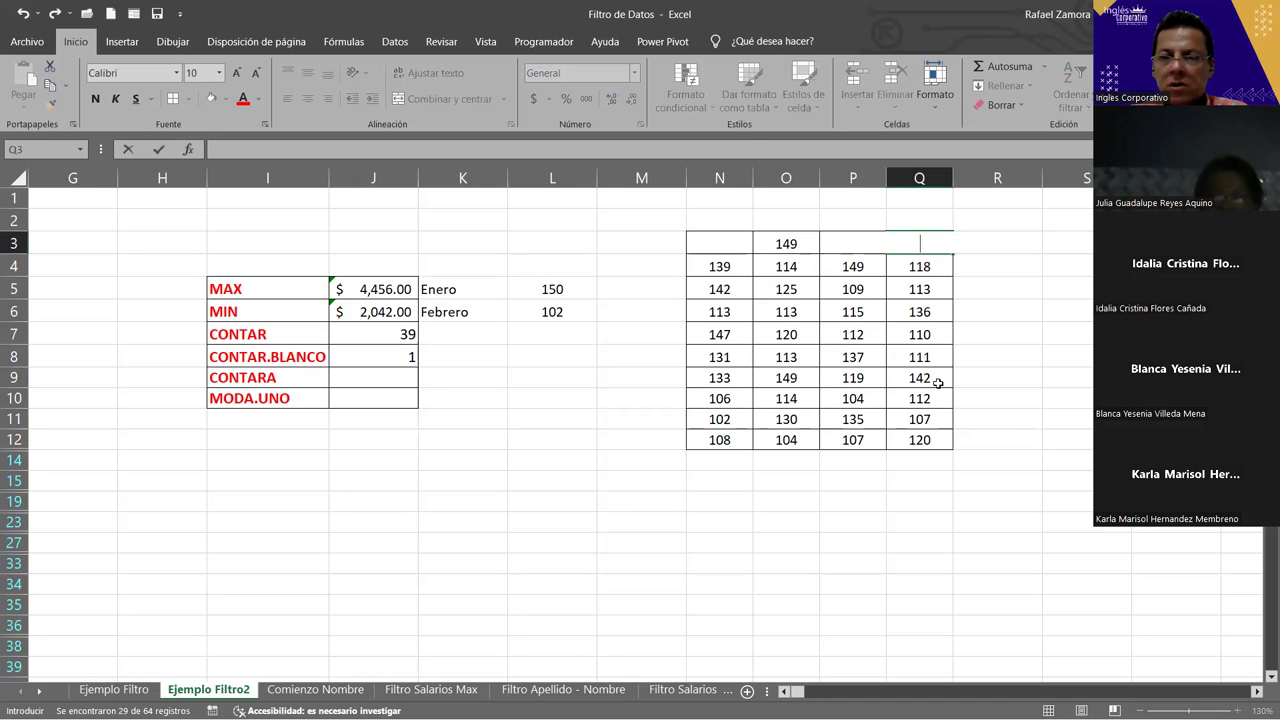
key("Return")
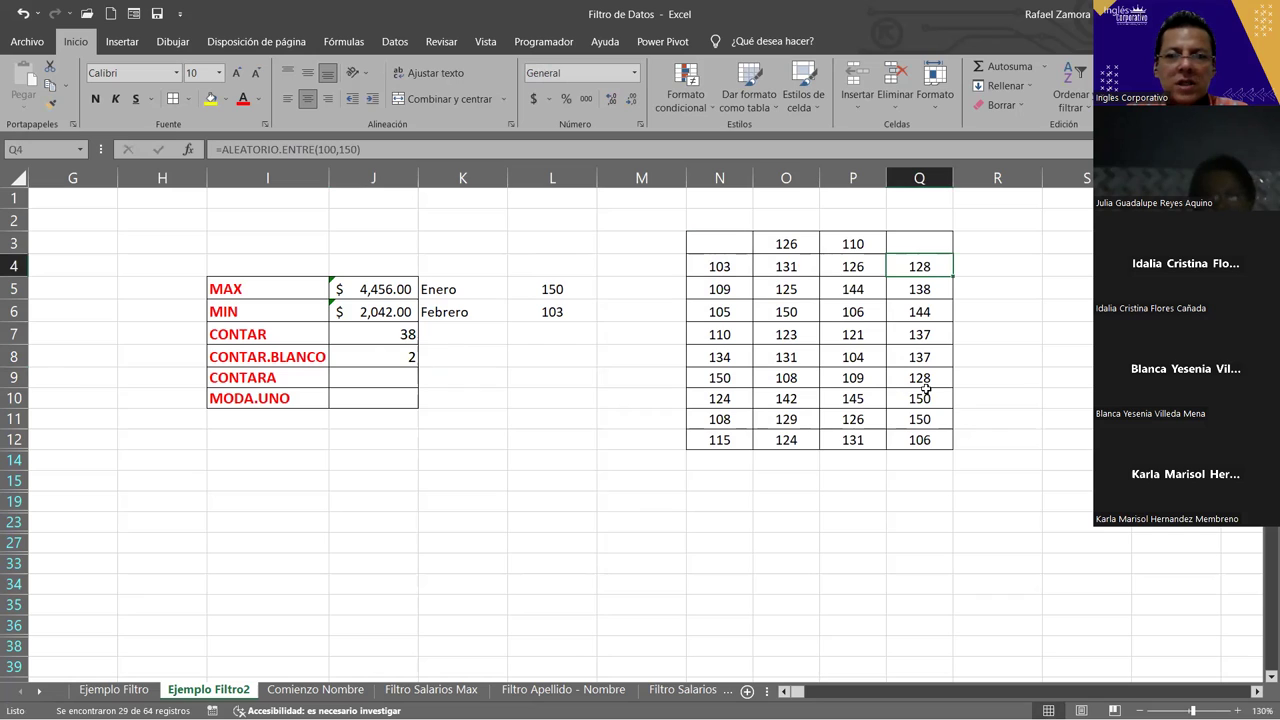
left_click(736, 441)
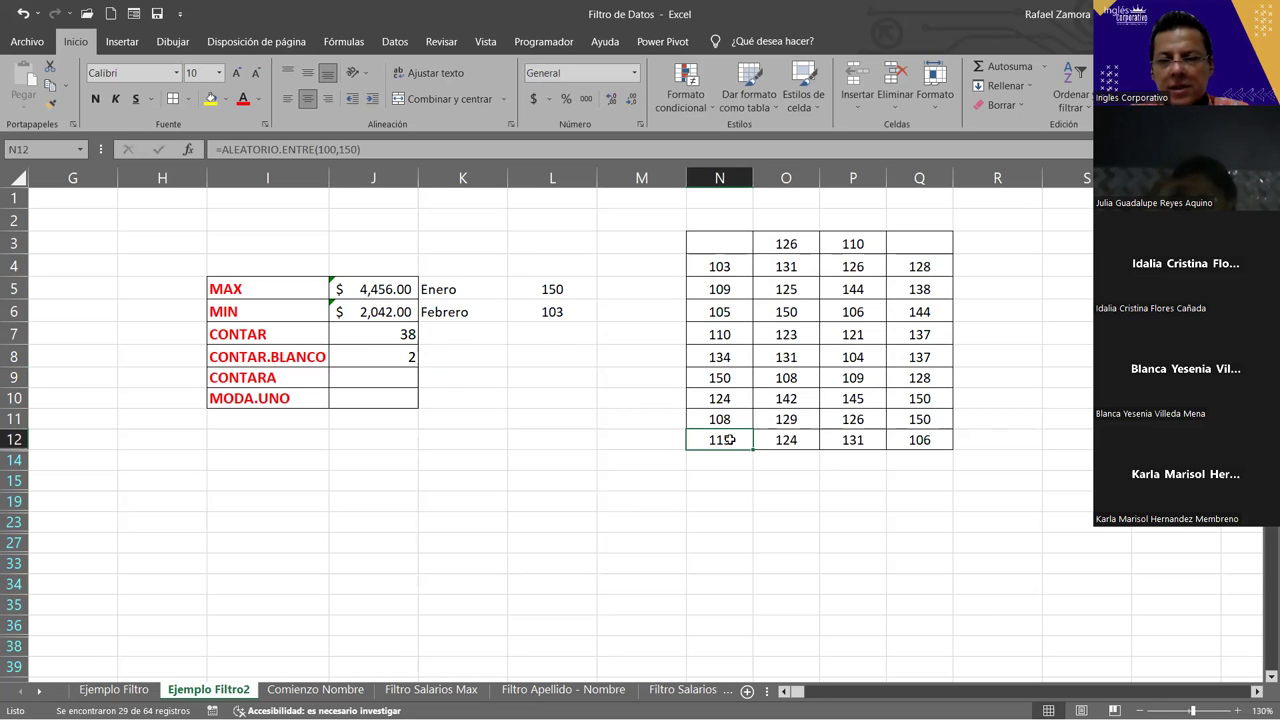
double_click(730, 440)
key("BackSpace")
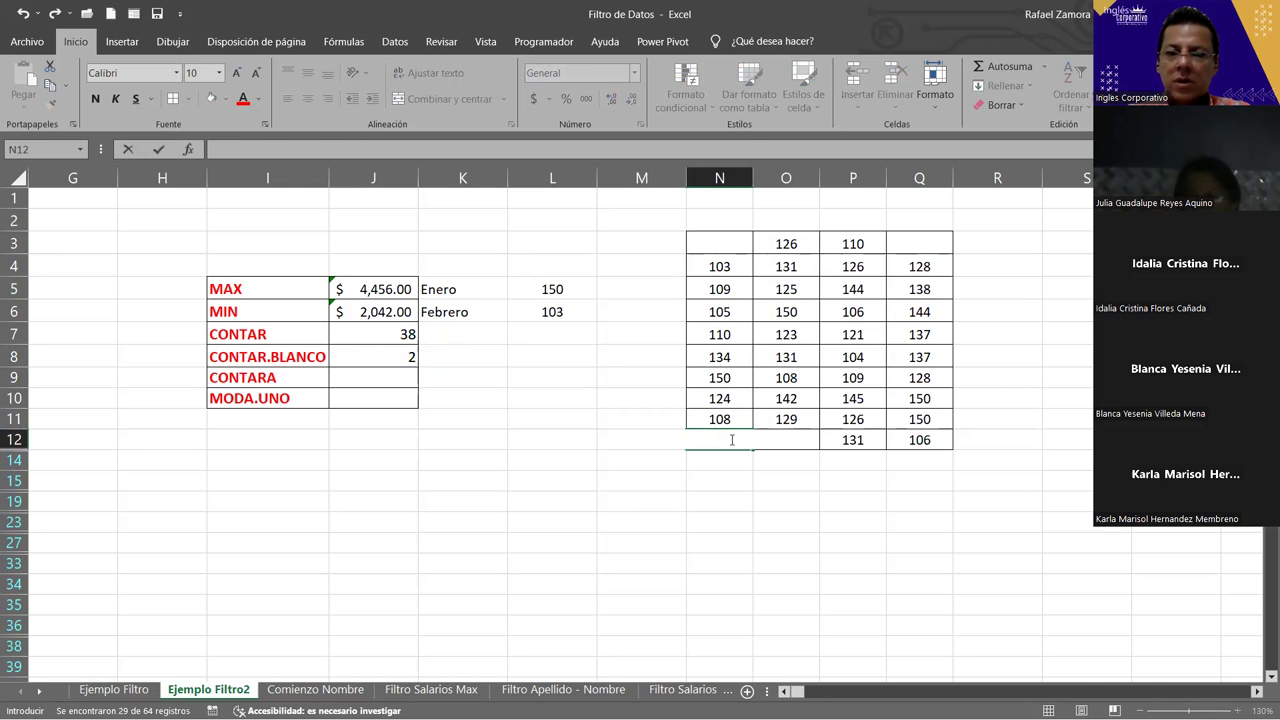
key("Return")
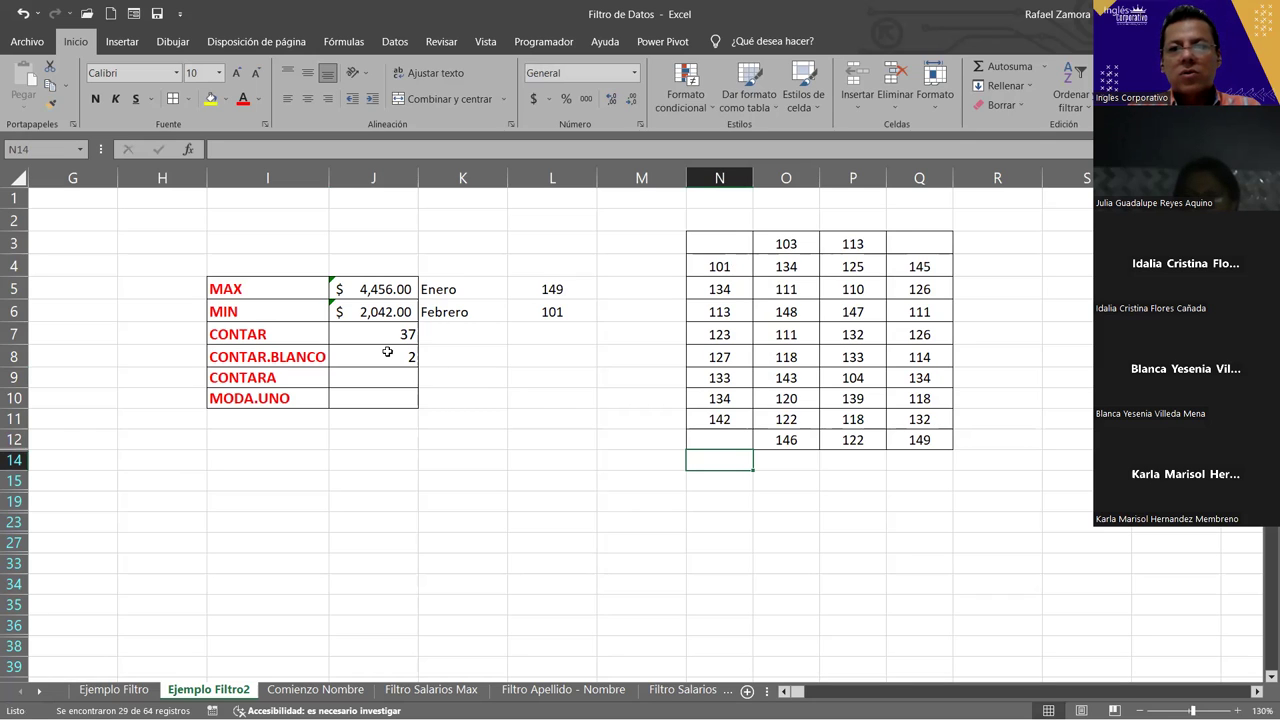
- Review the three emptied cells and the CONTAR.BLANCO formula in J8 after recalculating
left_click(714, 236)
left_click(940, 236)
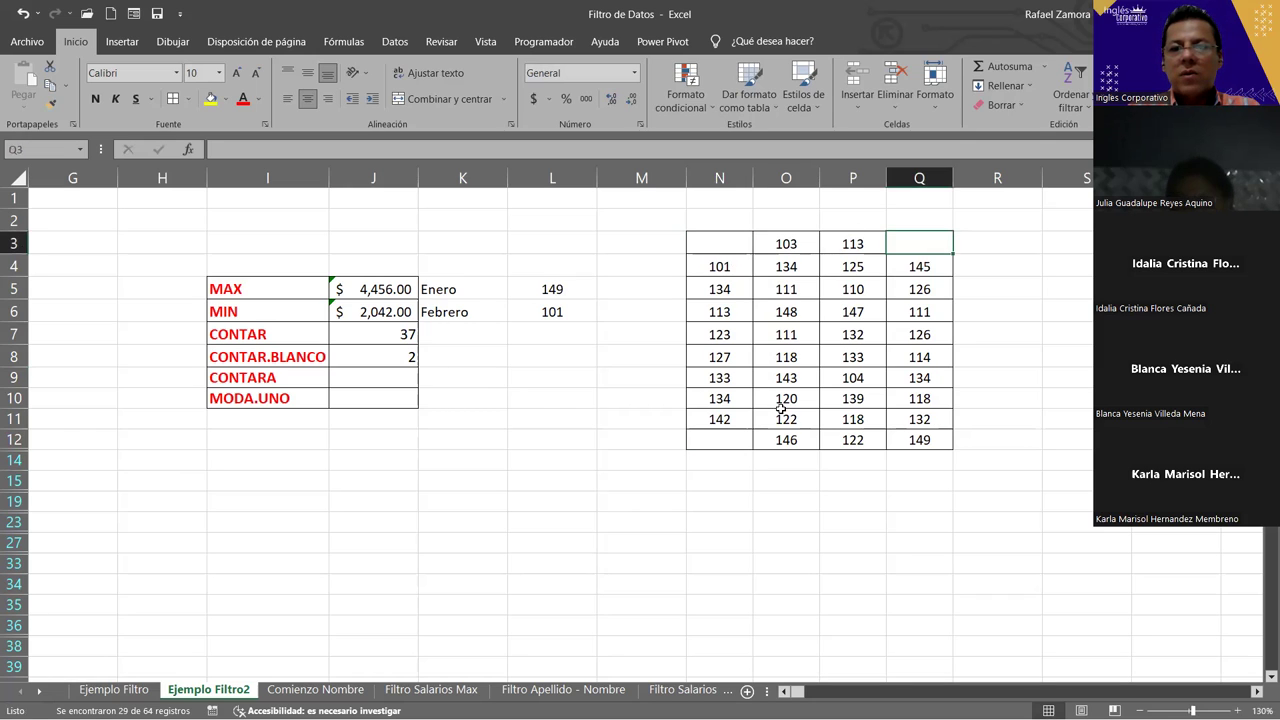
left_click(740, 440)
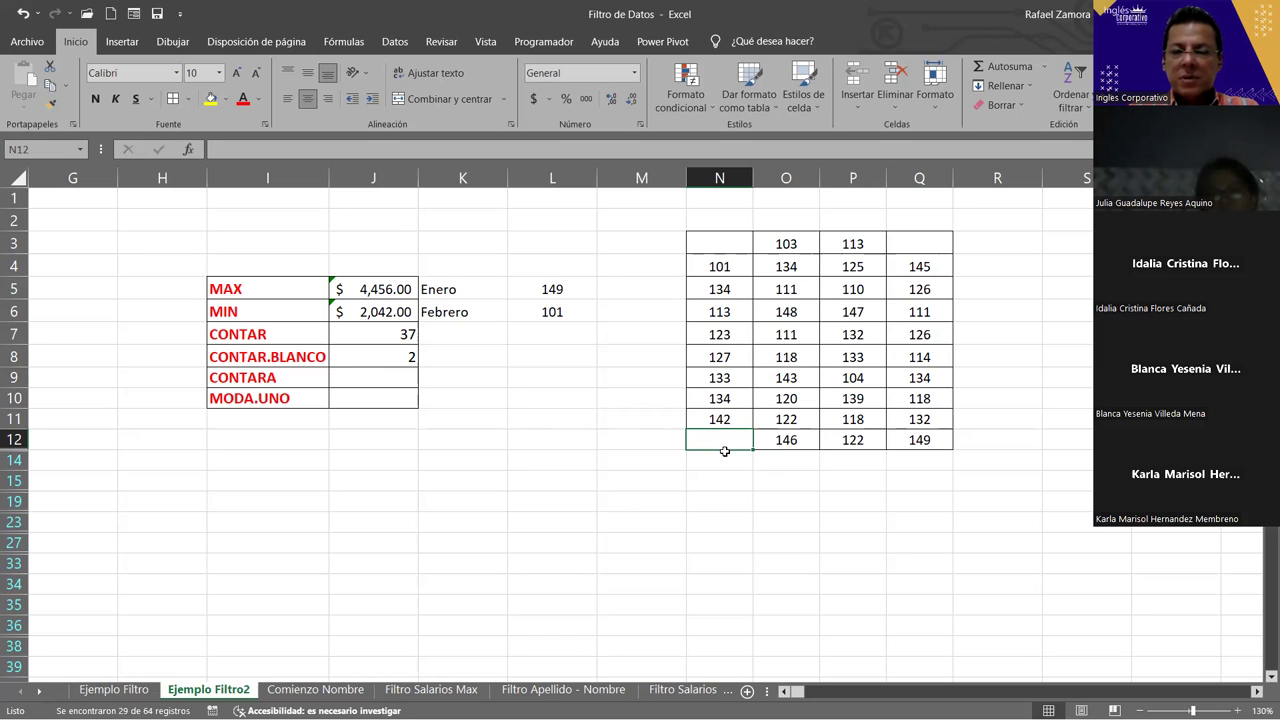
key("Delete")
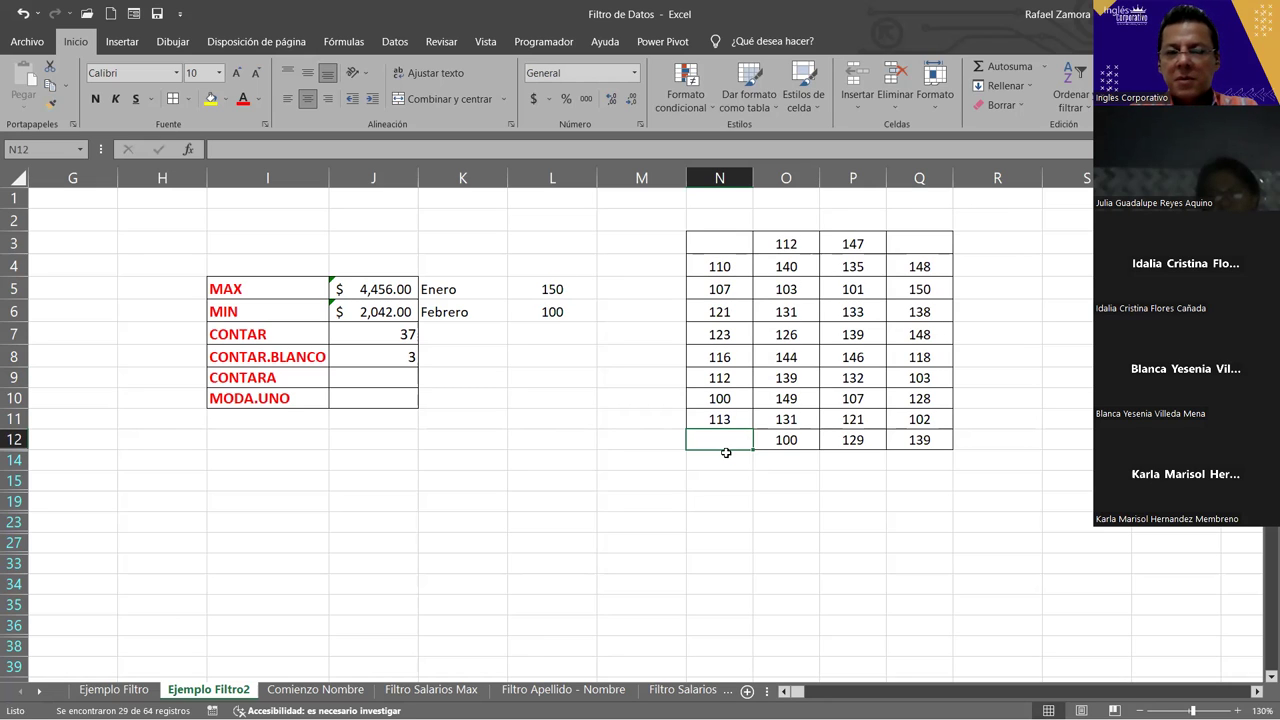
left_click(368, 362)
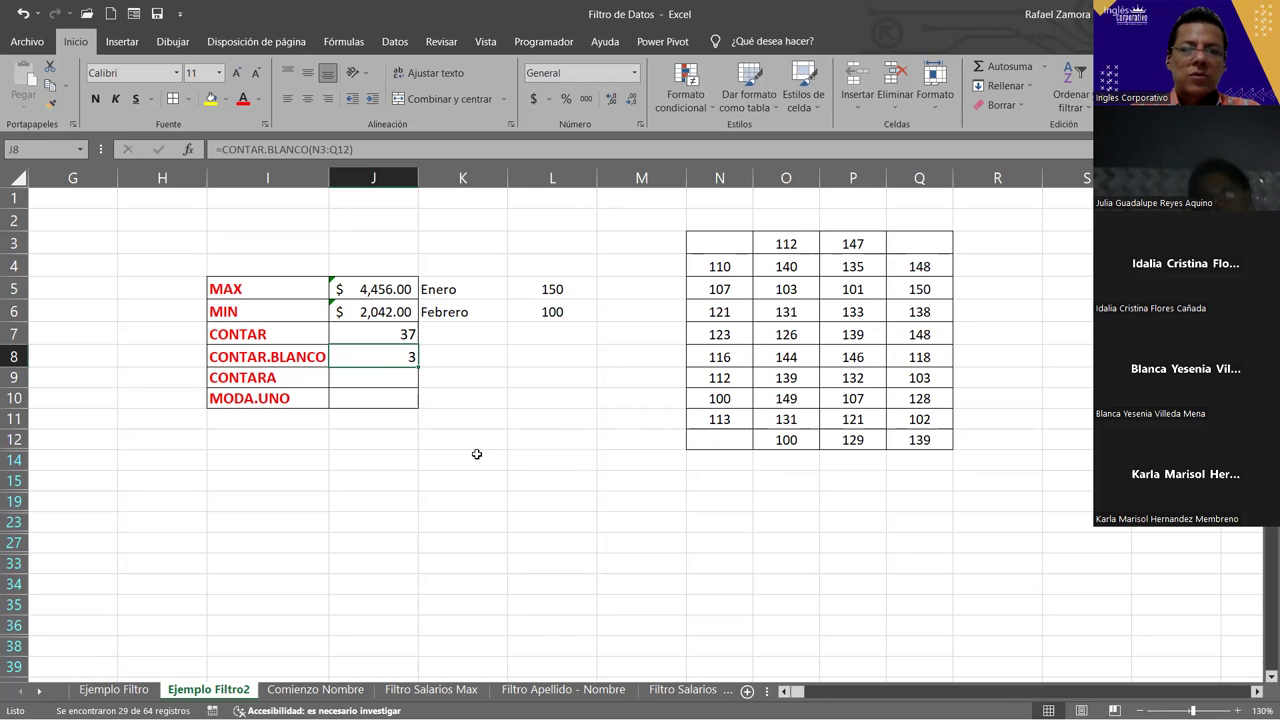
left_click(412, 377)
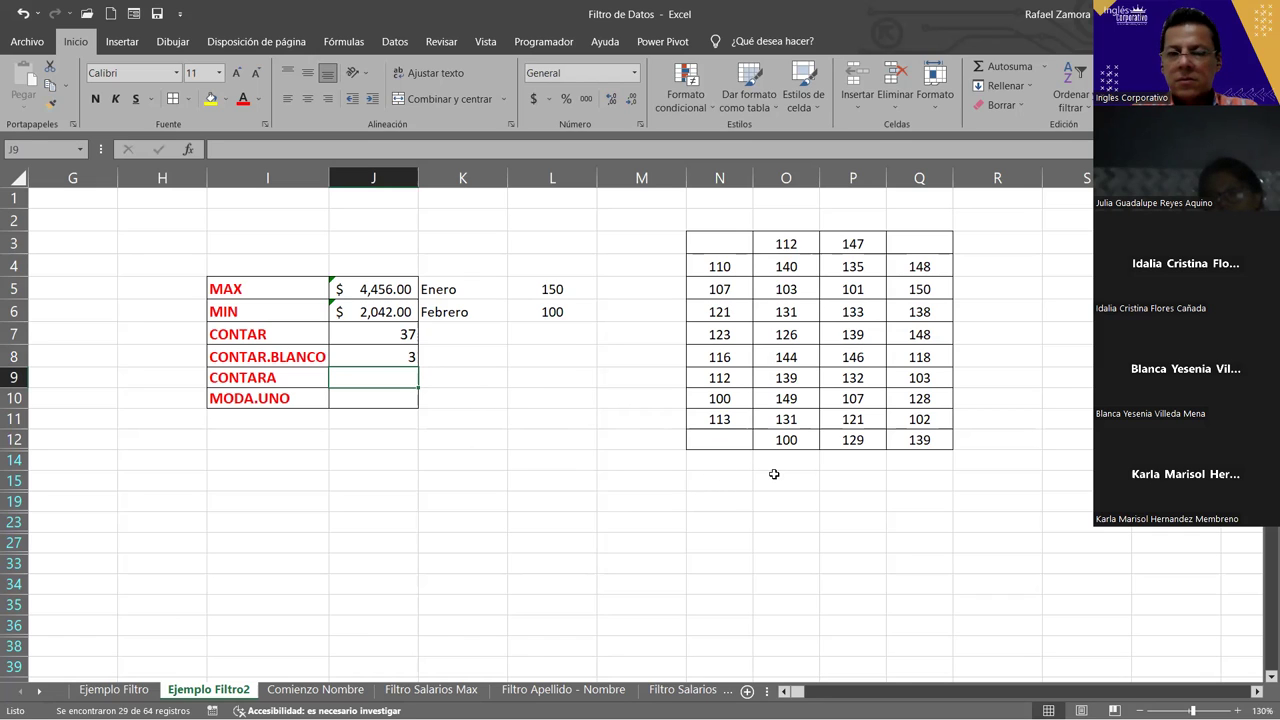
- Enter =CONTARA(N3:Q12) in J9, counting 37 non-empty grid cells
type("=")
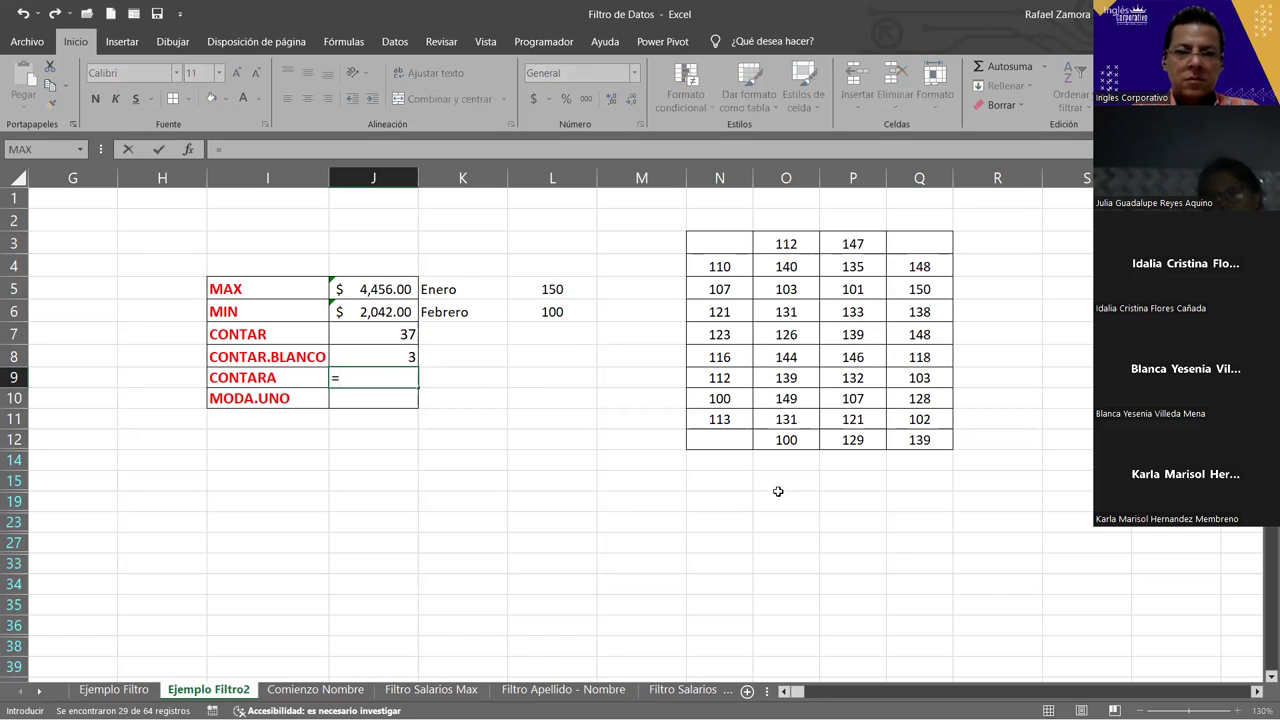
type("contar")
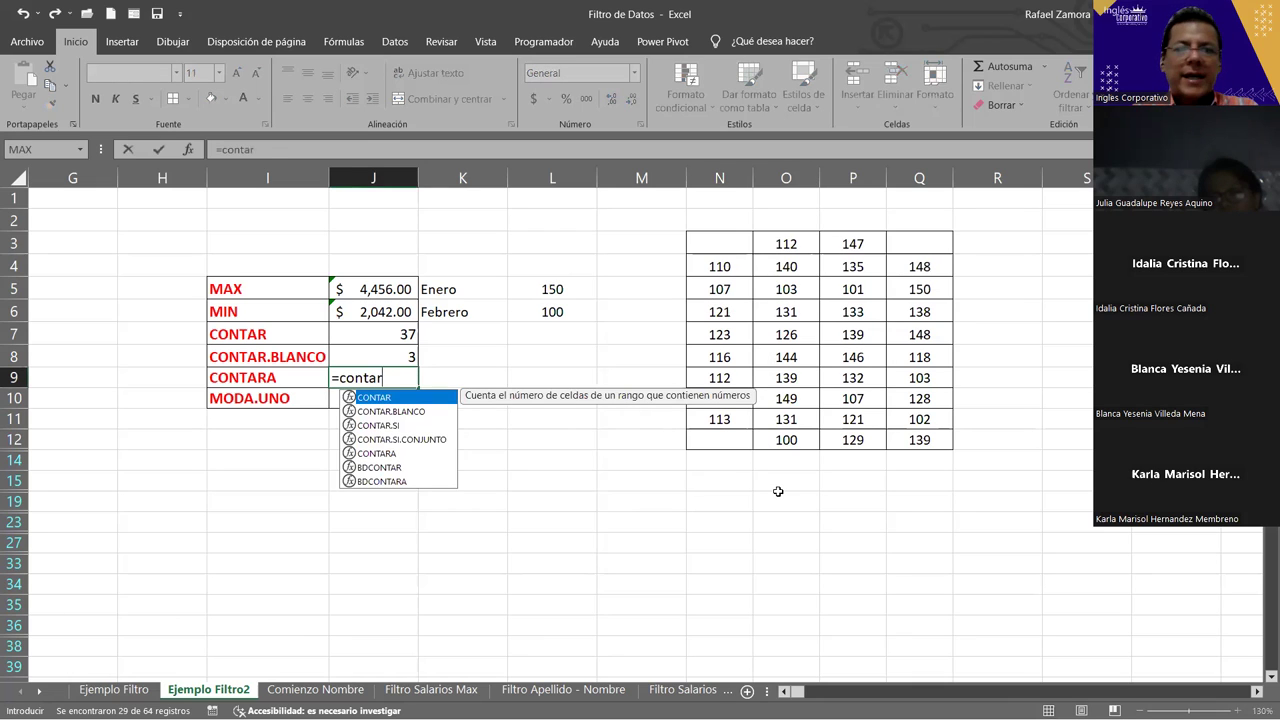
type("a")
key("Tab")
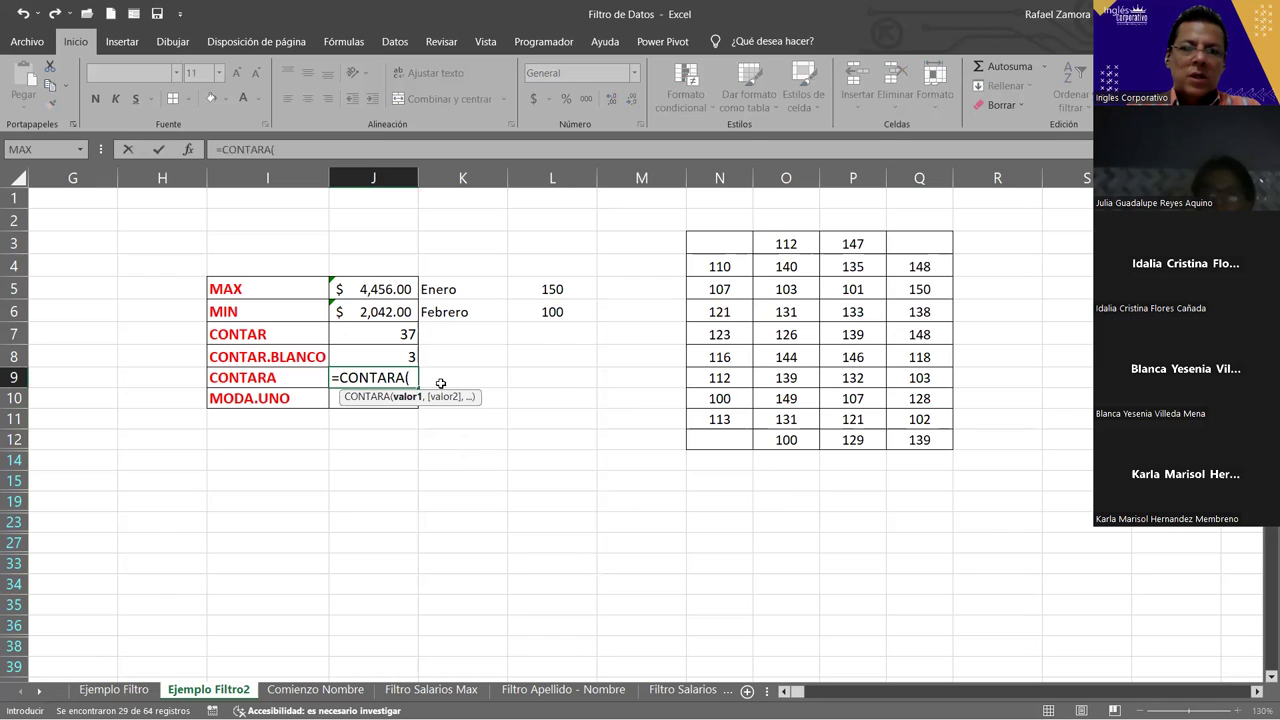
left_click_drag(720, 243, 900, 437)
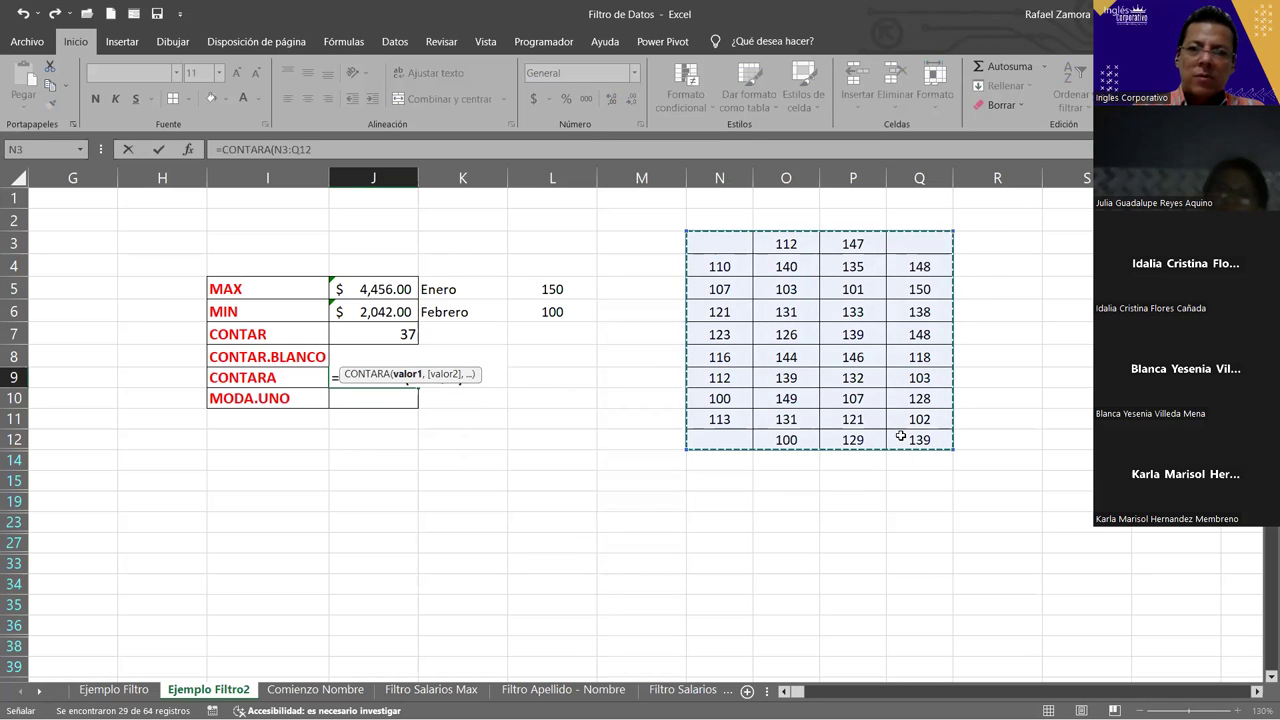
type(")")
key("Return")
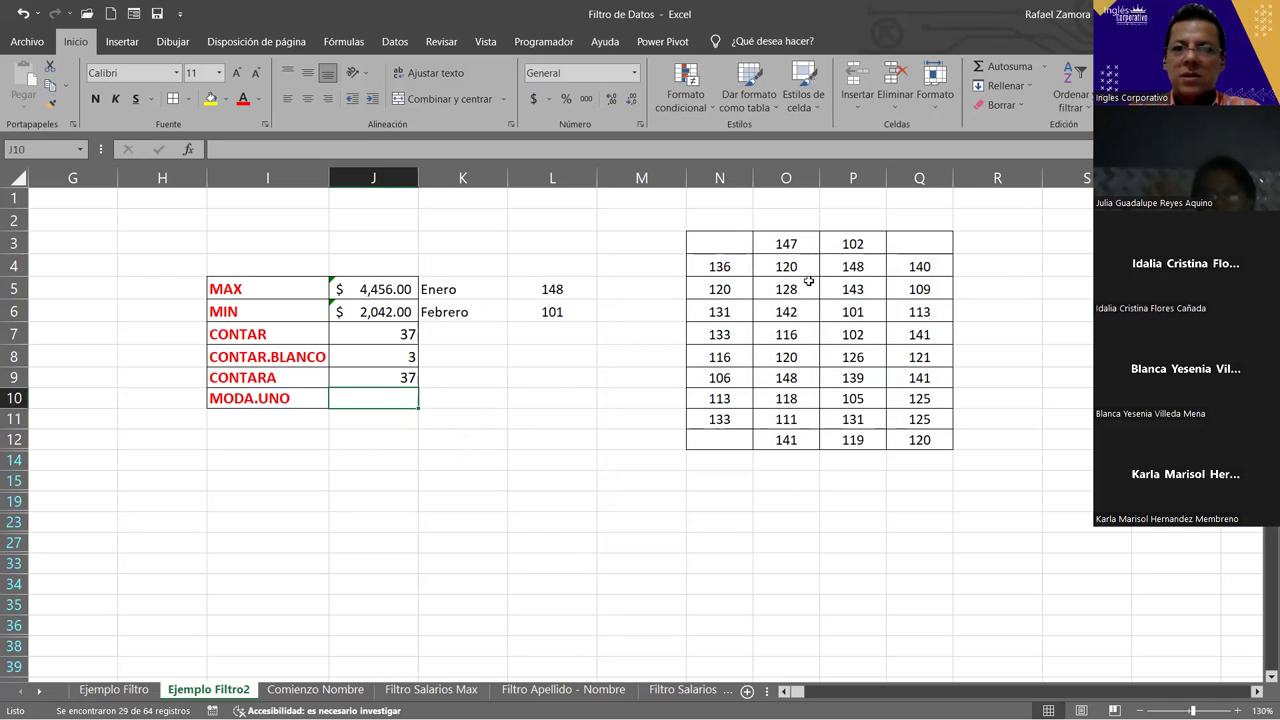
- Overwrite O12 with AAA and P4 with BBB, dropping CONTAR to 35
left_click(733, 246)
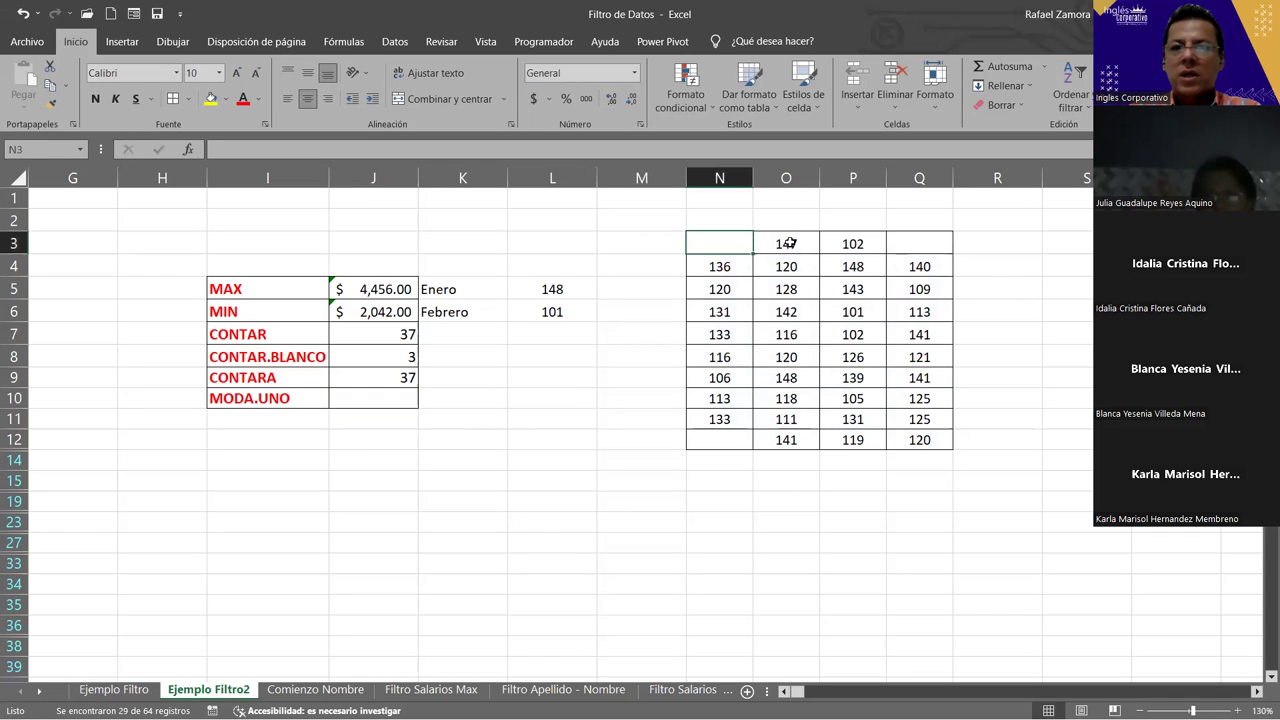
key("Right")
key("Right")
key("Right")
left_click(691, 444)
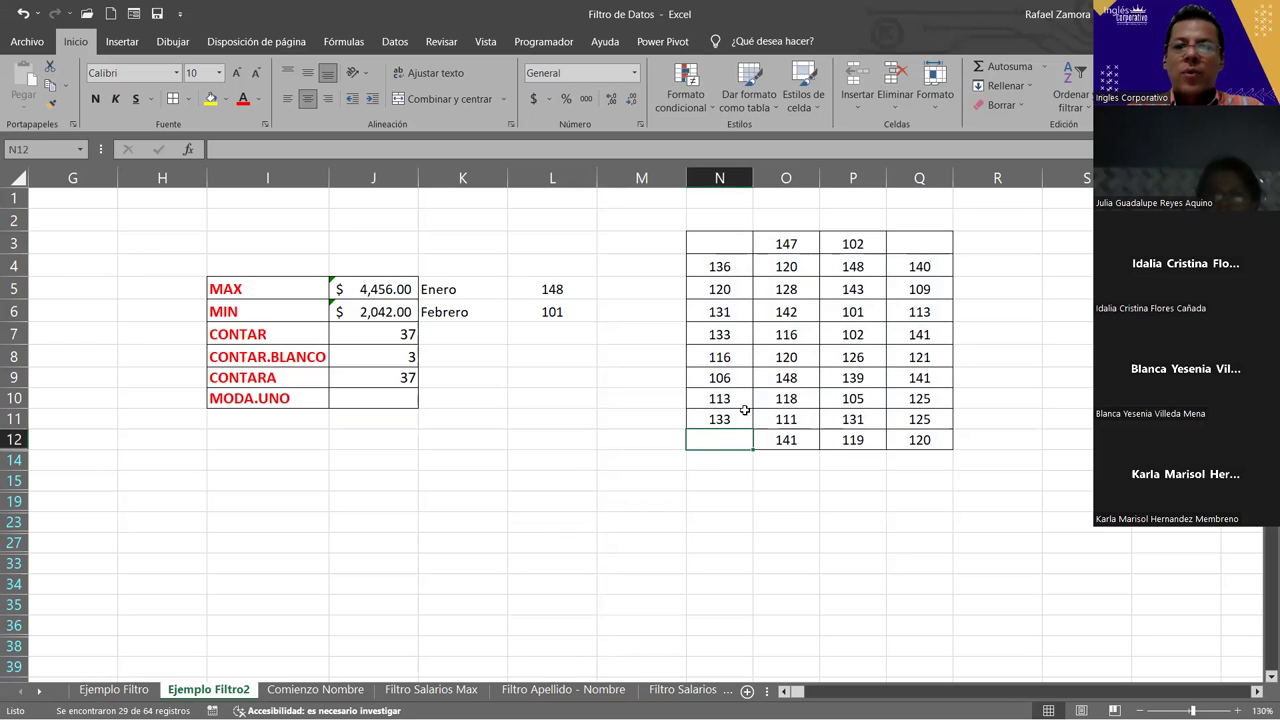
left_click(804, 440)
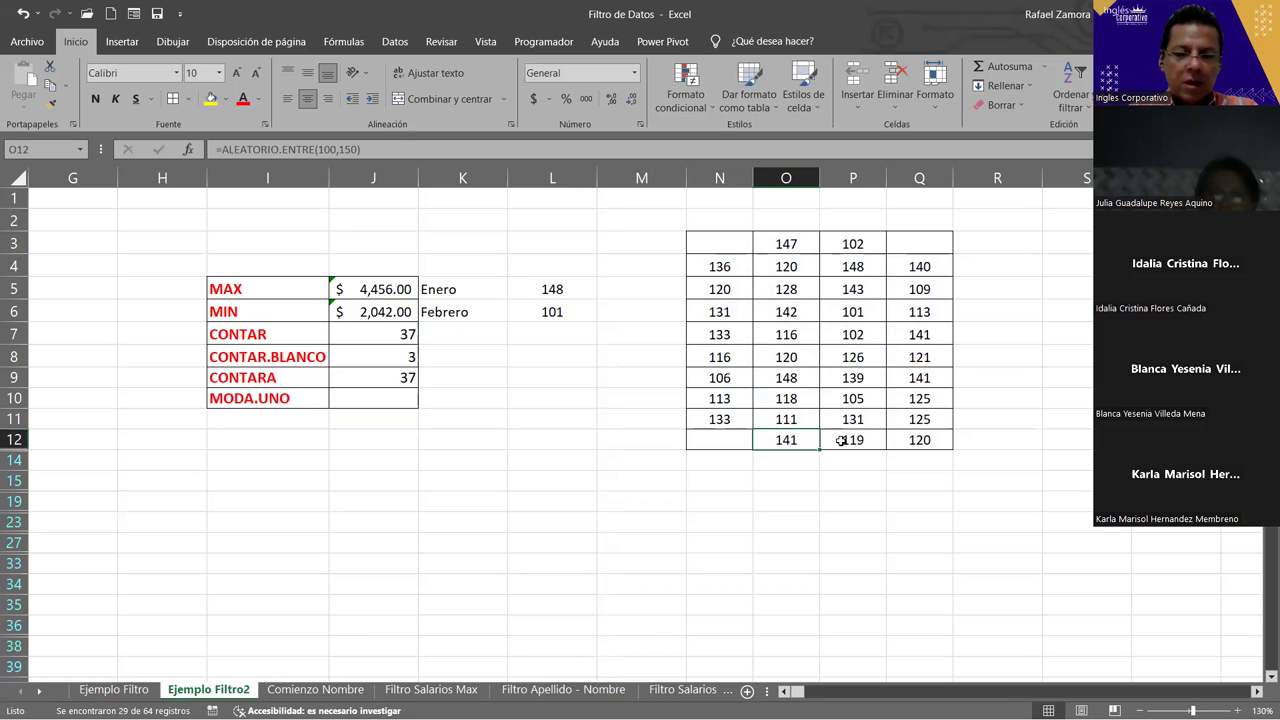
type("AAA")
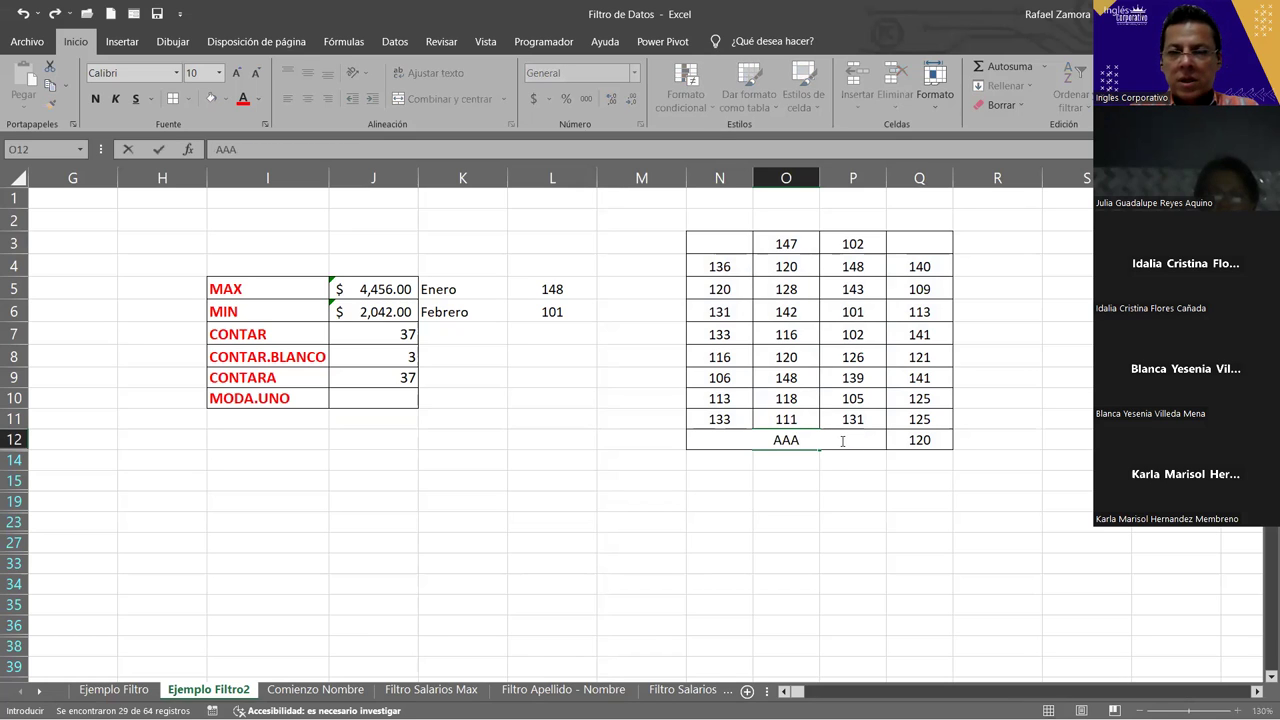
key("Return")
type("}")
key("BackSpace")
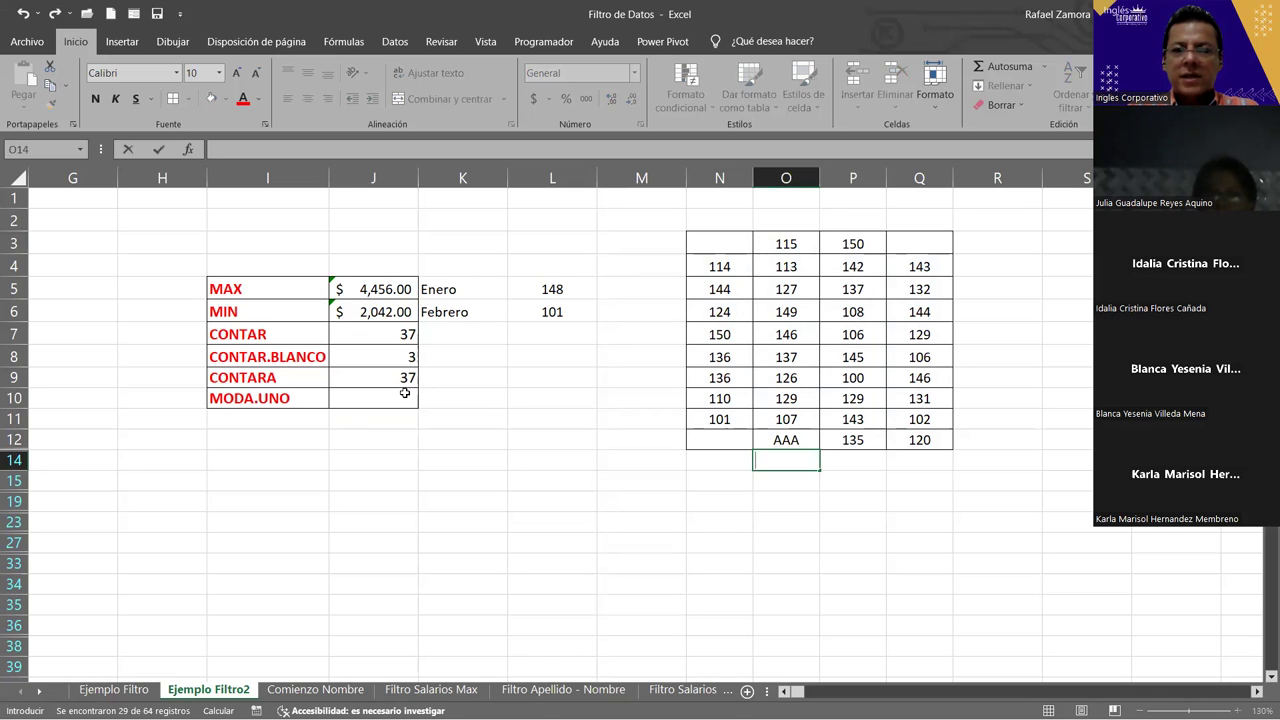
left_click(870, 263)
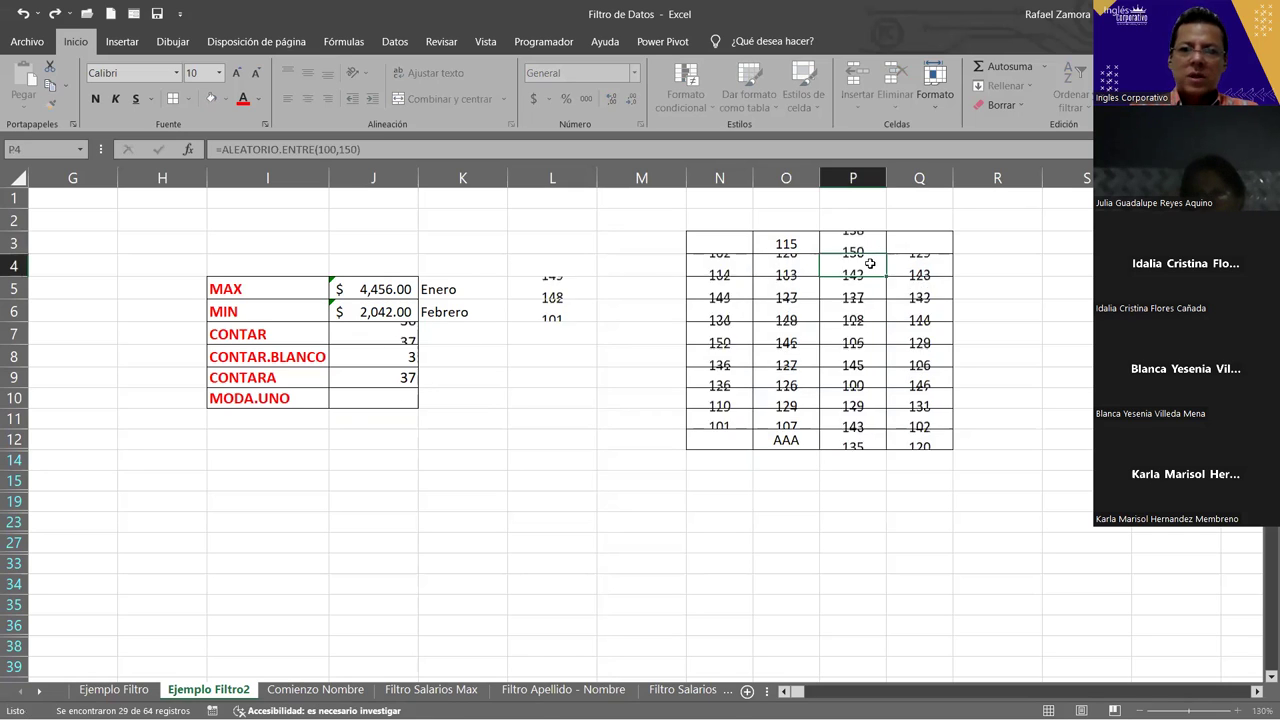
type("BBB")
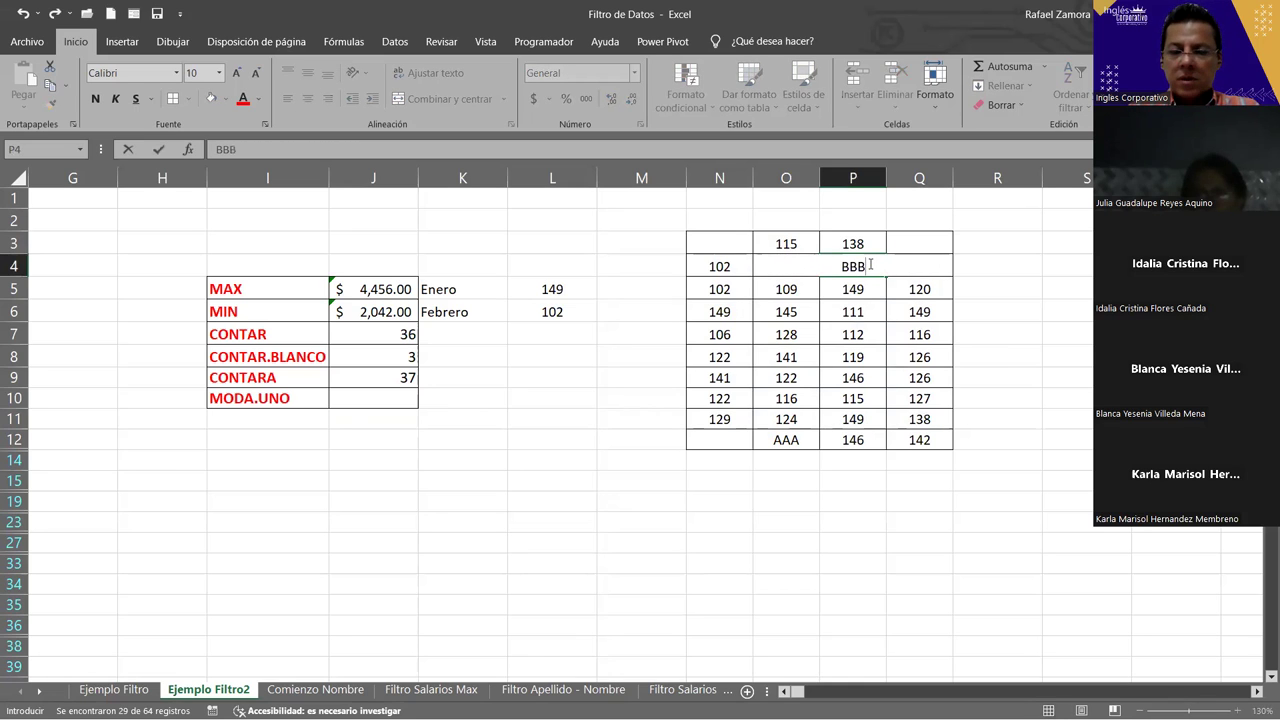
key("Return")
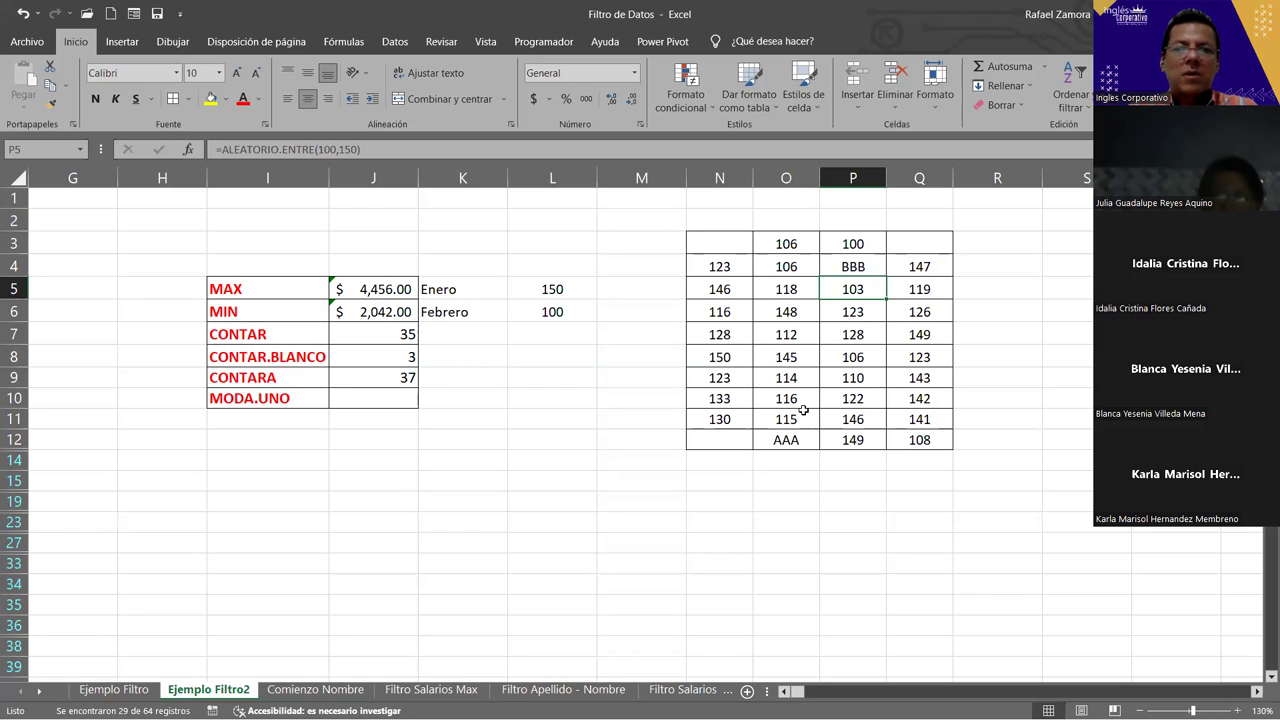
- Enter =MODA.UNO(N3:Q12) in J10 to return the grid's most frequent value
left_click(391, 401)
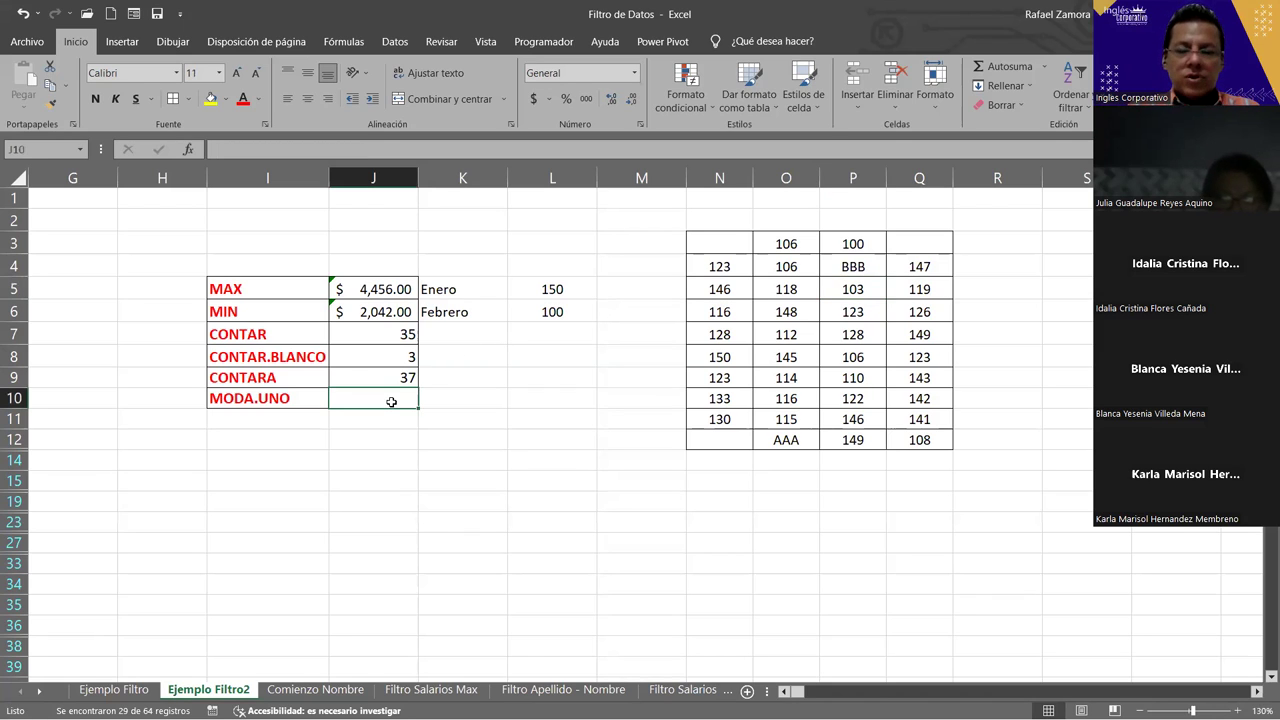
type("=")
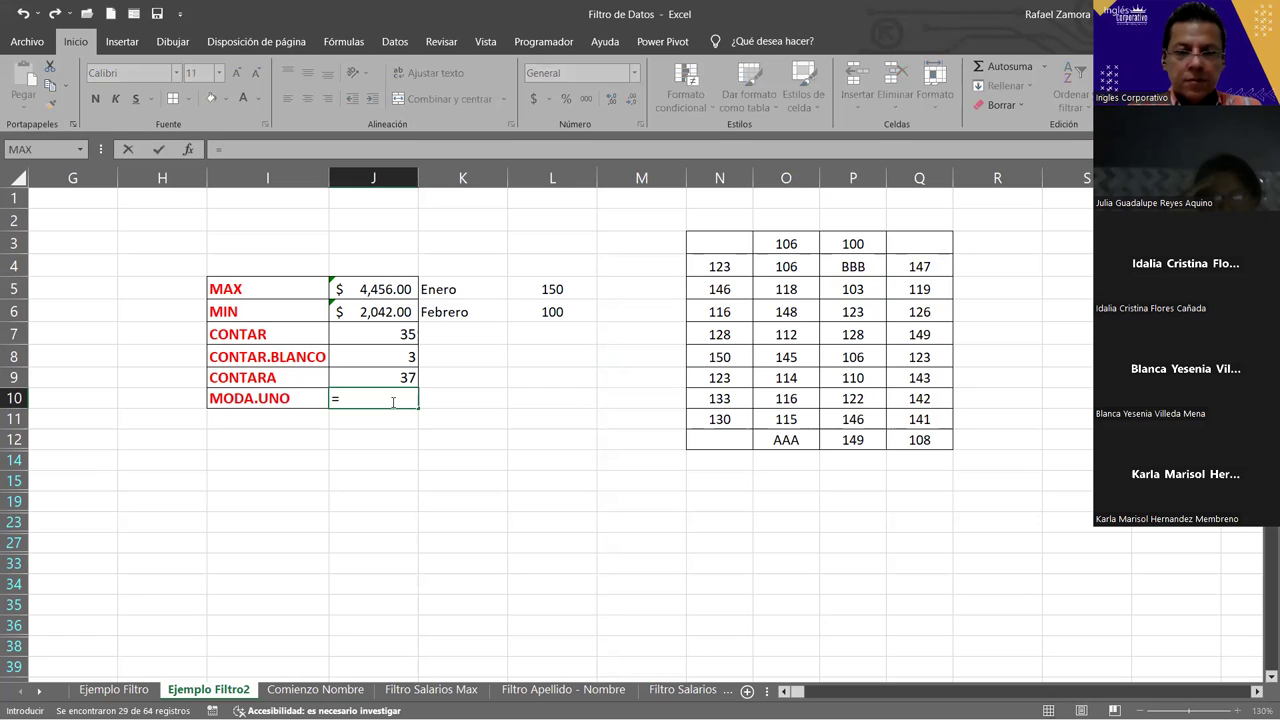
type("MODA")
key("Tab")
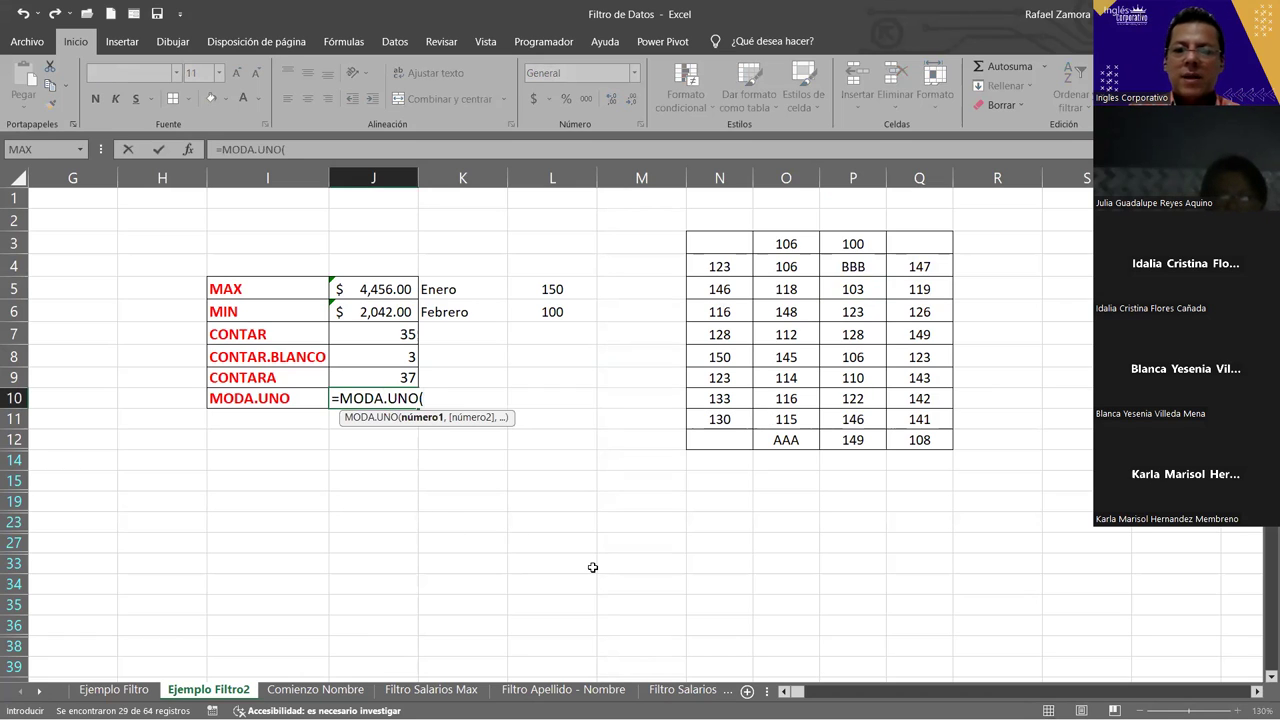
key("alt+Tab")
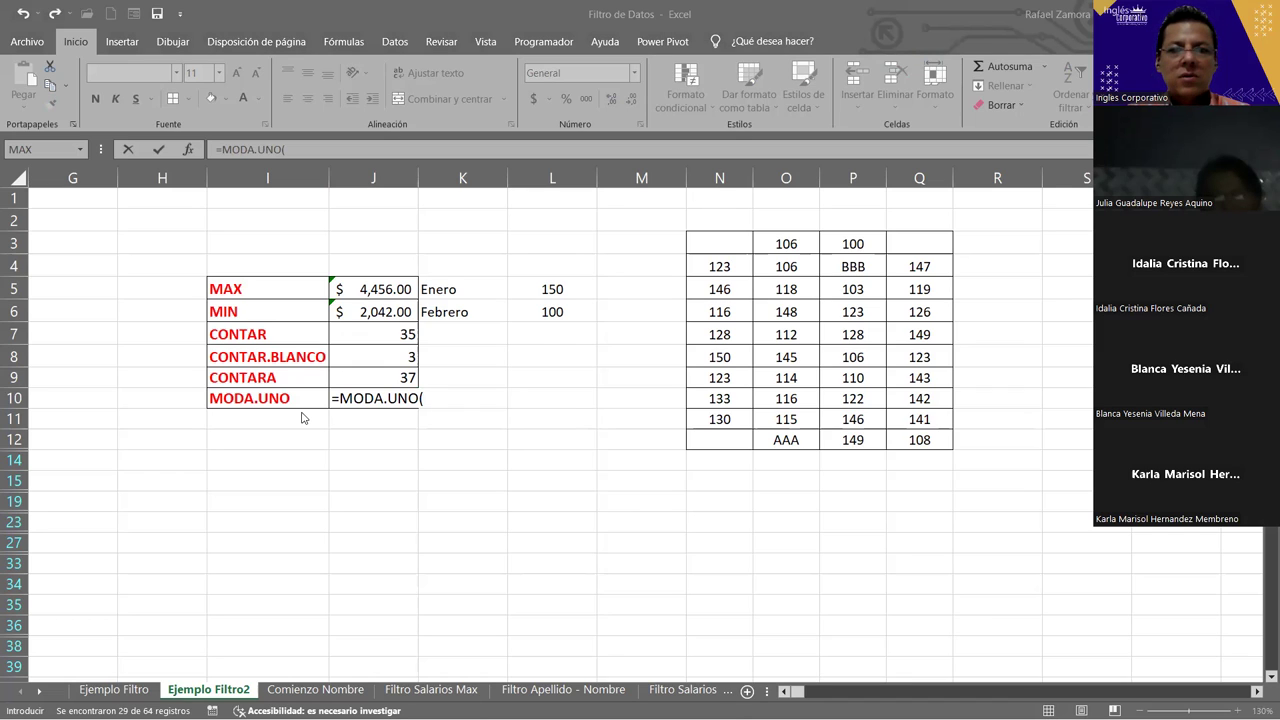
left_click_drag(738, 242, 905, 433)
type(")")
key("Return")
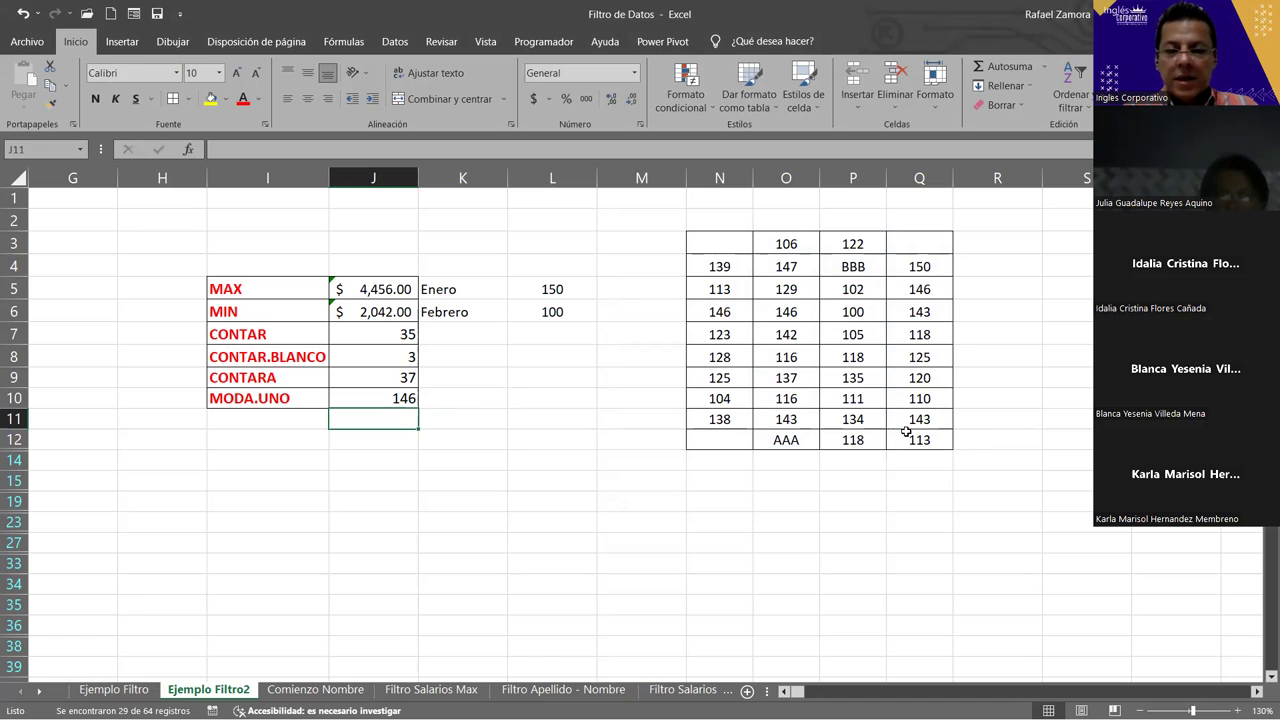
- Recalculate the random numbers four times with F9, watching the mode change
key("F9")
key("F9")
key("F9")
key("F9")
key("F9")
key("F9")
key("F9")
key("F9")
key("F9")
key("F9")
key("F9")
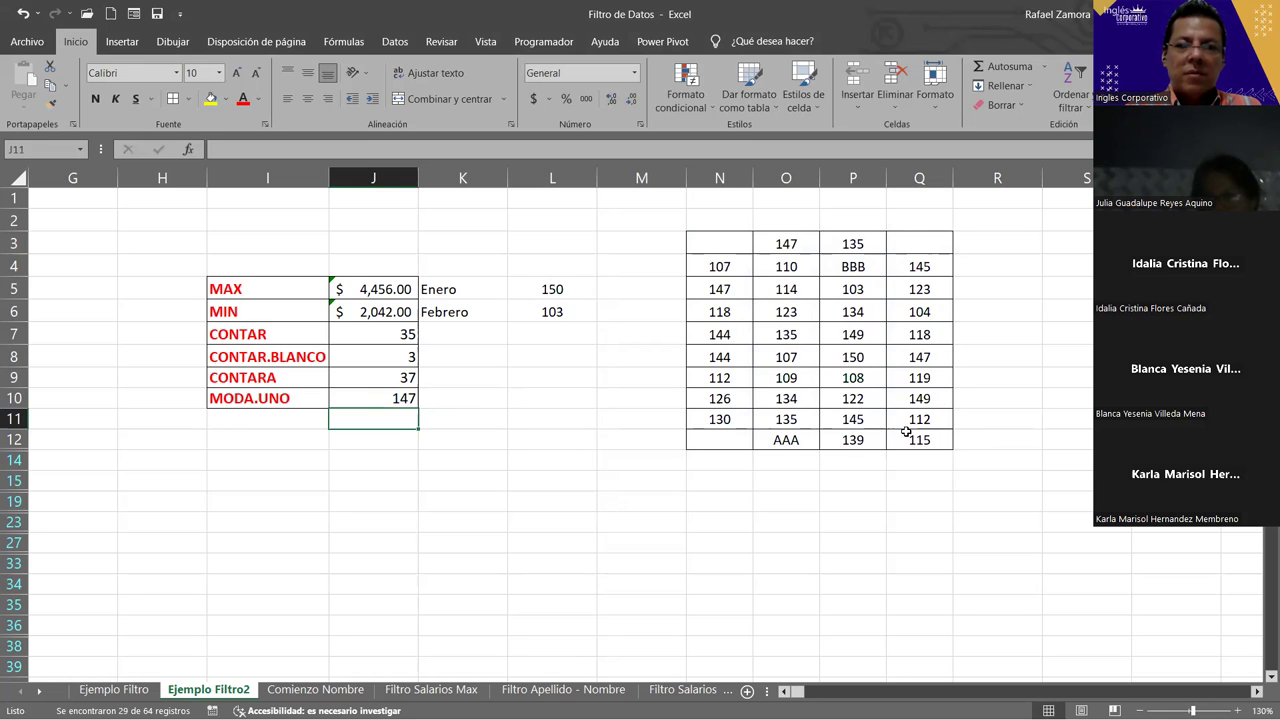
key("F9")
key("F9")
key("F9")
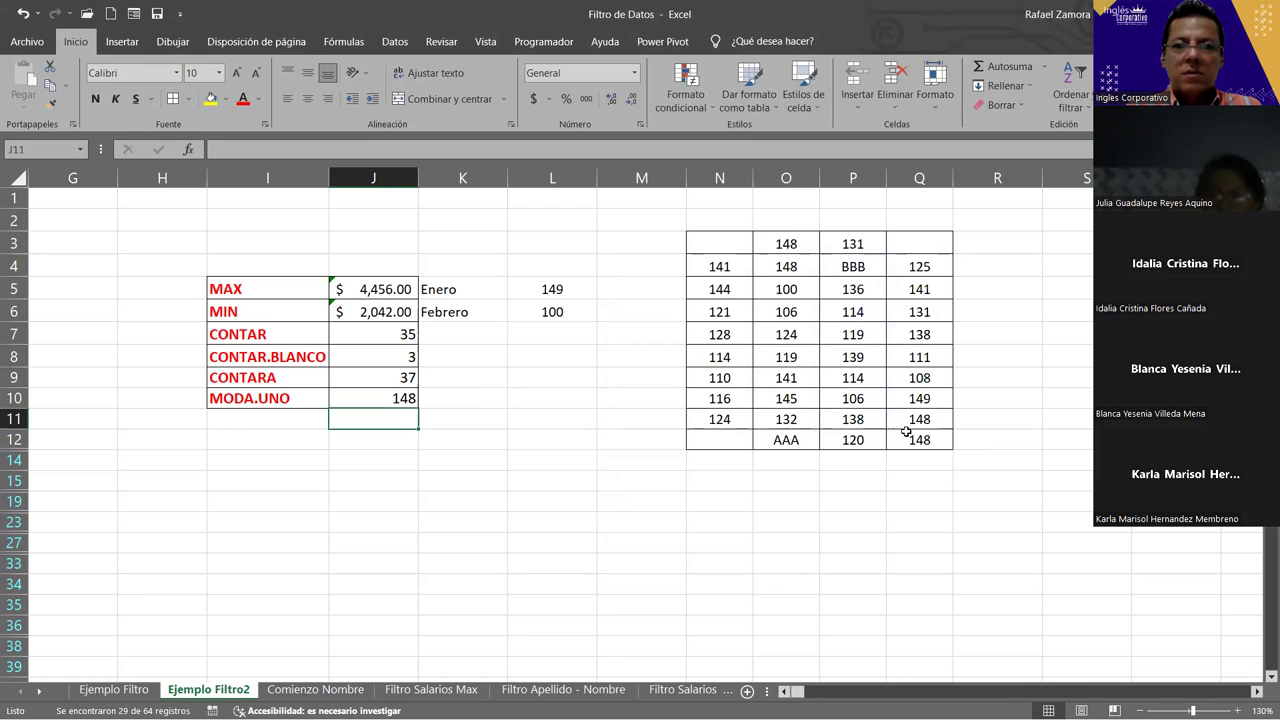
key("F9")
key("F9")
key("F9")
key("F9")
key("F9")
key("F9")
key("F9")
key("F9")
key("F9")
key("F9")
key("F9")
key("F9")
key("F9")
key("F9")
key("F9")
key("F9")
key("F9")
key("F9")
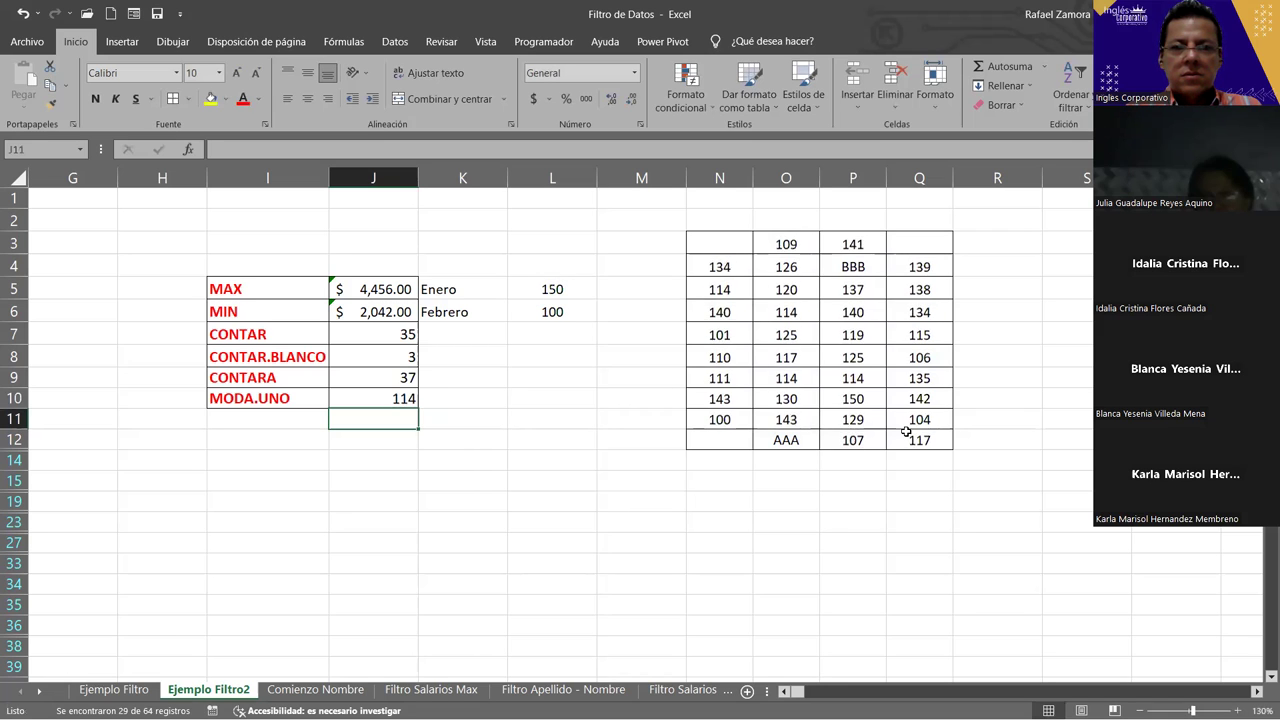
key("F9")
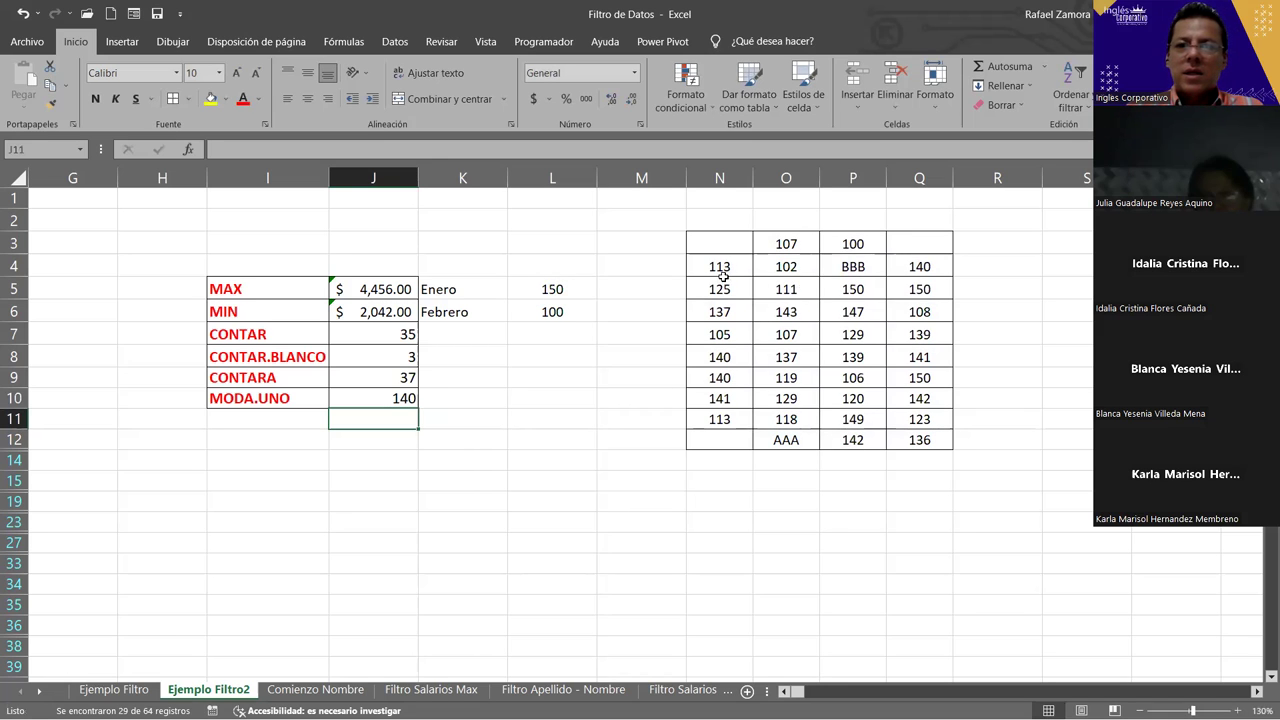
- Change N4's formula to =ALEATORIO.ENTRE(100,115)
left_click(722, 268)
double_click(729, 267)
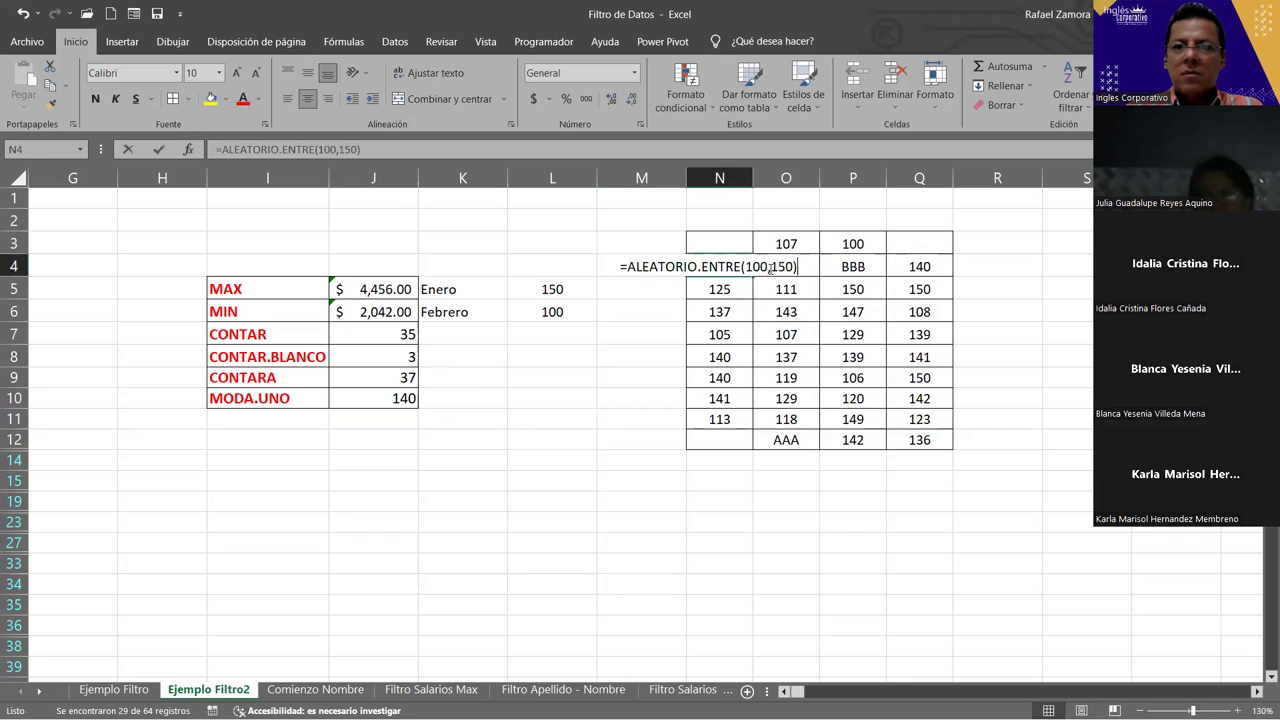
left_click(781, 267)
left_click(781, 266)
type("1")
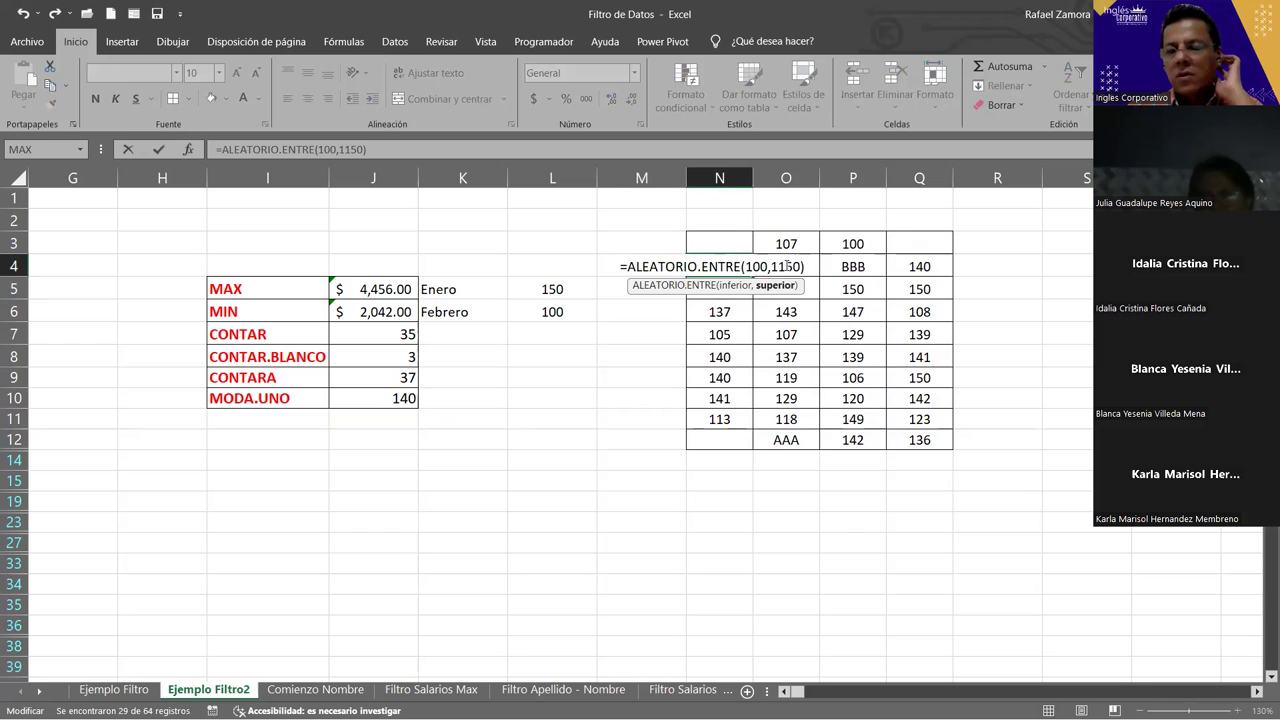
key("BackSpace")
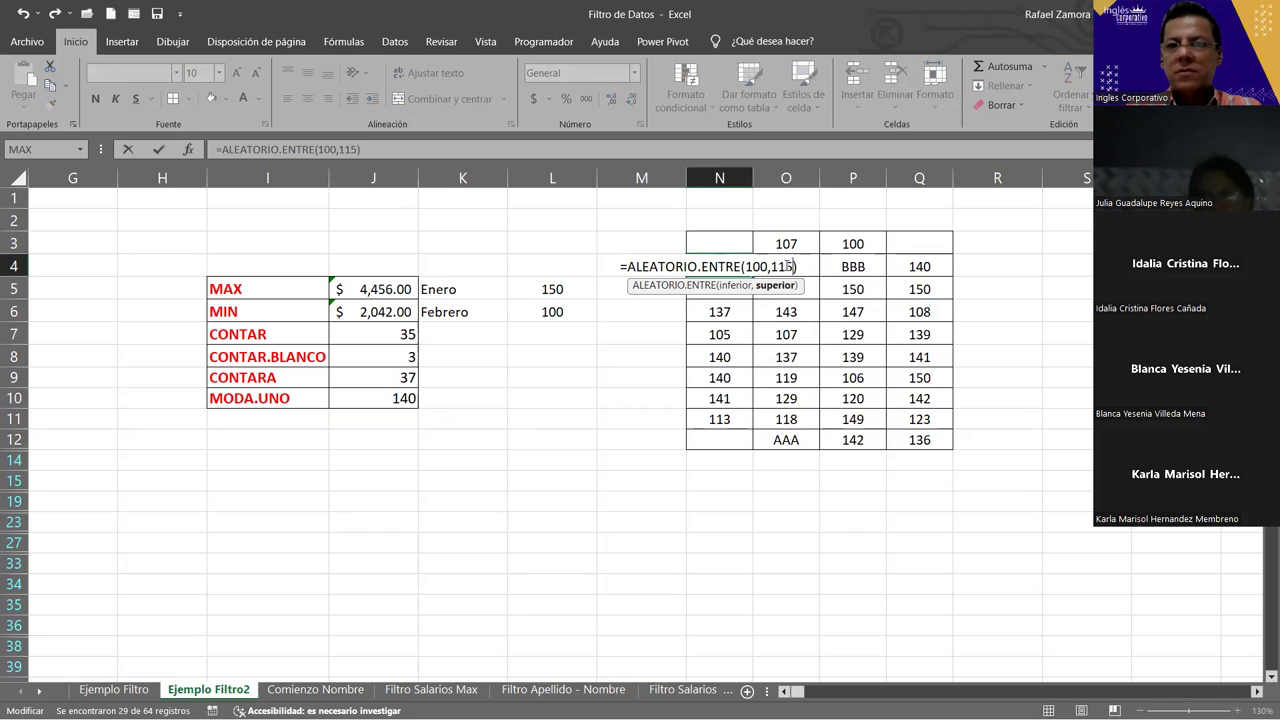
key("Return")
- Copy N4's new formula across row 4 and down through O5:Q11
left_click(748, 270)
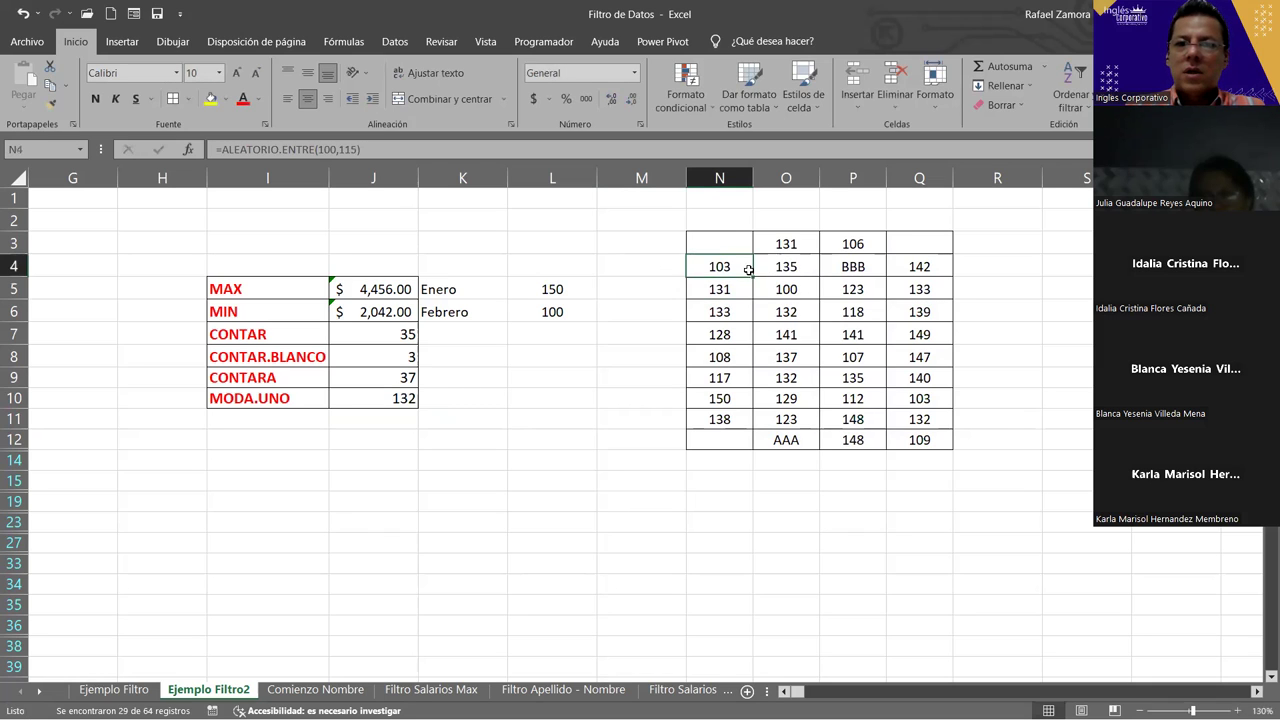
mouse_move(752, 274)
left_mouse_down()
mouse_move(795, 275)
mouse_move(797, 415)
mouse_move(934, 417)
left_mouse_up()
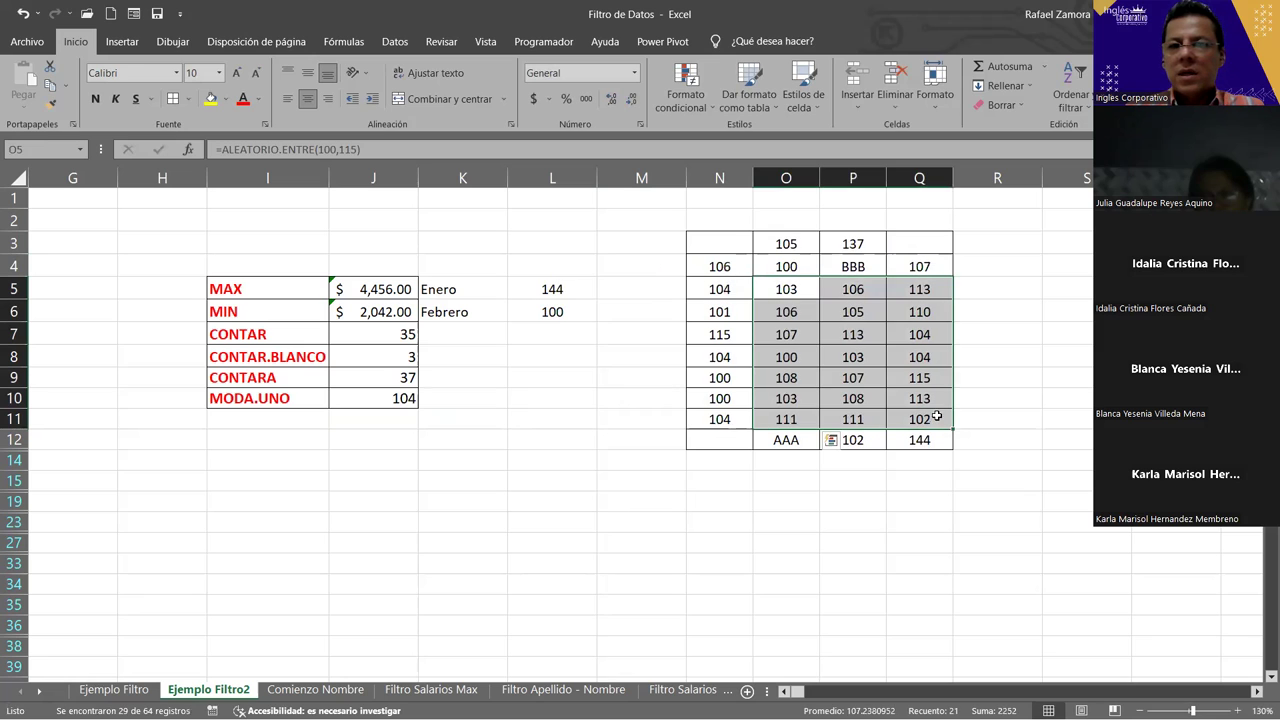
left_click(632, 456)
left_click(908, 340)
- Narrow the MODA.UNO range in J10 to N8:Q9 and recalculate the grid
left_click(443, 585)
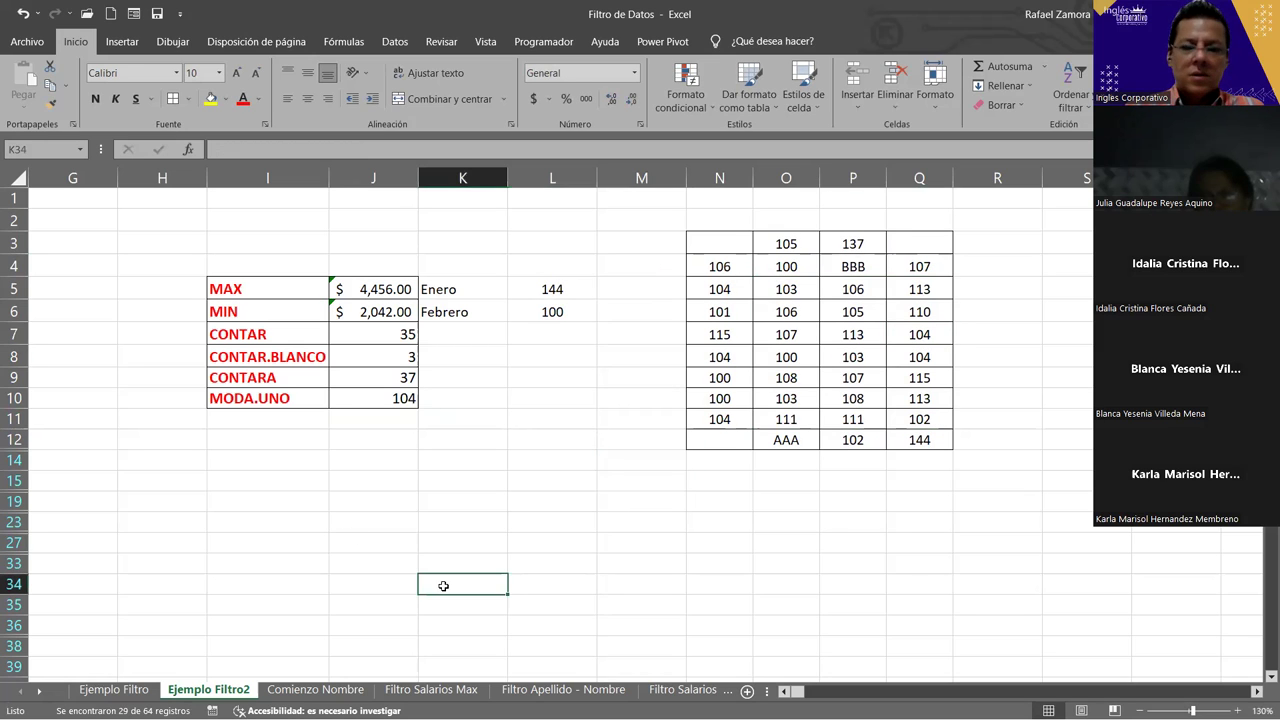
key("F9")
key("F9")
key("F9")
key("F9")
key("F9")
key("F9")
key("F9")
key("F9")
key("F9")
key("F9")
key("F9")
key("F9")
key("F9")
key("F9")
key("F9")
key("F9")
key("F9")
key("F9")
key("F9")
key("F9")
key("F9")
key("F9")
key("F9")
key("F9")
key("F9")
key("F9")
key("F9")
key("F9")
key("F9")
key("F9")
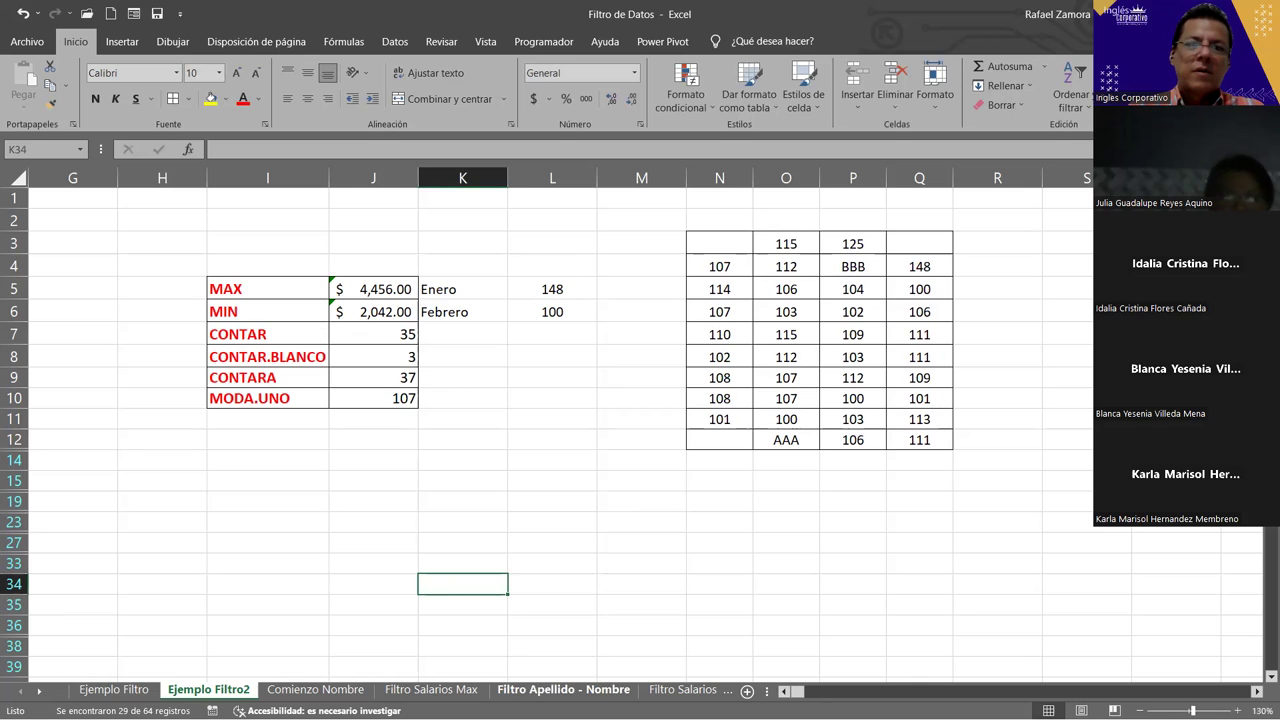
double_click(405, 398)
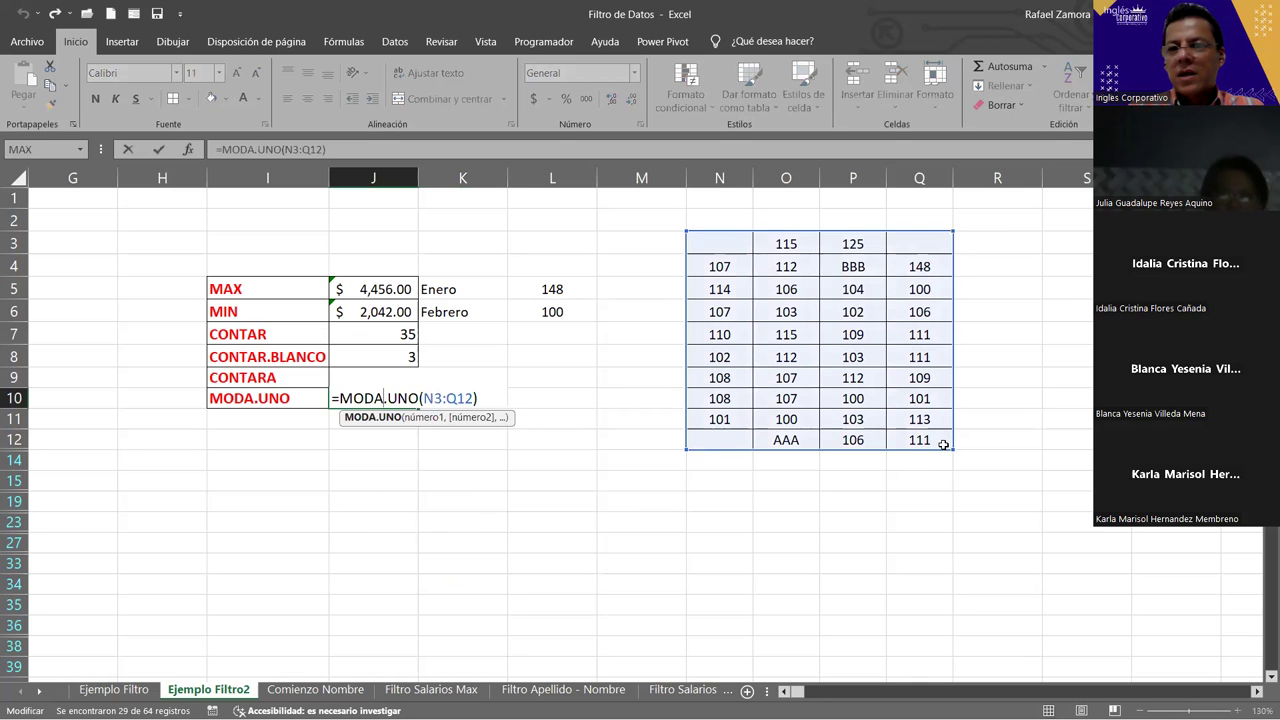
left_click_drag(943, 444, 935, 386)
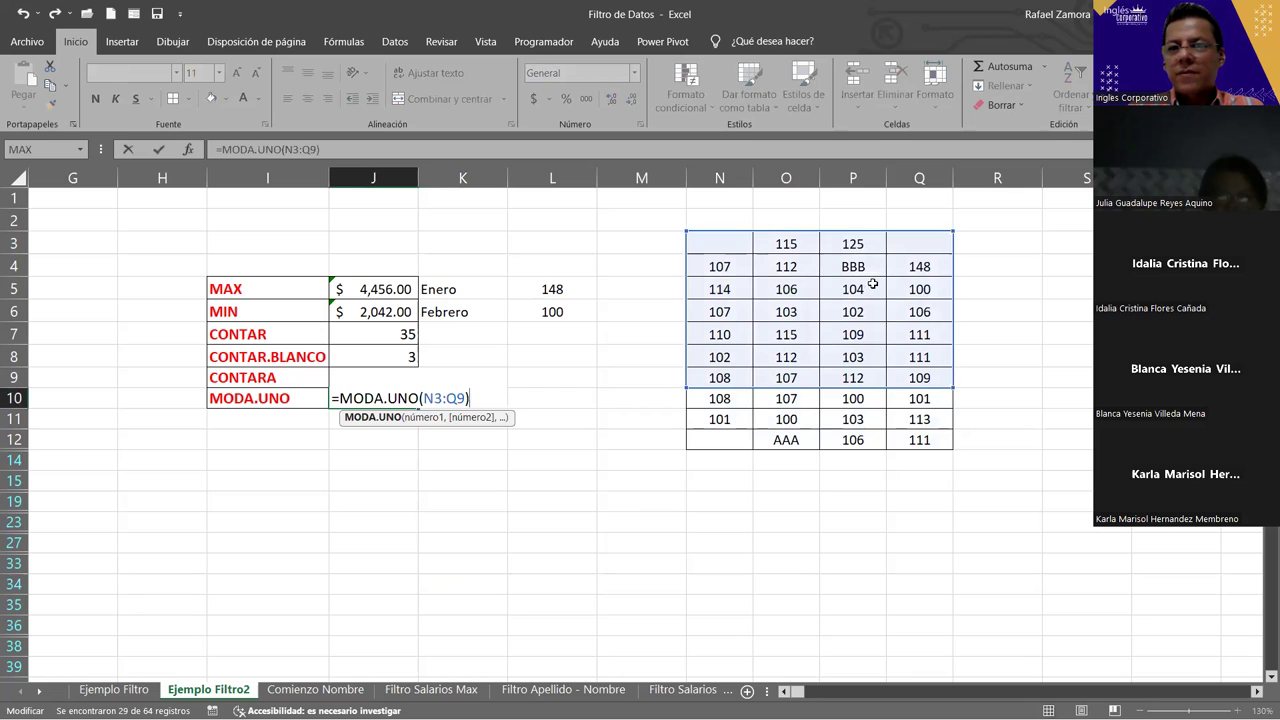
mouse_move(687, 233)
left_mouse_down()
mouse_move(707, 334)
mouse_move(713, 325)
left_mouse_up()
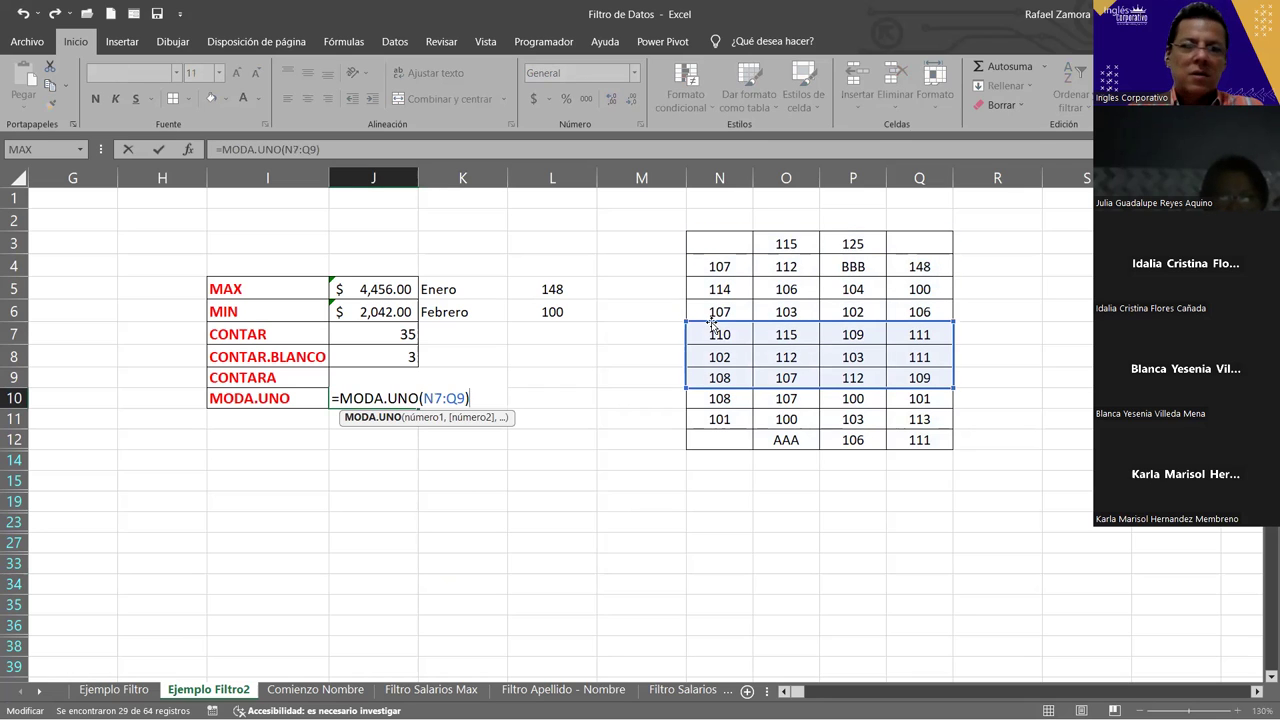
key("Return")
left_click(594, 456)
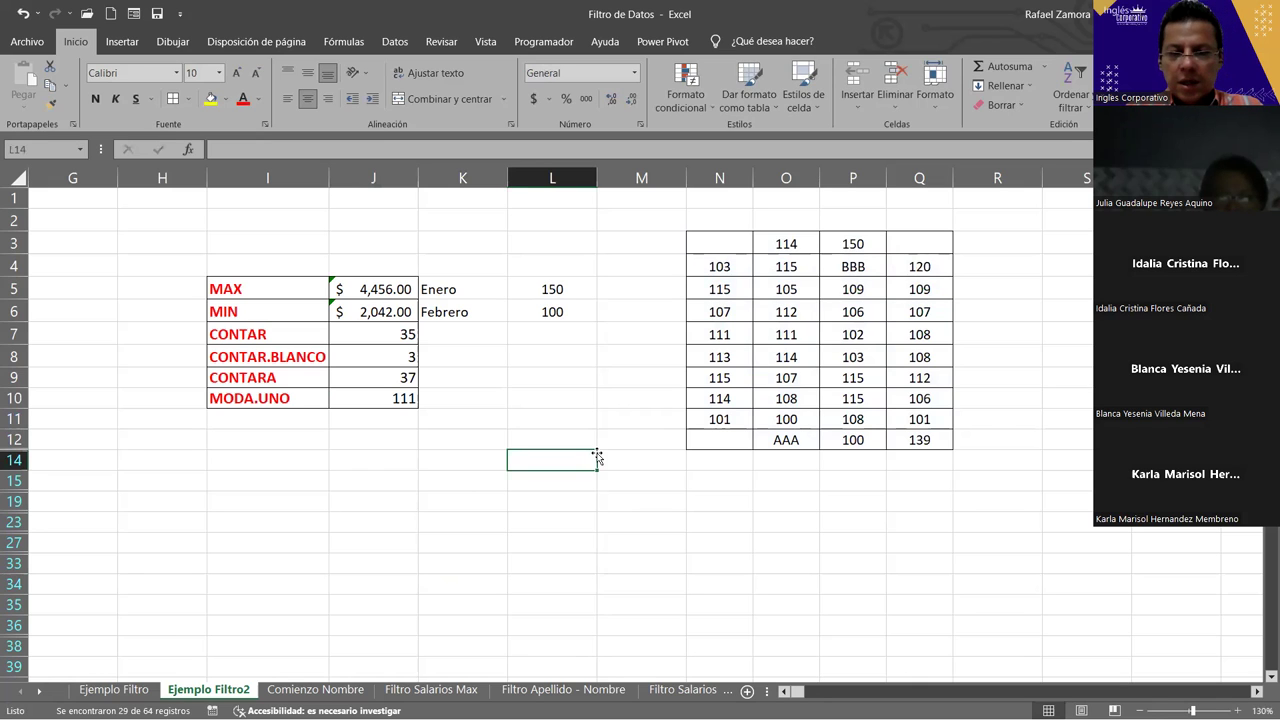
key("F9")
key("F9")
key("F9")
key("F9")
key("F9")
key("F9")
key("F9")
key("F9")
key("F9")
key("F9")
key("F9")
key("F9")
key("F9")
key("F9")
key("F9")
key("F9")
key("F9")
key("F9")
key("F9")
key("F9")
key("F9")
key("F9")
key("F9")
key("F9")
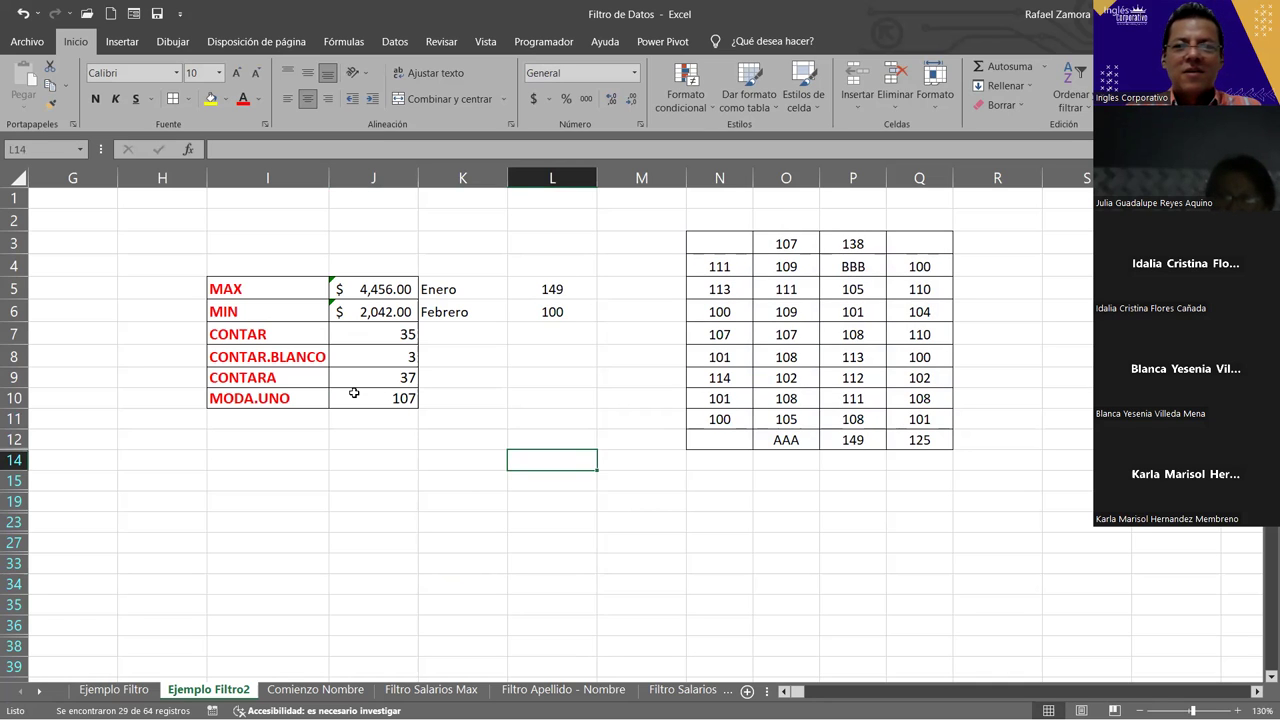
- Readjust the MODA.UNO range to rows 8–9 and recalculate until it shows #N/D
double_click(352, 396)
mouse_move(953, 322)
left_mouse_down()
mouse_move(920, 376)
mouse_move(936, 350)
left_mouse_up()
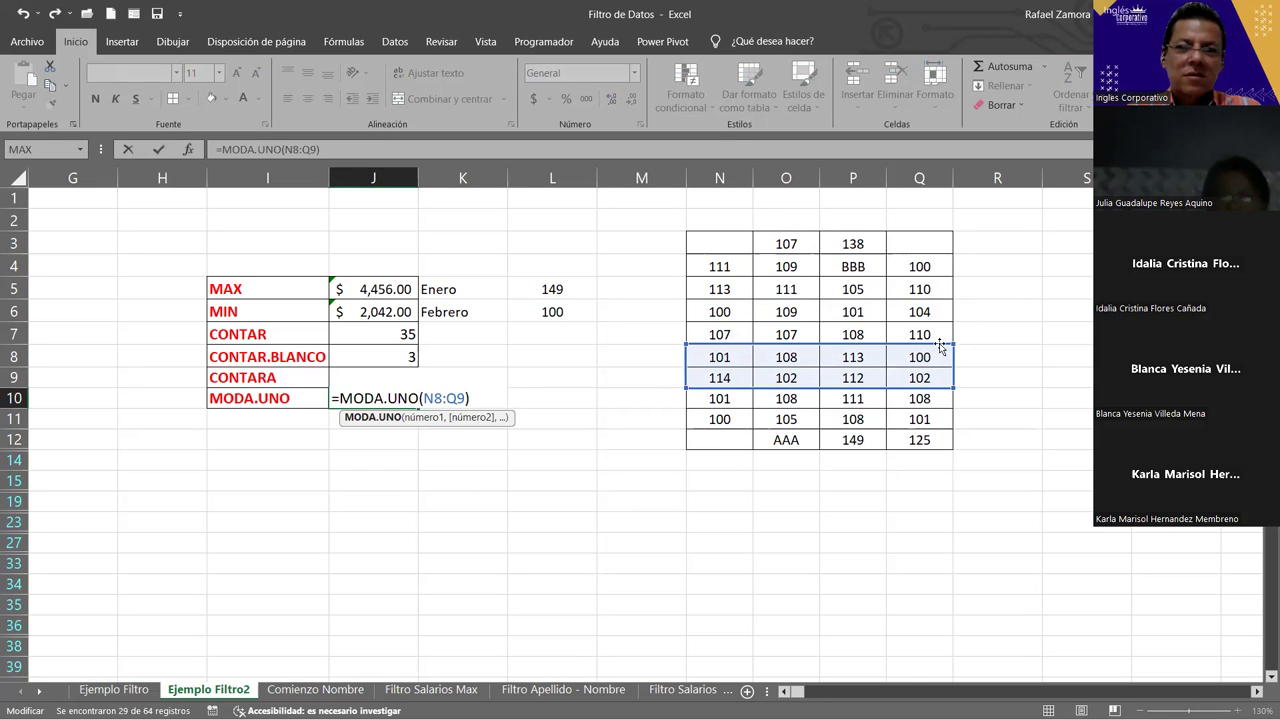
key("Return")
key("F9")
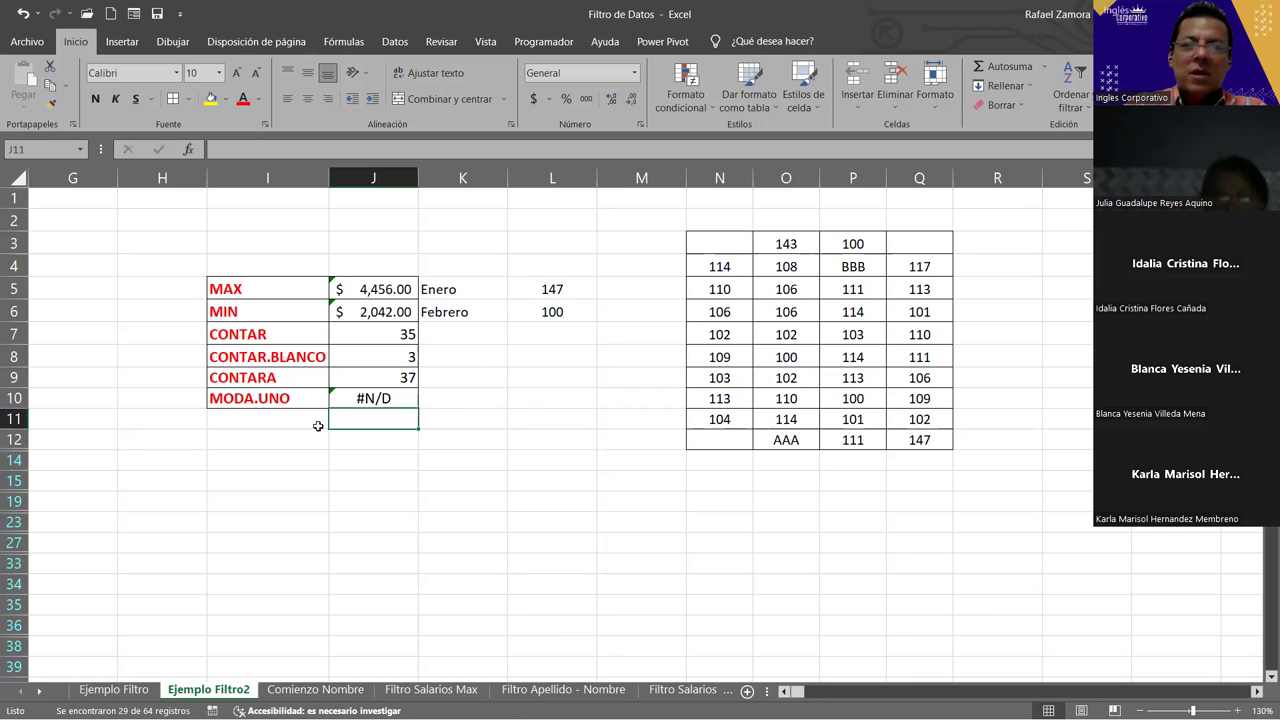
- Recalculate the grid, recheck =MODA.UNO(N8:Q9) in J10, and select results J5:J10
left_click(577, 433)
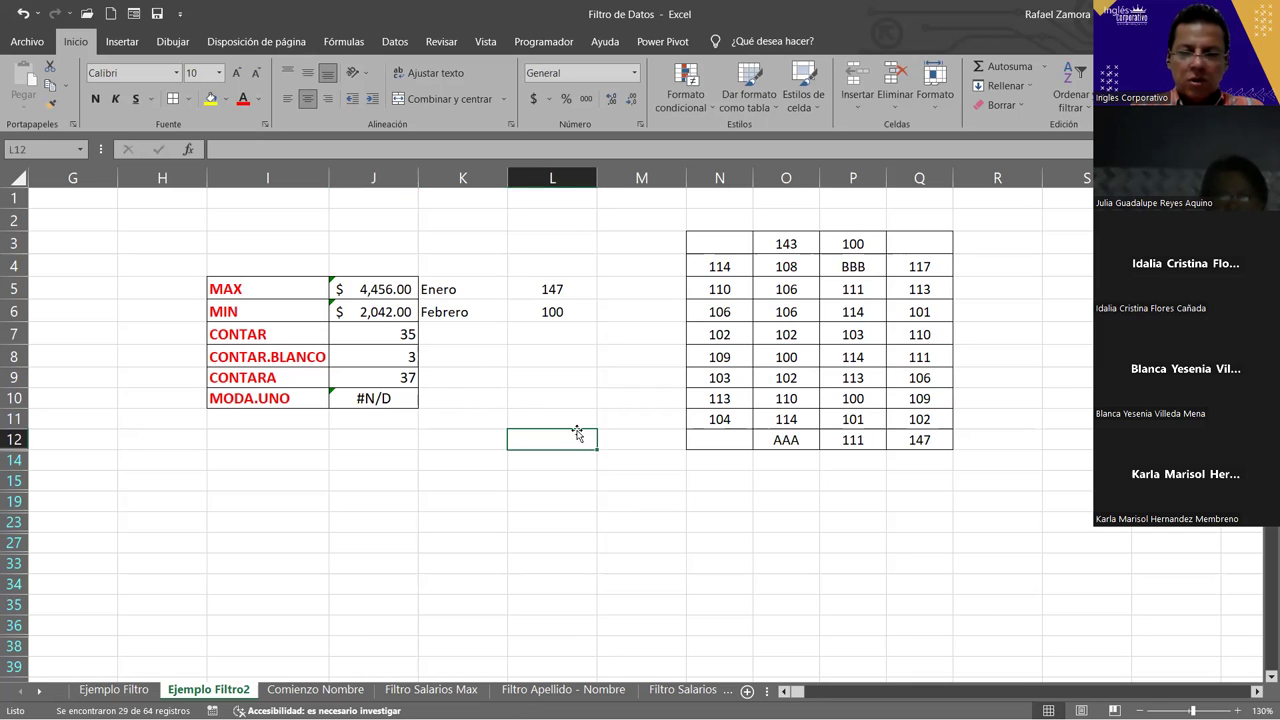
key("F9")
key("F9")
key("F9")
key("F9")
key("F9")
key("F9")
key("F9")
key("F9")
key("F9")
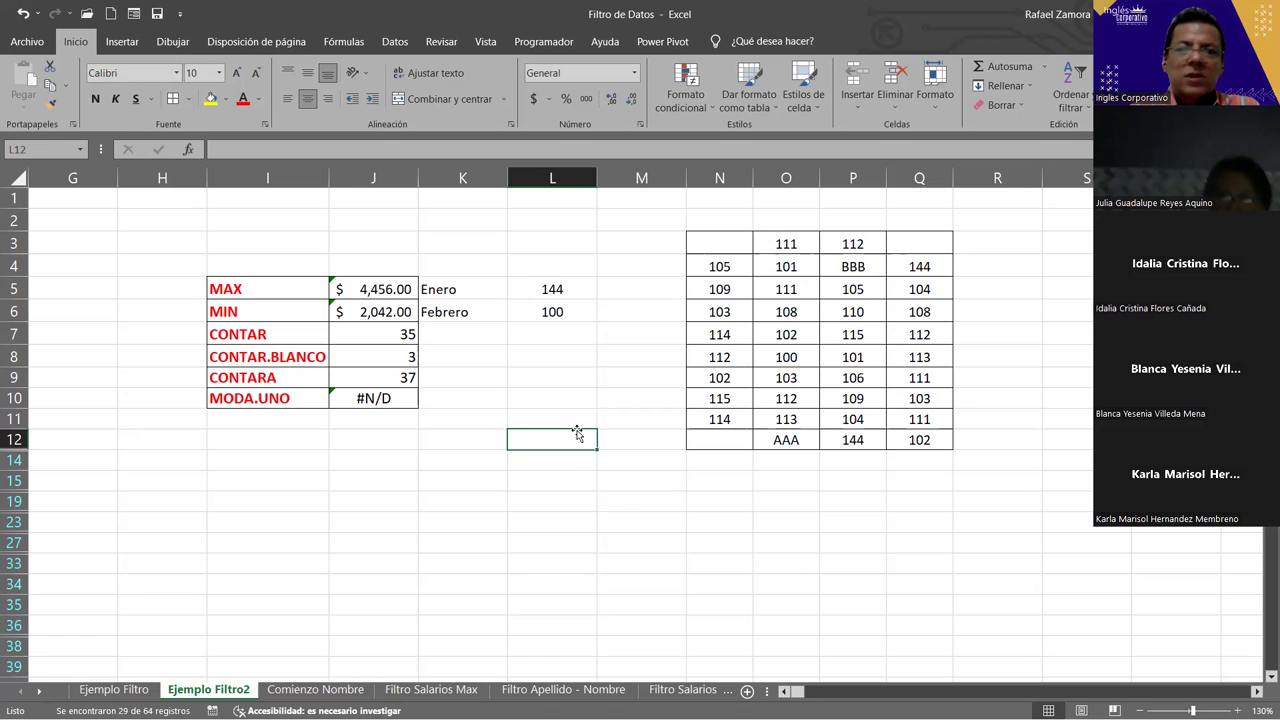
left_click(361, 399)
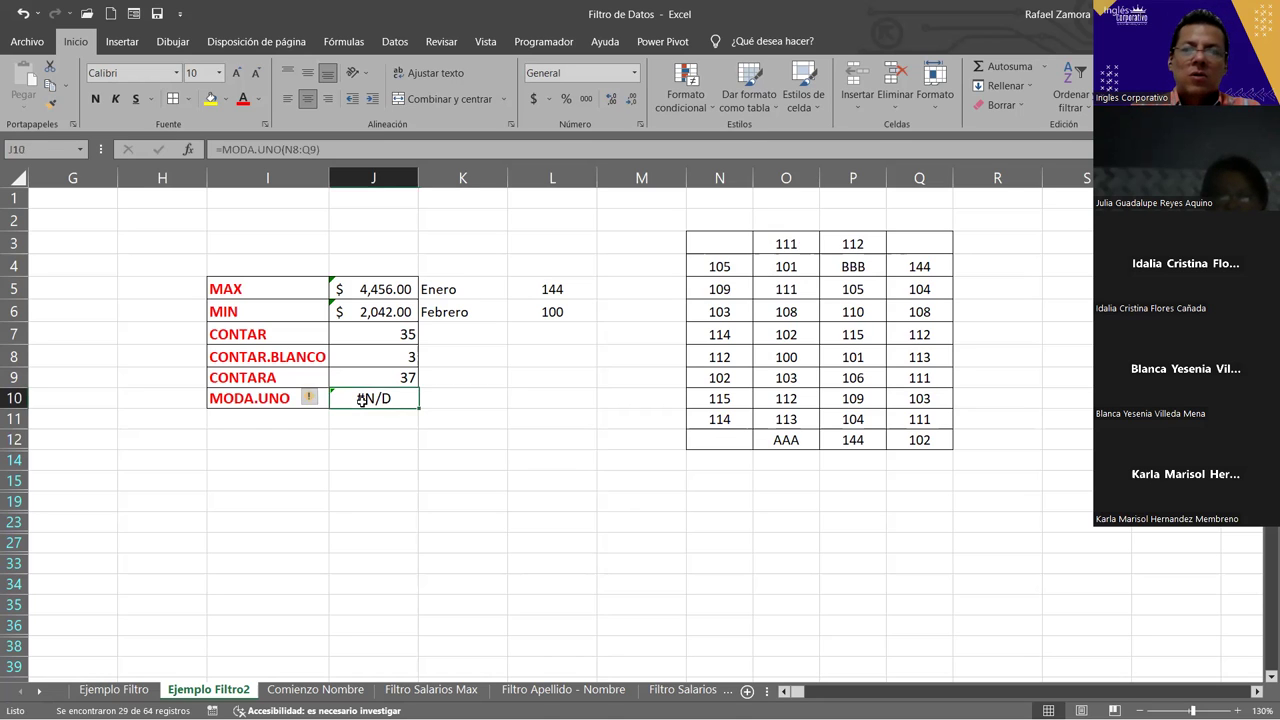
double_click(361, 399)
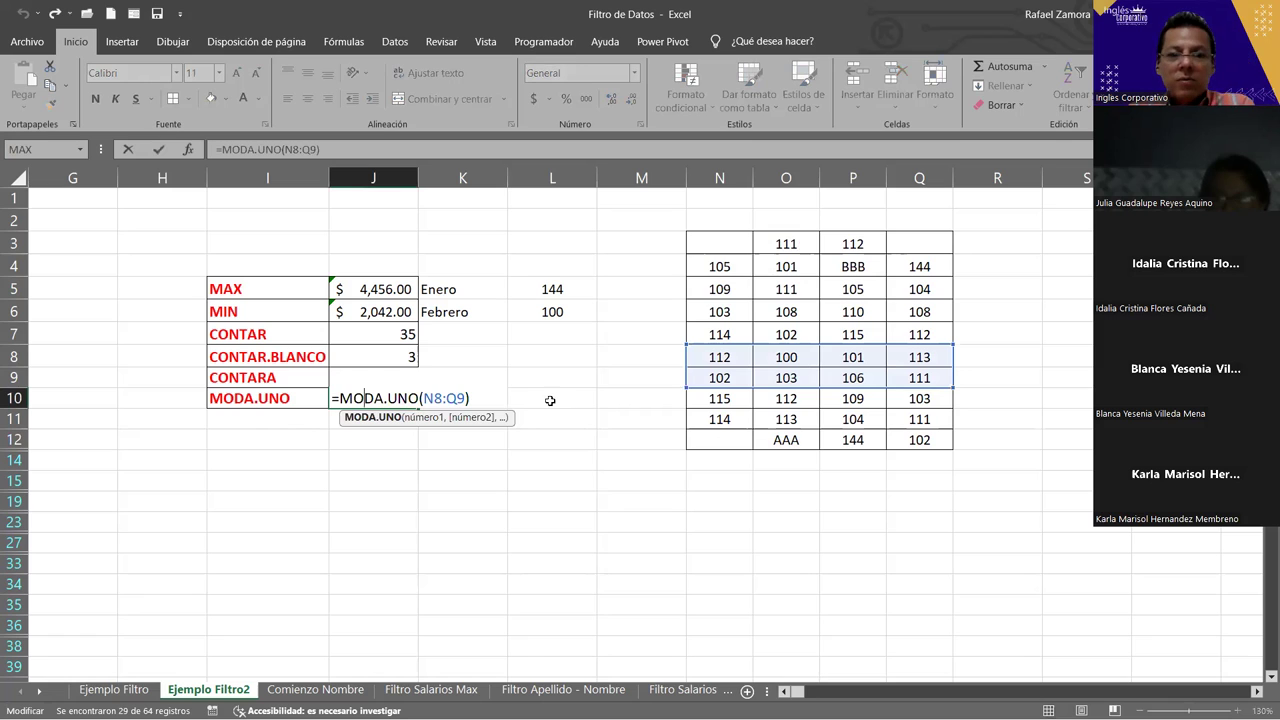
key("ctrl+Return")
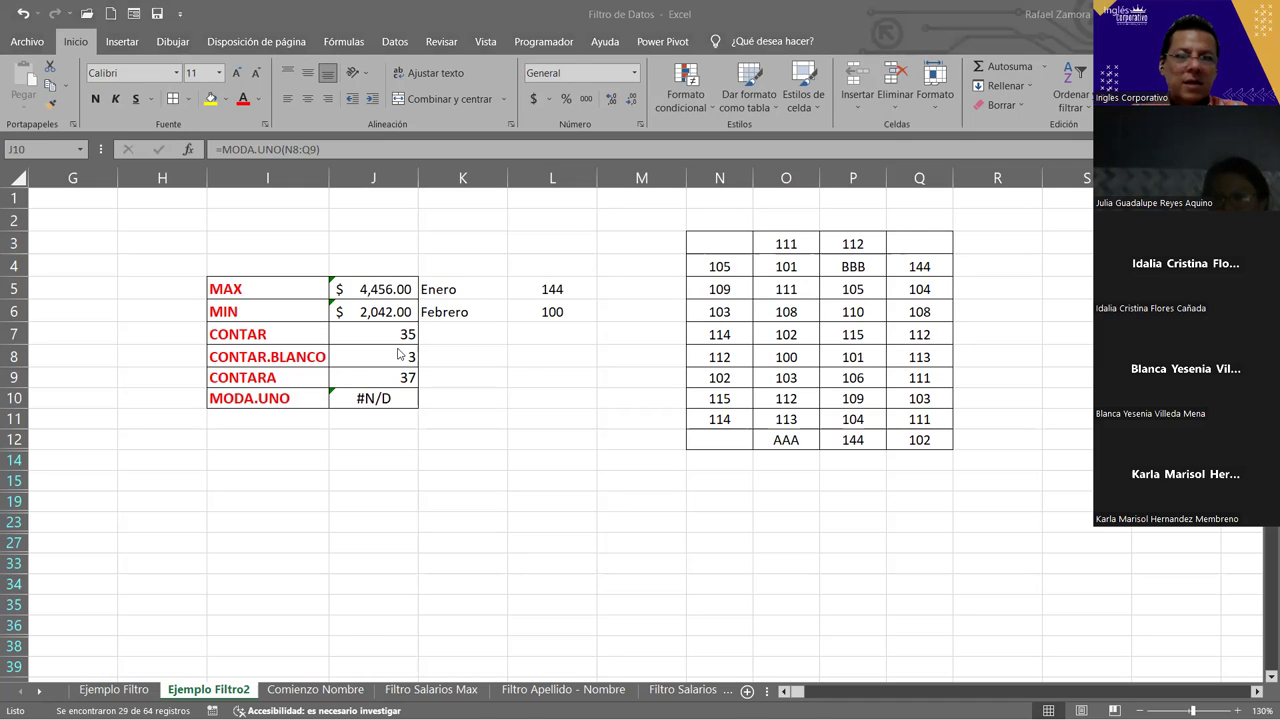
left_click_drag(394, 290, 390, 399)
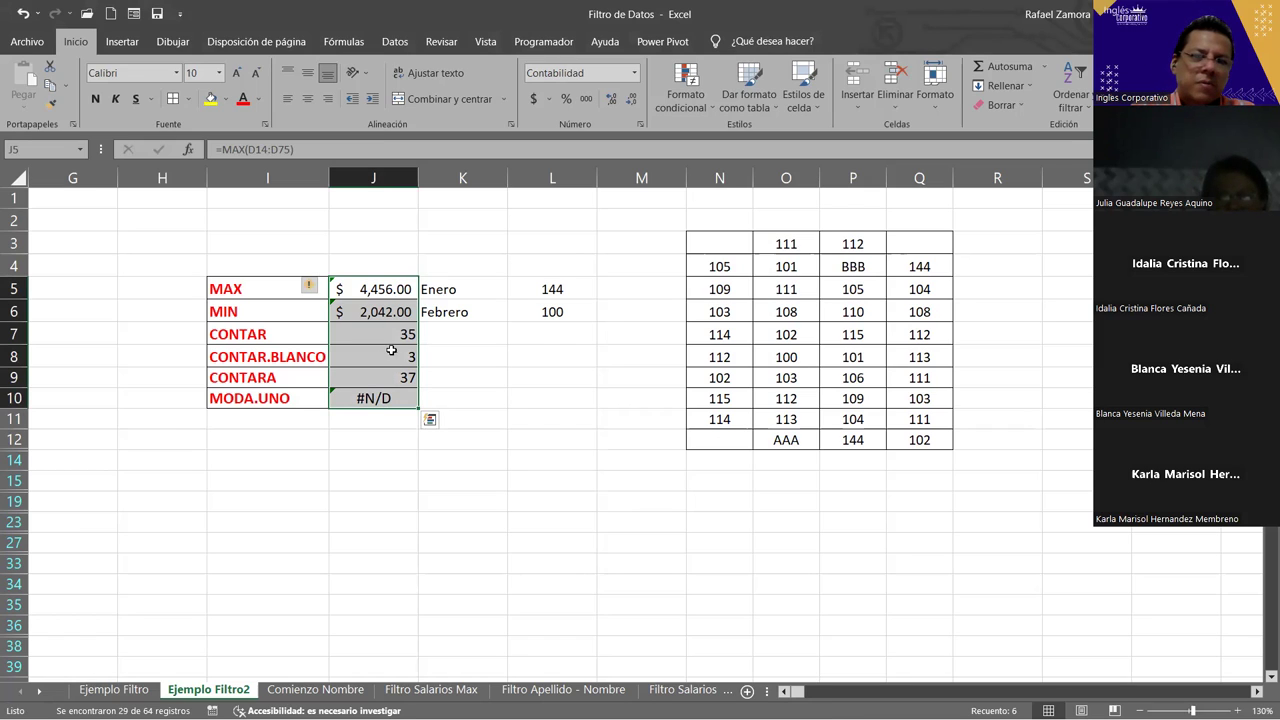
- Scroll left and up to show the Indicaciones and filtered sales table beside the results
left_click_drag(262, 385, 380, 375)
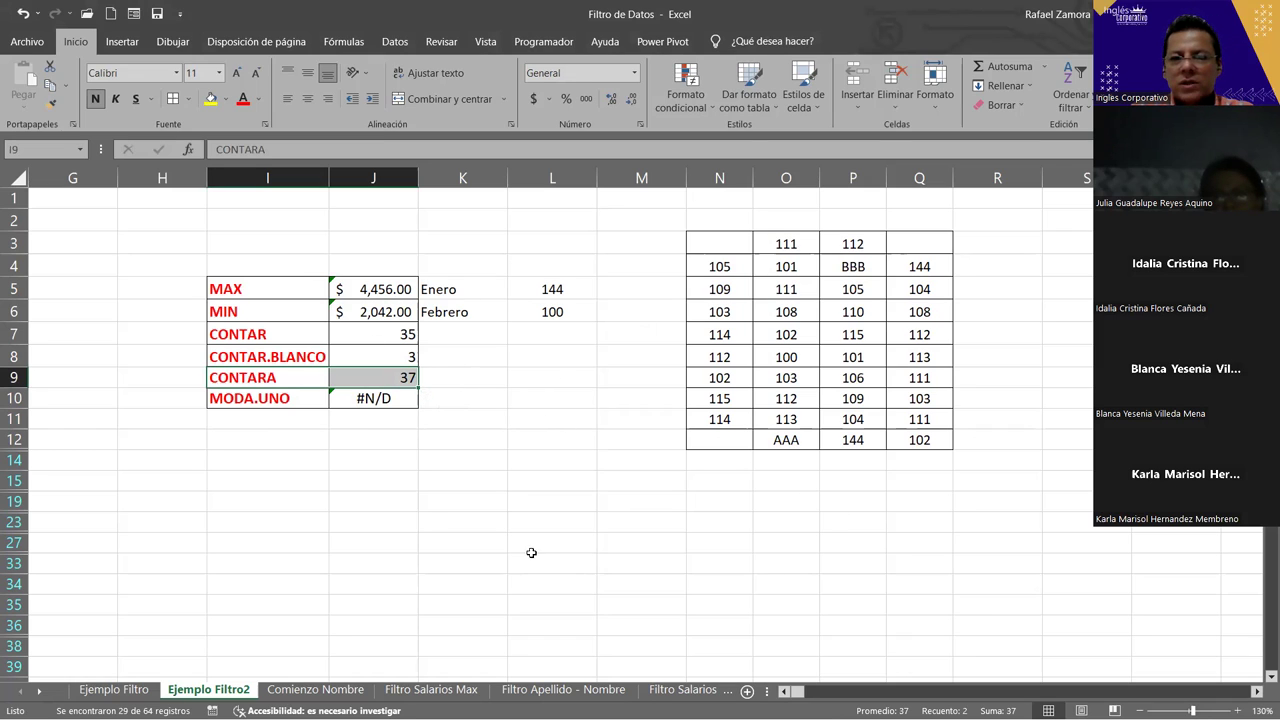
left_click(785, 691)
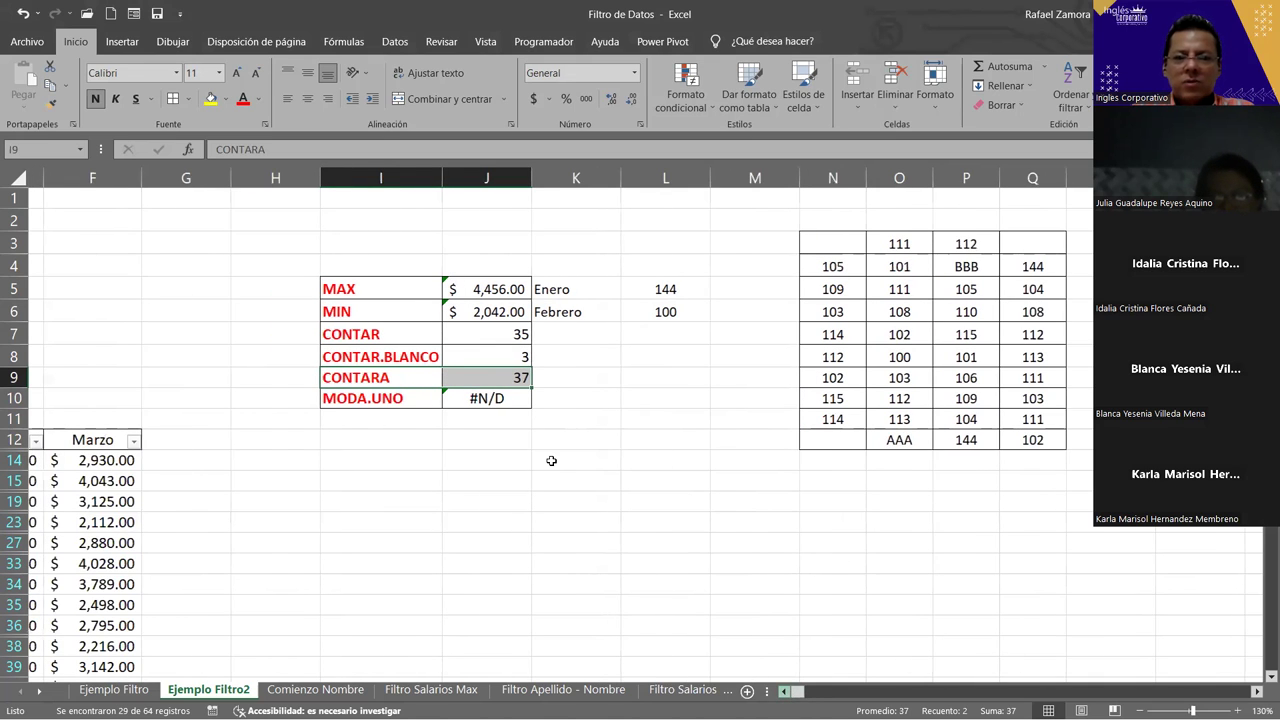
scroll(547, 425, "down", 2)
scroll(547, 425, "left", 4)
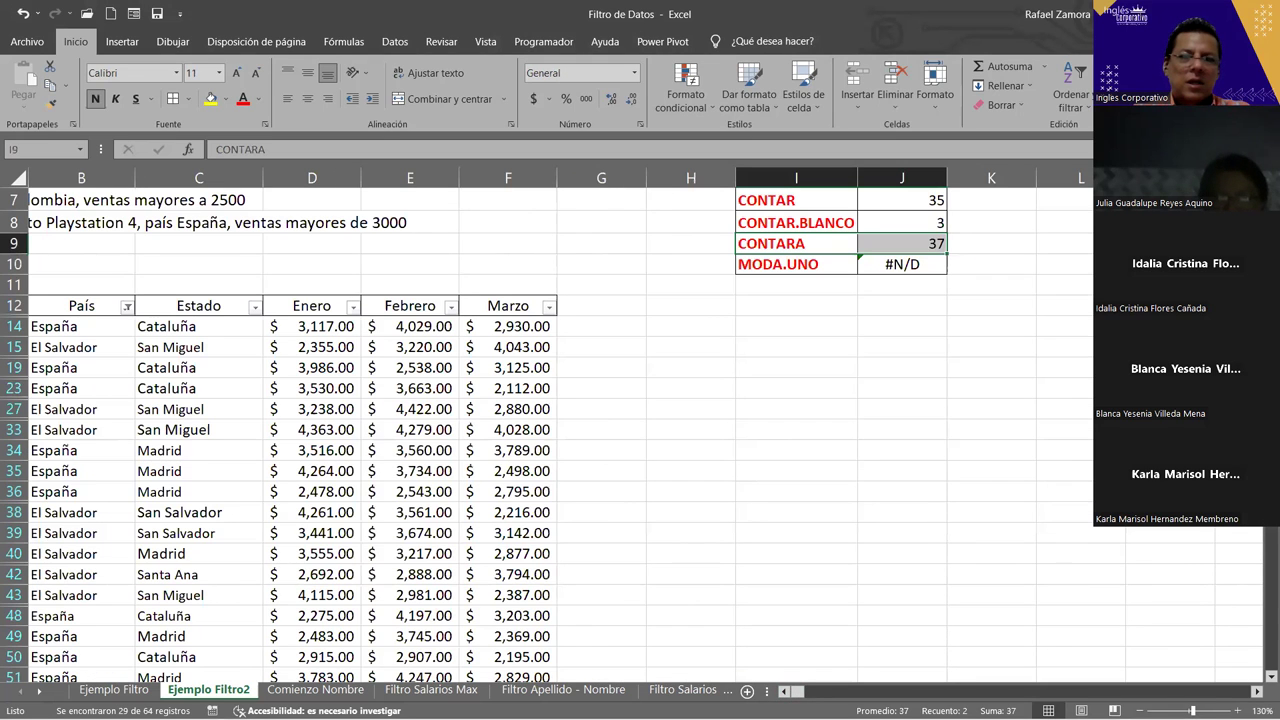
scroll(583, 430, "down", 2)
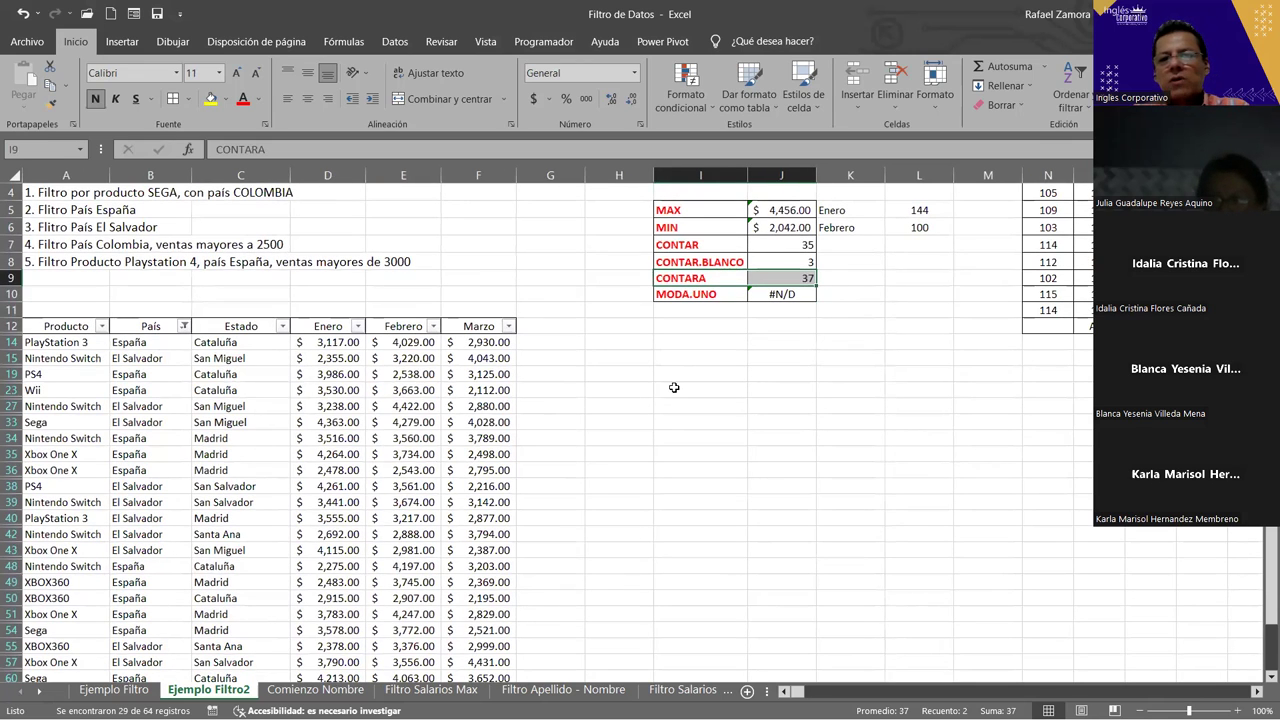
scroll(674, 387, "down", 2)
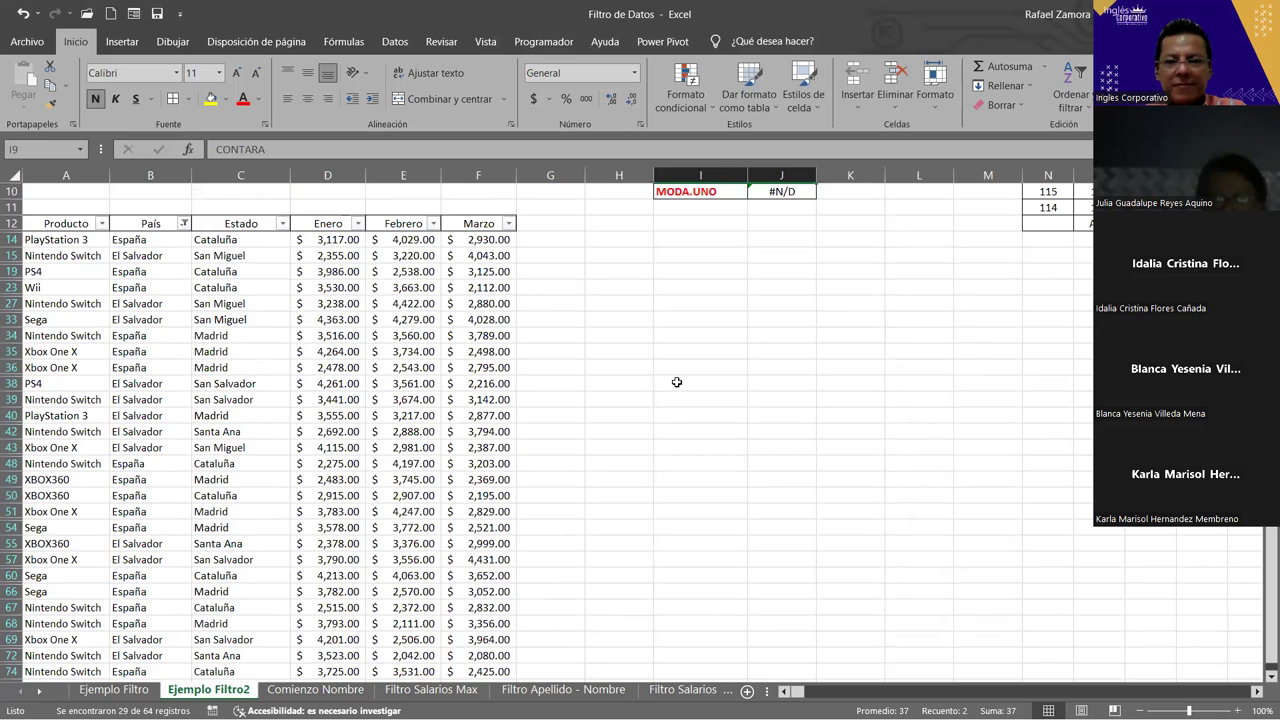
scroll(557, 364, "up", 1)
scroll(619, 399, "up", 2)
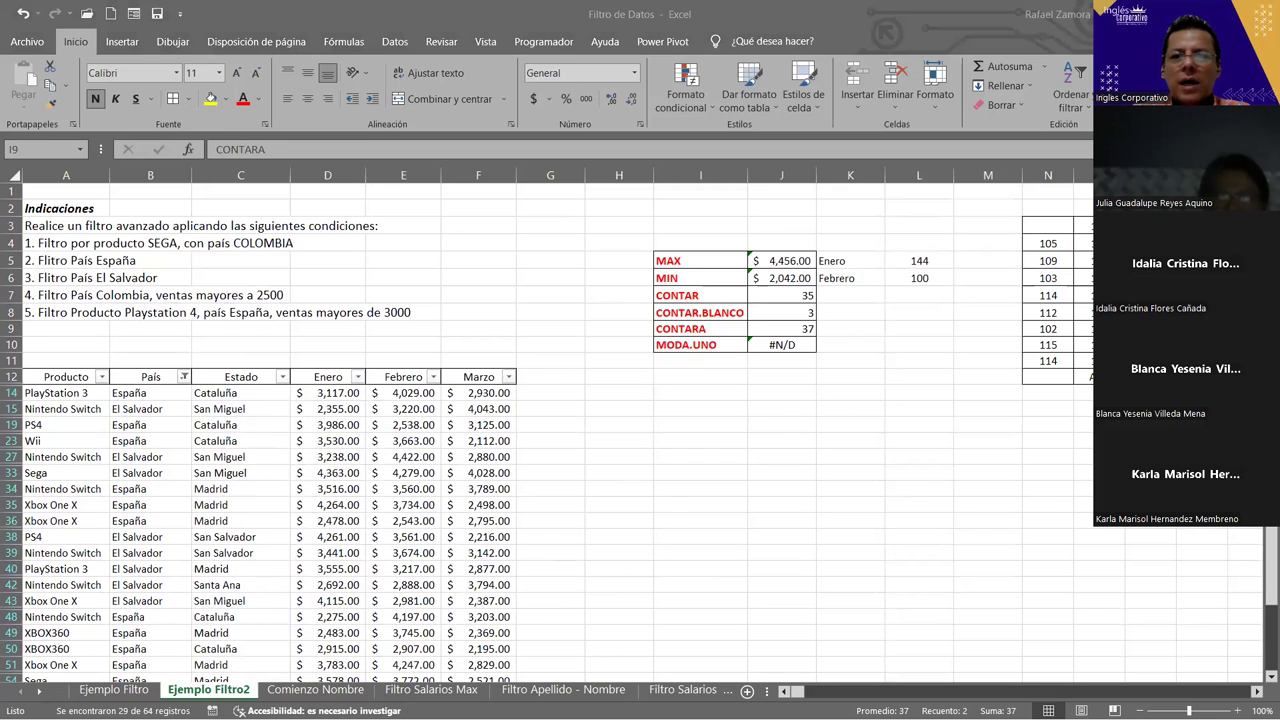
- Enter the label 'COUNT' in cell I14 below the function results table
left_click(725, 397)
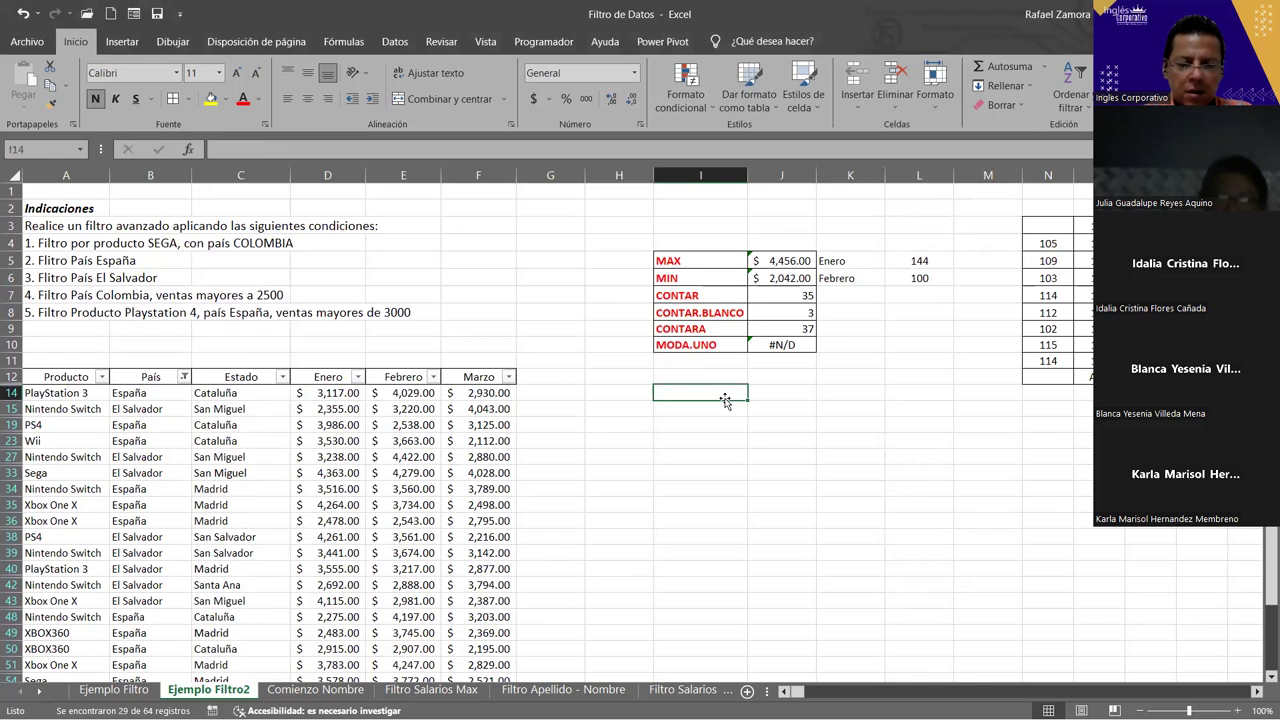
type("COUNT")
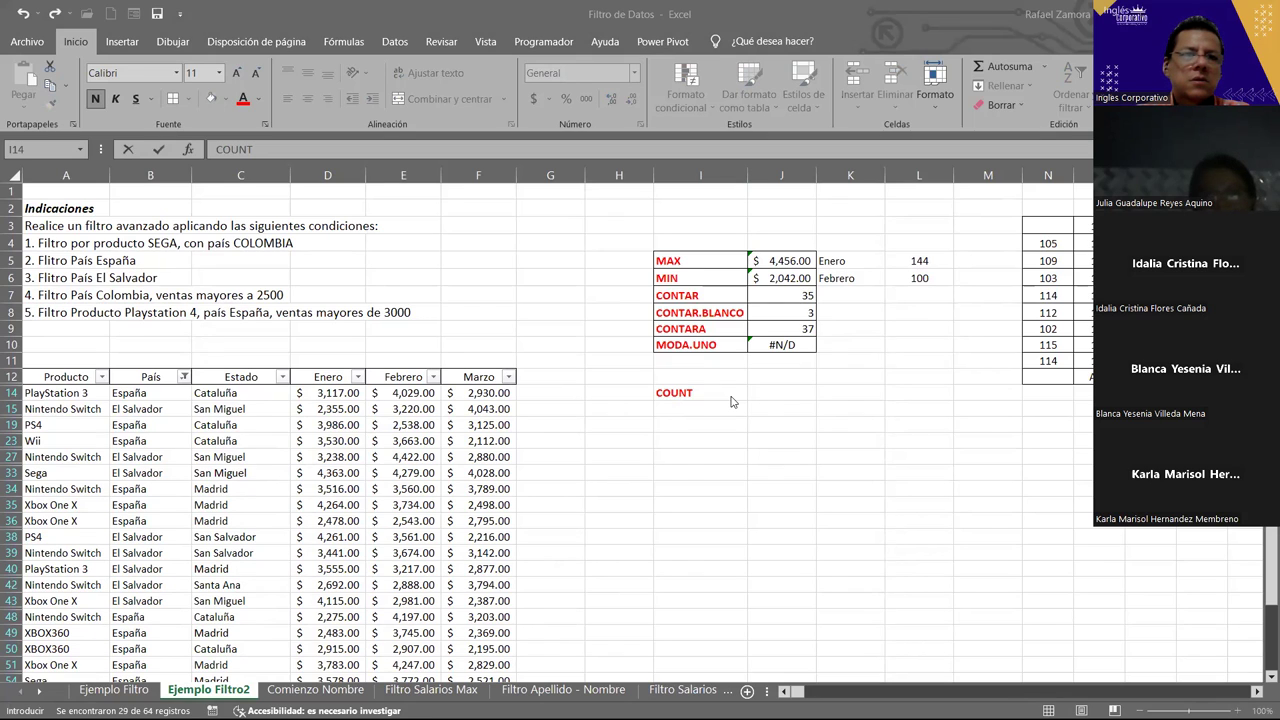
key("Return")
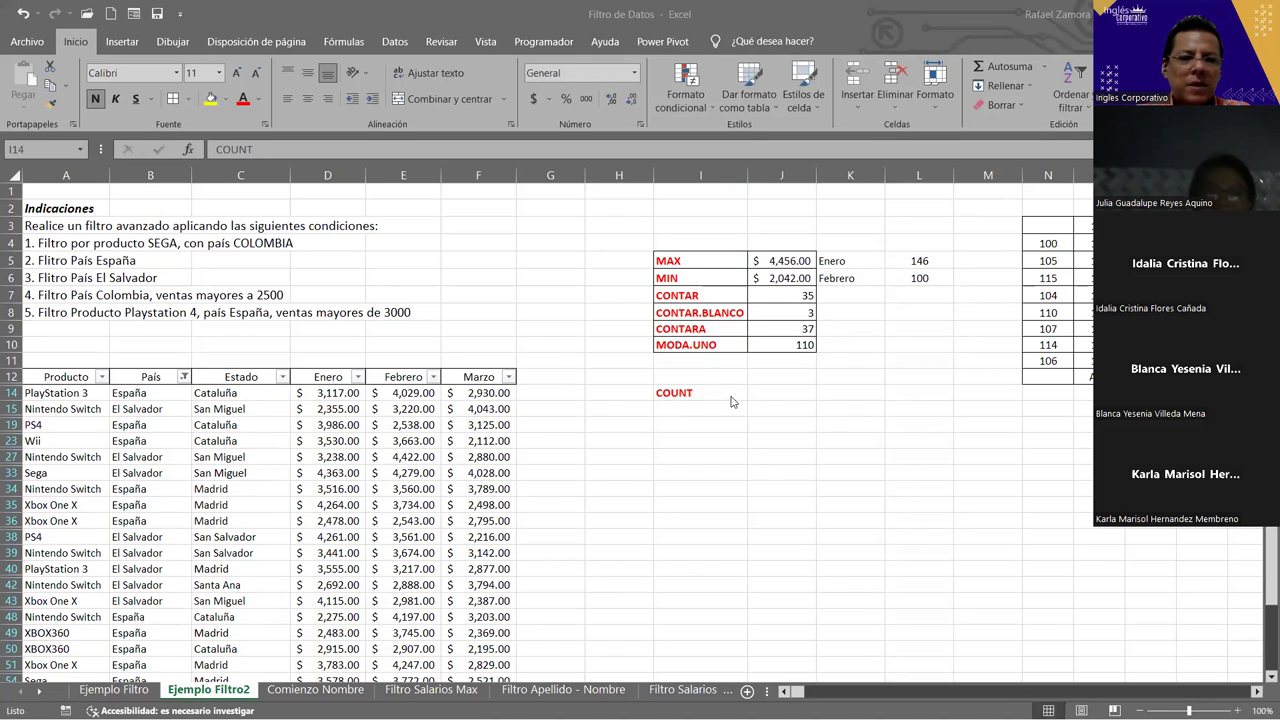
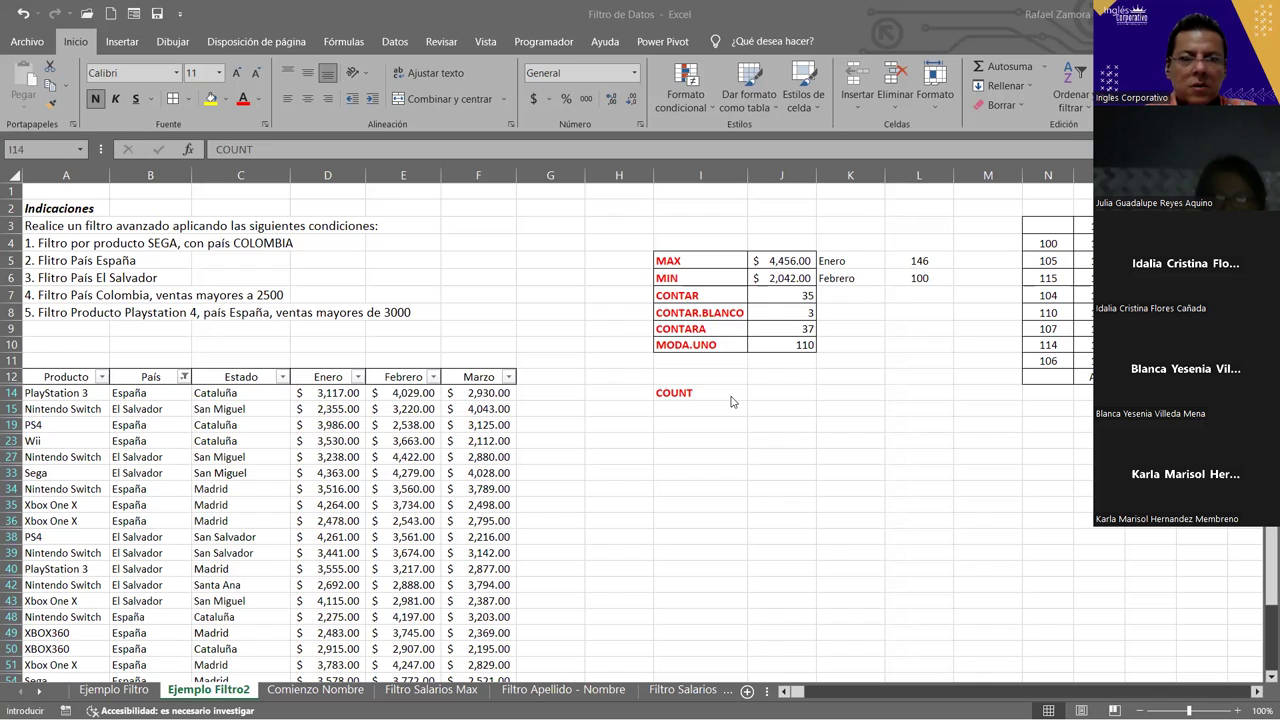
- Finish the COUNT label in I14 and switch to the Funciones Inglés Español workbook
key("Escape")
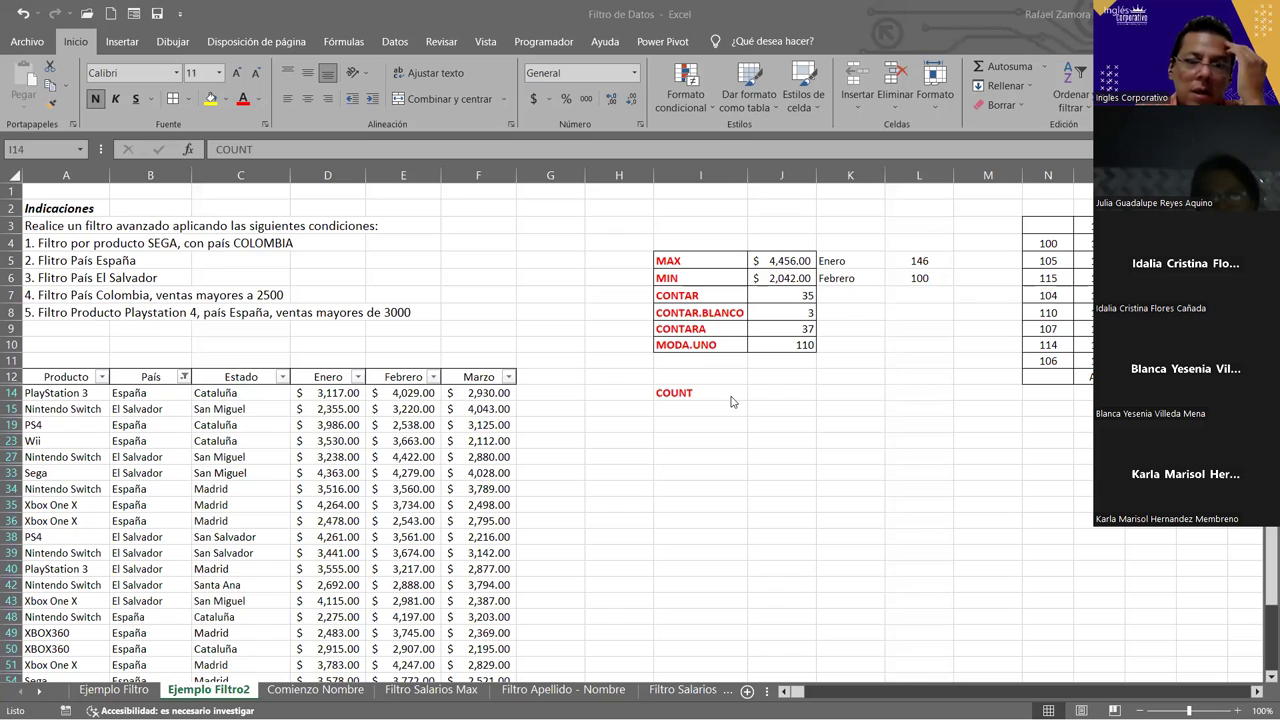
key("alt+Tab")
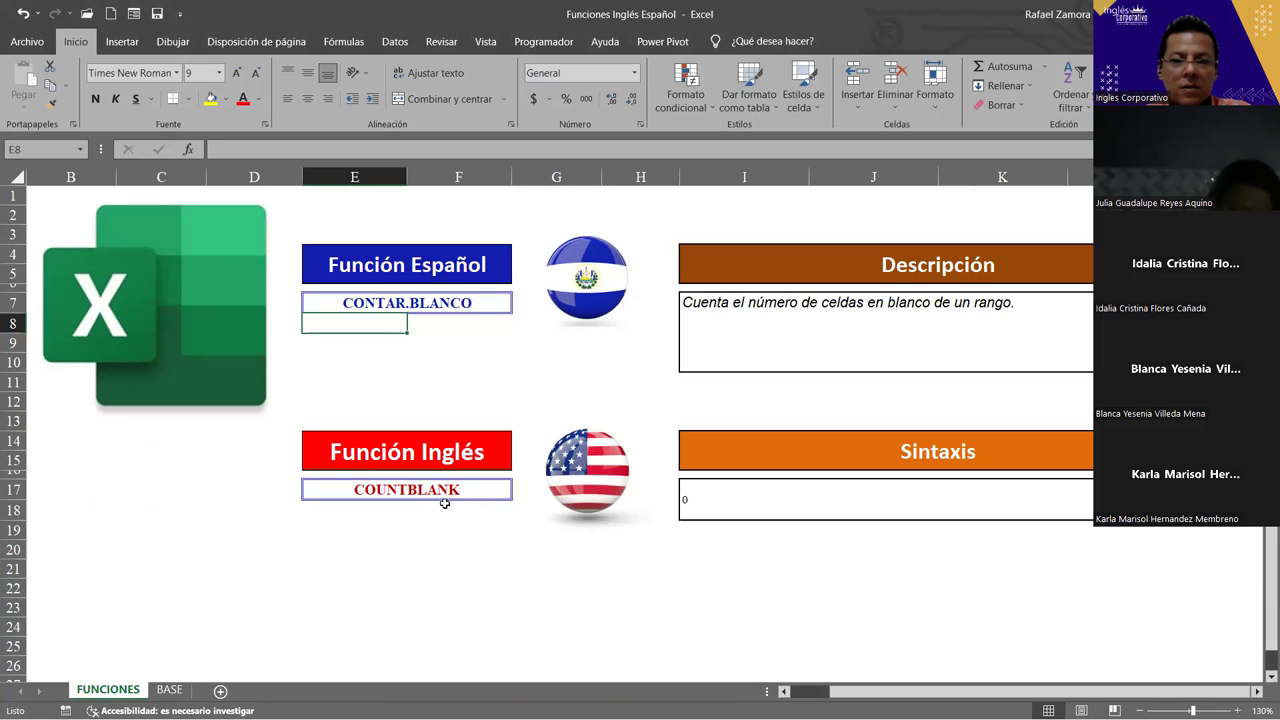
- Pick CONTARA in the E7 translator list to see COUNTA, then return to Filtro de Datos
left_click(436, 305)
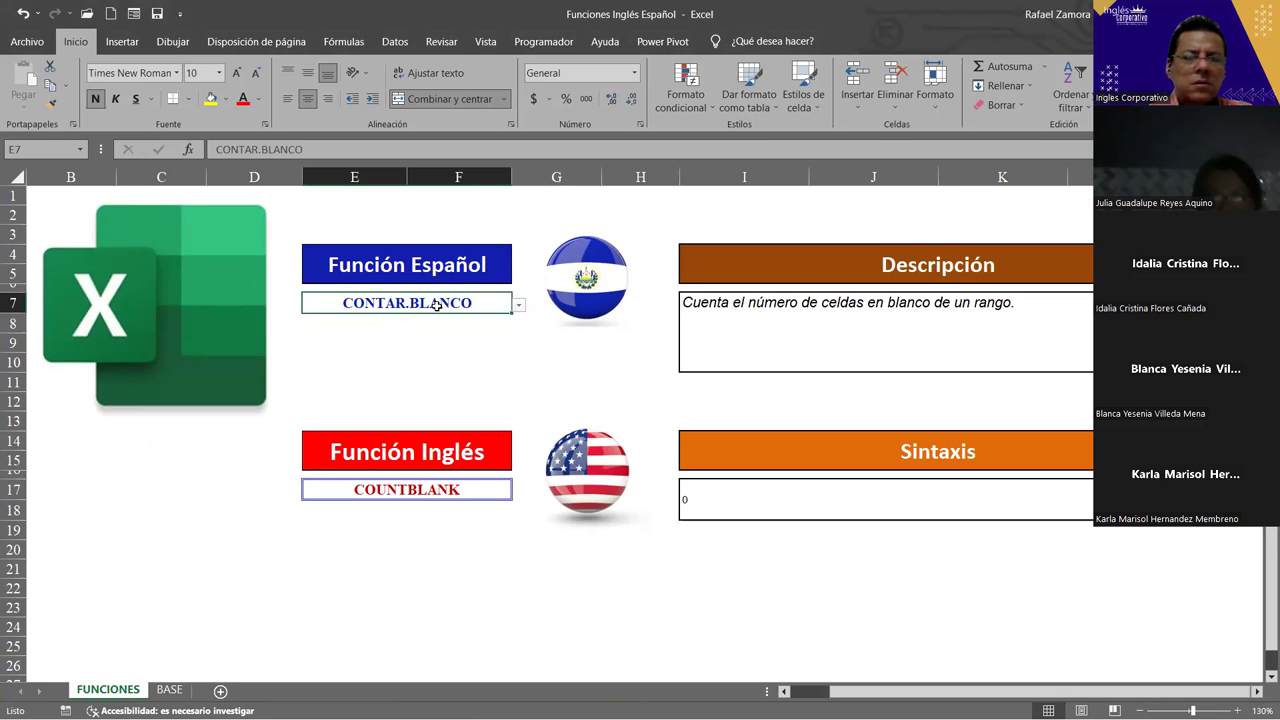
left_click(519, 305)
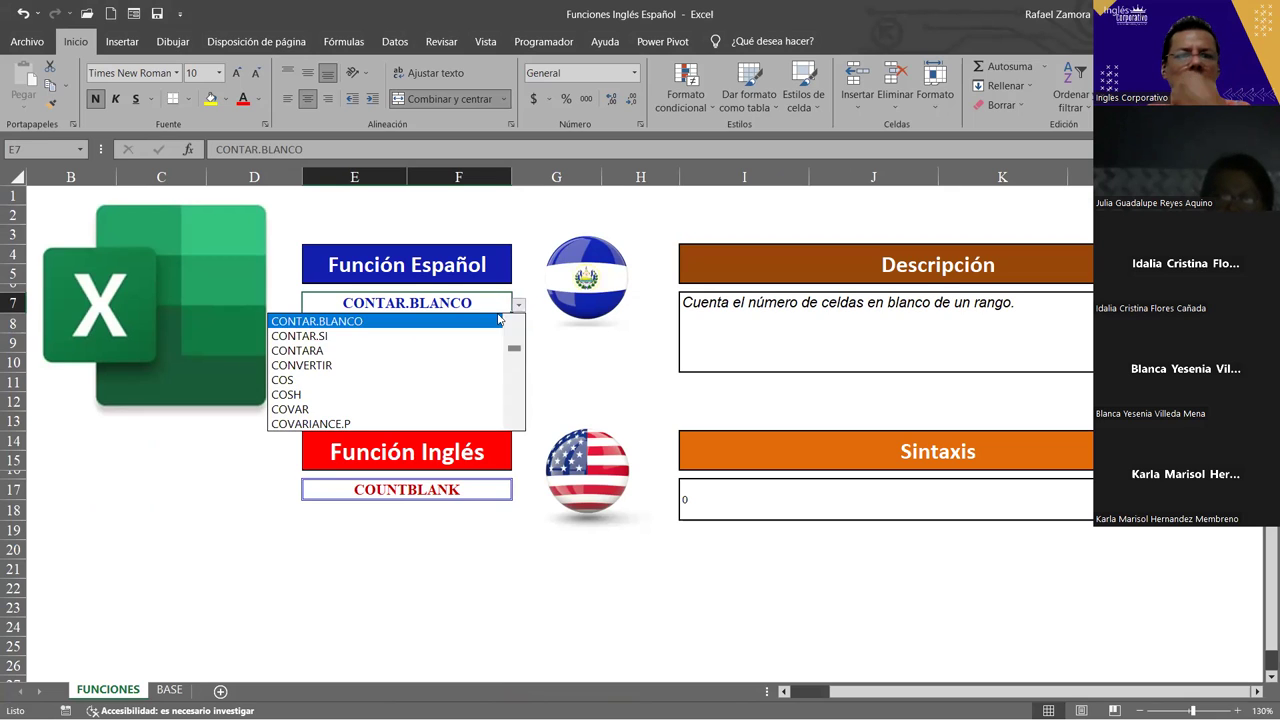
left_click(381, 351)
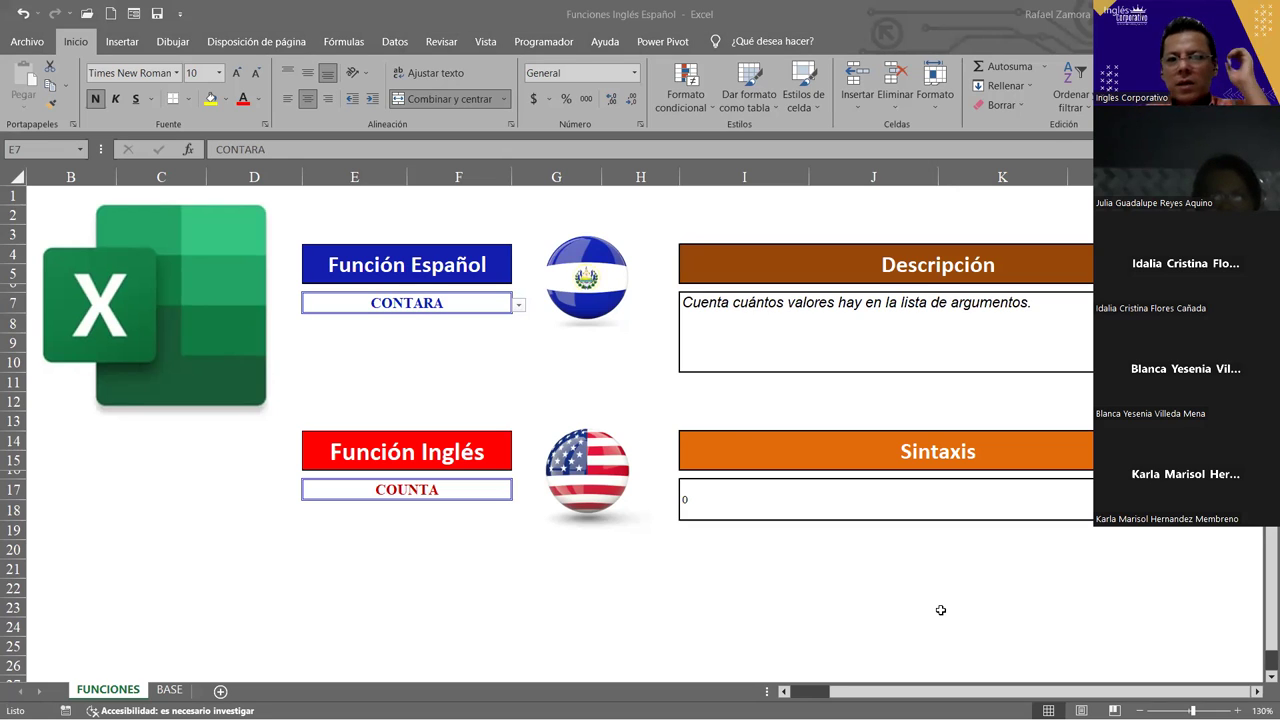
key("alt+Tab")
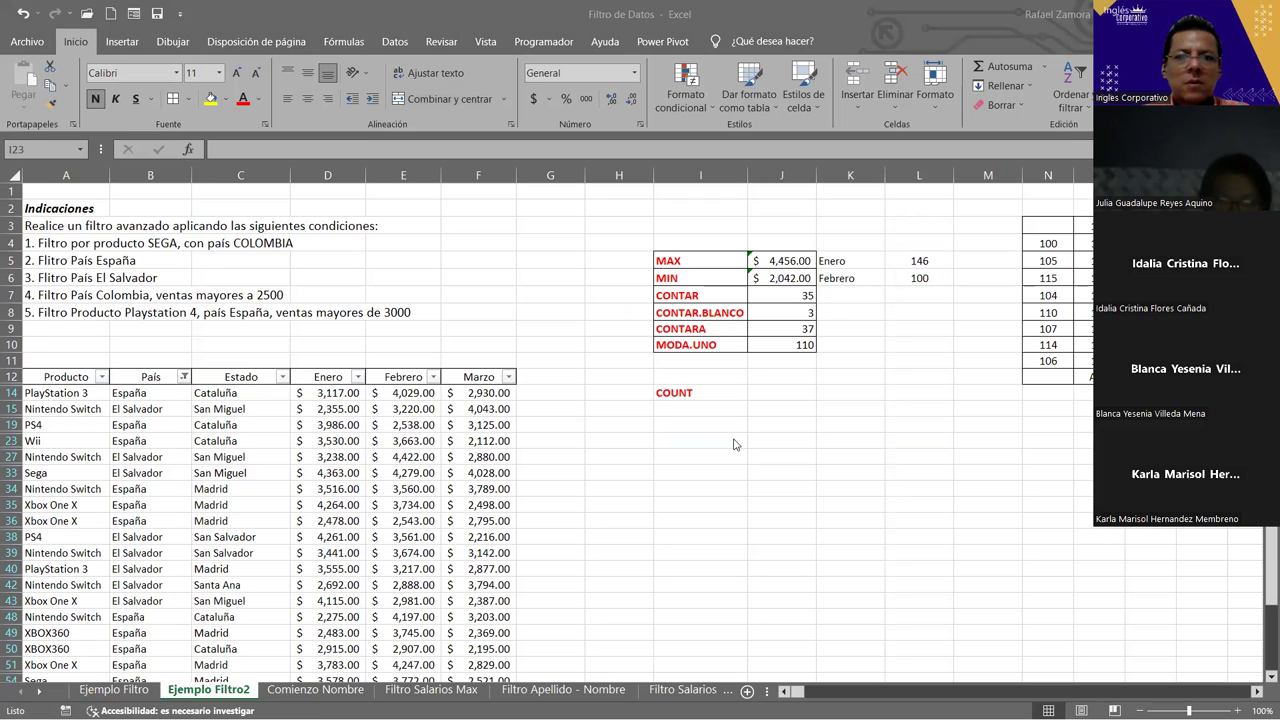
- Select H14 on Ejemplo Filtro2, then move to the Comienzo Nombre sheet
left_click(615, 393)
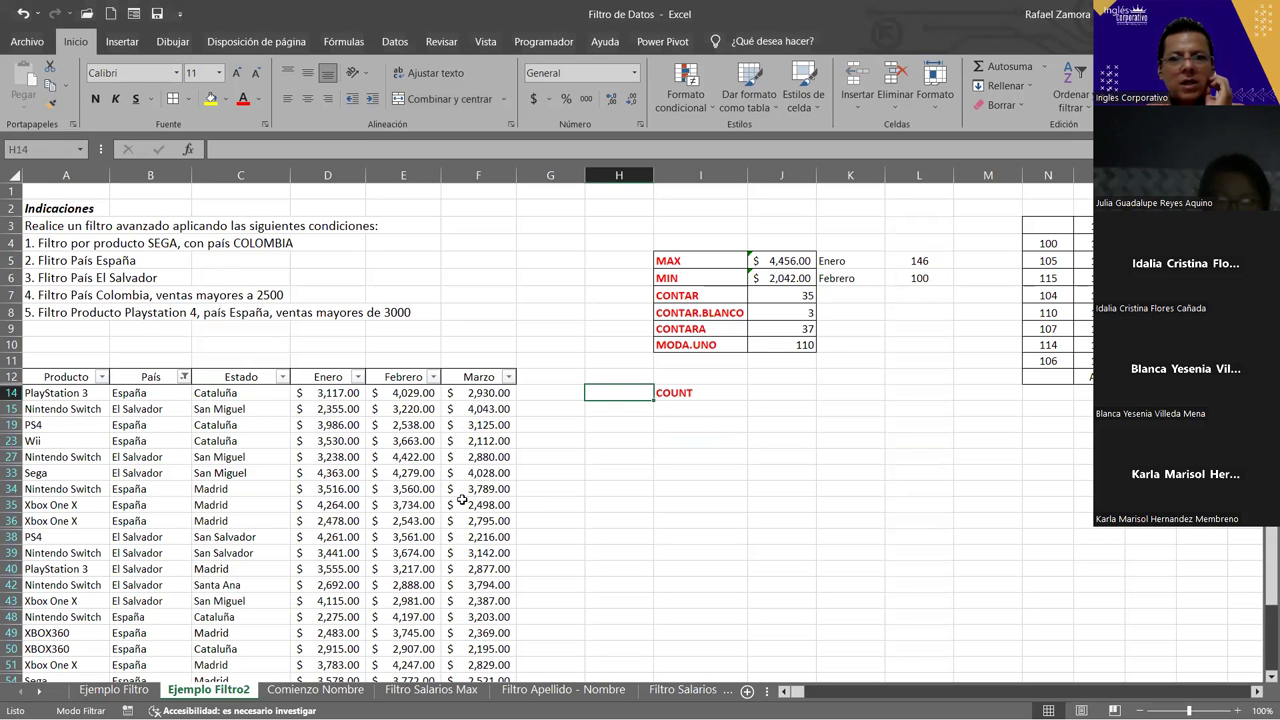
scroll(595, 488, "down", 1)
scroll(595, 488, "down", 1)
scroll(514, 514, "up", 3)
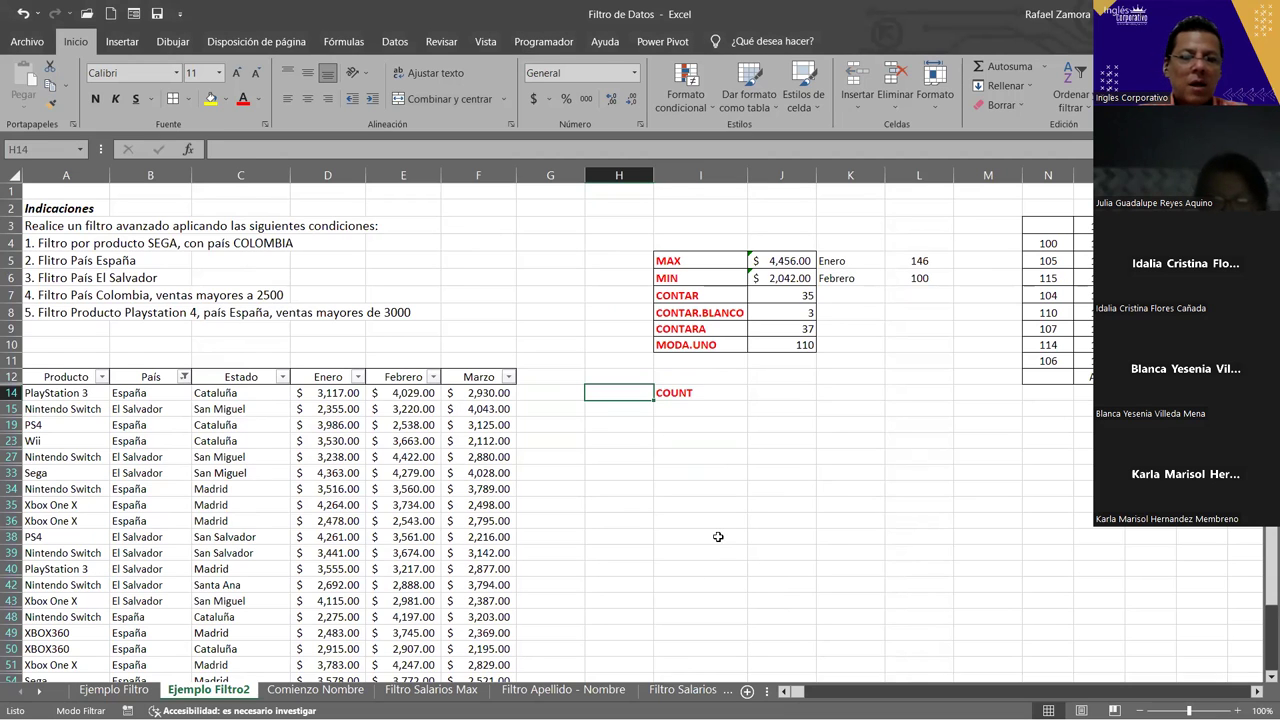
left_click(320, 690)
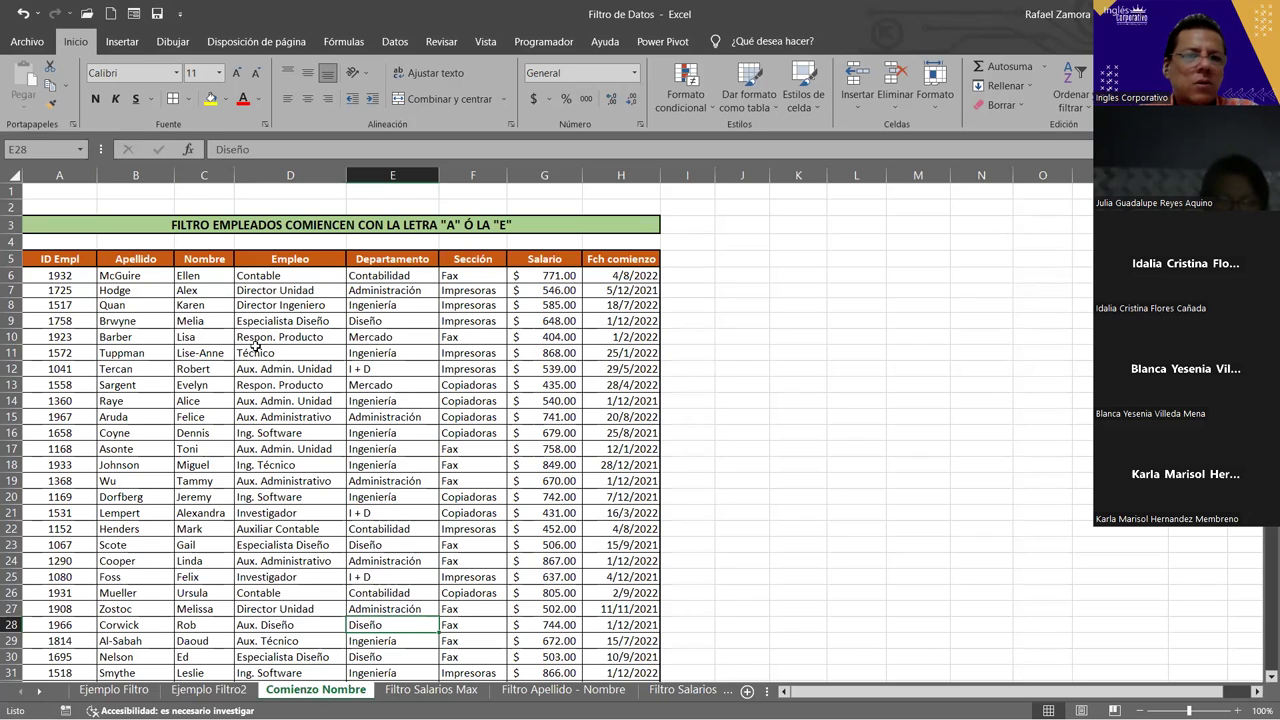
- Enable AutoFilter on the employee table with Ctrl+Shift+L and open the Nombre filter list
left_click(430, 437)
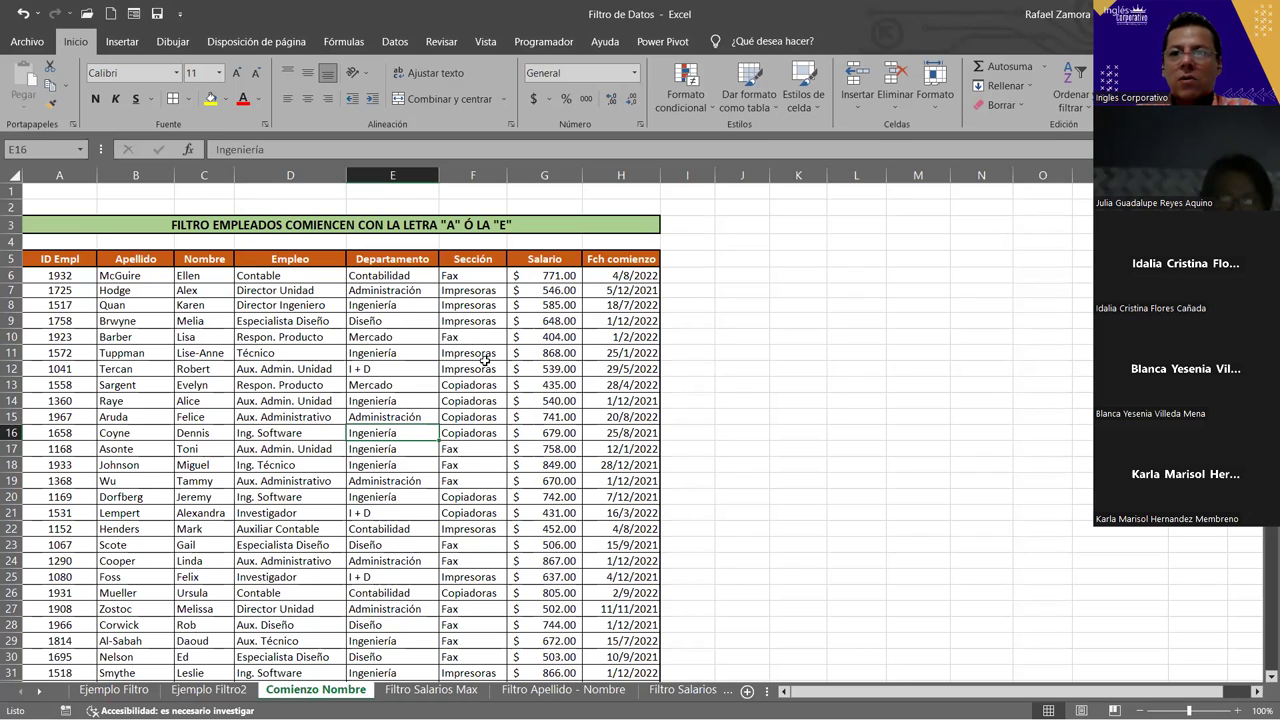
left_click(250, 340)
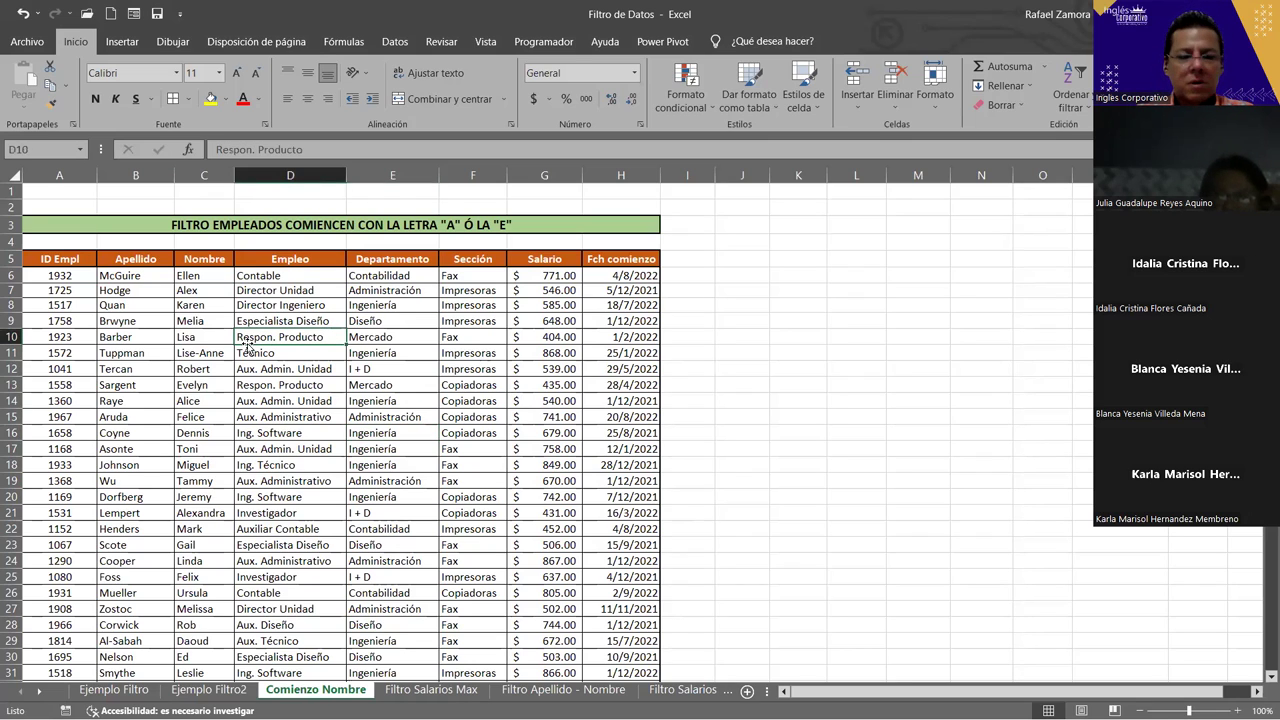
key("ctrl+shift+l")
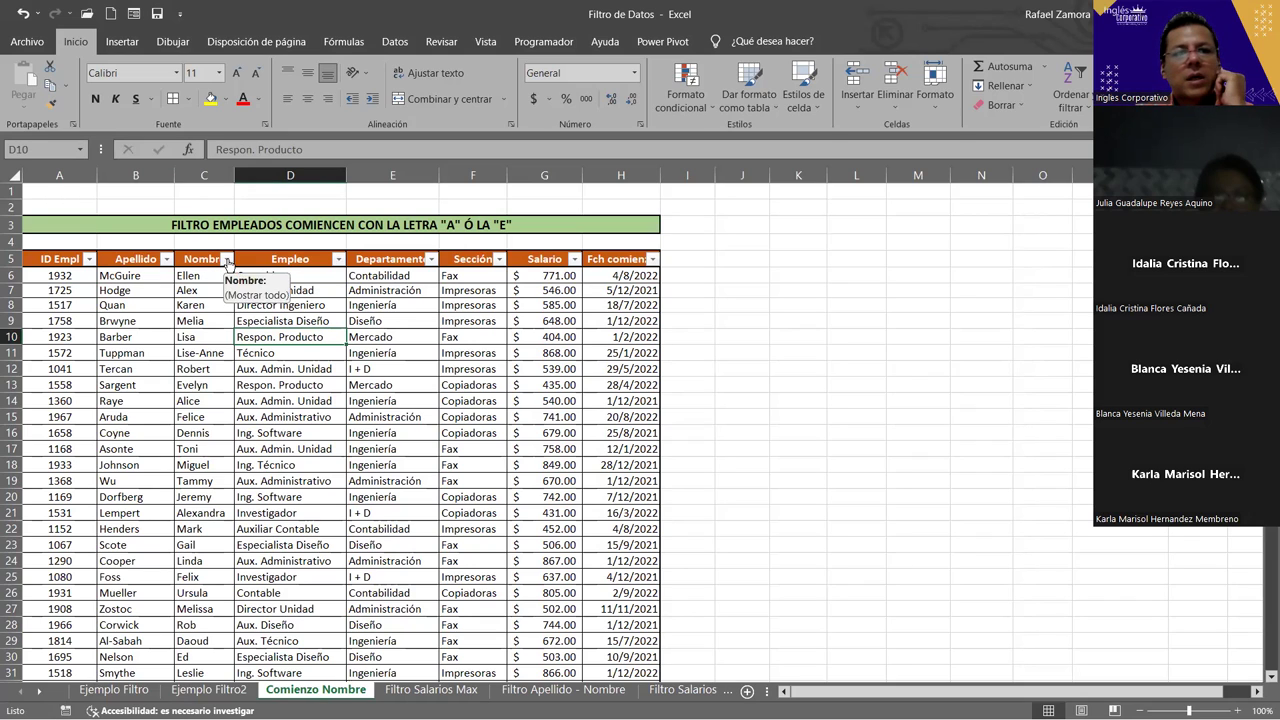
left_click(226, 259)
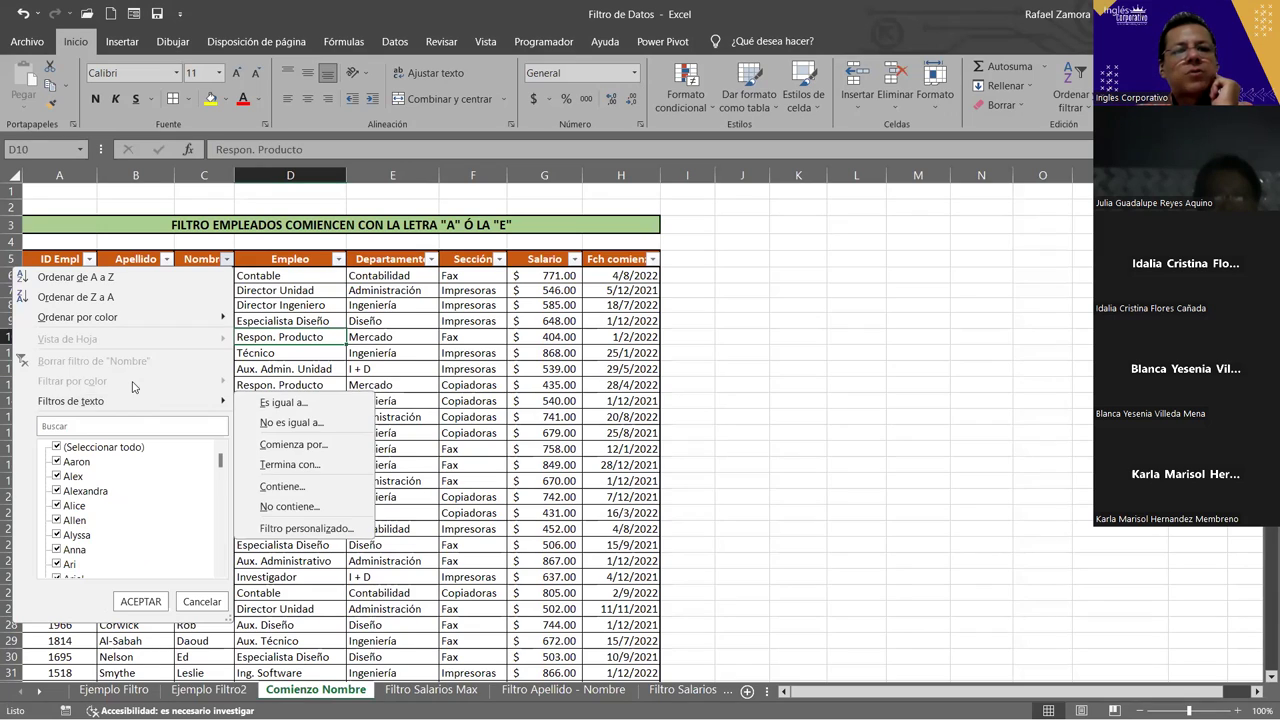
mouse_move(70, 401)
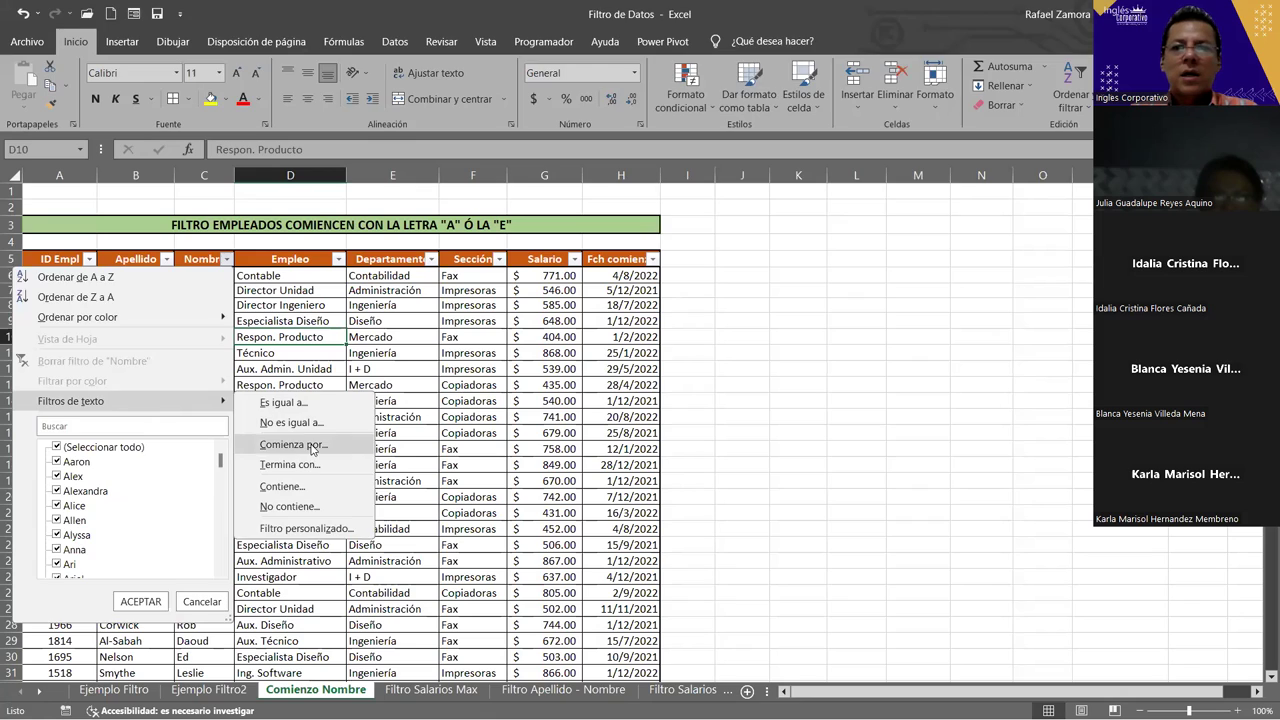
- Filter Nombre with two Comienza por conditions, A or E, joined by O
left_click(312, 449)
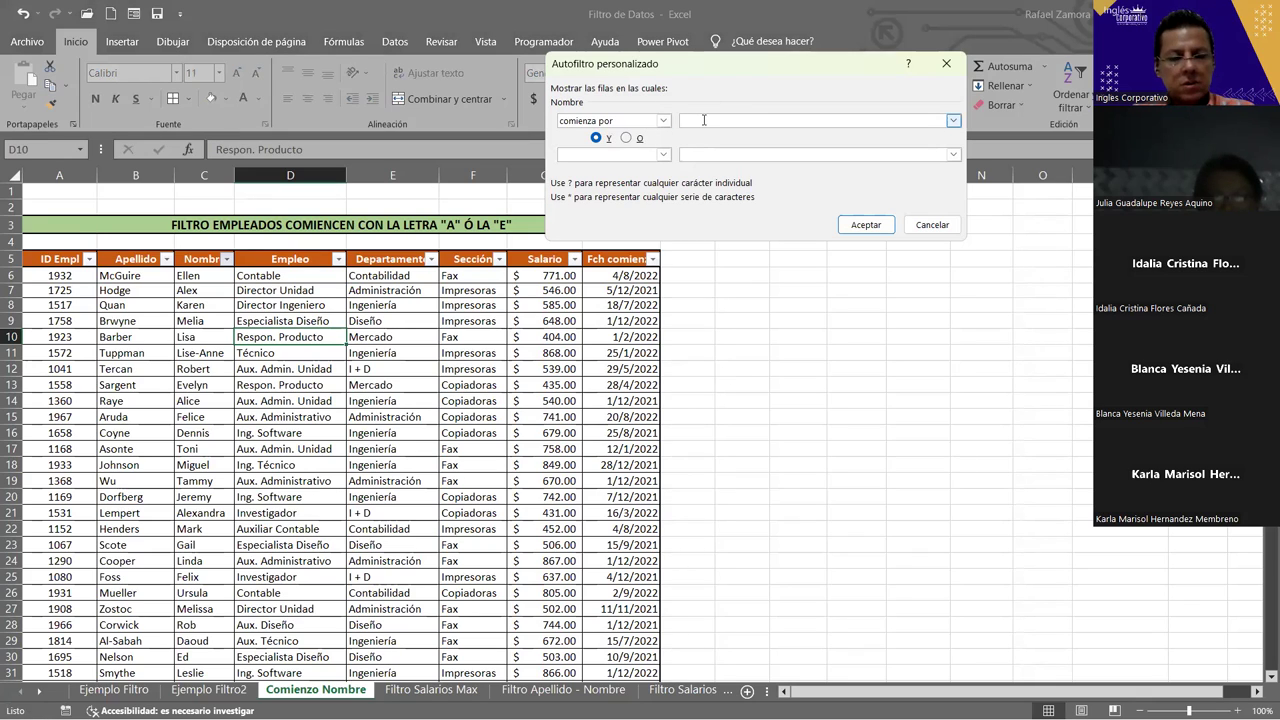
type("A")
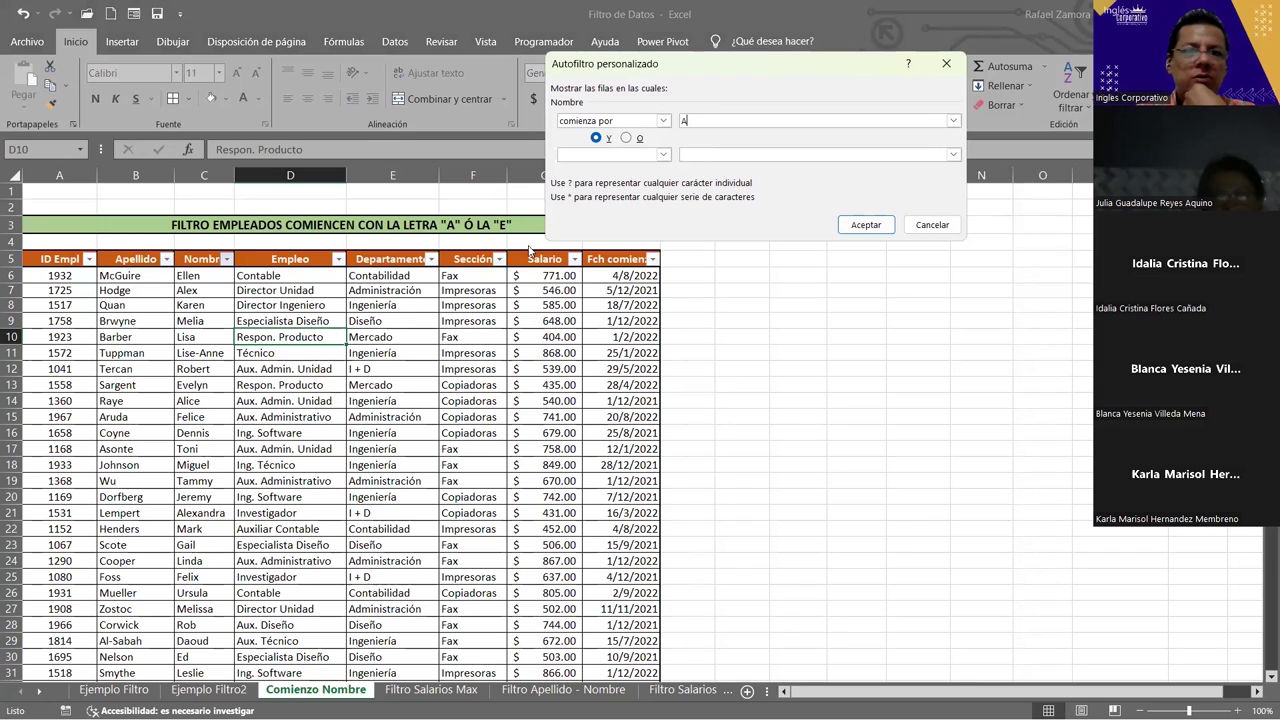
left_click(626, 138)
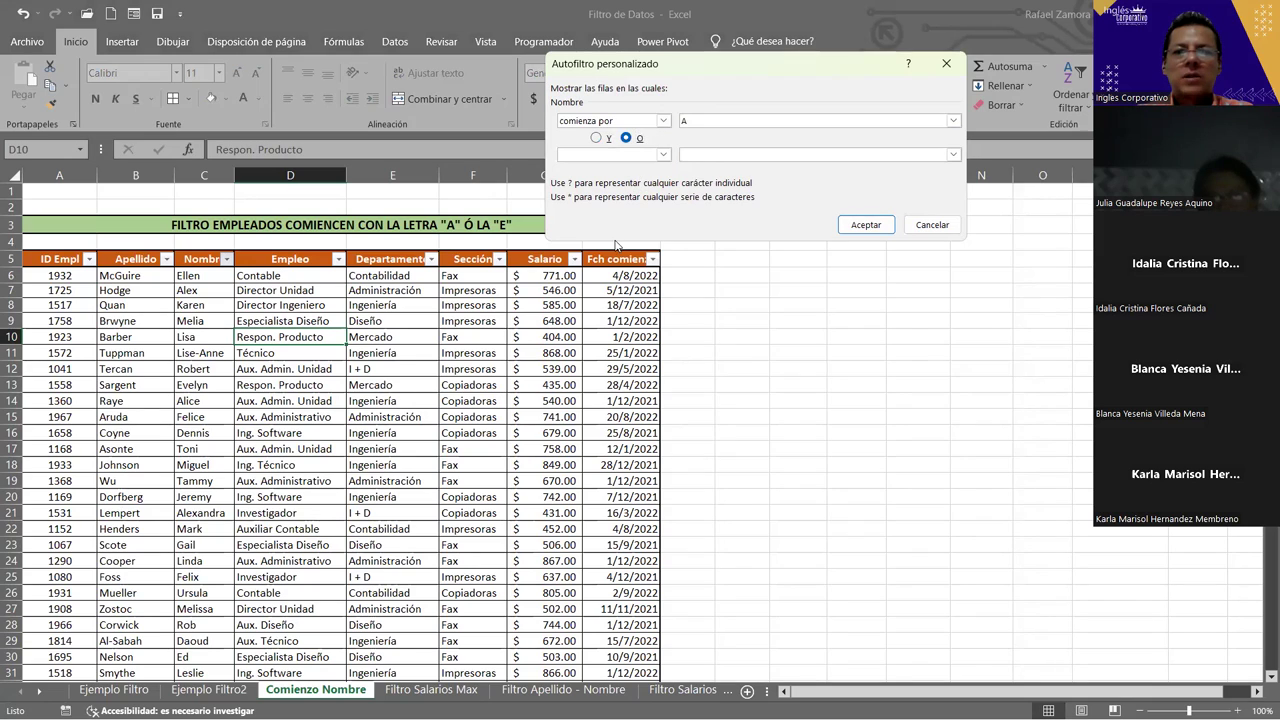
left_click(711, 156)
type("E")
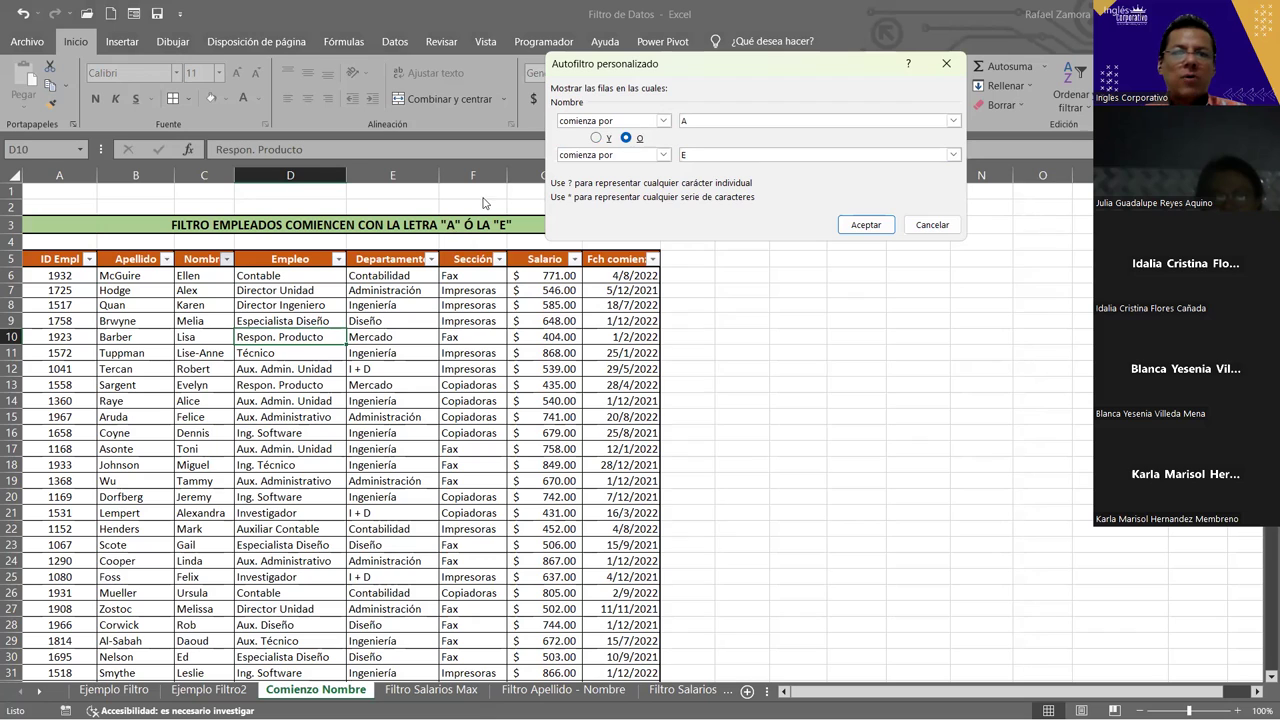
left_click(866, 226)
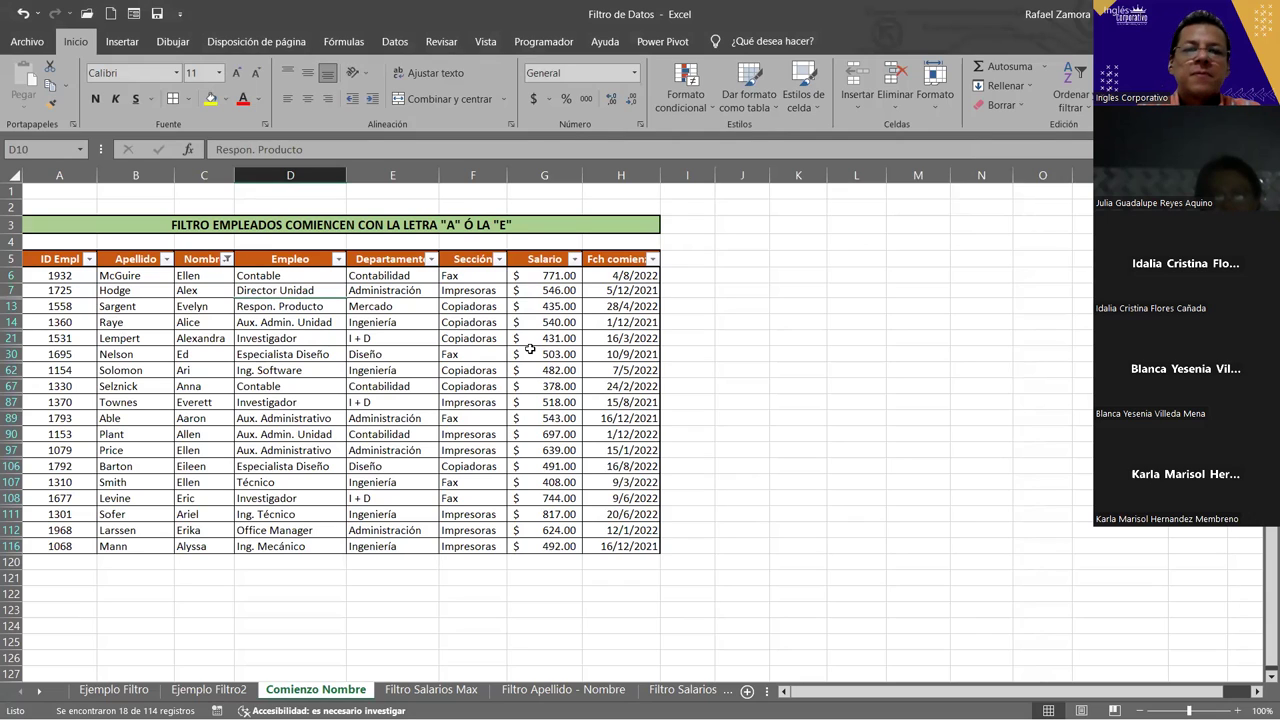
- Select the filtered Salario values from G6 down to read the $10,059.00 total, average and count
left_click(569, 275)
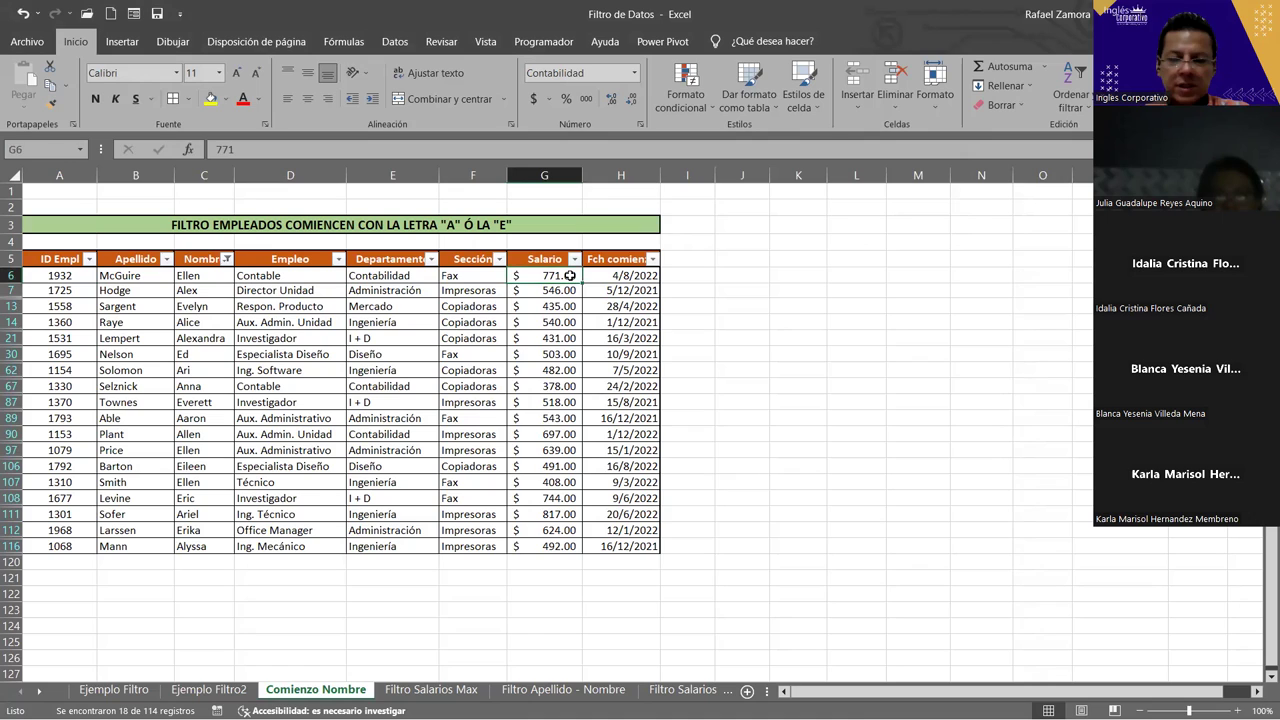
key("ctrl+shift+Down")
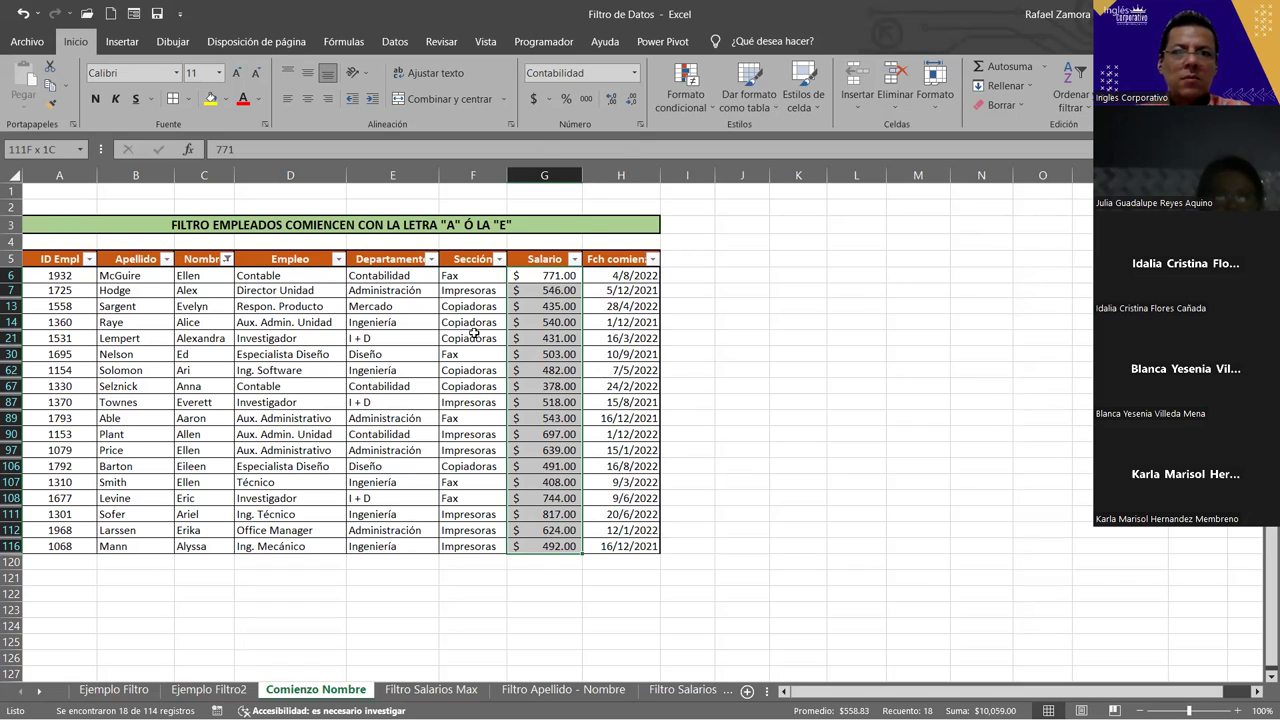
left_click(492, 371)
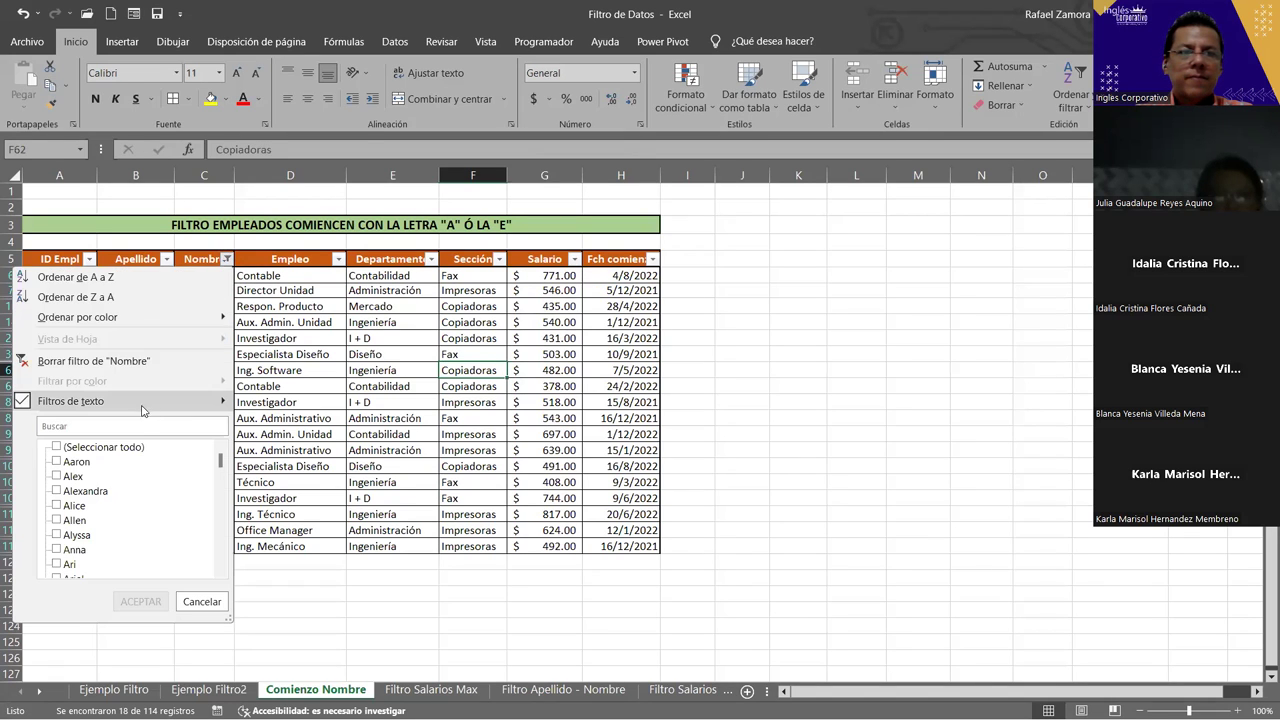
- Clear the Nombre filter and reapply begins-with A or E, again showing 18 of 114 records
left_click(137, 340)
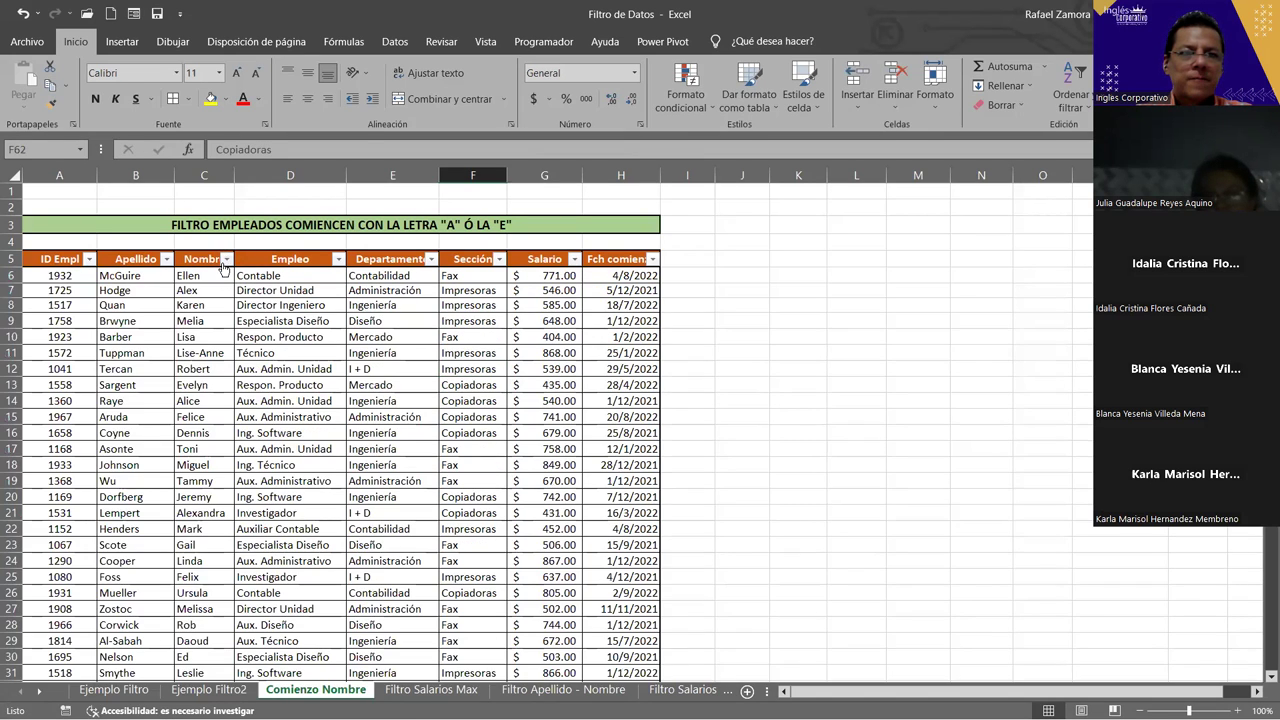
left_click(227, 260)
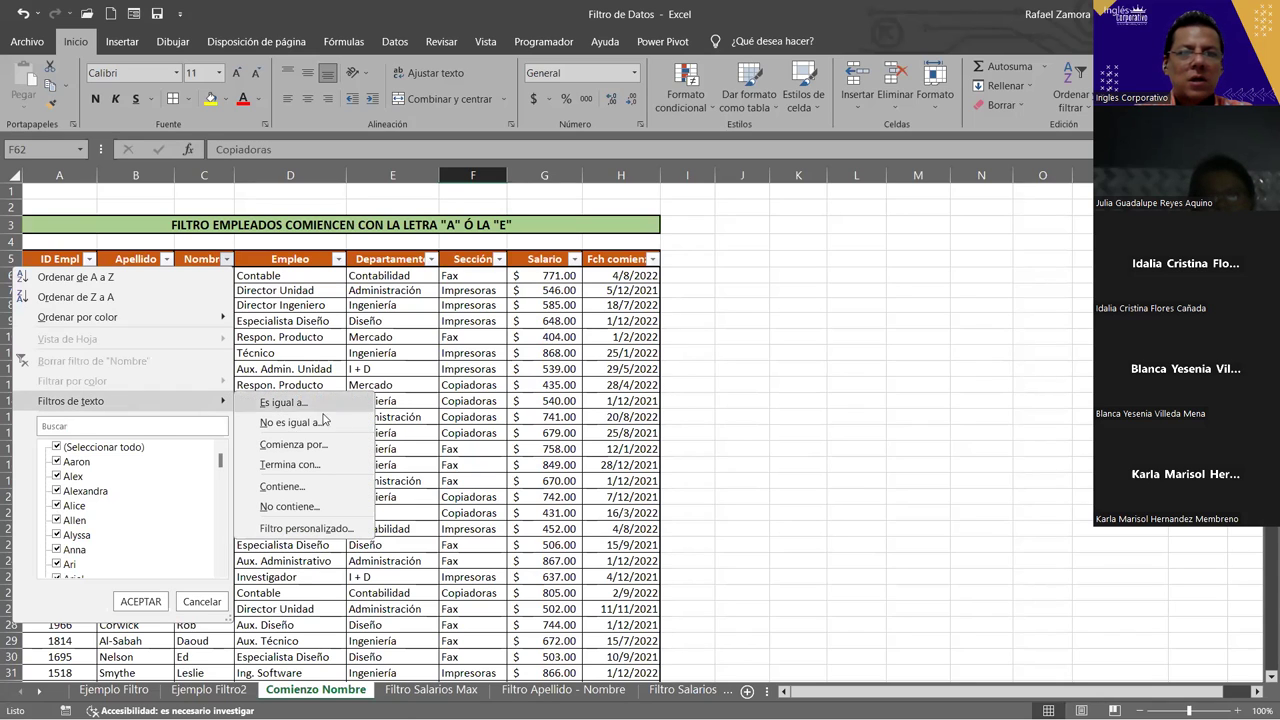
mouse_move(70, 401)
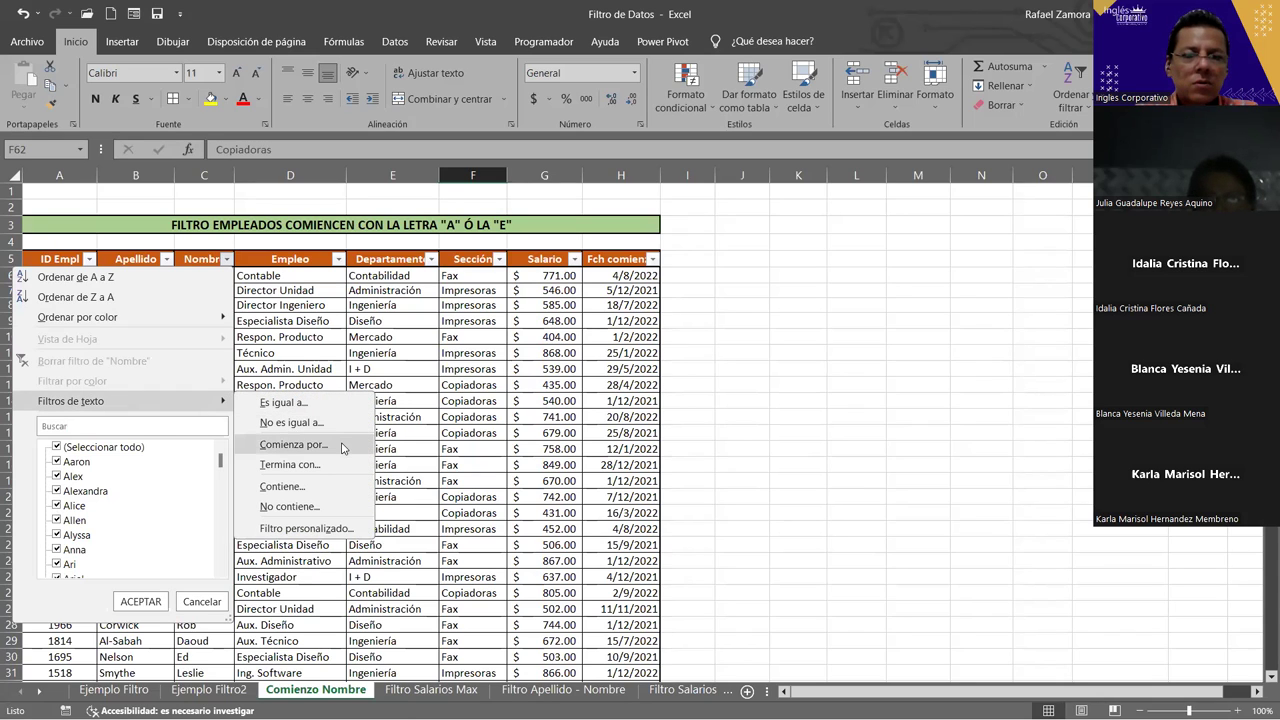
left_click(341, 447)
type("A")
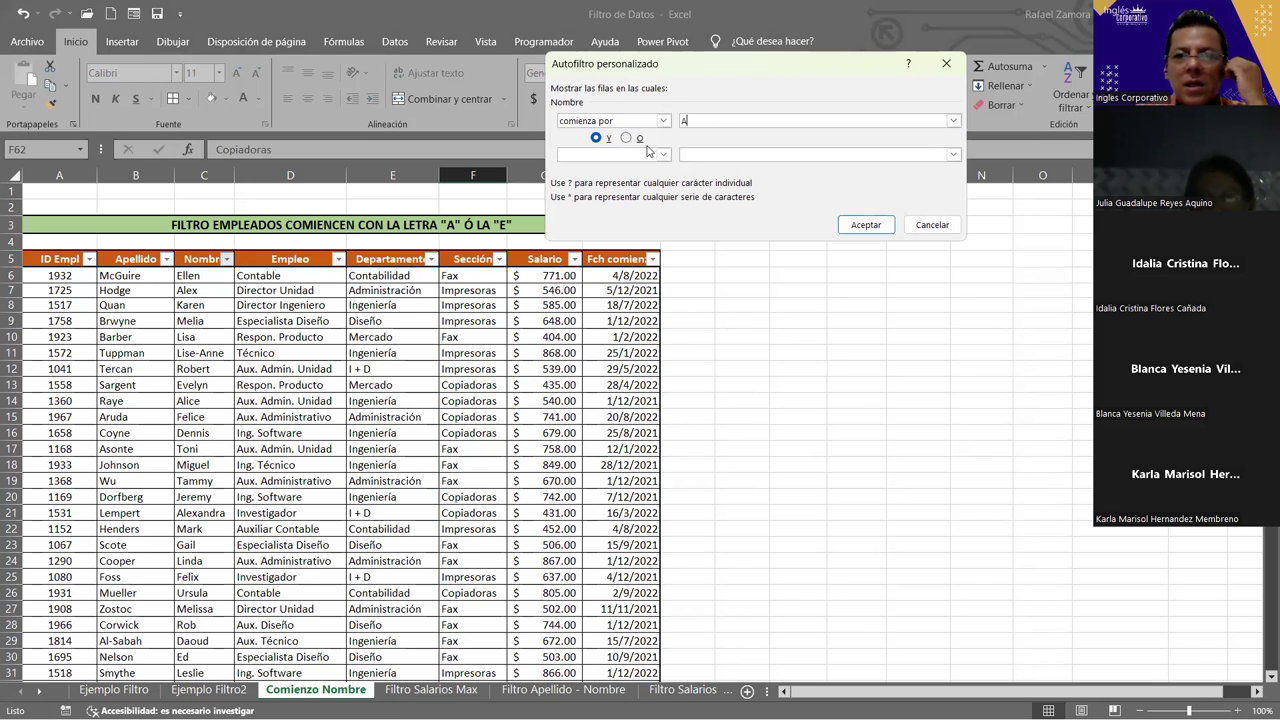
left_click(625, 139)
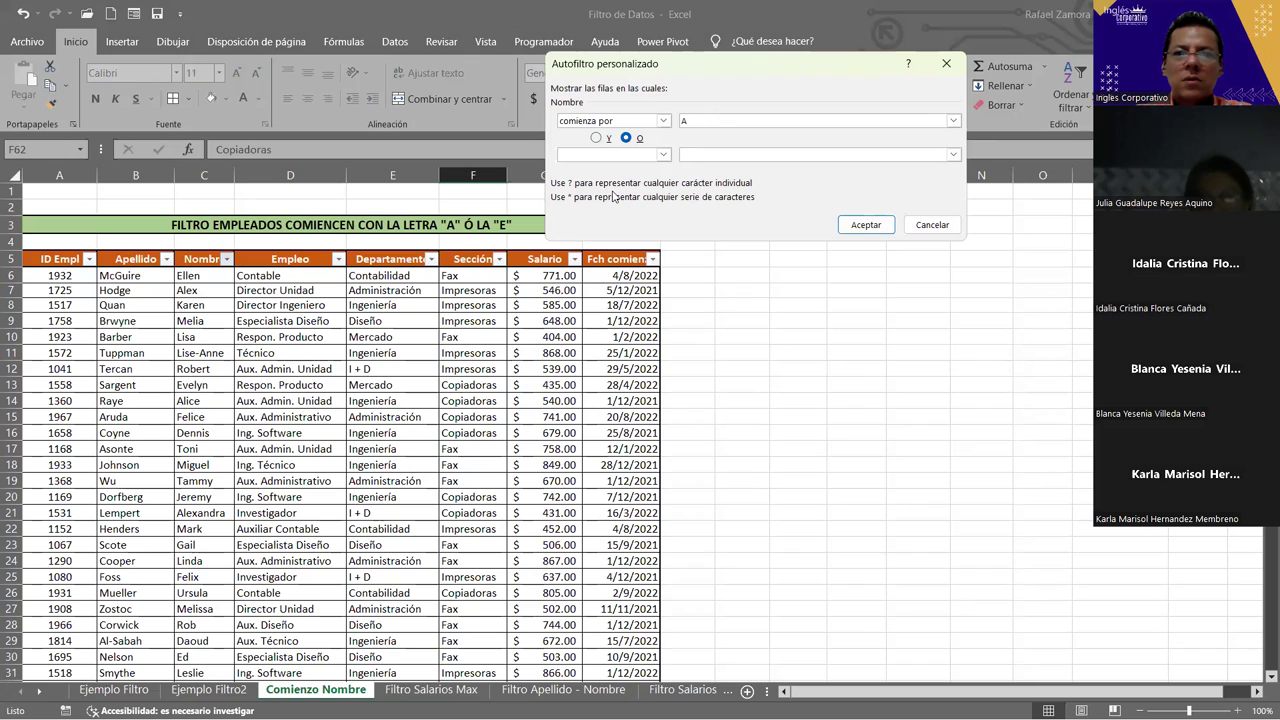
left_click(714, 154)
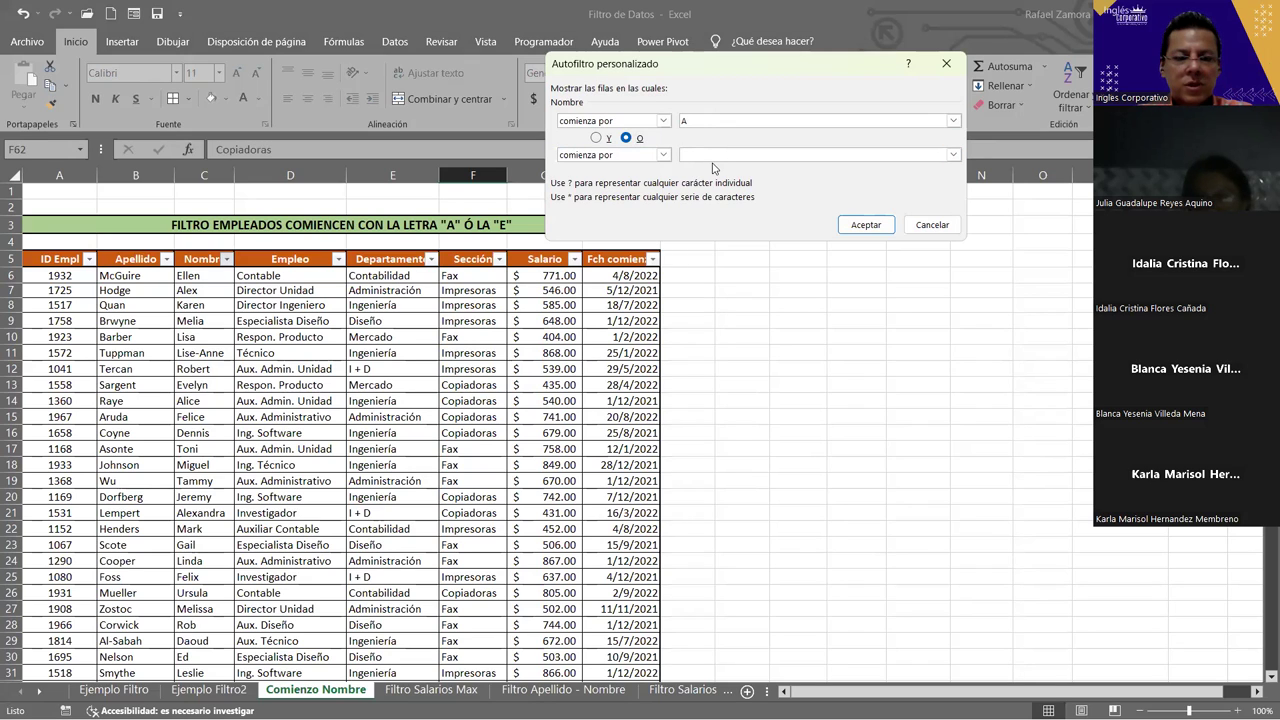
type("E")
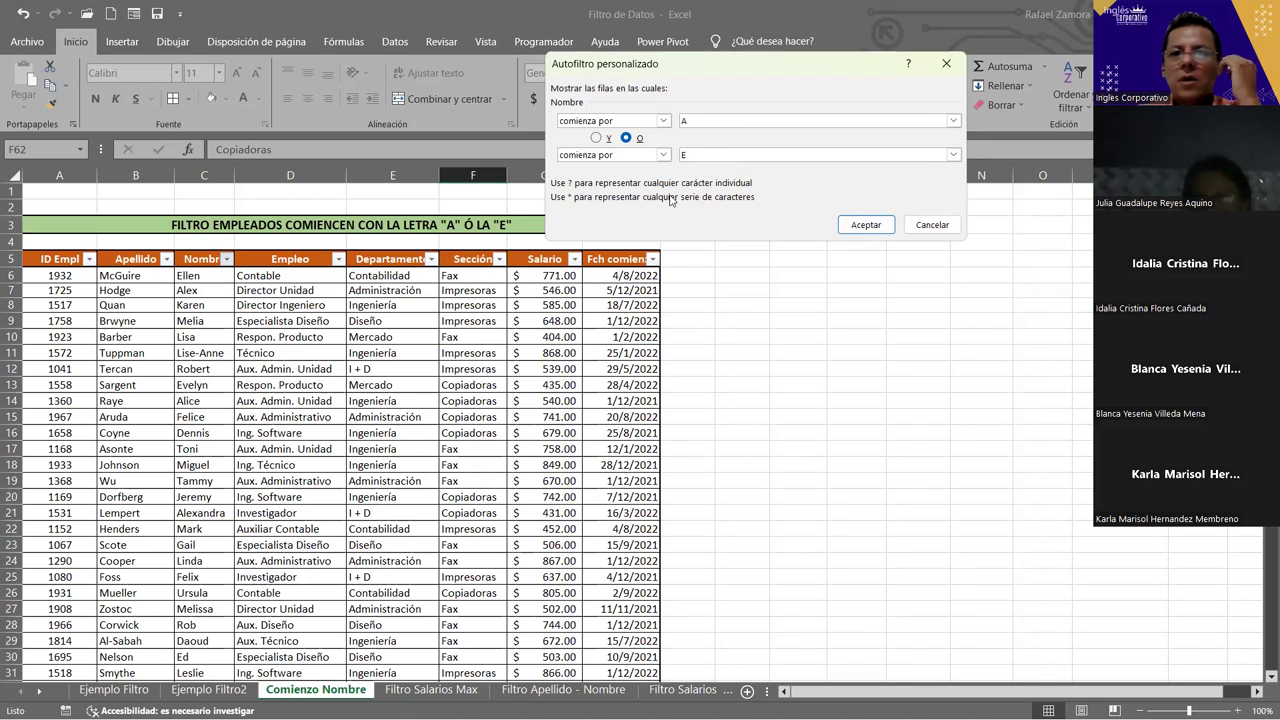
left_click(866, 226)
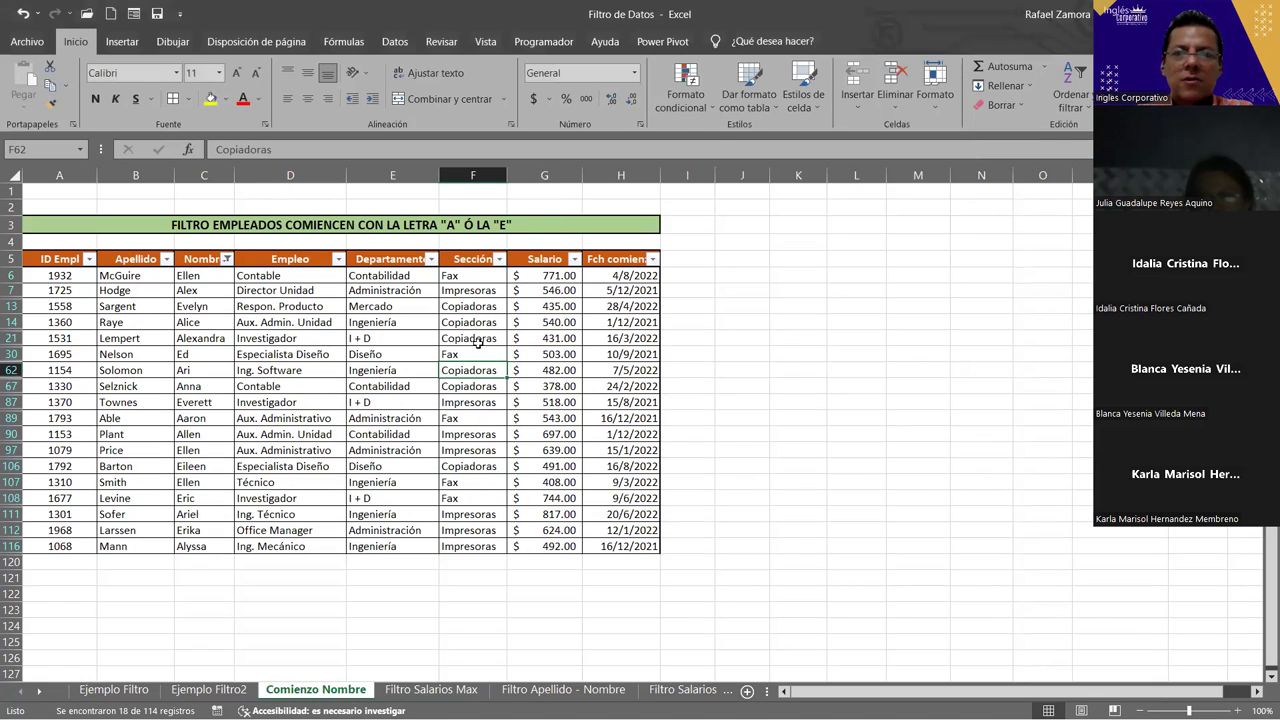
left_click_drag(554, 274, 566, 546)
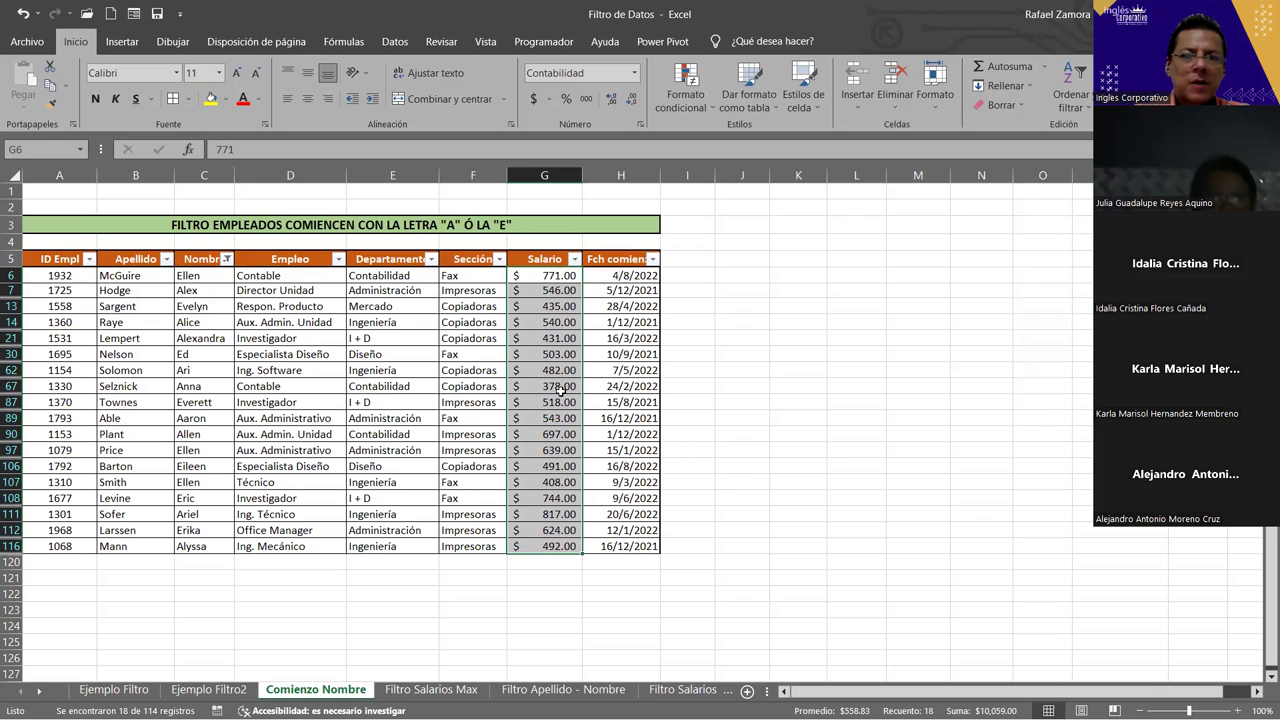
left_click(472, 418)
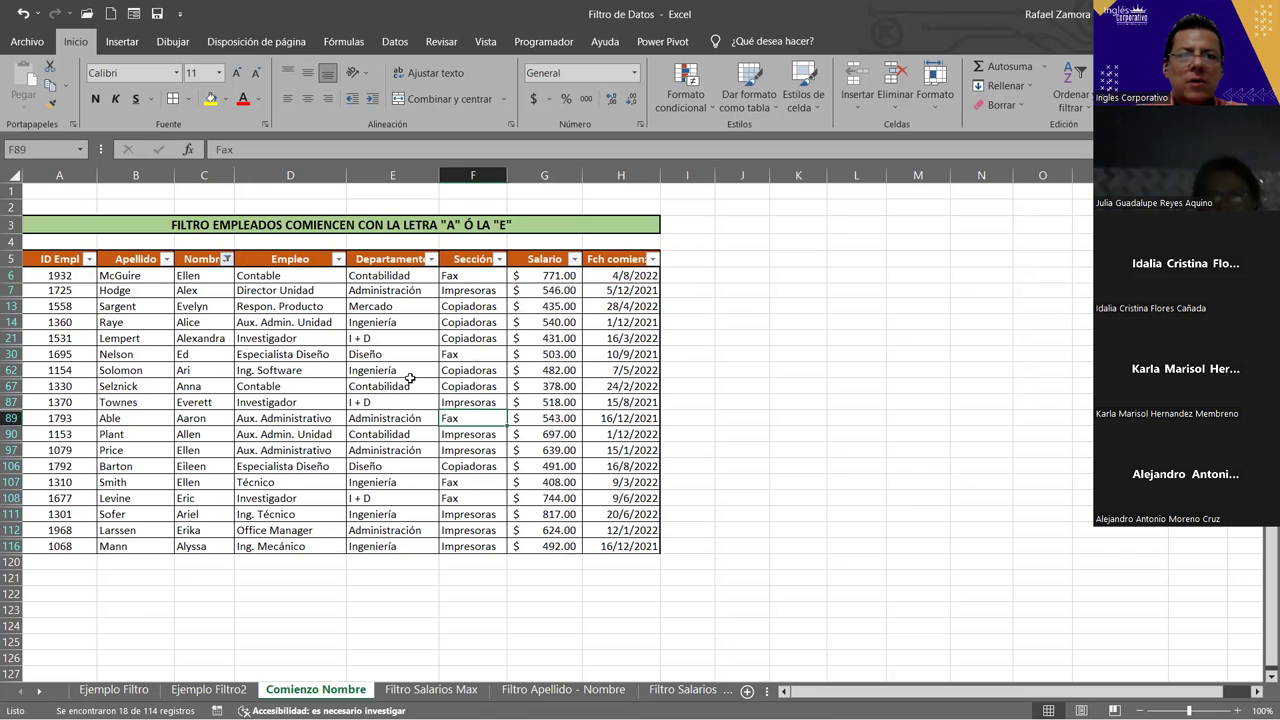
- Clear the filter with Datos > Borrar and widen the Nombre column
left_click(388, 42)
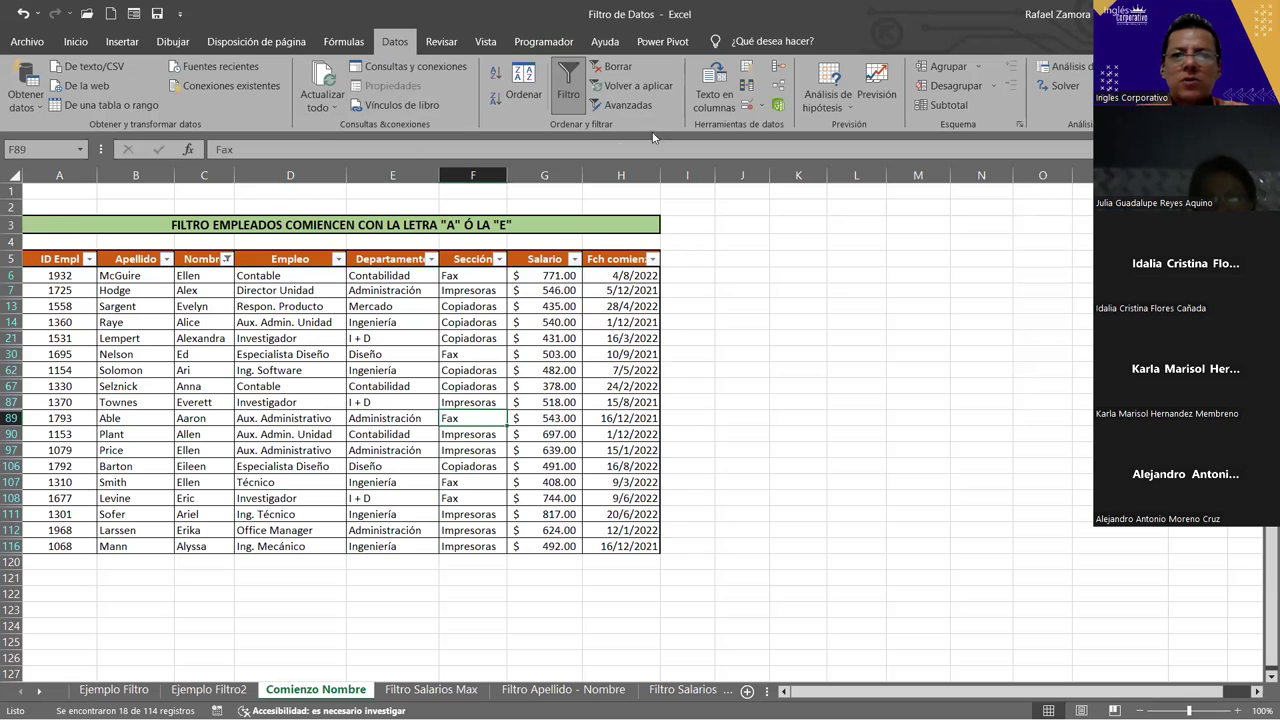
left_click(617, 67)
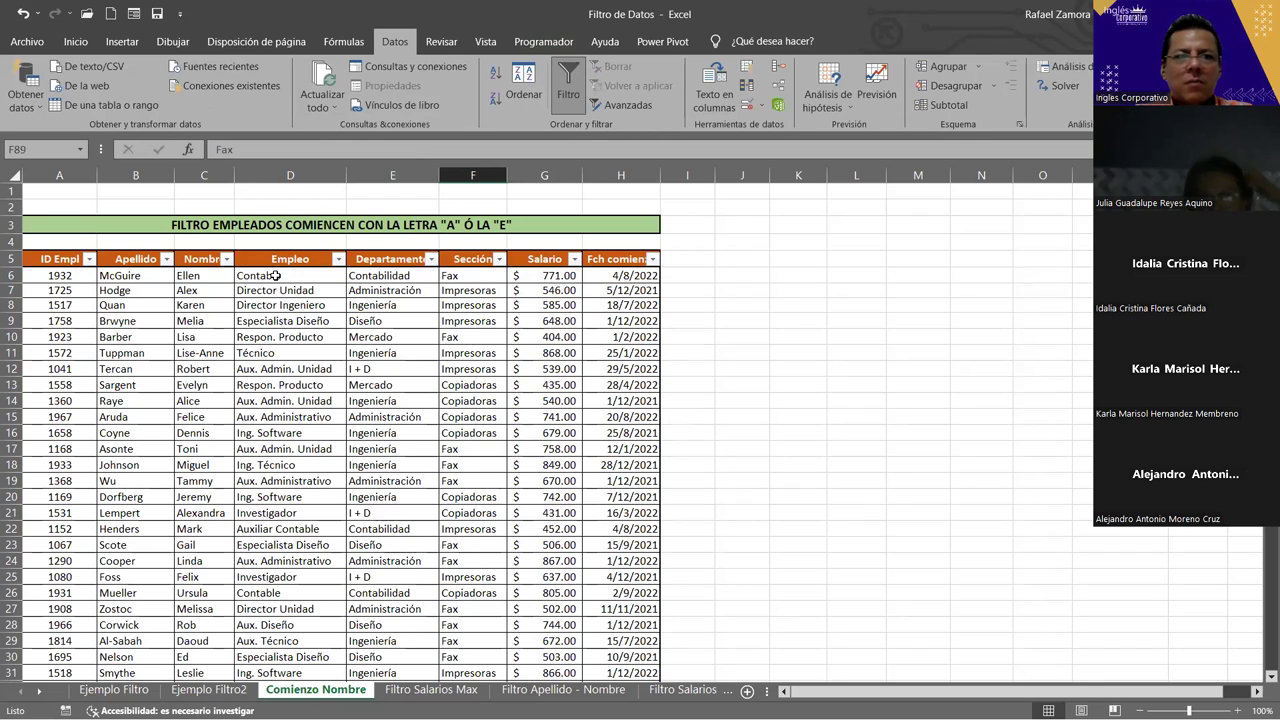
left_click(208, 225)
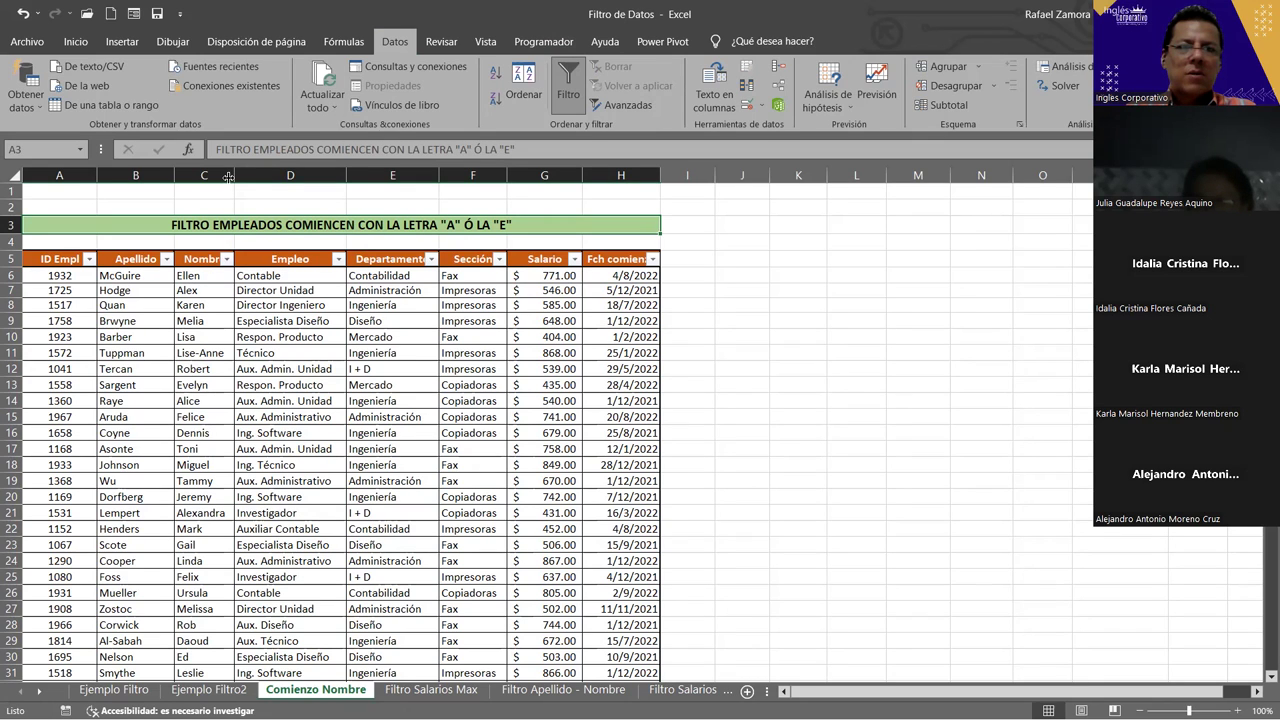
left_click_drag(231, 175, 267, 178)
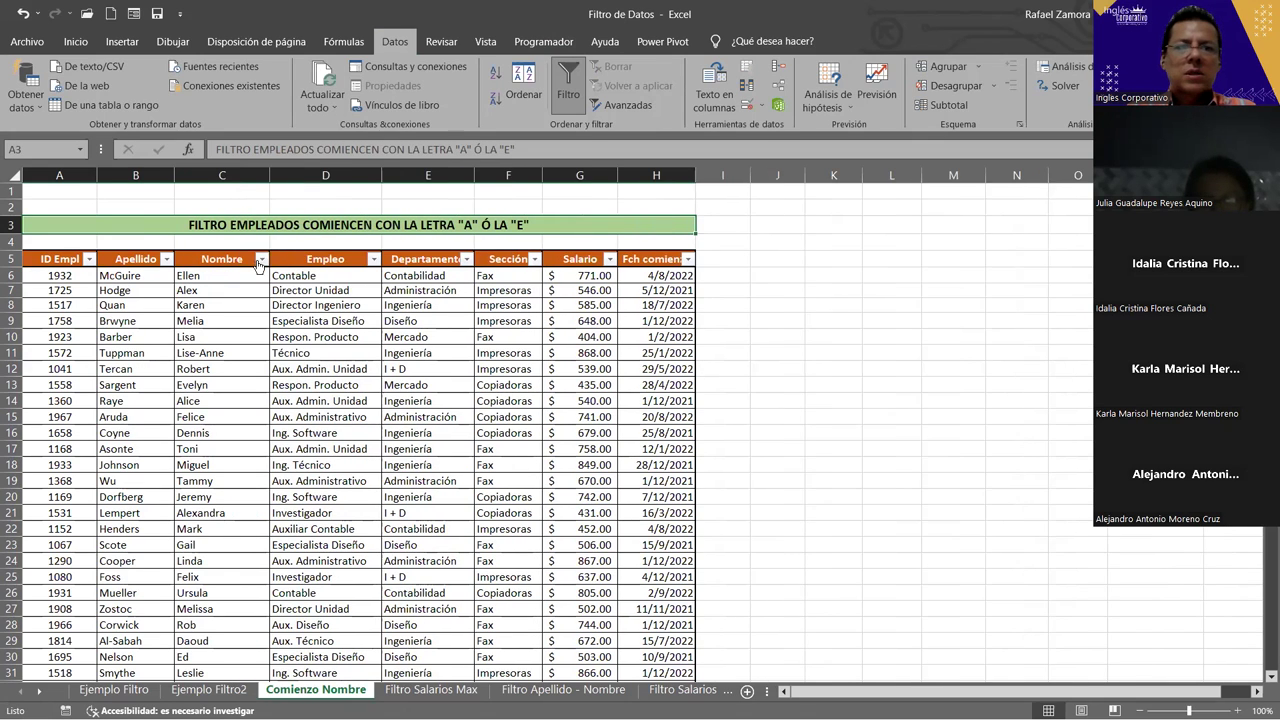
- Rebuild the Nombre text filter: Comienza por A O Comienza por E
left_click(260, 259)
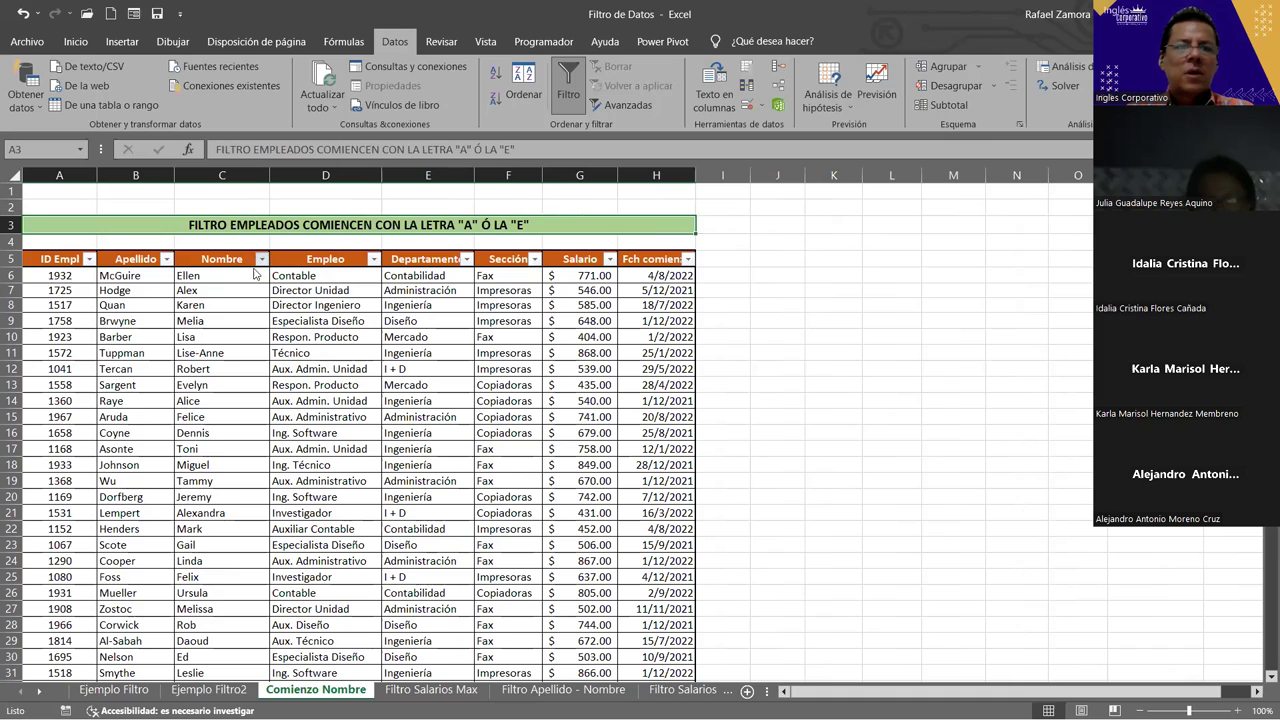
left_click(143, 409)
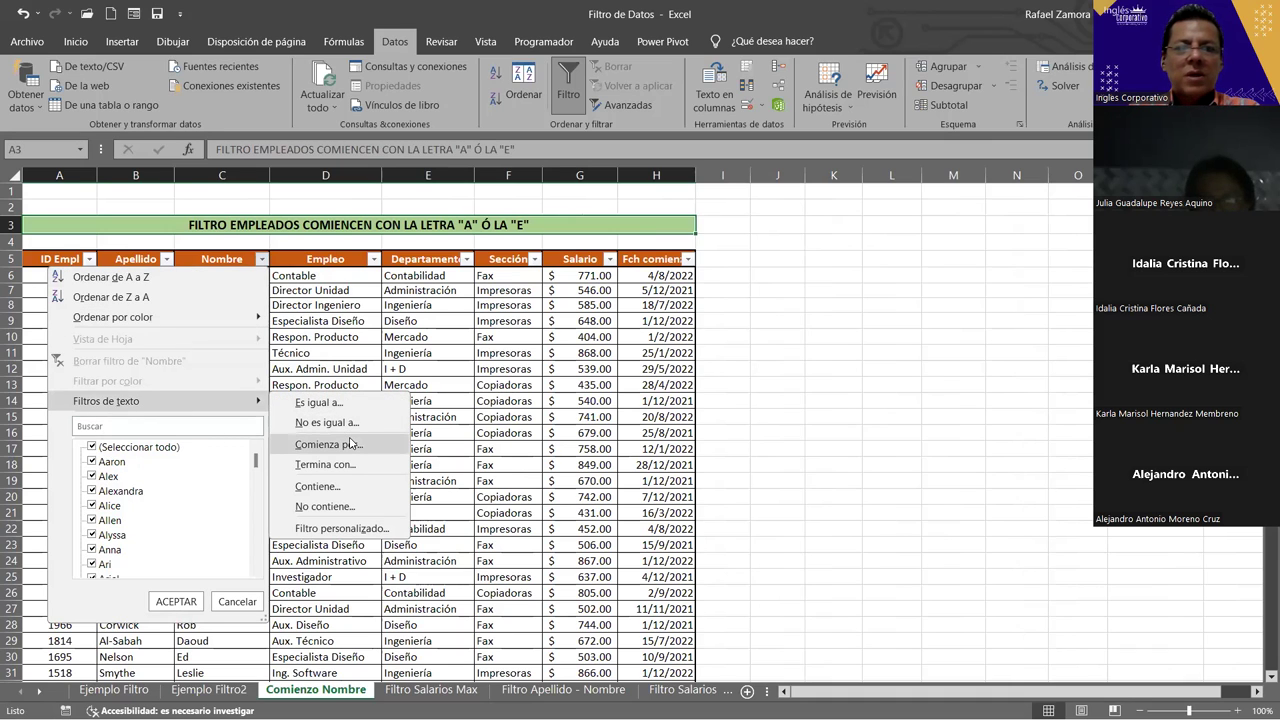
left_click(404, 436)
type("A")
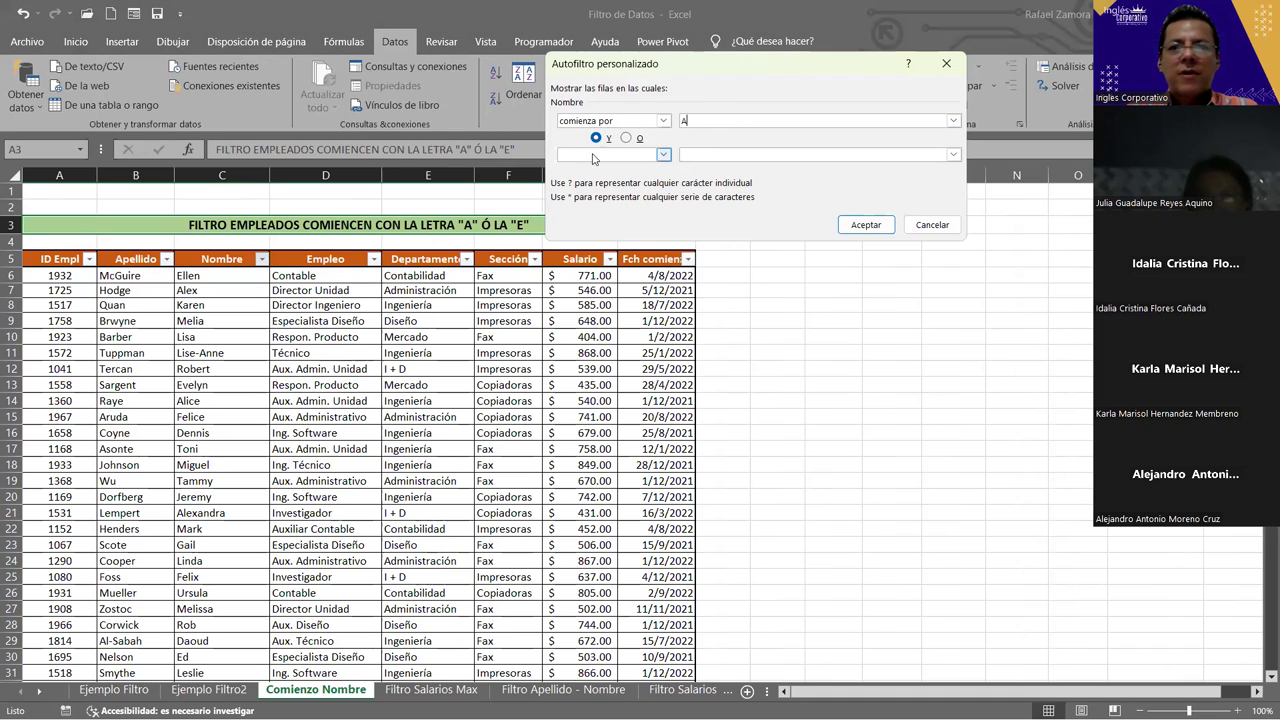
left_click(625, 138)
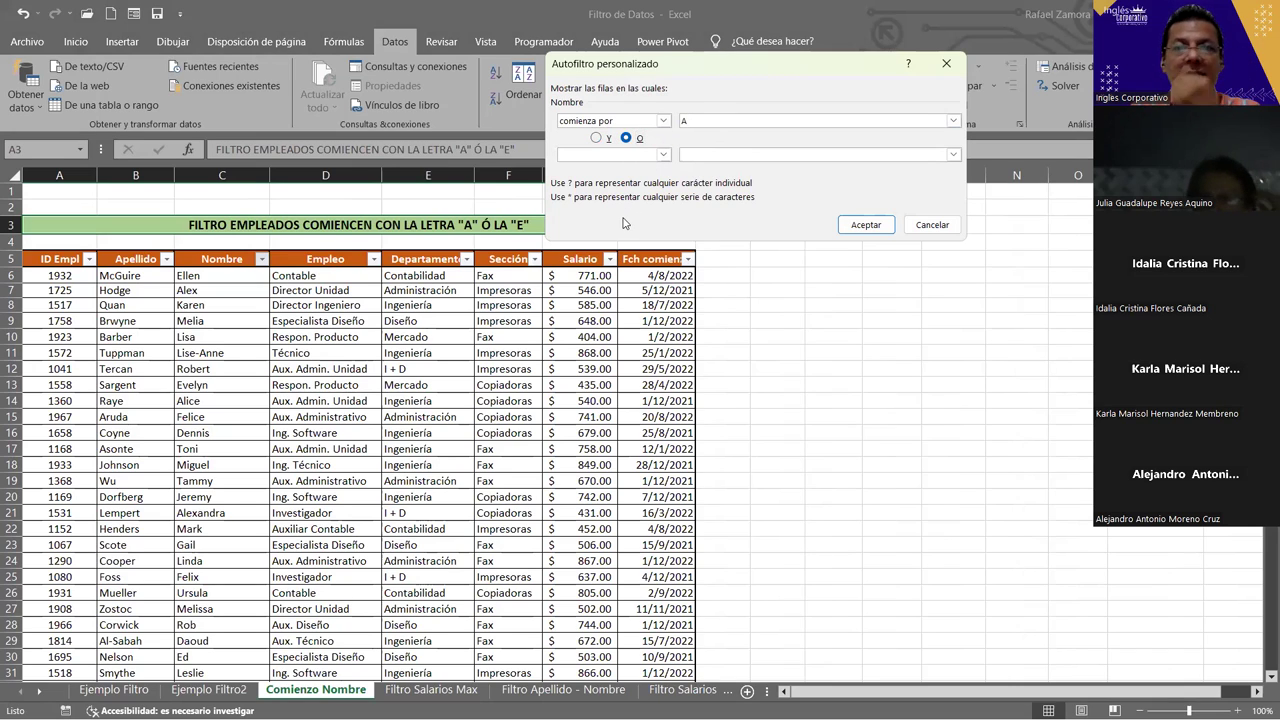
key("c")
left_click(706, 155)
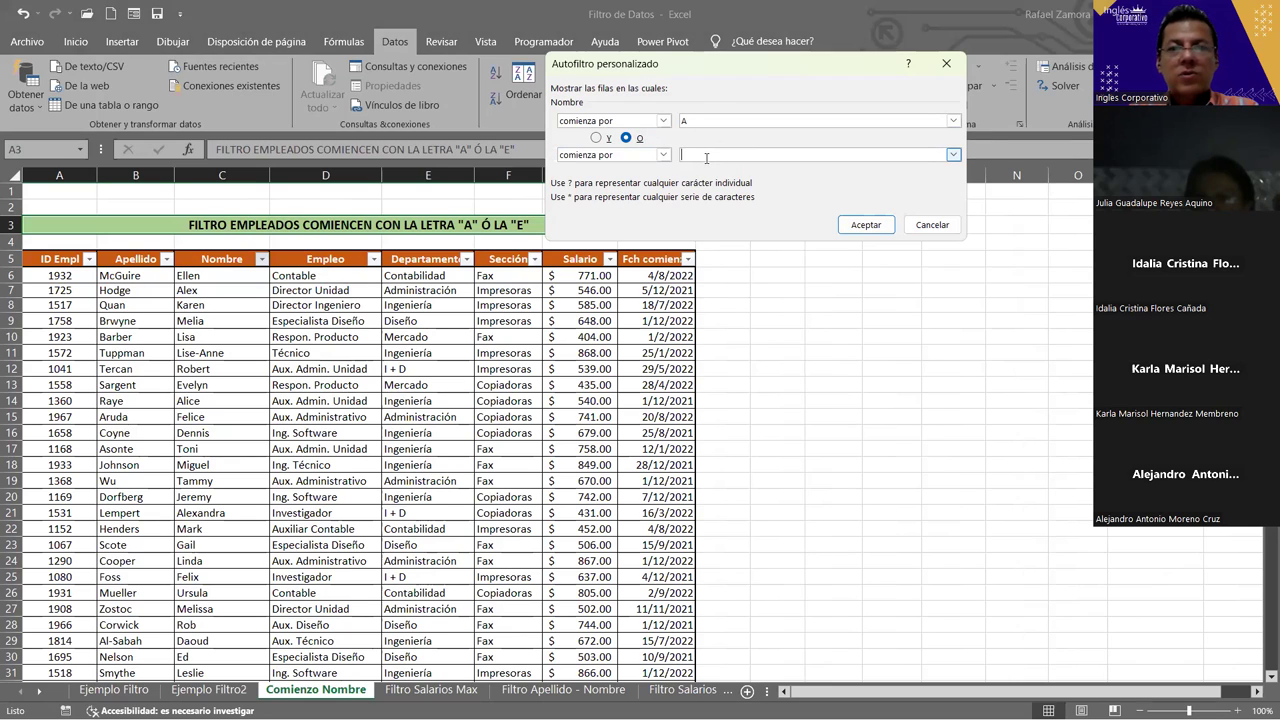
type("E")
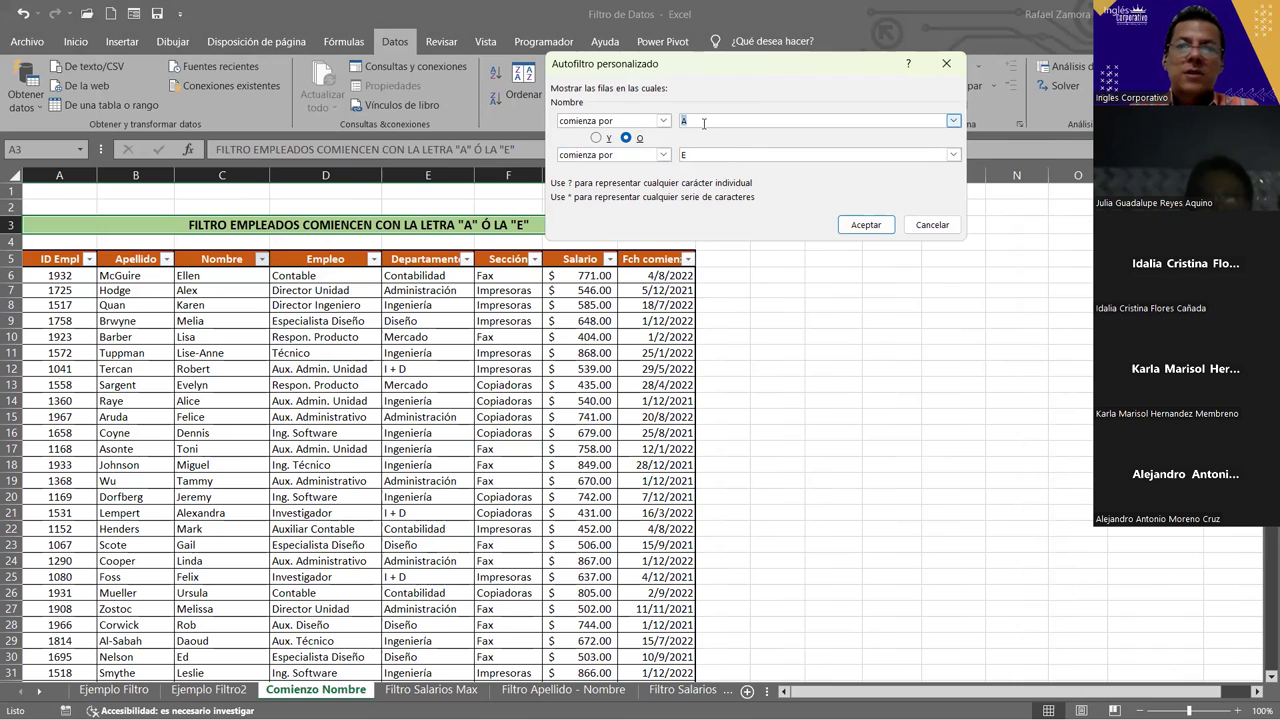
left_click(687, 152)
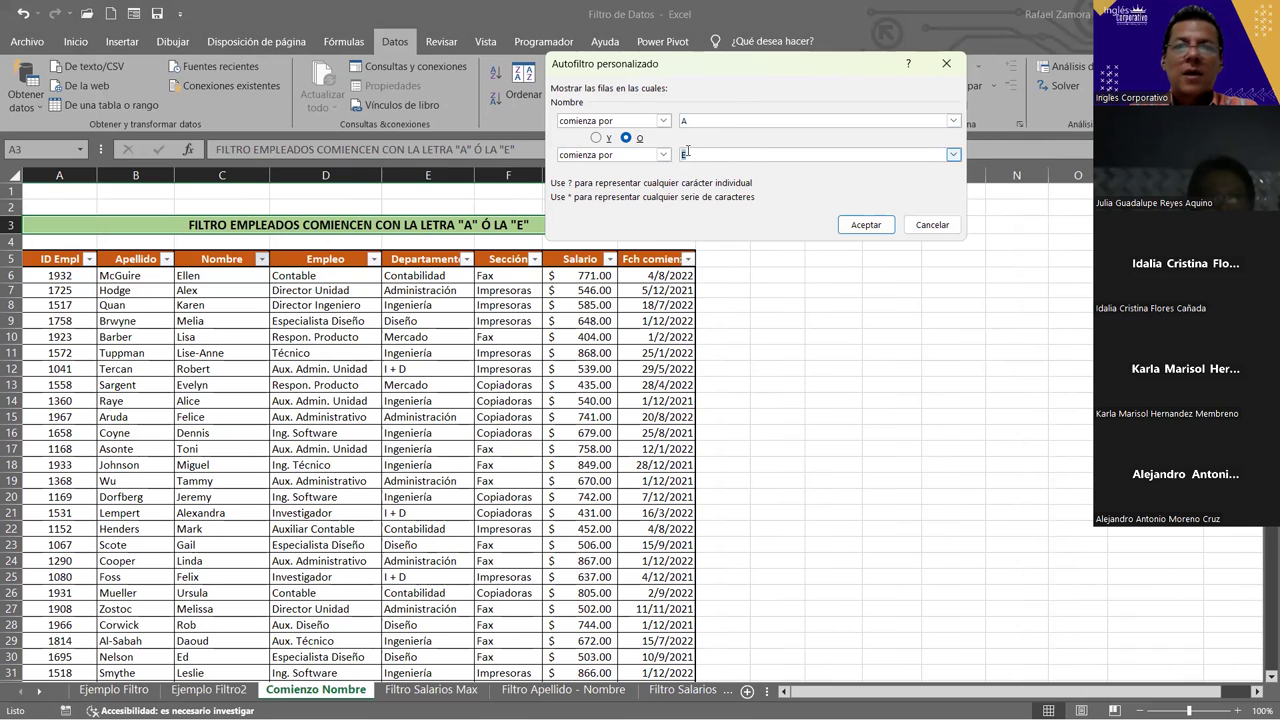
left_click(725, 117)
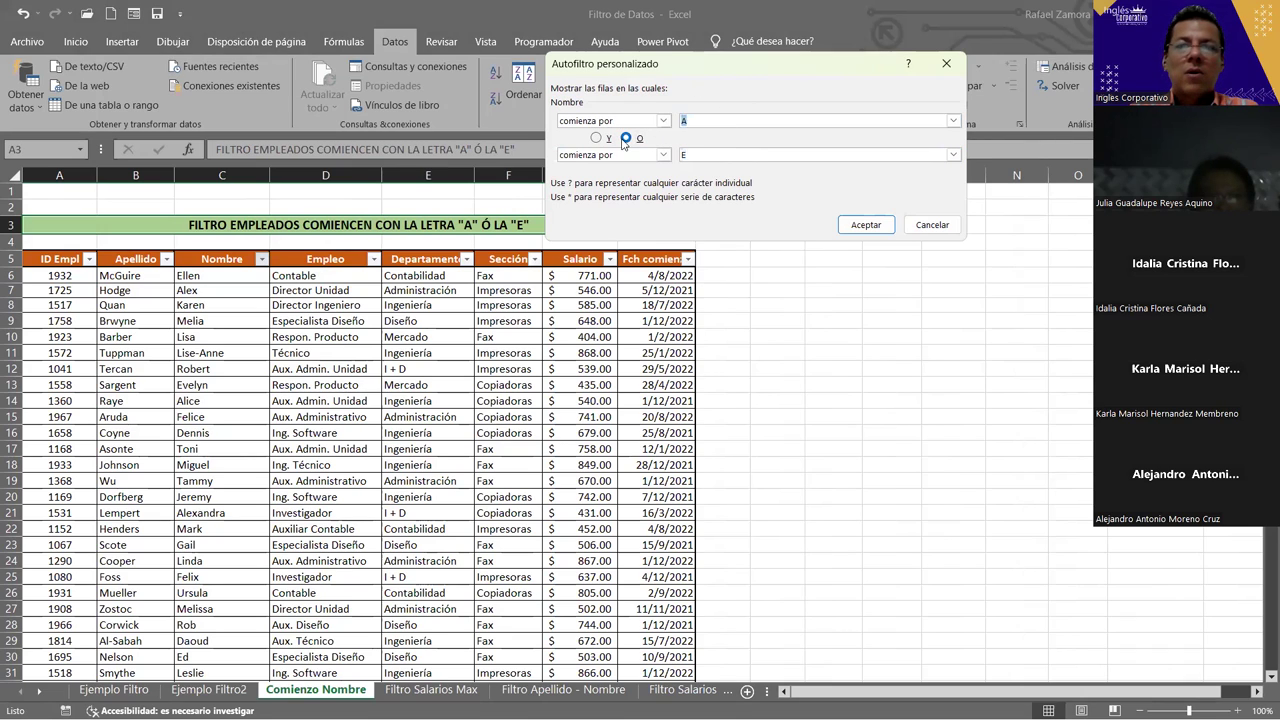
left_click(862, 225)
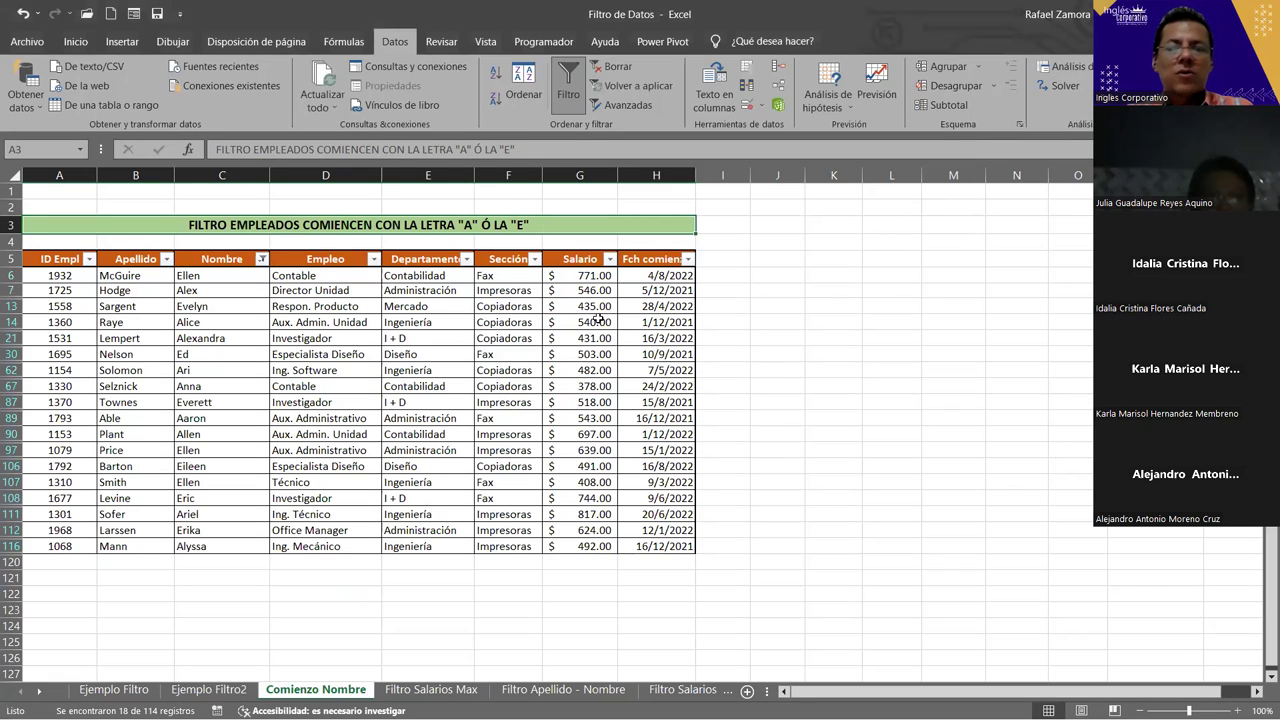
- Select the Salario values to check their totals, then go to Filtro Salarios Max
mouse_move(580, 275)
left_mouse_down()
mouse_move(586, 438)
mouse_move(565, 541)
left_mouse_up()
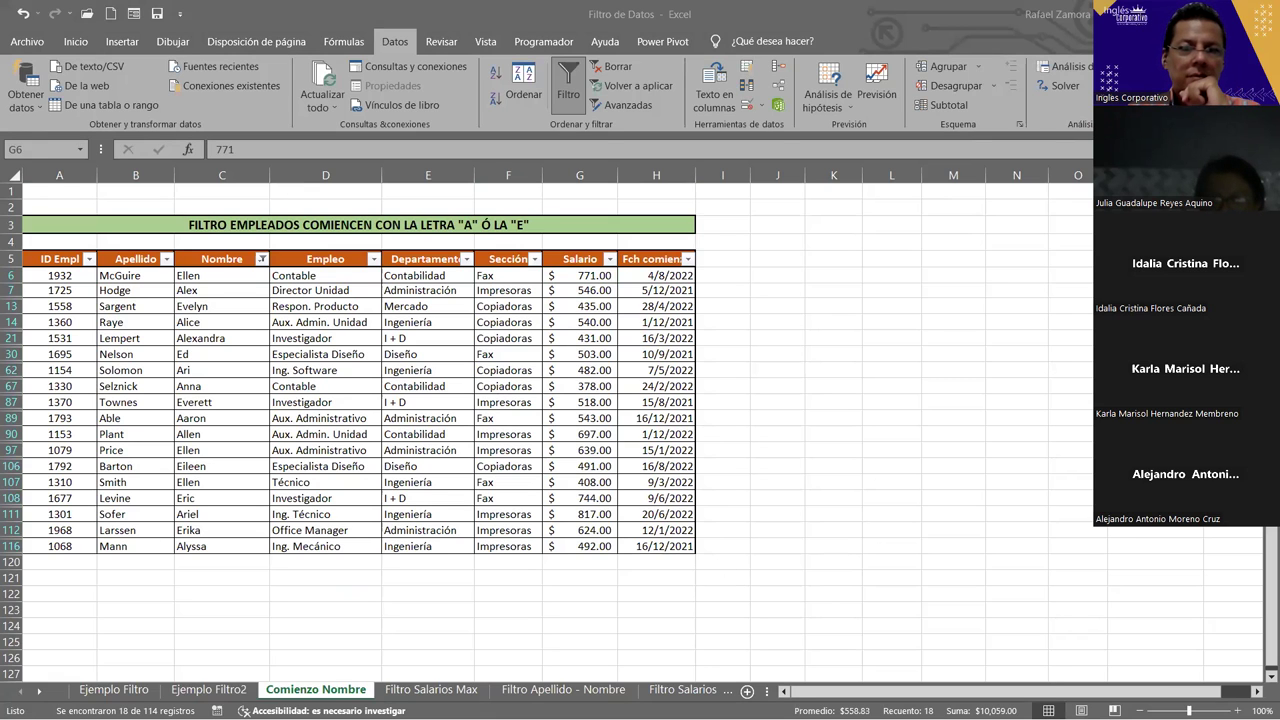
left_click(428, 690)
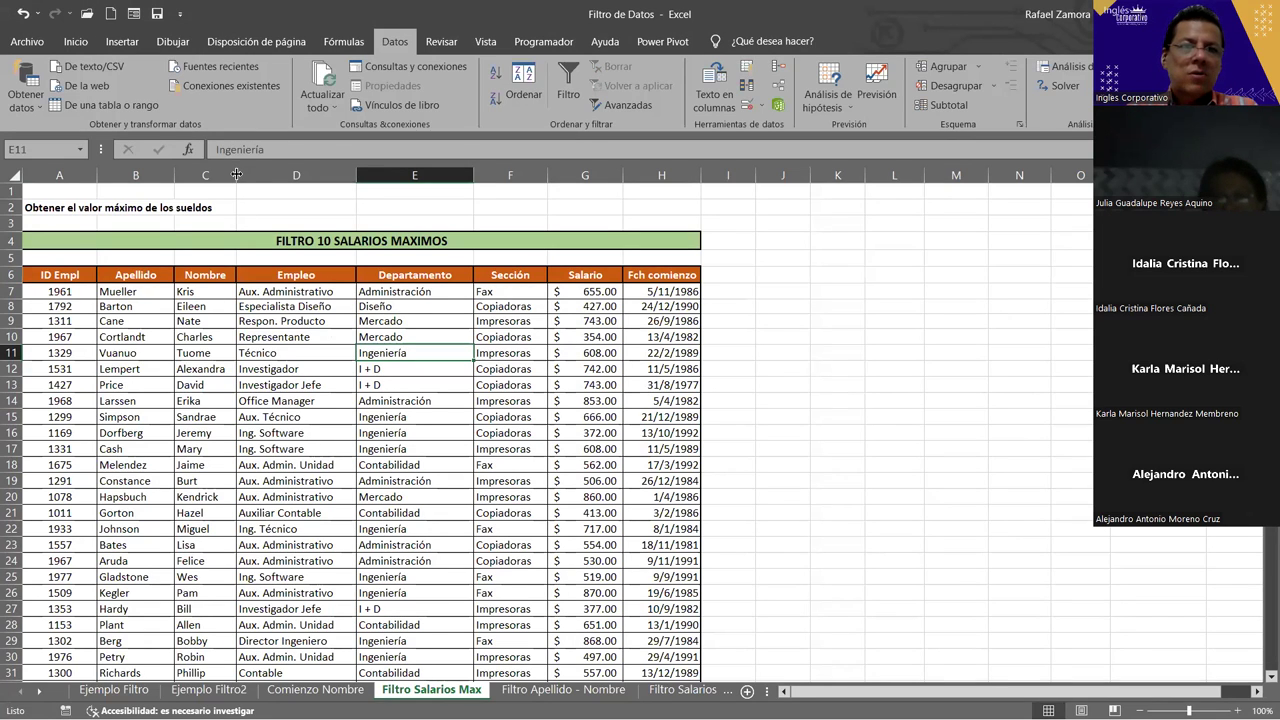
- Widen column C, recheck the Comienzo Nombre salary sum, then enable AutoFilter on the salary table
left_click_drag(236, 174, 258, 174)
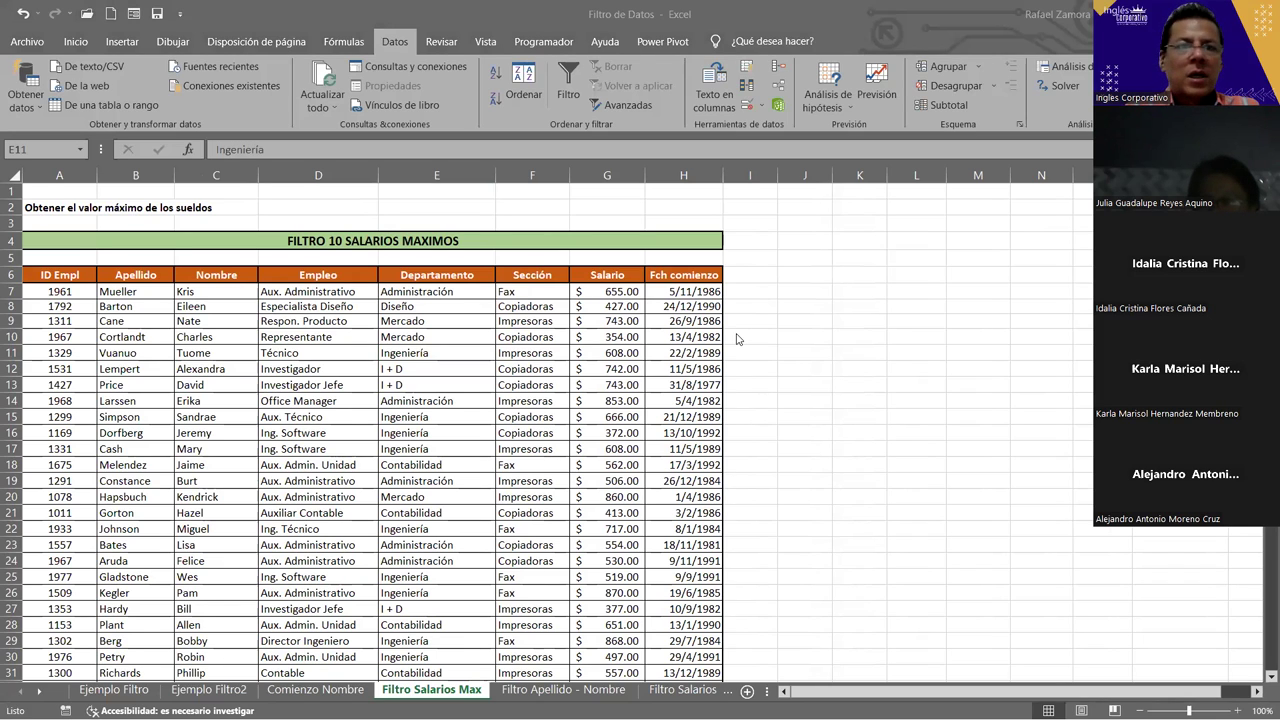
left_click(358, 690)
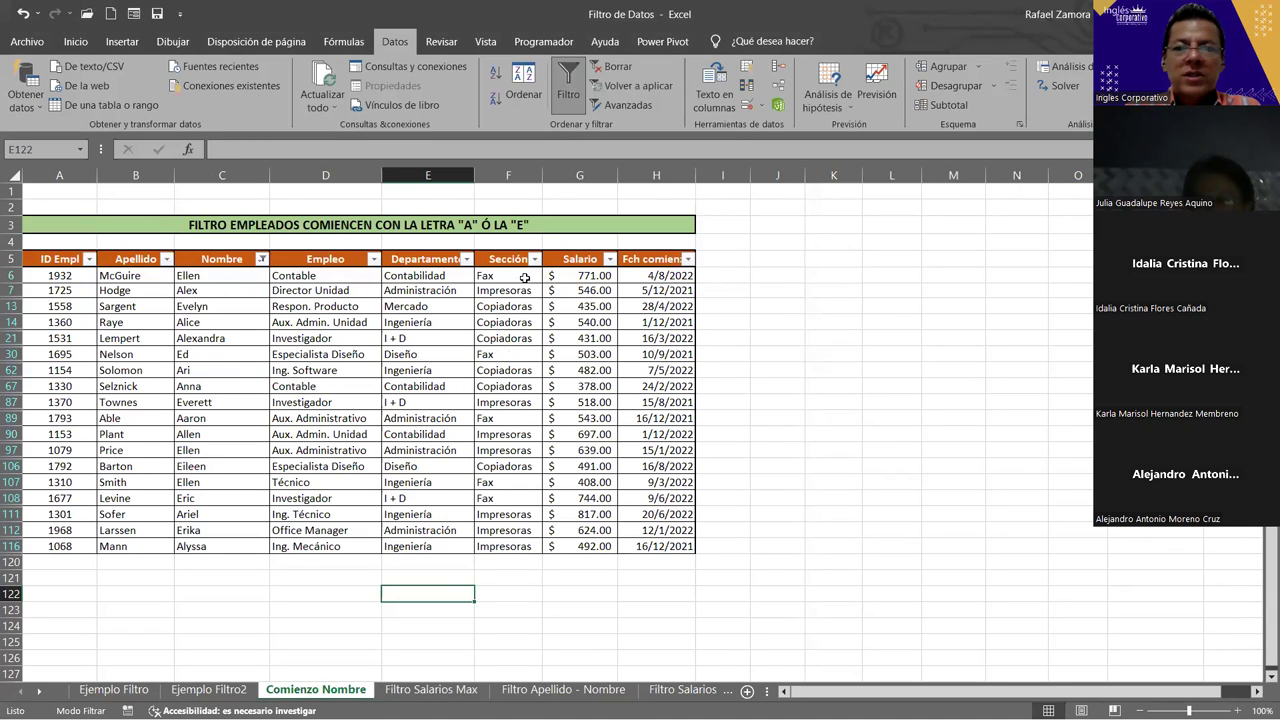
left_click_drag(600, 276, 599, 545)
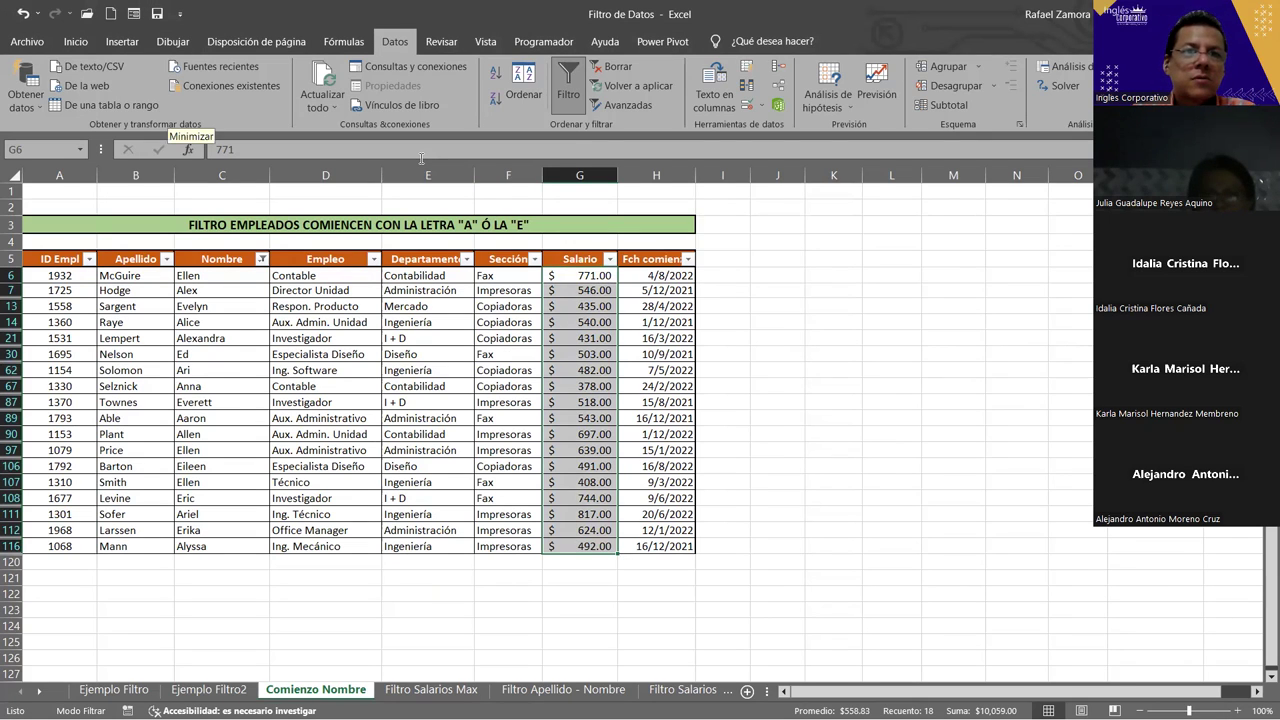
left_click(431, 690)
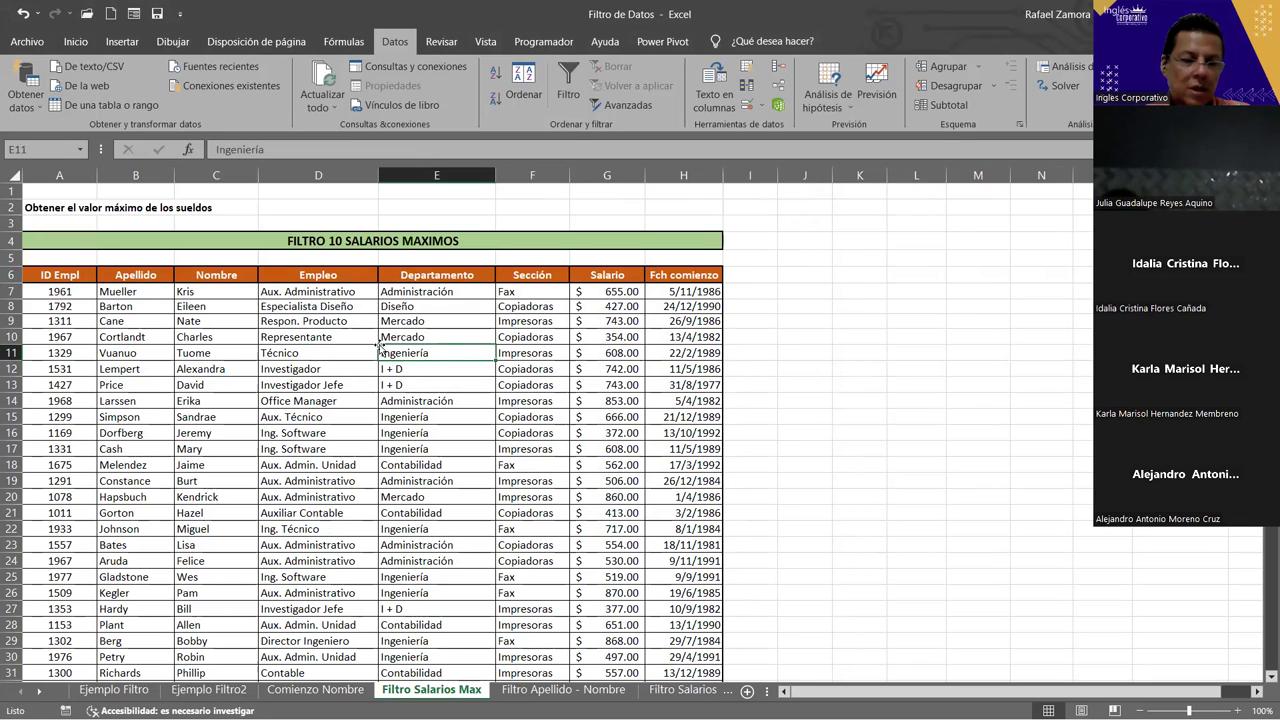
key("ctrl+shift+l")
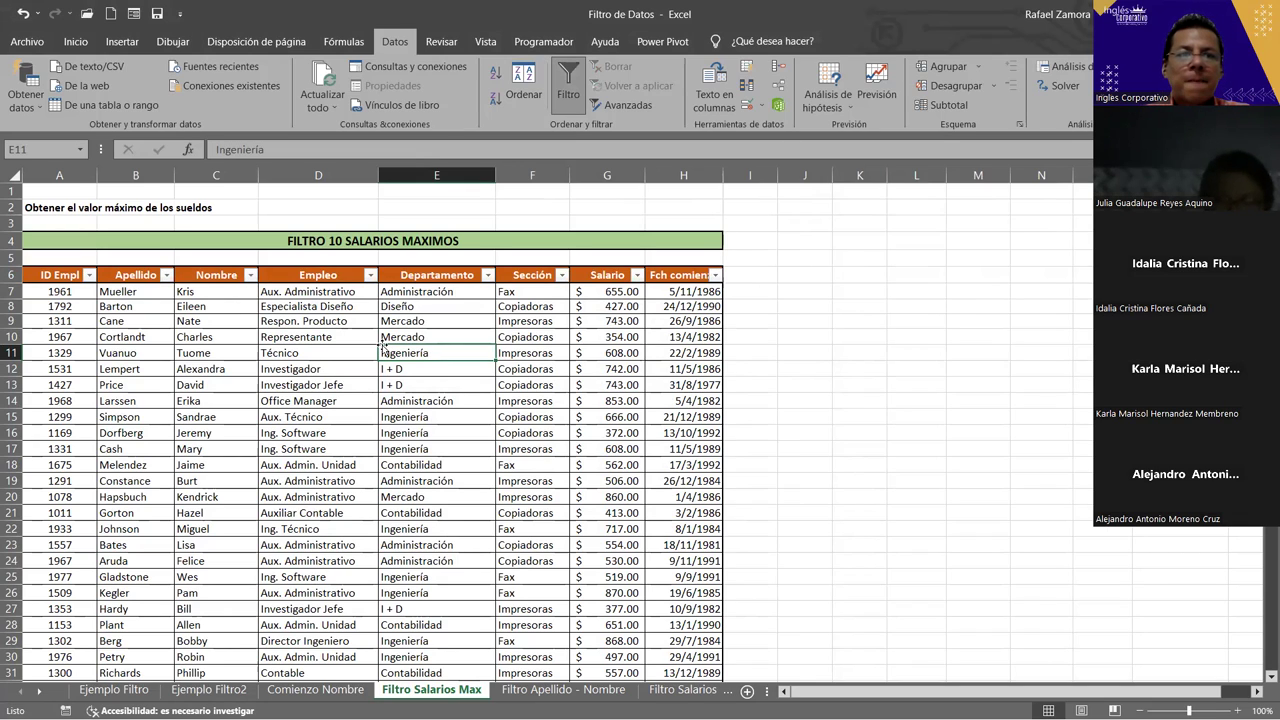
- Apply a Top 10 number filter to Salario that keeps the 10 highest salaries
left_click(637, 274)
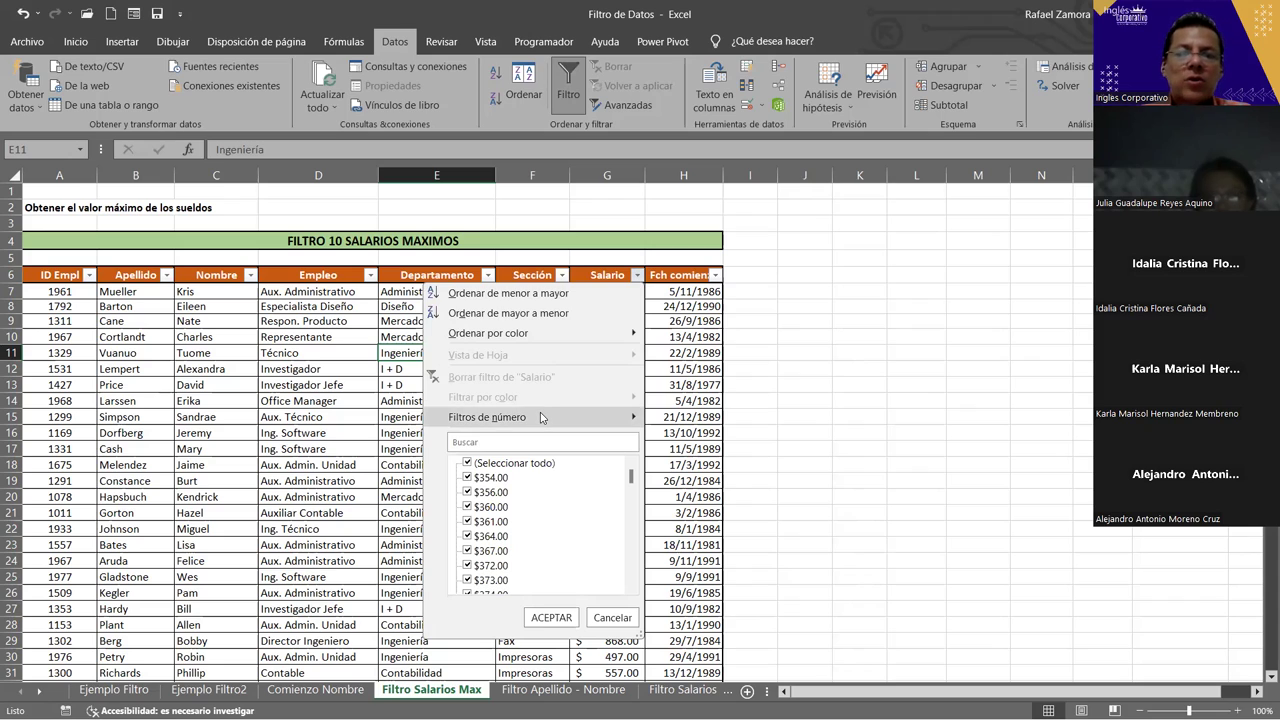
mouse_move(487, 417)
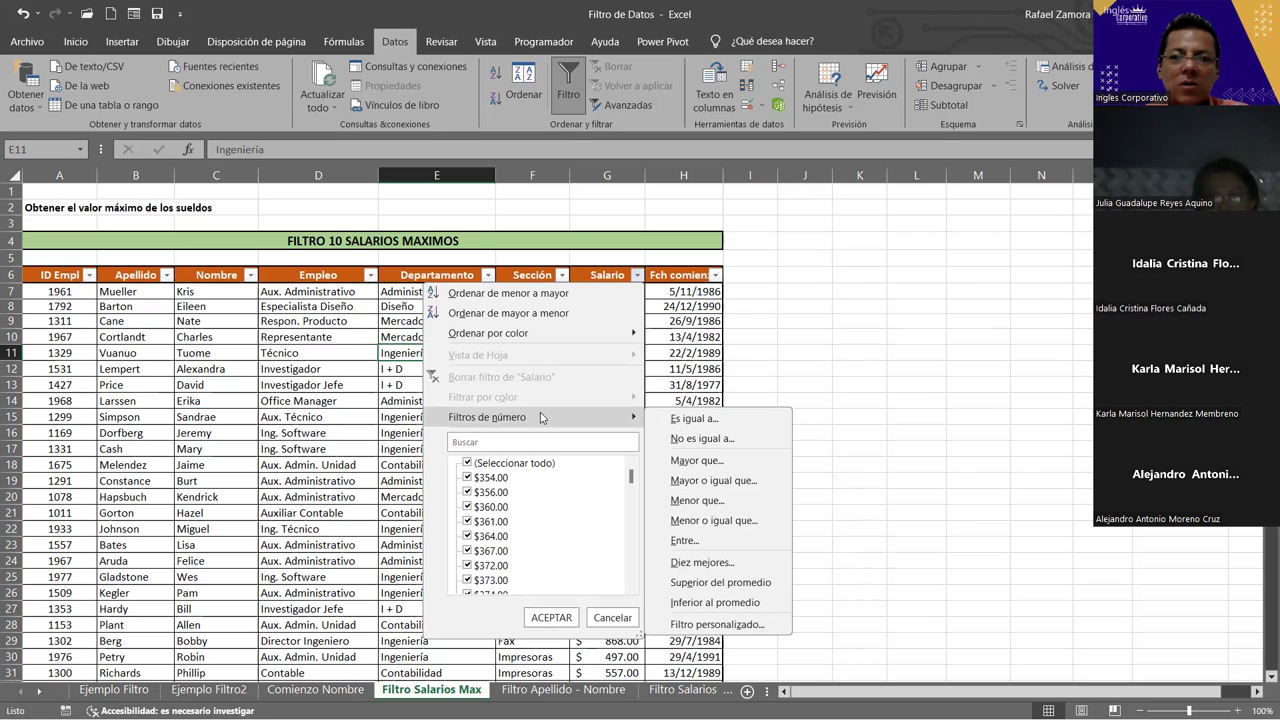
left_click(751, 566)
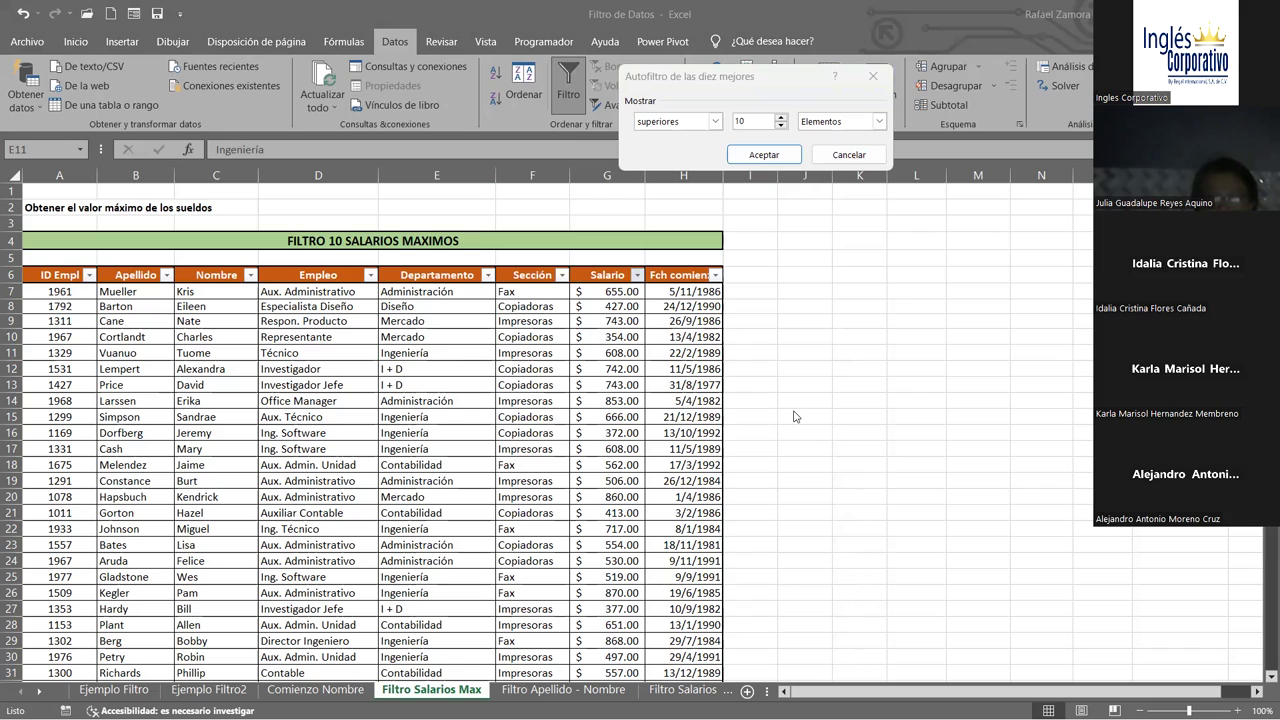
left_click(713, 122)
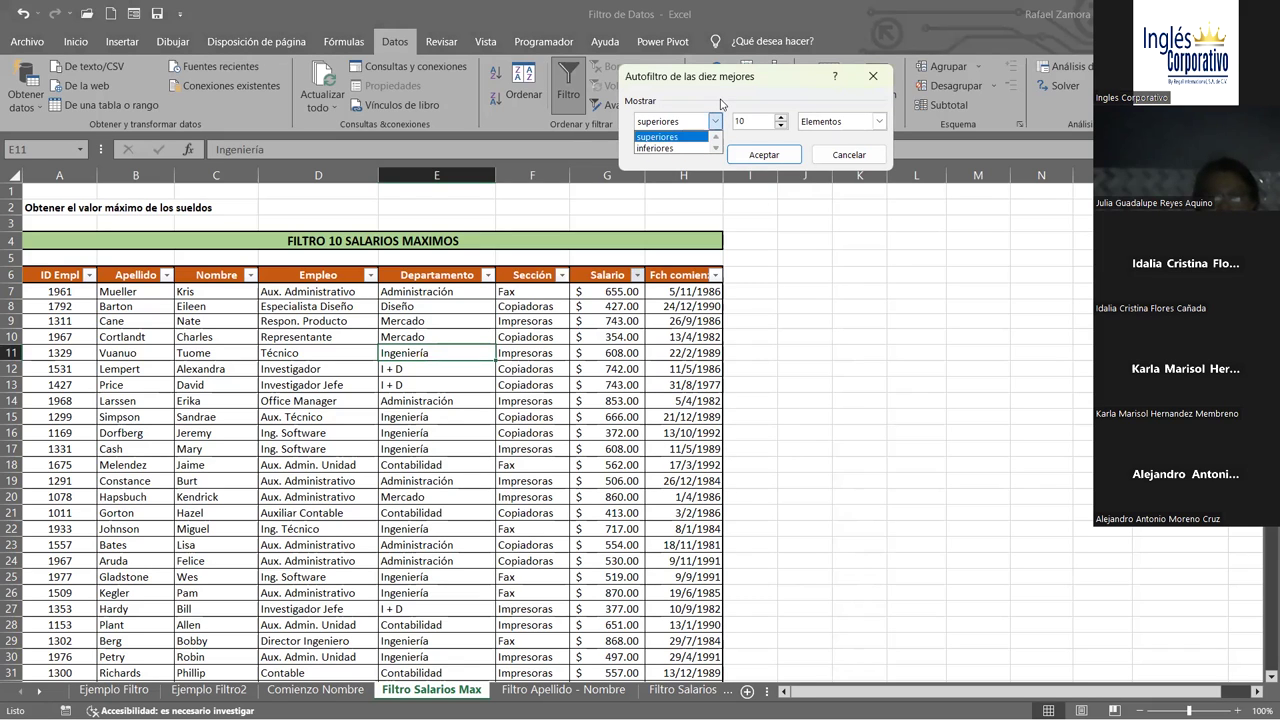
left_click(714, 121)
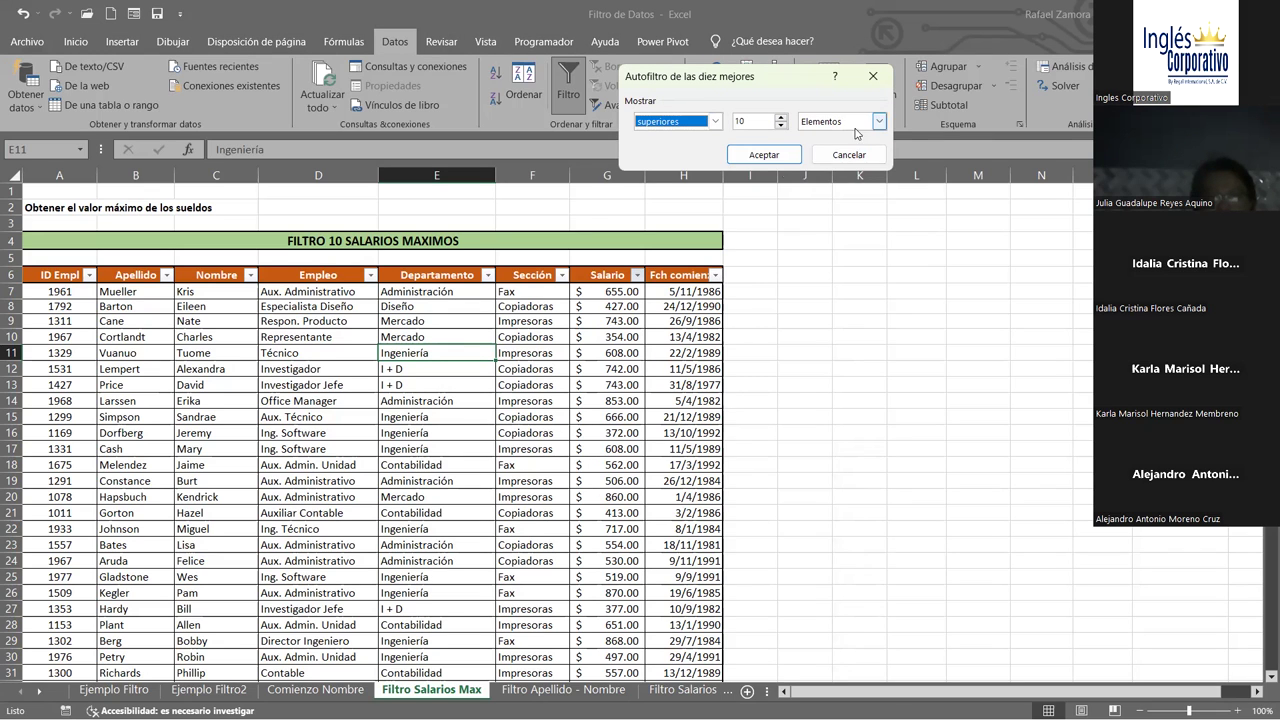
left_click(780, 157)
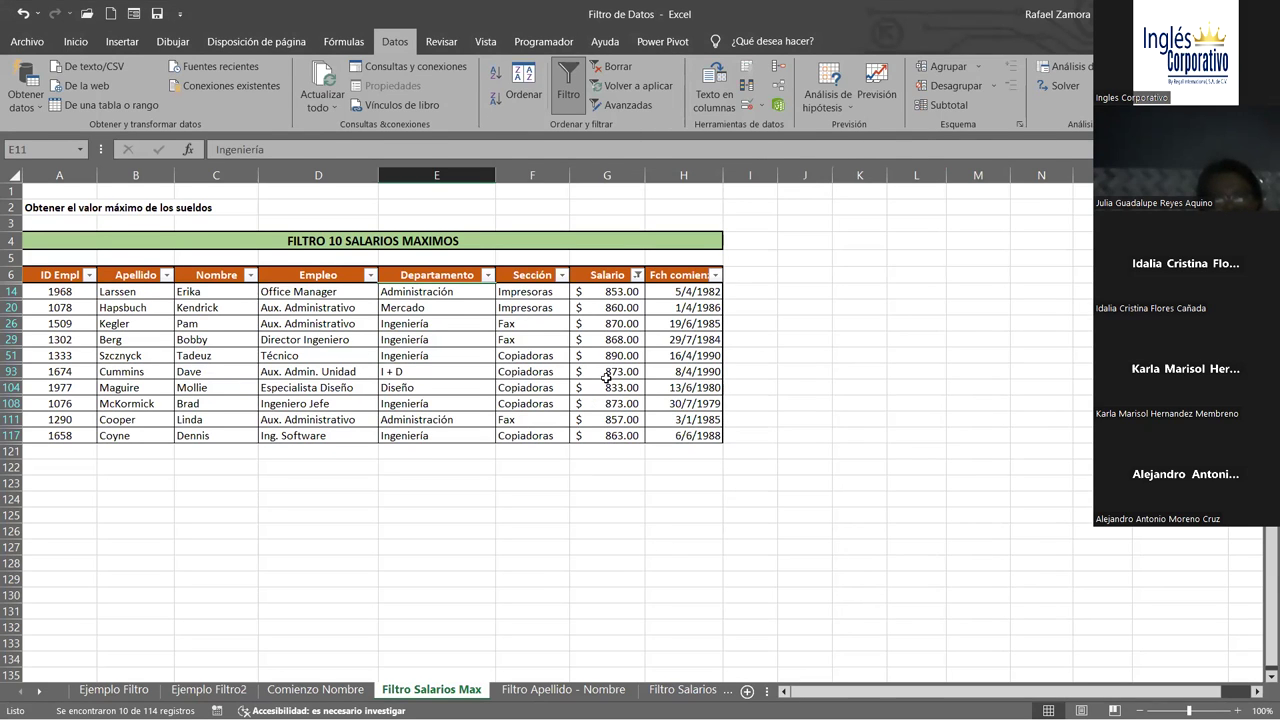
left_click_drag(624, 291, 620, 437)
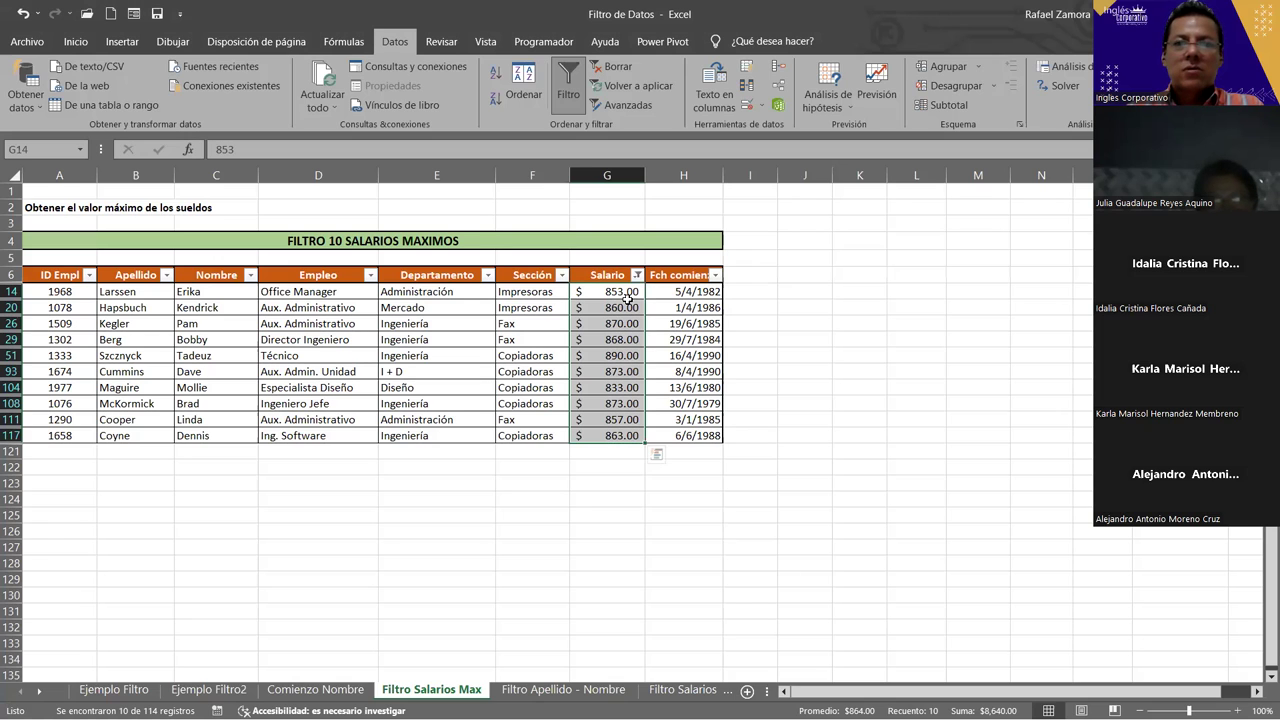
left_click(600, 307)
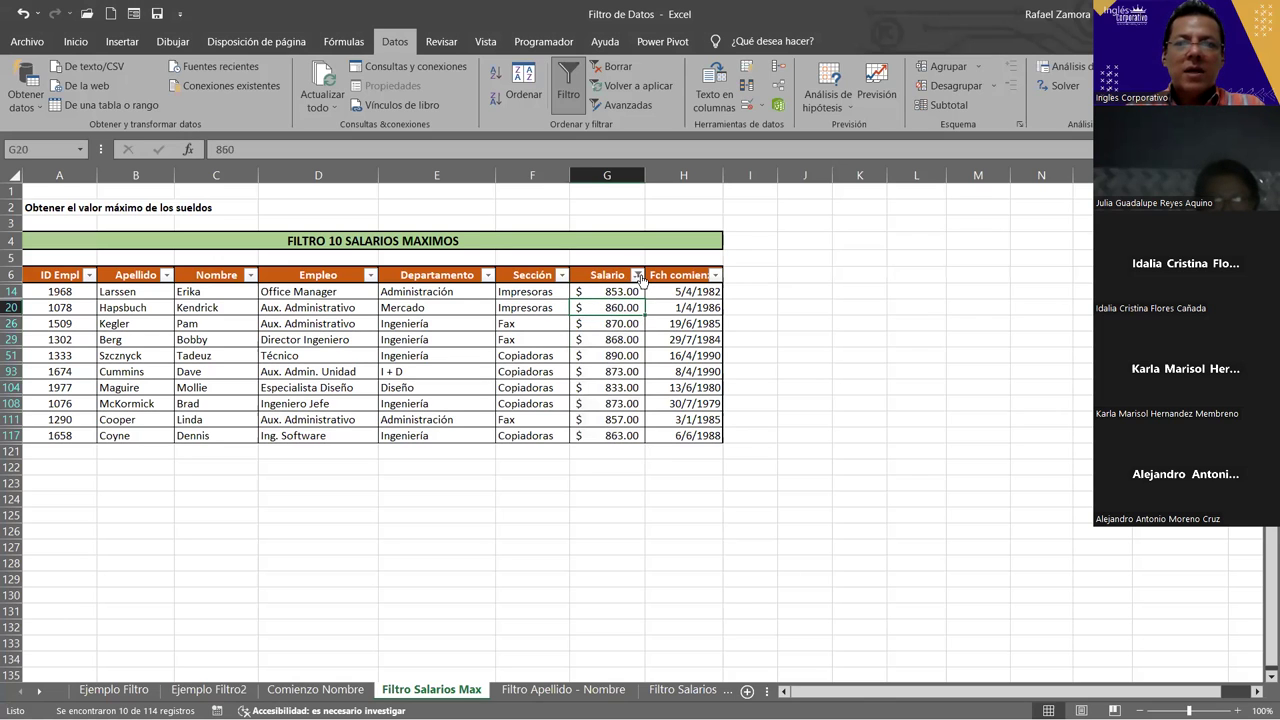
left_click(637, 276)
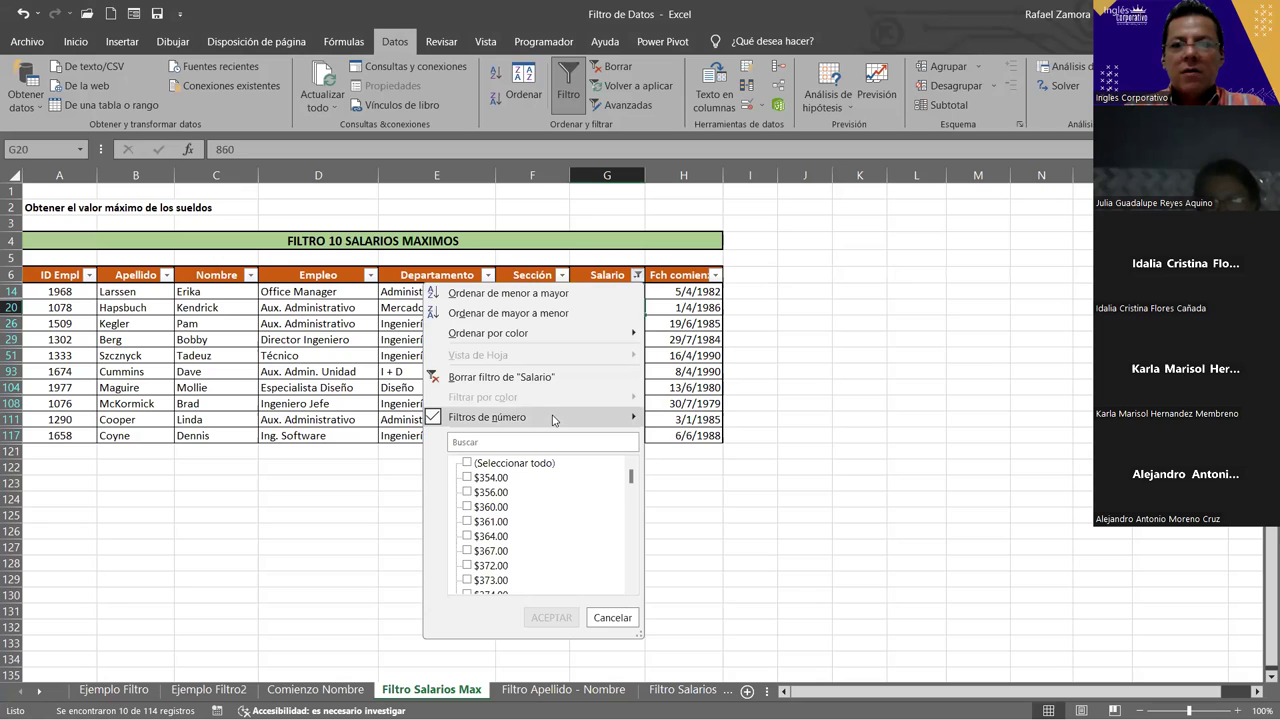
mouse_move(487, 417)
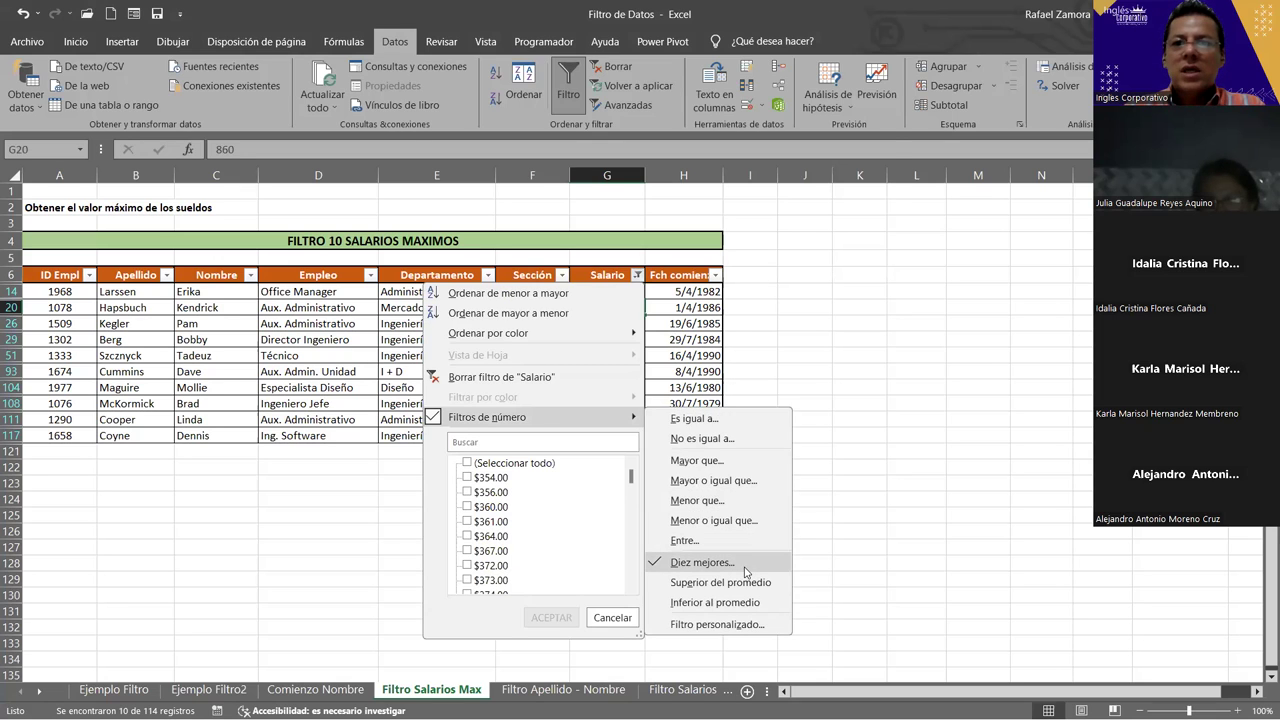
left_click(743, 572)
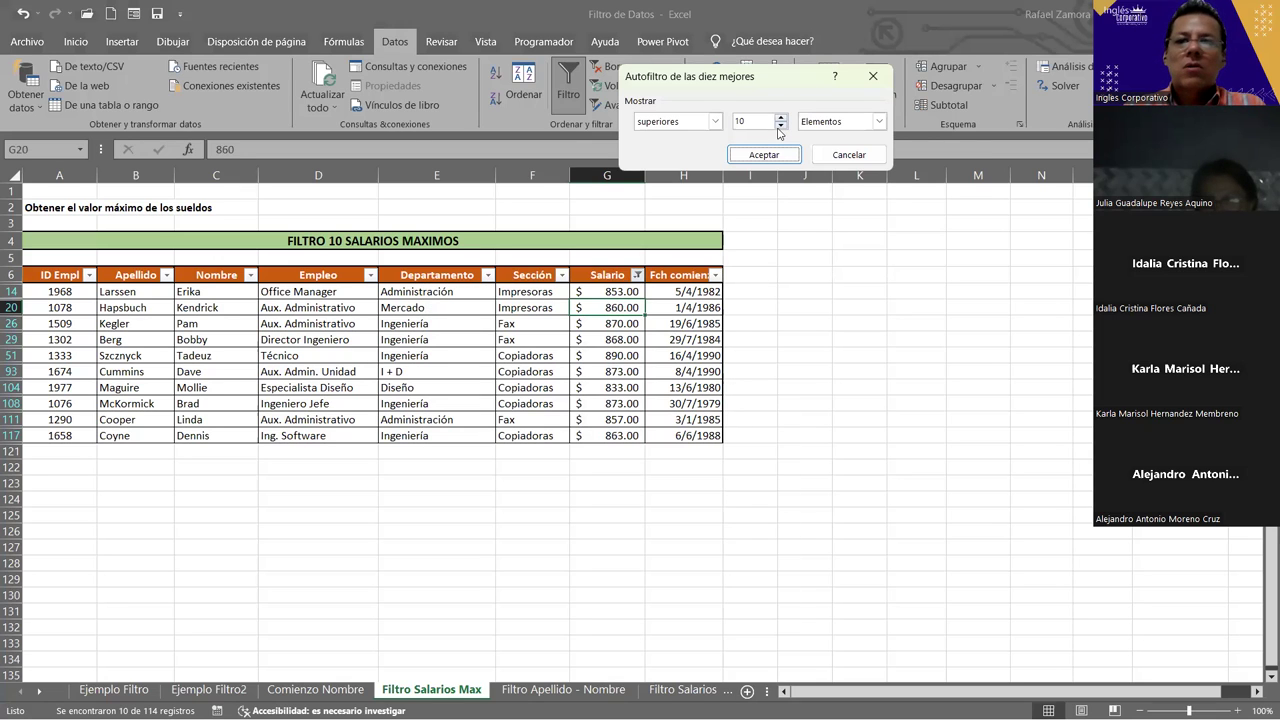
left_click(780, 125)
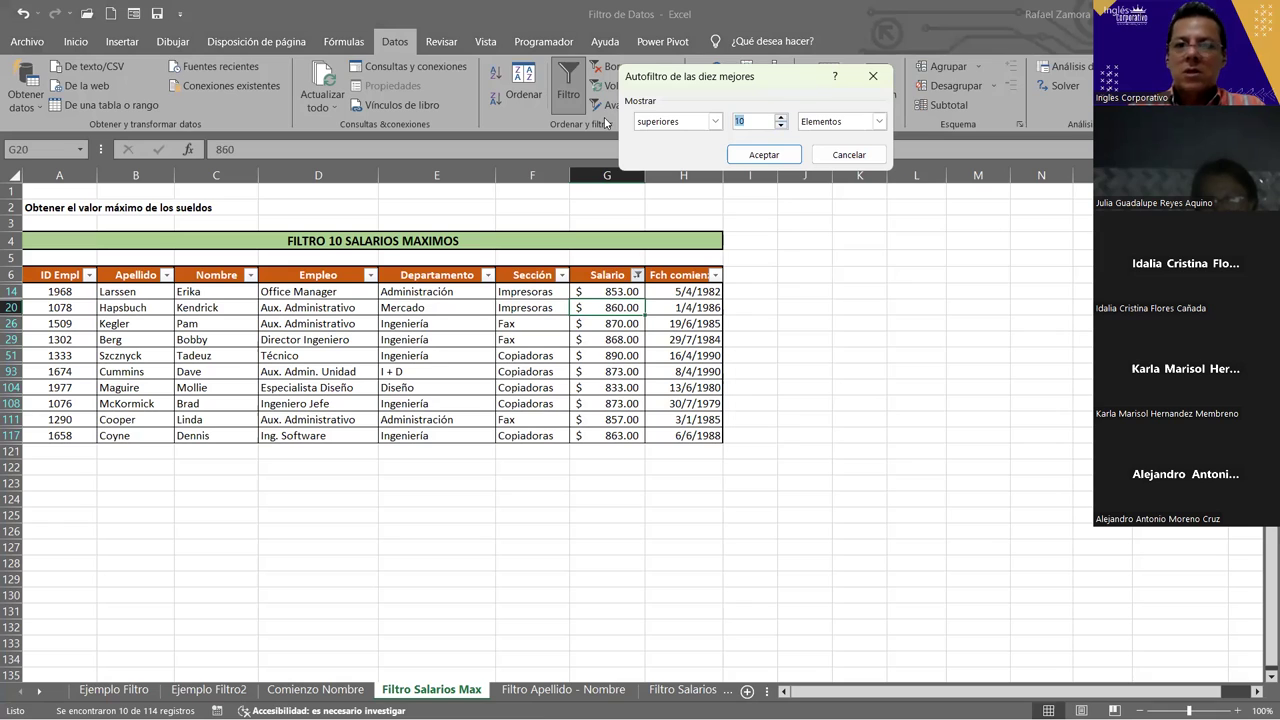
type("5")
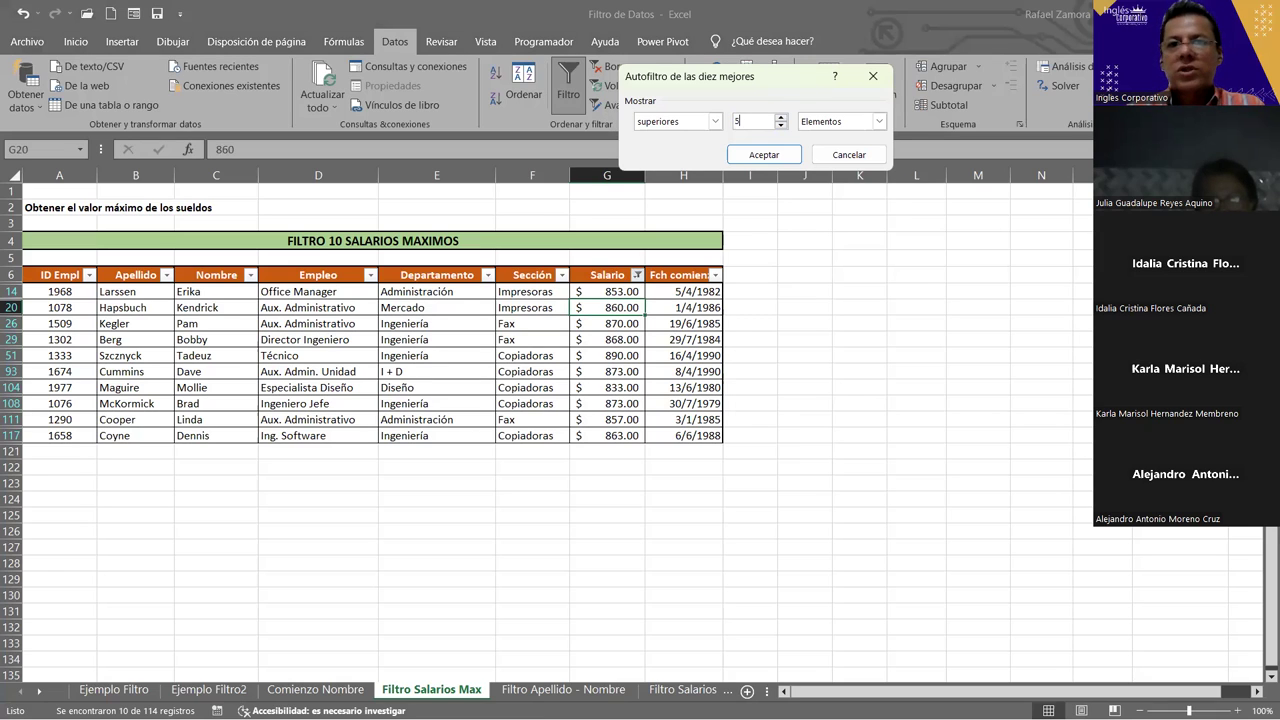
left_click(777, 155)
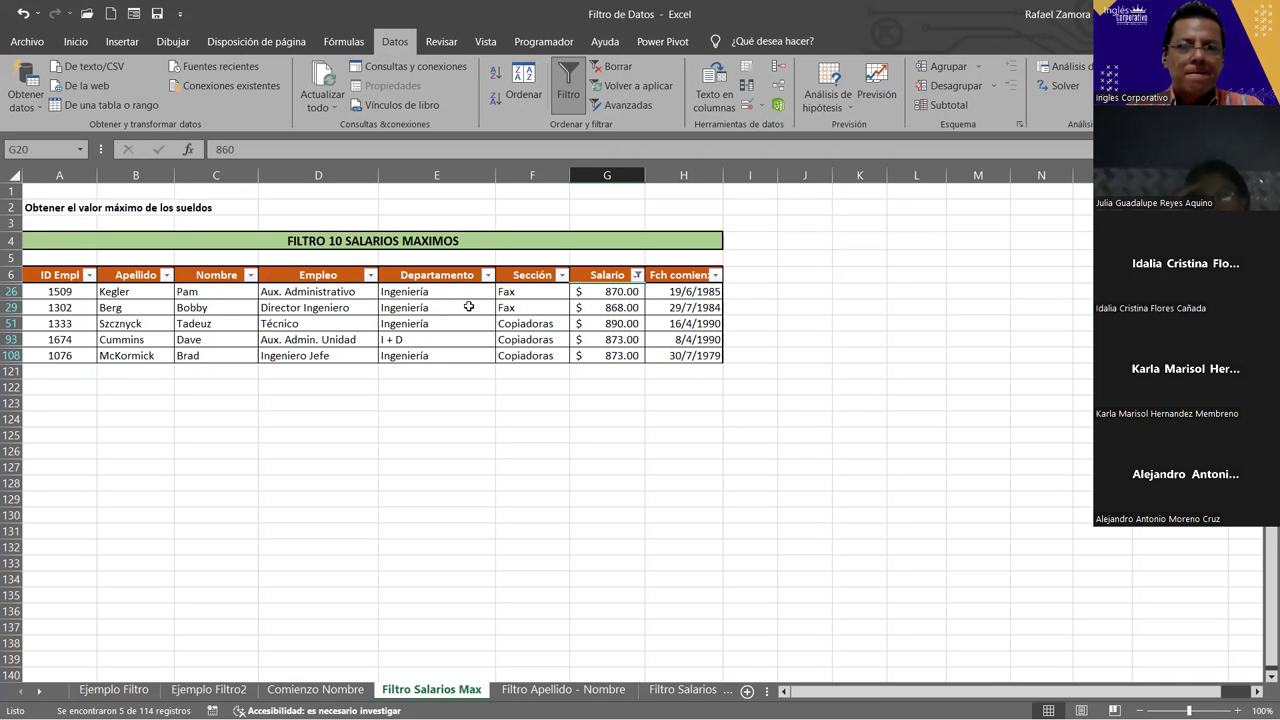
left_click(637, 275)
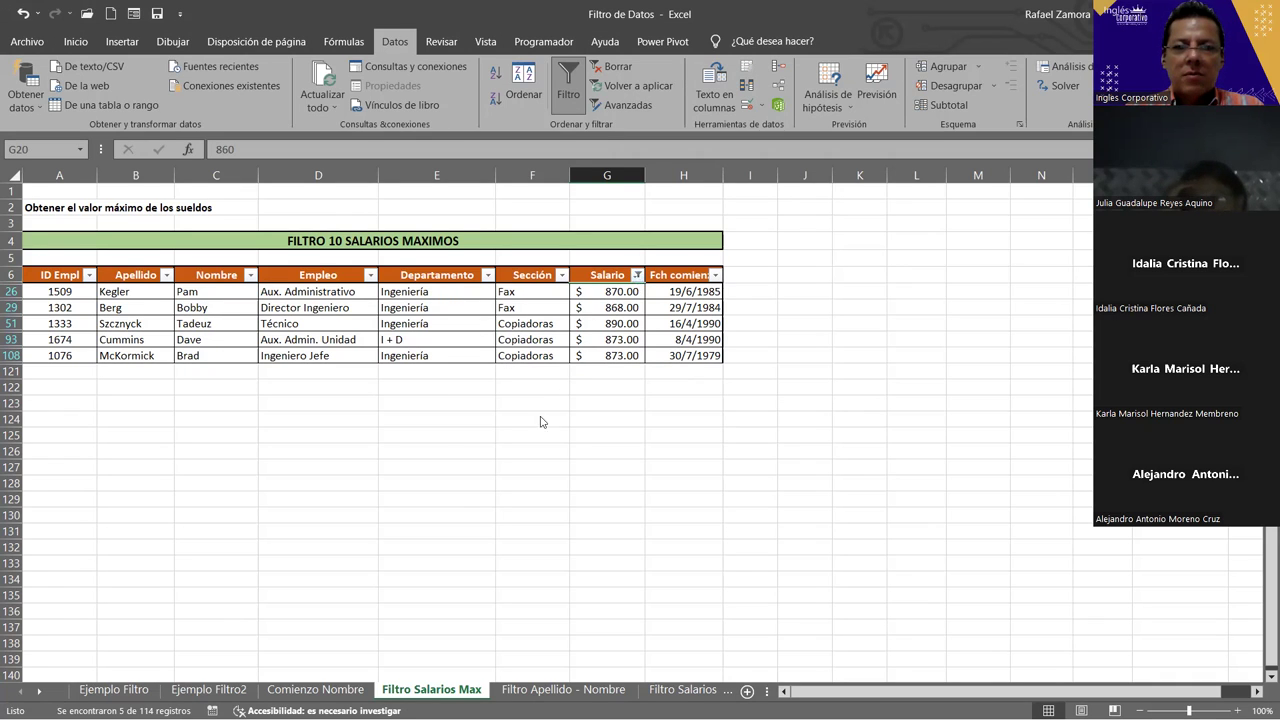
mouse_move(487, 417)
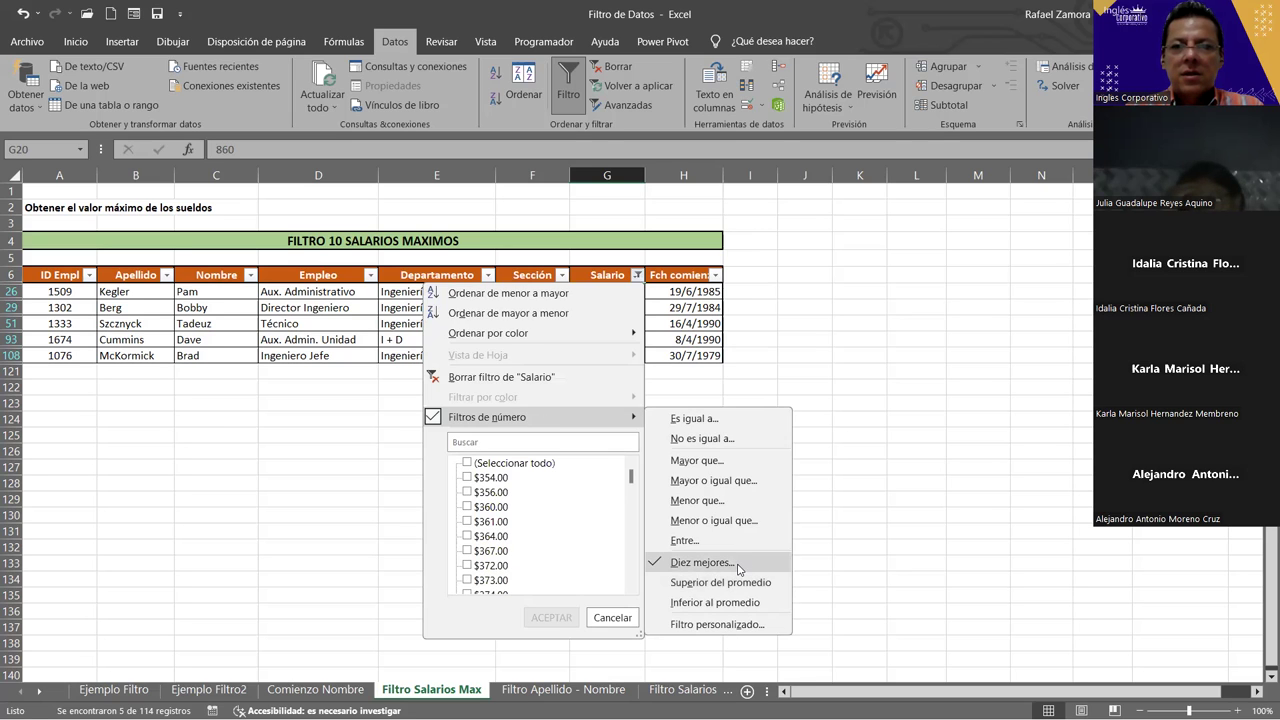
left_click(739, 563)
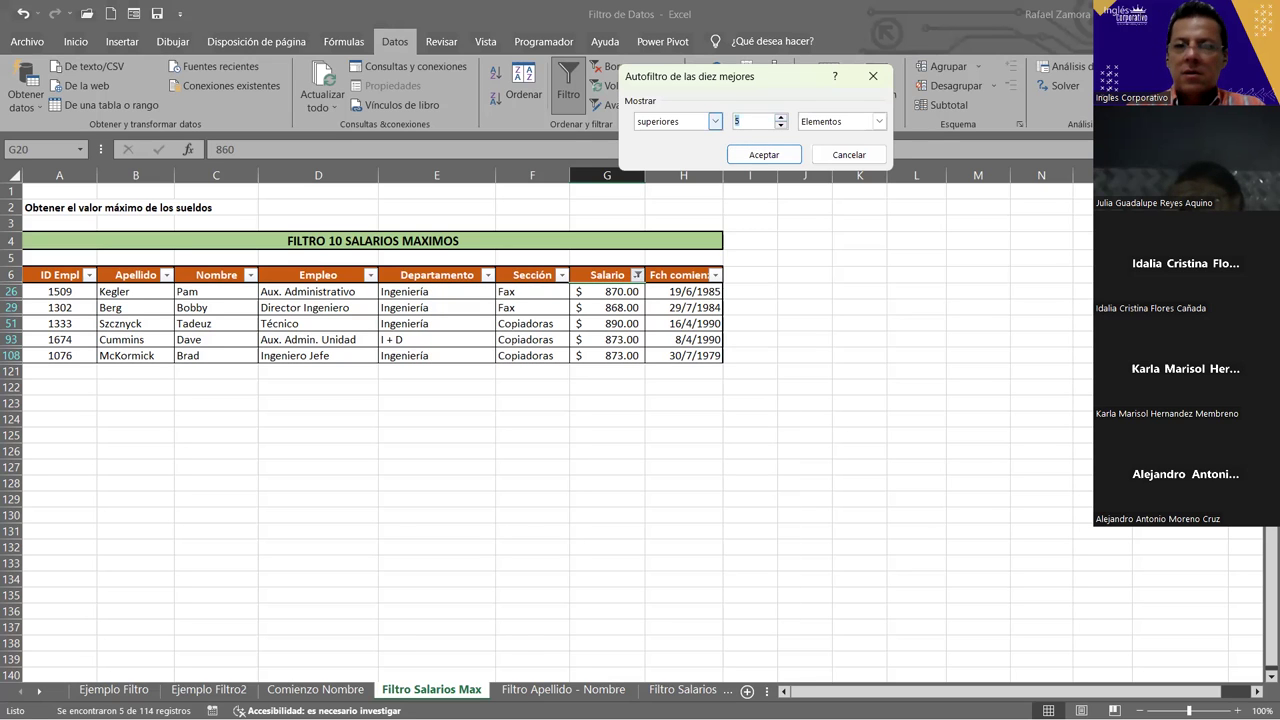
left_click(764, 154)
left_click(558, 509)
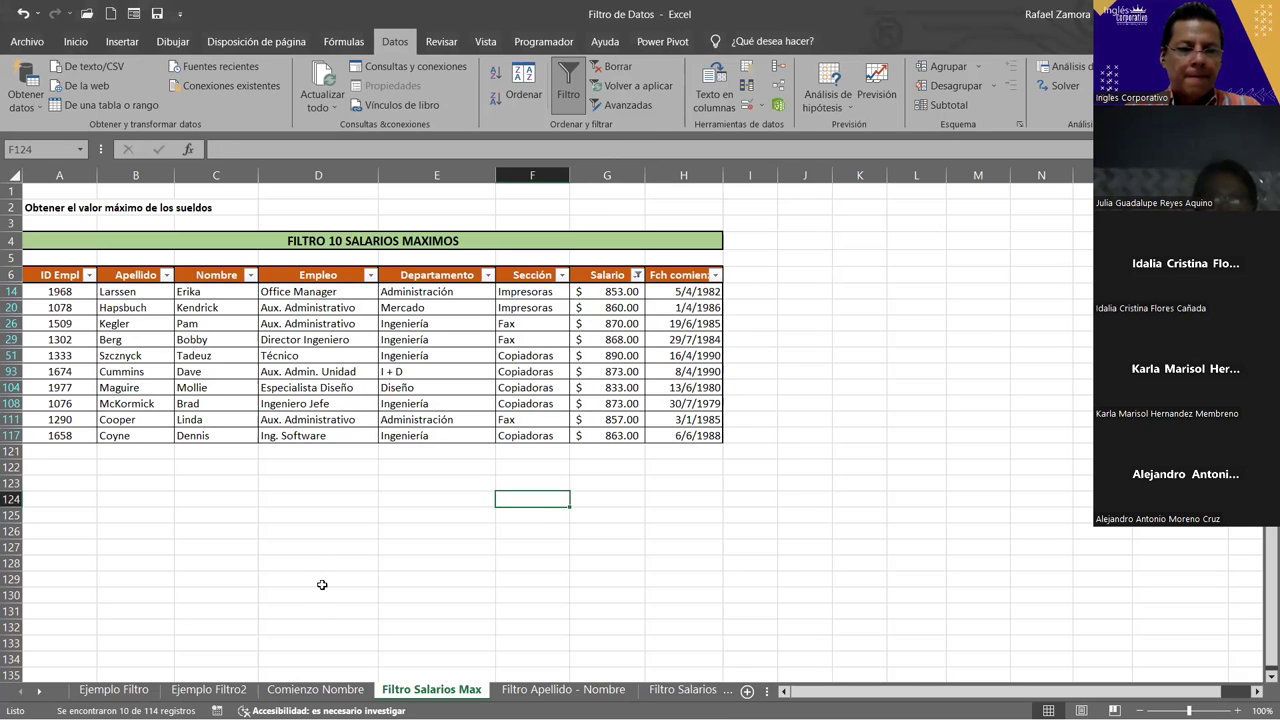
left_click(38, 691)
- Scroll the sheet tabs and switch to the Filtro Apellido - Nombre sheet
left_click(38, 691)
left_click(38, 691)
left_click(38, 691)
left_click(253, 691)
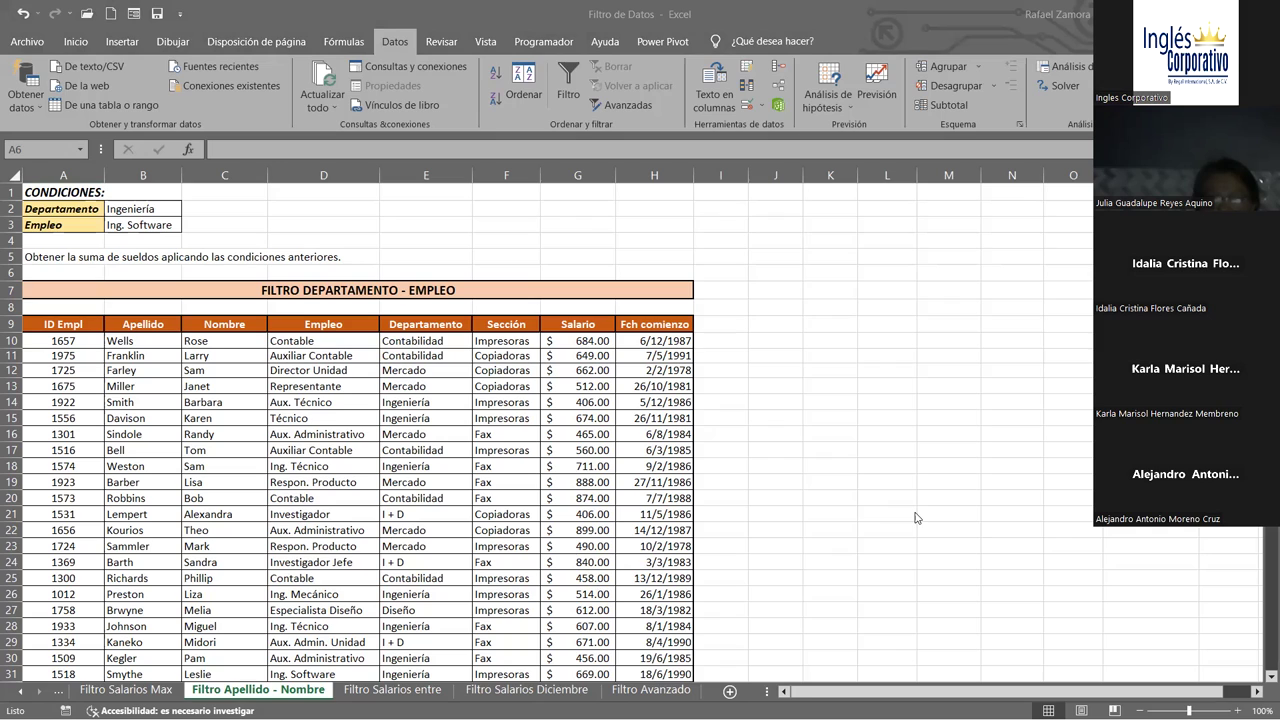
- Enter 5419 in K4 and enable AutoFilter on the employee table with Ctrl+Shift+L
double_click(824, 238)
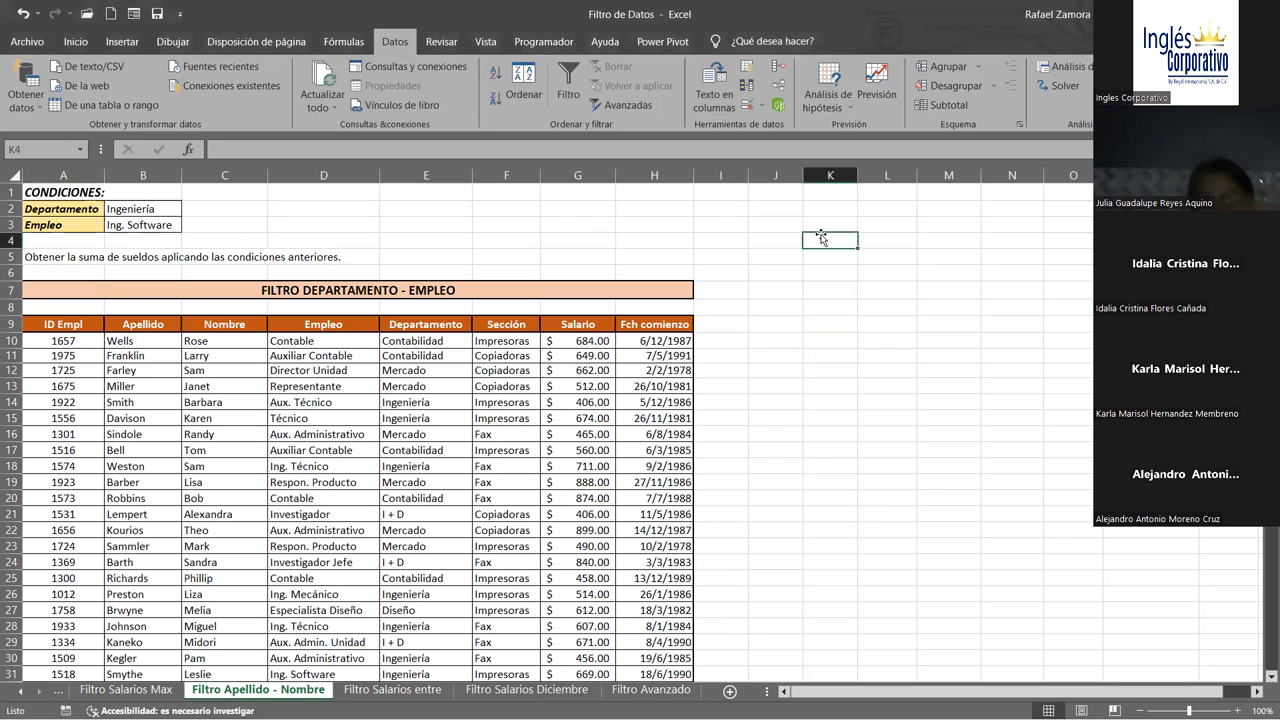
type("541")
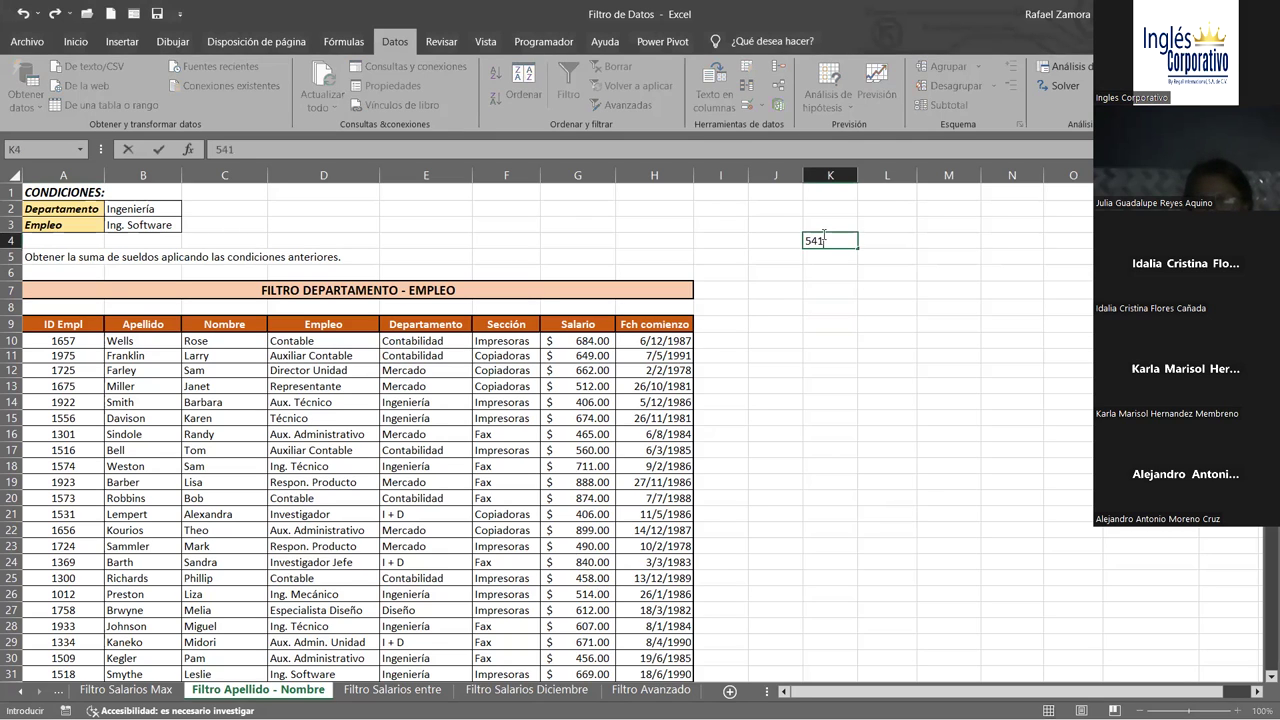
type("9")
key("Return")
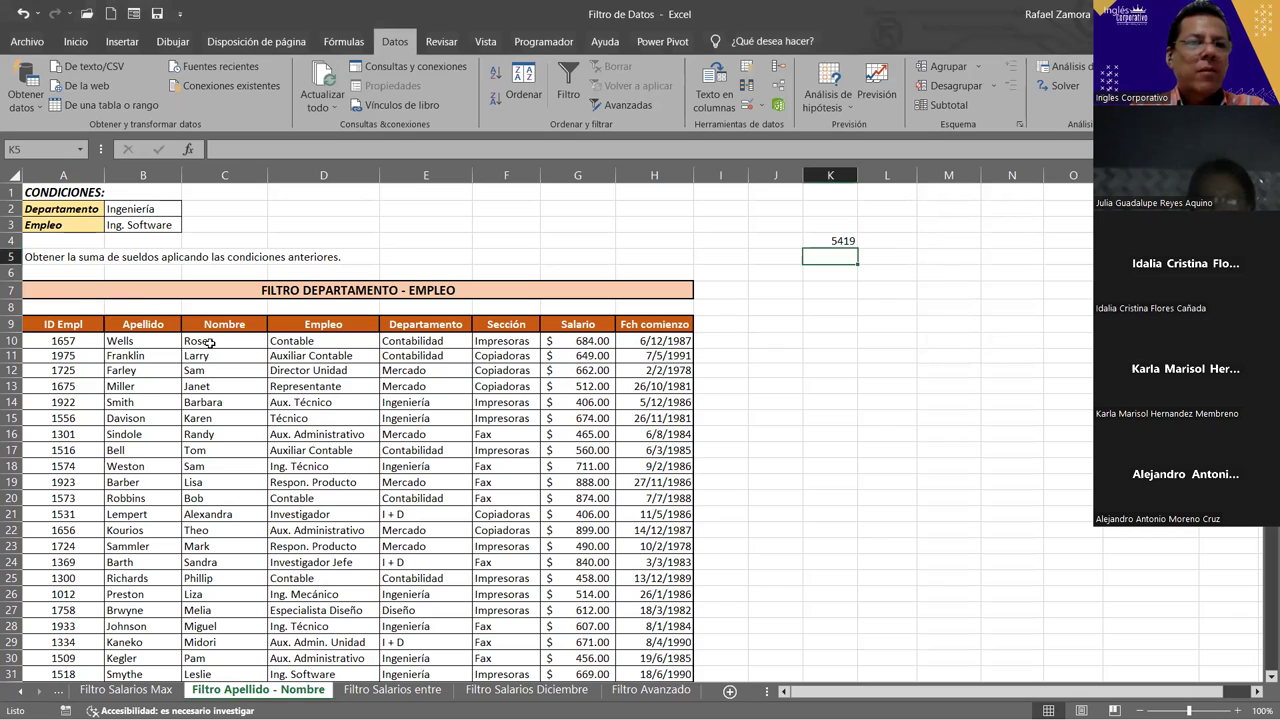
left_click(418, 450)
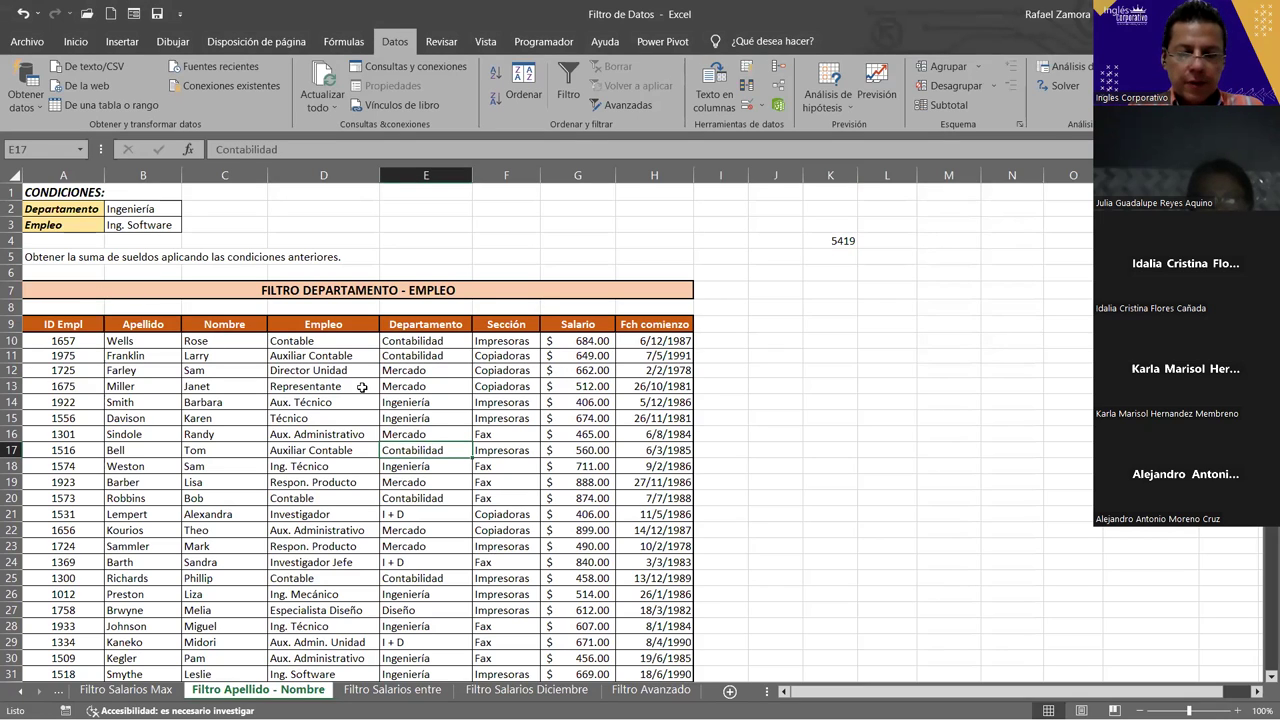
key("ctrl+shift+l")
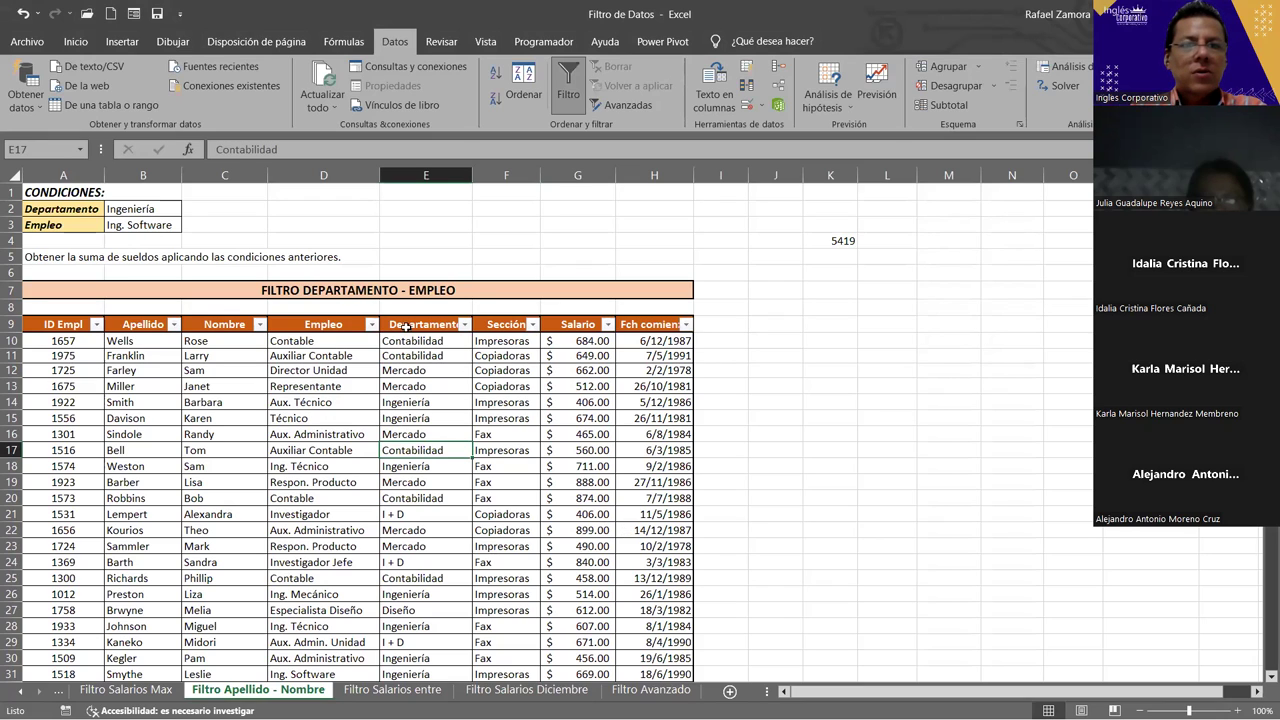
- Filter the Departamento column to show only Ingeniería
left_click(464, 324)
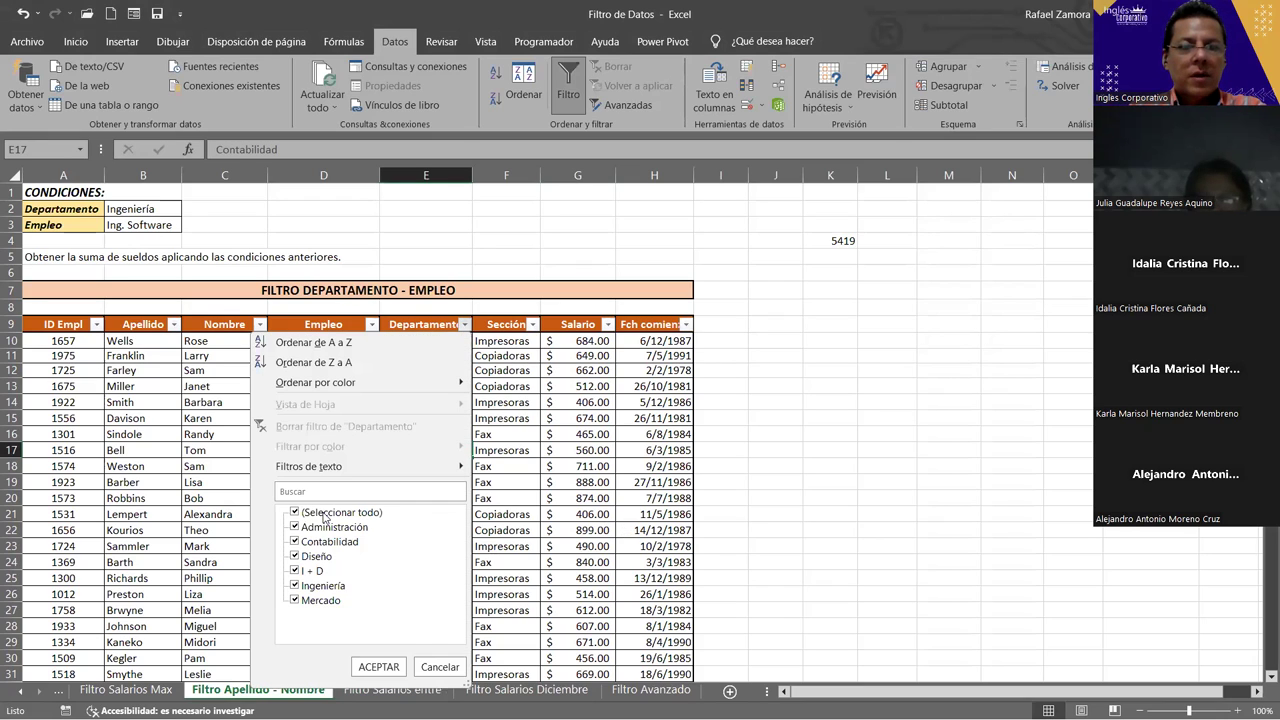
left_click(295, 513)
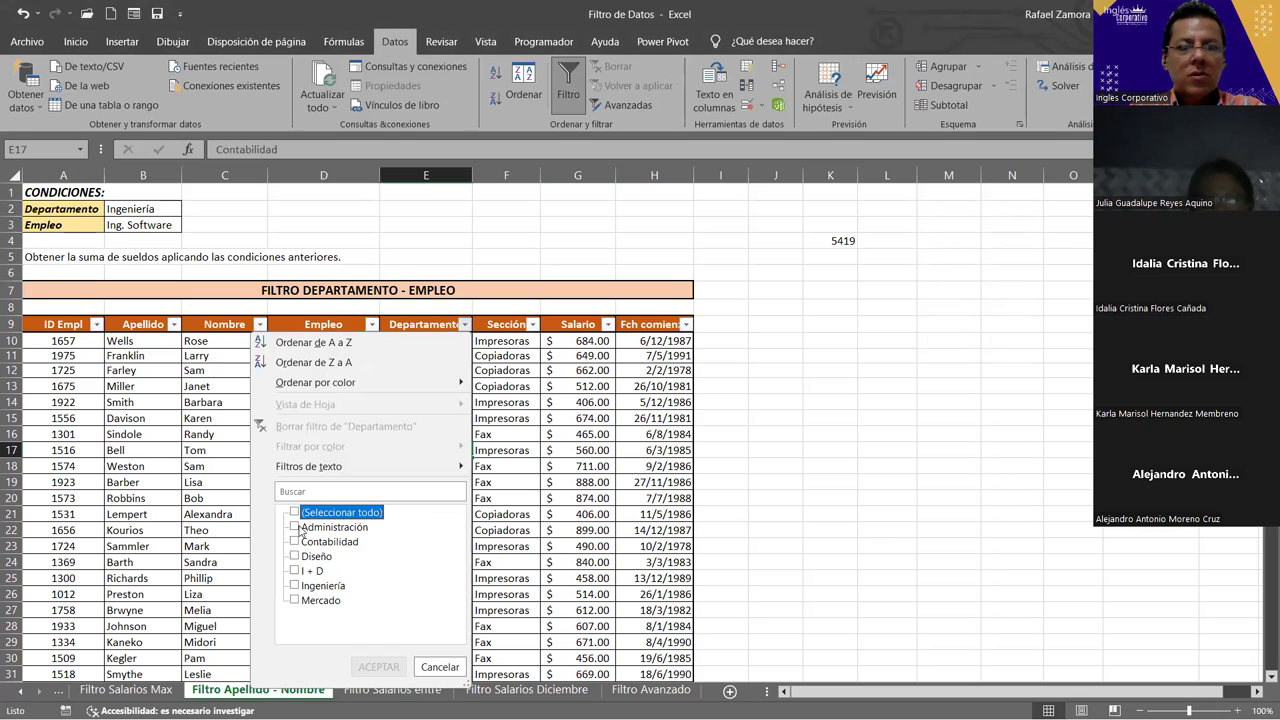
left_click(294, 586)
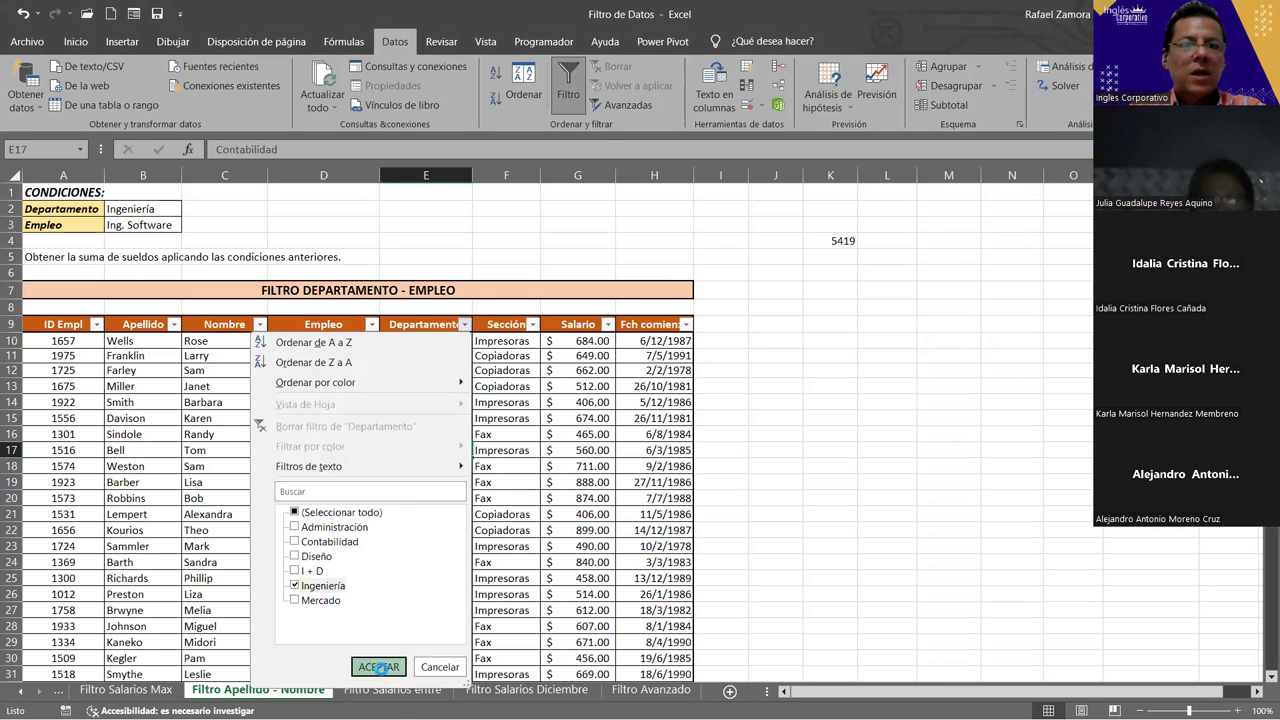
left_click(378, 666)
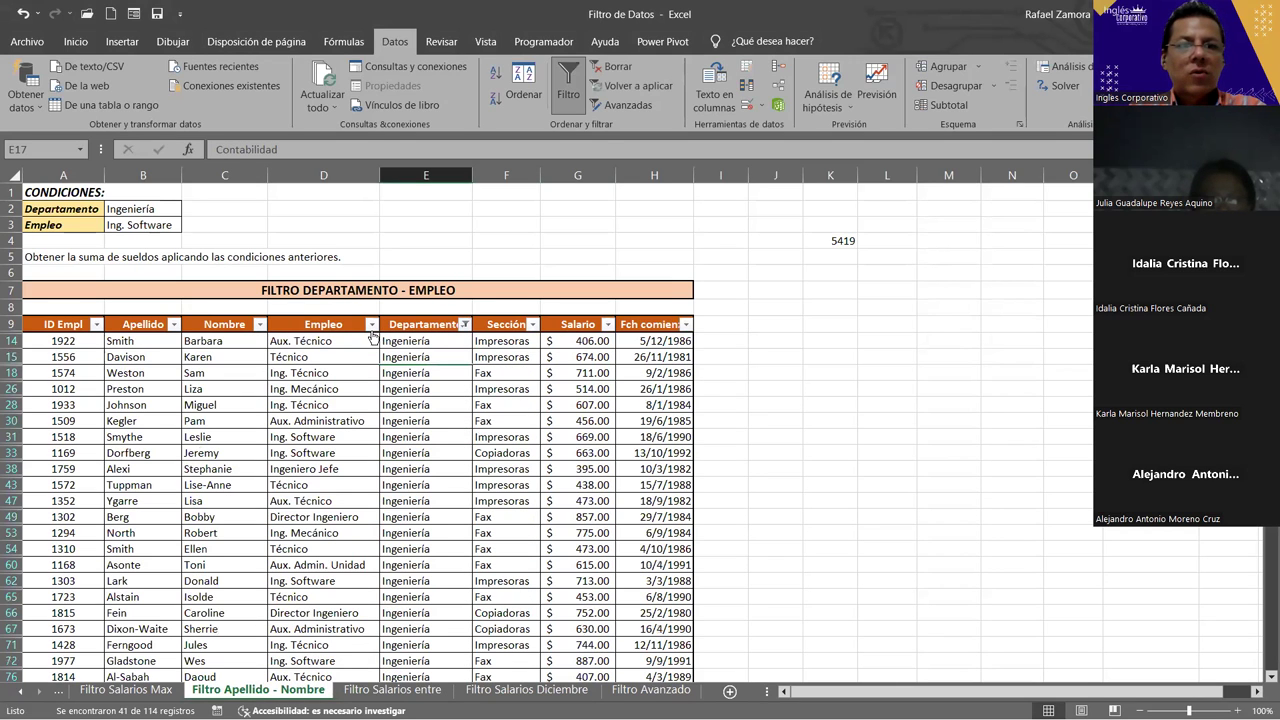
- Filter Empleo to Ing. Software only and select the visible salaries to check their total
left_click(371, 324)
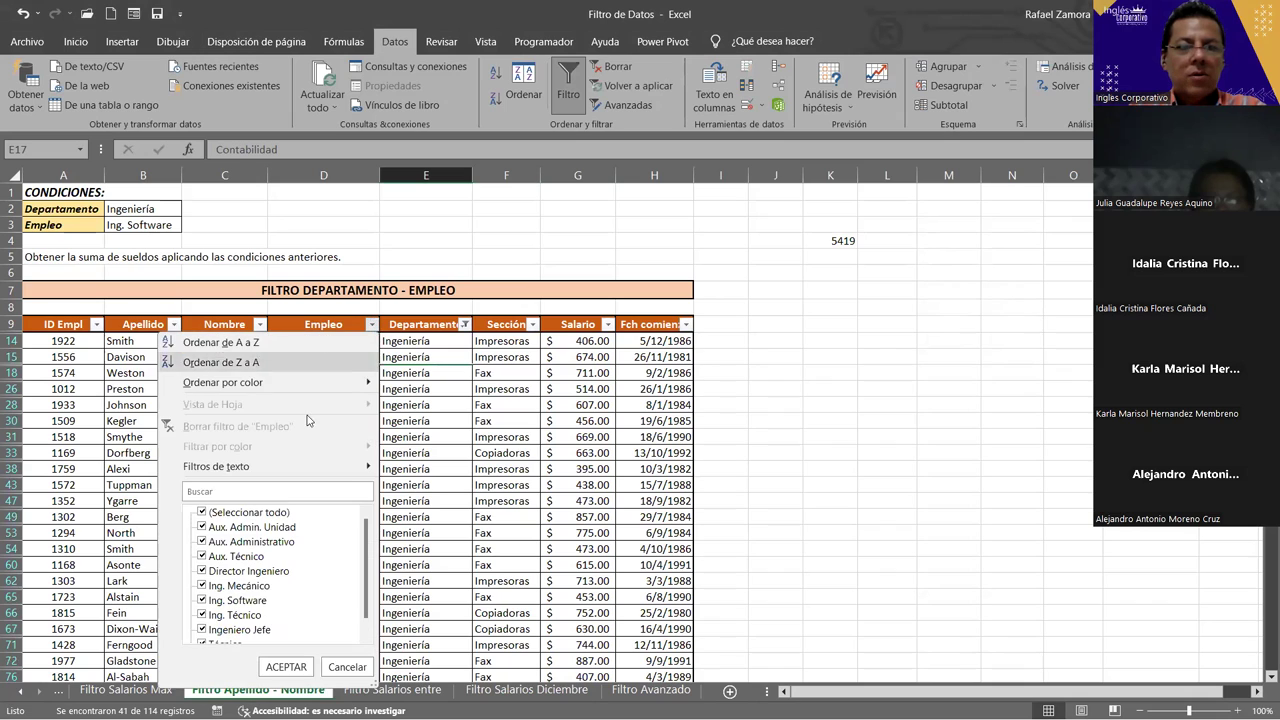
left_click(201, 513)
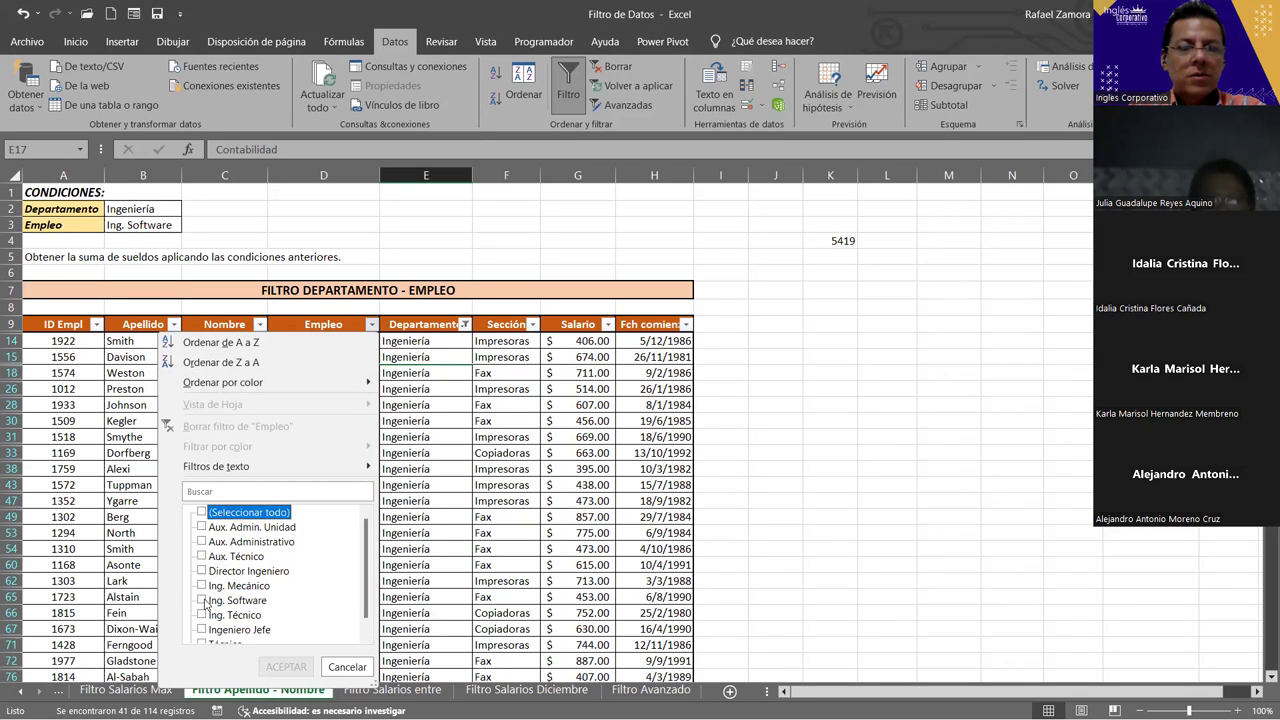
left_click(202, 600)
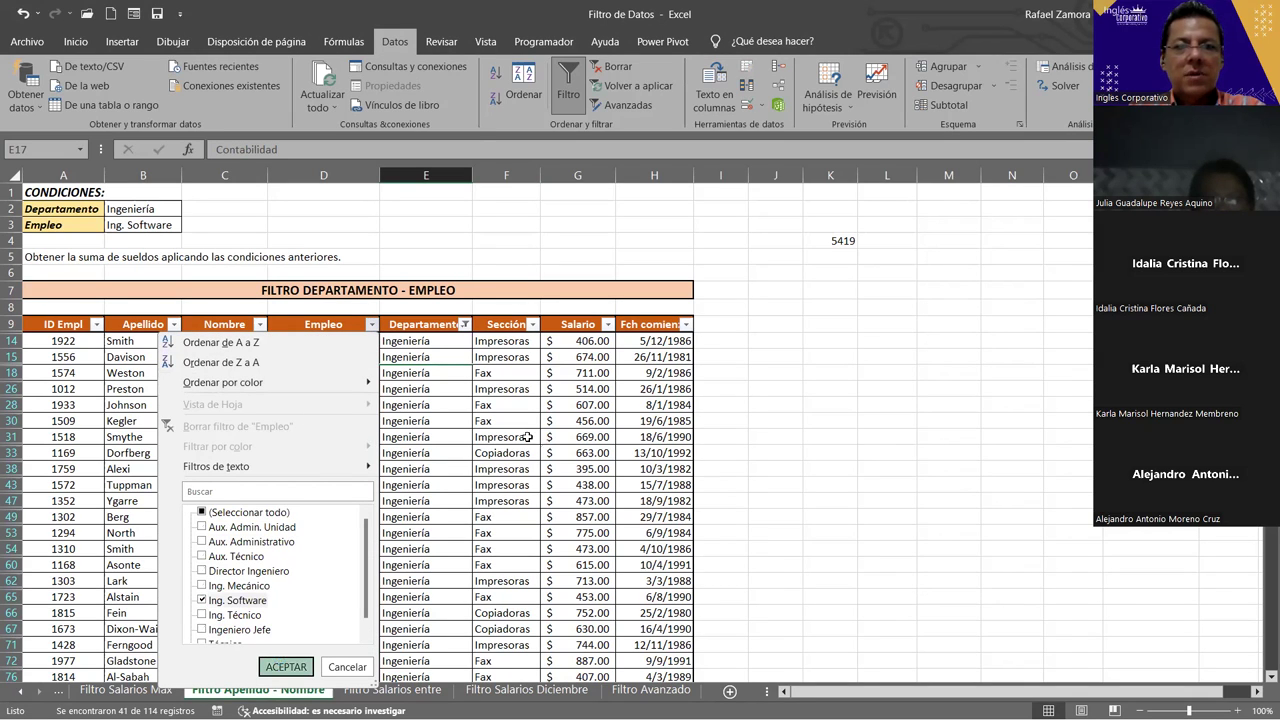
left_click(286, 667)
left_click_drag(568, 340, 566, 455)
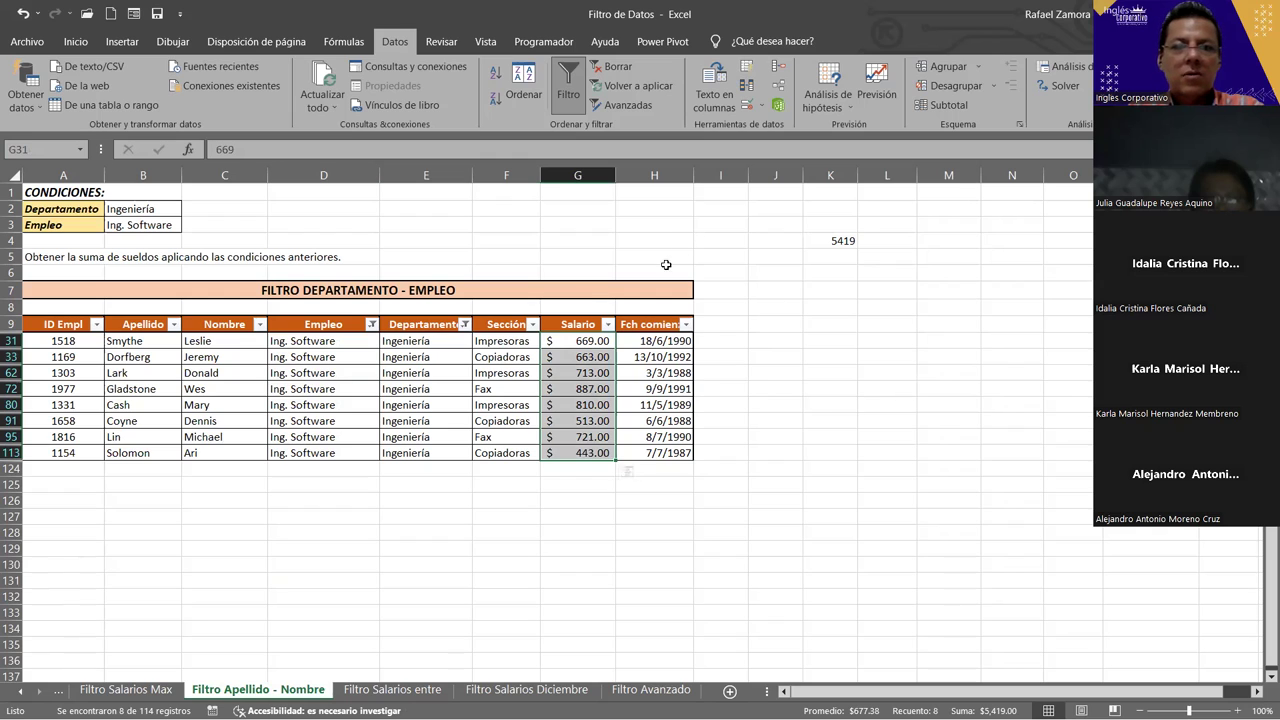
left_click(478, 393)
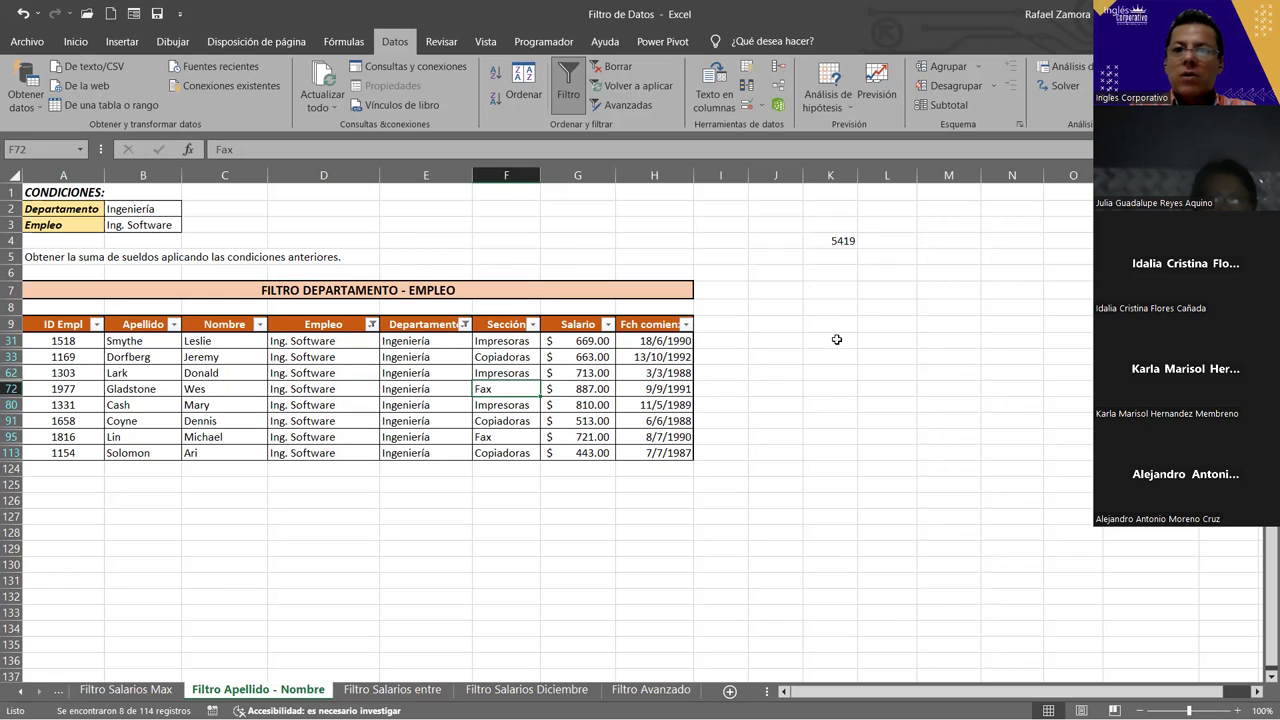
left_click_drag(836, 338, 930, 444)
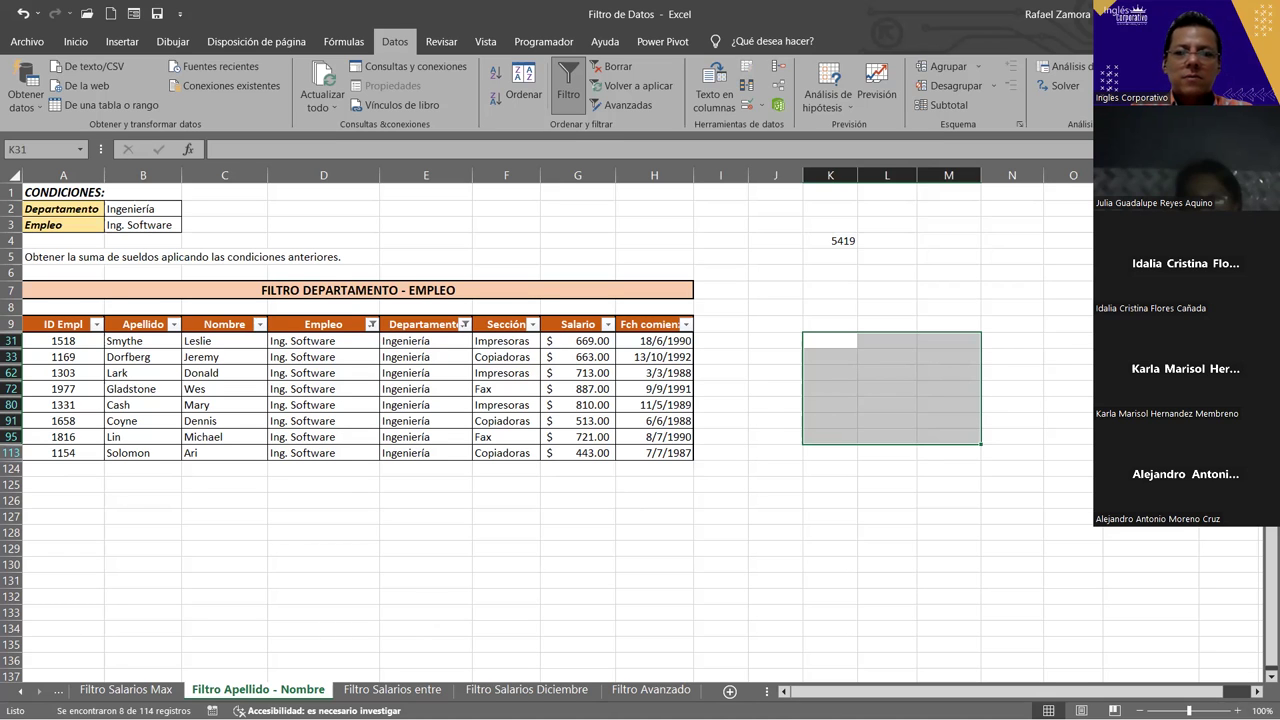
- Switch to the Filtro Salarios entre sheet with the $500–$750 salary table
left_click(406, 690)
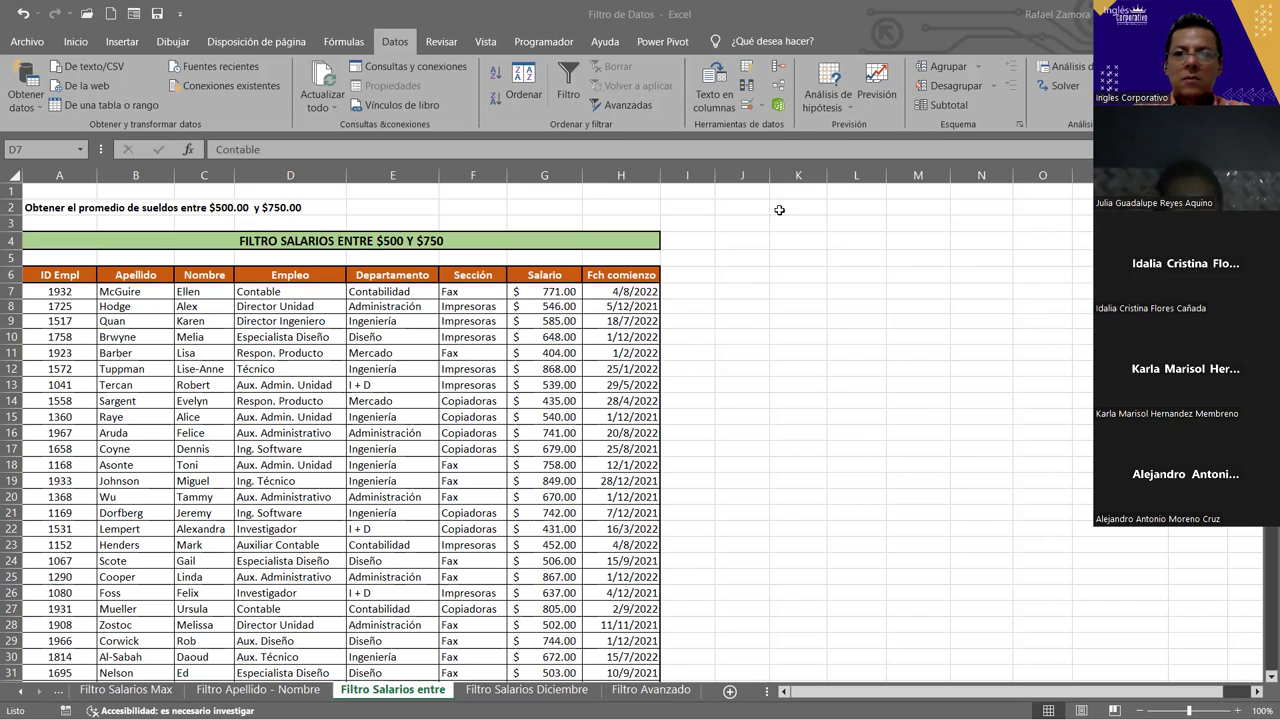
- Enter 26118 in cell K2 of the Filtro Salarios entre sheet
left_click(779, 209)
type("26118")
key("Return")
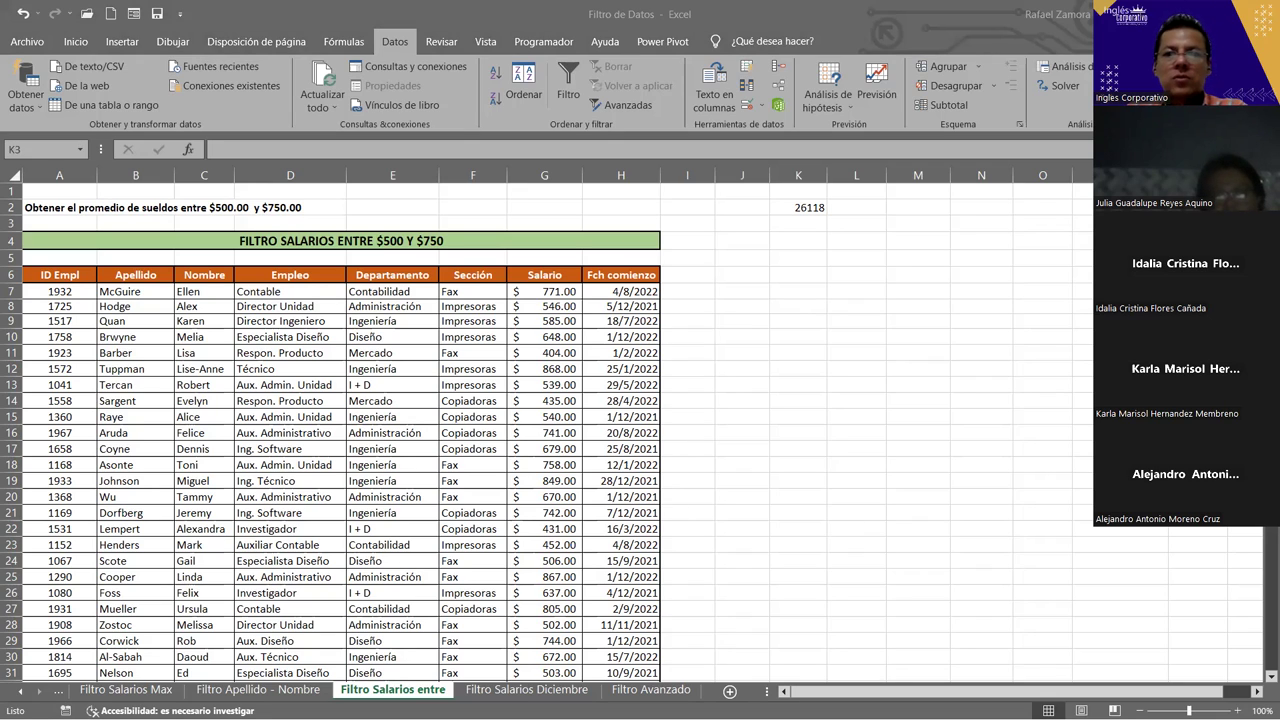
- Label the 26118 value with Promedio in cell L2
left_click(806, 209)
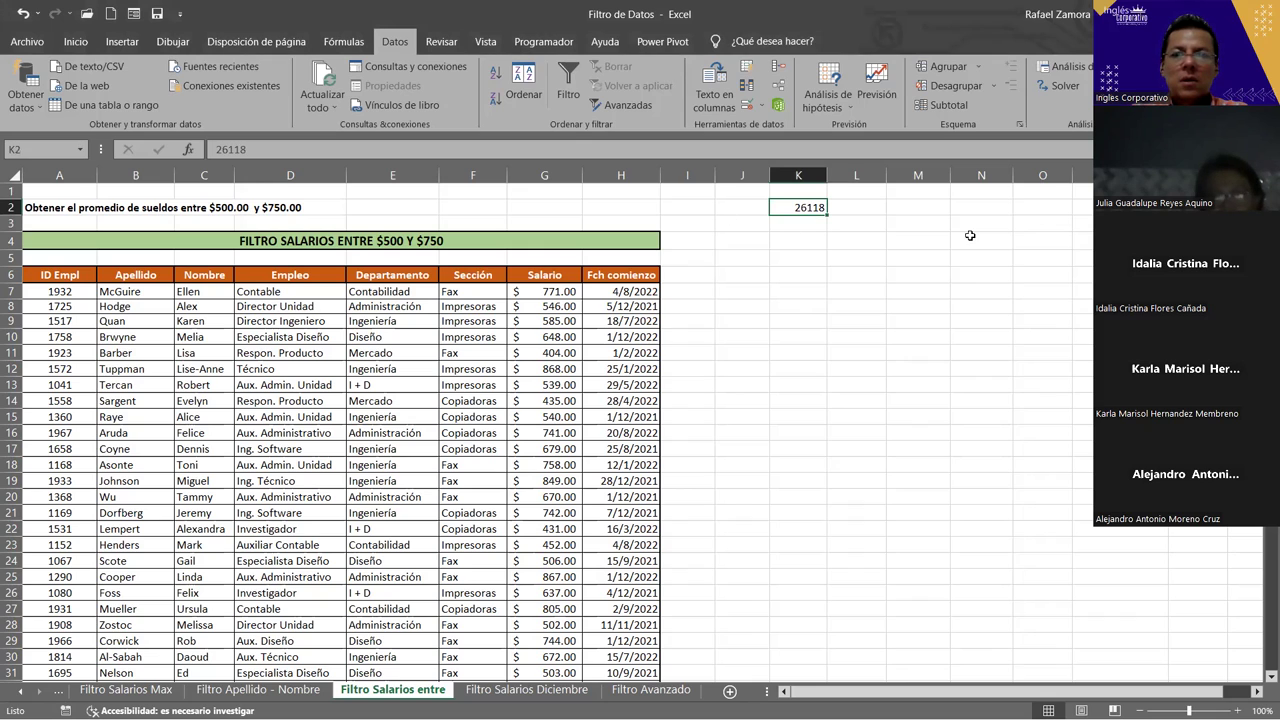
left_click(866, 204)
type("pROMEDIO")
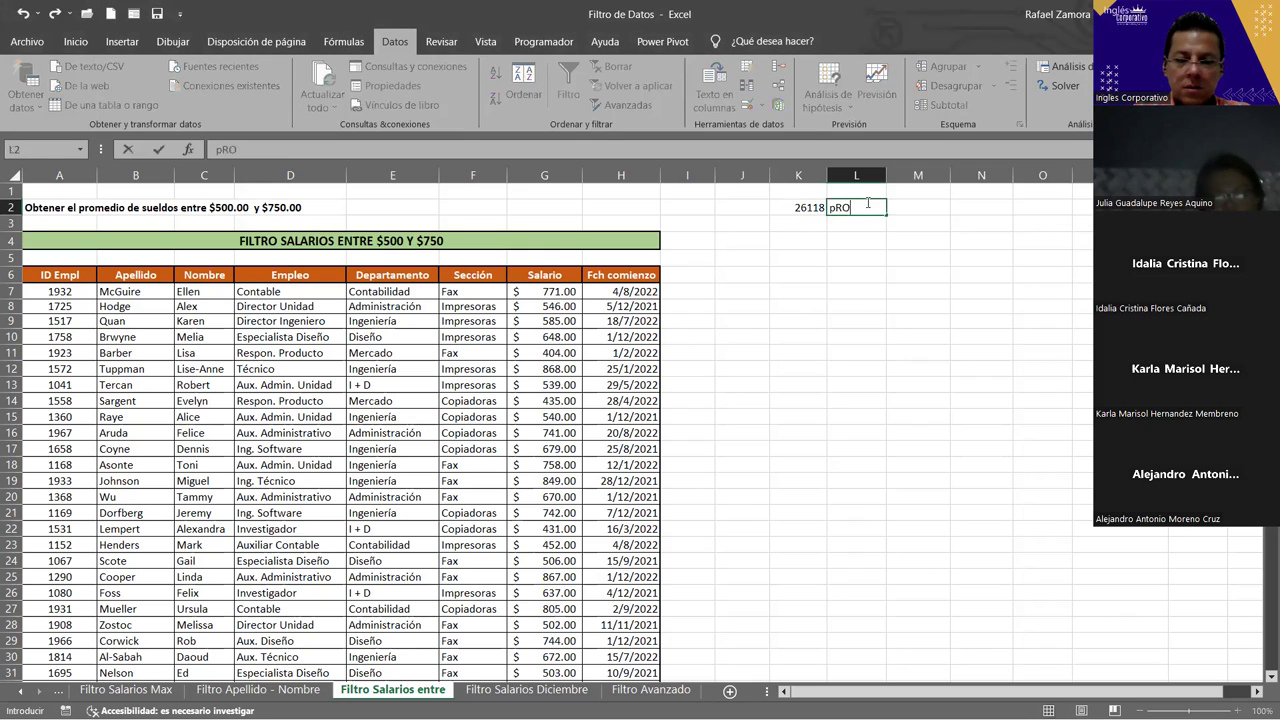
key("Return")
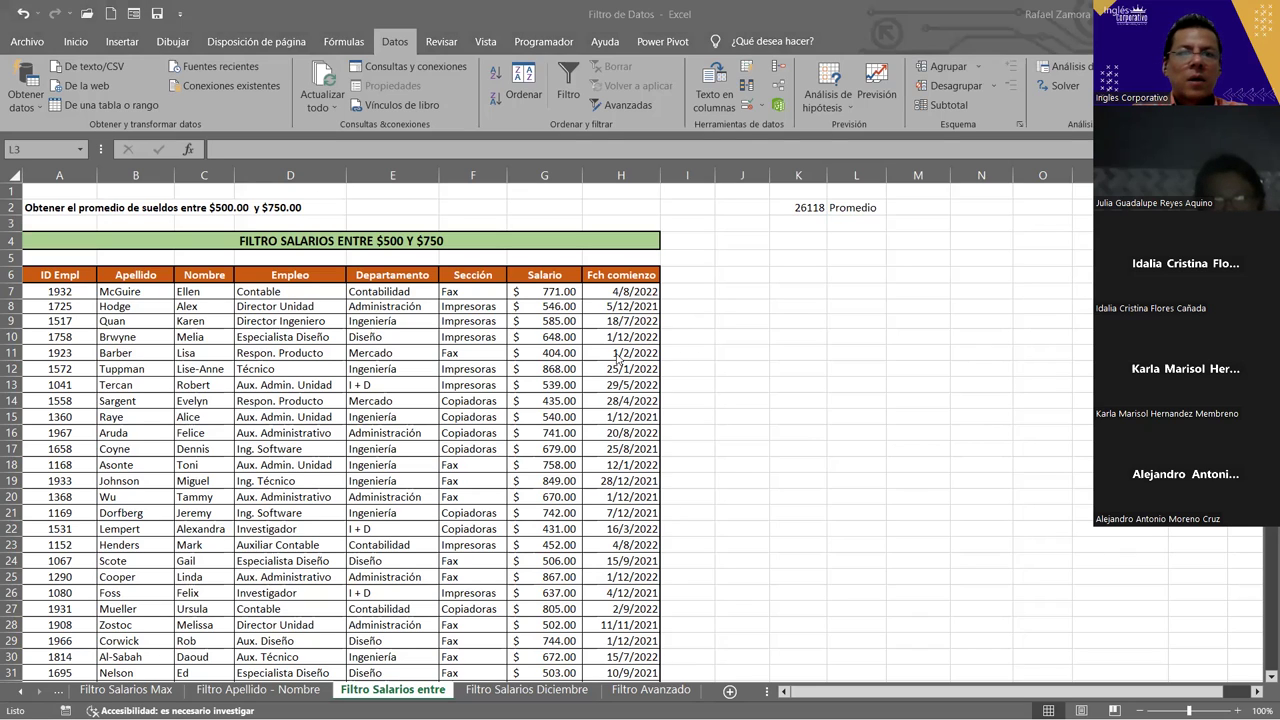
- Turn on AutoFilter for the salary table headers, undoing the misplaced filter on K2:L2
key("ctrl+shift+l")
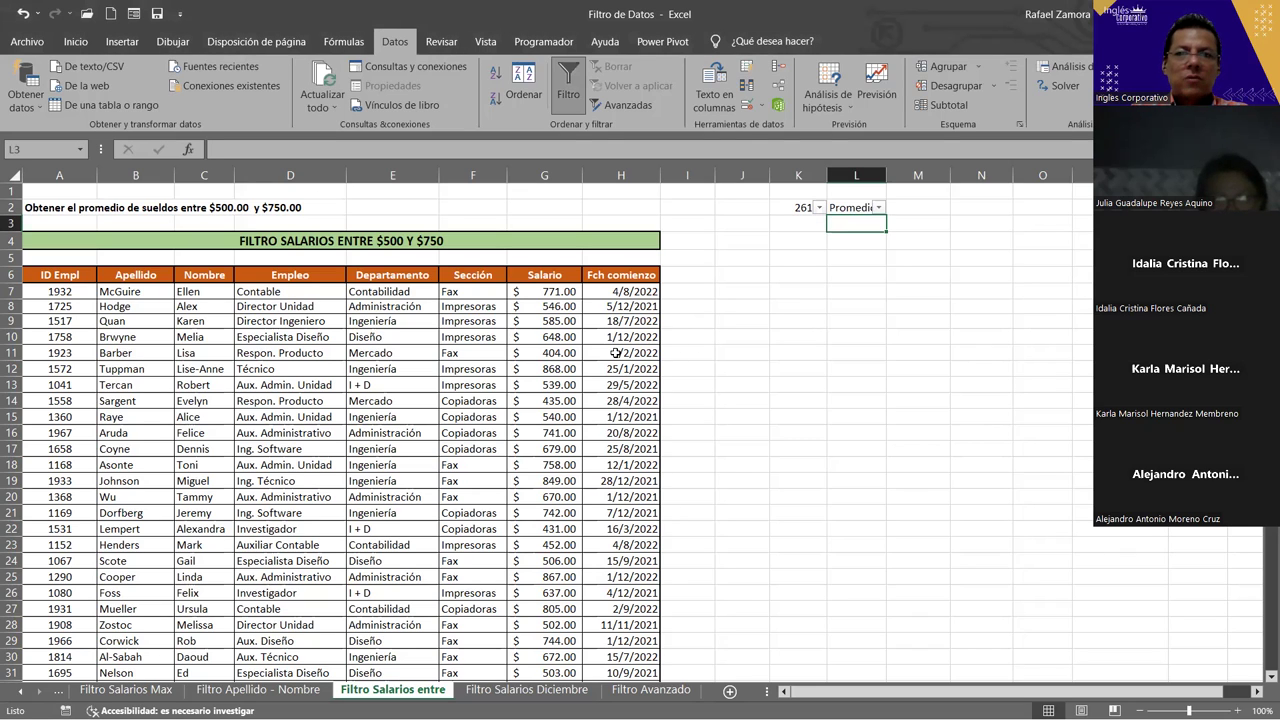
key("ctrl+shift+l")
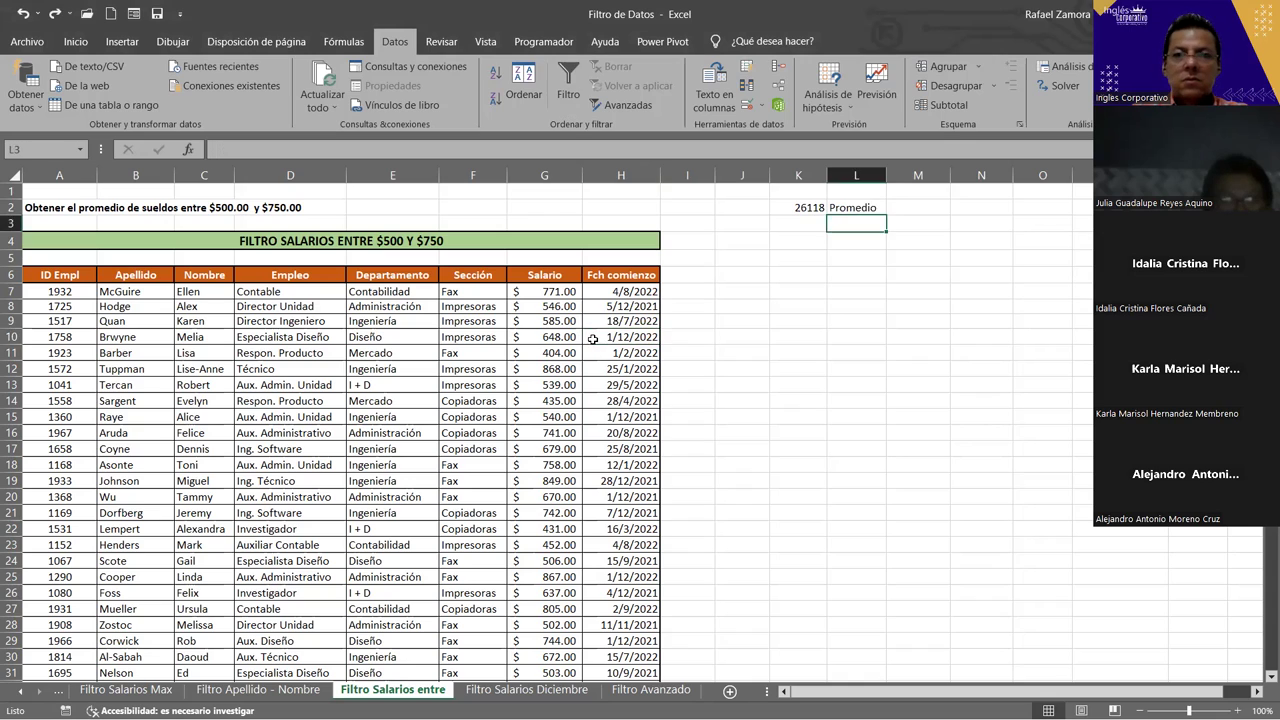
left_click(545, 333)
key("ctrl+shift+l")
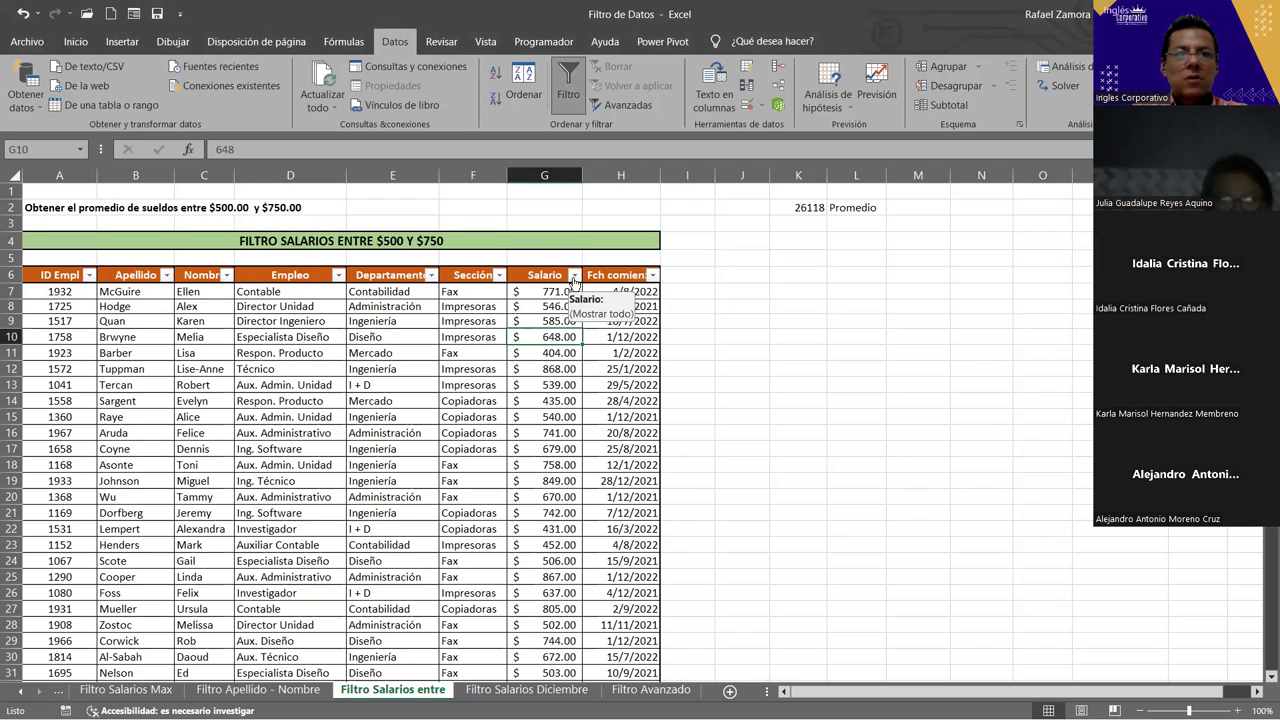
- Filter Salario to values between 500 and 750, leaving 52 of 114 records
left_click(573, 276)
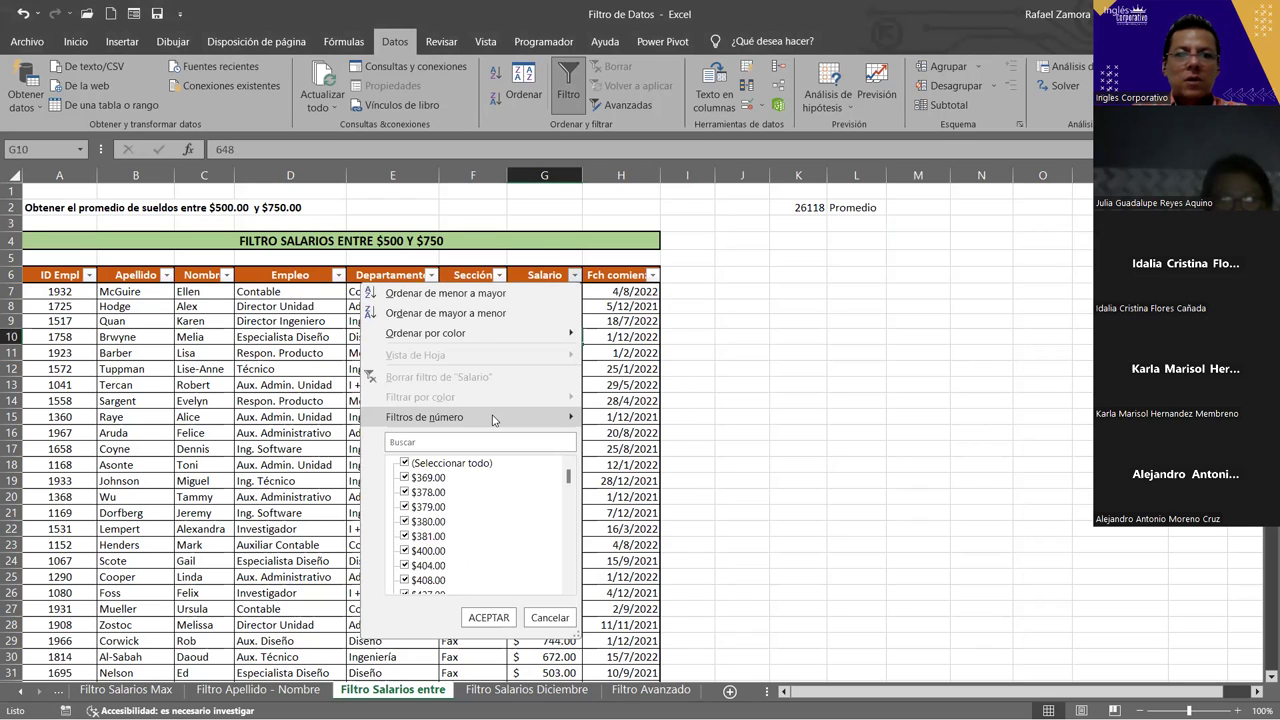
left_click(493, 419)
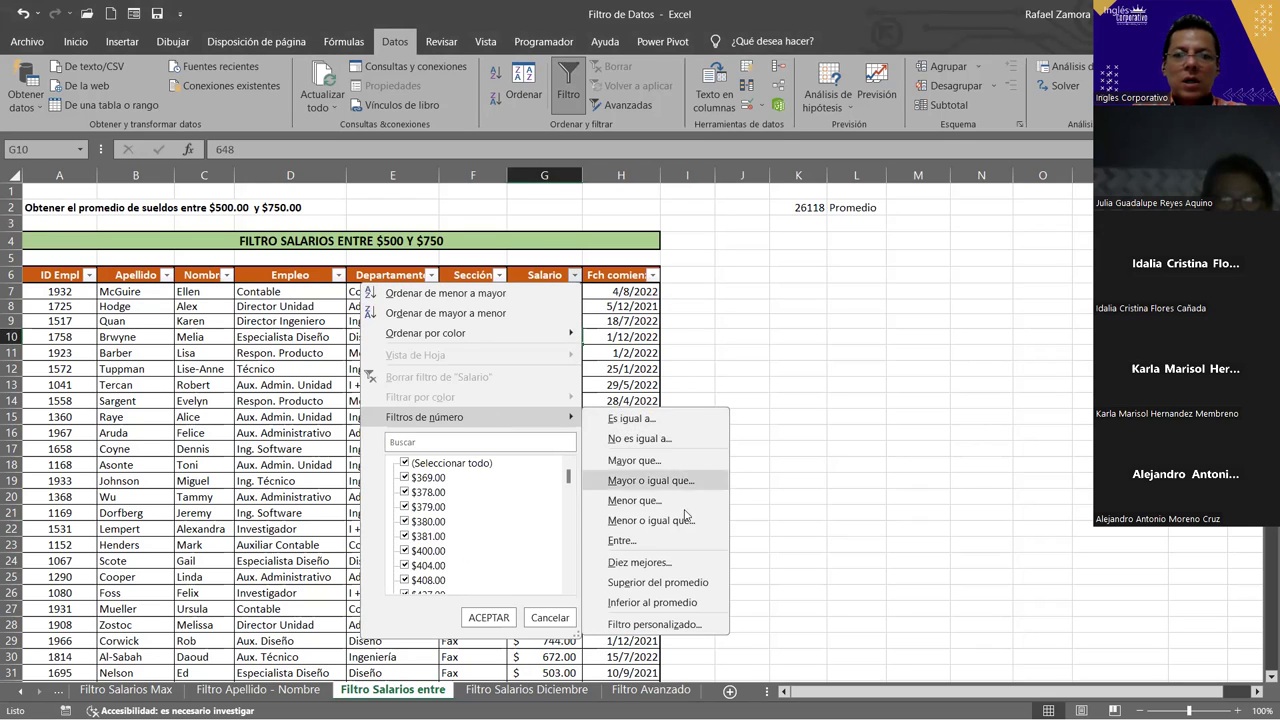
left_click(647, 546)
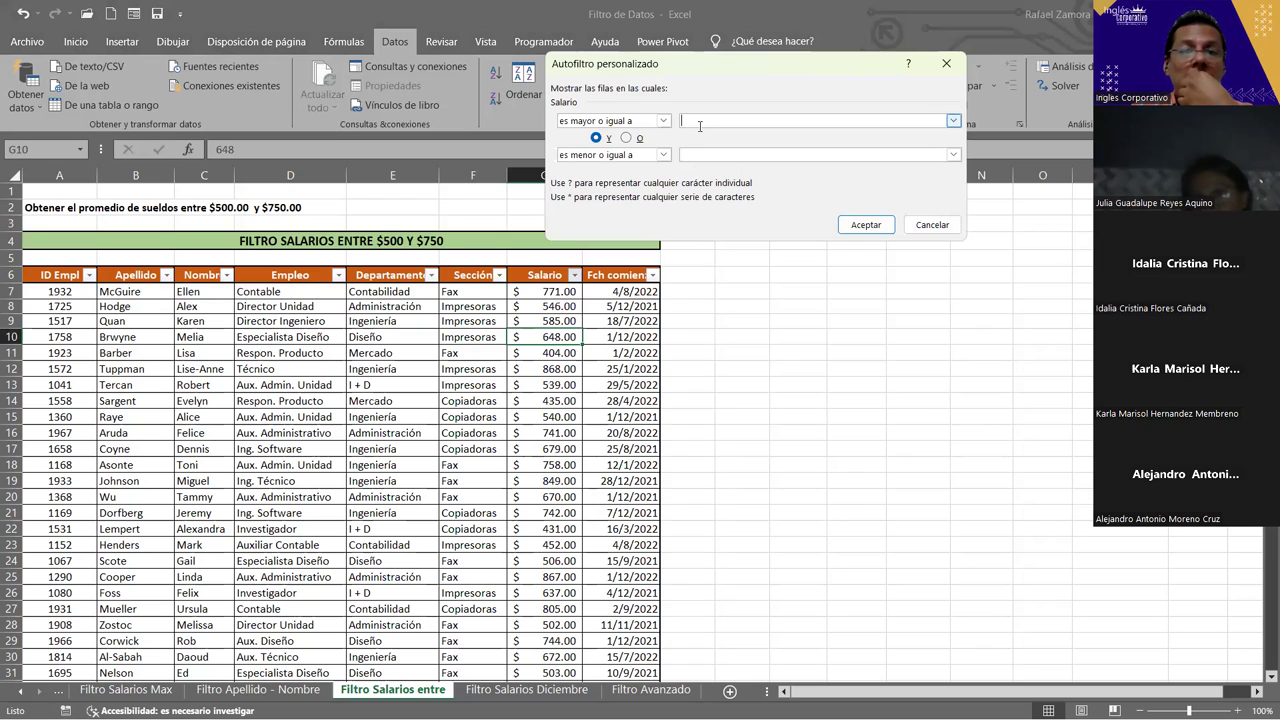
type("500")
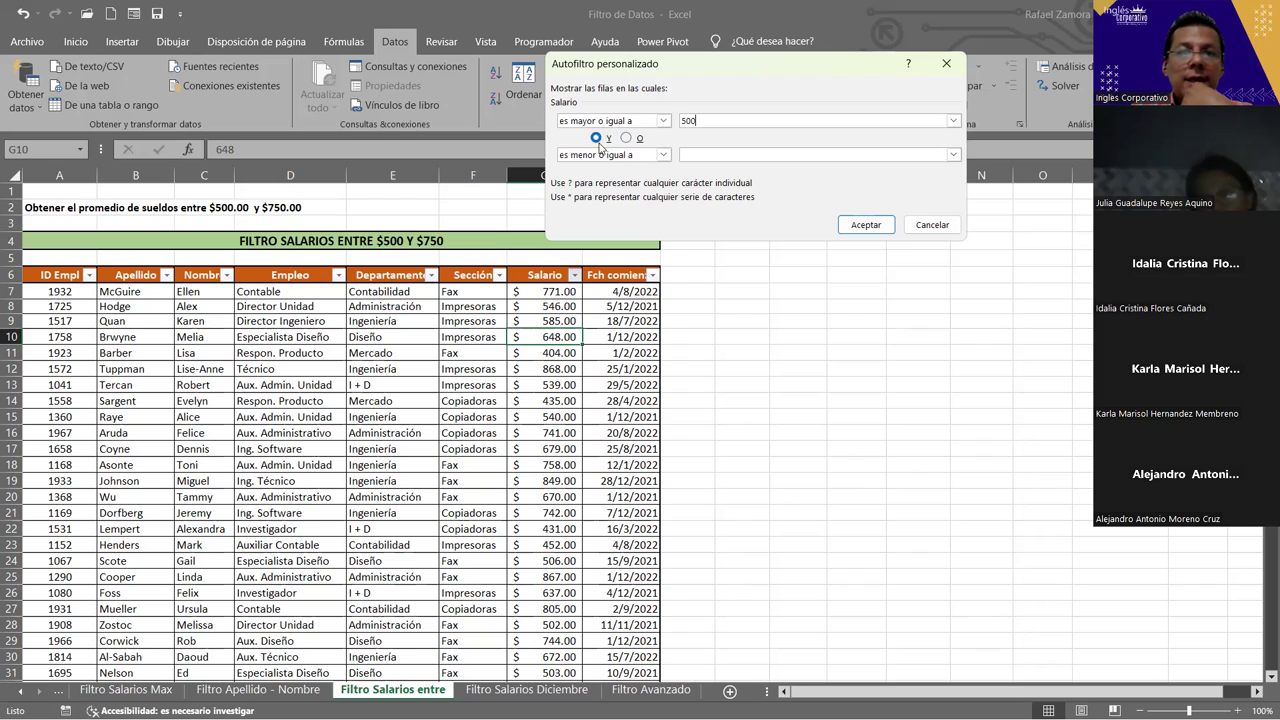
left_click(697, 154)
type("750")
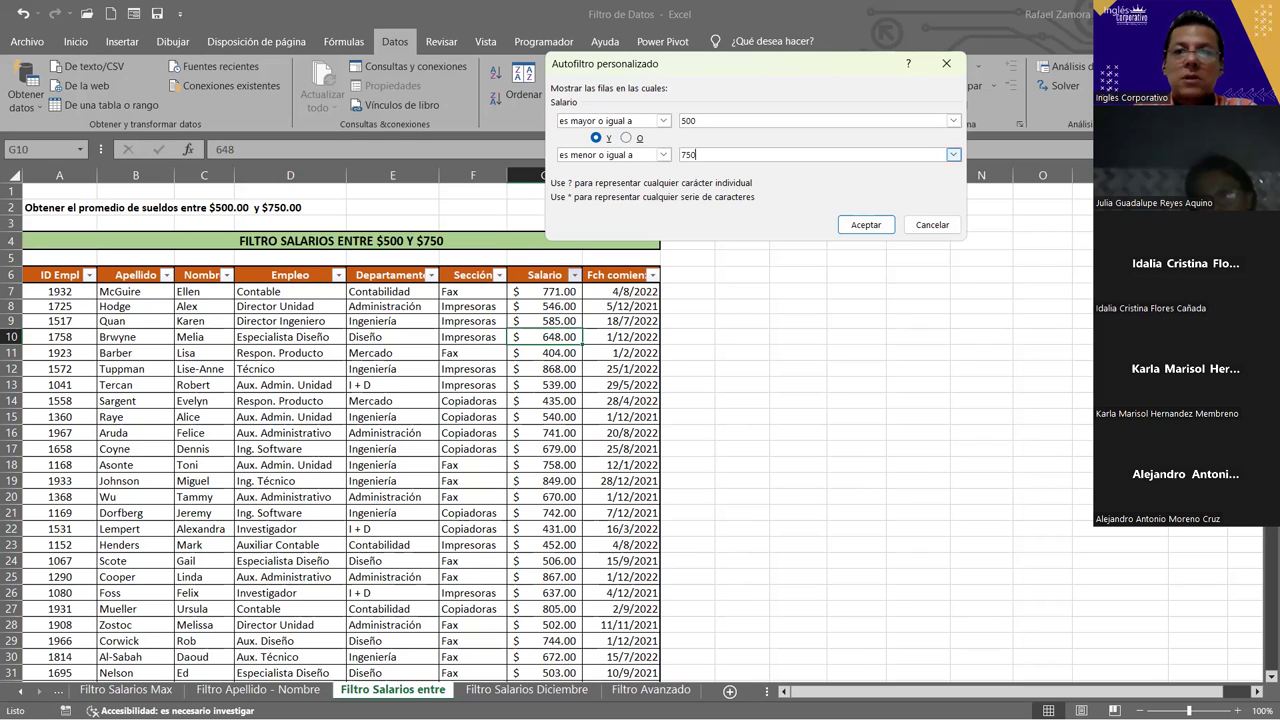
left_click(864, 226)
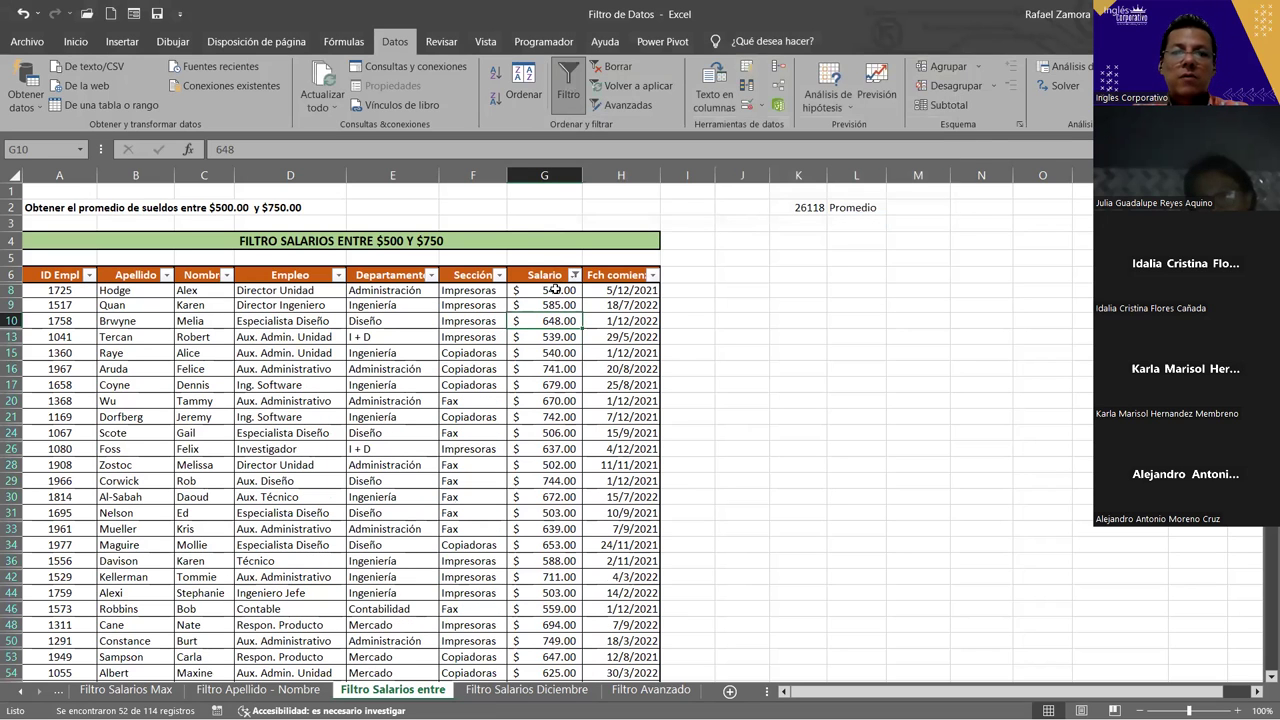
left_click(556, 289)
- Select the filtered salaries to read their $32,628.00 sum and $627.46 average
key("ctrl+shift+Down")
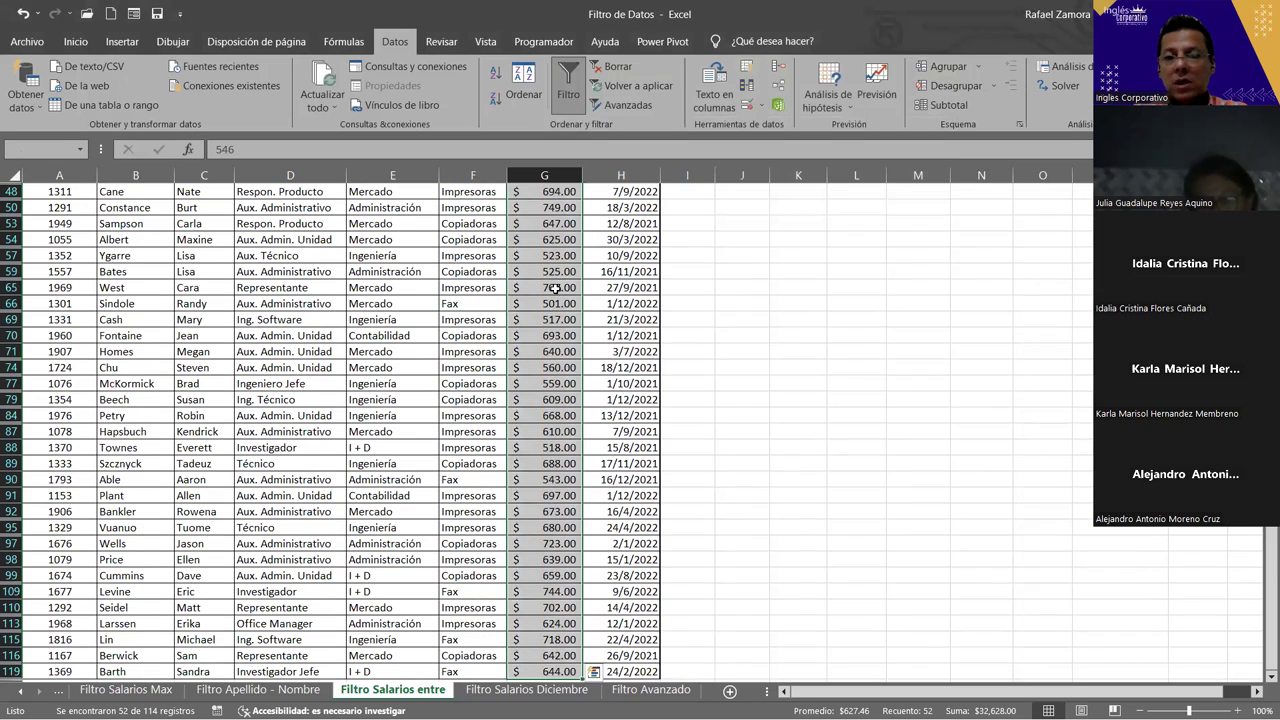
scroll(892, 328, "up", 2)
scroll(894, 325, "up", 3)
scroll(894, 325, "up", 4)
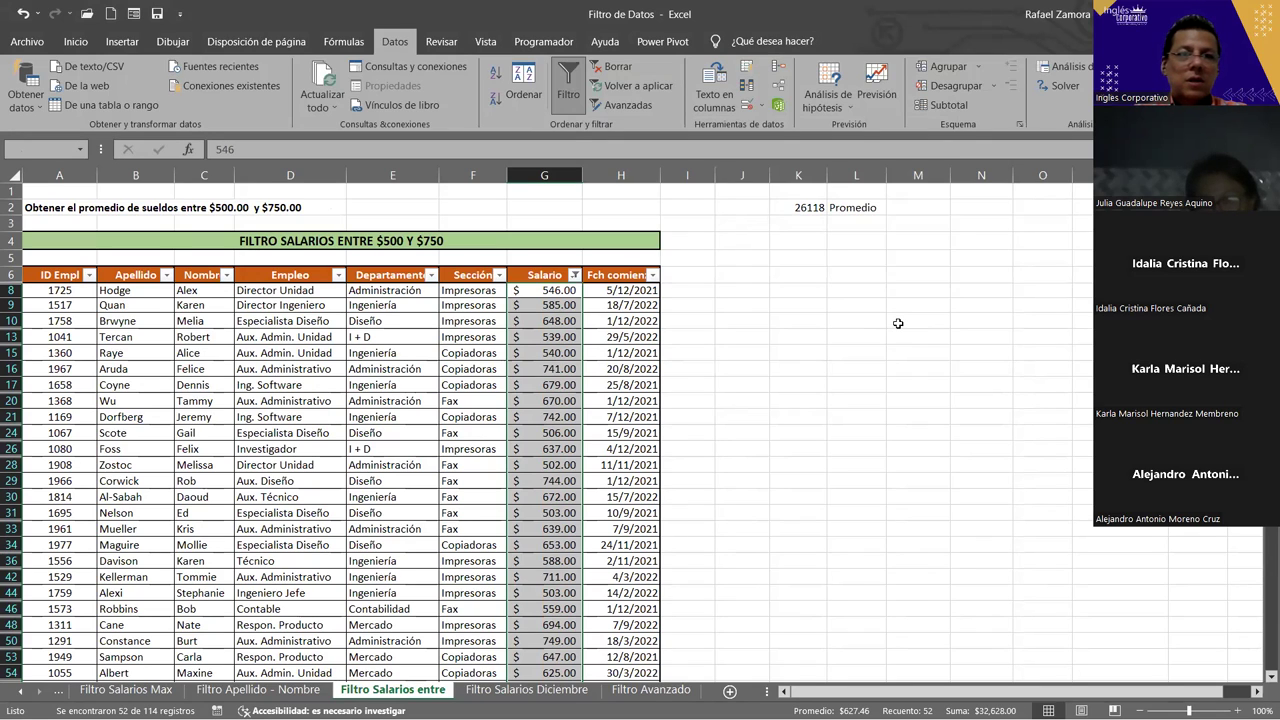
left_click(792, 241)
- Enter 627.46 in K4, move the Promedio label to L4, and delete 26118 from K2
type("627.46")
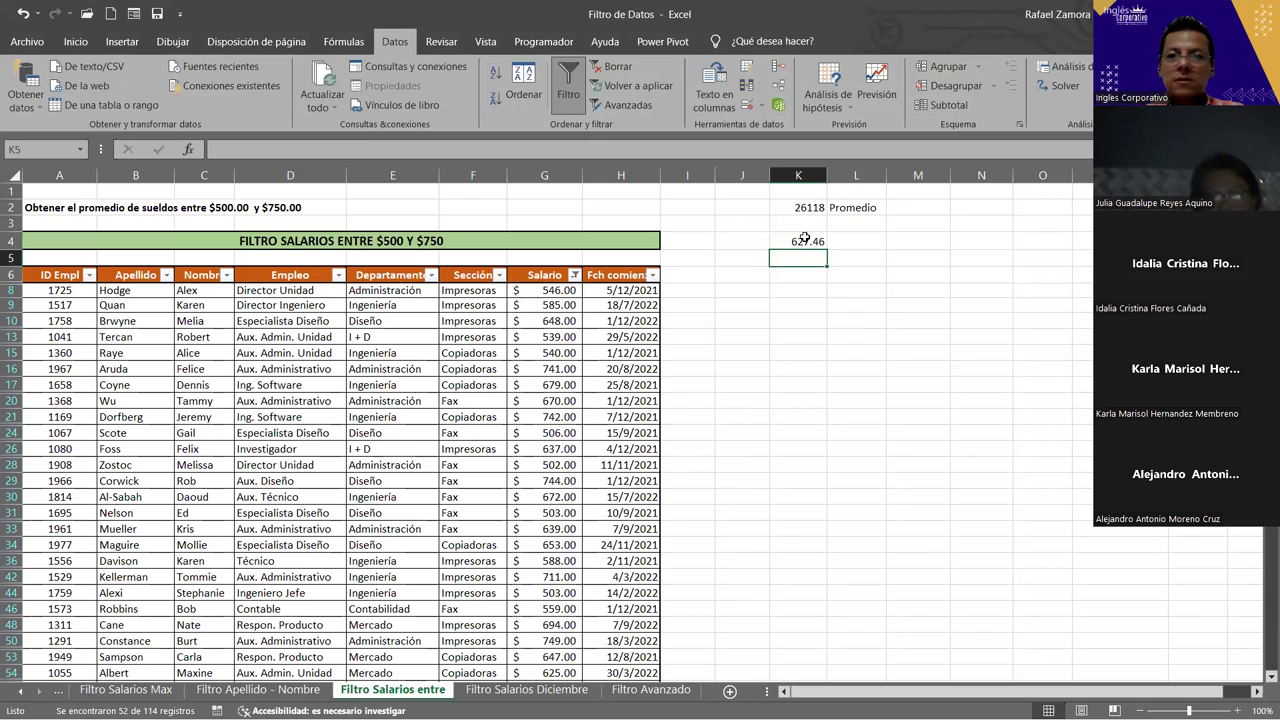
left_click(869, 208)
left_click_drag(869, 208, 870, 242)
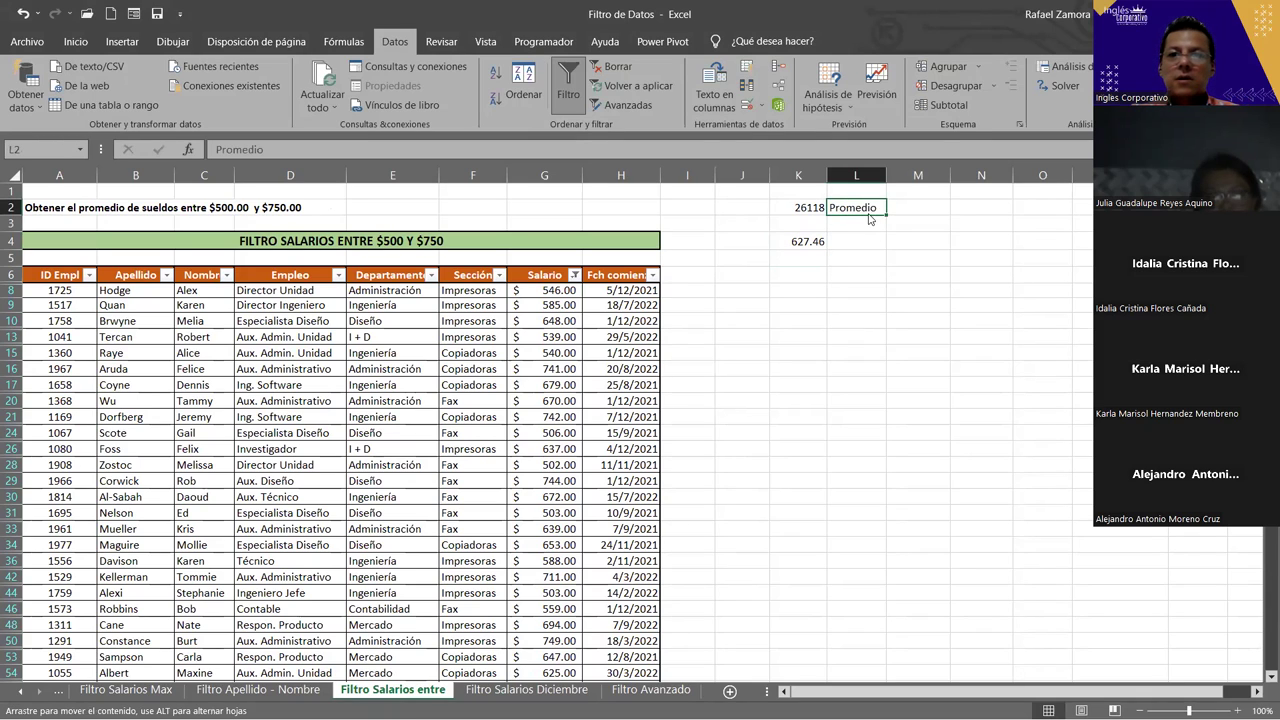
left_click(810, 208)
key("Delete")
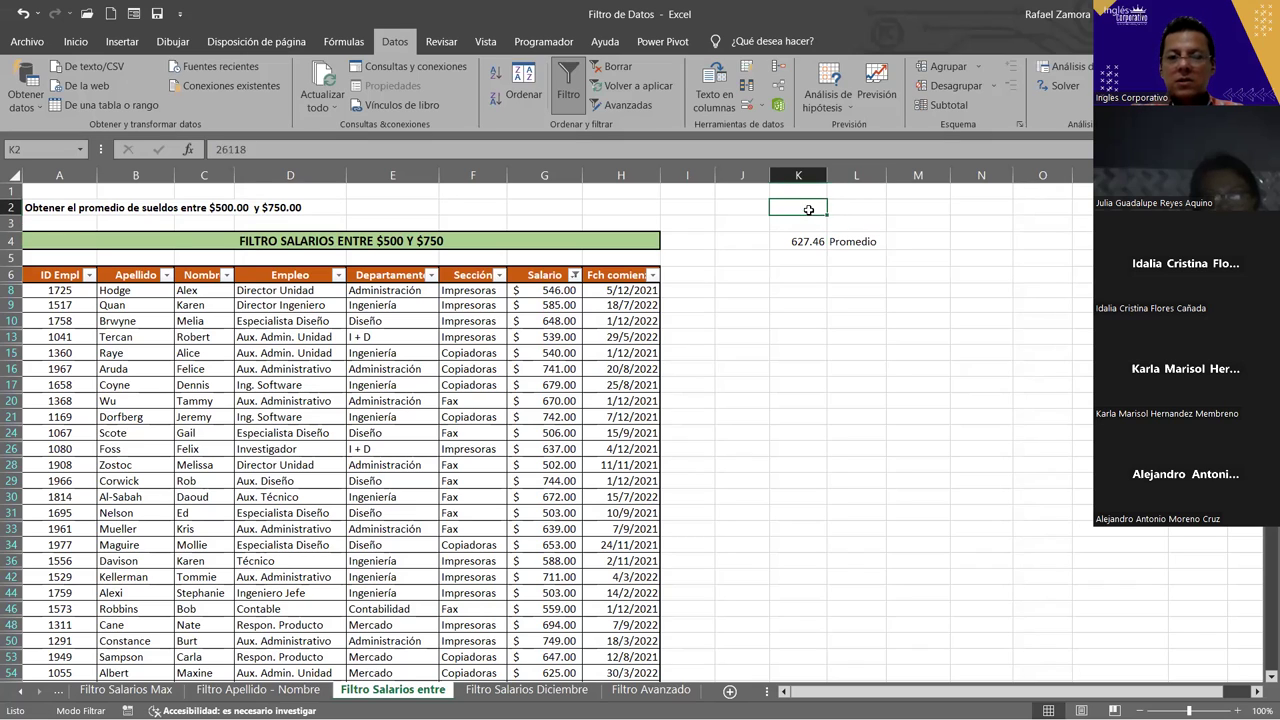
left_click(702, 430)
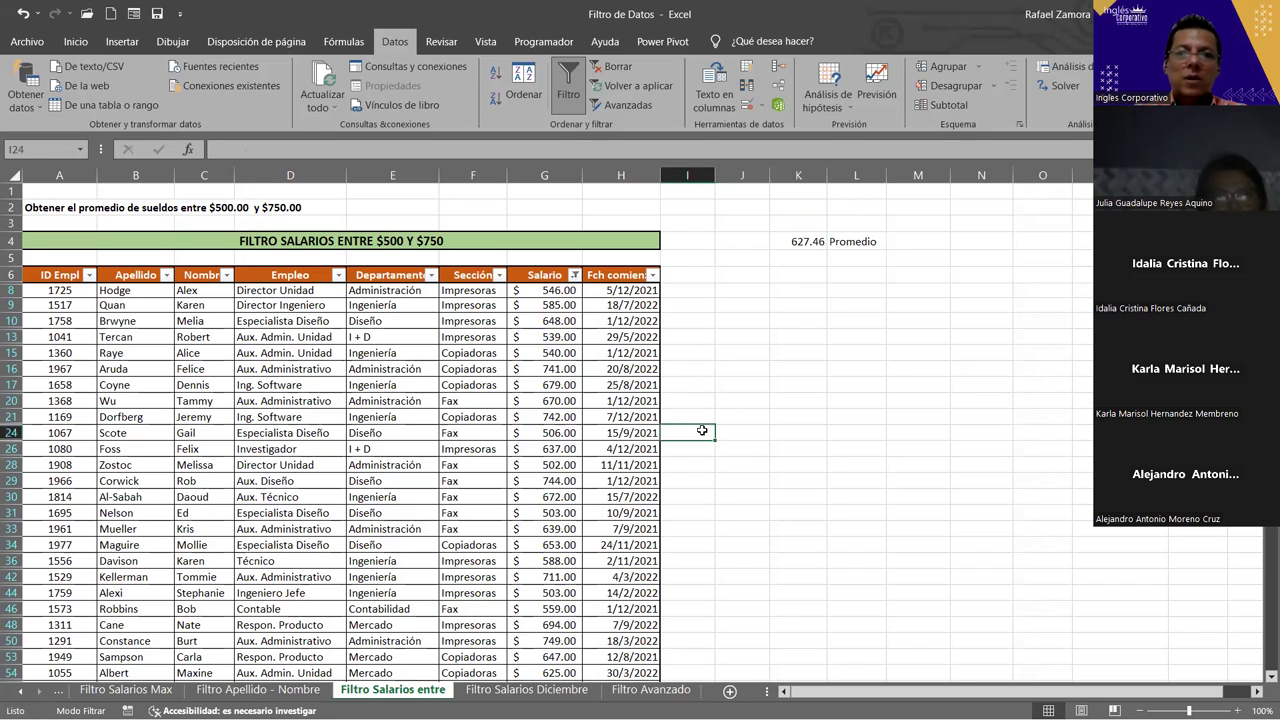
left_click(567, 289)
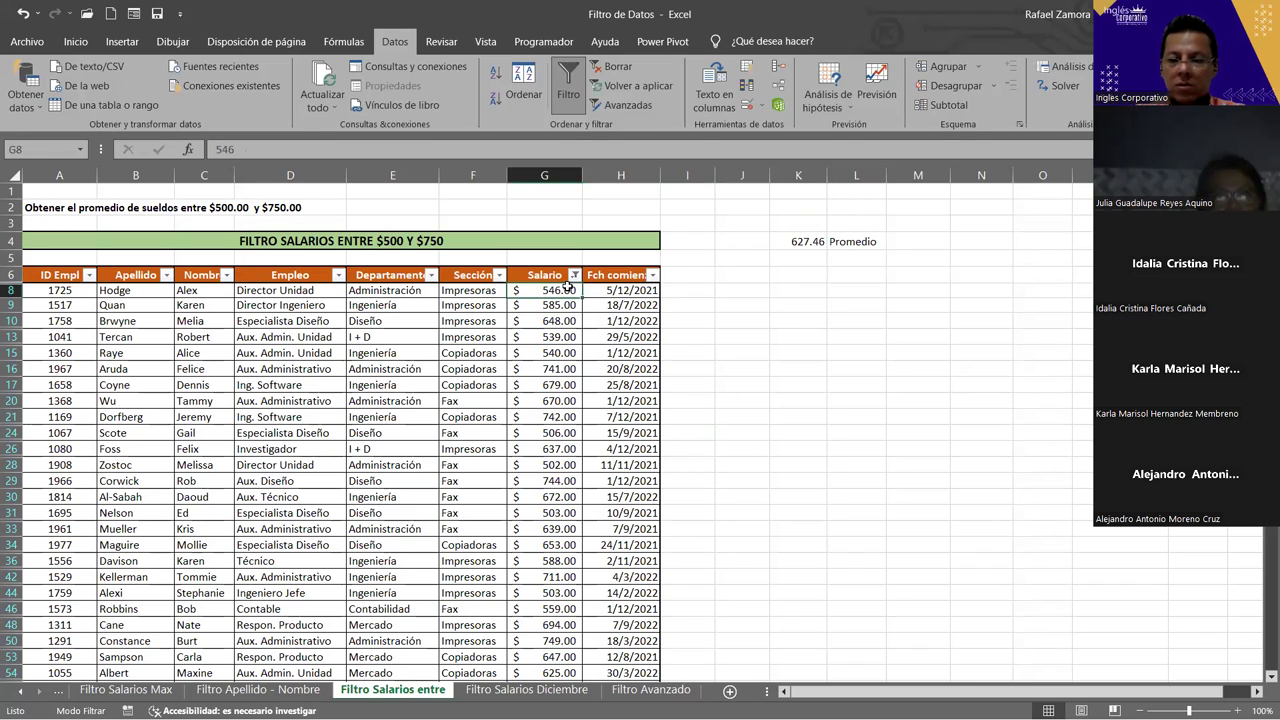
- Select the filtered salaries from G8 down to confirm the 52 values averaging 627.46
key("ctrl+shift+Down")
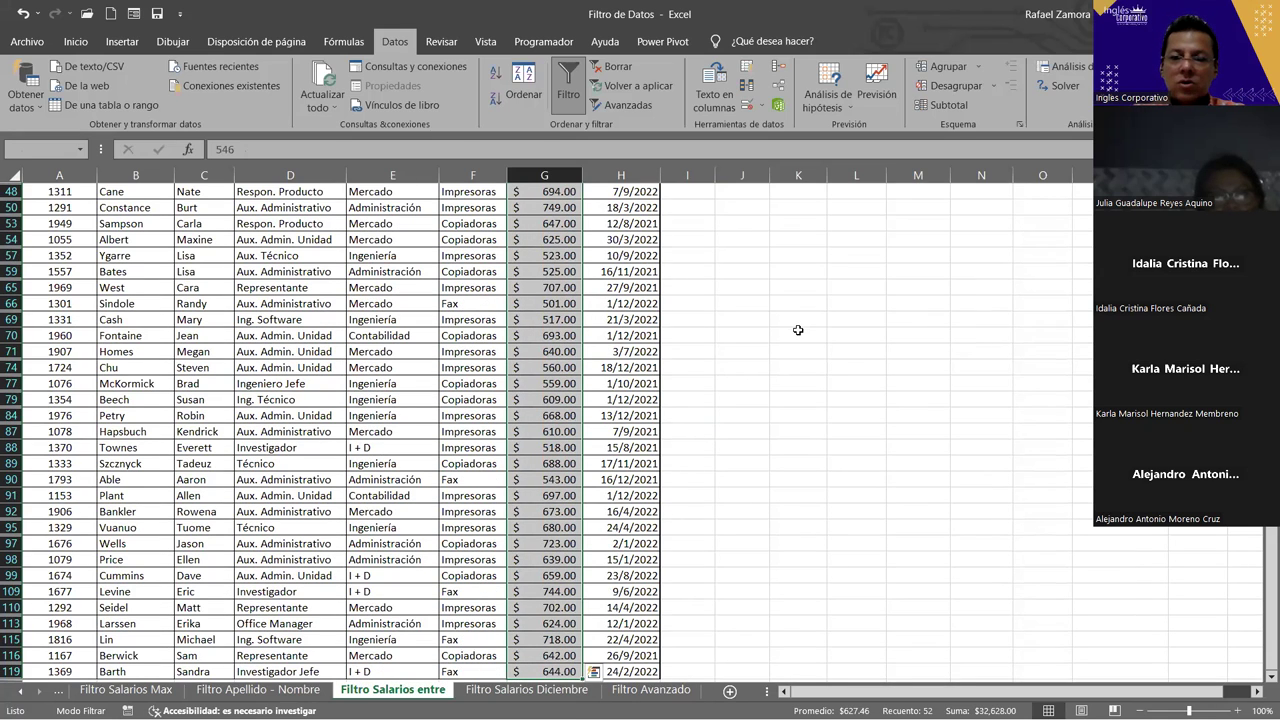
scroll(798, 330, "up", 5)
scroll(798, 330, "up", 5)
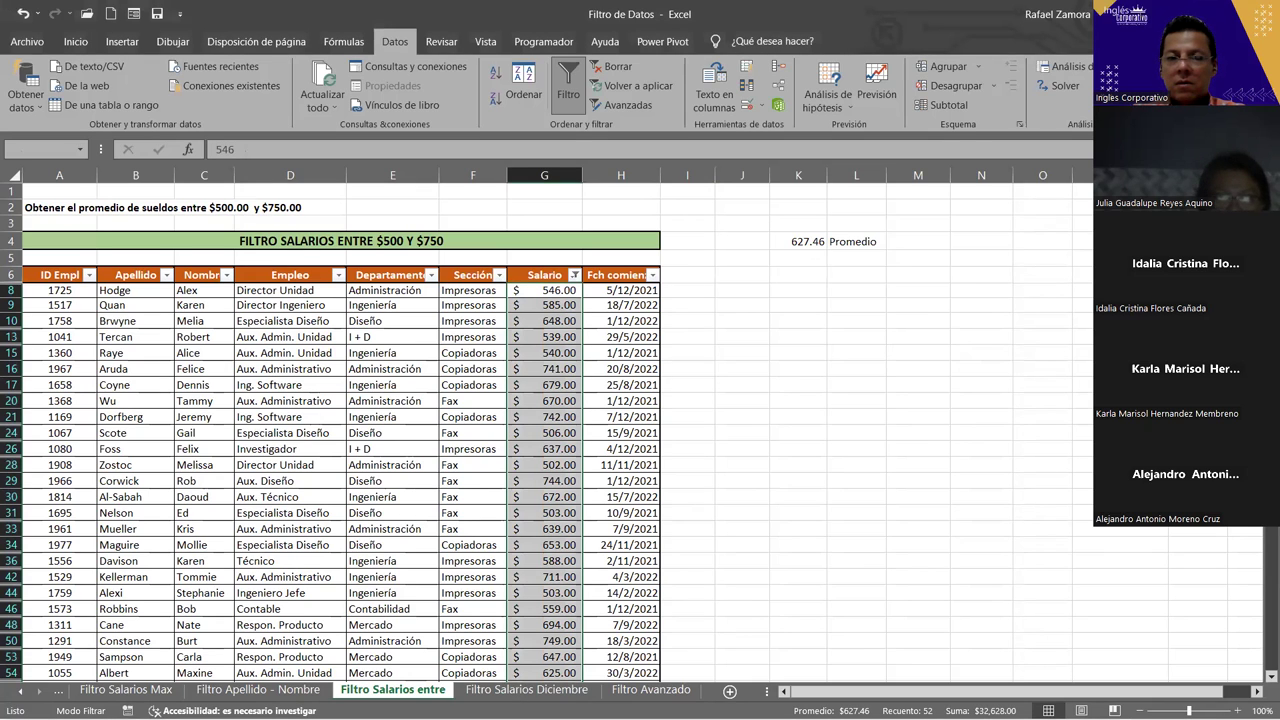
- Open the Filtro Salarios Diciembre sheet with its unfiltered employee table
left_click(526, 690)
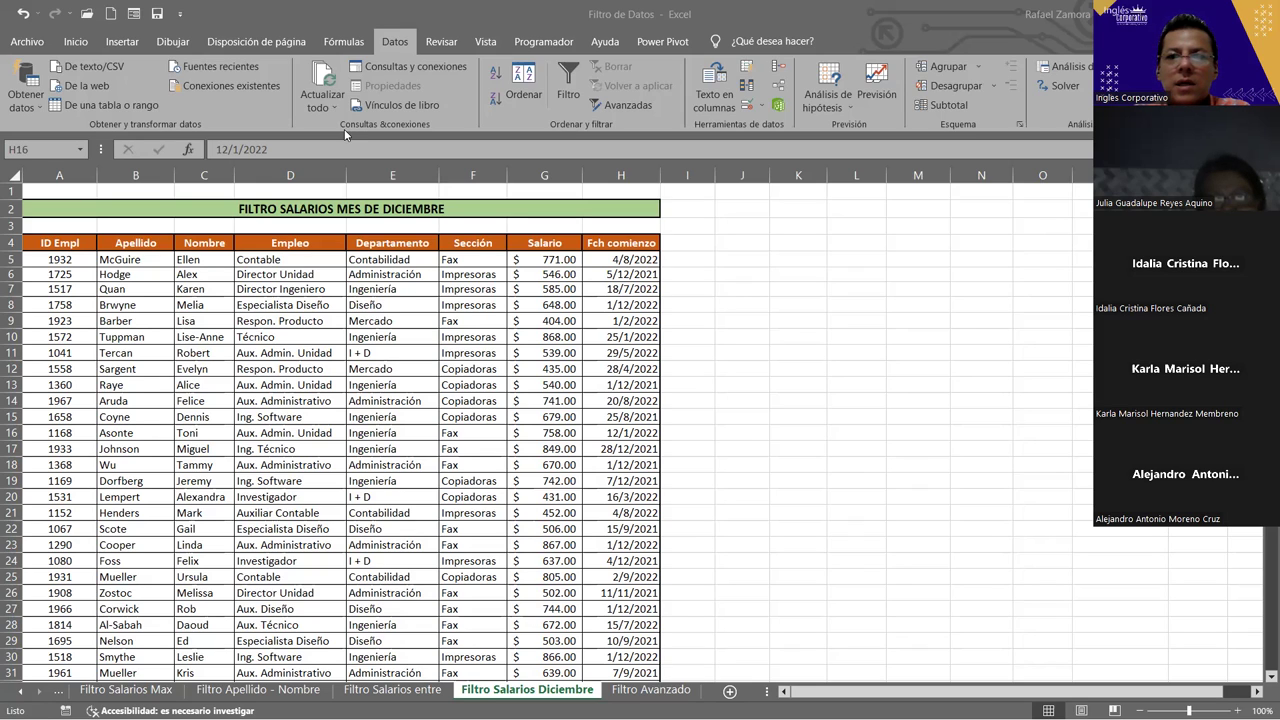
- Enter 19500 in cell K4 beside the December table
left_click(815, 247)
type("19500")
key("Return")
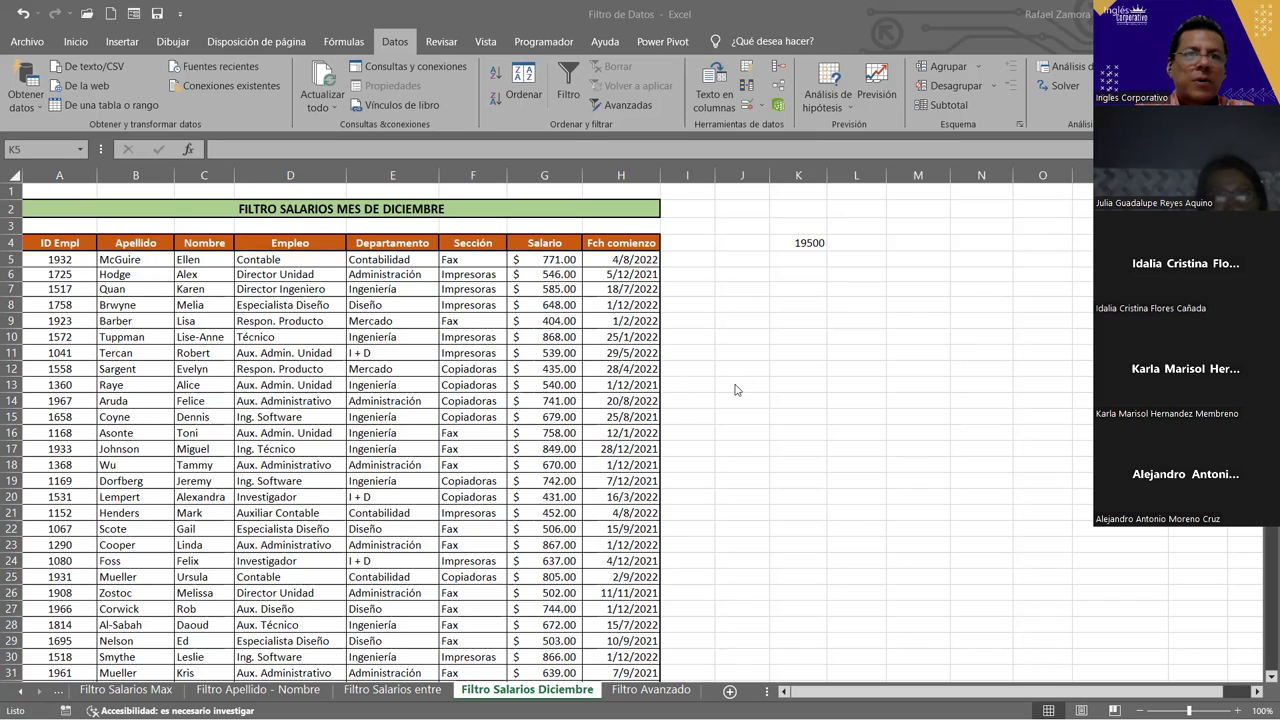
- Remove a filter misplaced on the start-date cells and select a cell inside the table
left_click_drag(608, 369, 606, 358)
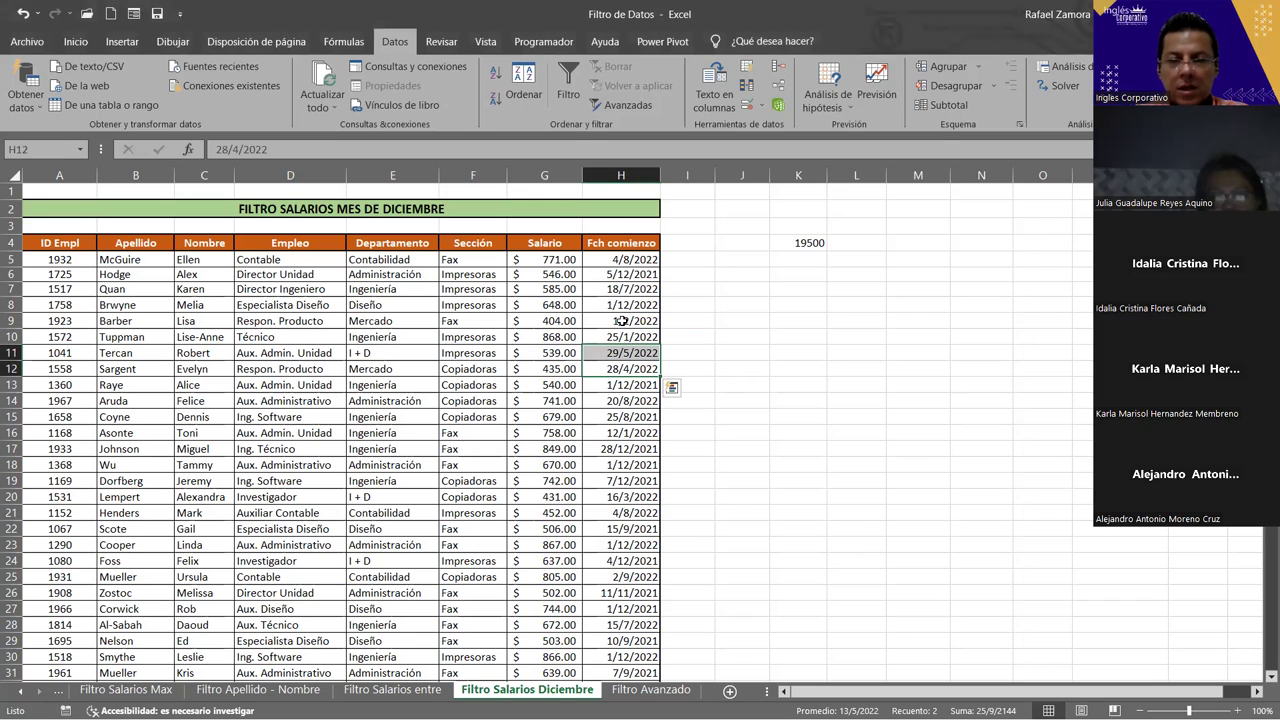
key("ctrl+shift+l")
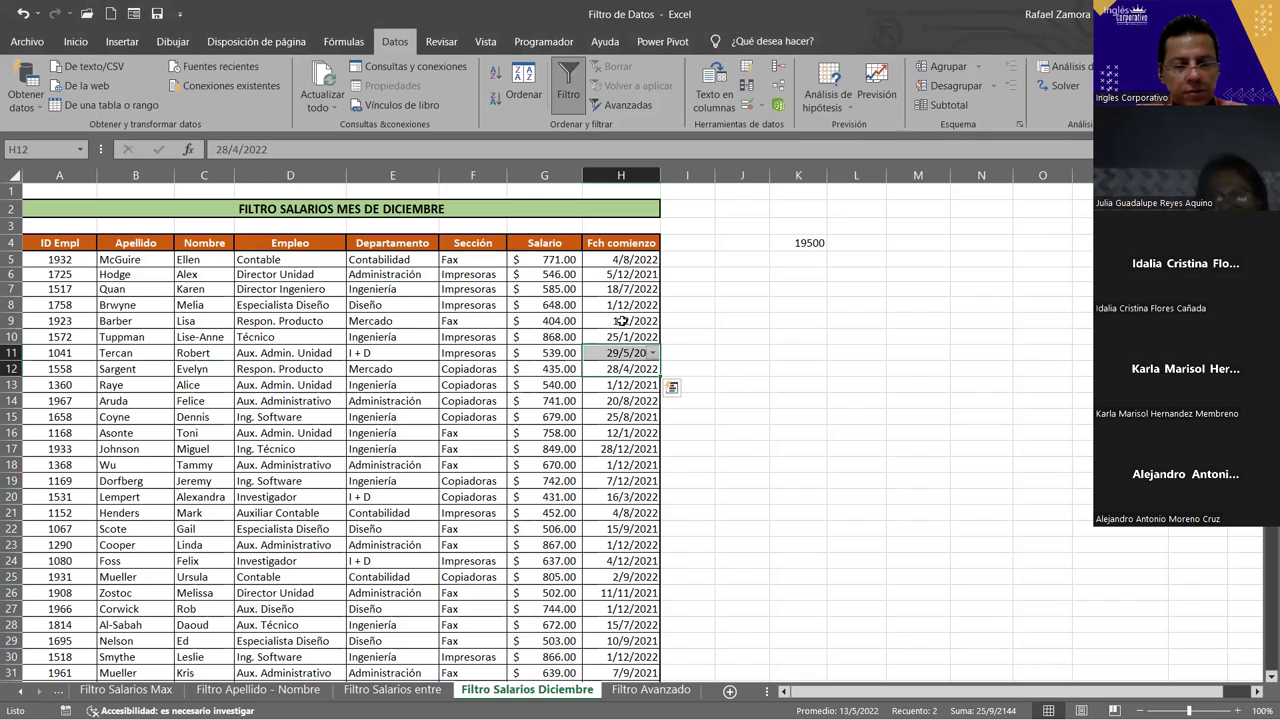
key("ctrl+shift+l")
left_click(603, 368)
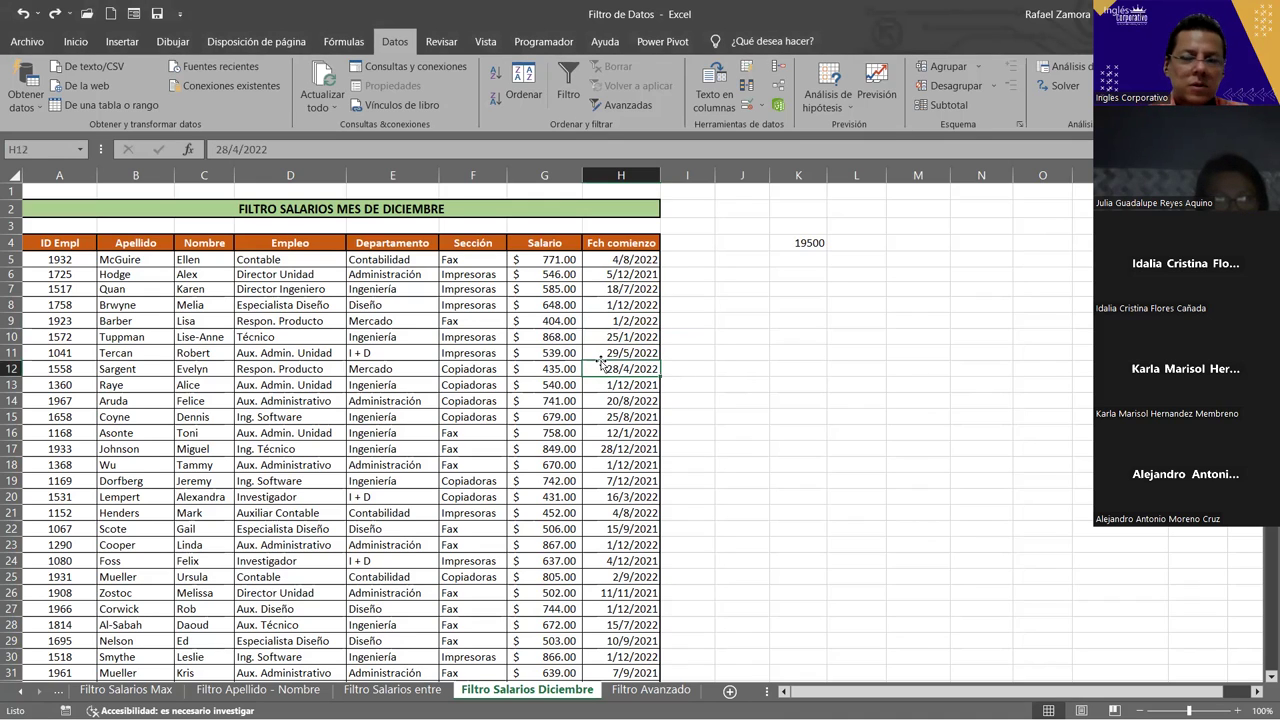
- Turn on header filters and show the Filtros de fecha choices for Fch comienzo
key("ctrl+shift+l")
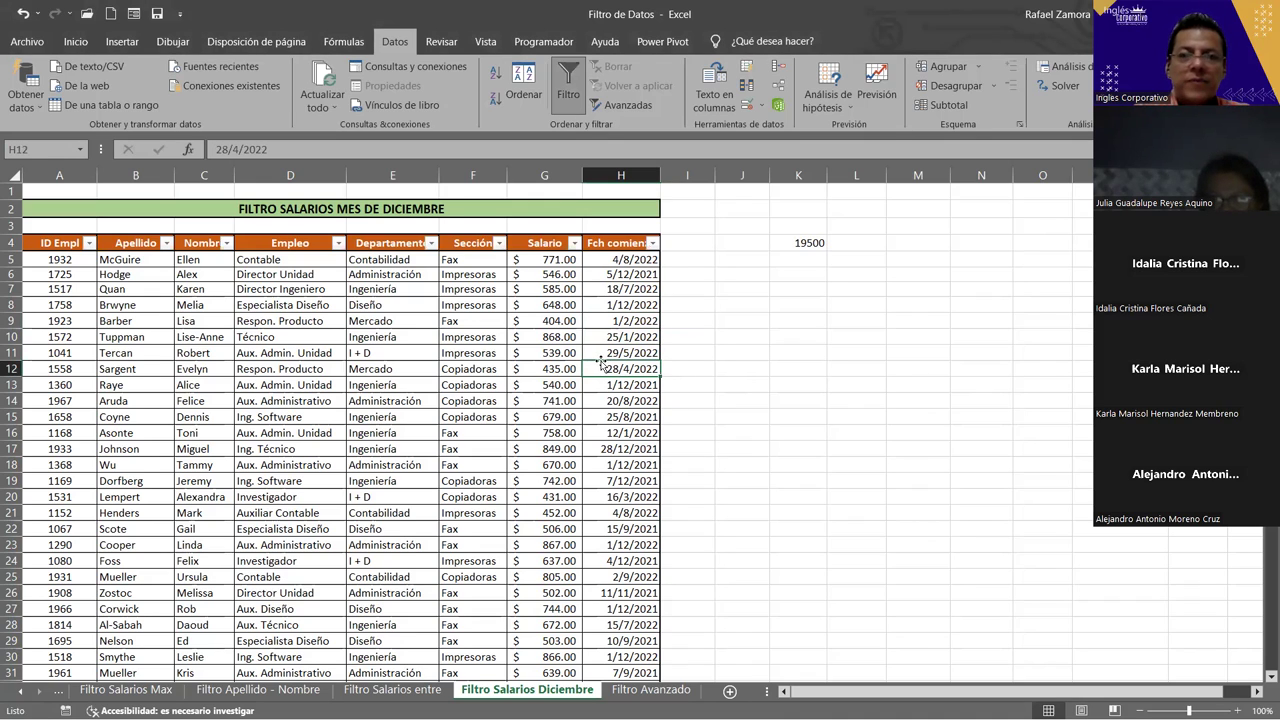
left_click(663, 243)
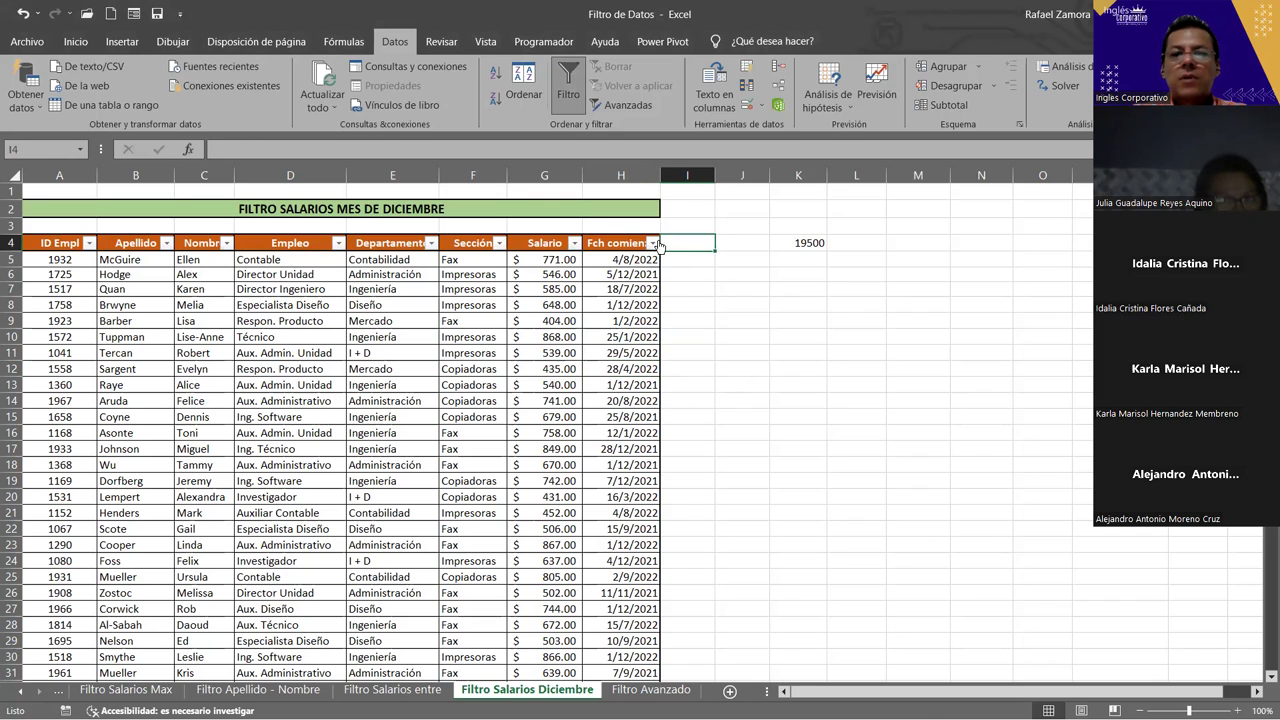
left_click(652, 243)
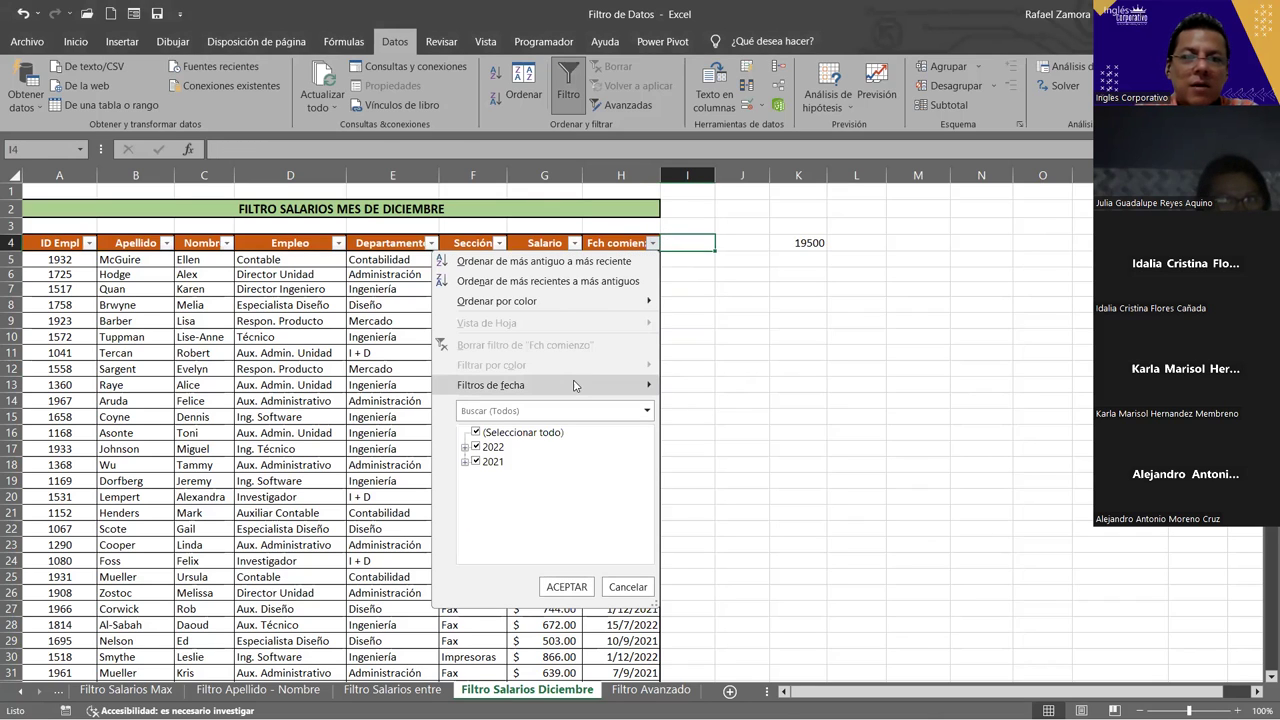
left_click(573, 386)
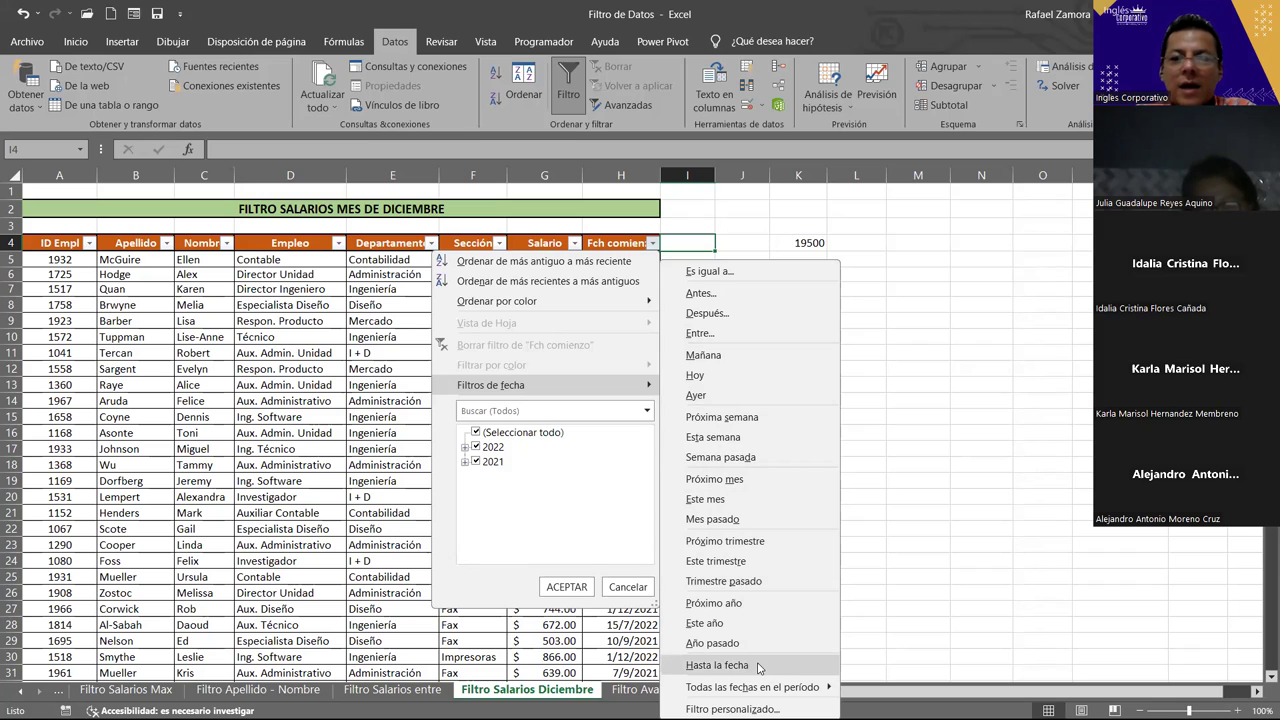
- Filter Fch comienzo to December start dates, undoing a mistaken Hasta la fecha filter
left_click(717, 665)
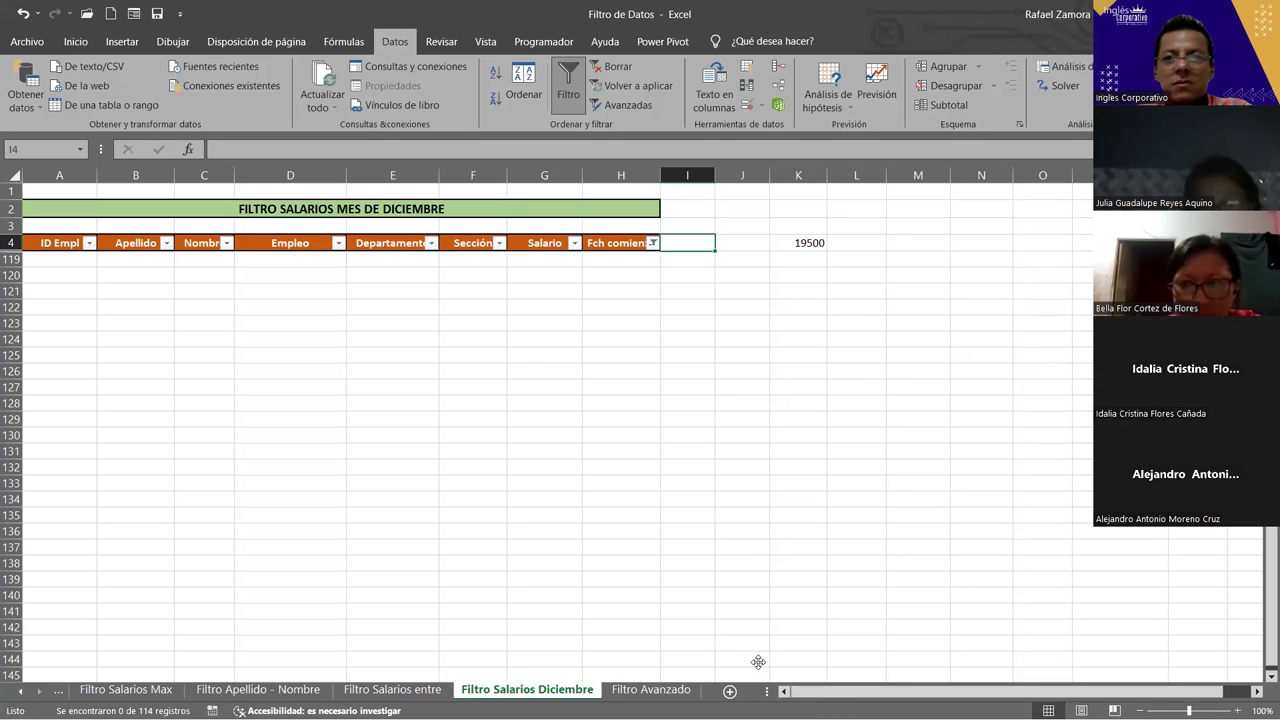
key("ctrl+z")
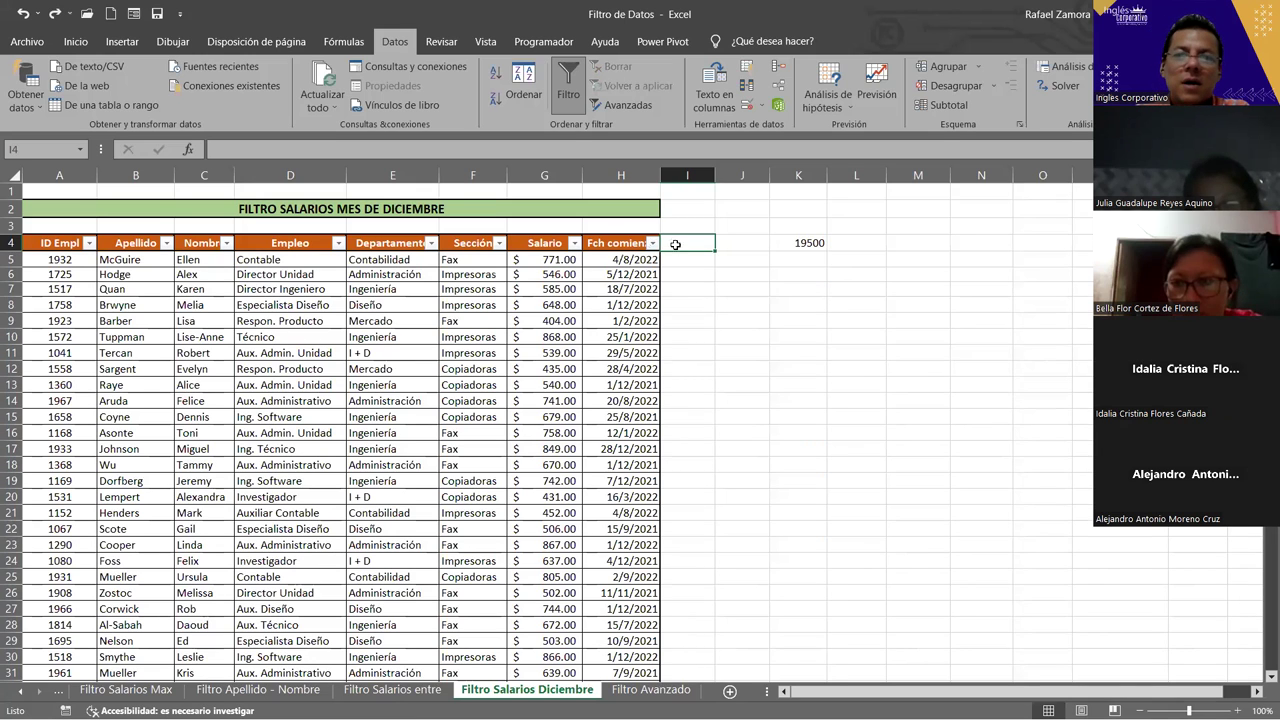
left_click(651, 243)
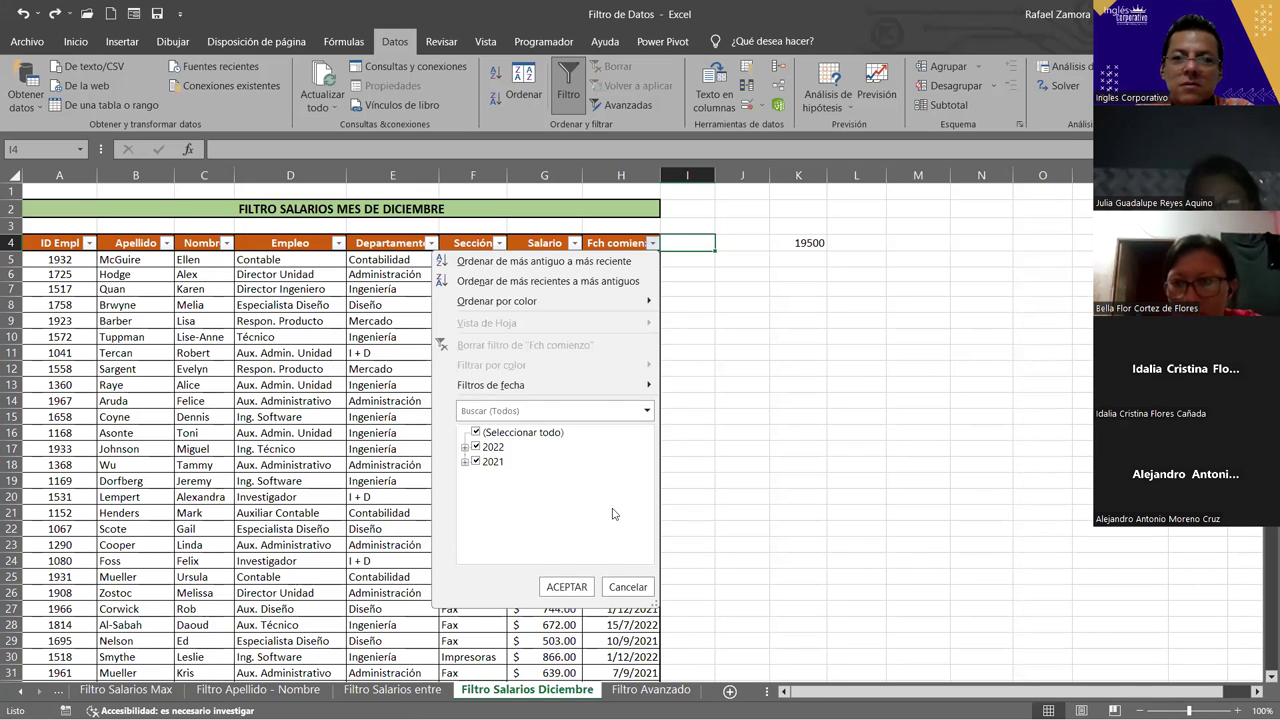
left_click(647, 388)
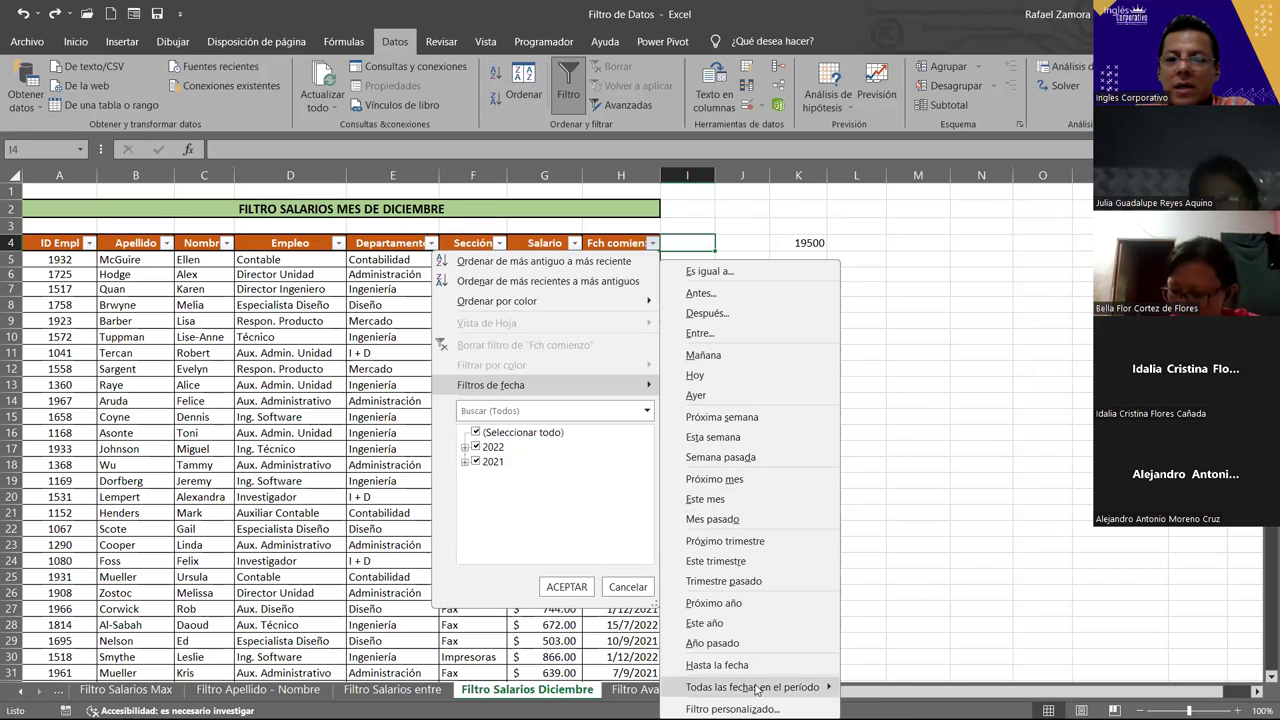
mouse_move(752, 687)
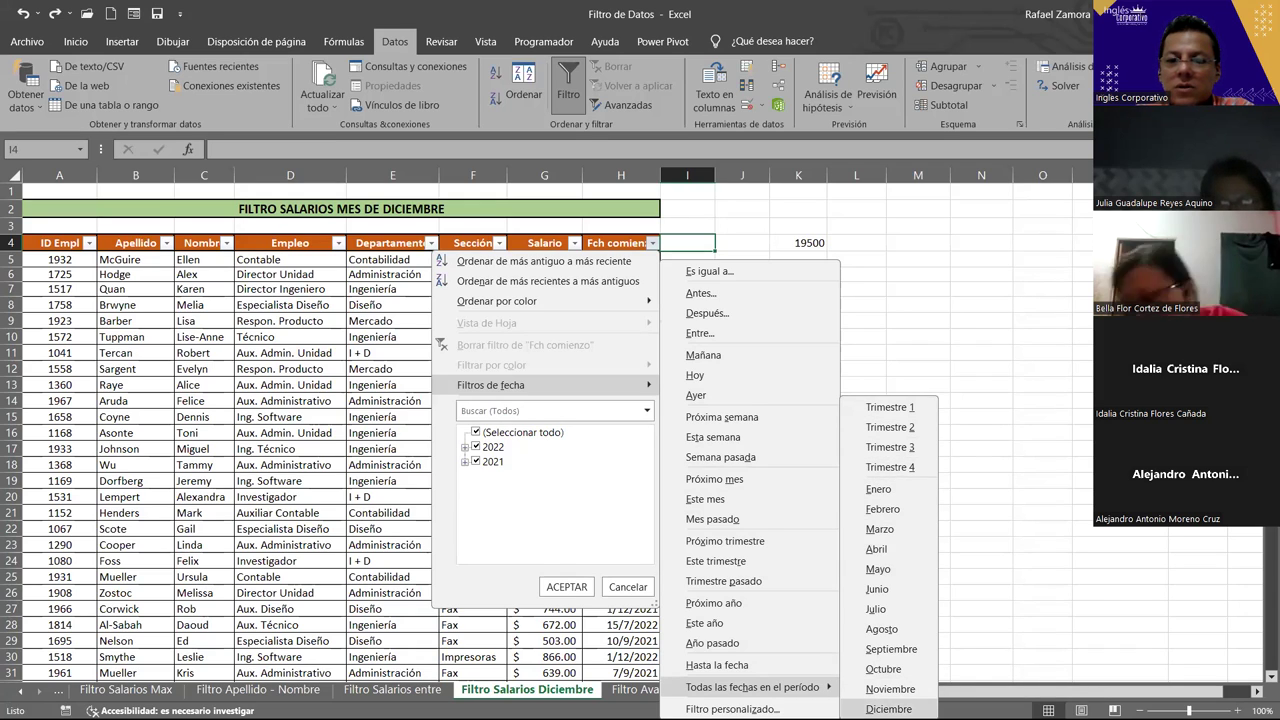
left_click(888, 709)
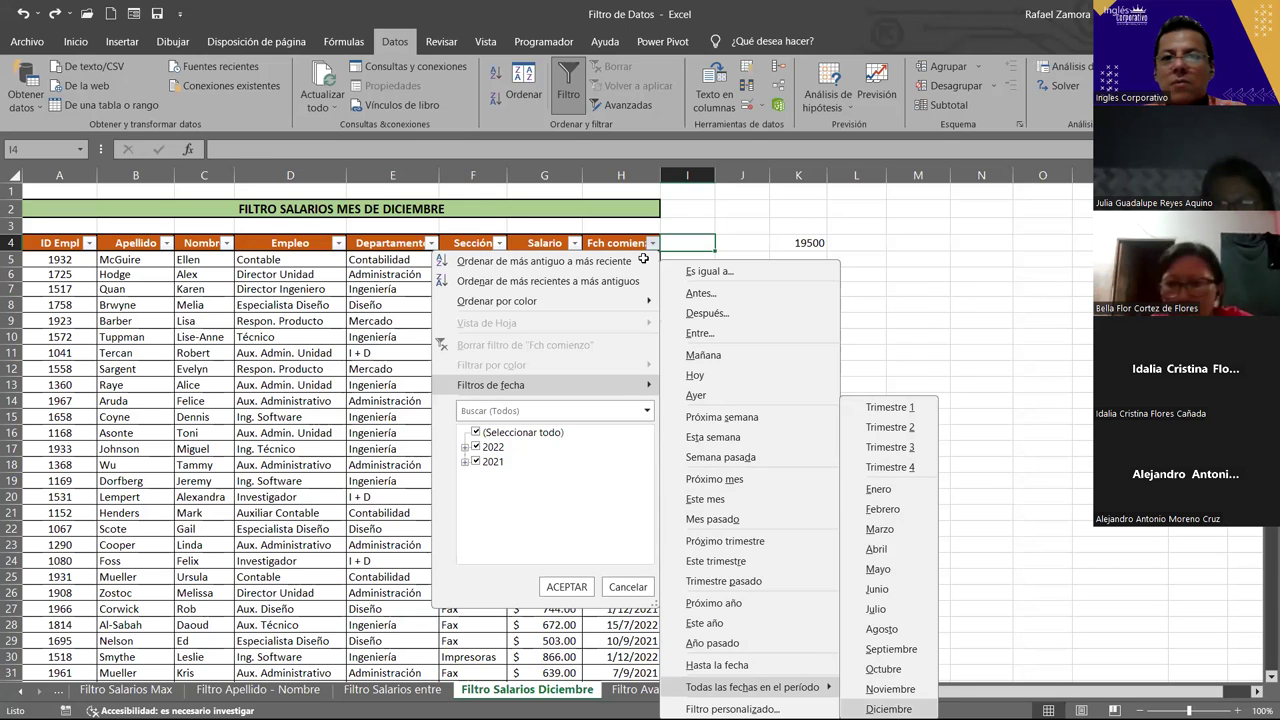
- Select the visible salaries to confirm they total 19,500, then clear the selection
key("ctrl+shift+Down")
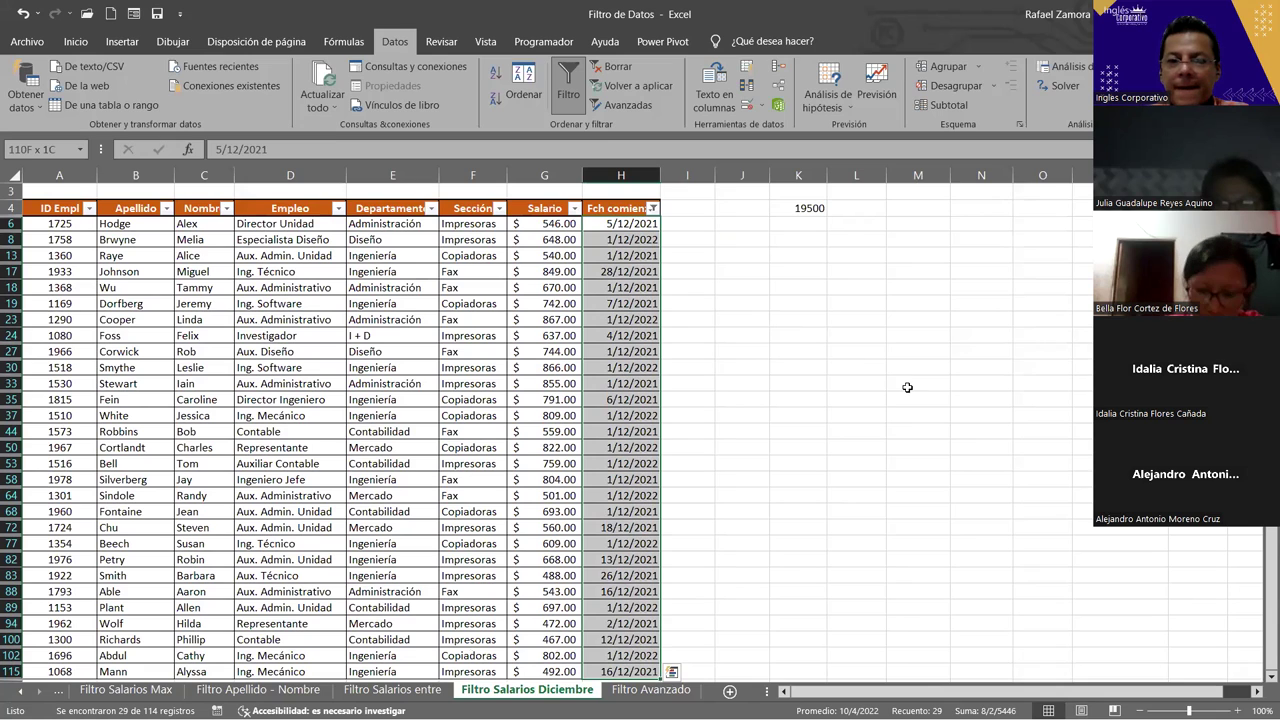
left_click(553, 222)
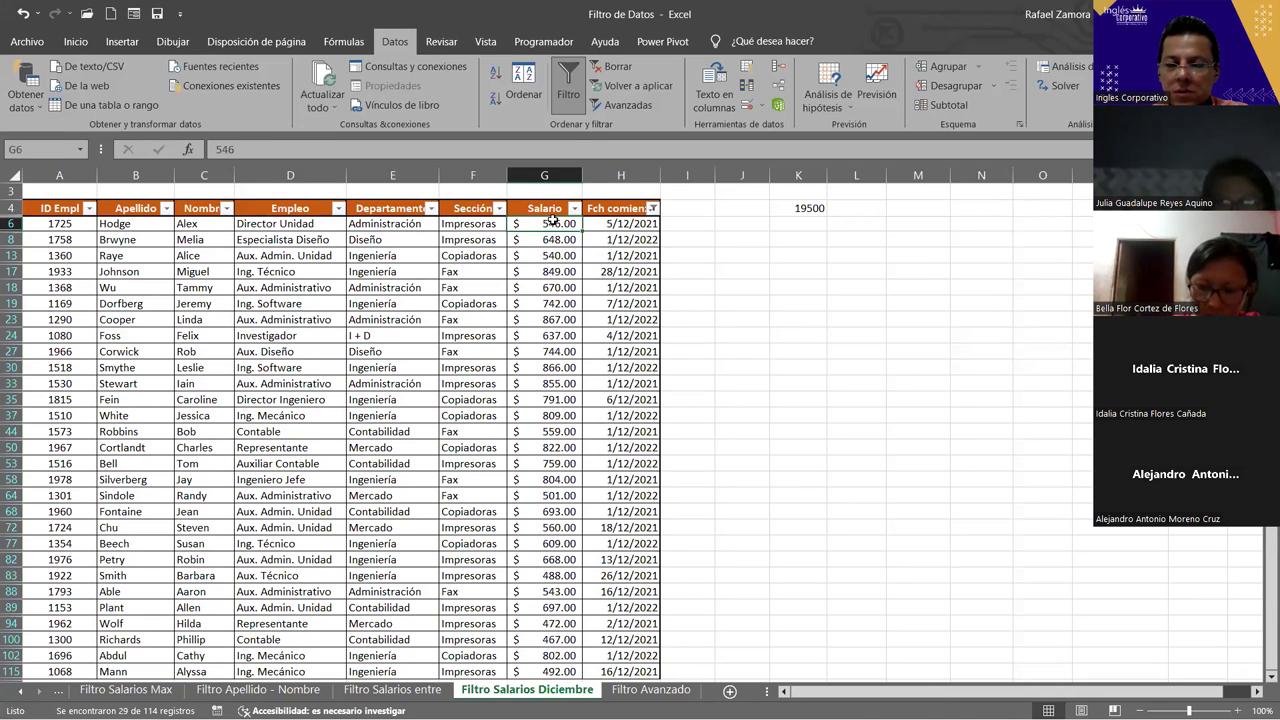
key("ctrl+shift+Down")
scroll(871, 350, "up", 1)
left_click(730, 352)
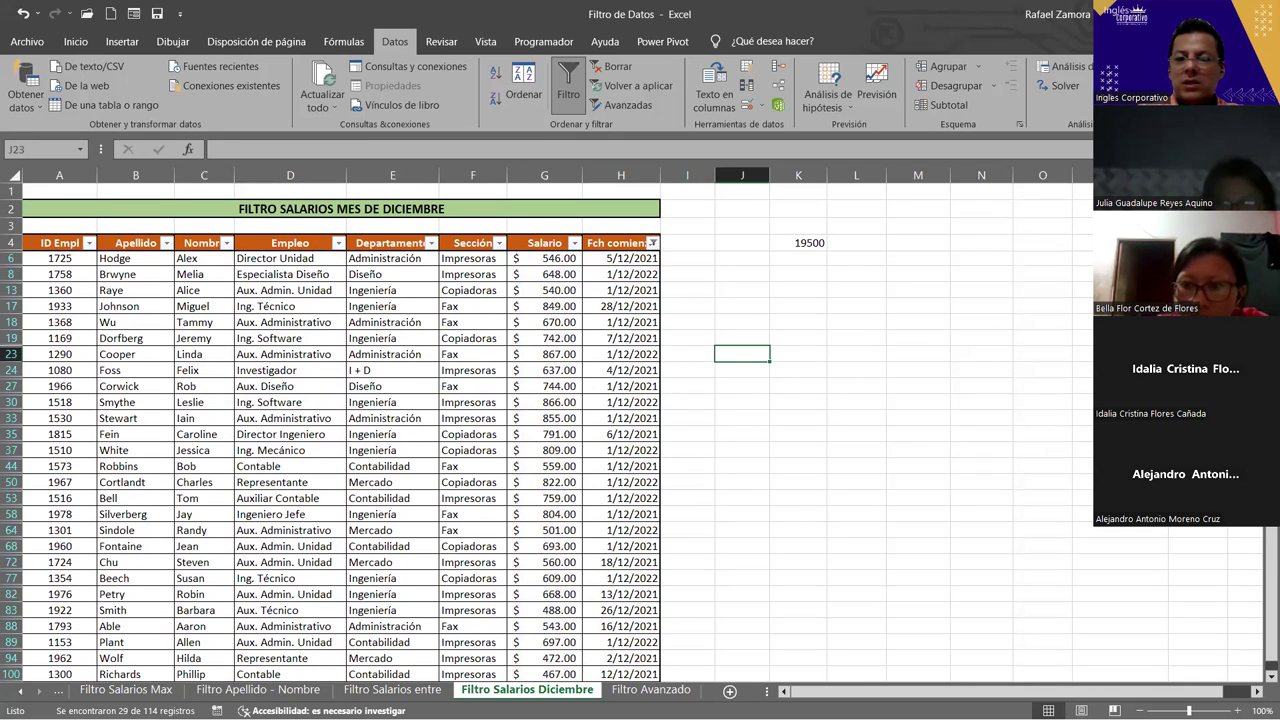
key("Up")
key("Up")
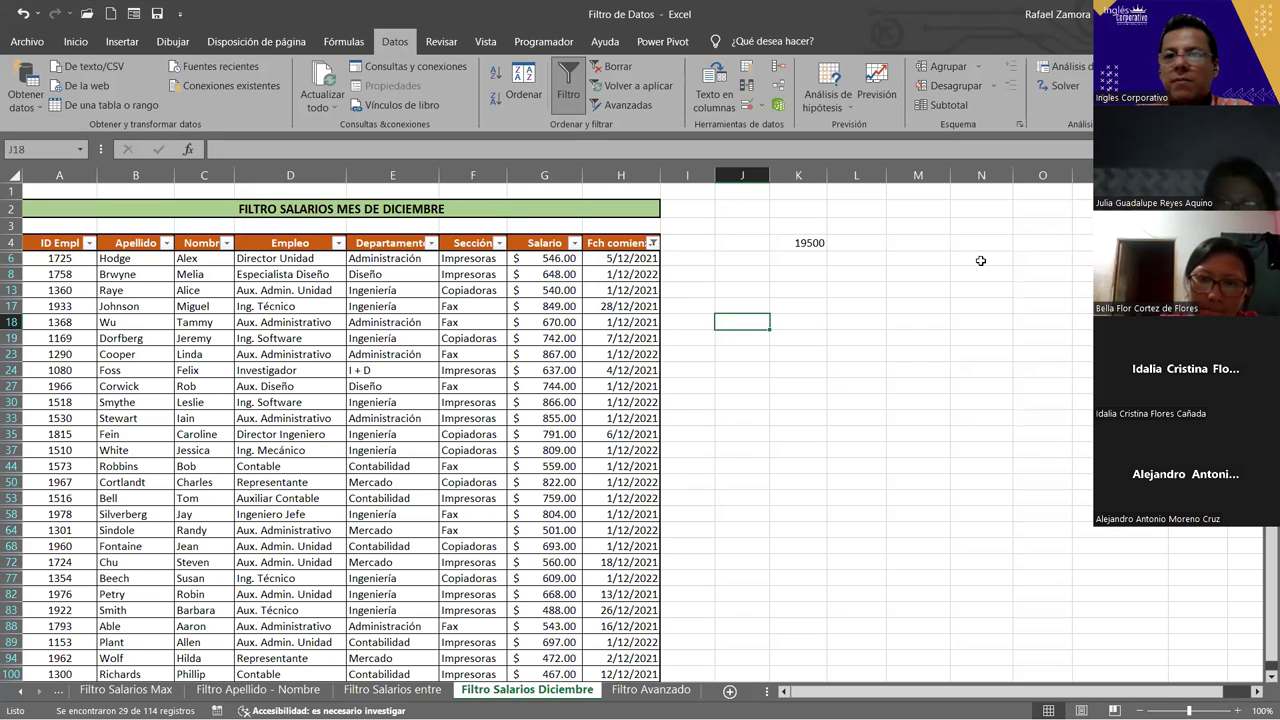
left_click(791, 404)
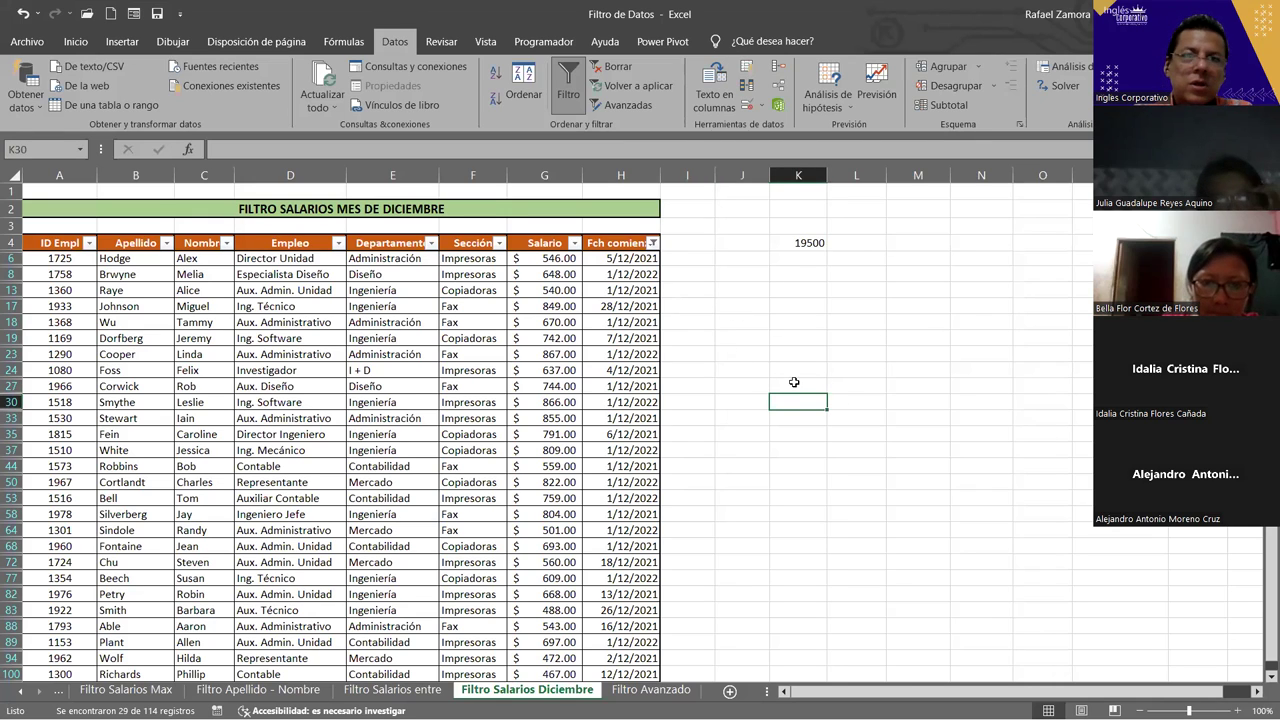
- Insert a Sol shape right of the table, enlarge it, and fill it Amarillo
left_click(80, 44)
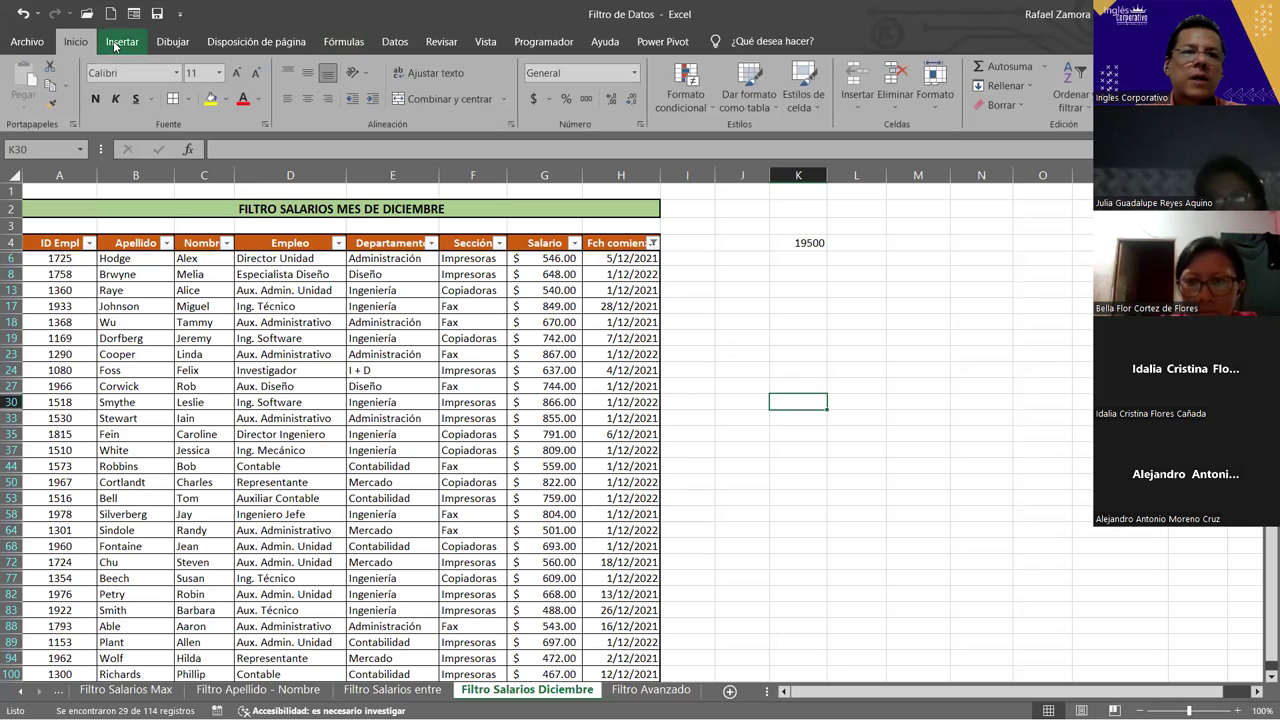
left_click(122, 42)
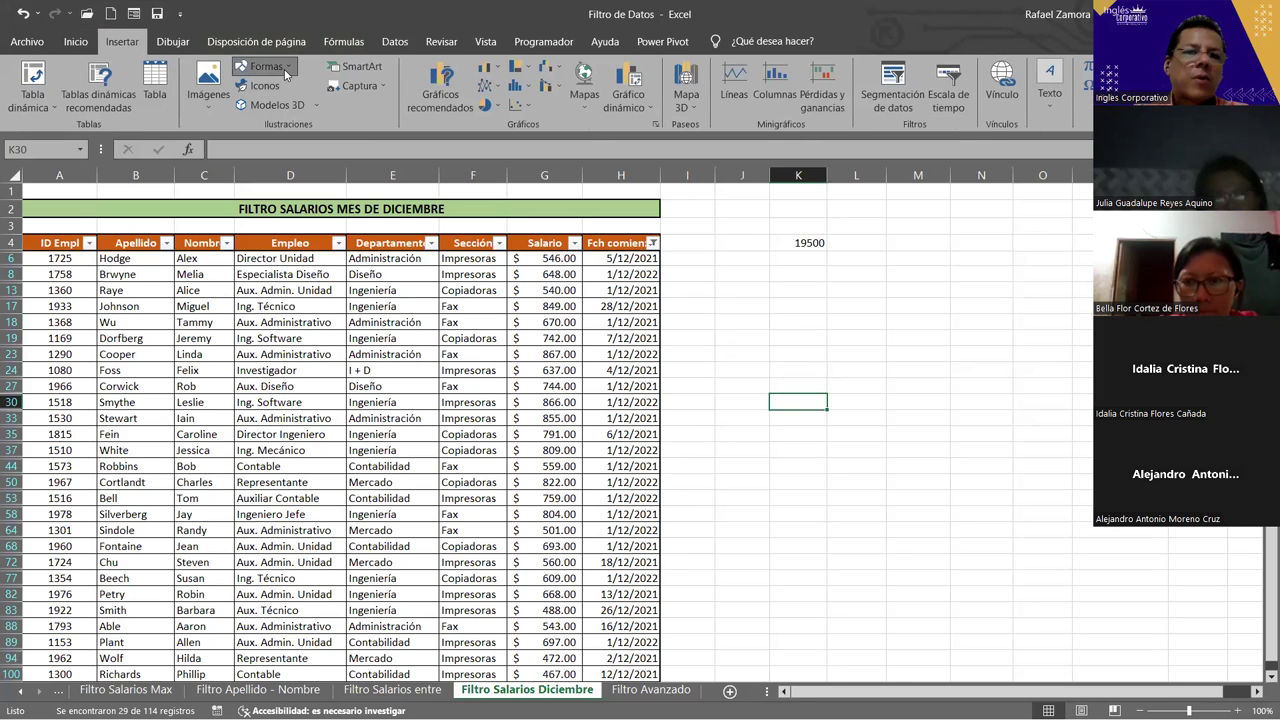
left_click(265, 66)
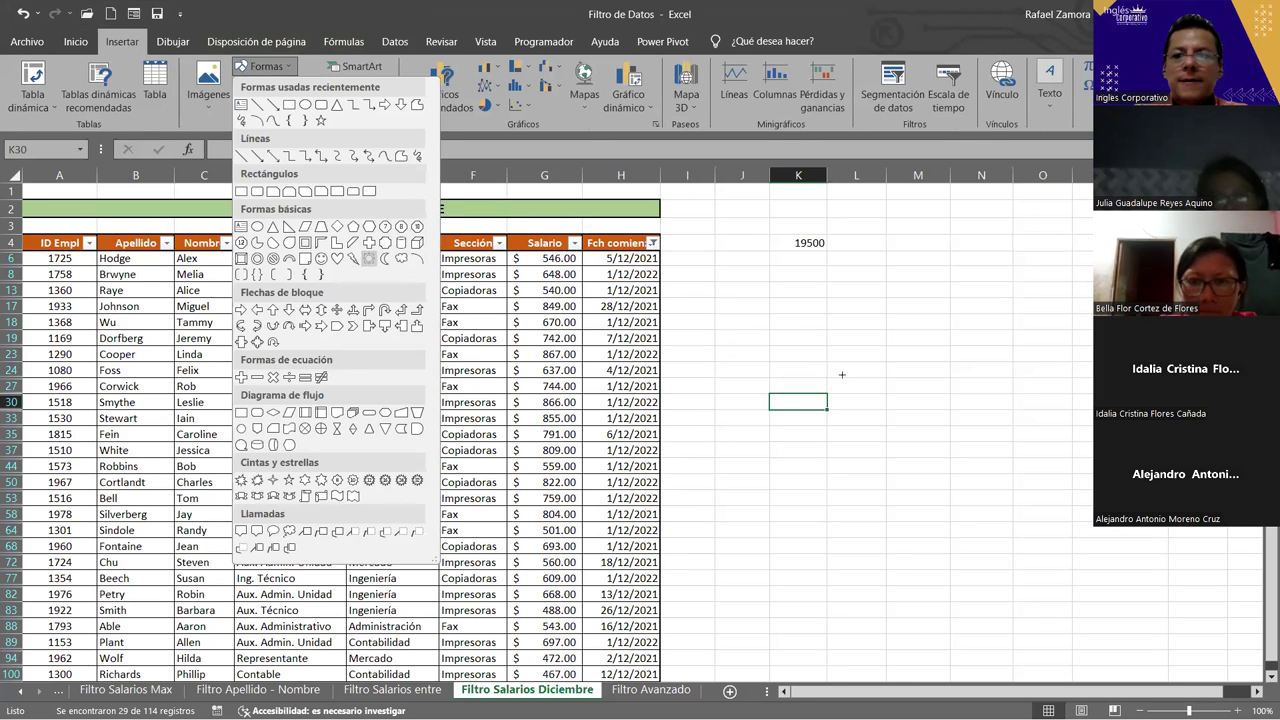
left_click(842, 375)
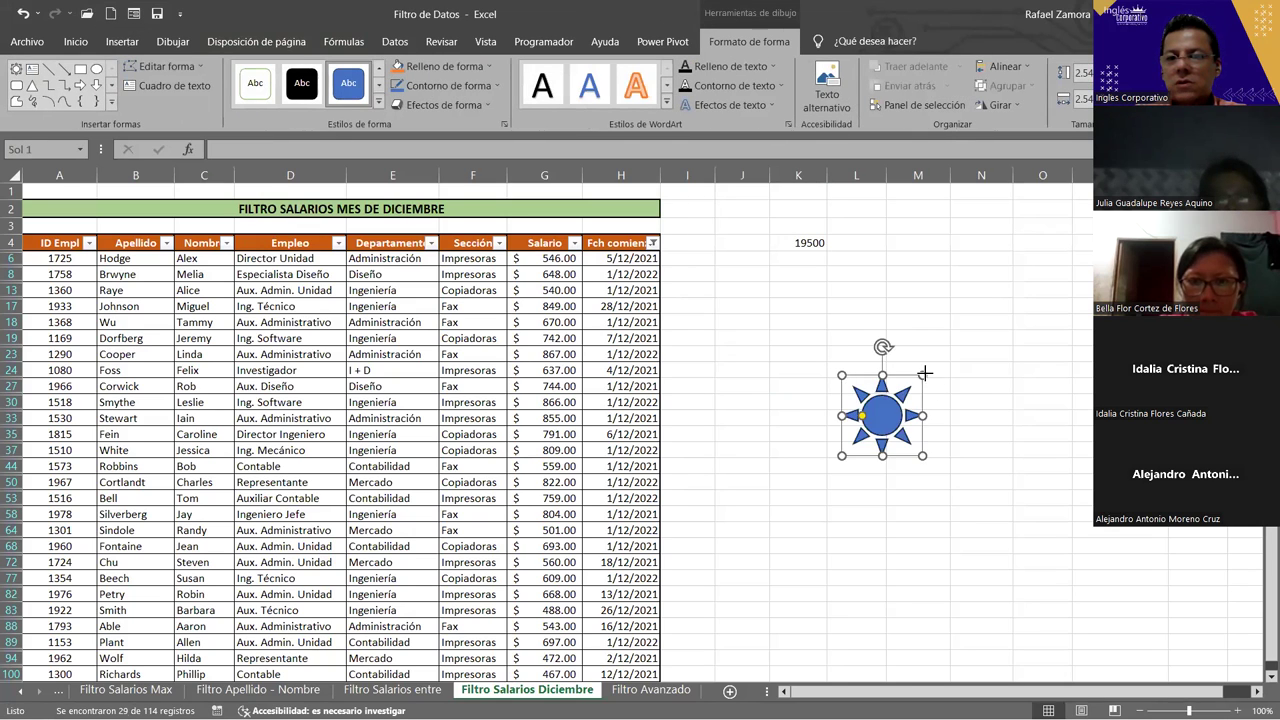
left_click_drag(925, 373, 1086, 200)
mouse_move(971, 343)
left_mouse_down()
mouse_move(866, 392)
mouse_move(876, 412)
left_mouse_up()
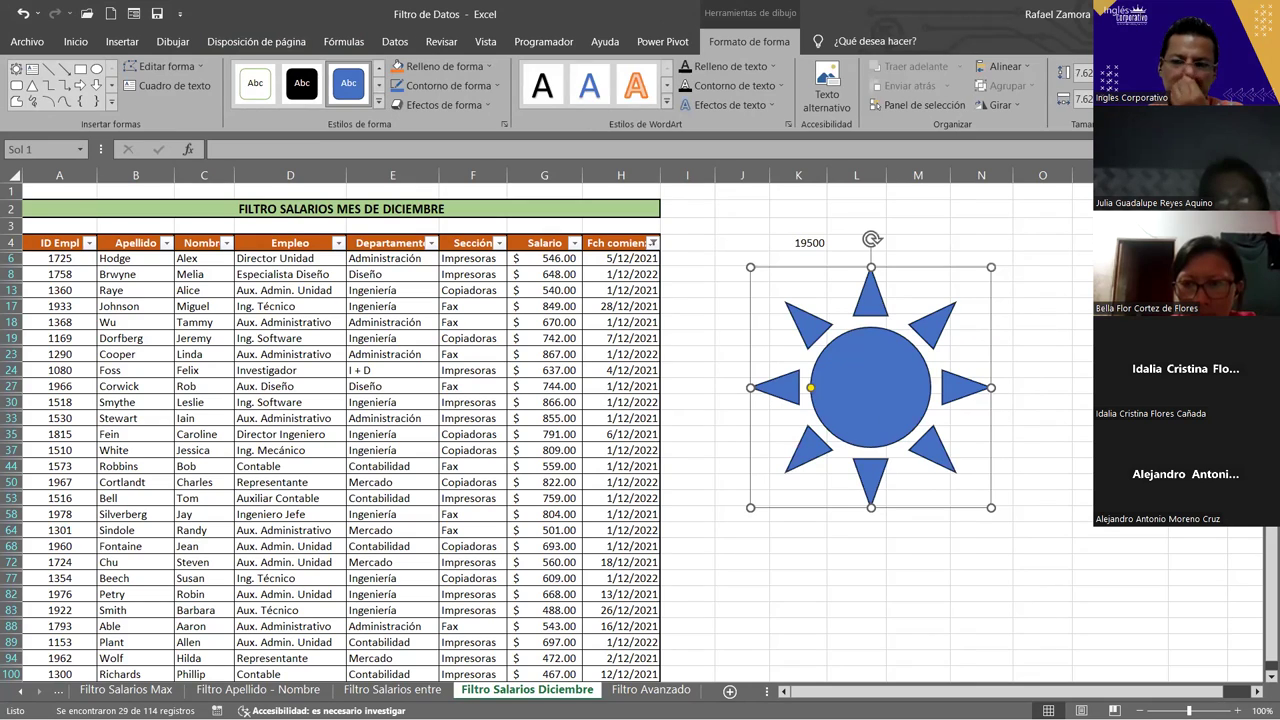
left_click(490, 67)
left_click(448, 210)
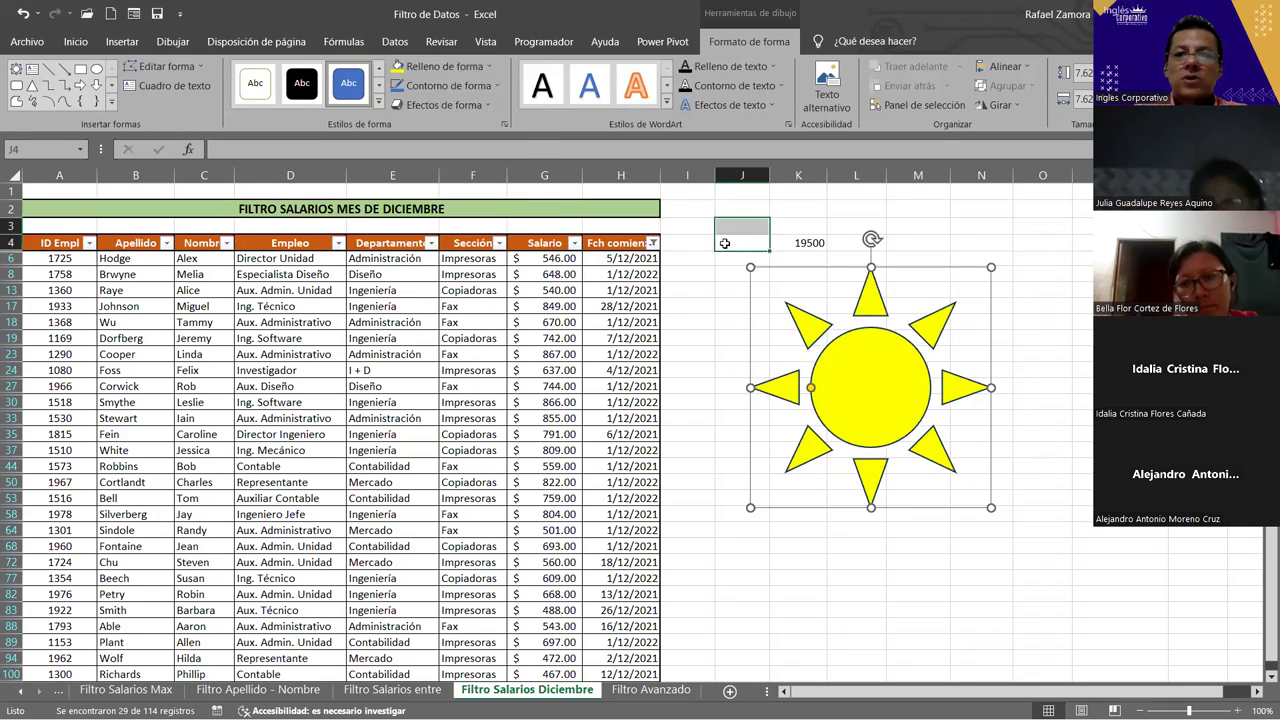
left_click(725, 243)
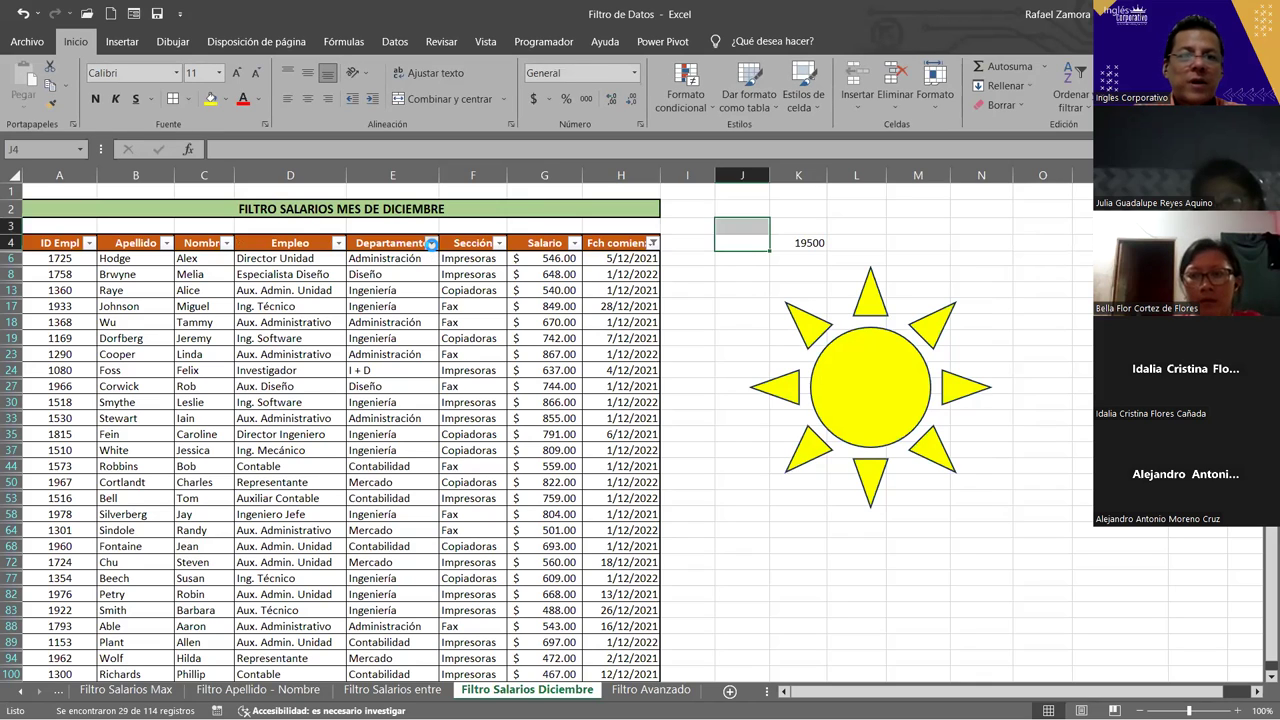
- Filter Departamento to only Diseño and Ingeniería
left_click(430, 243)
left_click(261, 431)
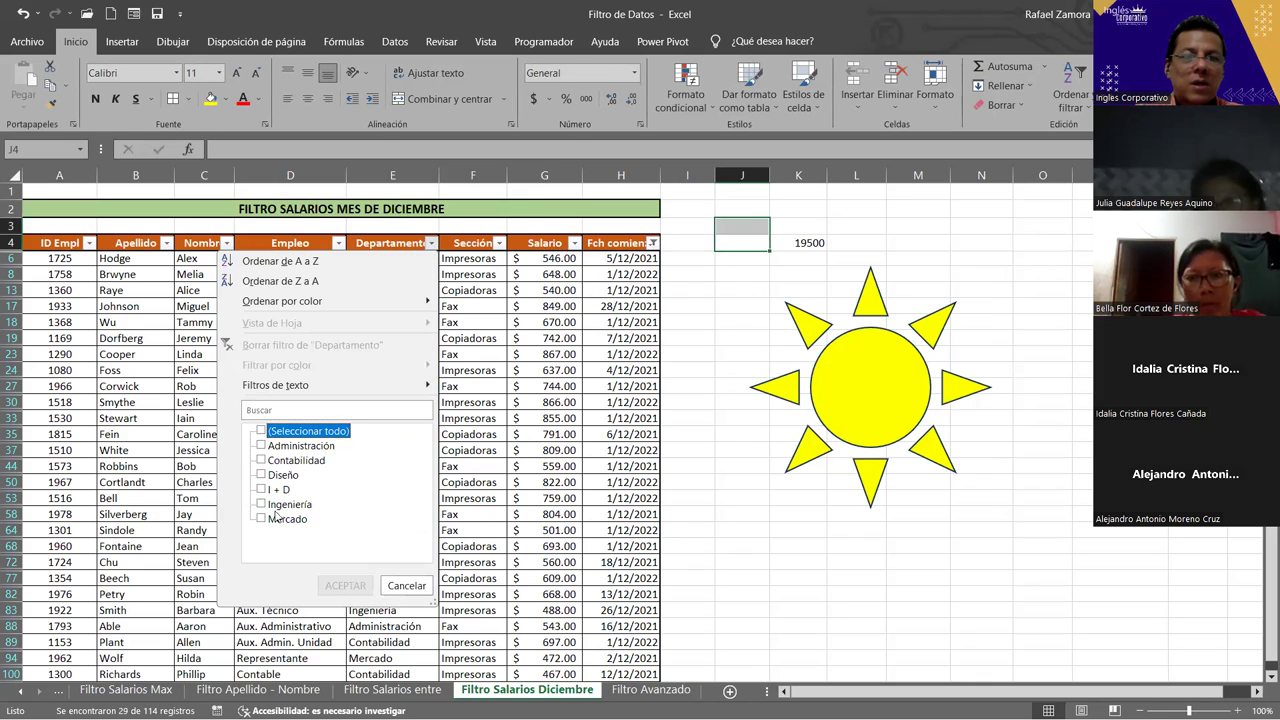
left_click(261, 475)
left_click(261, 504)
left_click(345, 586)
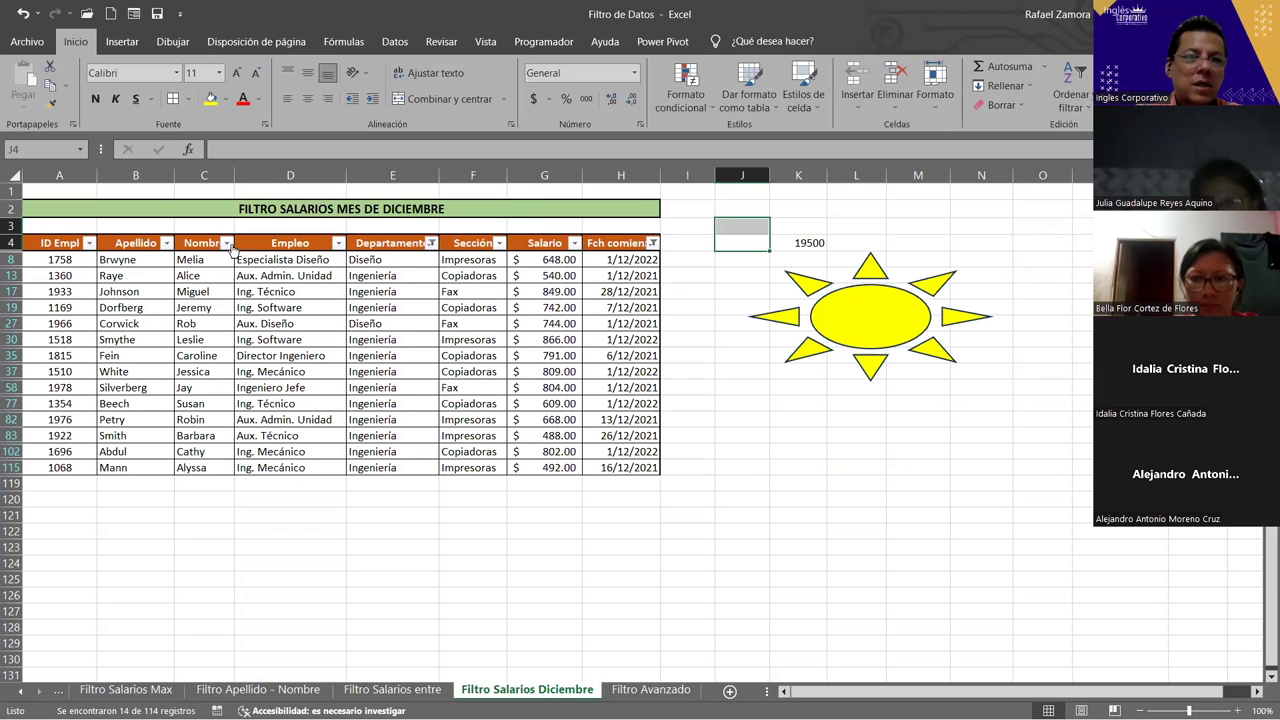
left_click(430, 243)
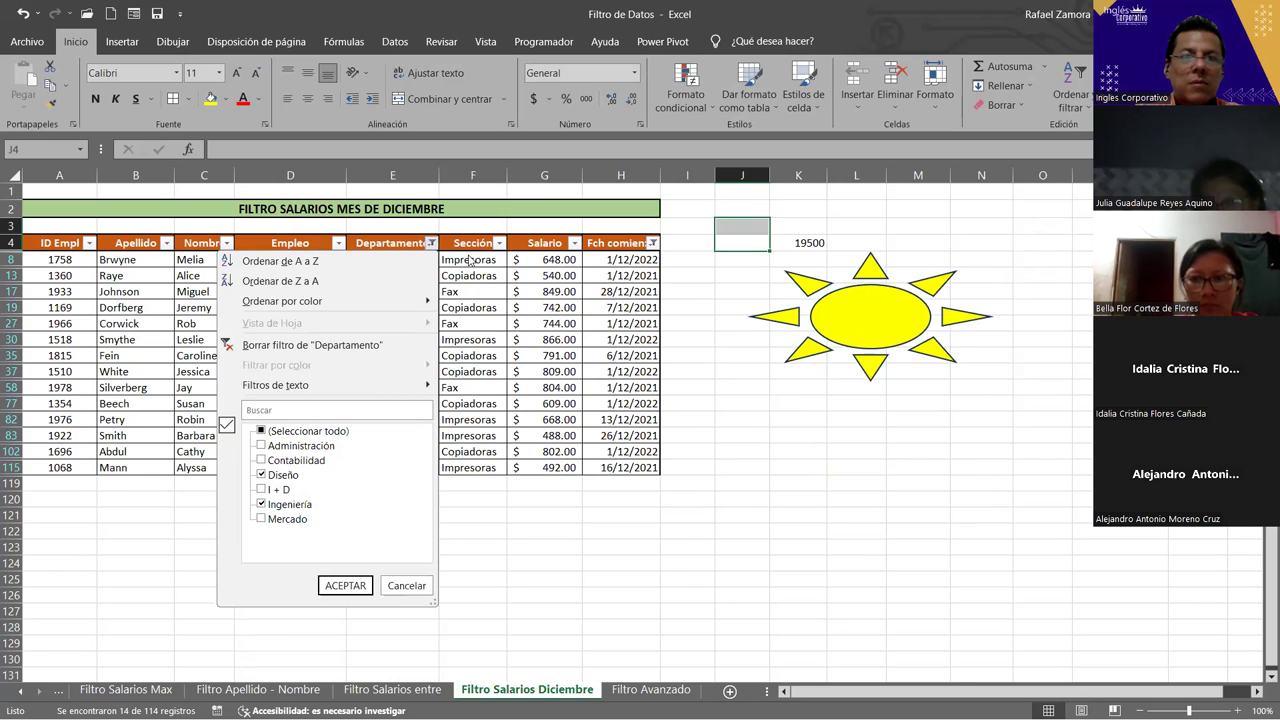
left_click(508, 246)
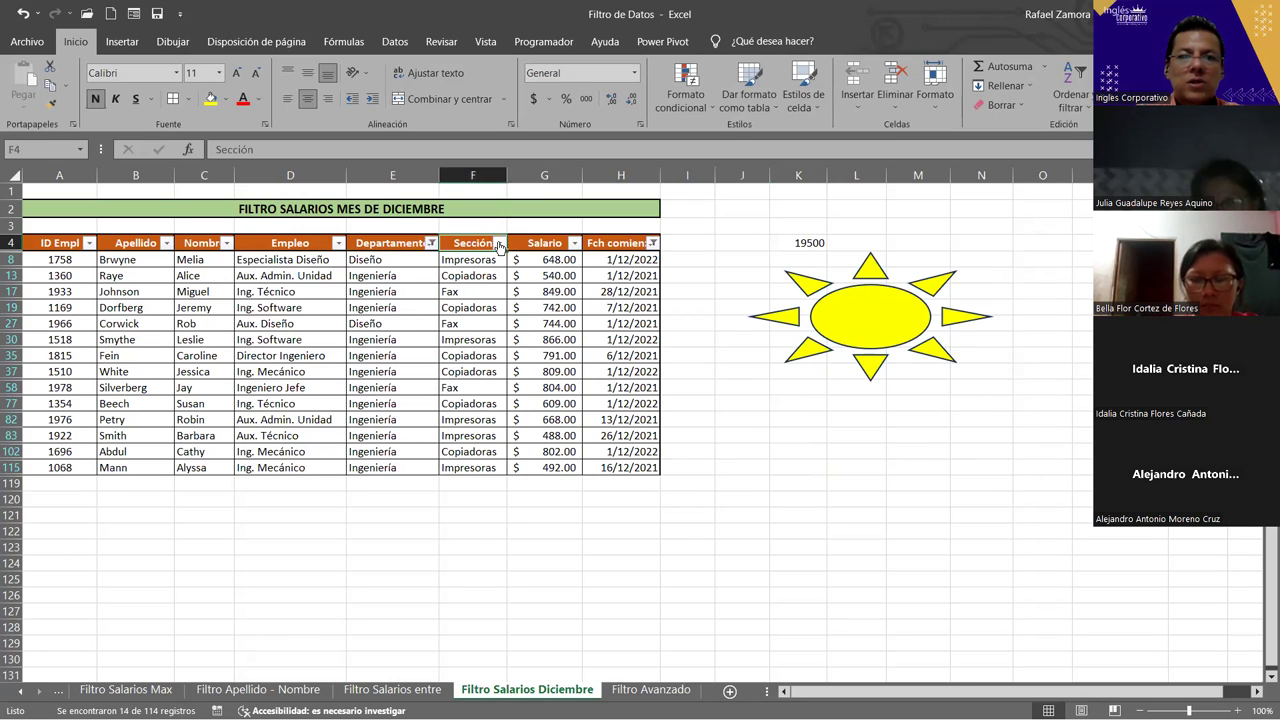
- Exclude the Fax section, leaving Copiadoras and Impresoras: 11 of 114 records
left_click(499, 243)
left_click(331, 461)
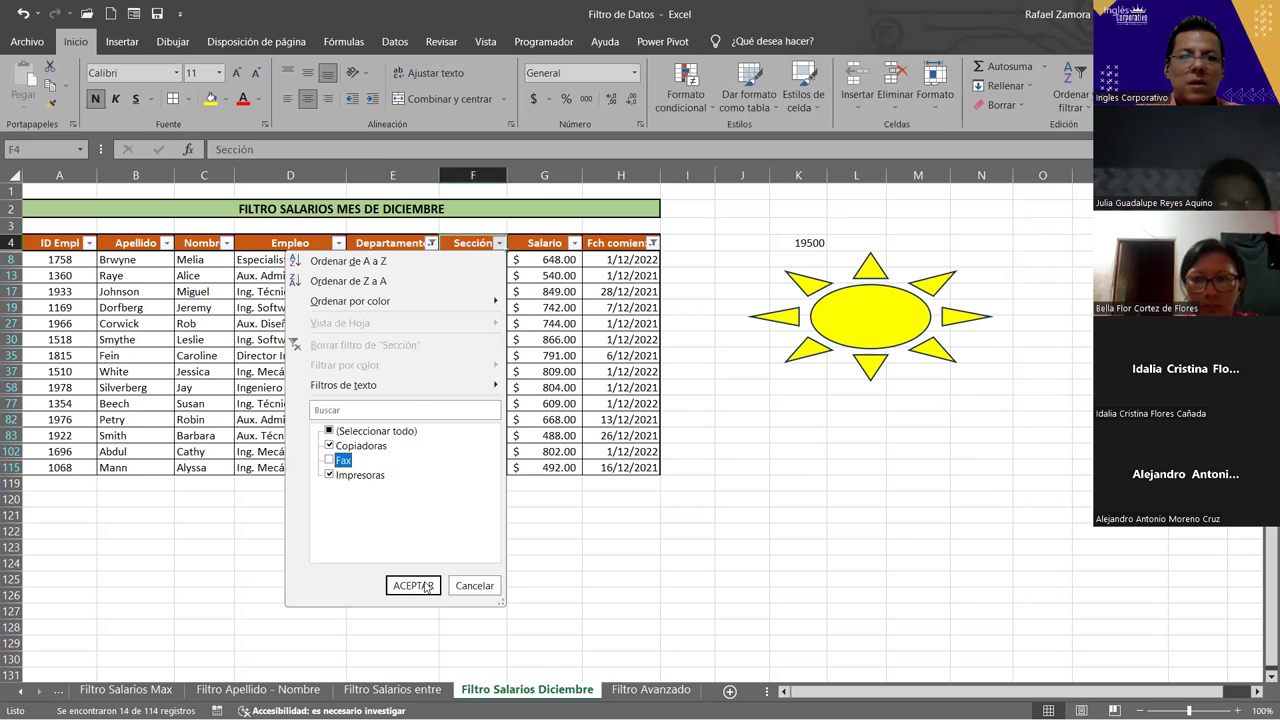
left_click(412, 588)
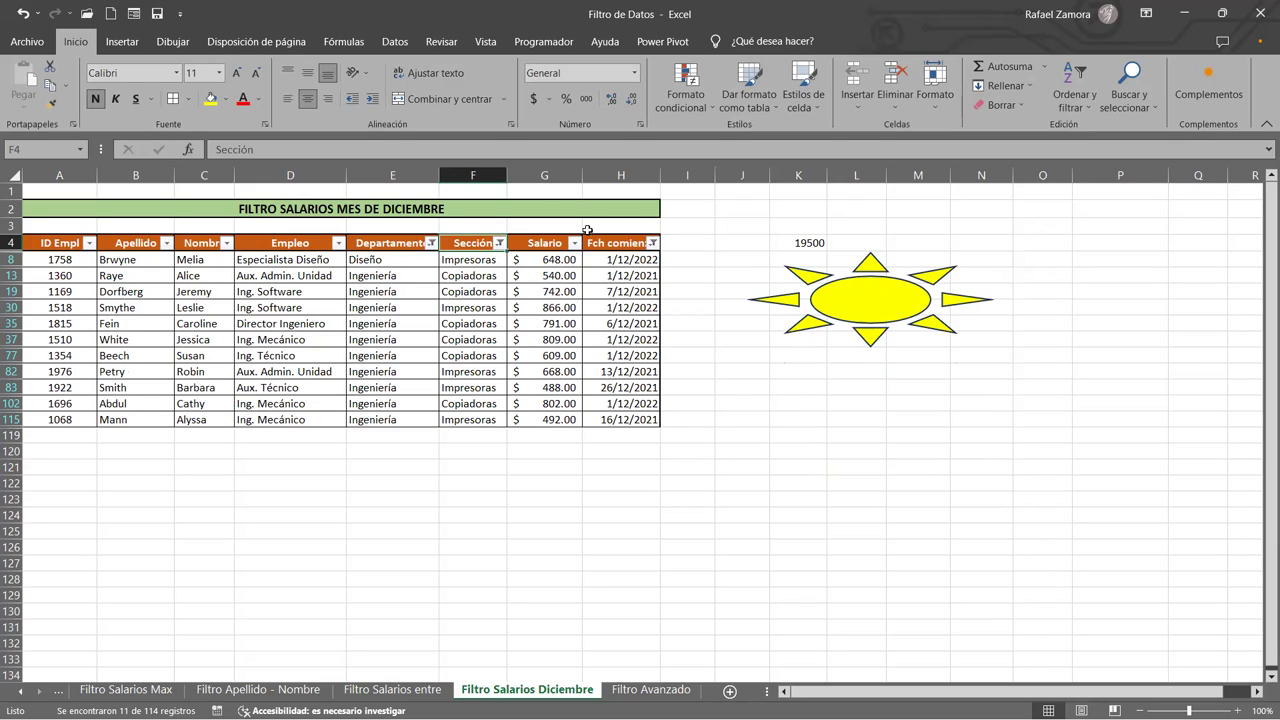
- Clear all filters from the December salary table with Datos > Borrar
left_click(562, 278)
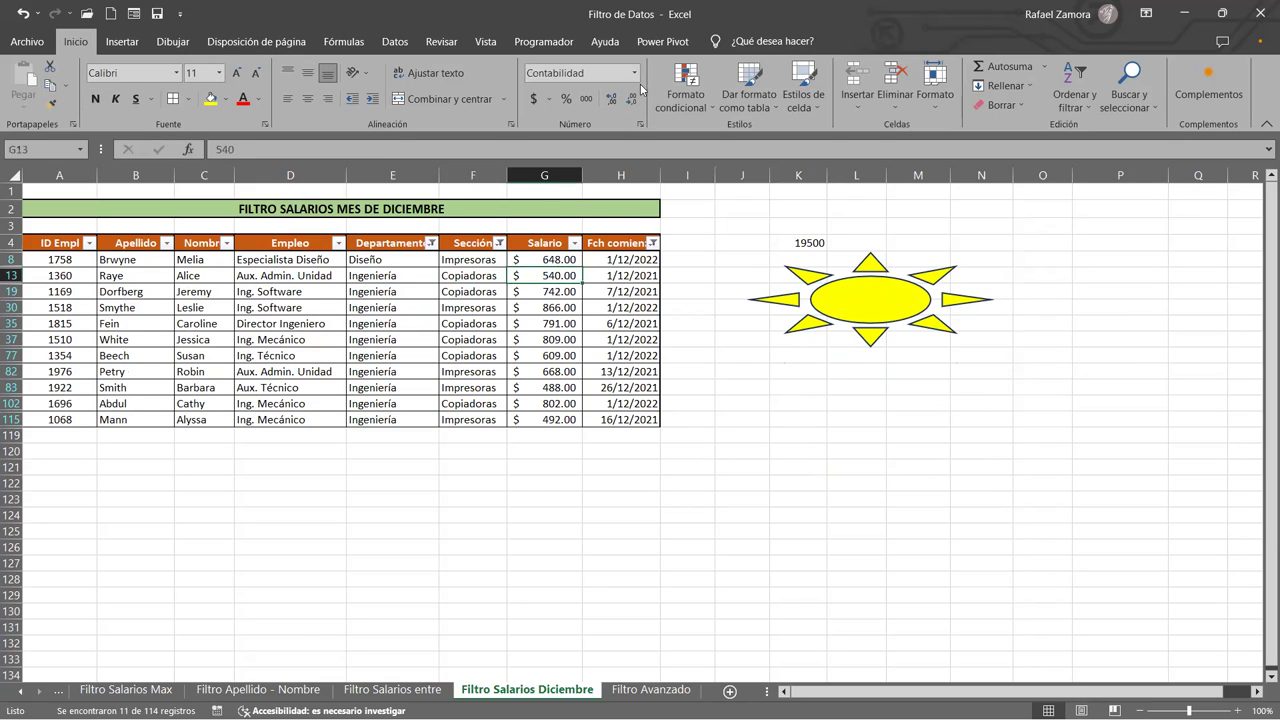
left_click(385, 41)
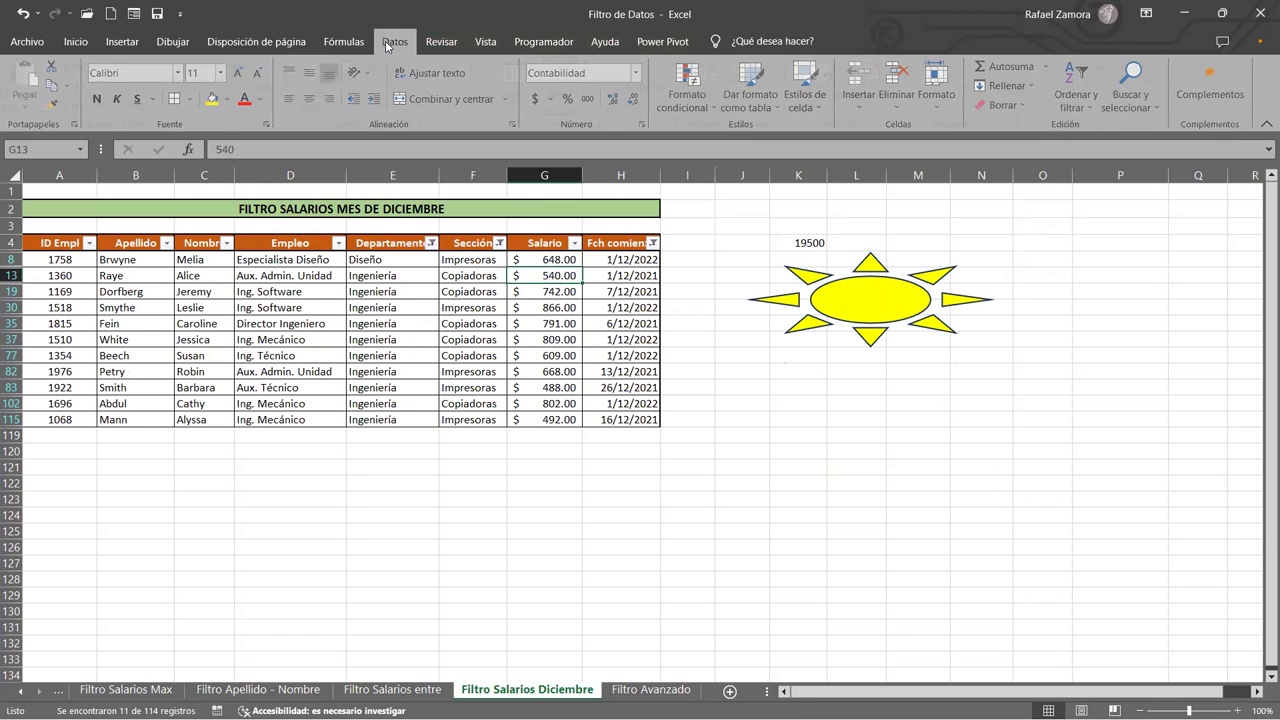
left_click(612, 66)
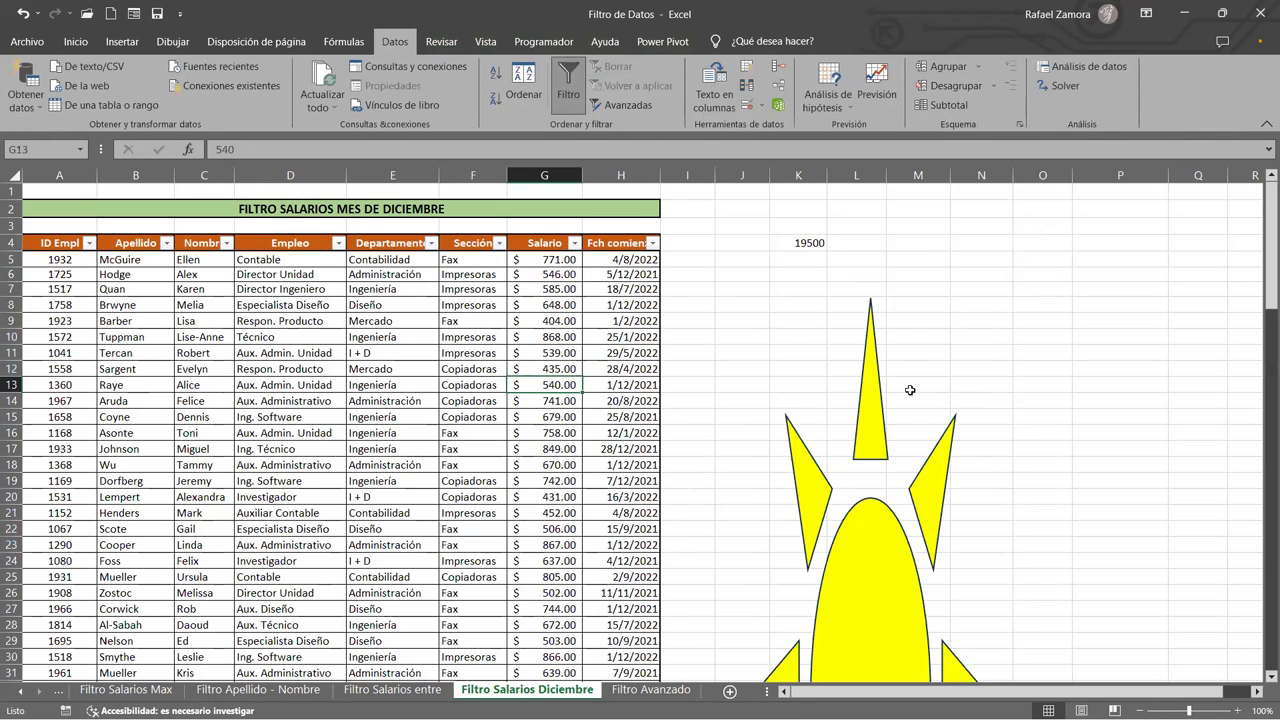
key("ctrl+z")
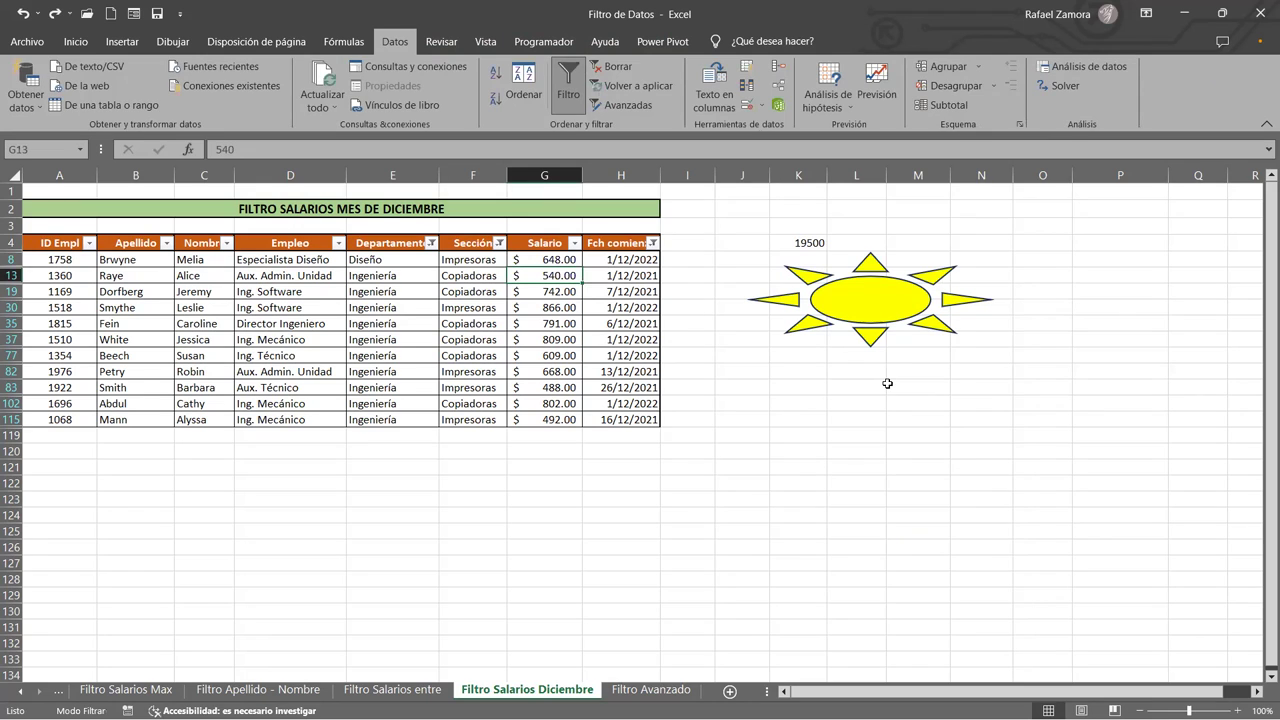
left_click(612, 66)
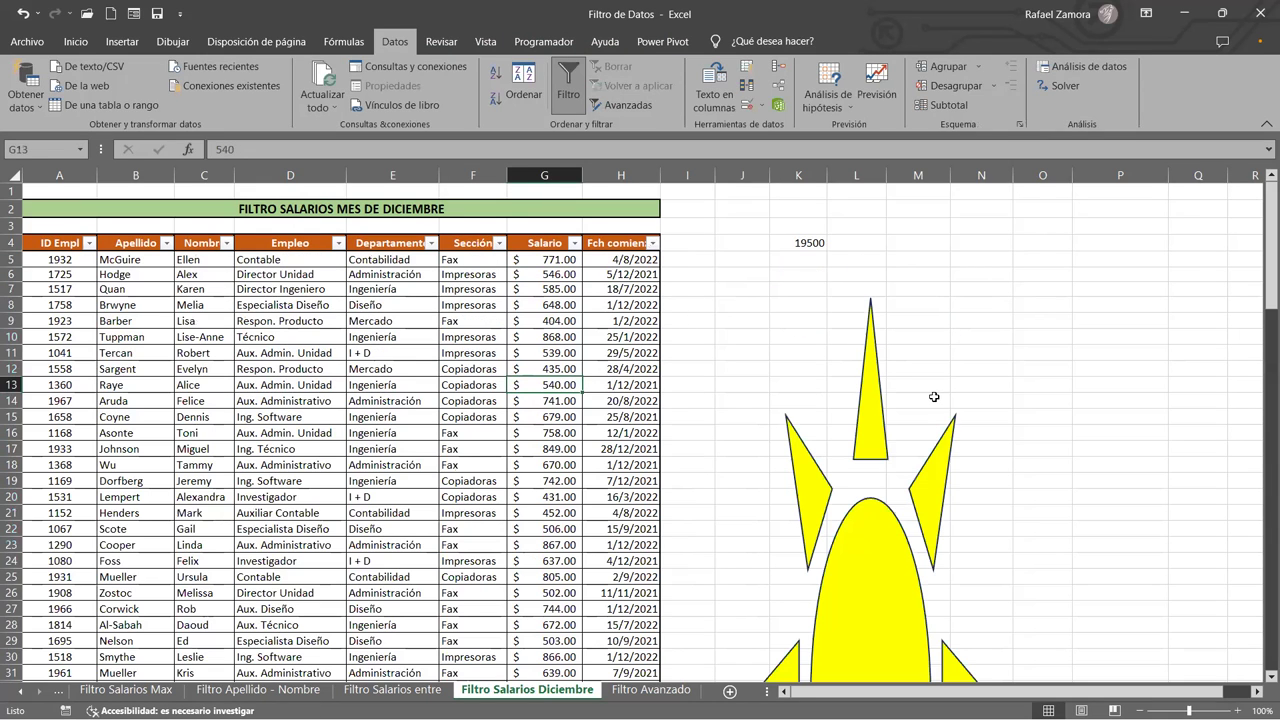
- Resize the stretched sun back to compact proportions and nudge it beside the table
left_click(888, 455)
mouse_move(873, 298)
left_mouse_down()
mouse_move(850, 379)
mouse_move(871, 455)
left_mouse_up()
key("ctrl+z")
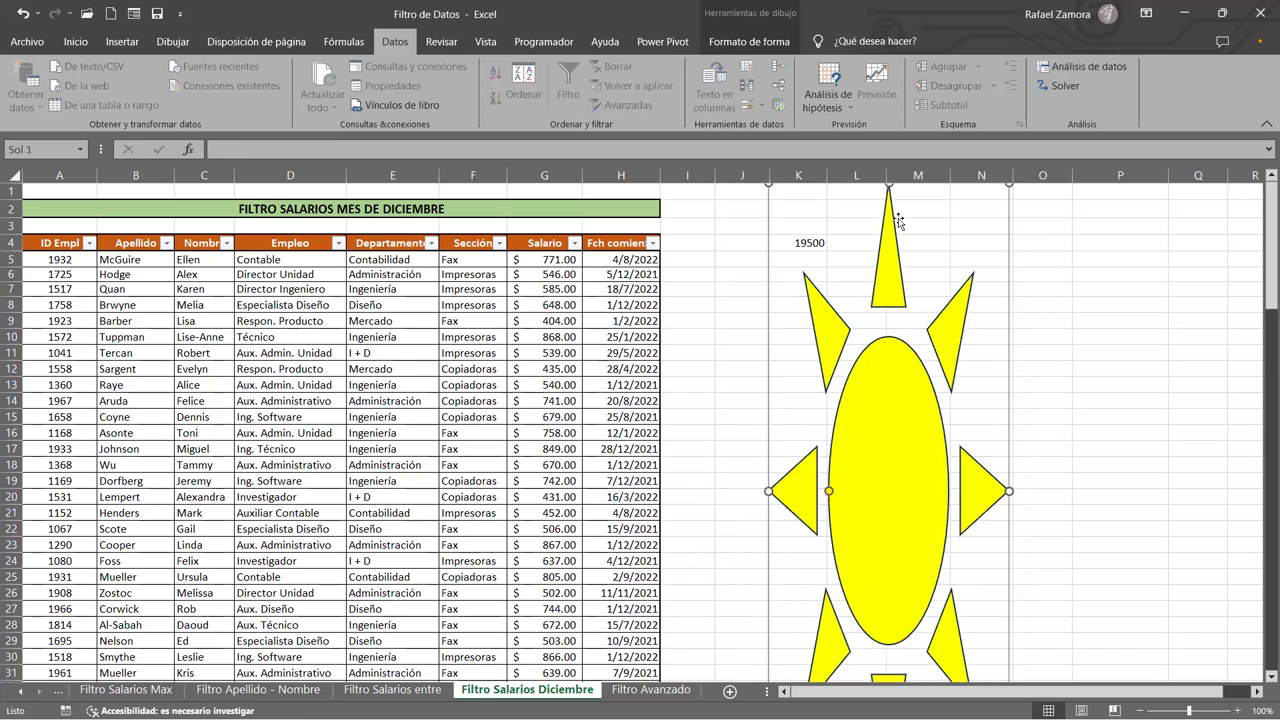
mouse_move(888, 186)
left_mouse_down()
mouse_move(887, 522)
mouse_move(887, 258)
left_mouse_up()
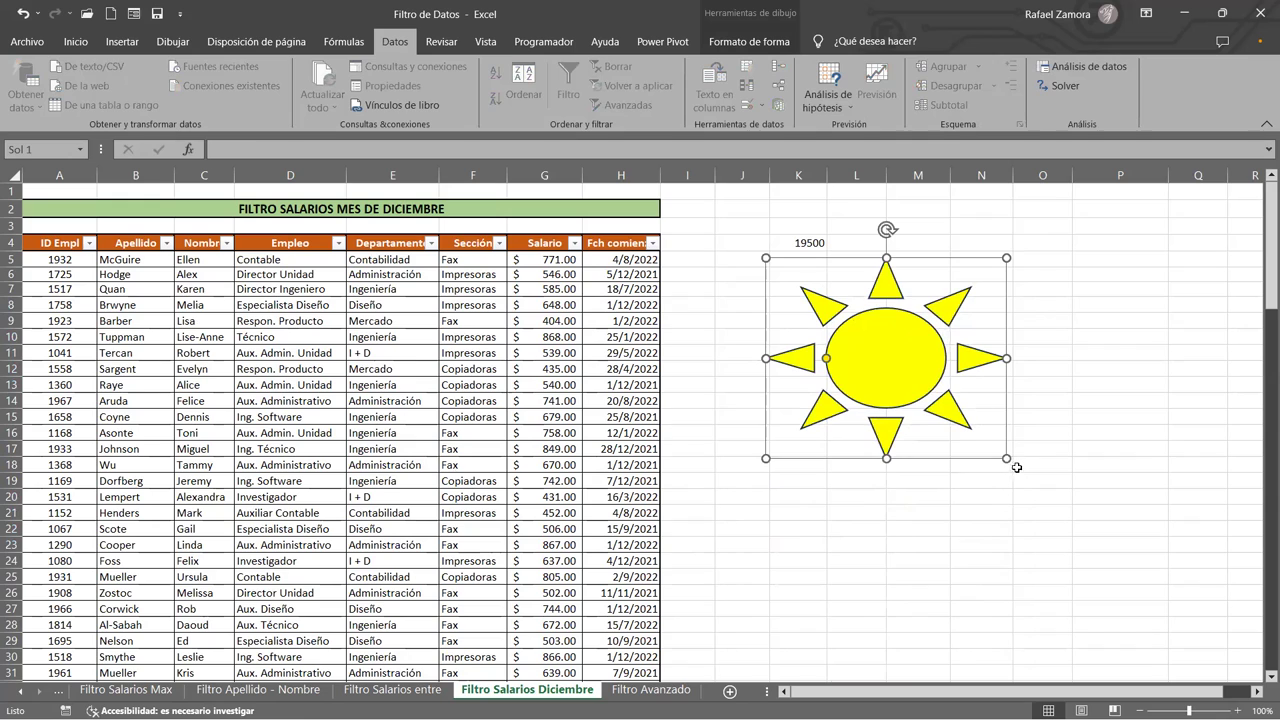
left_click_drag(1002, 456, 989, 462)
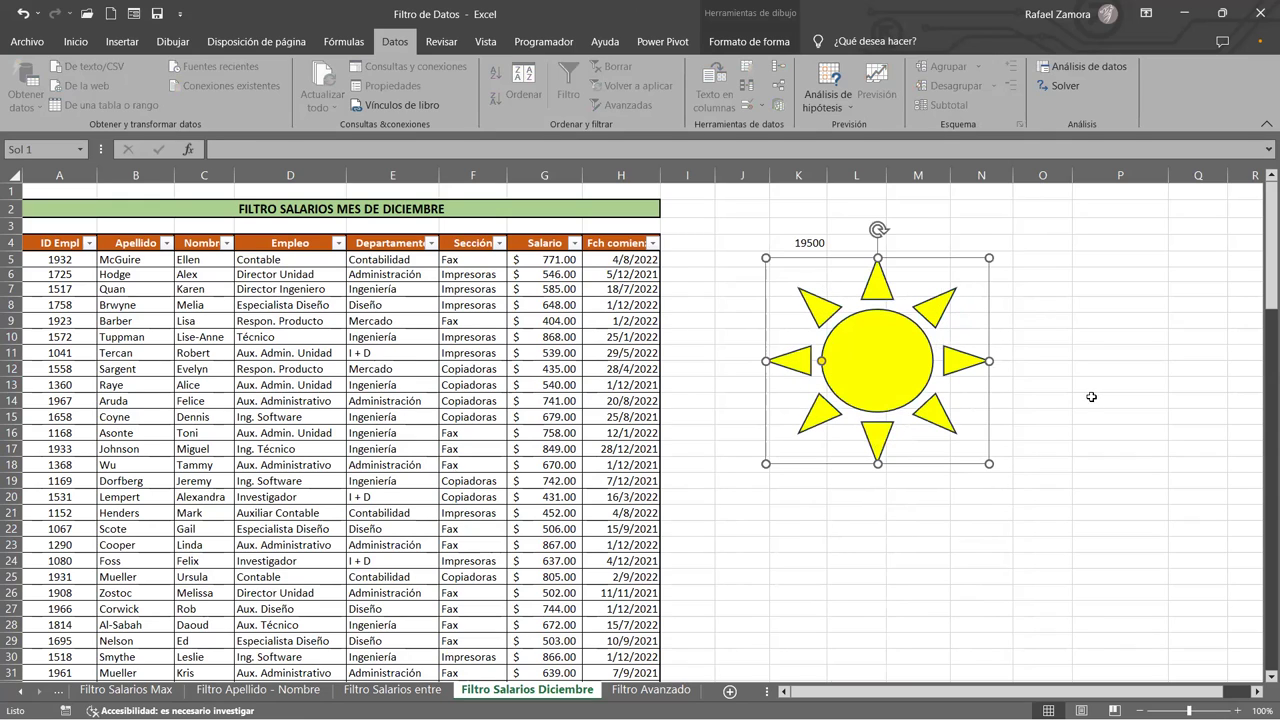
left_click_drag(893, 354, 869, 374)
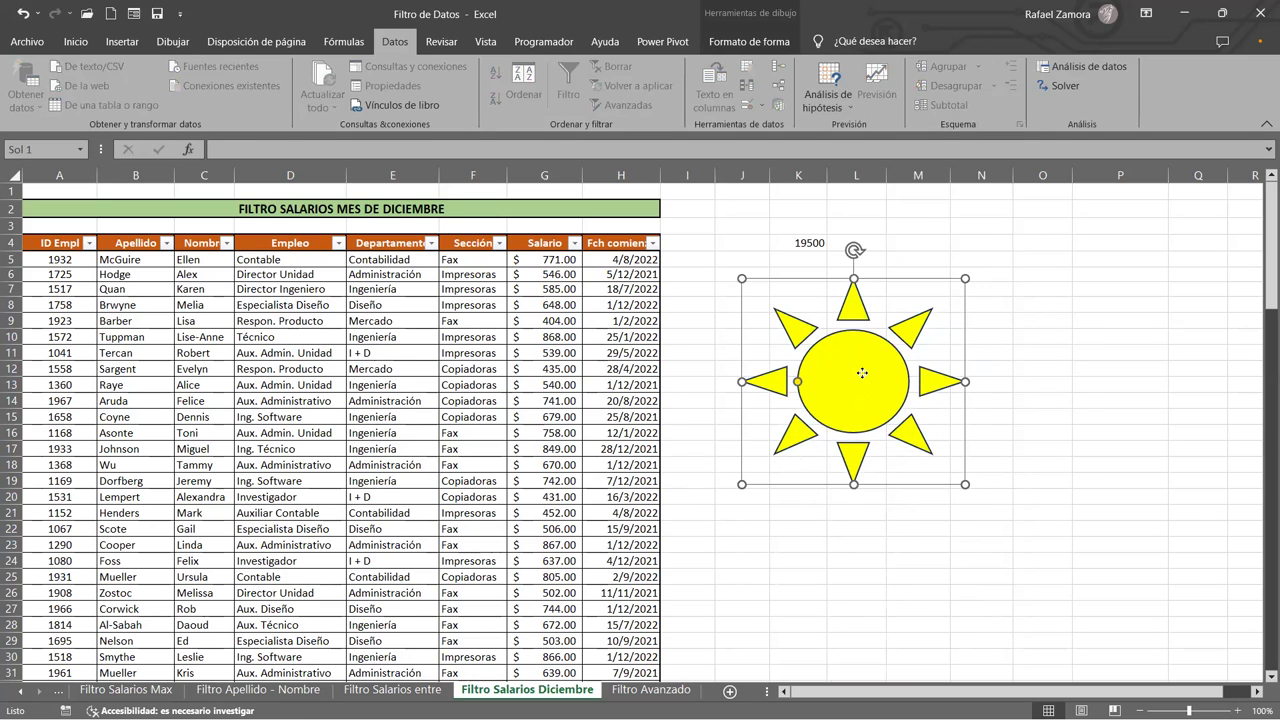
- Set the sun's properties to No mover ni cambiar tamaño con celdas and close the pane
right_click(862, 373)
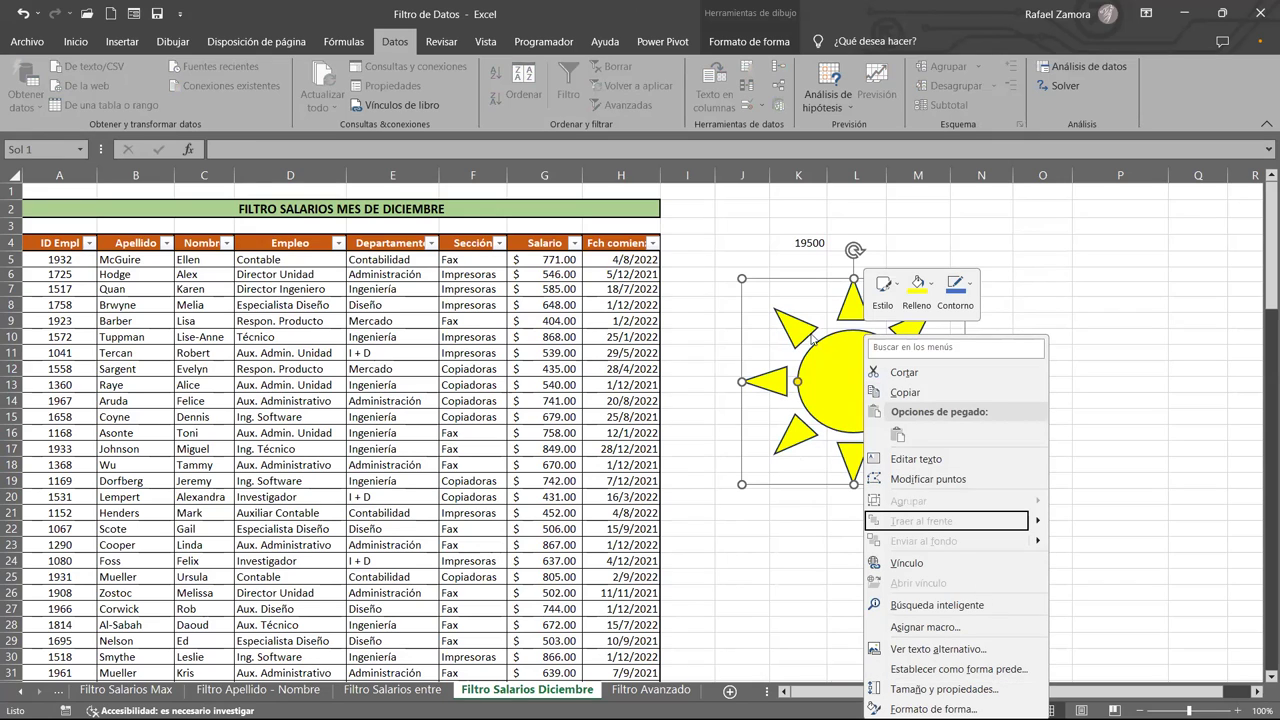
left_click(848, 352)
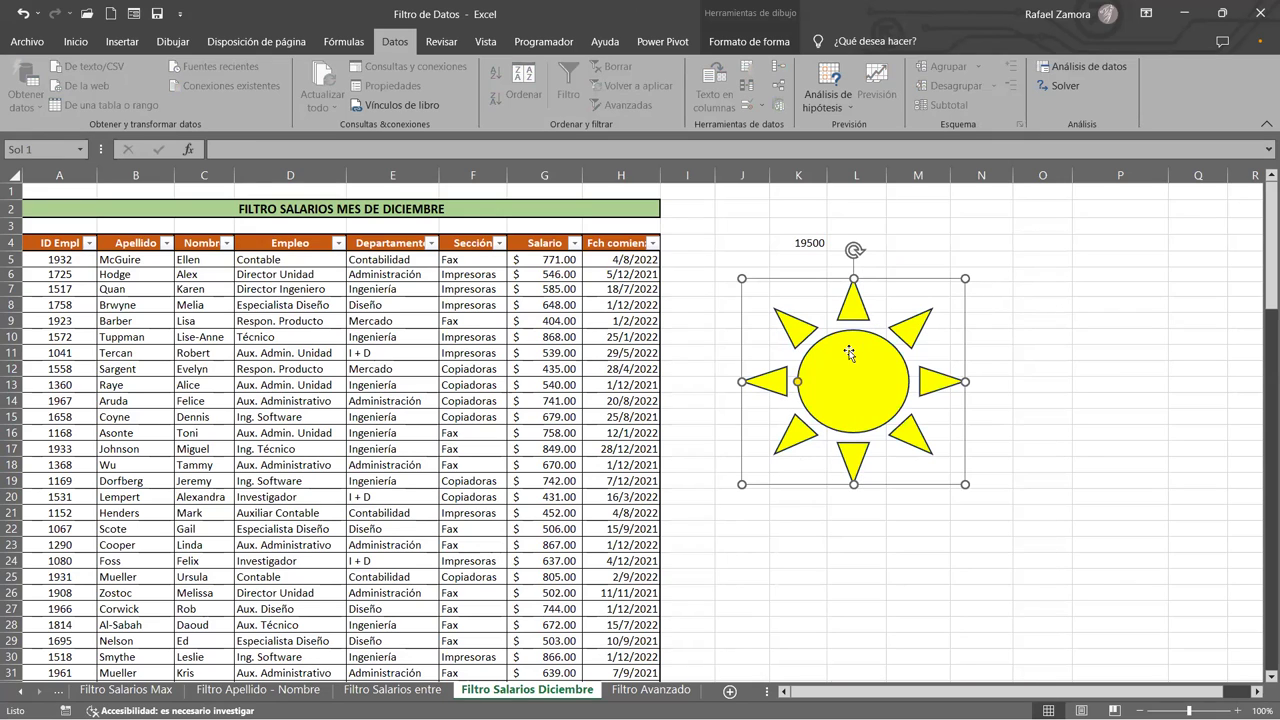
right_click(848, 350)
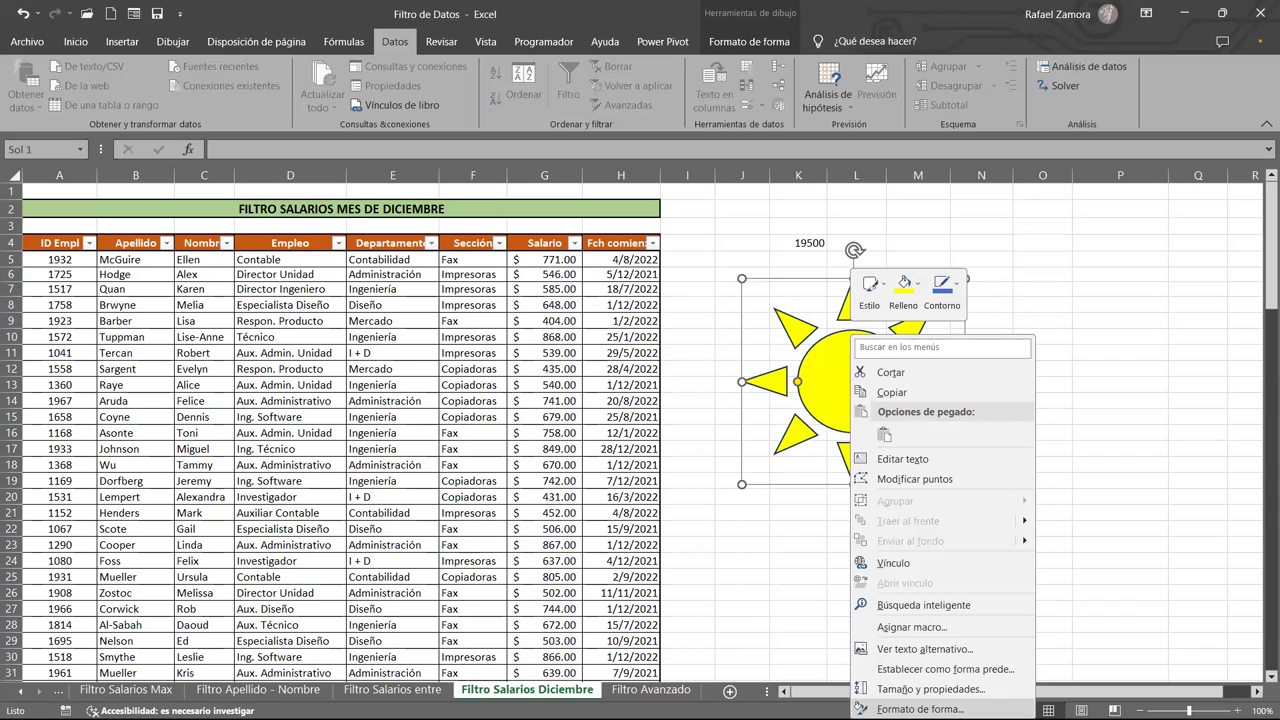
left_click(919, 709)
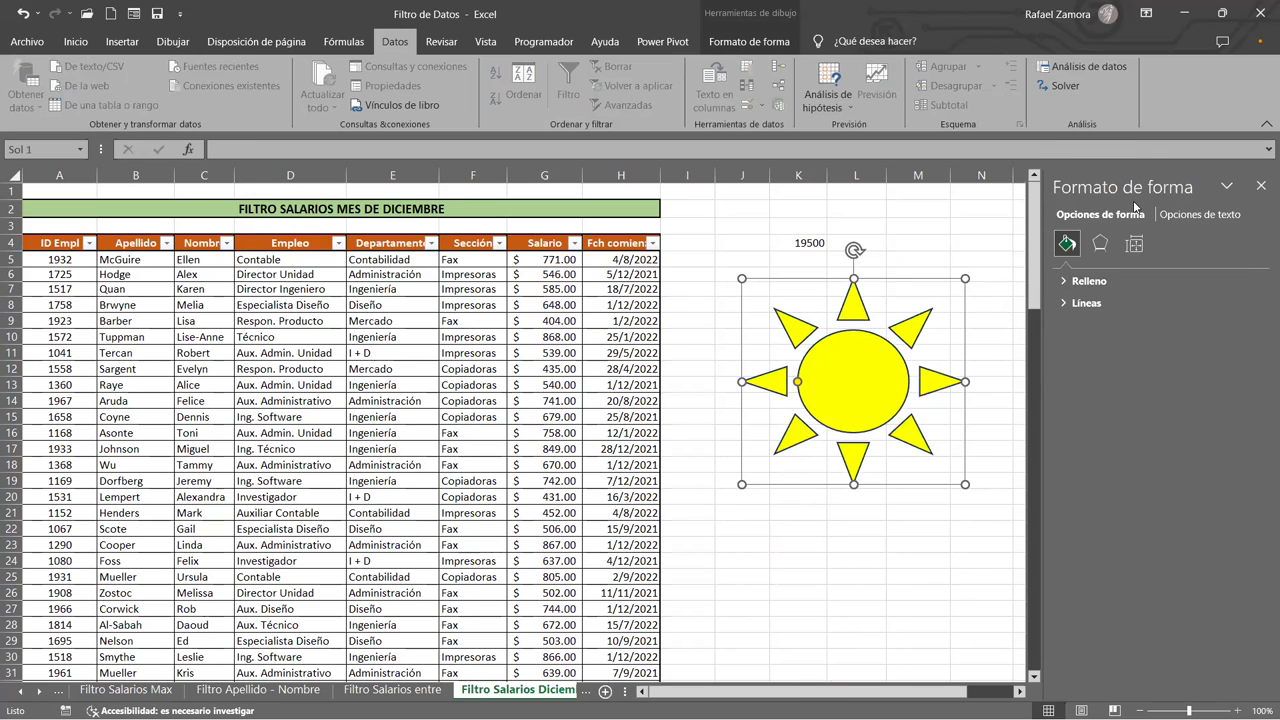
left_click(1100, 244)
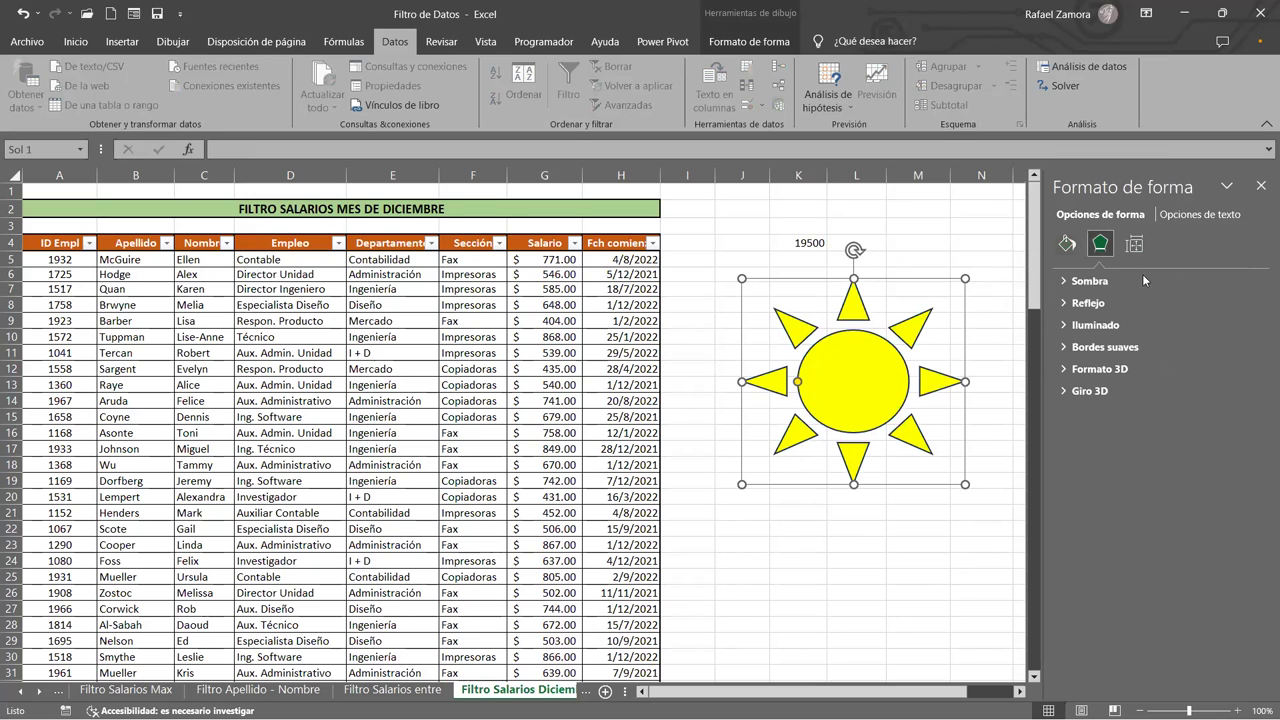
left_click(1136, 244)
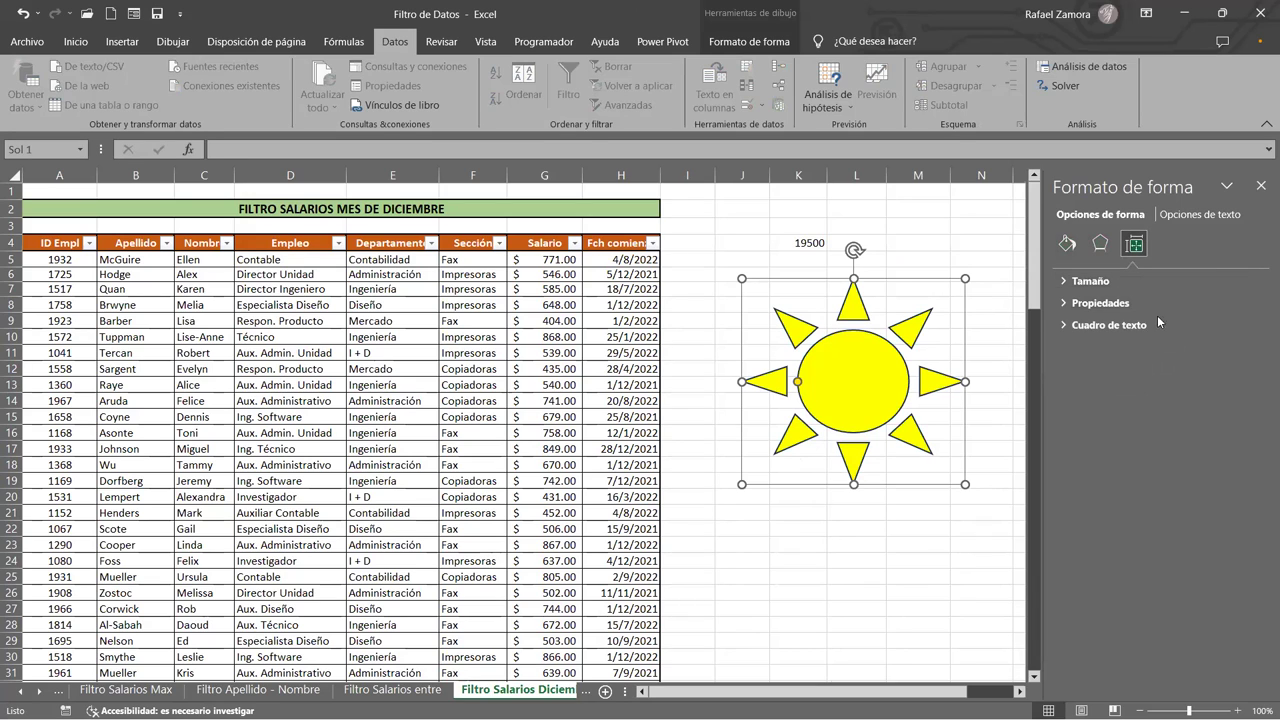
left_click(1067, 304)
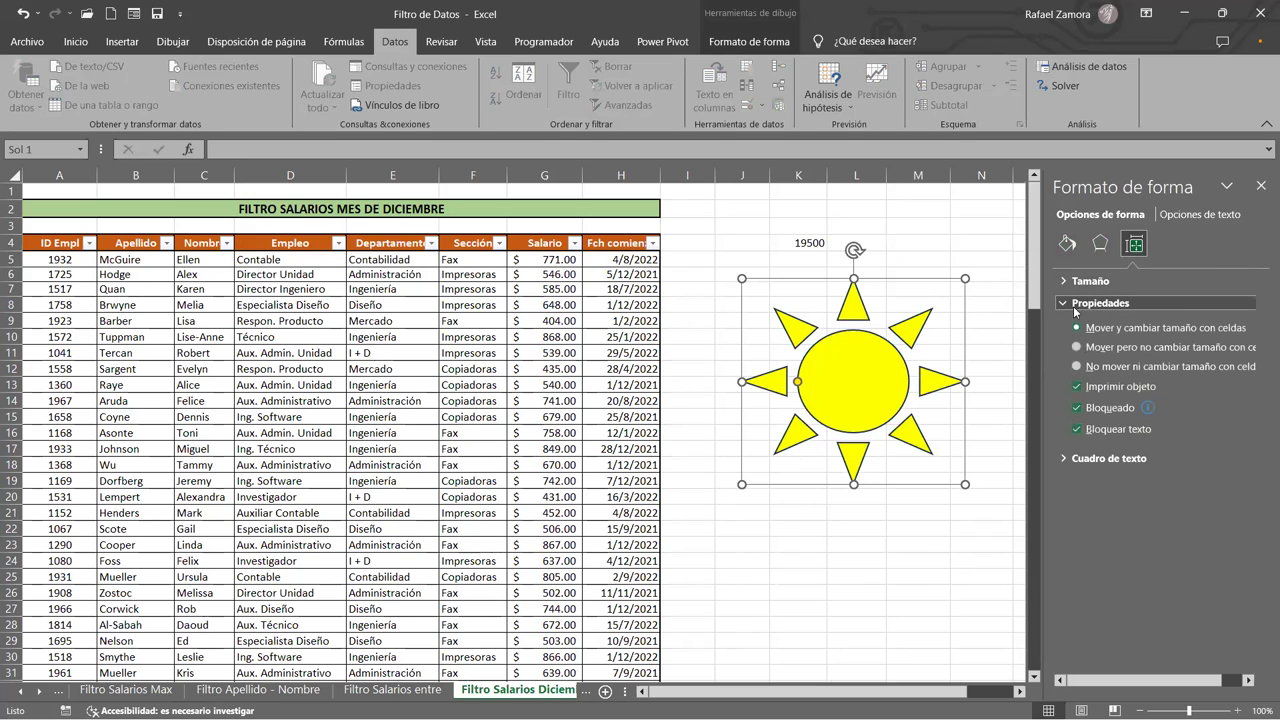
left_click(1088, 368)
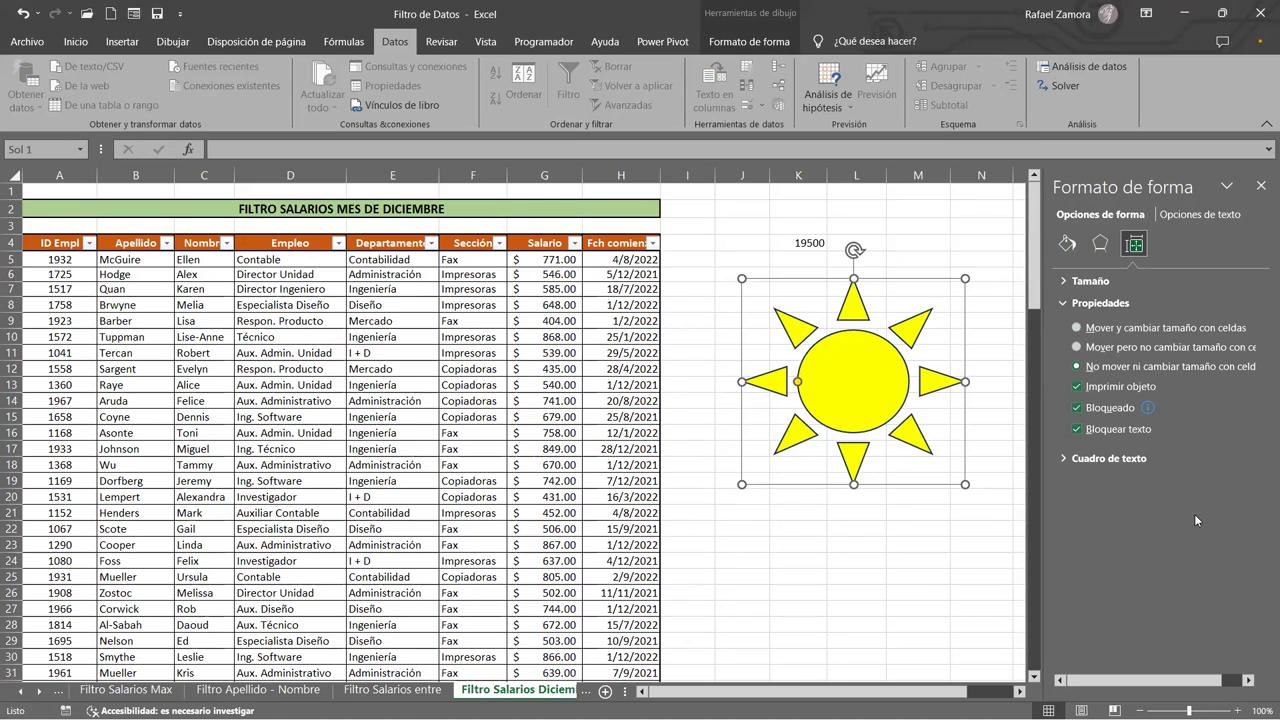
left_click(1261, 186)
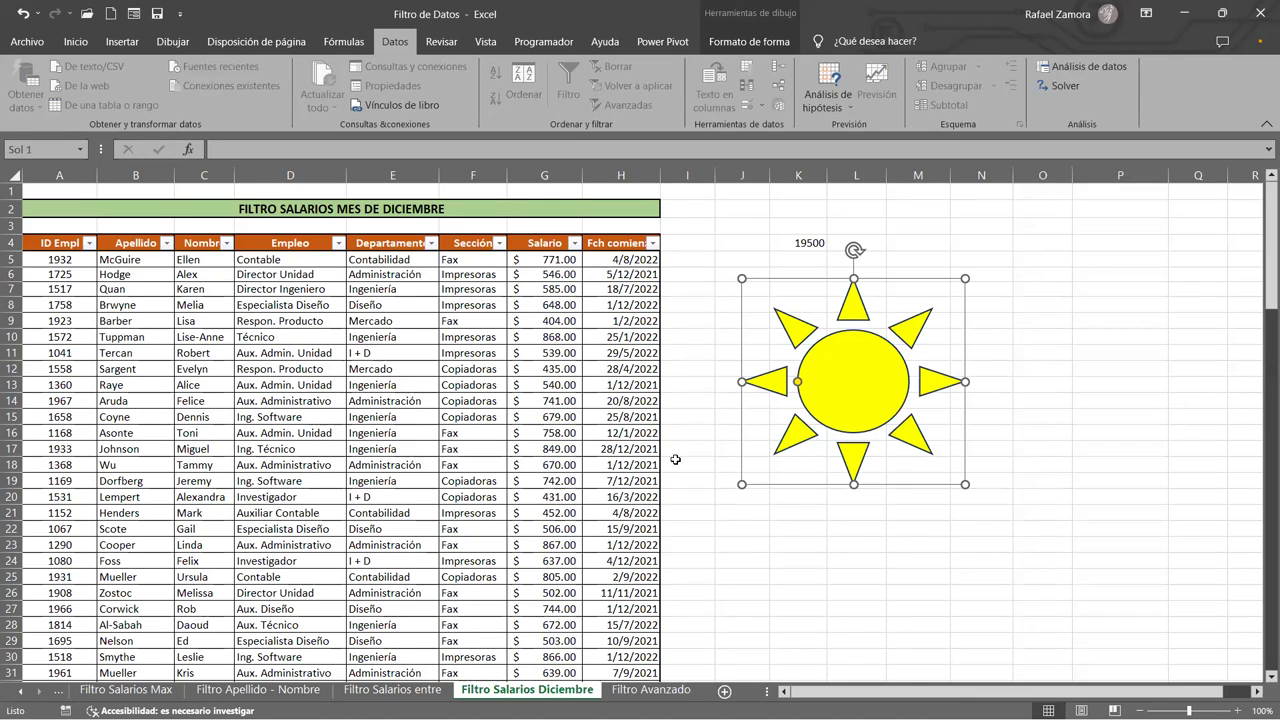
left_click(690, 412)
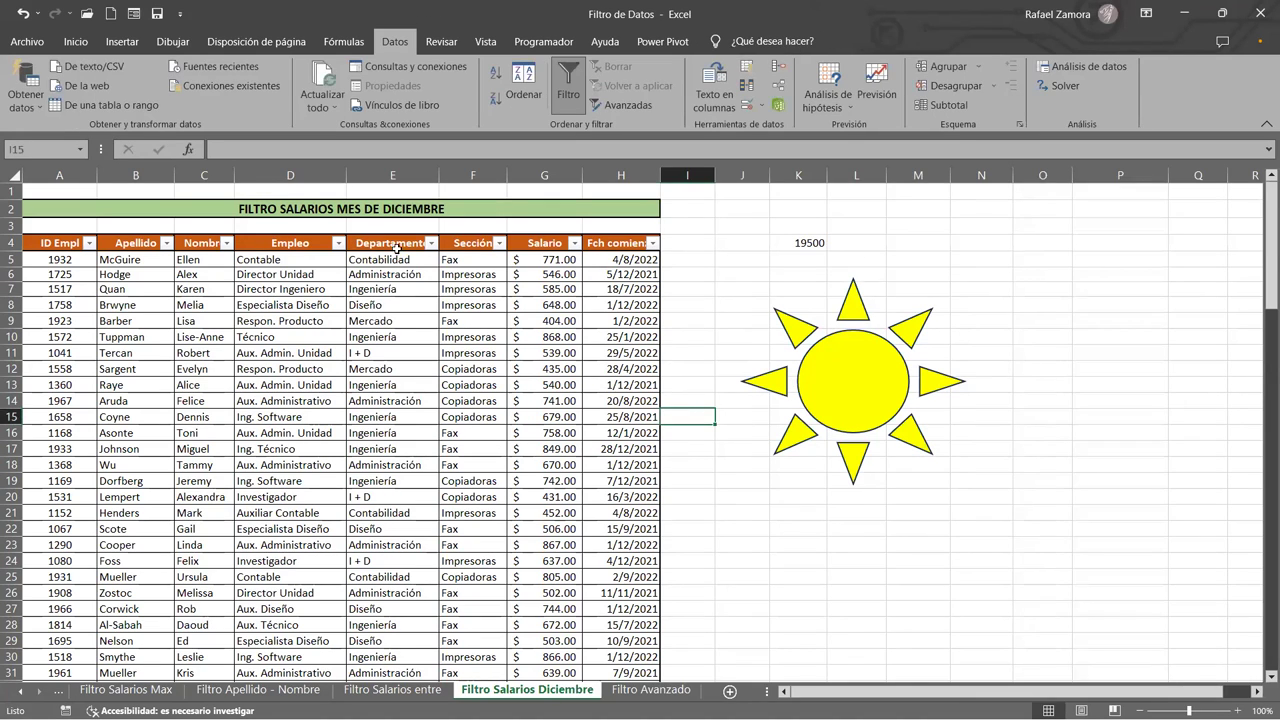
- Filter Departamento to Administración only, leaving 14 of 114 records
left_click(430, 243)
left_click(261, 460)
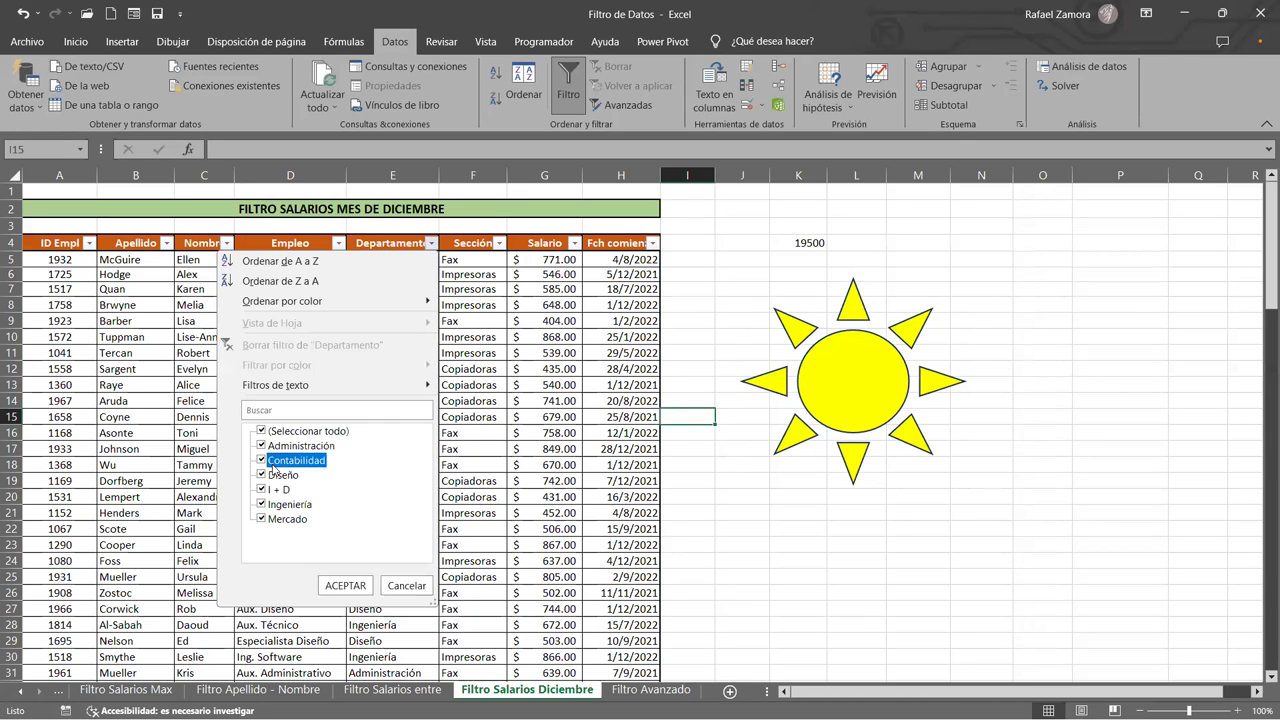
left_click(261, 431)
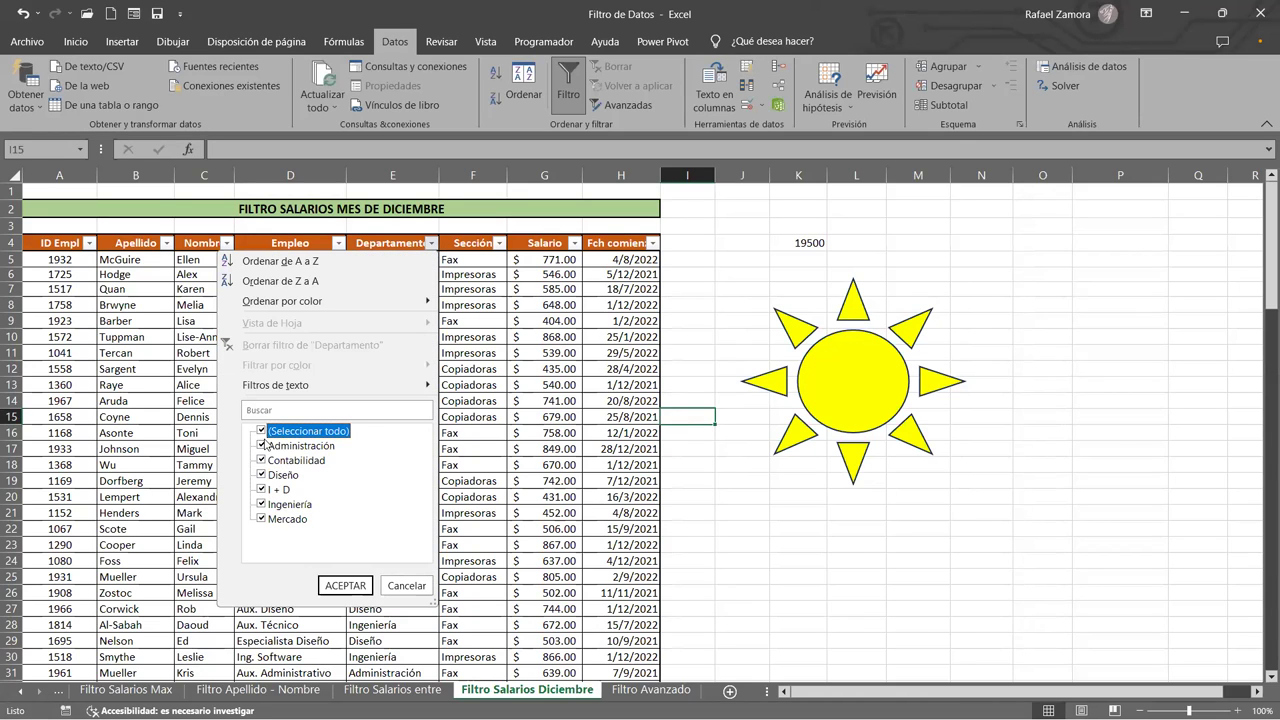
left_click(261, 431)
left_click(261, 445)
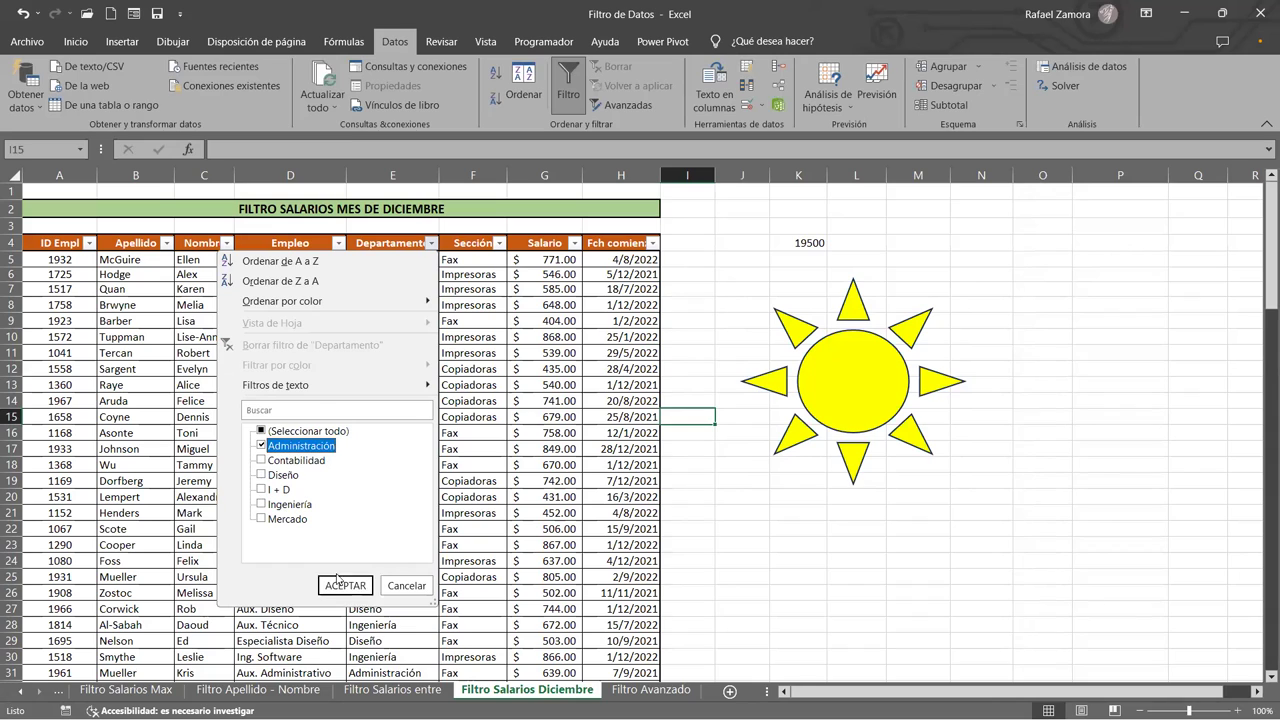
left_click(358, 587)
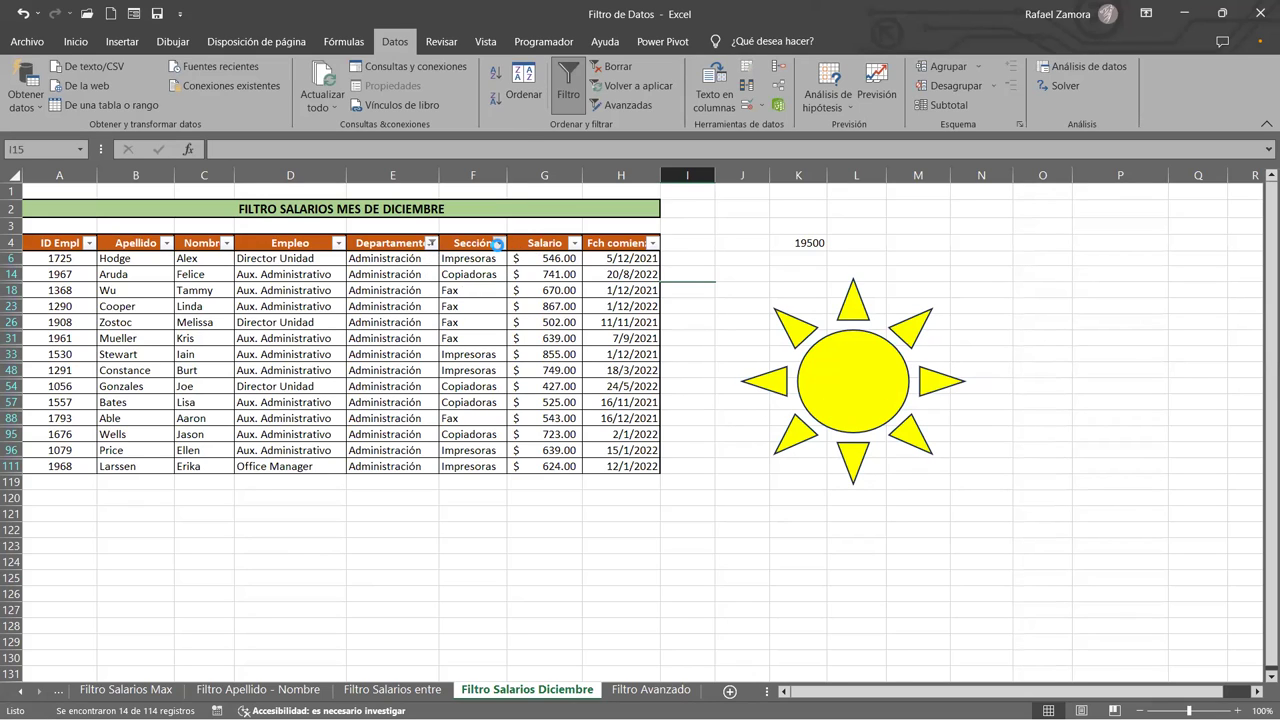
- Filter the Sección column to exclude Copiadoras, leaving Fax and Impresoras (10 records)
left_click(497, 243)
left_click(329, 445)
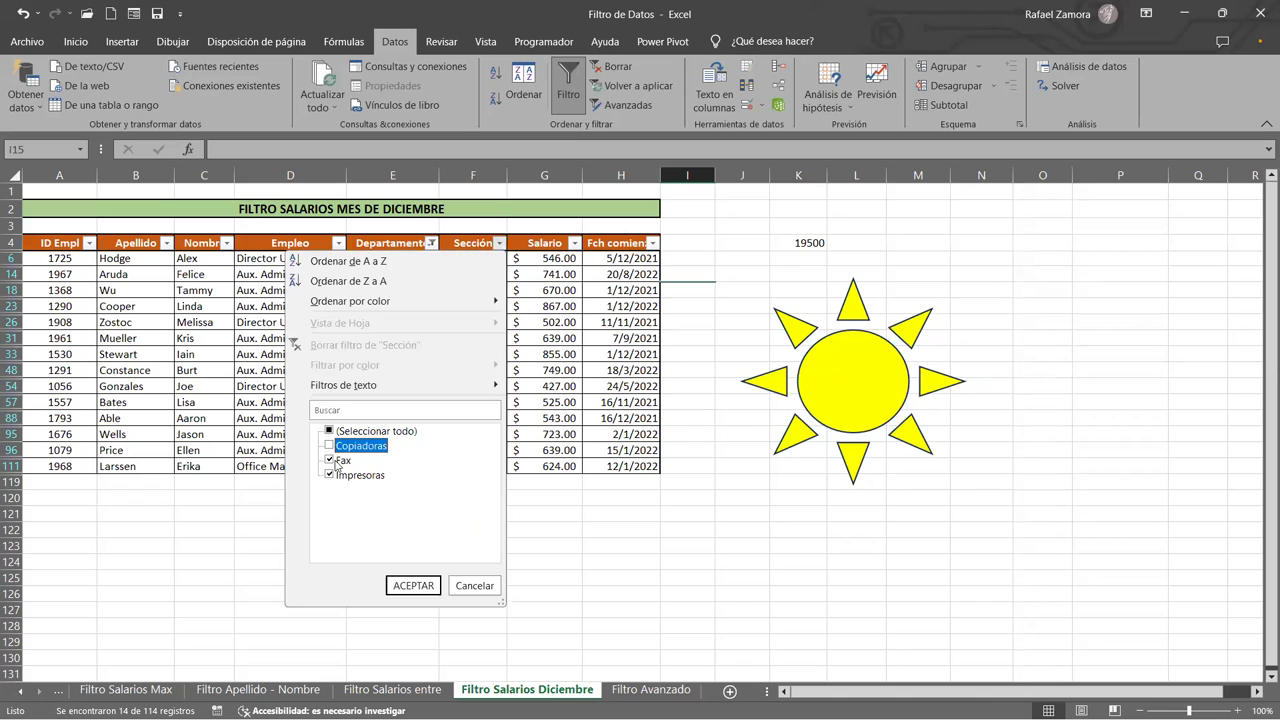
left_click(432, 586)
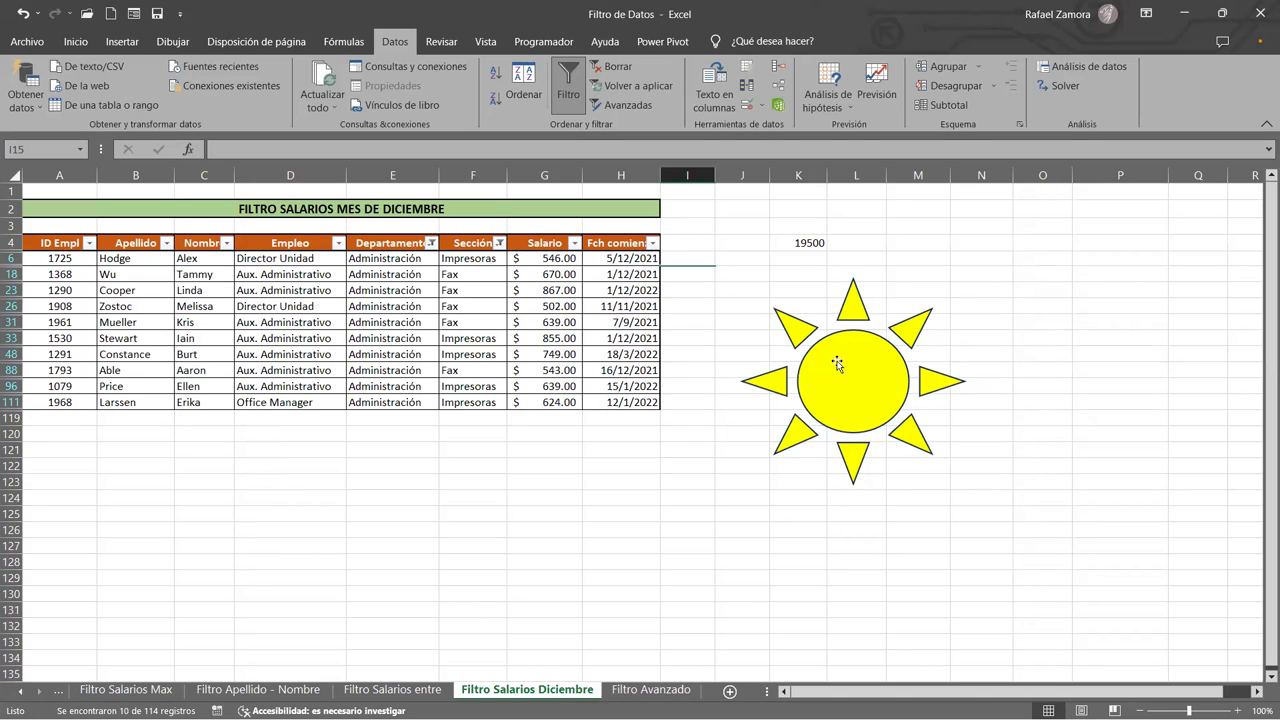
- Check that the sun graphic stayed in place, then deselect it by selecting cell G123
left_click(1055, 432)
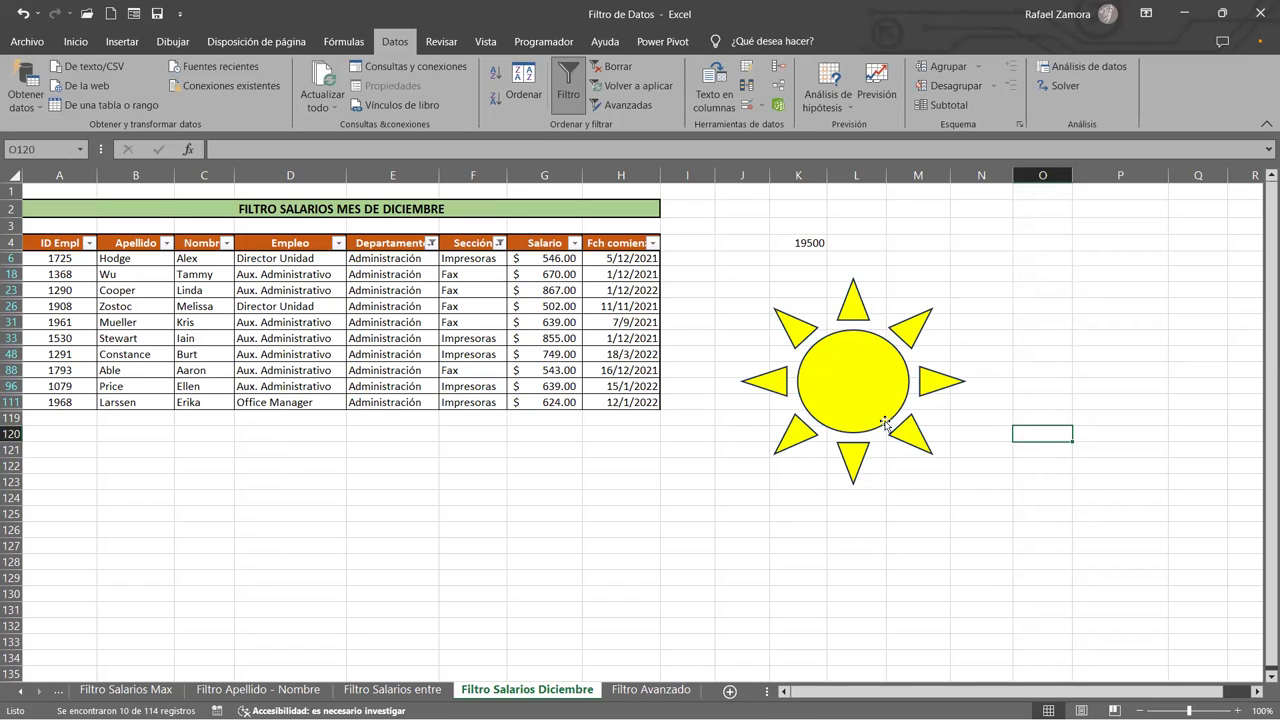
left_click(836, 407)
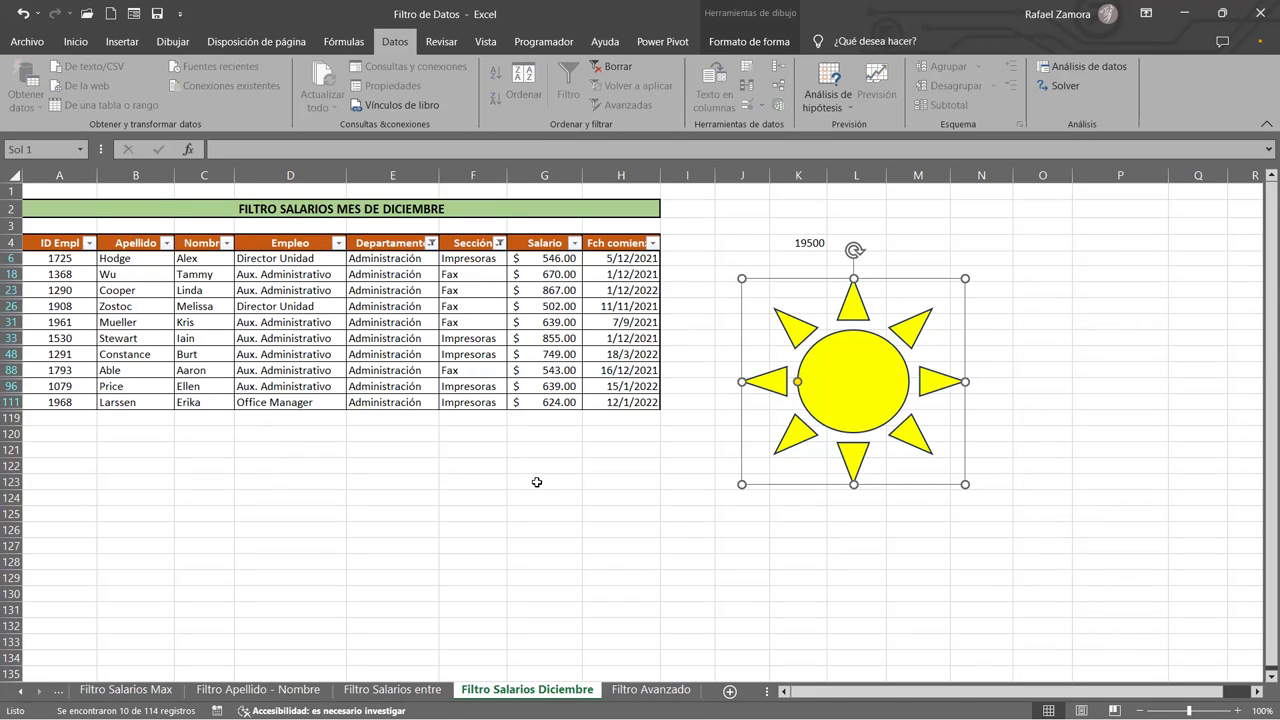
left_click(512, 481)
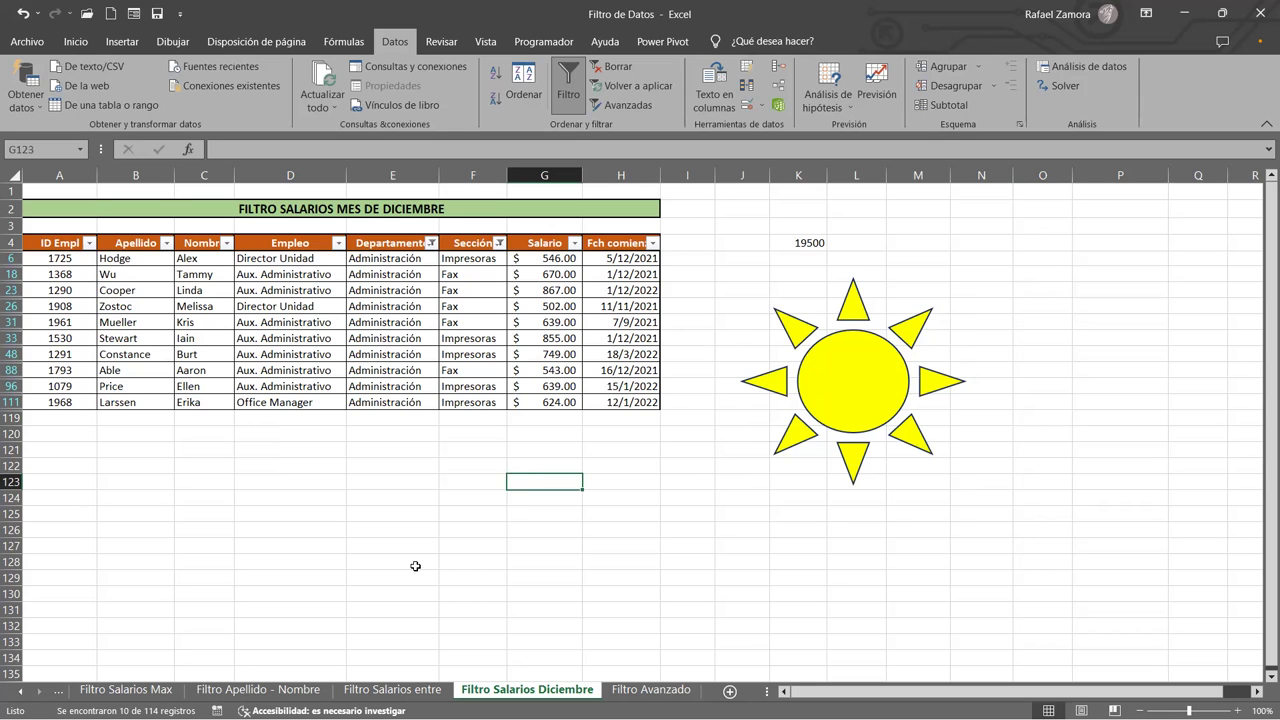
left_click(651, 689)
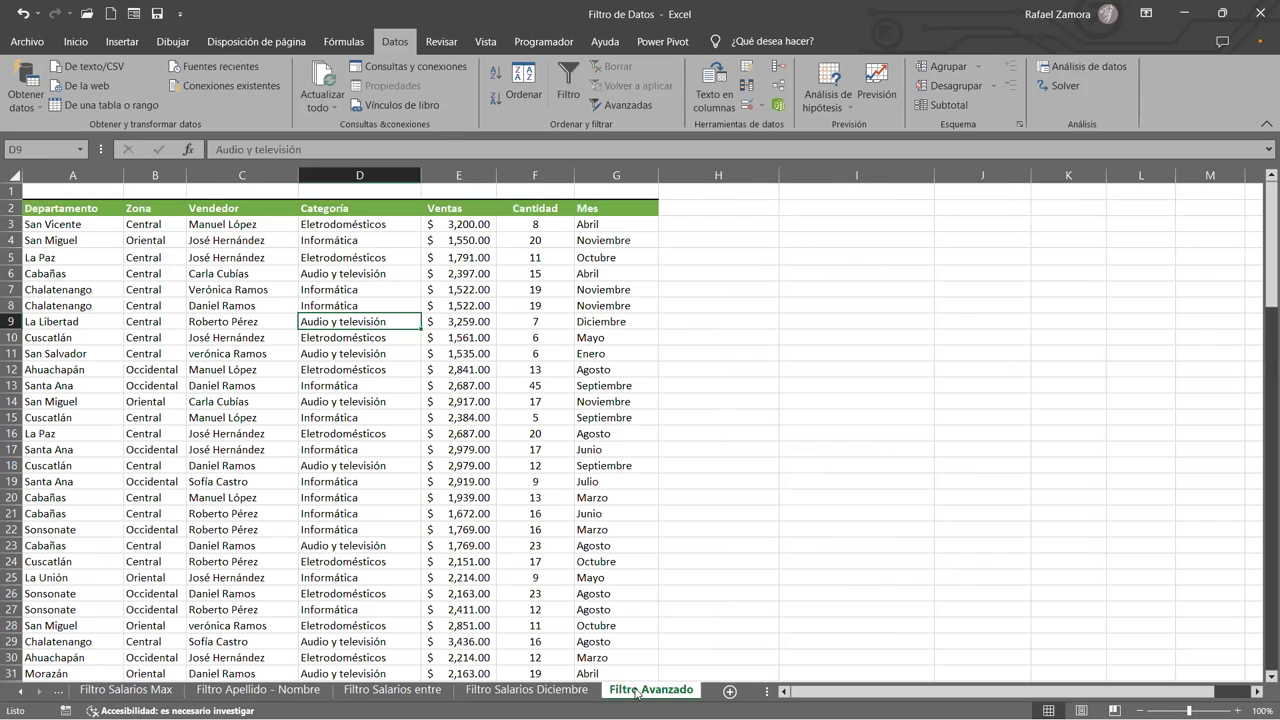
left_click(820, 386)
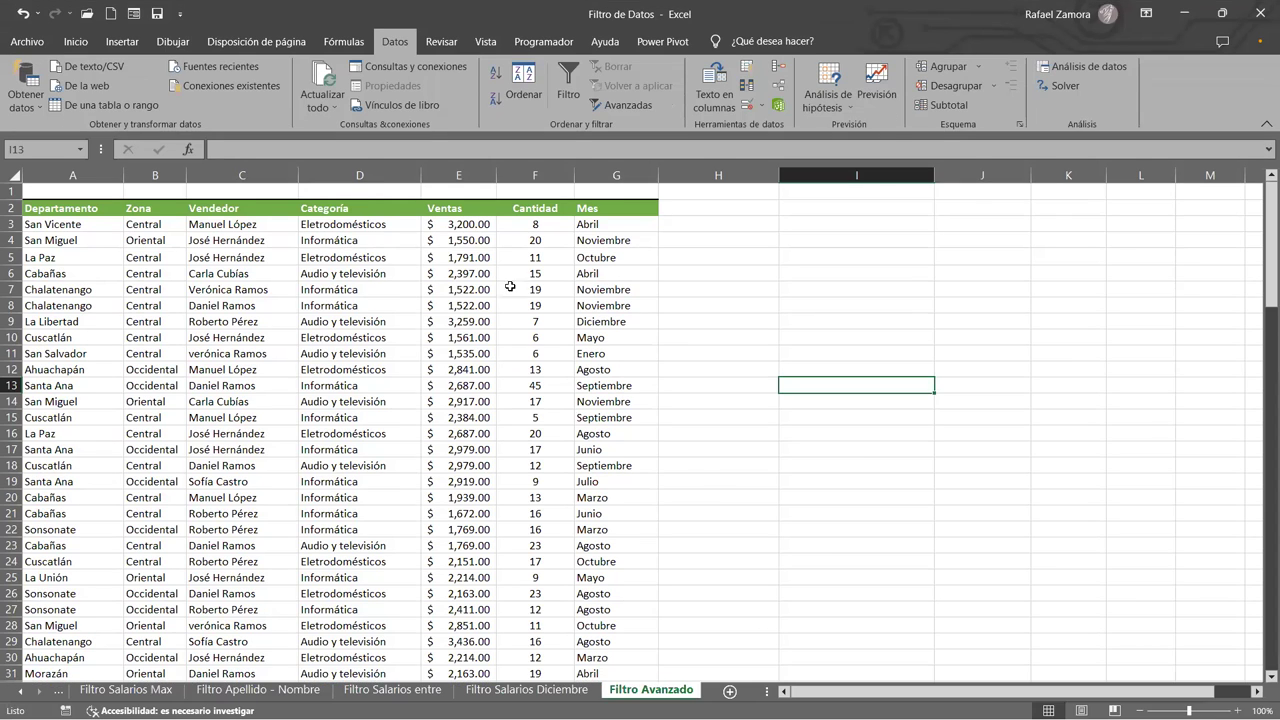
left_click(535, 318)
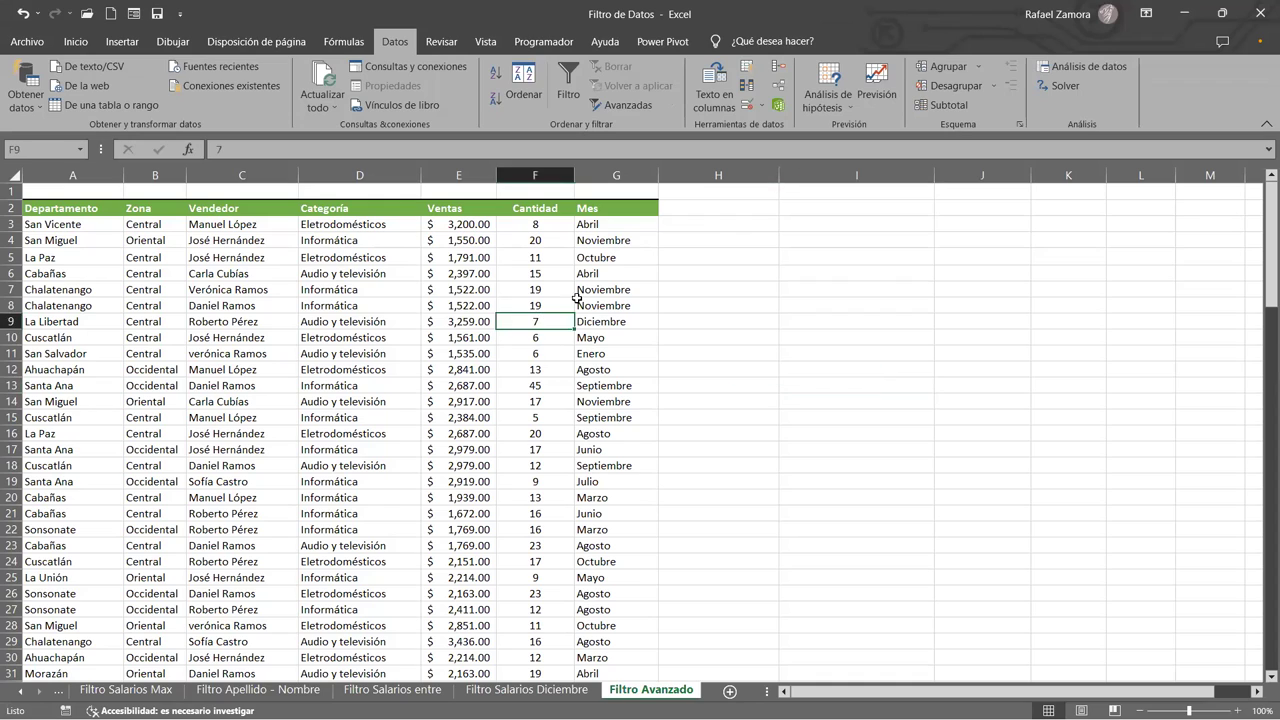
left_click(416, 290)
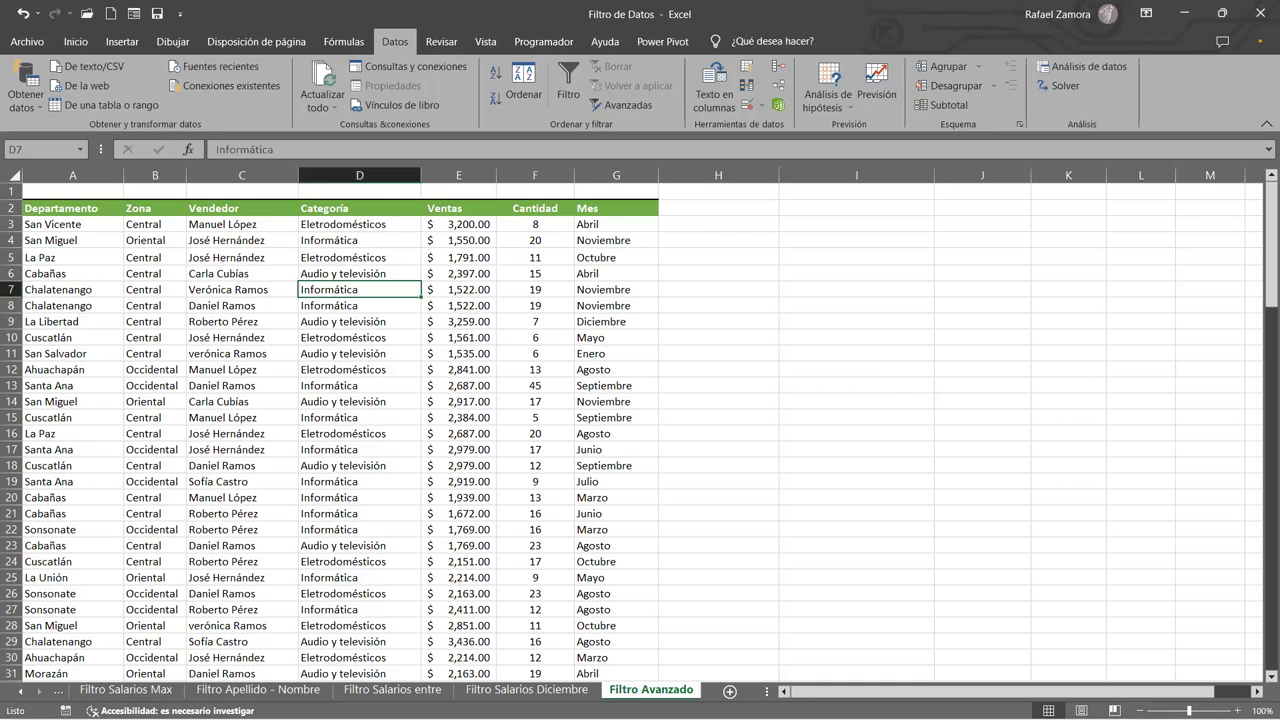
left_click(401, 300)
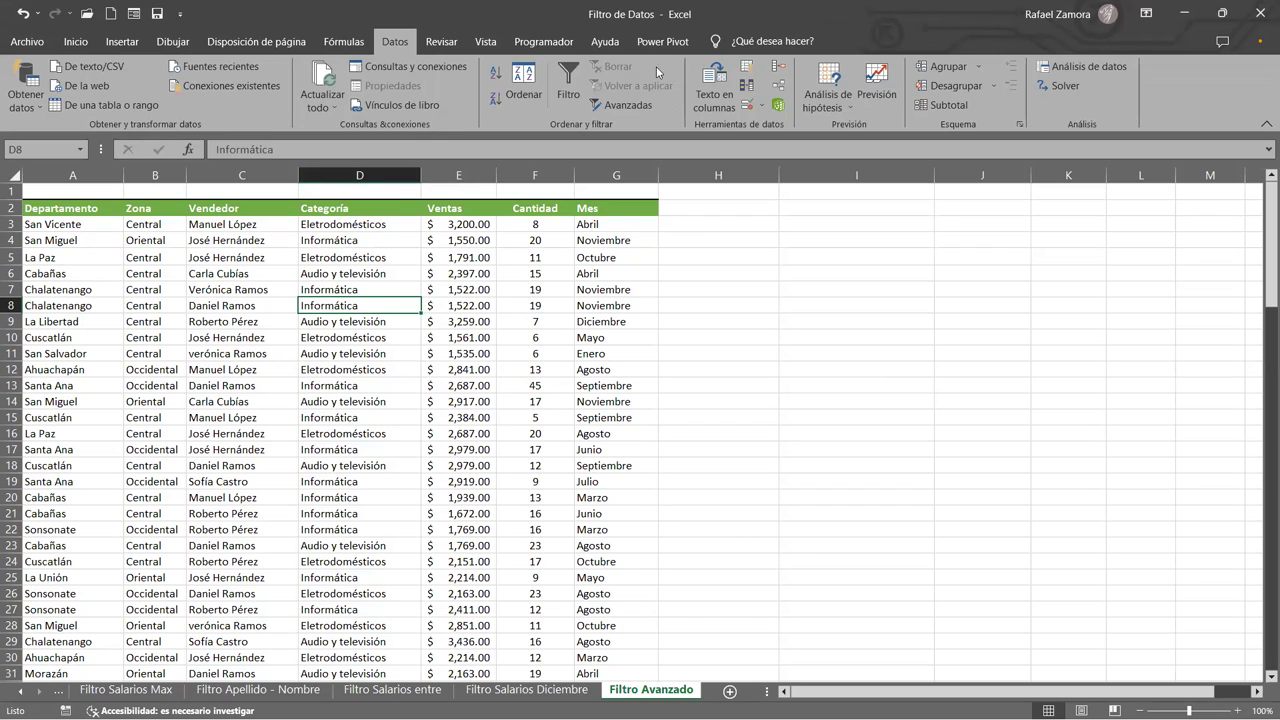
left_click(627, 102)
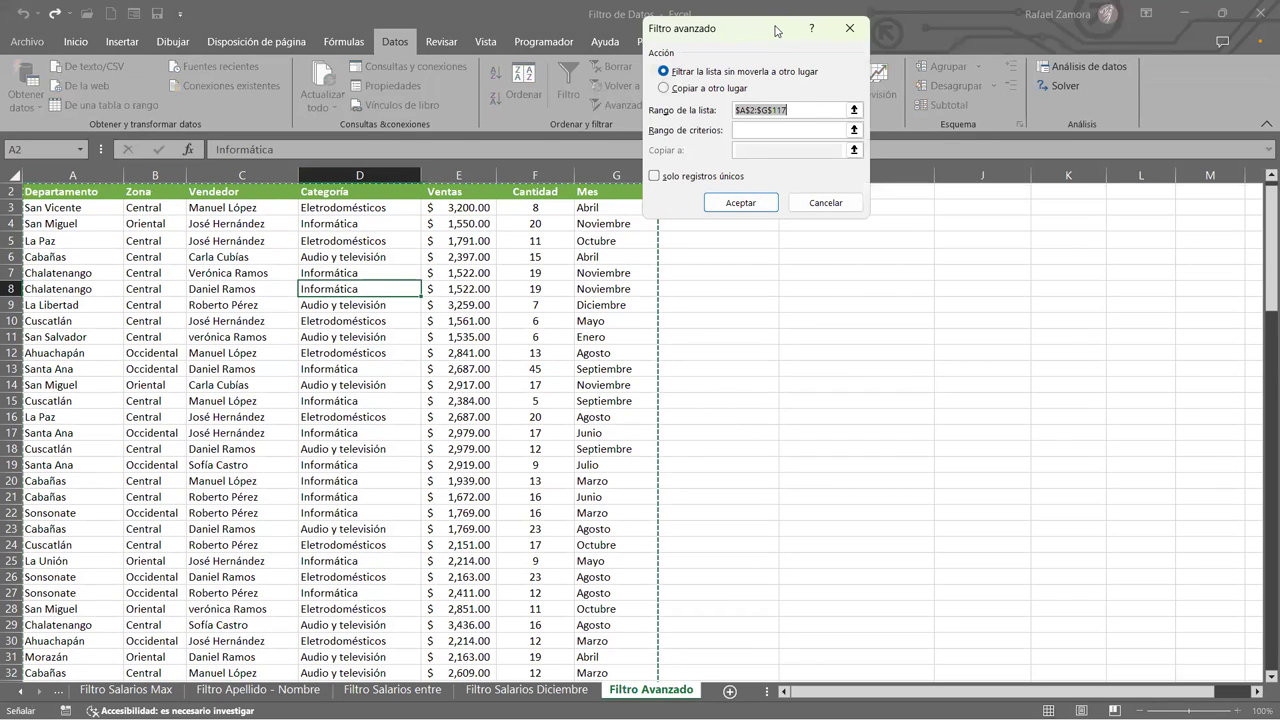
left_click_drag(775, 30, 794, 198)
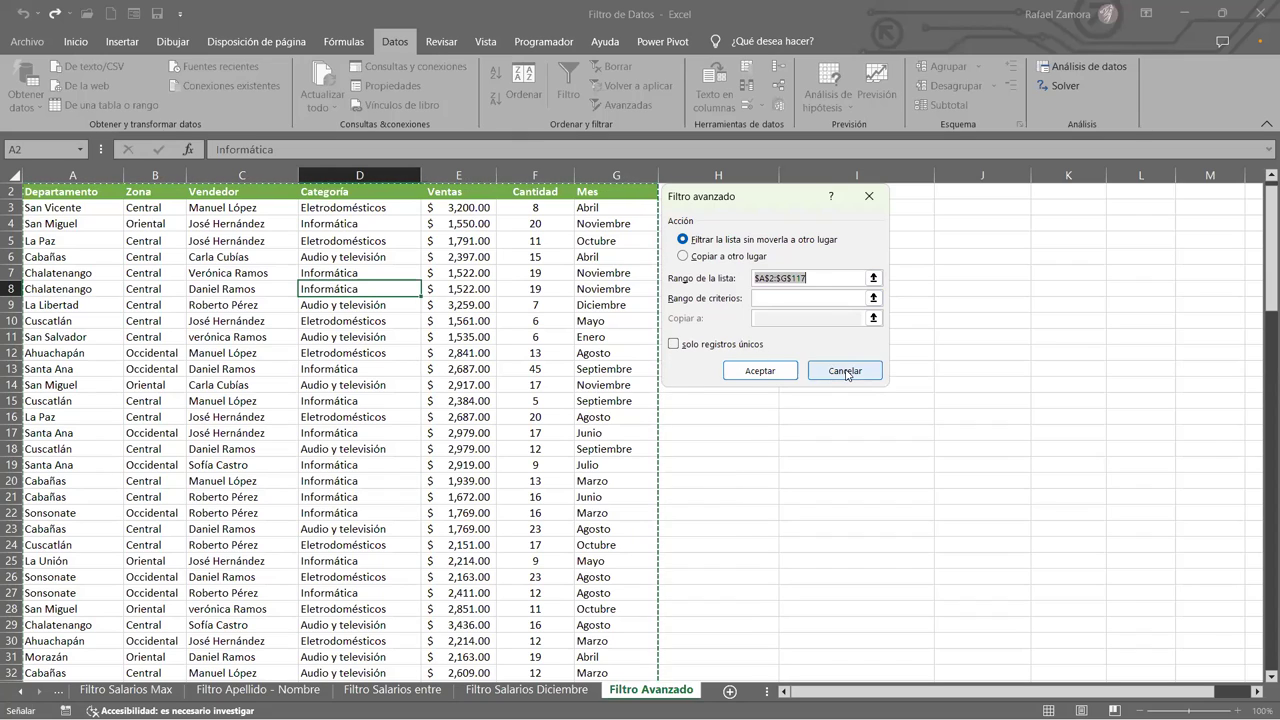
left_click(847, 371)
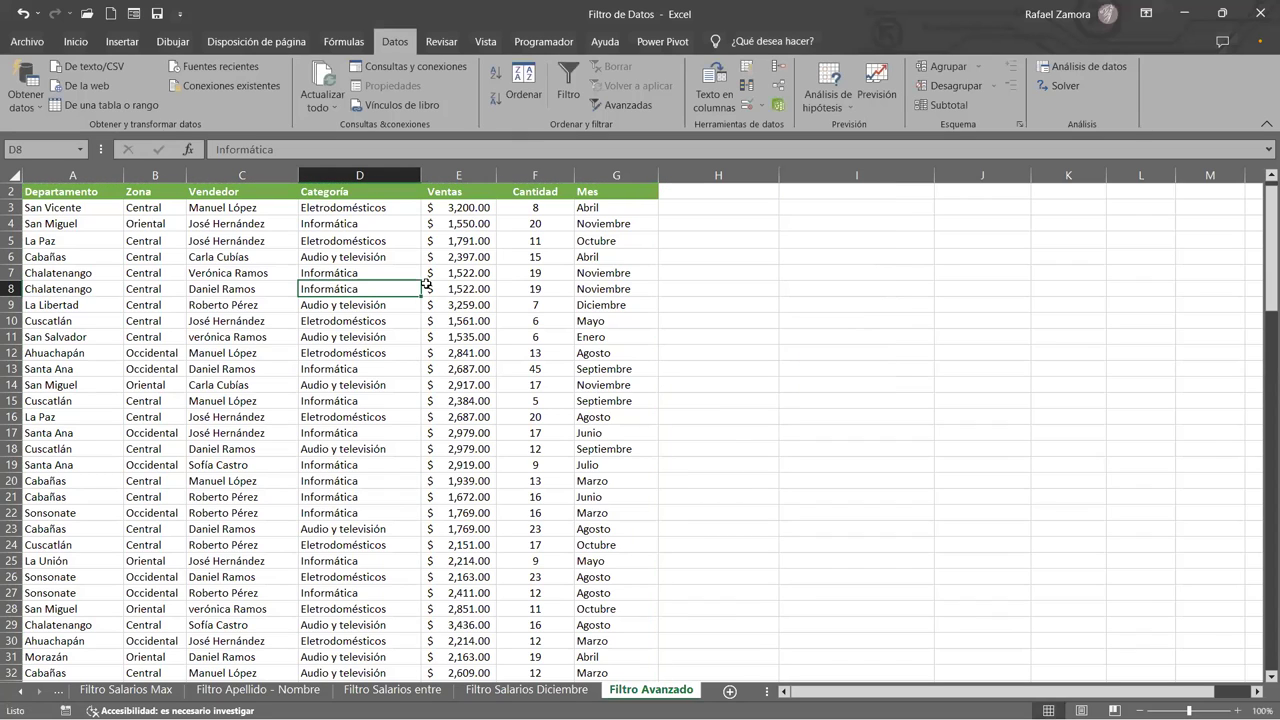
- Enter the criteria heading Categoría in I4 and the criterion Informática in I5
left_click(825, 226)
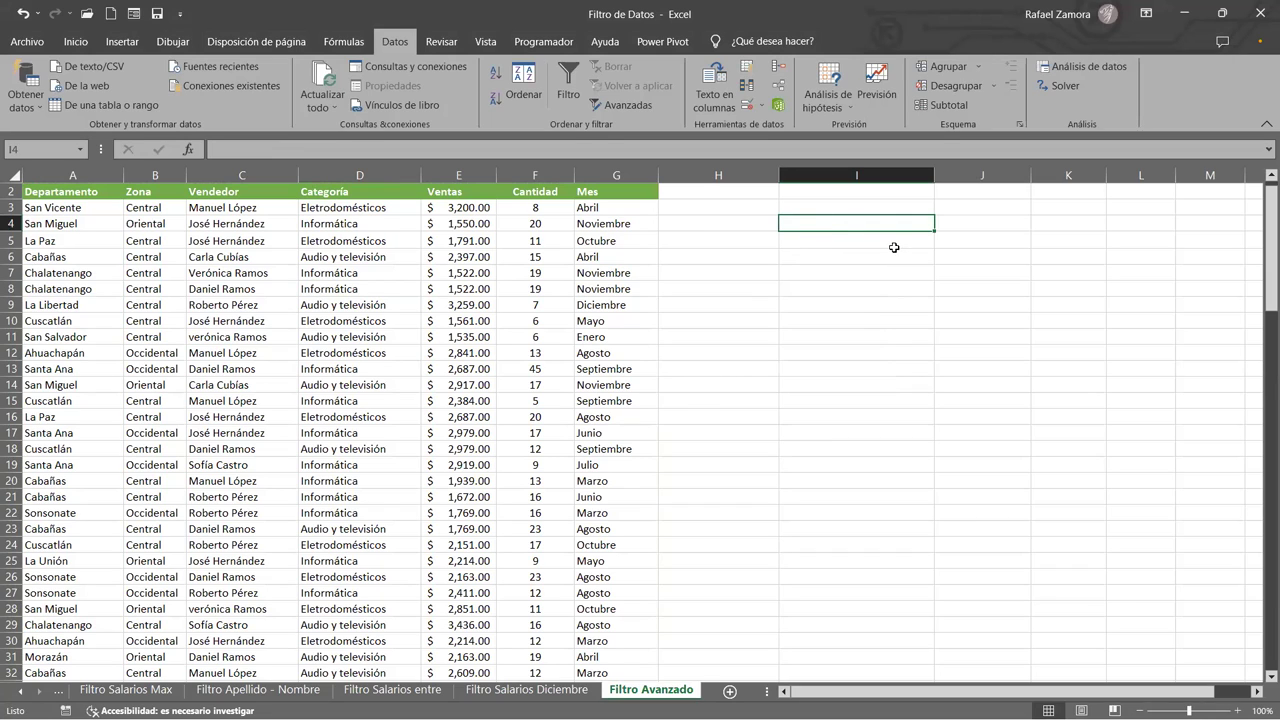
type("Cet")
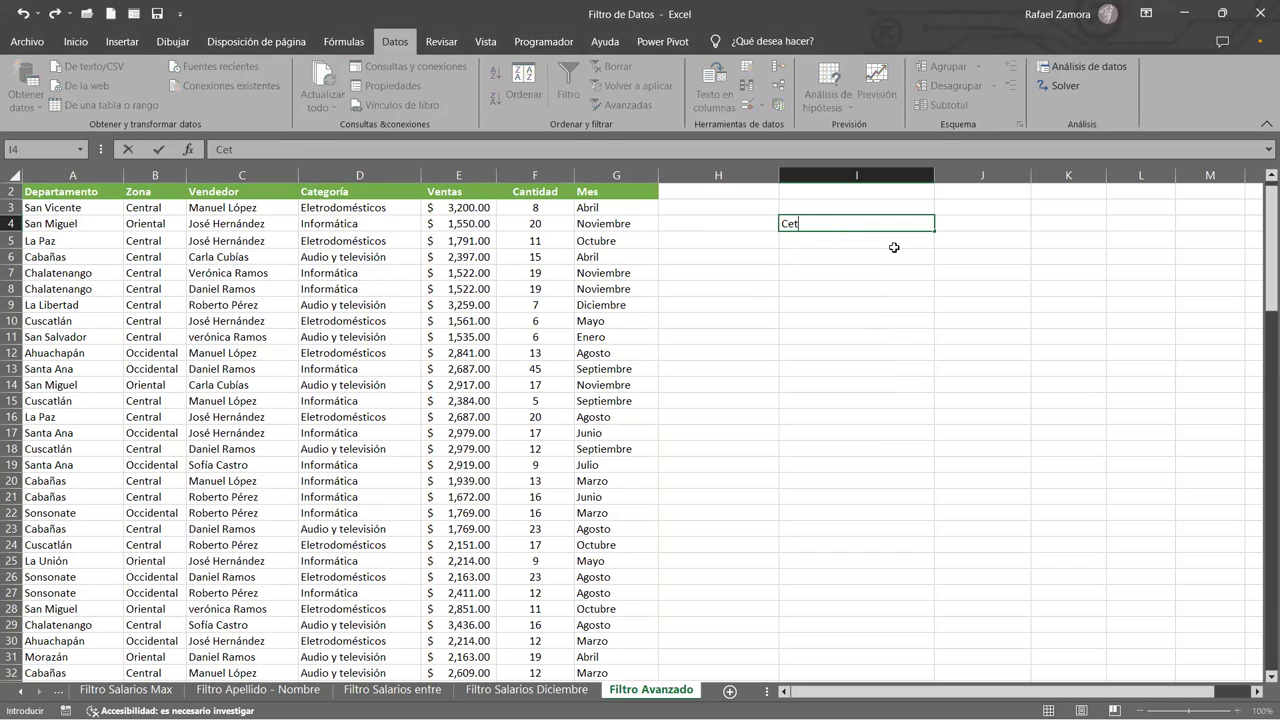
type("egoría")
key("Return")
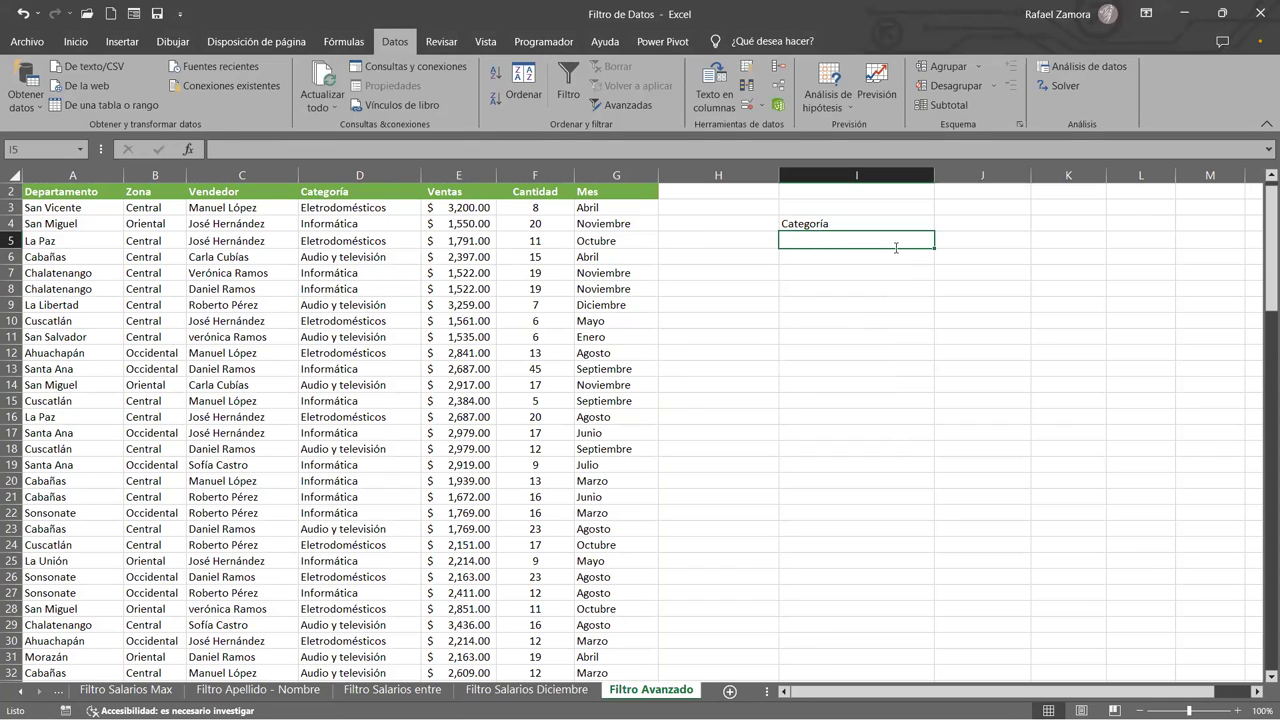
type("Informática")
key("Return")
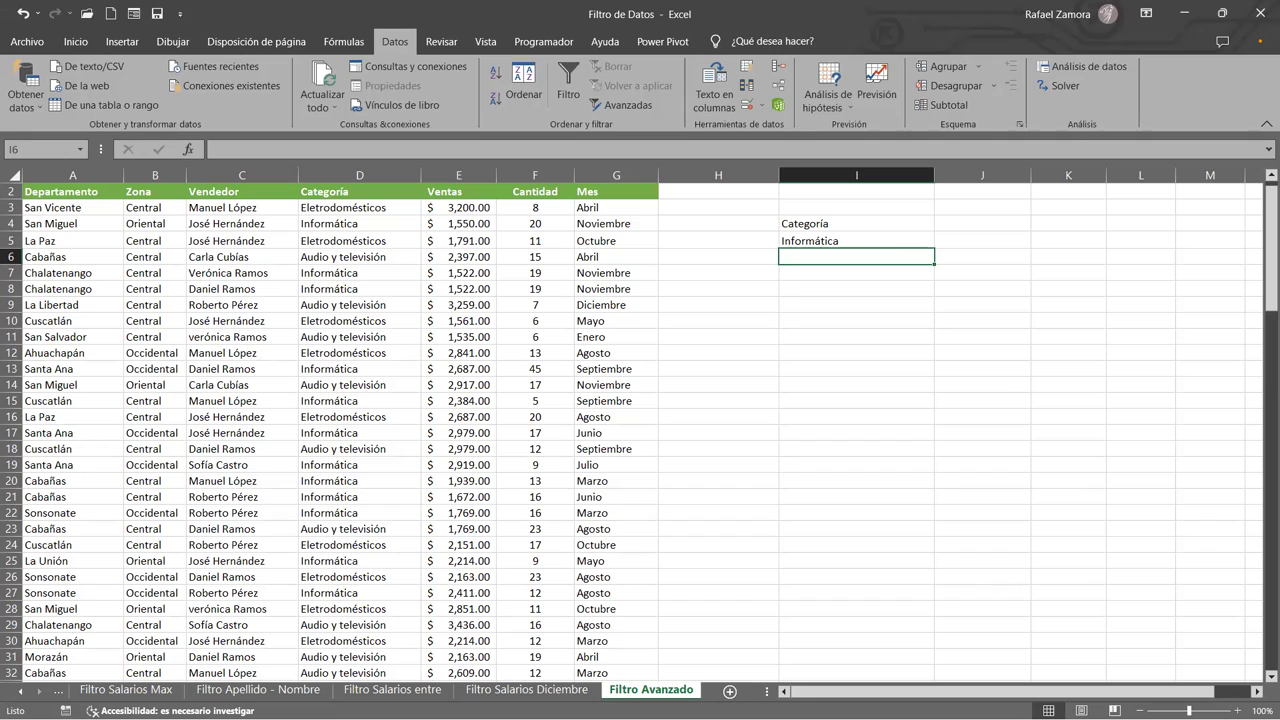
left_click(445, 320)
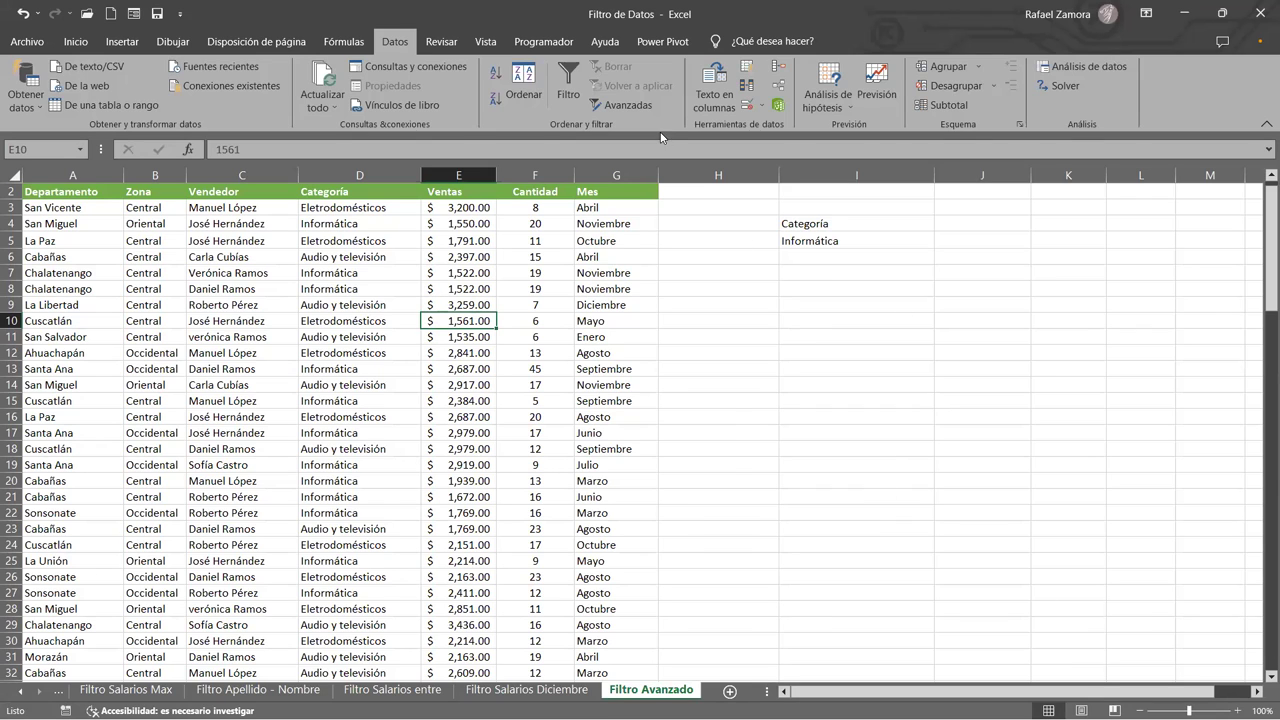
- Set the Advanced Filter to copy list A2:G117 with criteria I4:I5 to destination I9
left_click(630, 106)
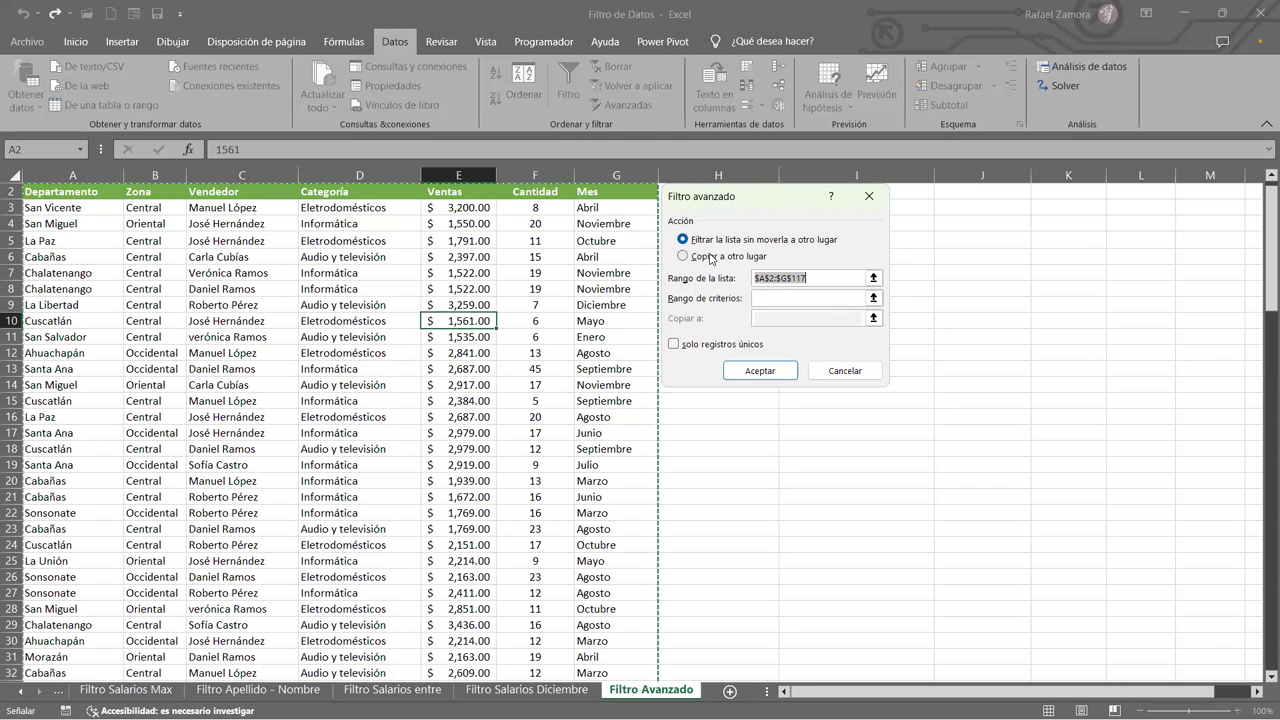
left_click(737, 256)
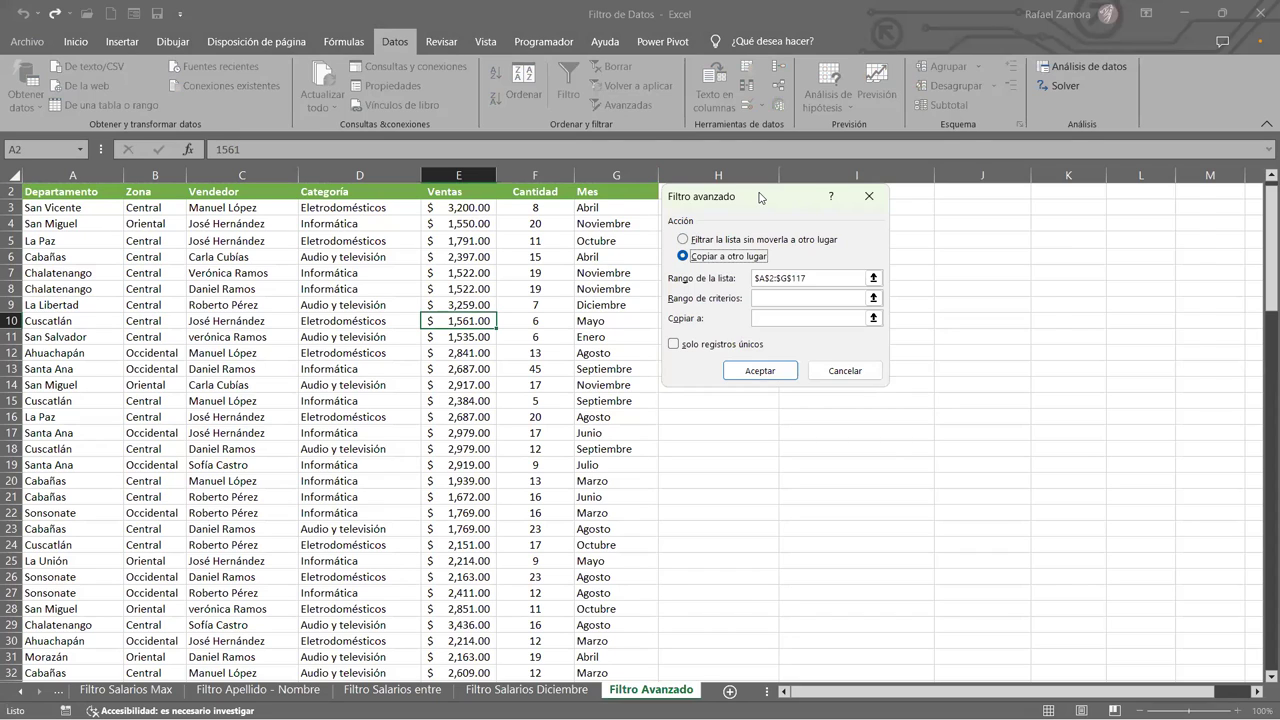
left_click_drag(760, 197, 1070, 194)
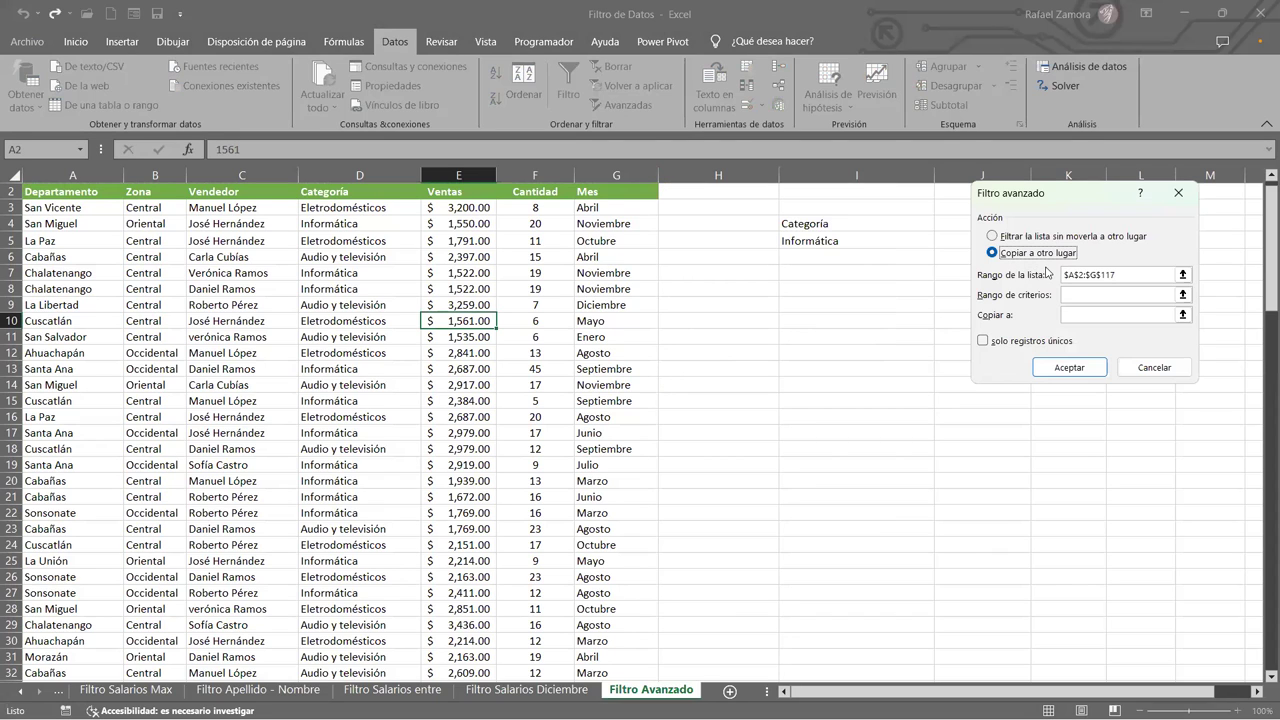
left_click(1113, 274)
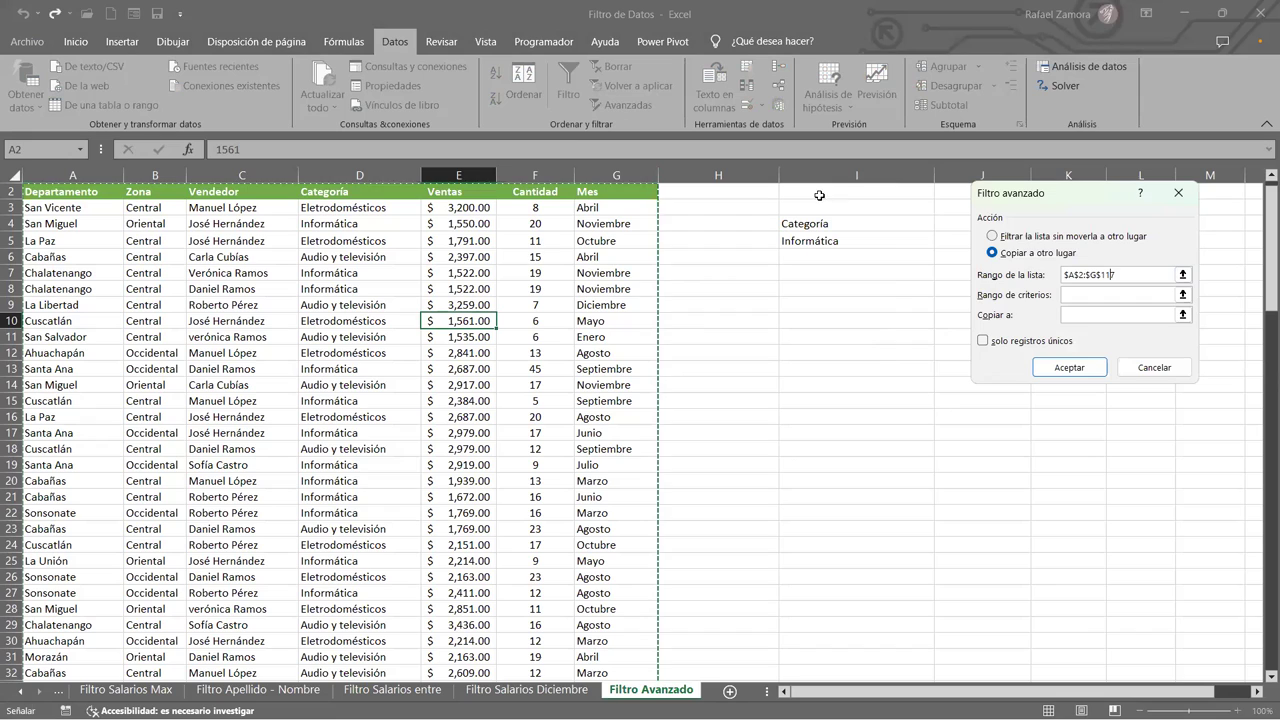
left_click(1087, 296)
left_click(831, 225)
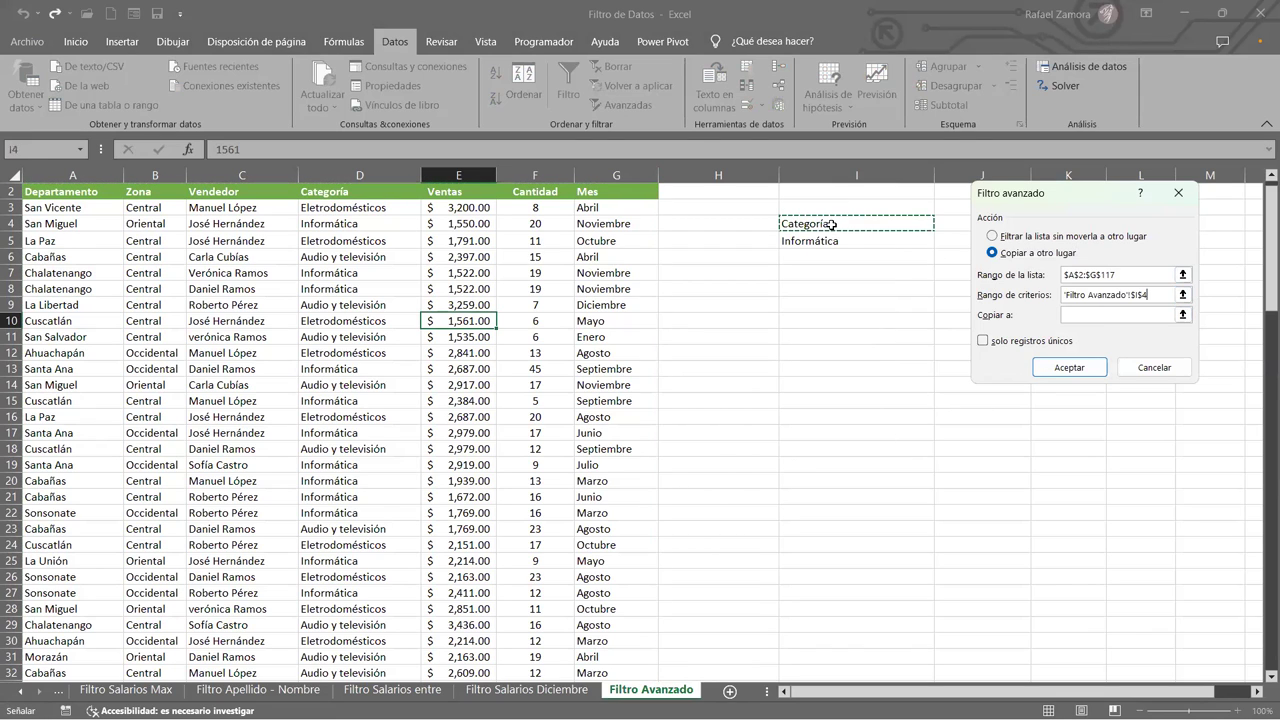
left_click_drag(831, 225, 823, 240)
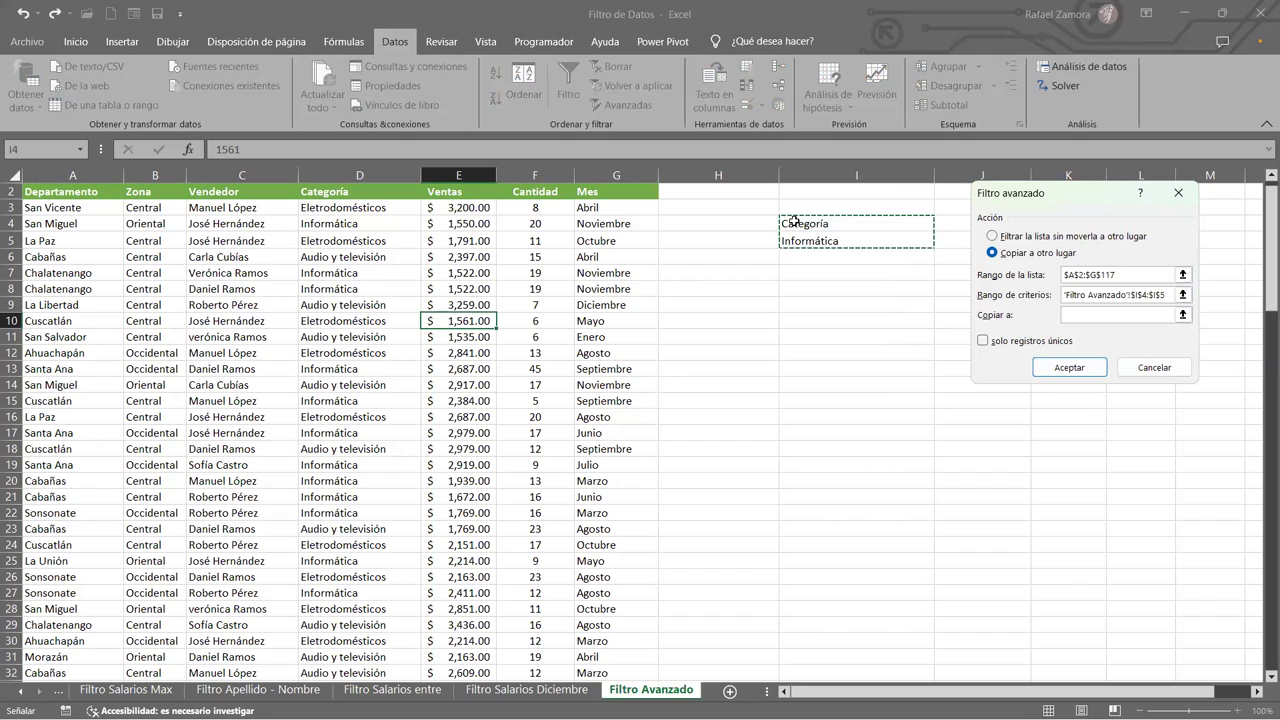
left_click(1170, 315)
left_click(819, 307)
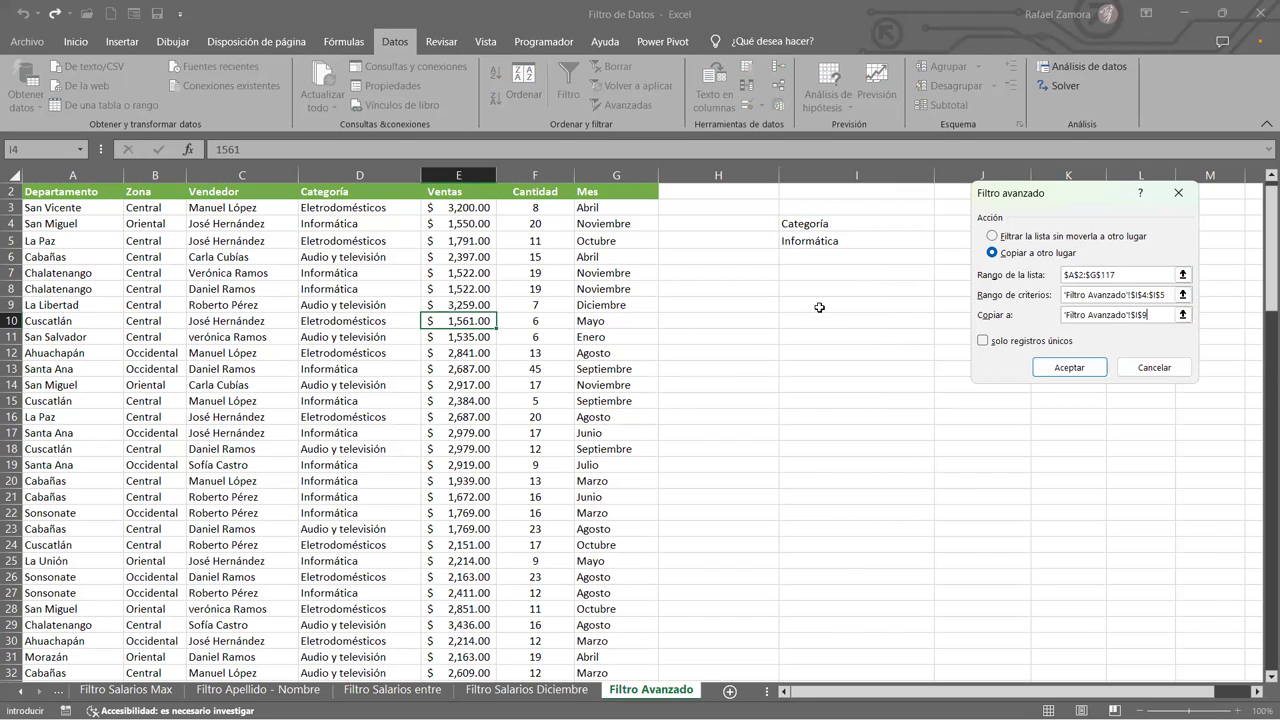
- Run the advanced filter, copying the 37 Informática records to I9, and review the results
left_click(1070, 371)
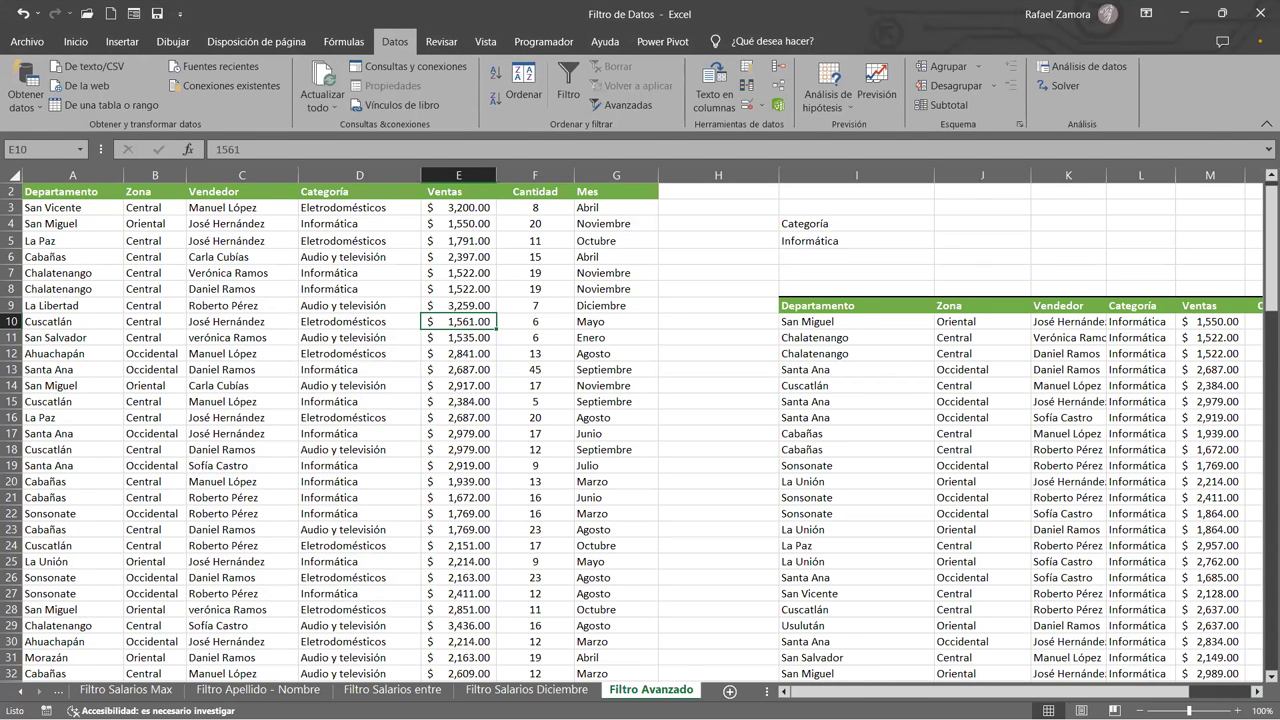
scroll(640, 430, "right", 2)
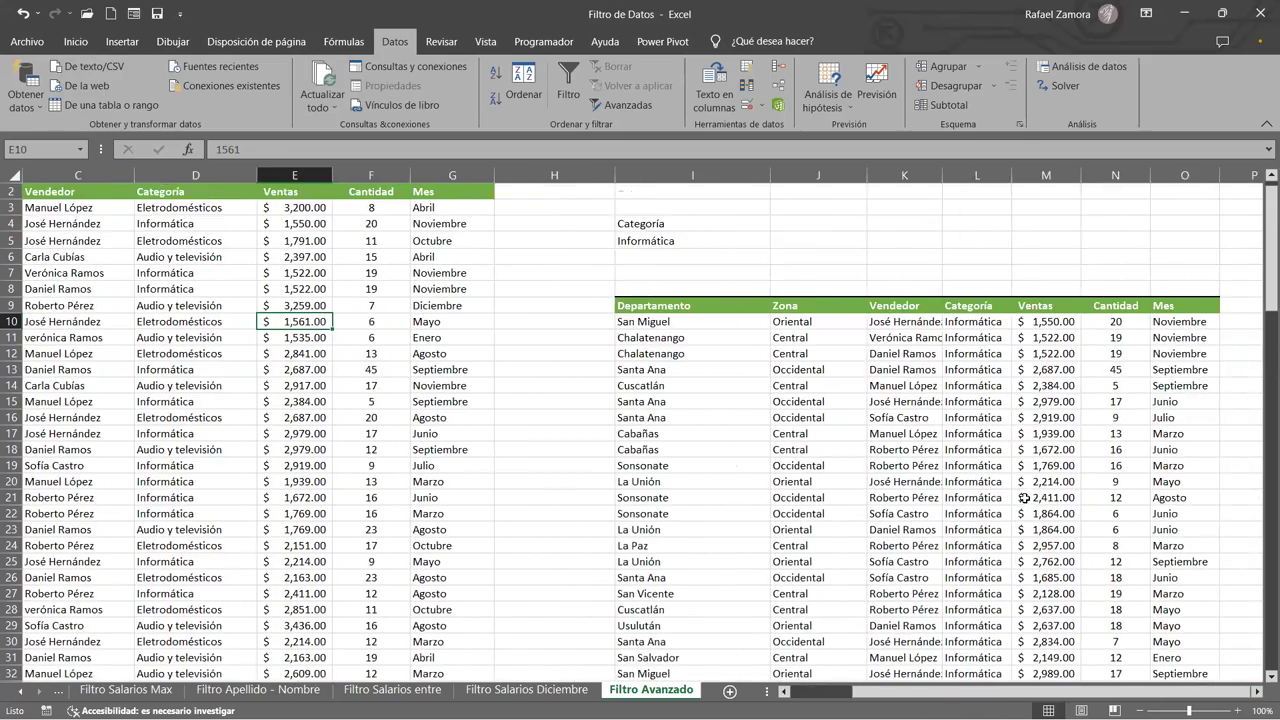
scroll(1024, 497, "down", 2)
scroll(1024, 497, "down", 1)
scroll(1000, 455, "down", 3)
scroll(990, 415, "down", 3)
scroll(992, 416, "up", 4)
scroll(990, 415, "up", 5)
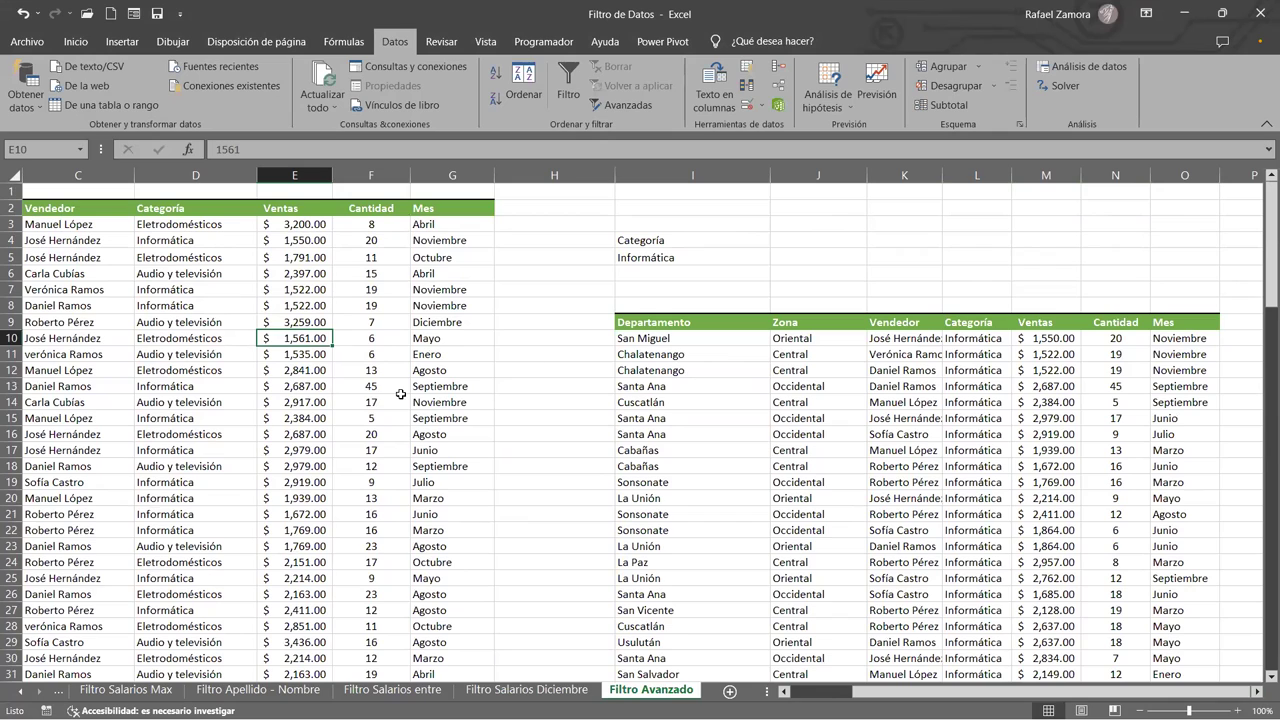
- Select the 2,687.00 sale, the first copied department San Miguel, then the criteria range I4:I5
left_click(322, 386)
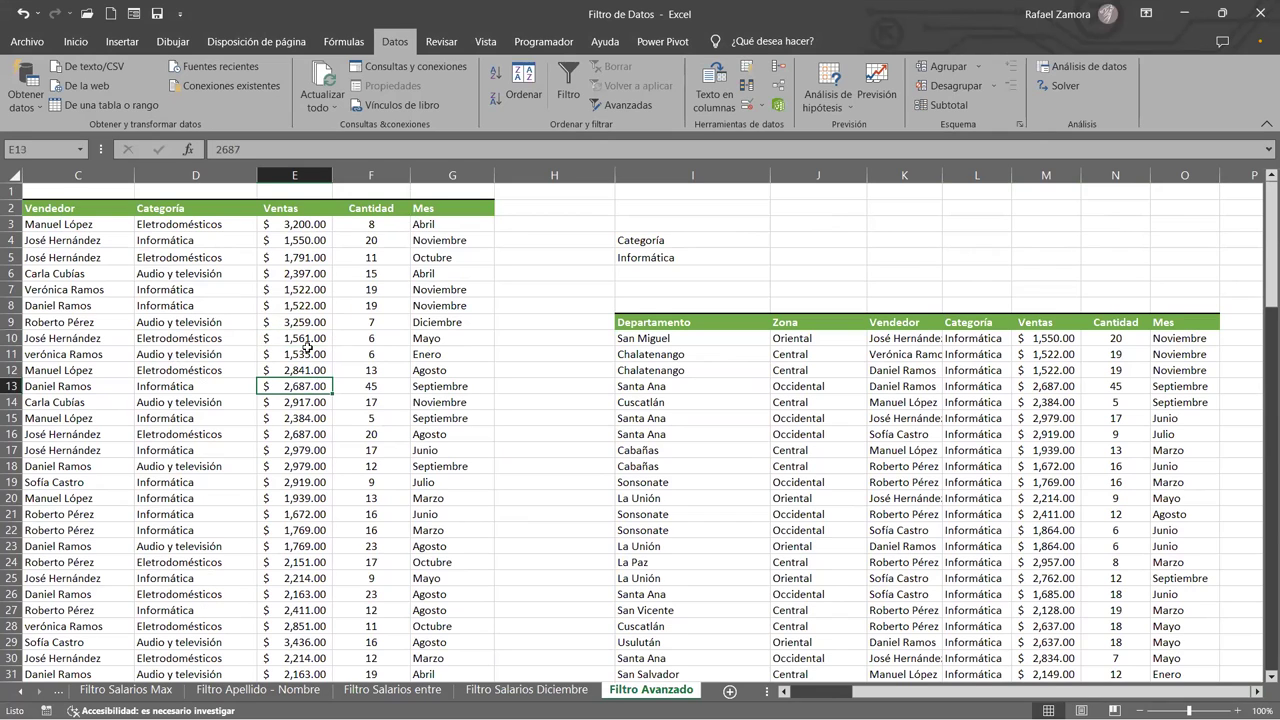
left_click(684, 336)
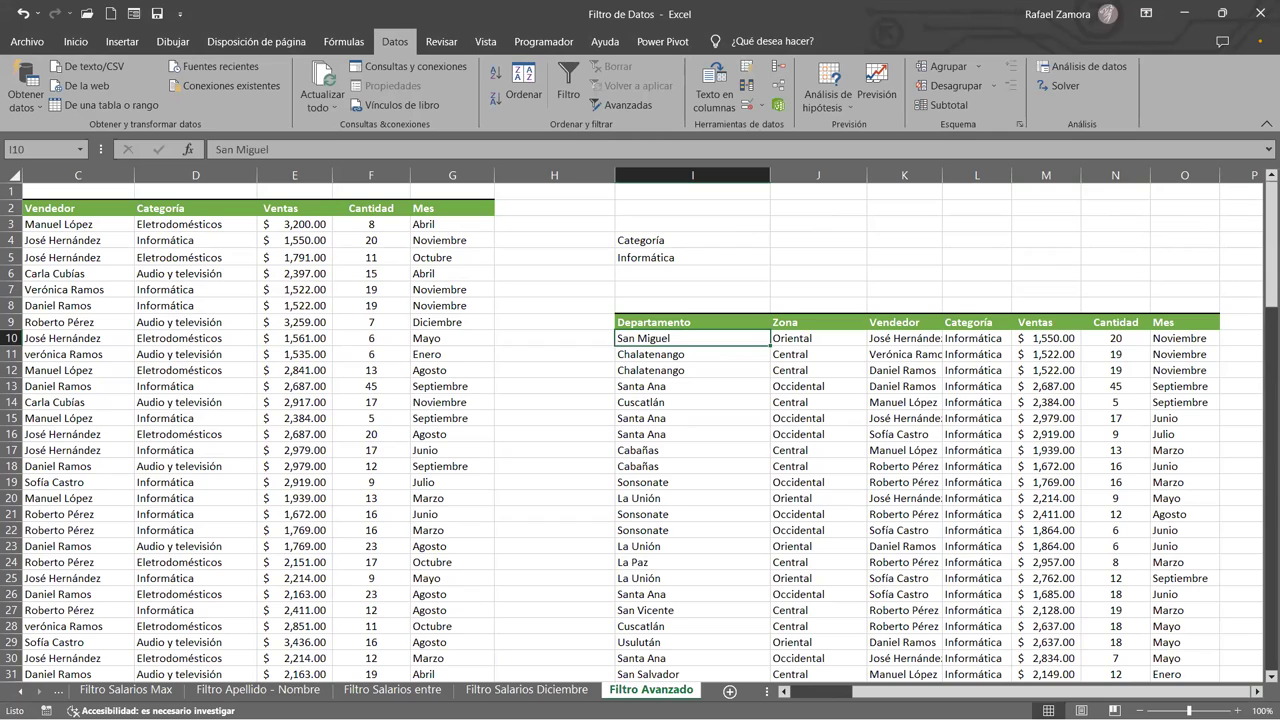
left_click_drag(668, 240, 673, 259)
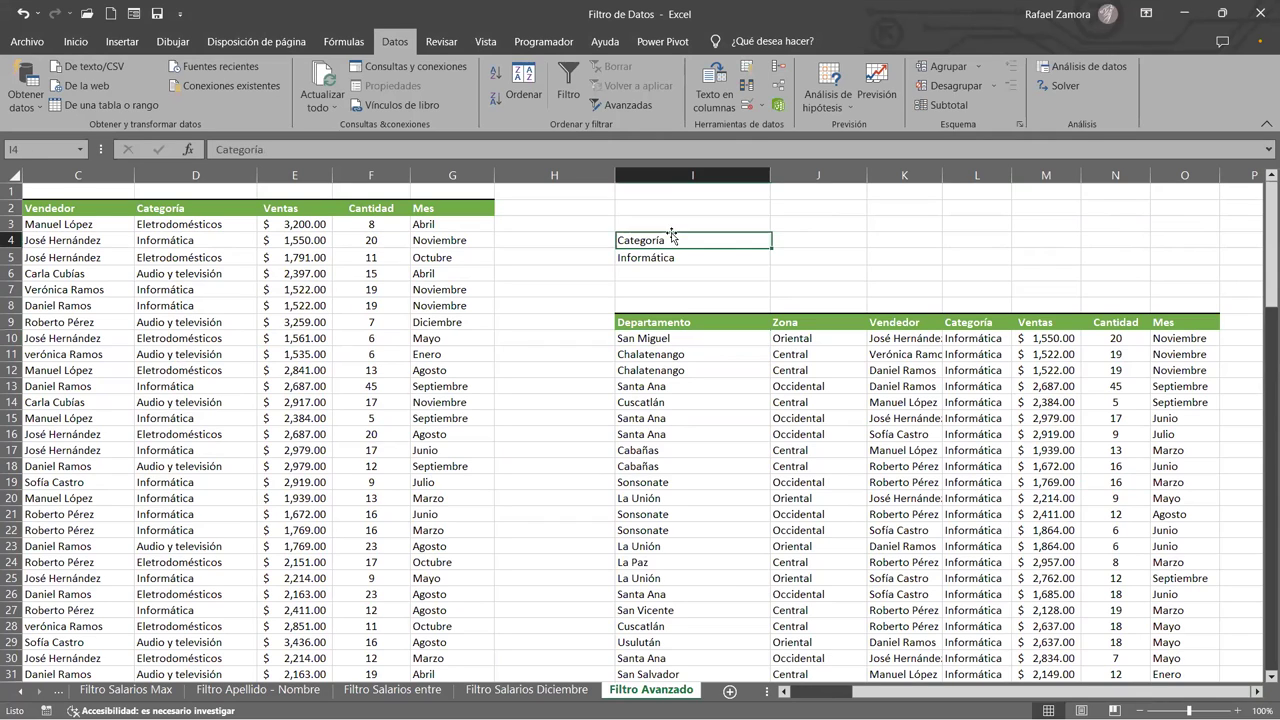